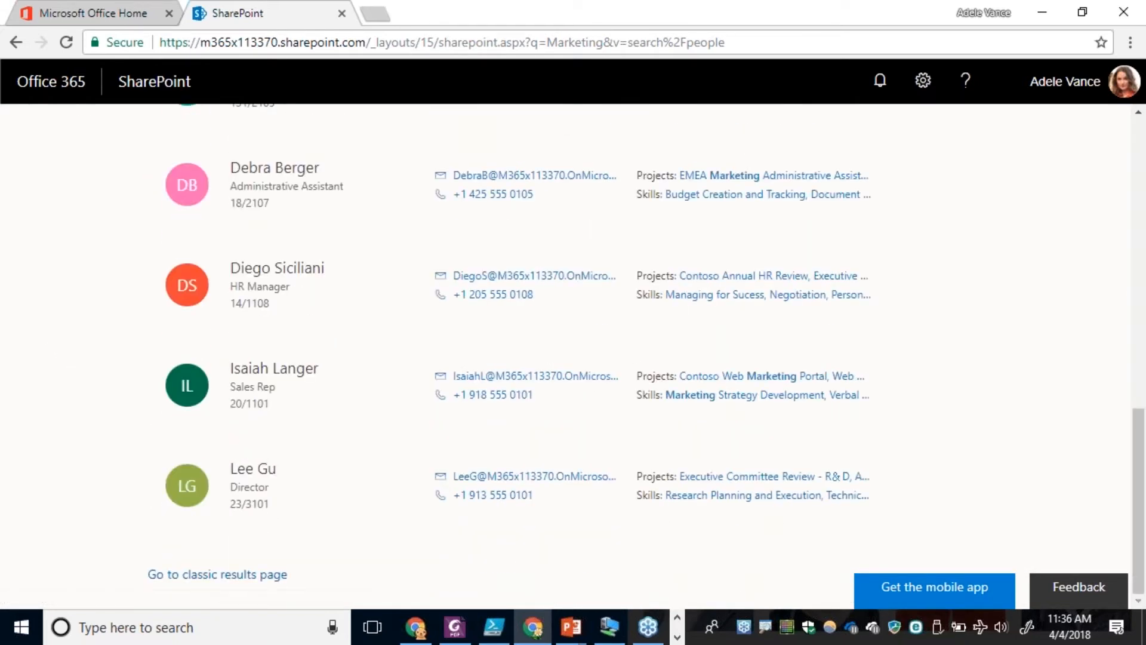
Open the classic results page for the Marketing search and select the search site's part of its address.
{"action": "left_click", "coordinate": [247, 576]}
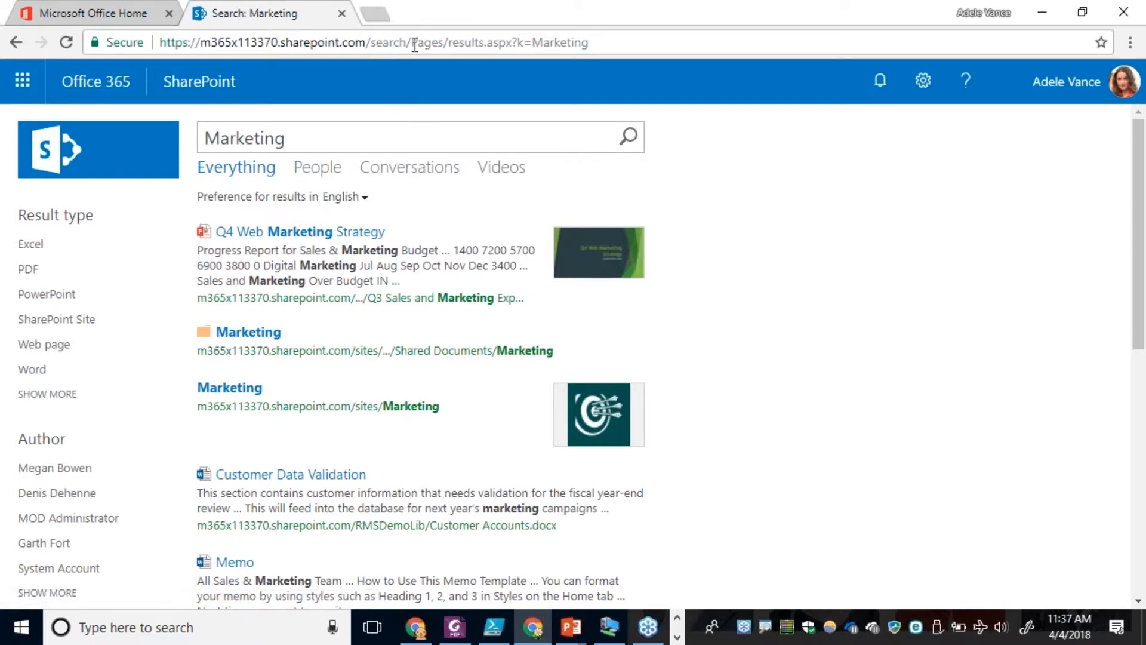
{"action": "left_click_drag", "start_coordinate": [407, 45], "coordinate": [160, 72]}
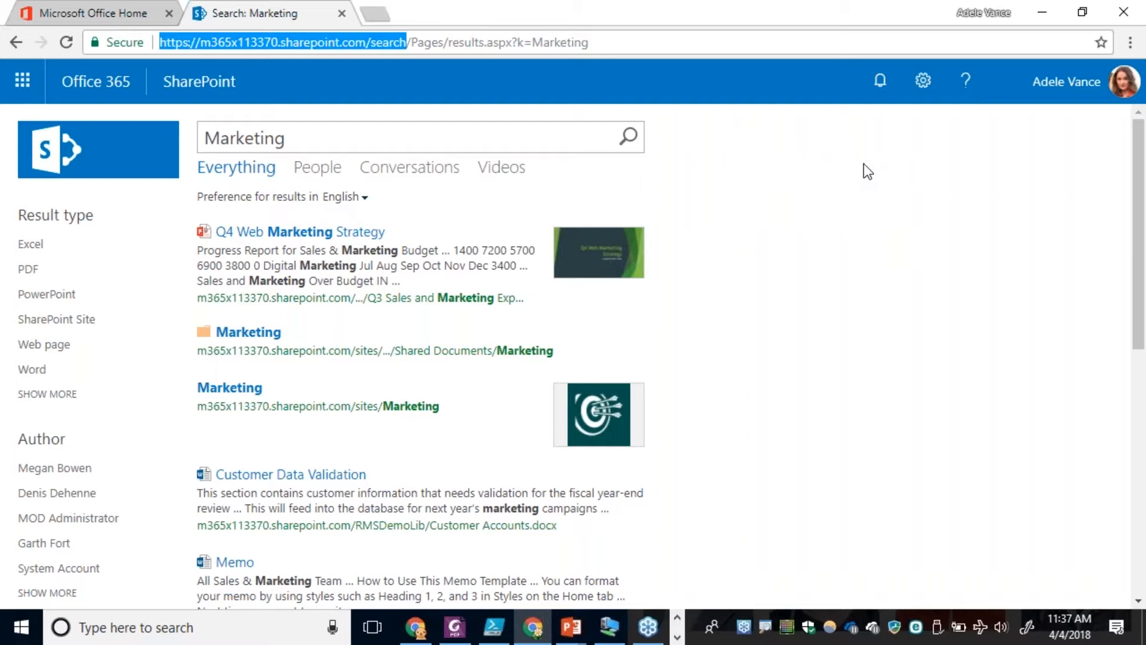
{"action": "left_click", "coordinate": [921, 93]}
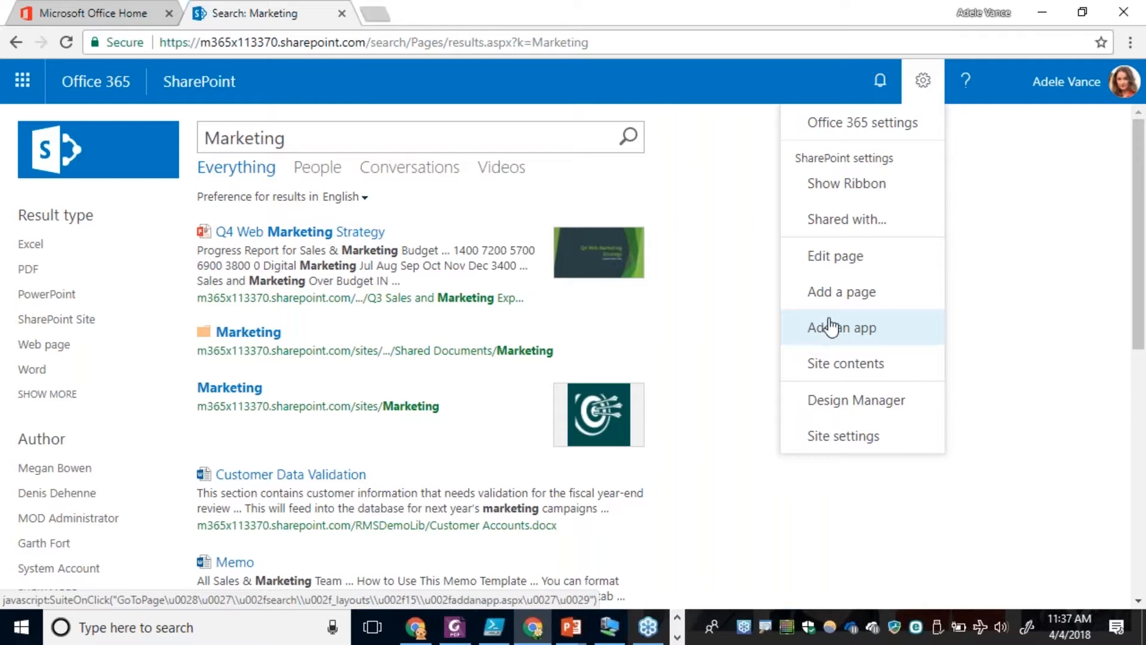
{"action": "left_click", "coordinate": [988, 310]}
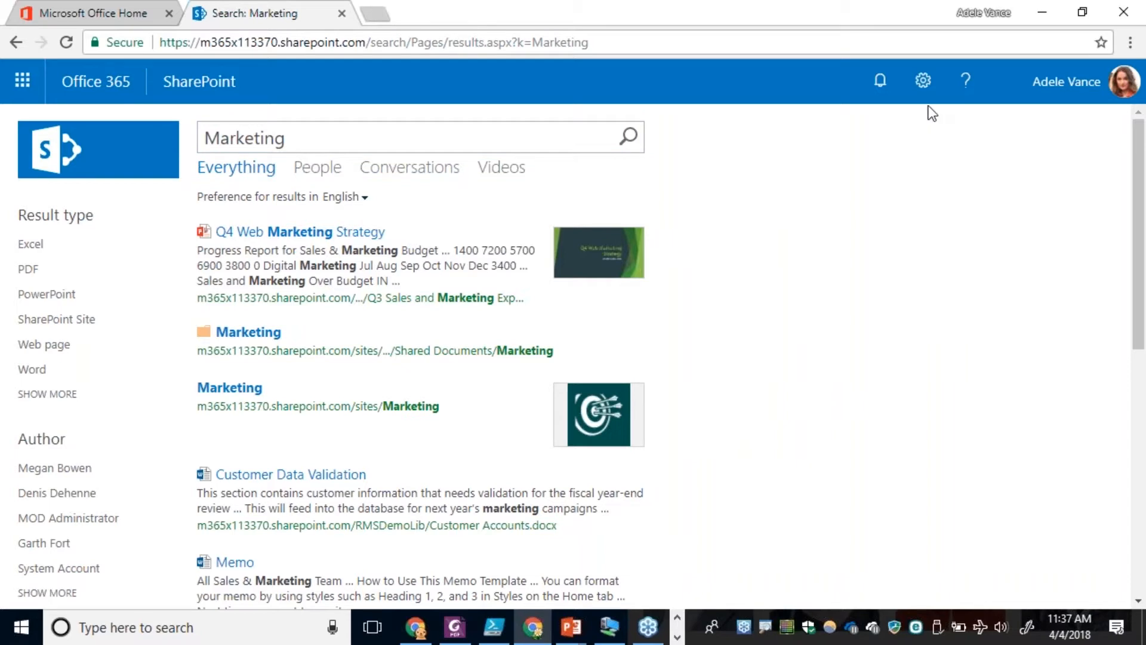
{"action": "left_click", "coordinate": [923, 81]}
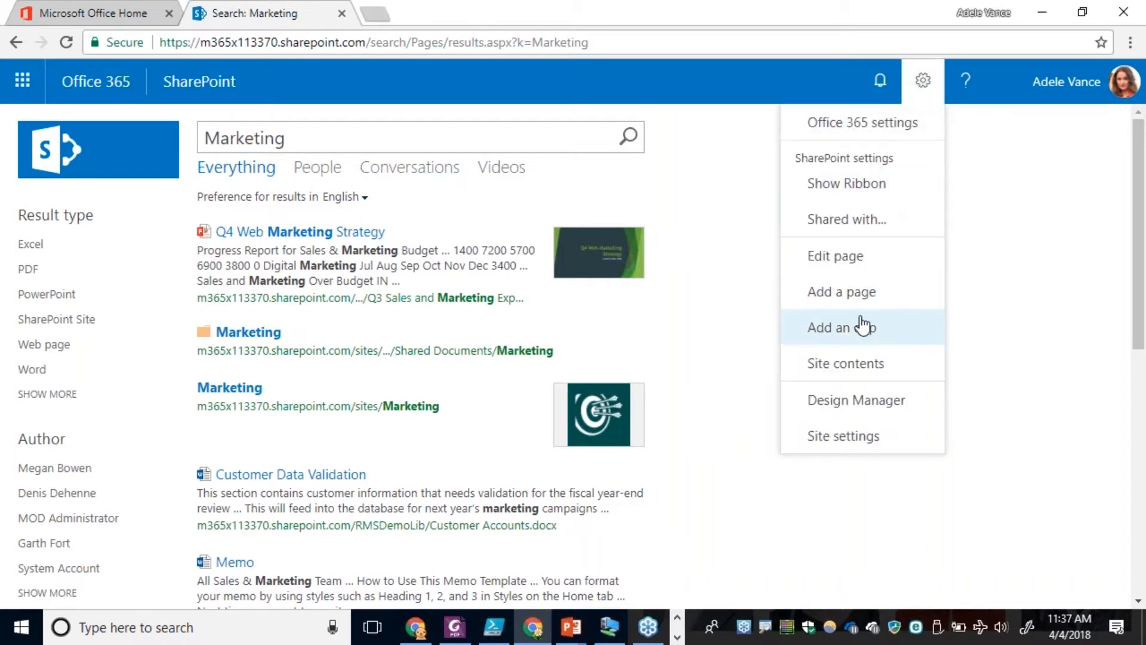
{"action": "left_click", "coordinate": [842, 295]}
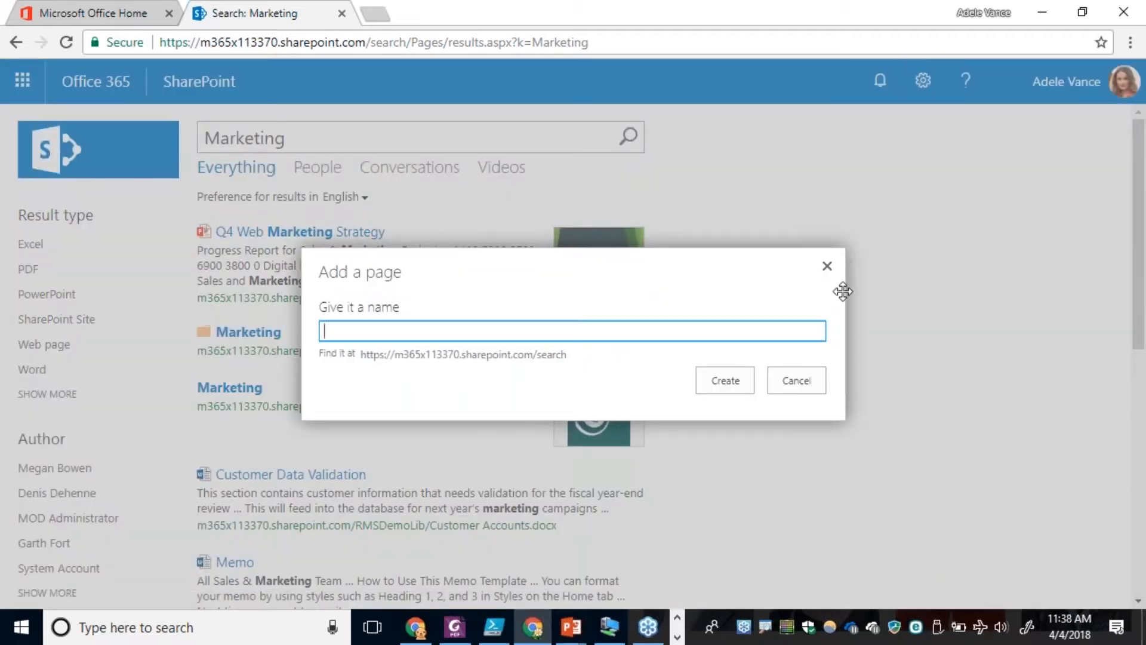
{"action": "left_click", "coordinate": [801, 386]}
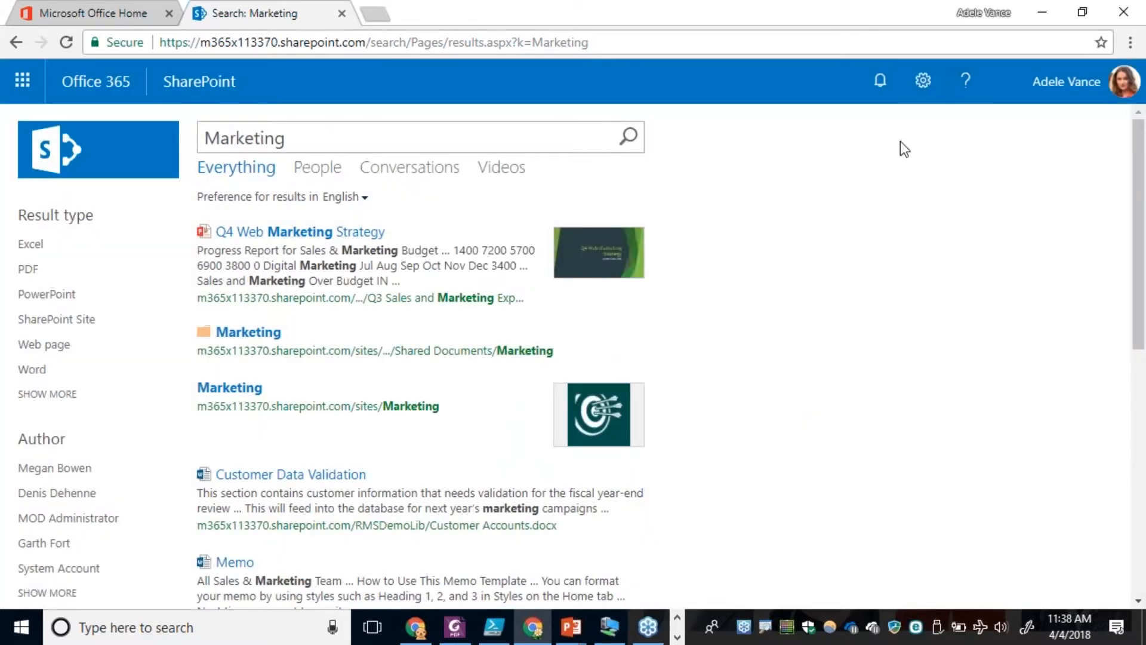
Try to create a new page in the search site's Pages library, reached from the site contents.
{"action": "left_click", "coordinate": [923, 84]}
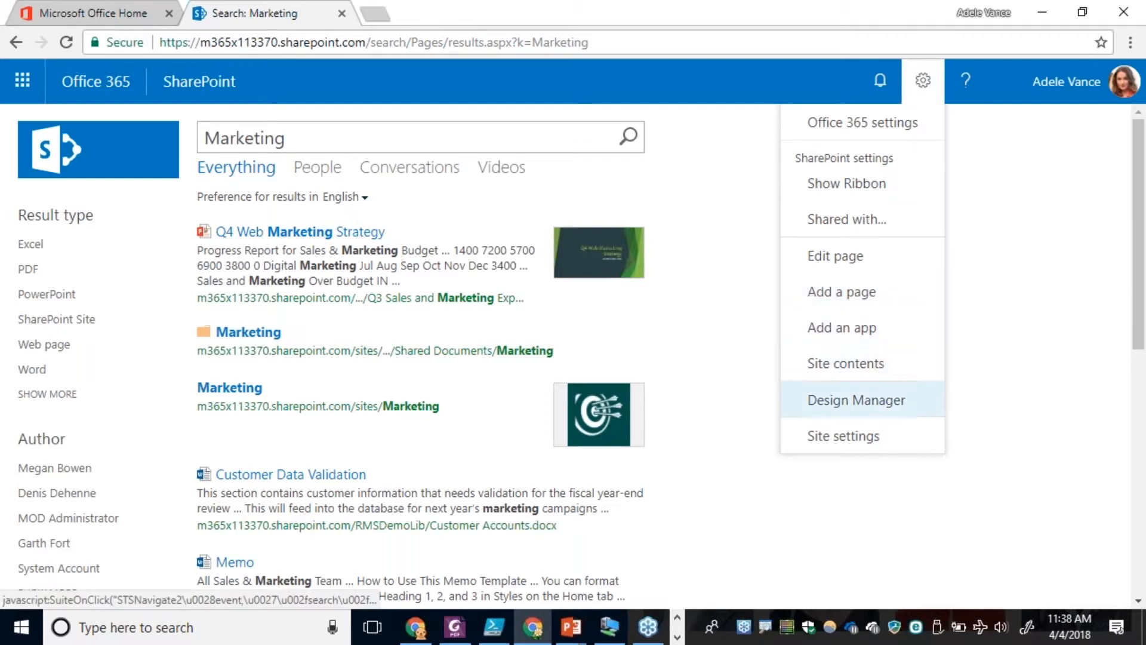
{"action": "left_click", "coordinate": [832, 374]}
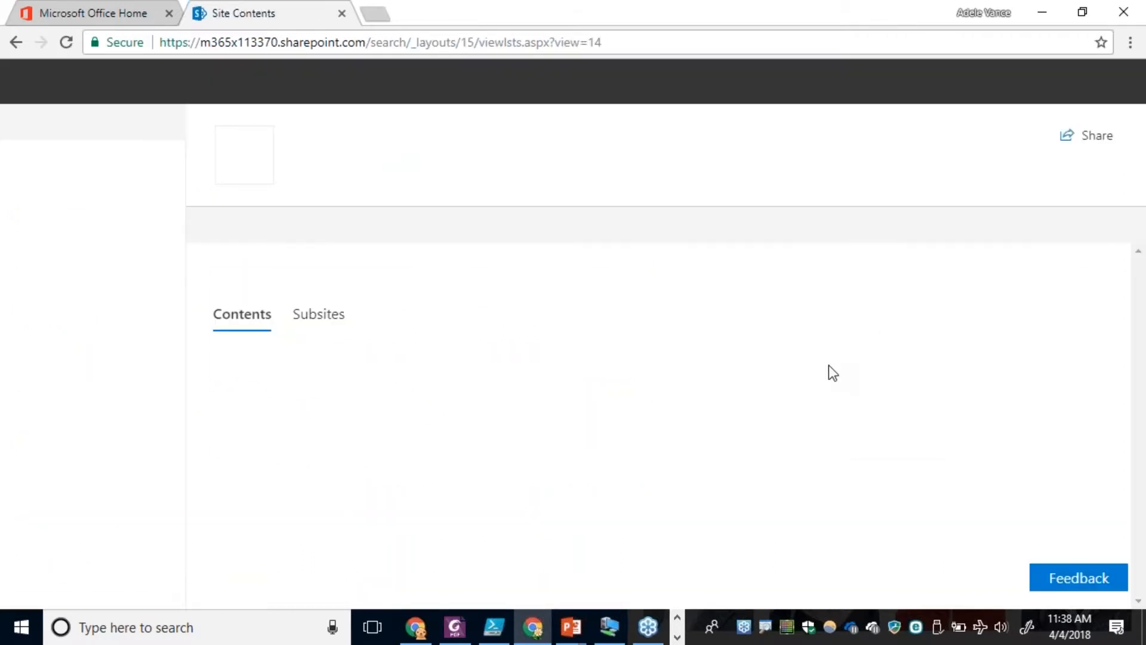
{"action": "scroll", "coordinate": [825, 366], "scroll_direction": "down", "scroll_amount": 6}
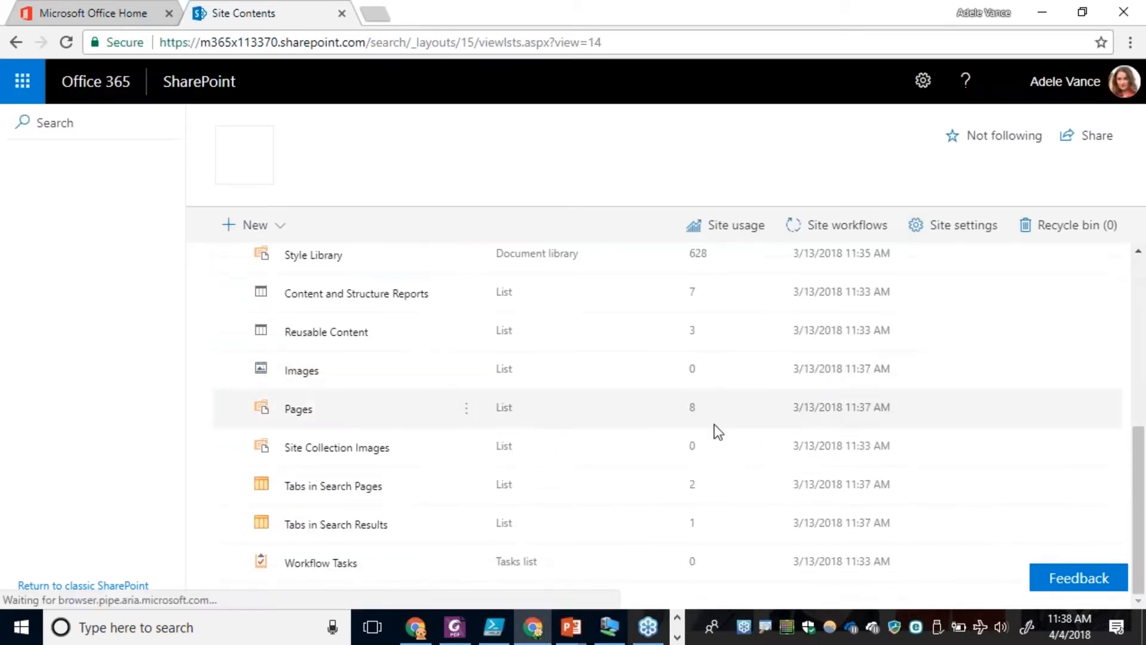
{"action": "left_click", "coordinate": [290, 410]}
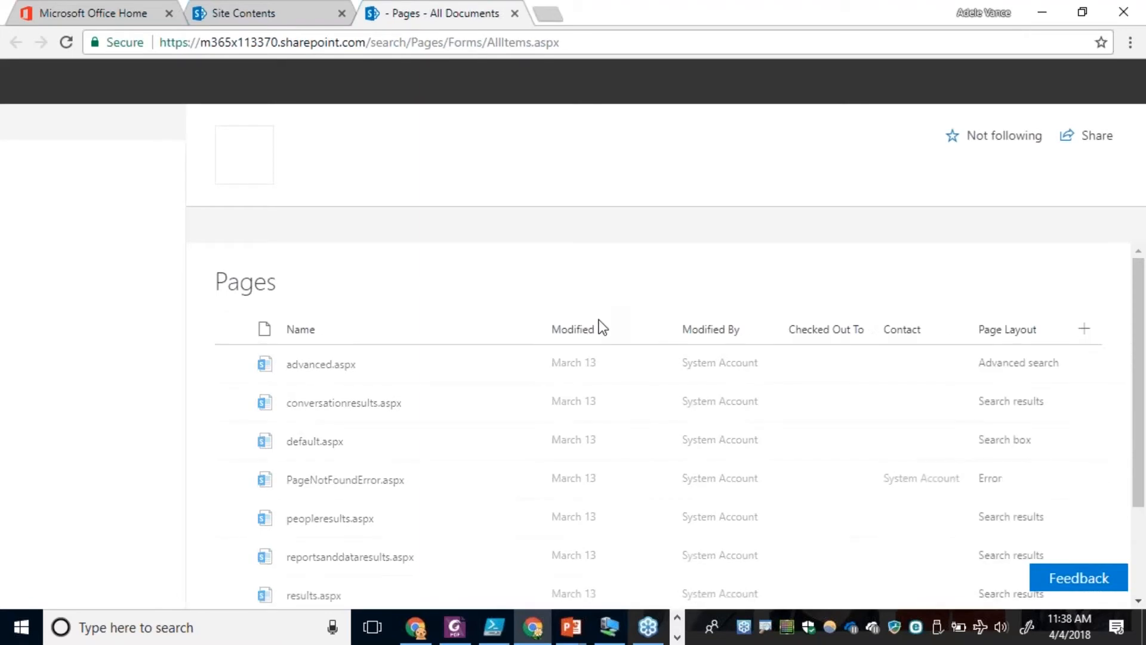
{"action": "left_click", "coordinate": [279, 233]}
{"action": "left_click", "coordinate": [281, 230]}
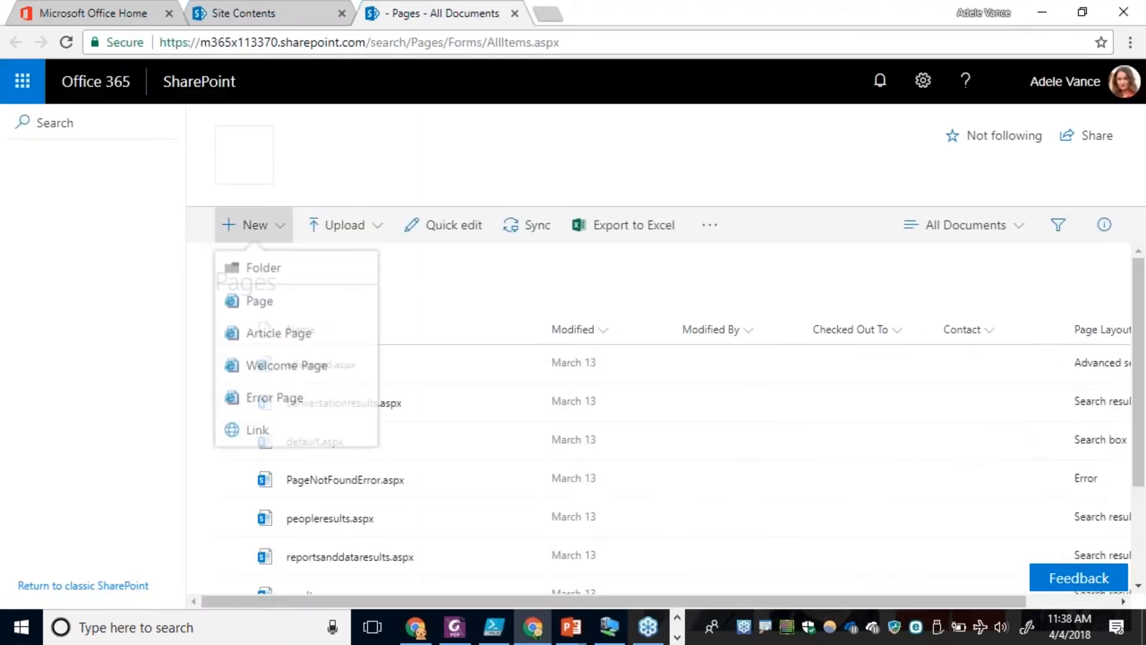
{"action": "left_click", "coordinate": [230, 304]}
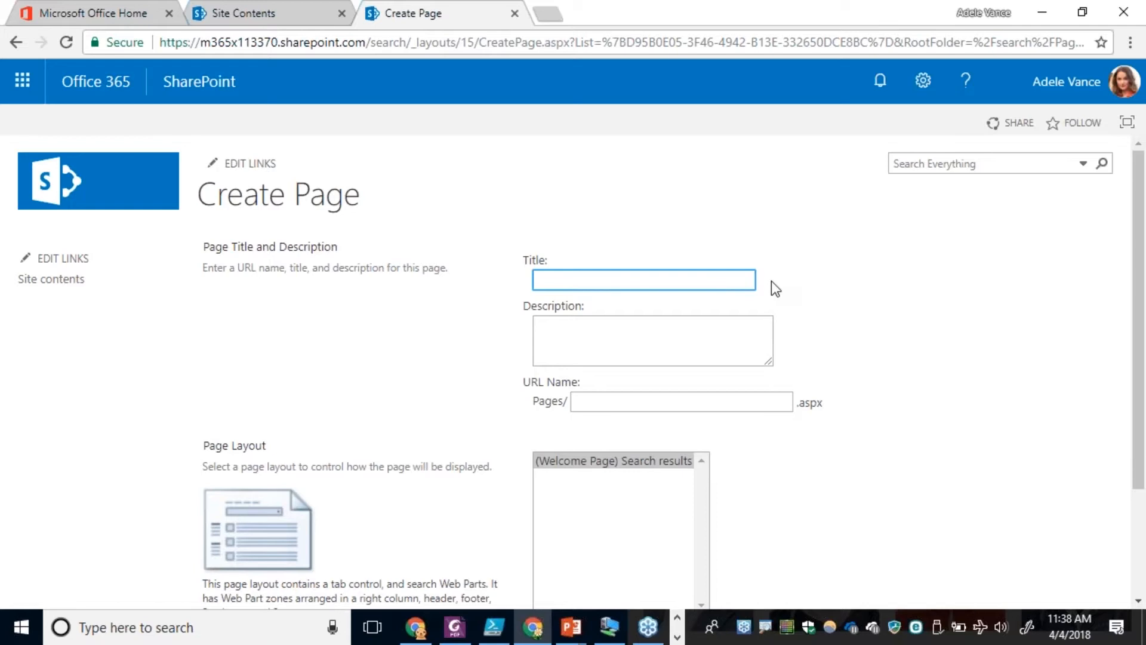
Open the page layouts and site templates settings of the search site from Site Settings.
{"action": "left_click", "coordinate": [923, 84]}
{"action": "left_click", "coordinate": [863, 374]}
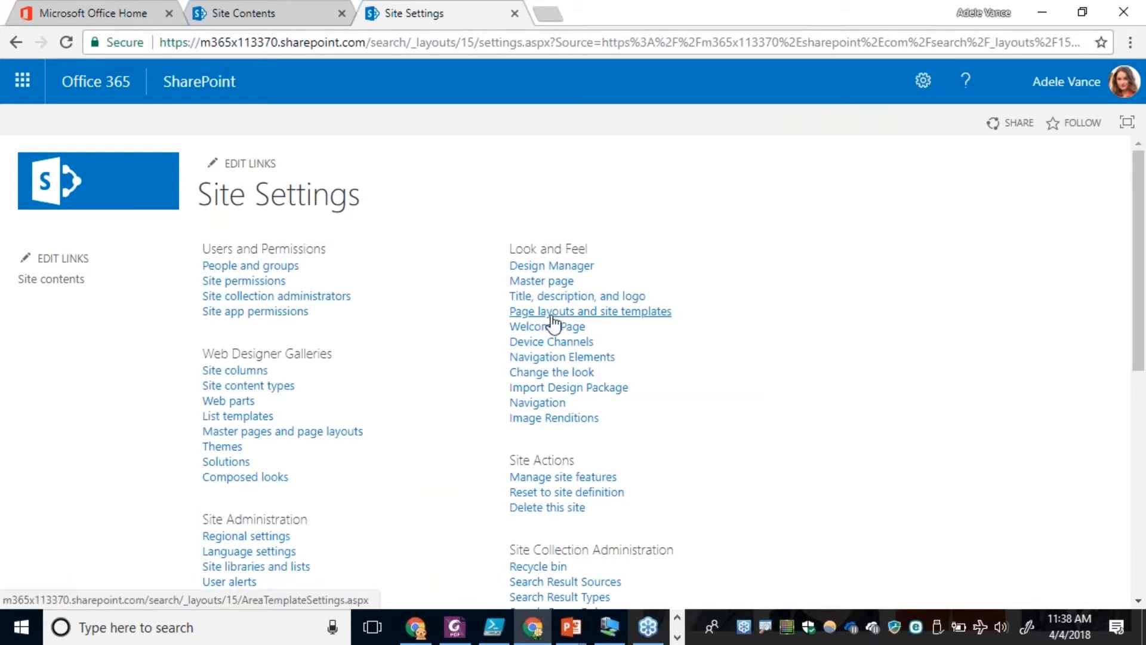
{"action": "left_click", "coordinate": [621, 314]}
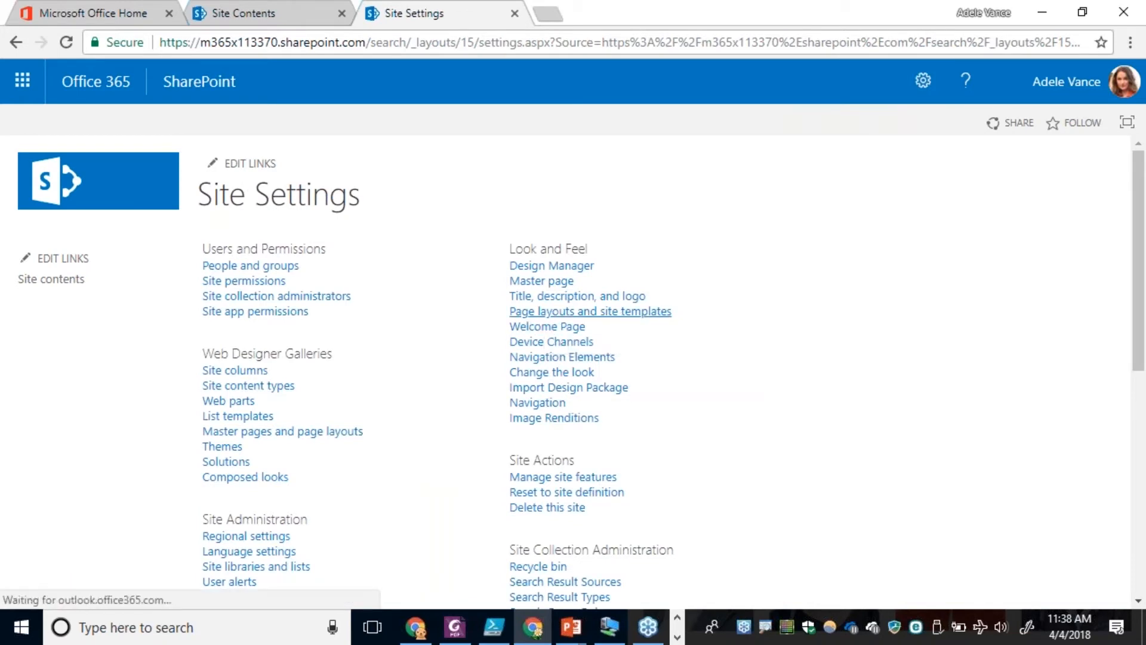
{"action": "left_click", "coordinate": [620, 315]}
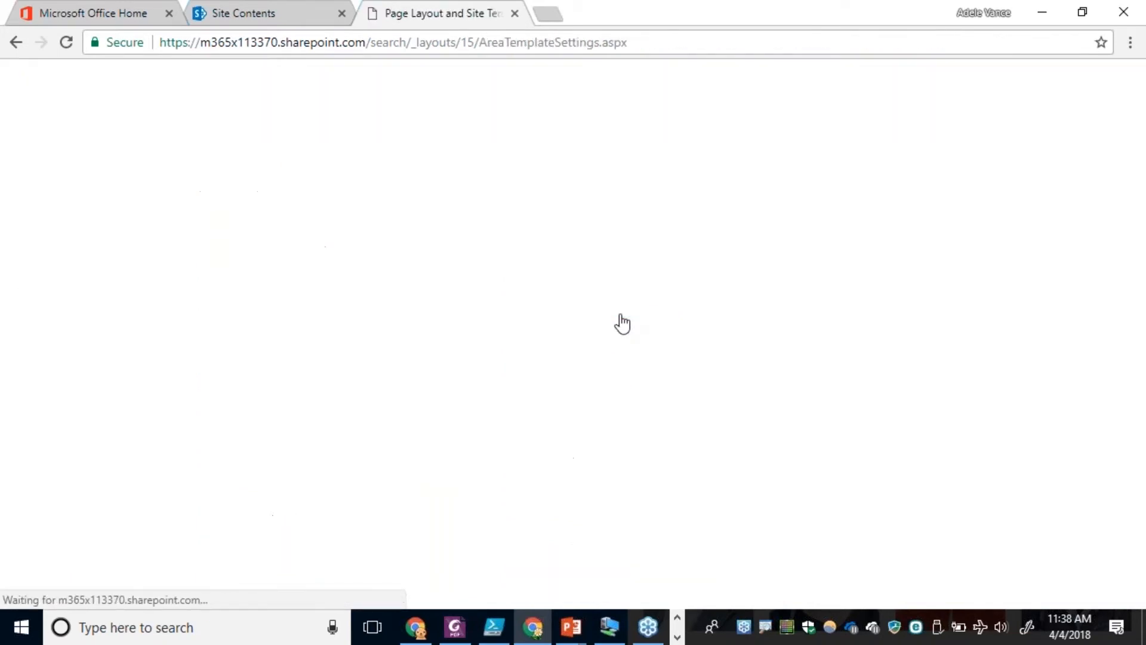
Add the (Welcome Page) Search People layout to the page layouts allowed in this site and save the settings.
{"action": "scroll", "coordinate": [618, 314], "scroll_direction": "down", "scroll_amount": 8}
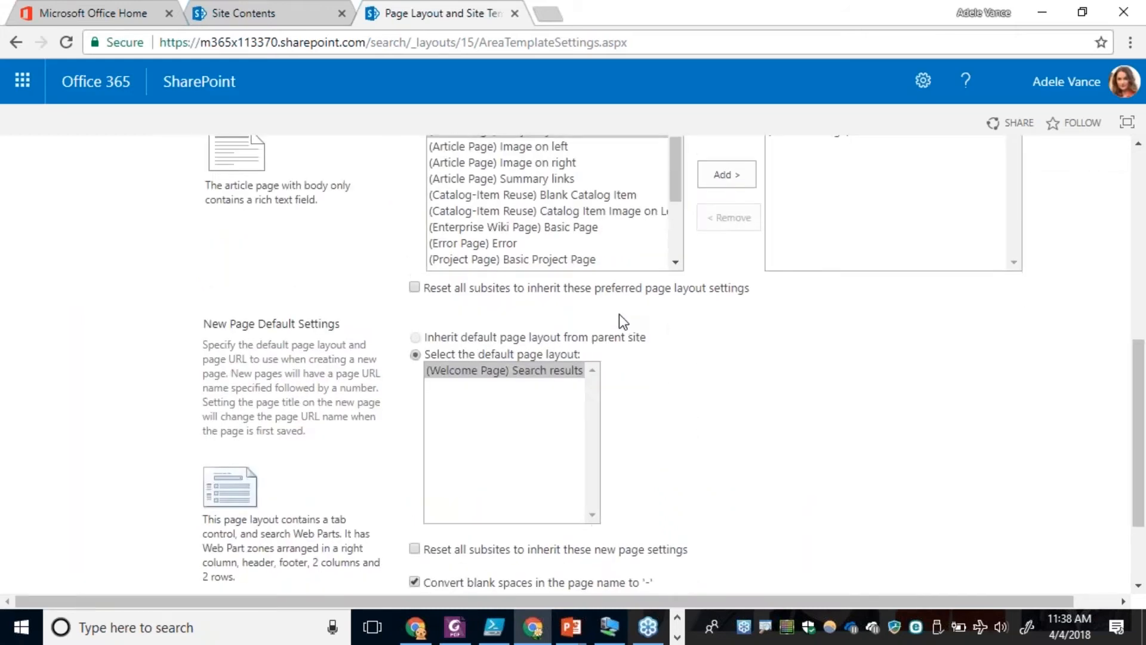
{"action": "scroll", "coordinate": [618, 314], "scroll_direction": "up", "scroll_amount": 3}
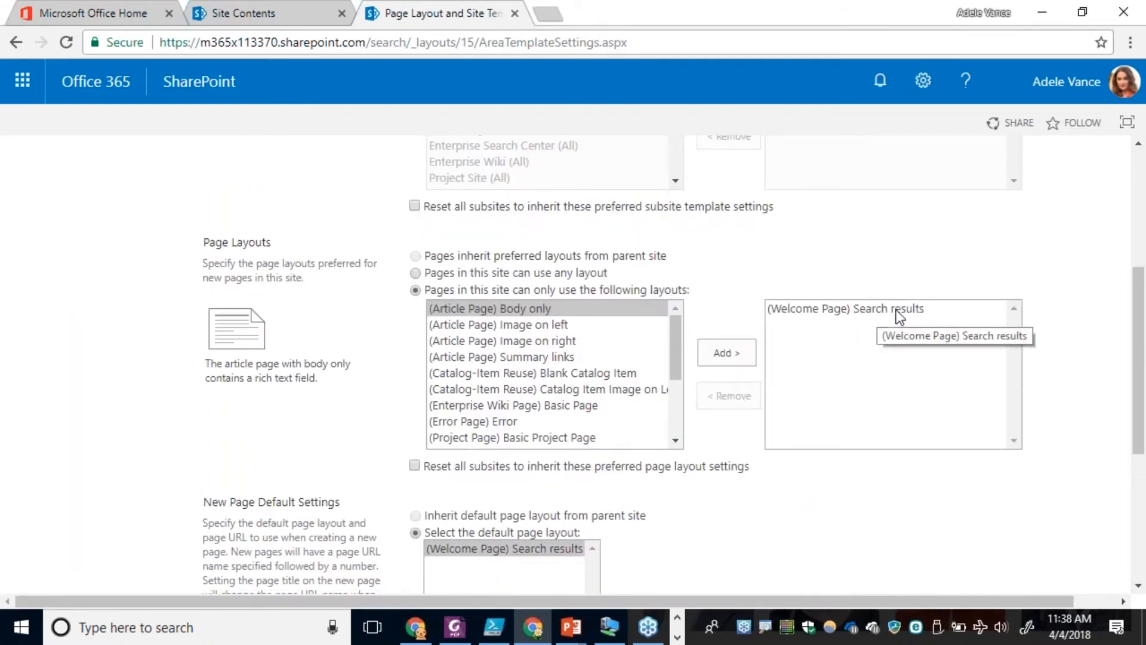
{"action": "left_click", "coordinate": [676, 442]}
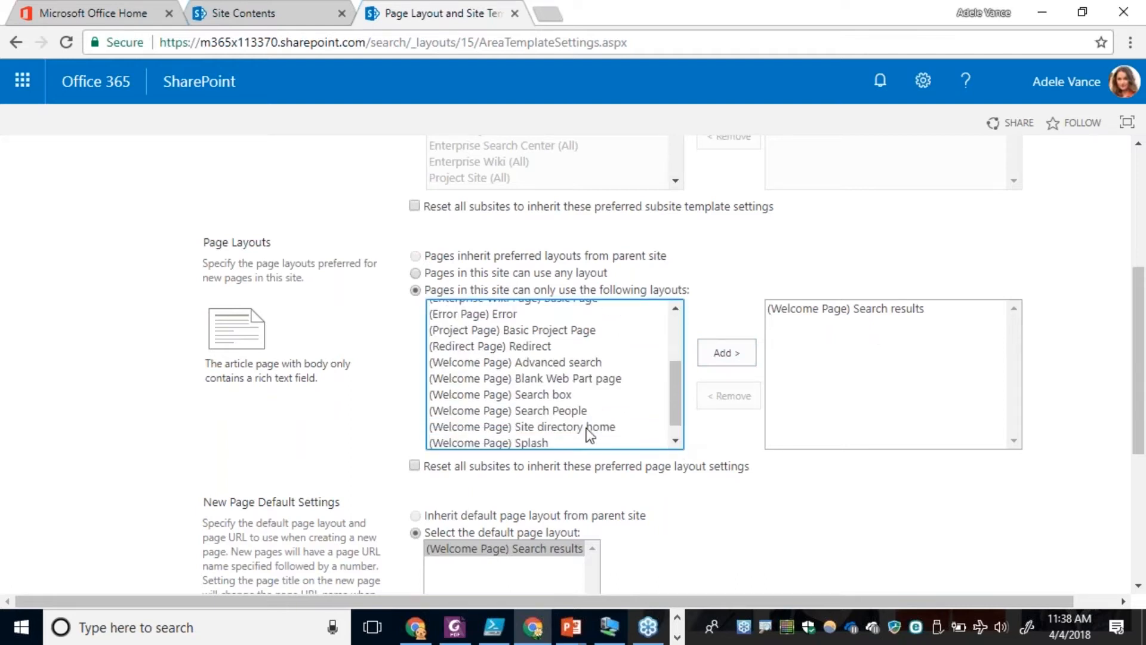
{"action": "left_click", "coordinate": [508, 412]}
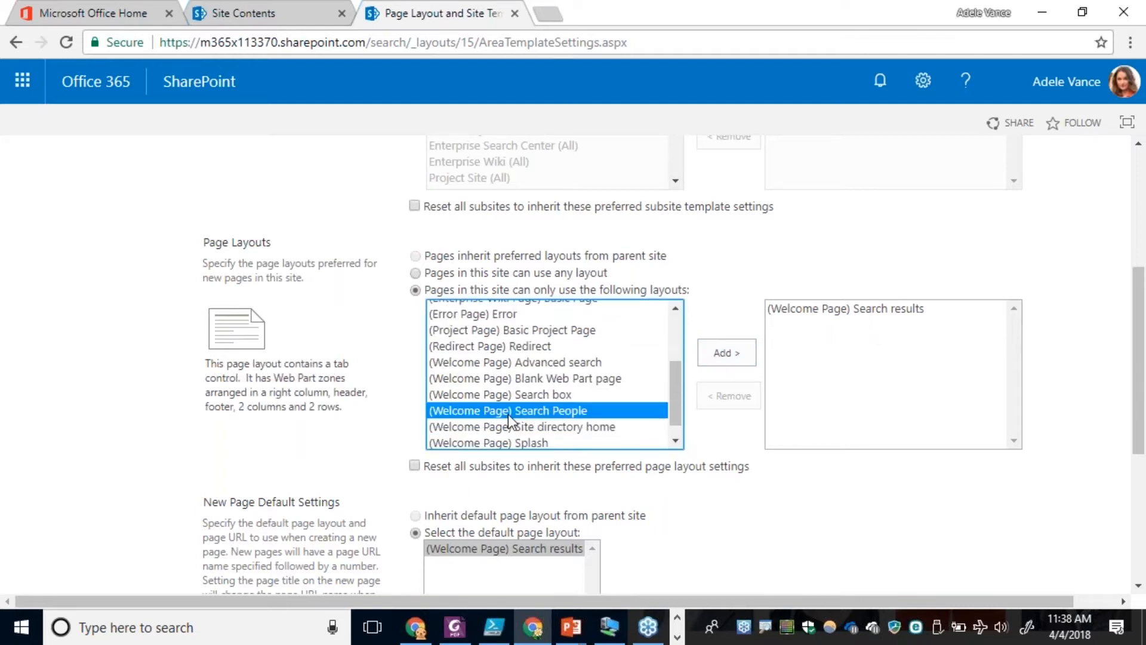
{"action": "left_click", "coordinate": [739, 358]}
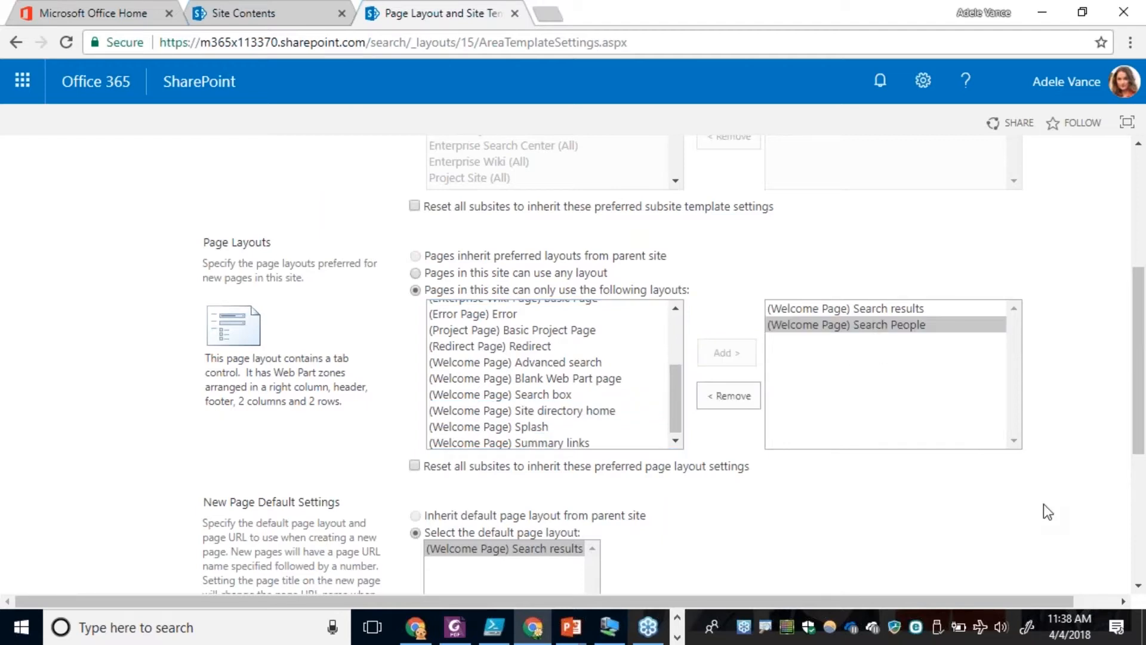
{"action": "scroll", "coordinate": [1049, 513], "scroll_direction": "down", "scroll_amount": 5}
{"action": "left_click", "coordinate": [1001, 522]}
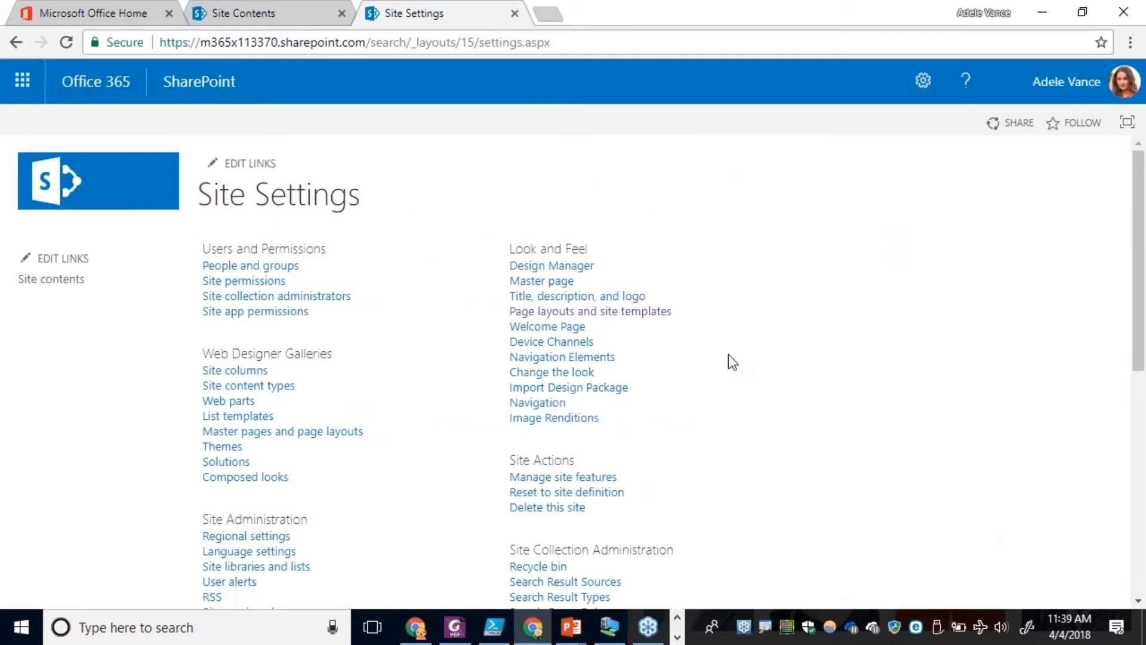
Open the site's Pages library from the site contents and start creating a new page.
{"action": "left_click", "coordinate": [63, 284]}
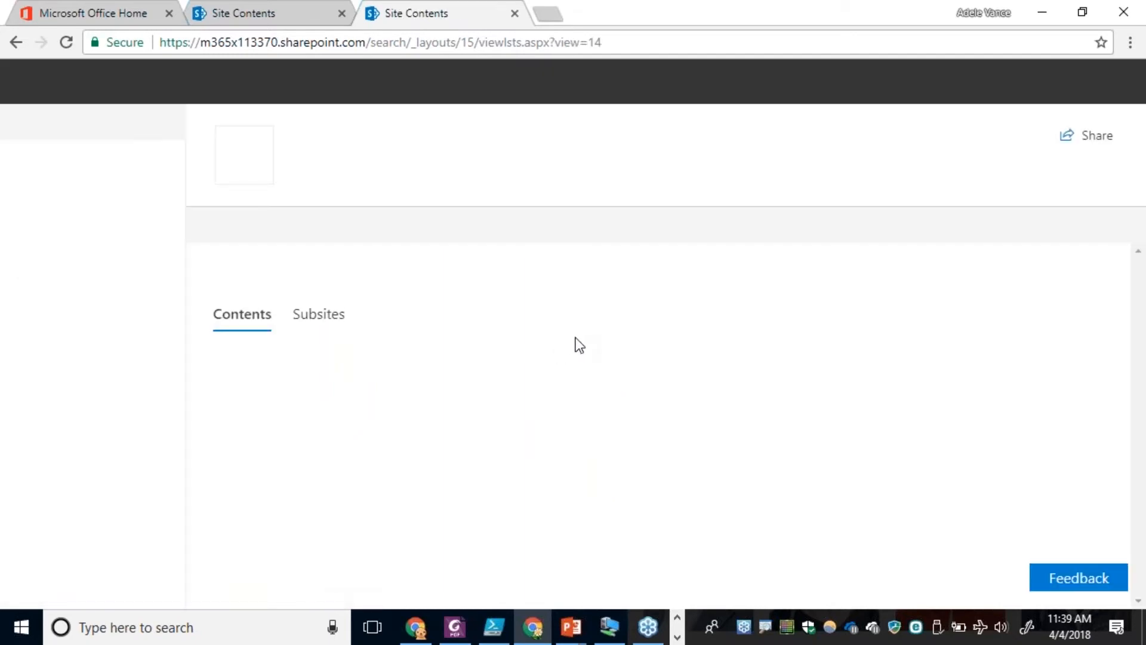
{"action": "scroll", "coordinate": [573, 352], "scroll_direction": "down", "scroll_amount": 4}
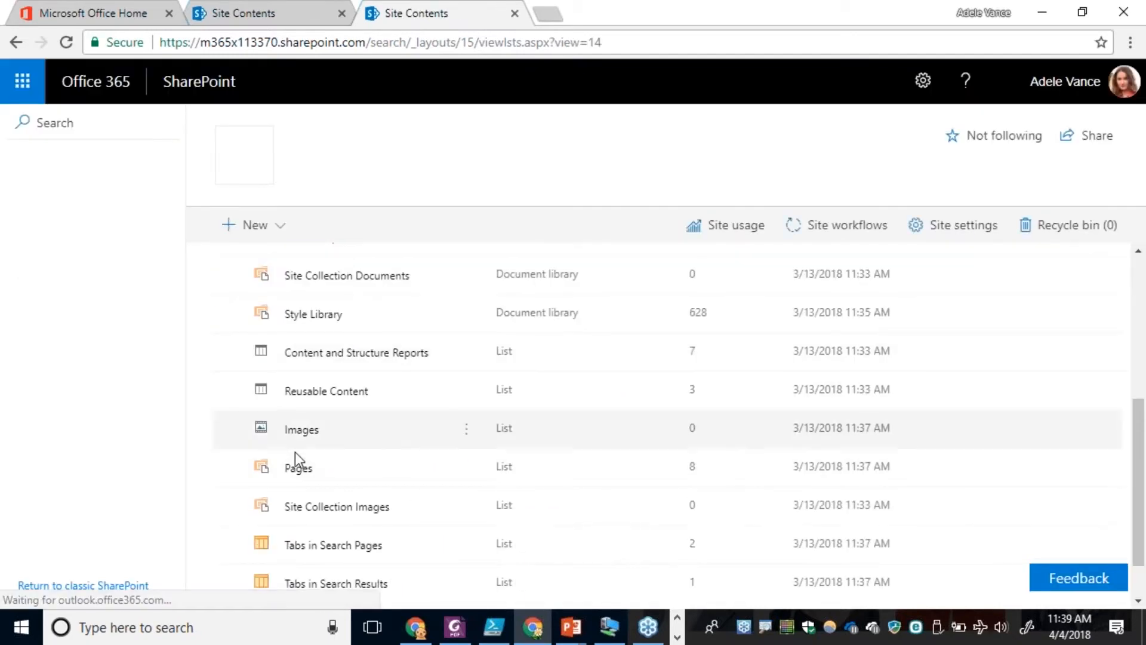
{"action": "left_click", "coordinate": [295, 466]}
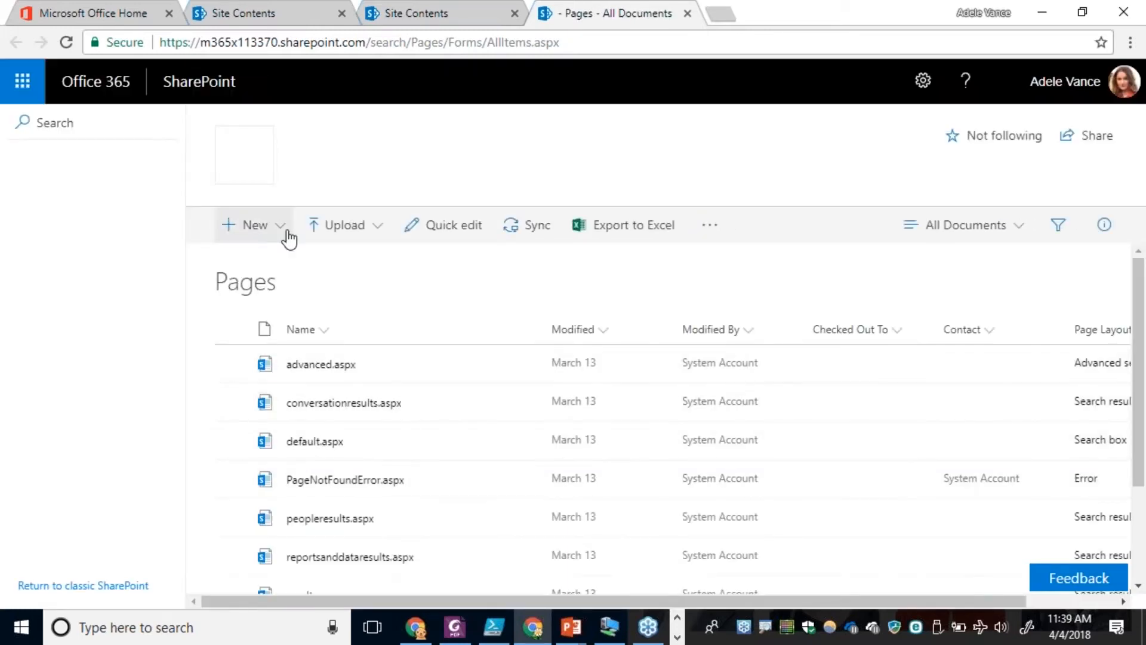
{"action": "left_click", "coordinate": [284, 234]}
{"action": "left_click", "coordinate": [258, 306]}
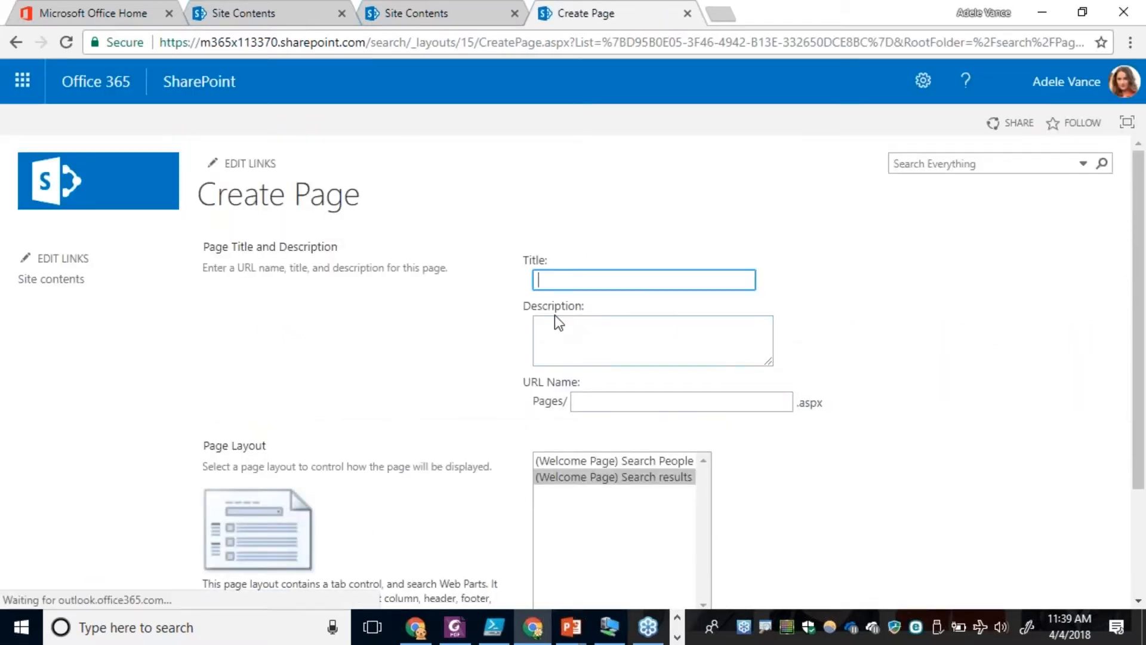
Create a page titled Employee Directory with URL name Employee-Directory and the (Welcome Page) Search People layout, and save it.
{"action": "left_click", "coordinate": [667, 461]}
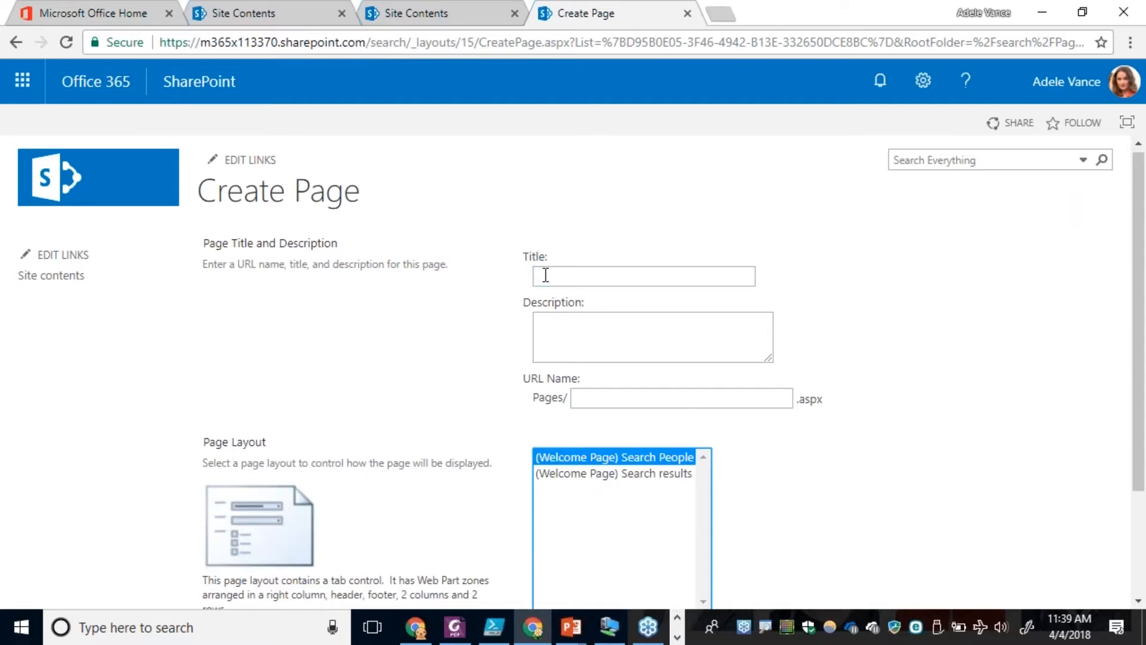
{"action": "left_click", "coordinate": [579, 276]}
{"action": "type", "text": "E"}
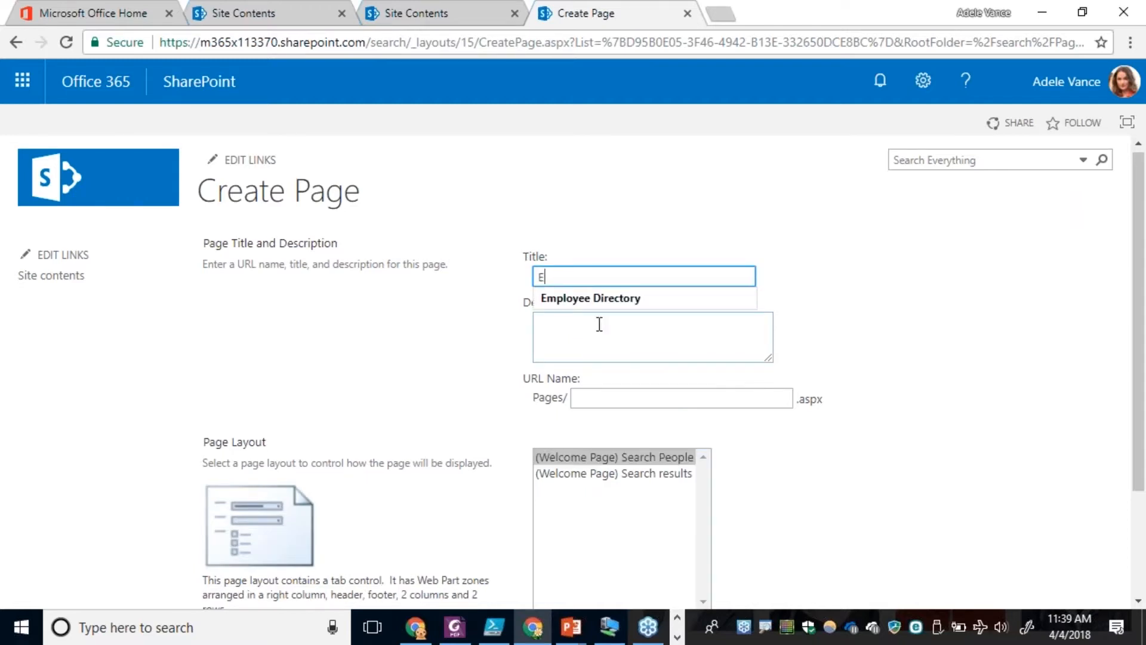
{"action": "type", "text": "mployee Directory"}
{"action": "left_click", "coordinate": [599, 324]}
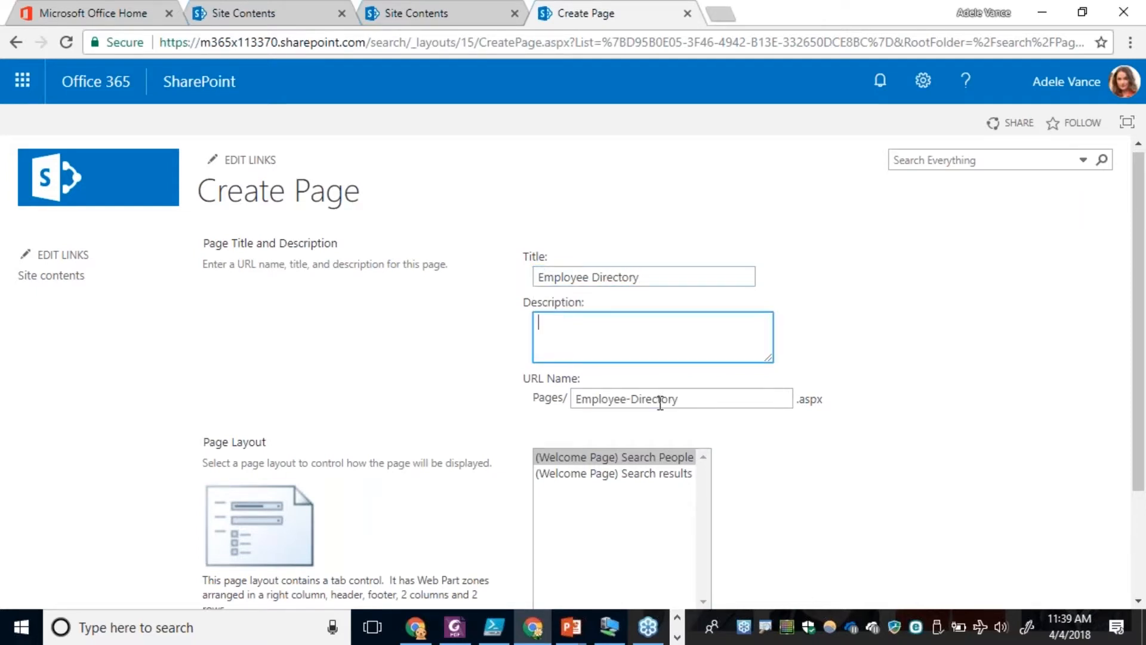
{"action": "left_click", "coordinate": [636, 398]}
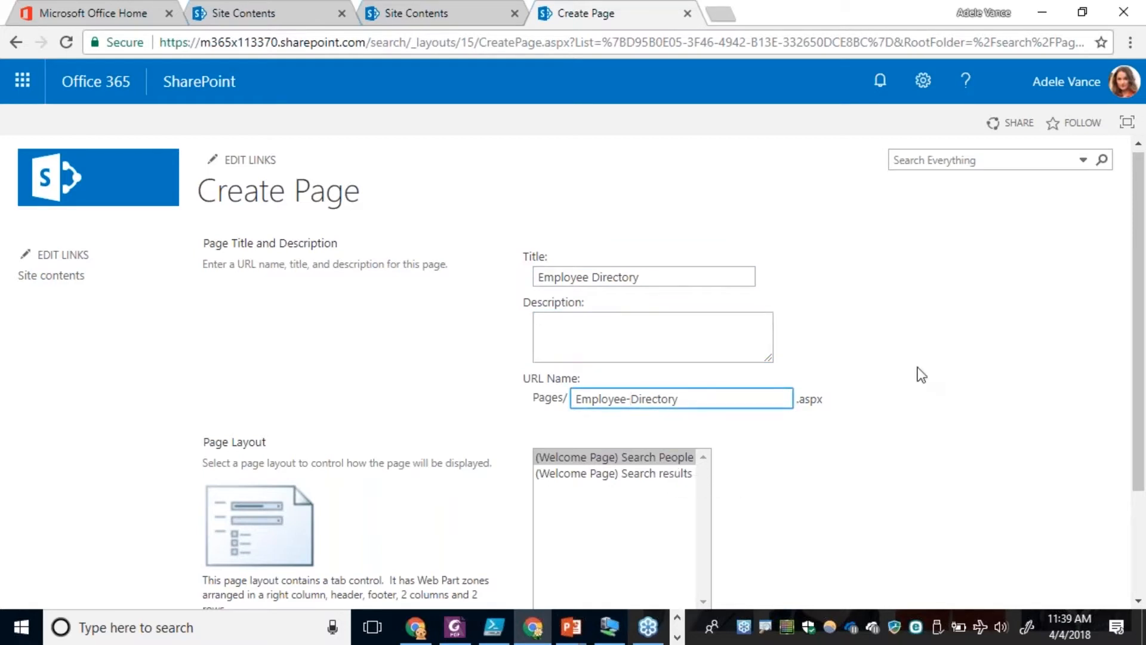
{"action": "scroll", "coordinate": [941, 465], "scroll_direction": "down", "scroll_amount": 3}
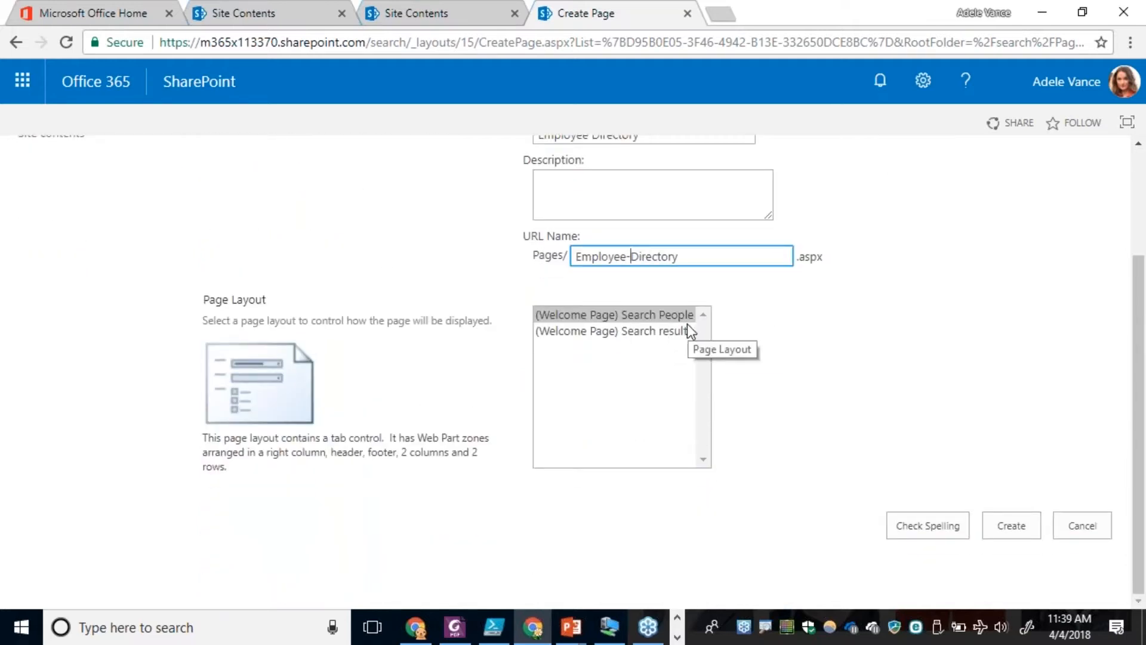
{"action": "left_click", "coordinate": [1013, 528]}
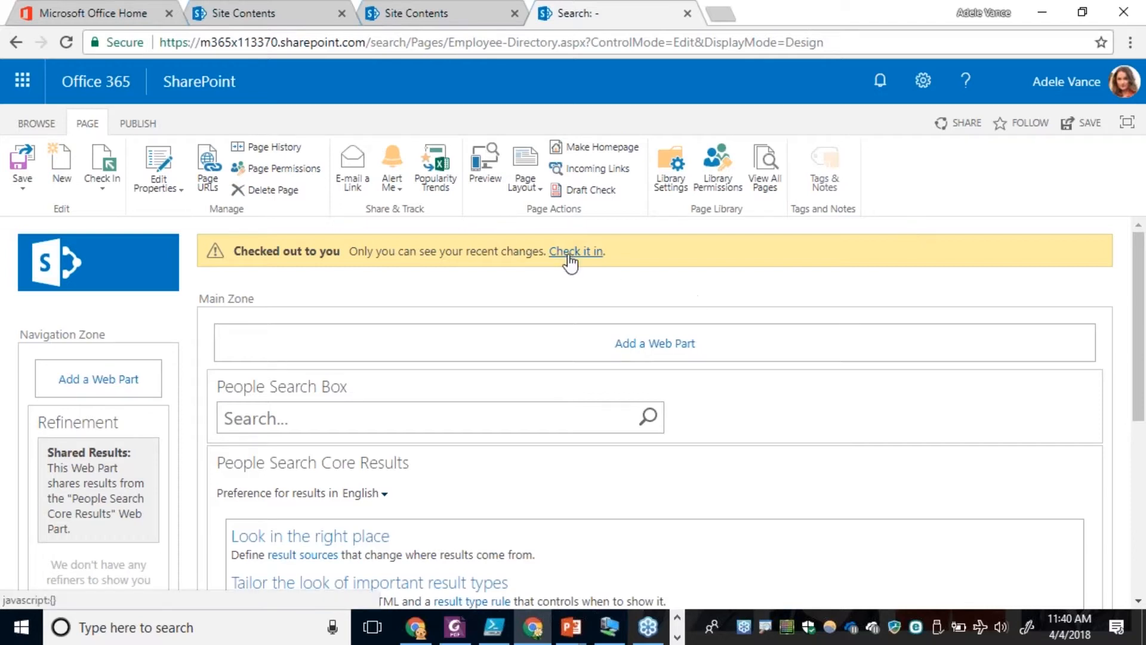
{"action": "left_click", "coordinate": [24, 172]}
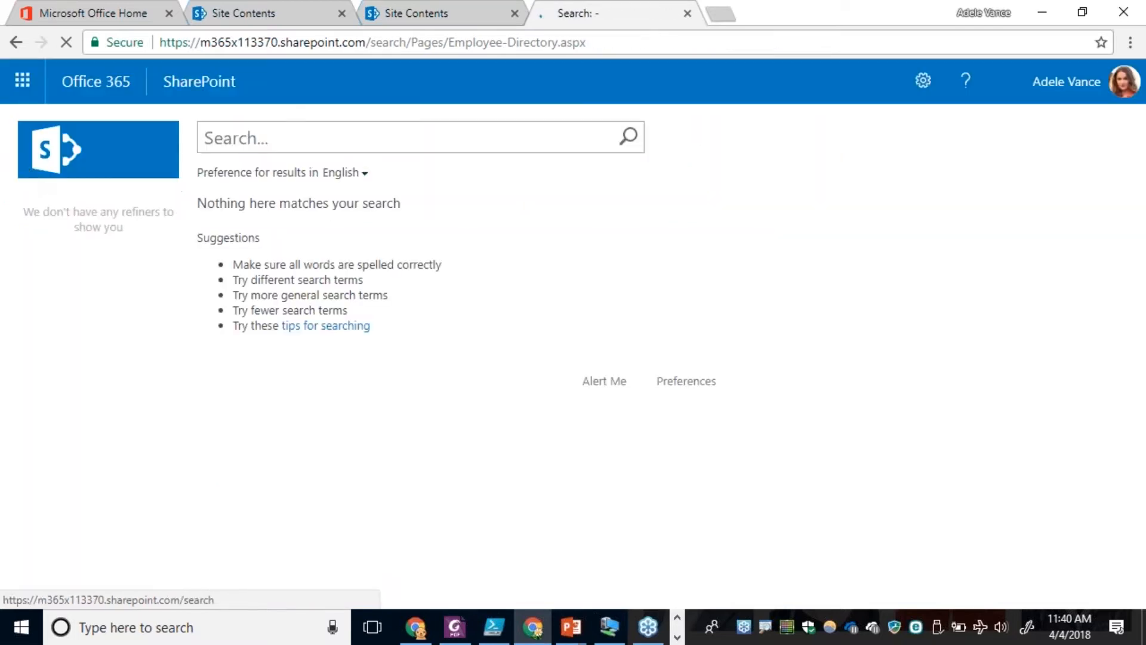
Search the Employee Directory page for * and examine the listed people and their profile cards.
{"action": "left_click", "coordinate": [294, 190]}
{"action": "type", "text": "*"}
{"action": "key", "text": "Return"}
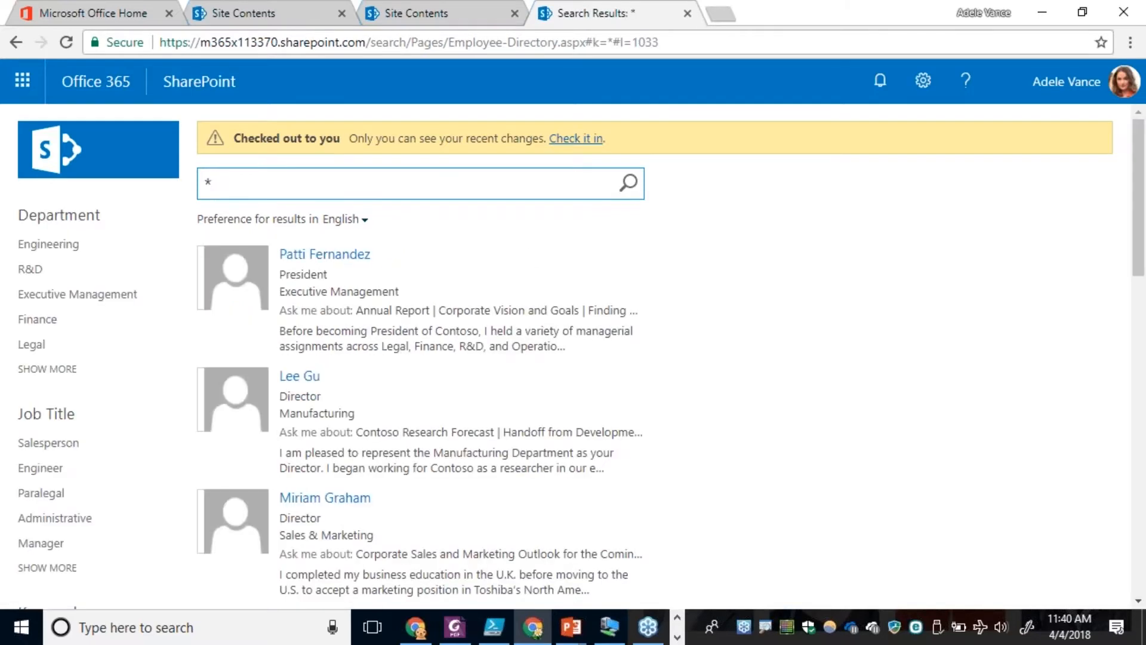
{"action": "scroll", "coordinate": [506, 298], "scroll_direction": "down", "scroll_amount": 7}
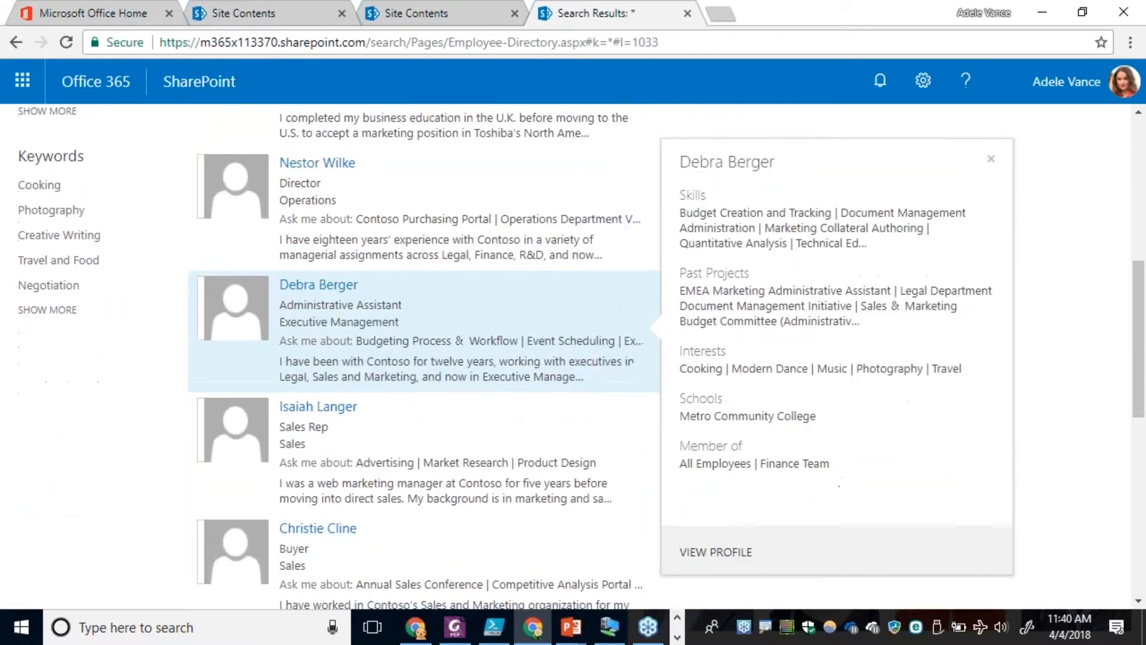
{"action": "scroll", "coordinate": [510, 469], "scroll_direction": "down", "scroll_amount": 3}
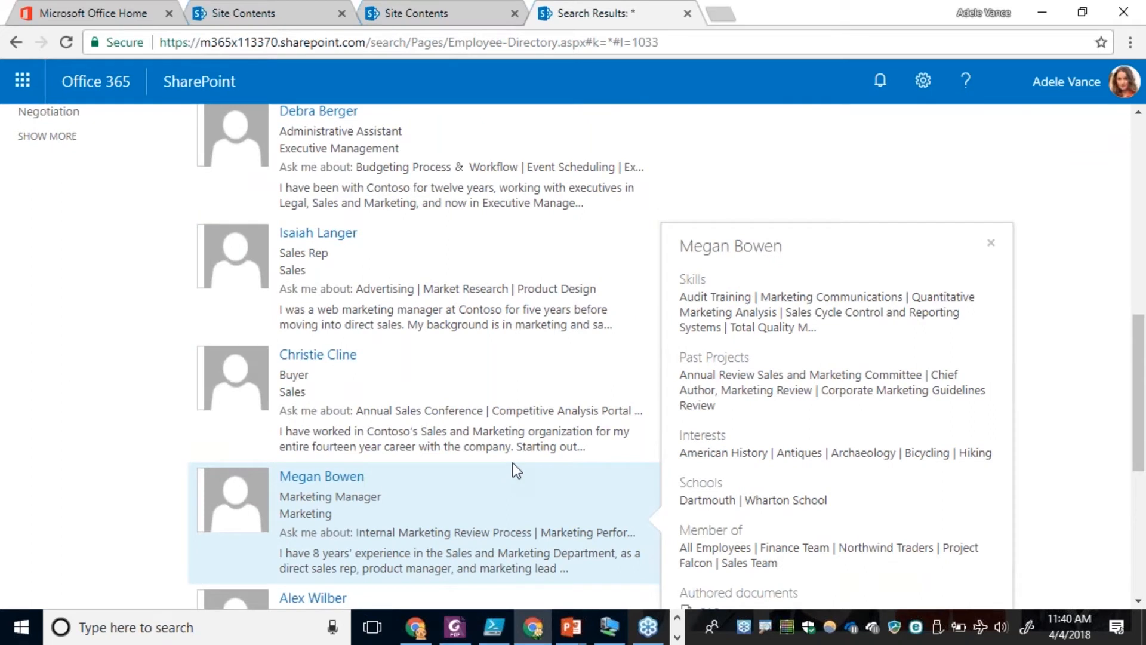
{"action": "scroll", "coordinate": [514, 462], "scroll_direction": "up", "scroll_amount": 10}
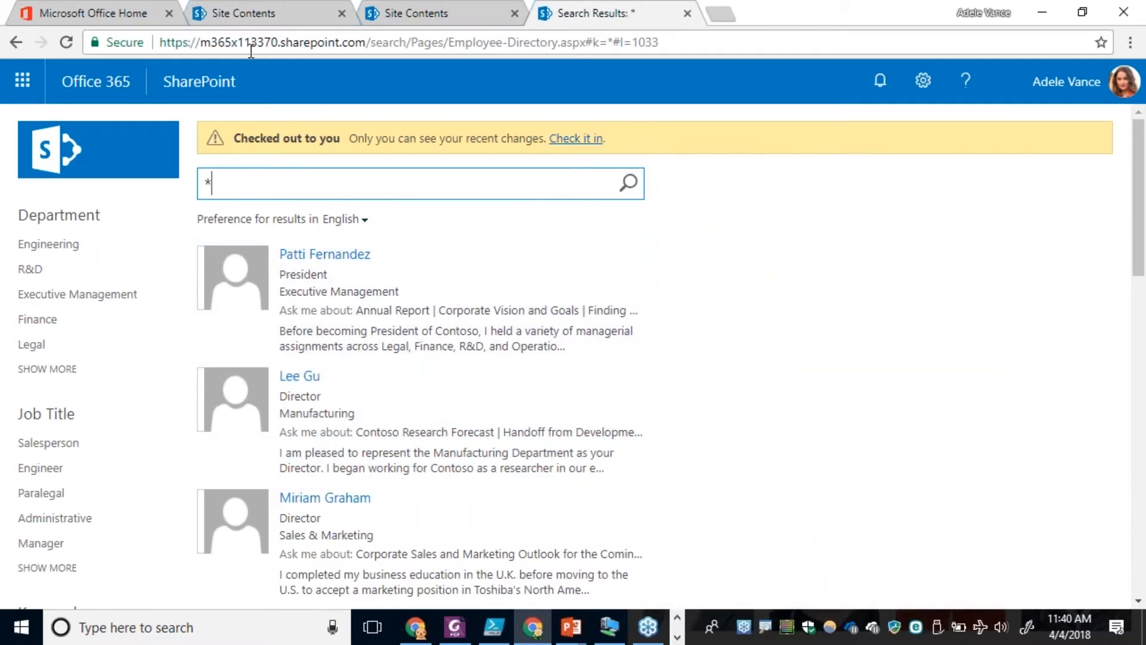
{"action": "mouse_move", "coordinate": [240, 409]}
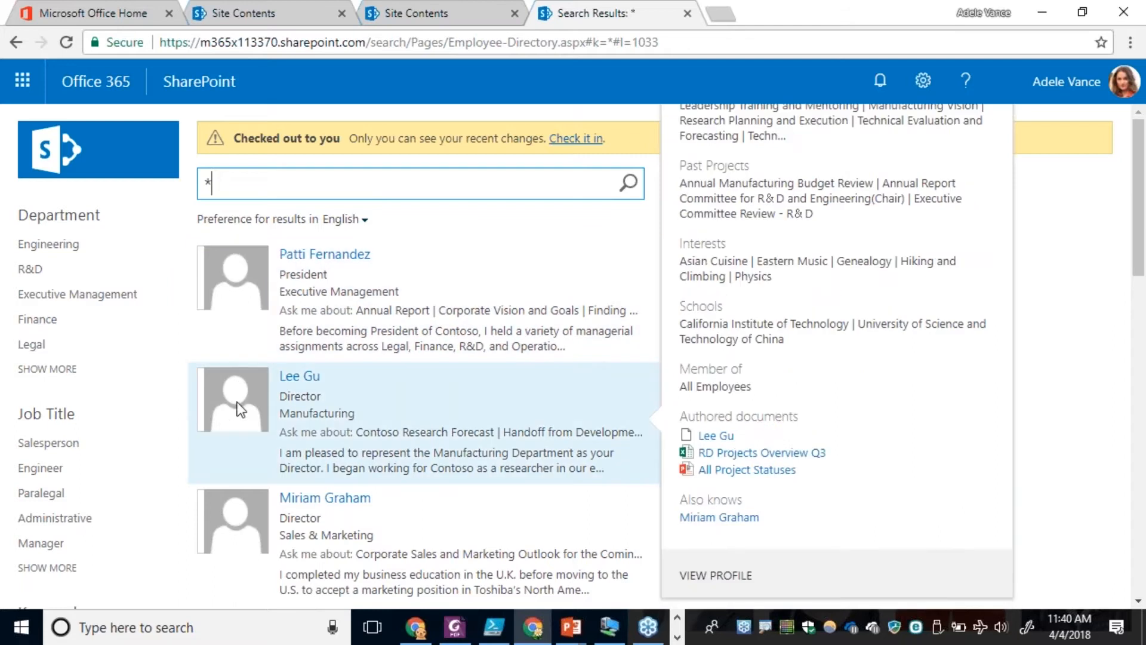
{"action": "mouse_move", "coordinate": [319, 270]}
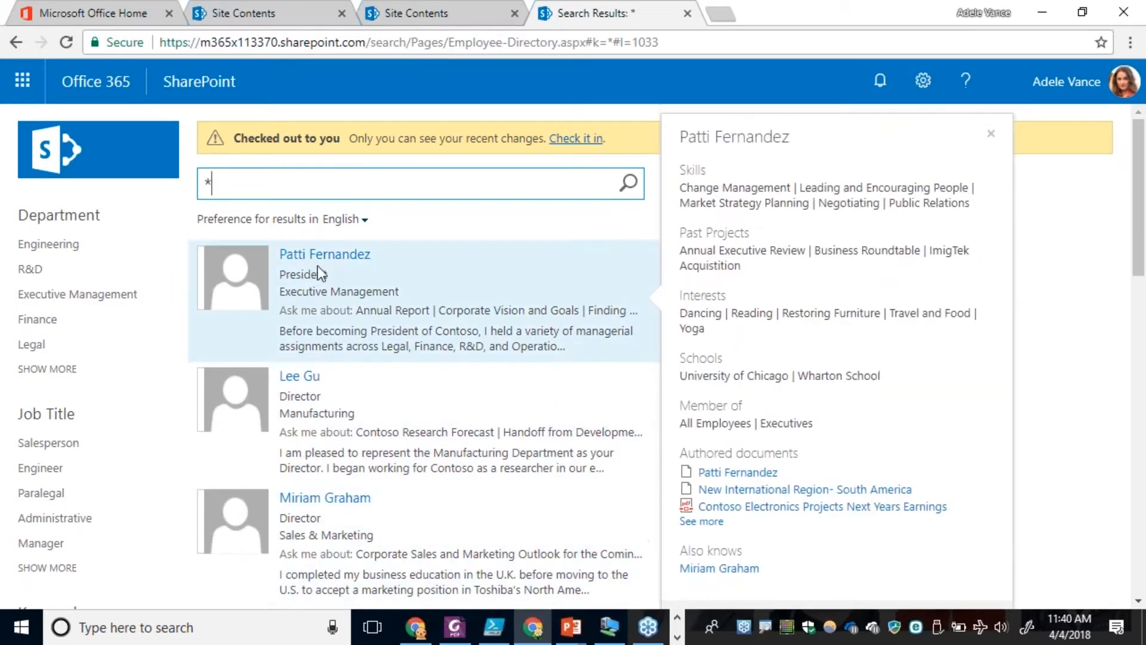
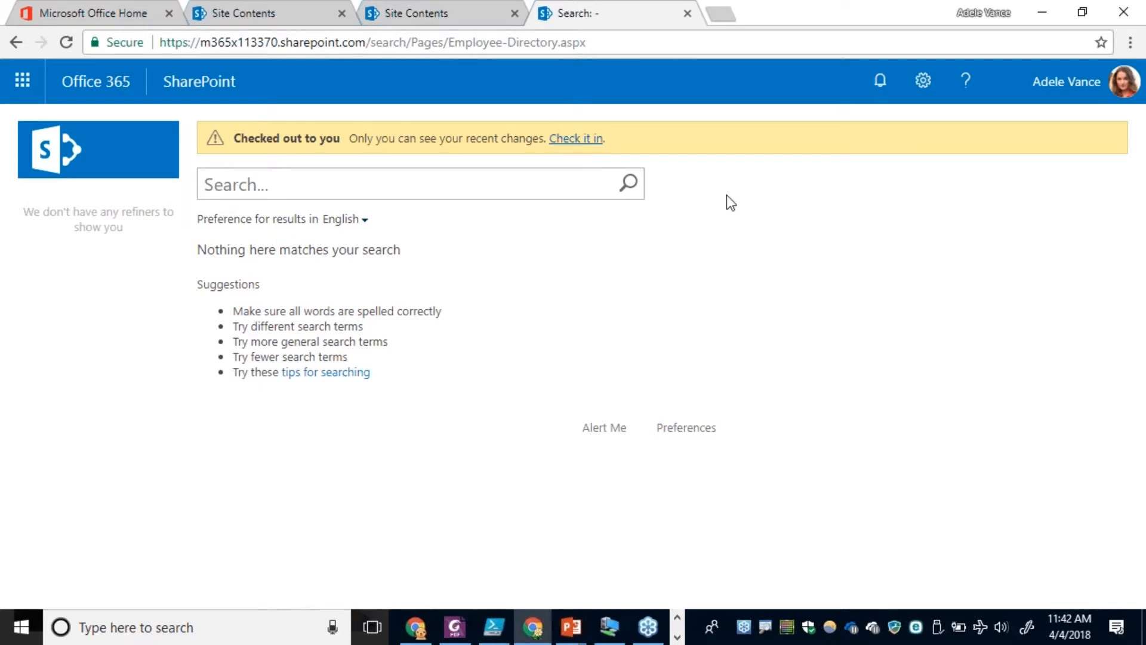
Put the Employee Directory page into edit mode and open the properties of the People Search Core Results web part.
{"action": "left_click", "coordinate": [923, 91]}
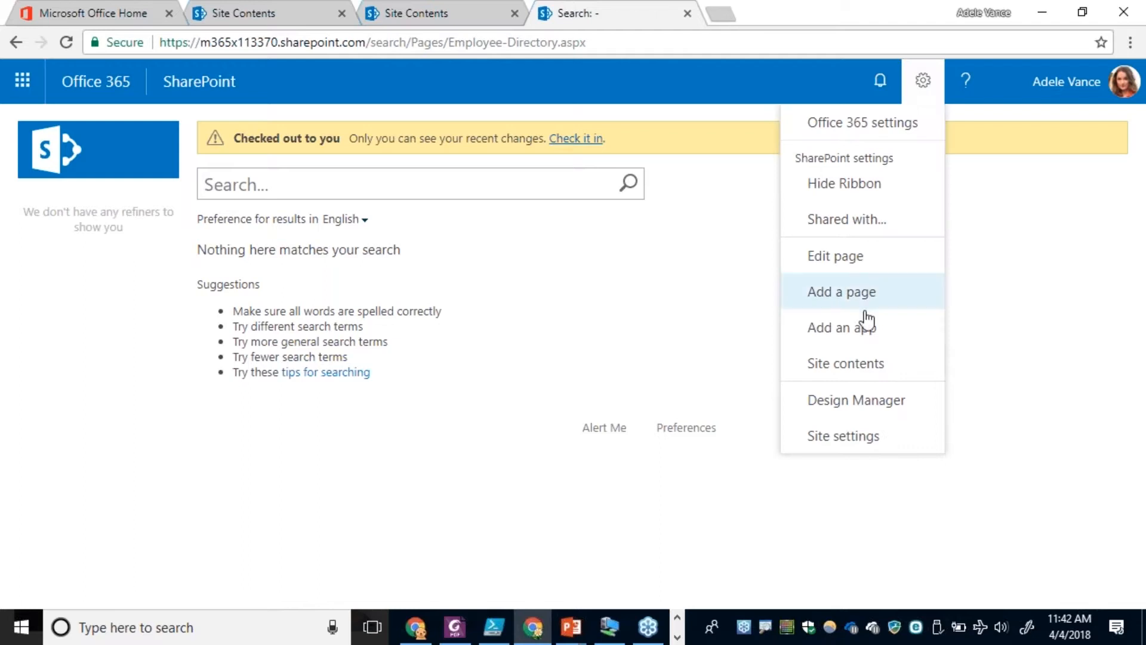
{"action": "left_click", "coordinate": [832, 258]}
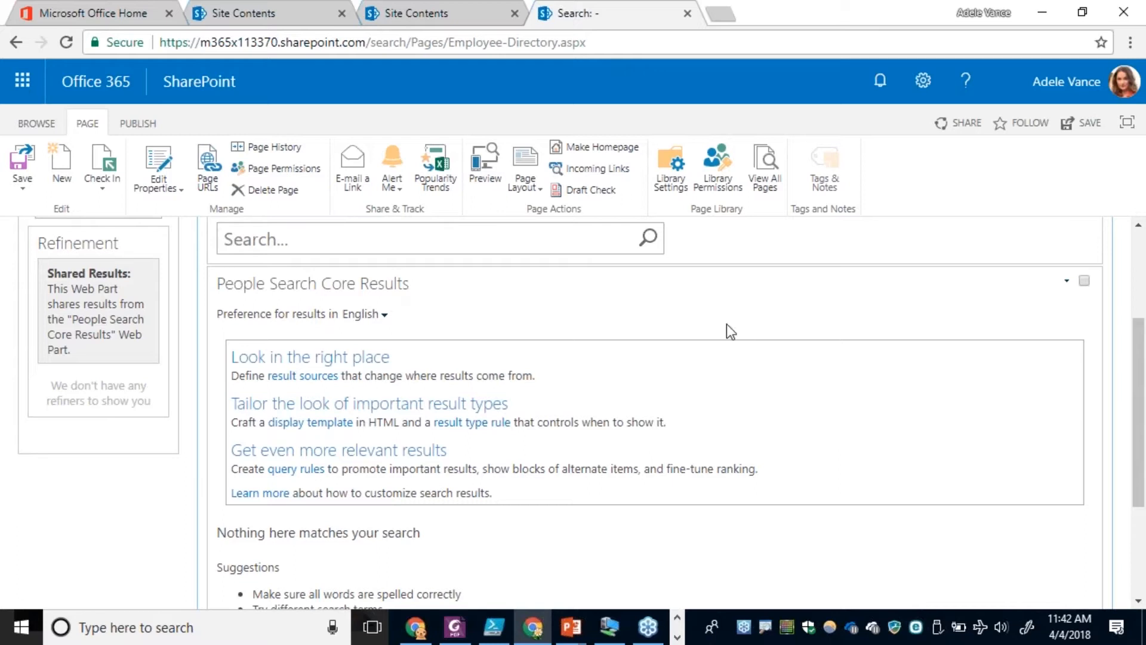
{"action": "left_click", "coordinate": [1068, 282]}
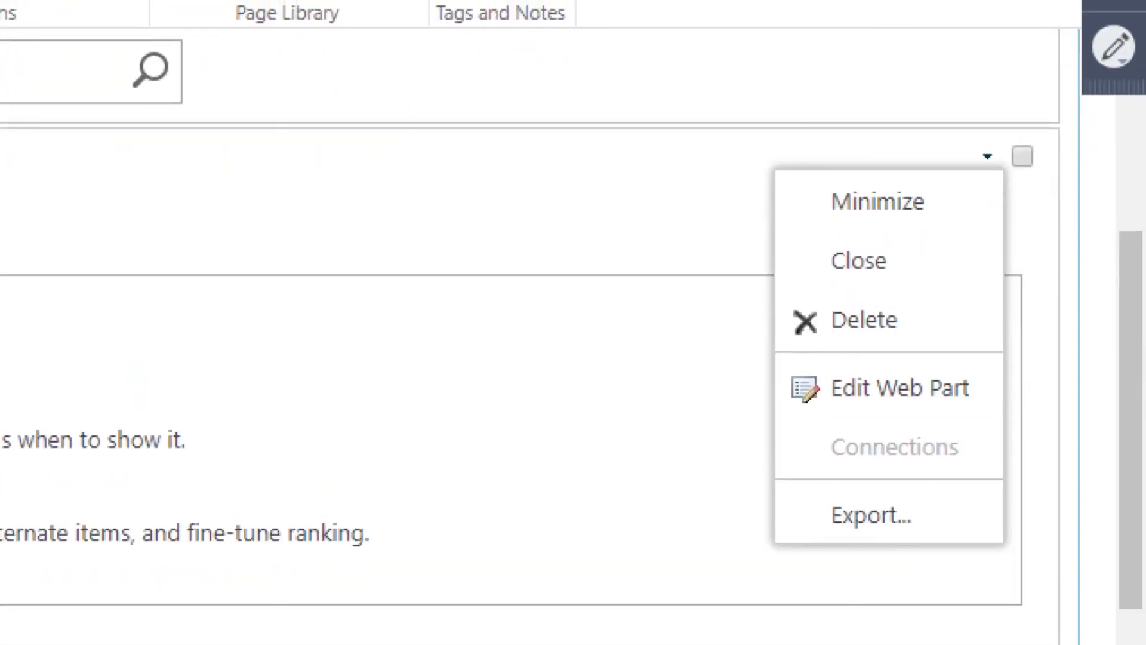
{"action": "mouse_move", "coordinate": [771, 228]}
{"action": "left_mouse_down"}
{"action": "mouse_move", "coordinate": [1074, 278]}
{"action": "mouse_move", "coordinate": [769, 200]}
{"action": "mouse_move", "coordinate": [770, 228]}
{"action": "left_mouse_up"}
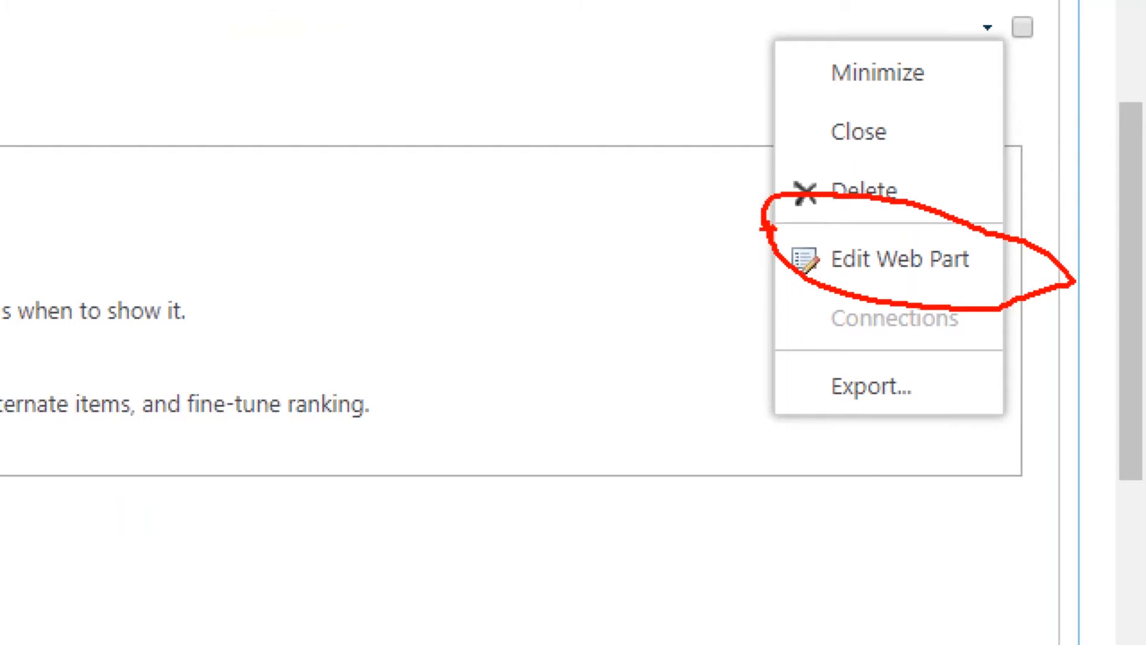
{"action": "key", "text": "Escape"}
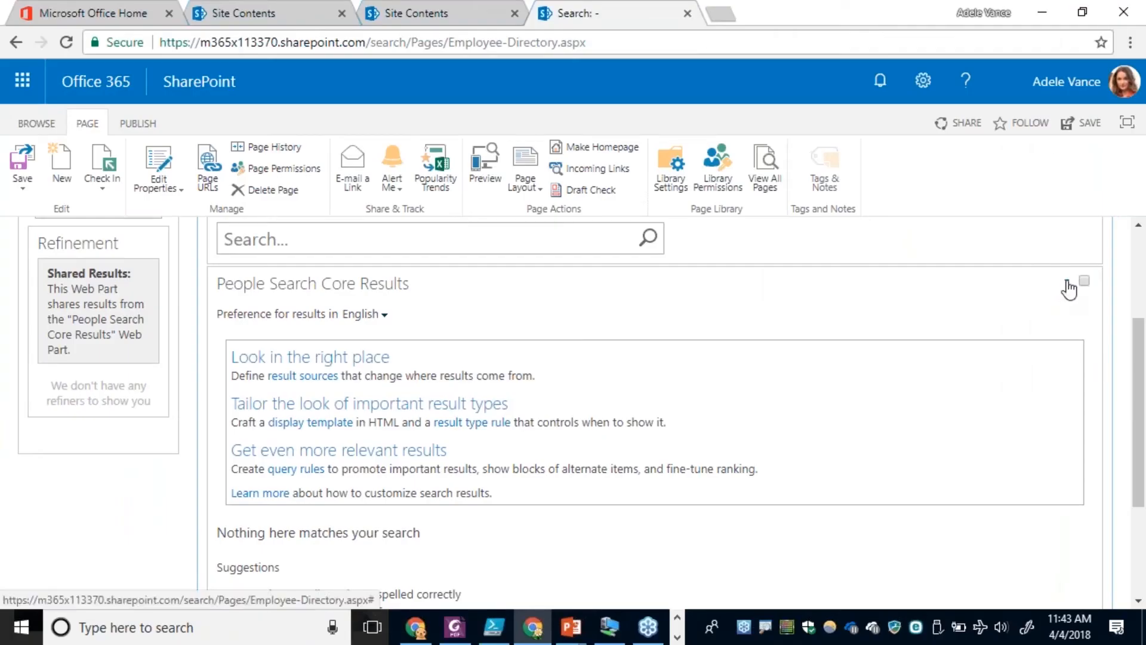
{"action": "left_click", "coordinate": [1067, 285]}
{"action": "left_click", "coordinate": [1027, 398]}
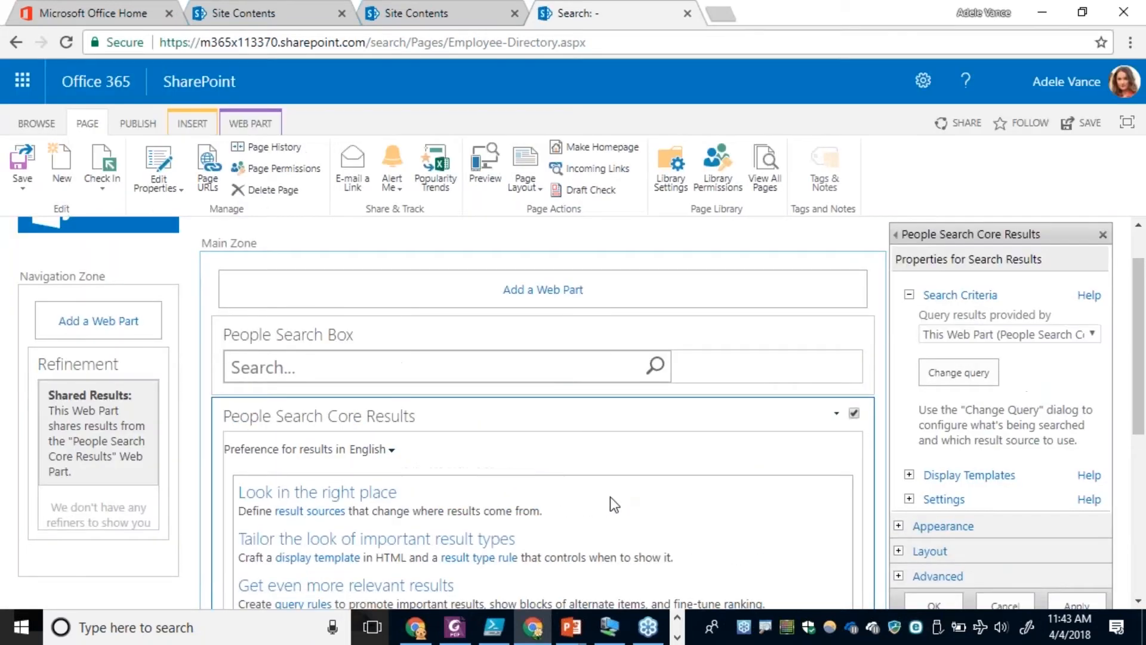
Open the web part's query for changes and append contentclass=spspeople after {searchboxquery} in the query text.
{"action": "scroll", "coordinate": [682, 501], "scroll_direction": "down", "scroll_amount": 2}
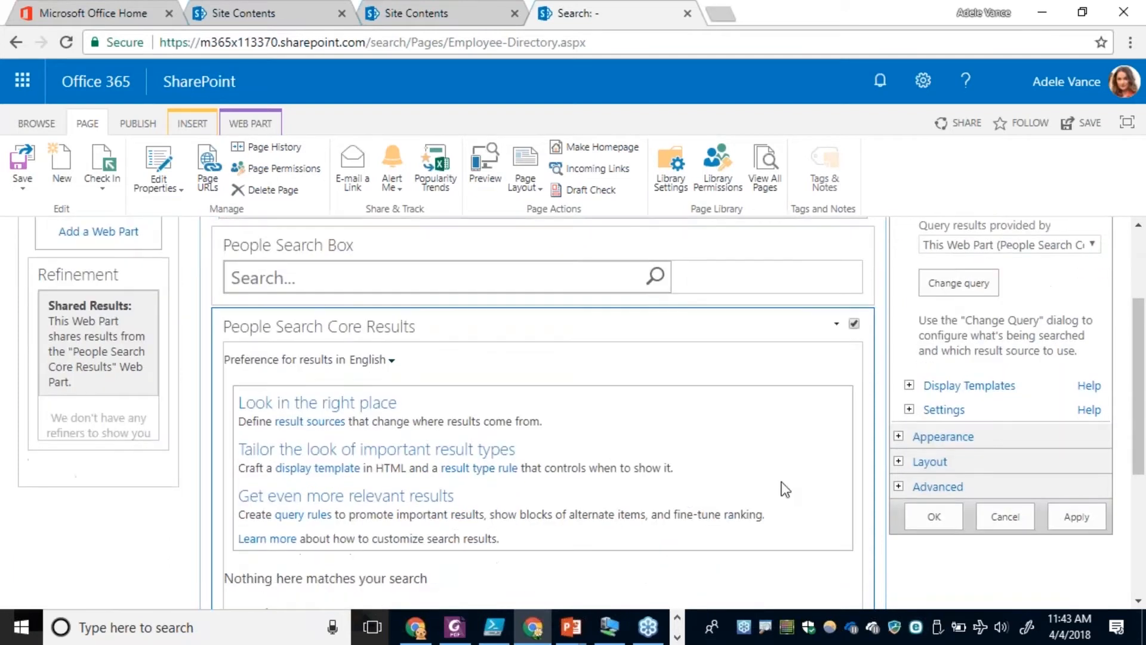
{"action": "left_click", "coordinate": [955, 281]}
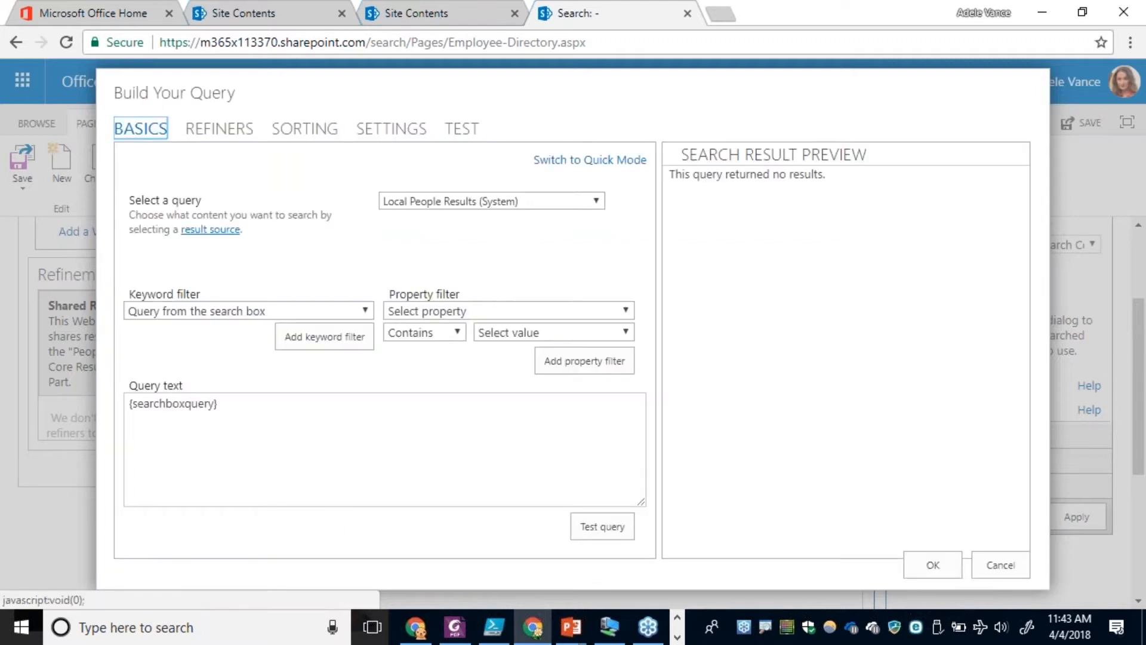
{"action": "left_click", "coordinate": [365, 430]}
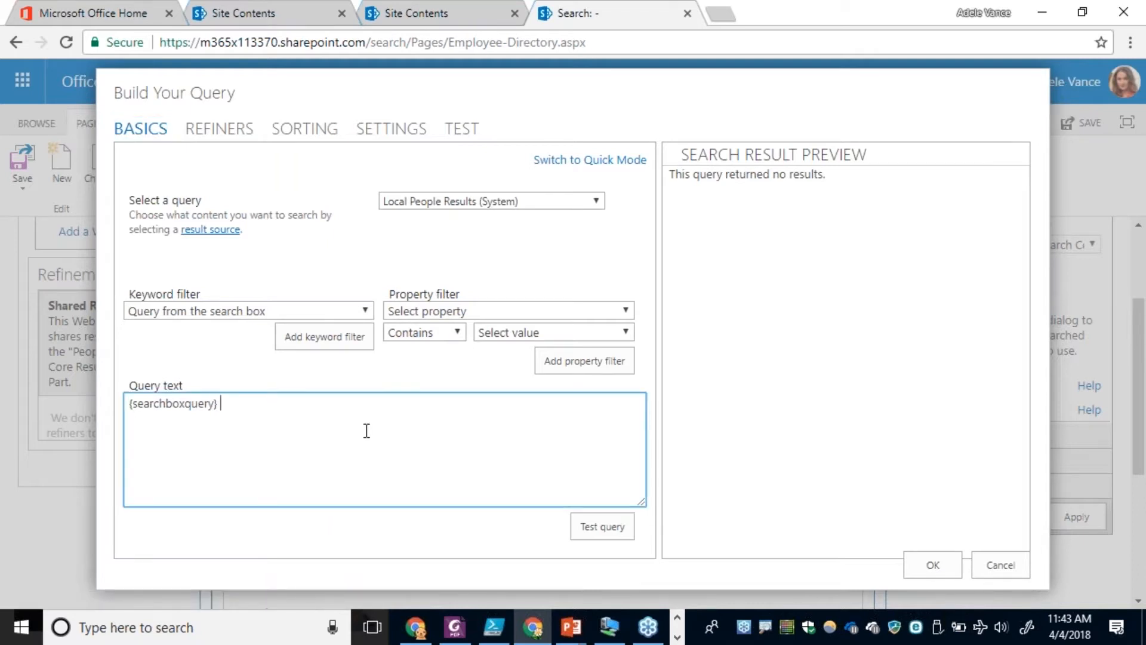
{"action": "type", "text": "contentclass=spspeople"}
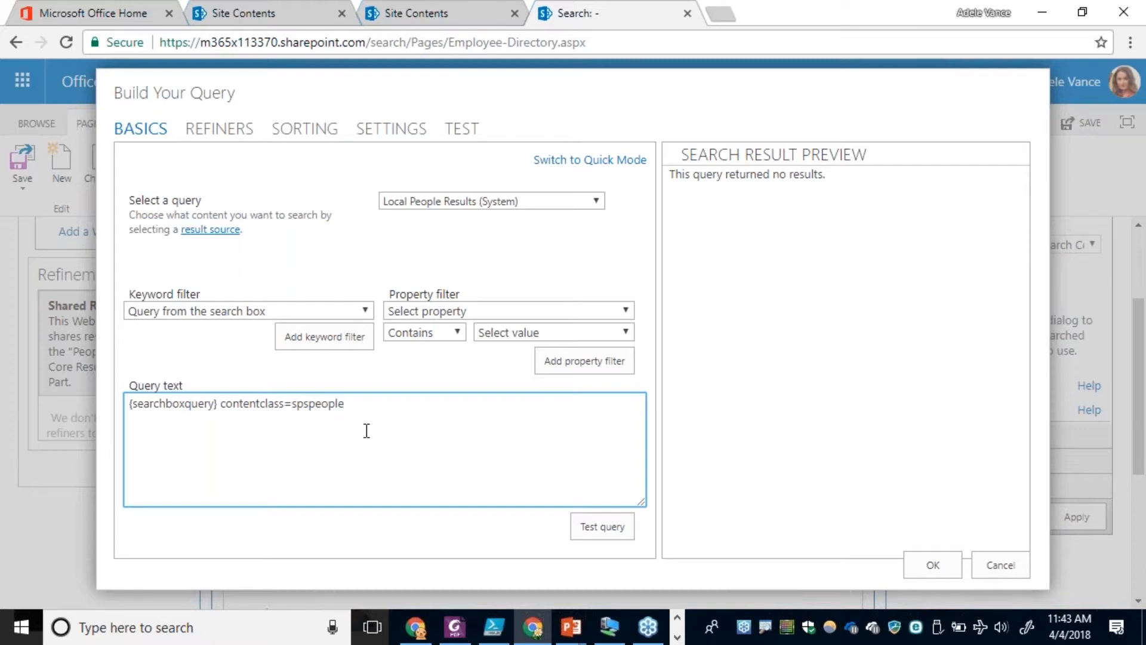
Test the contentclass=spspeople query, accept it, and apply the web part properties.
{"action": "double_click", "coordinate": [253, 406]}
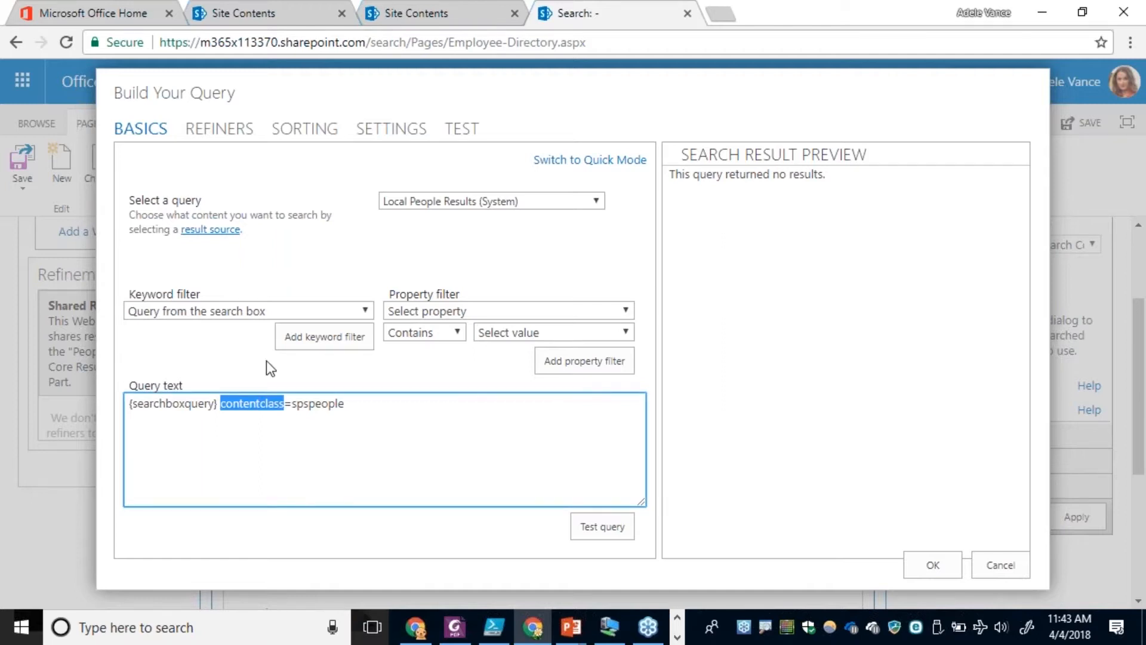
{"action": "double_click", "coordinate": [319, 405]}
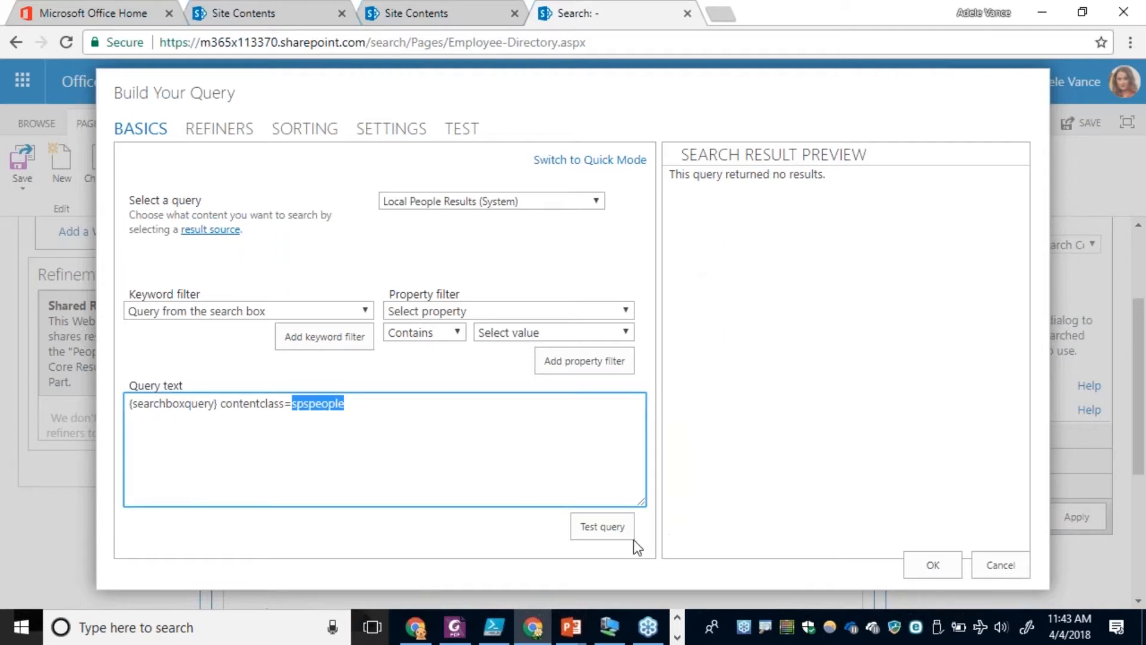
{"action": "left_click", "coordinate": [615, 533]}
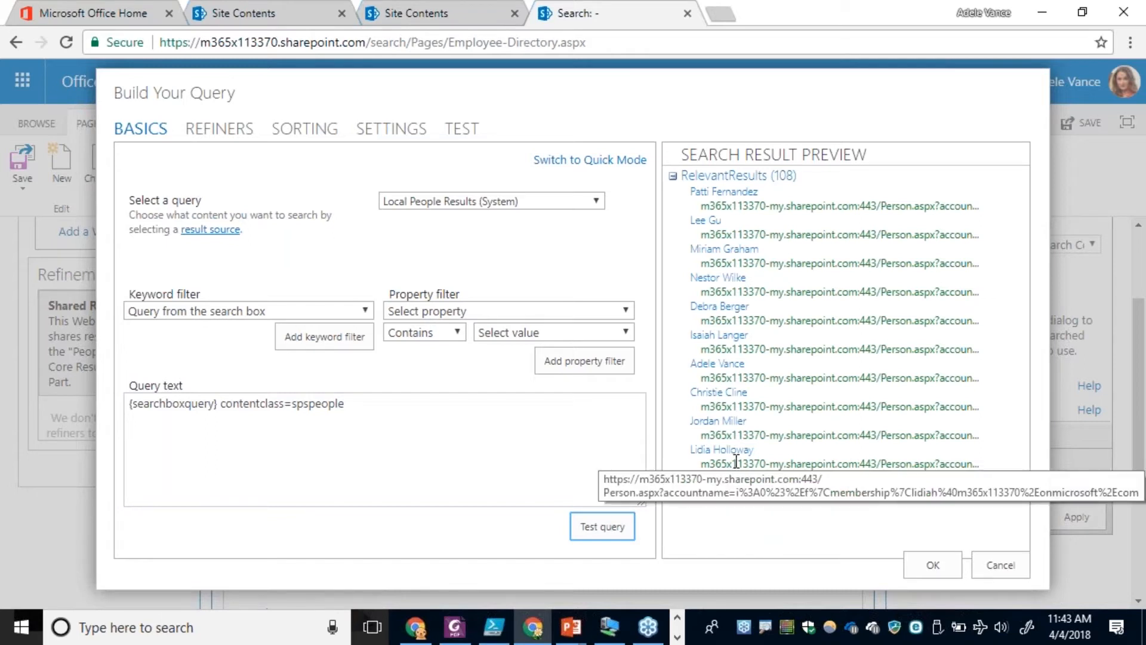
{"action": "left_click", "coordinate": [933, 564]}
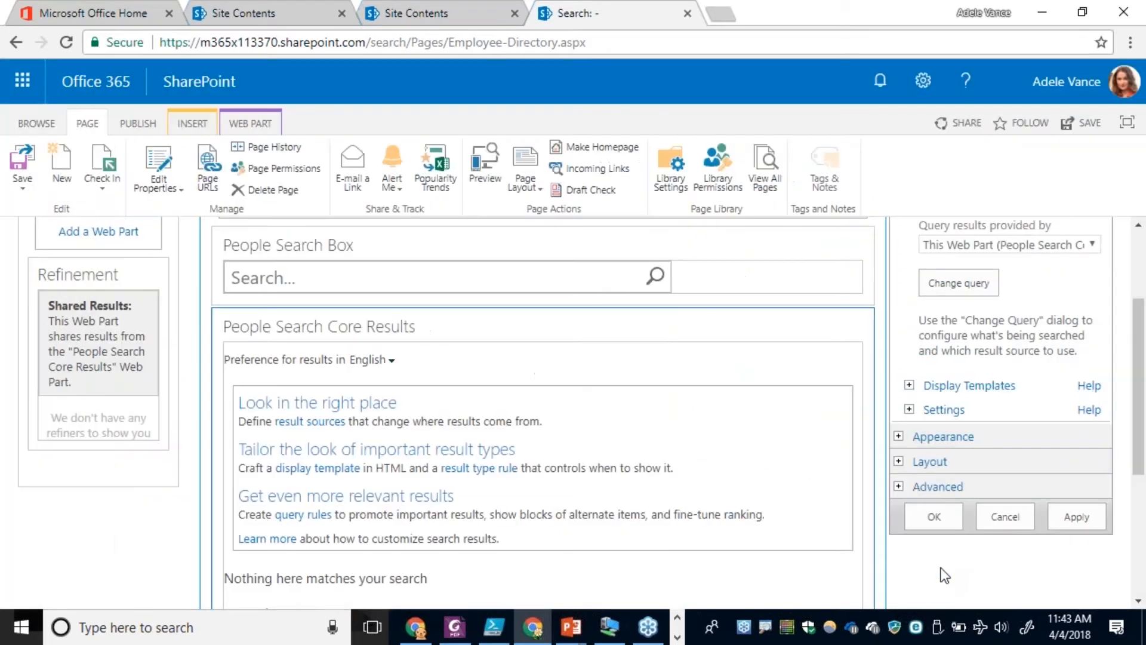
{"action": "left_click", "coordinate": [942, 518]}
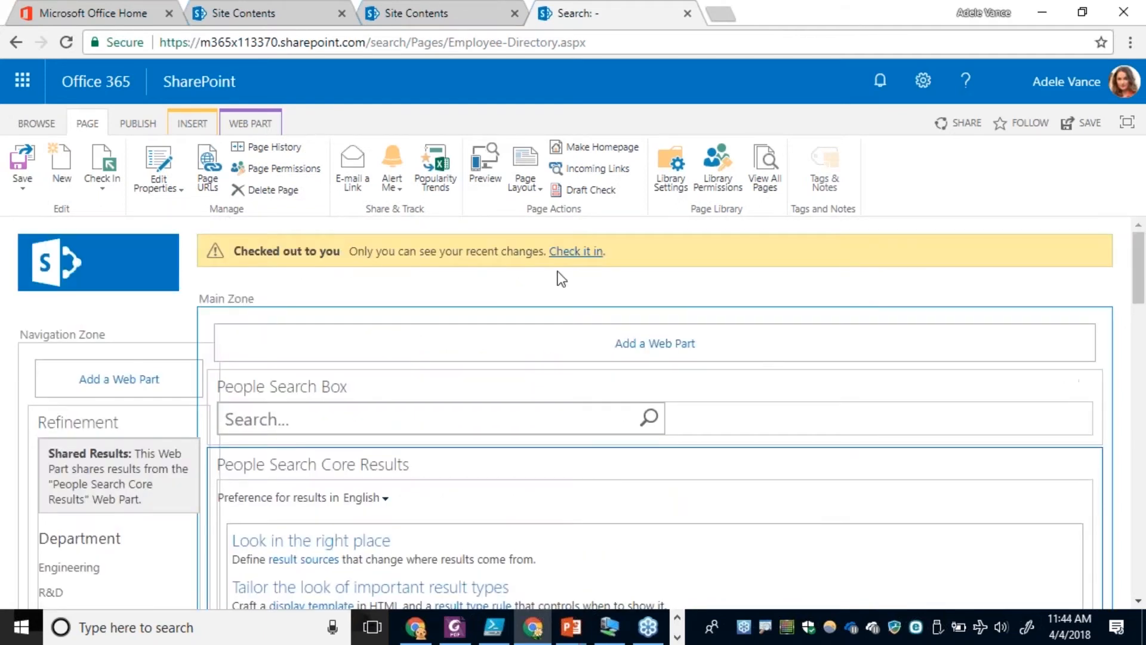
Check in the Employee Directory page with a comment noting the added default results.
{"action": "left_click", "coordinate": [566, 253]}
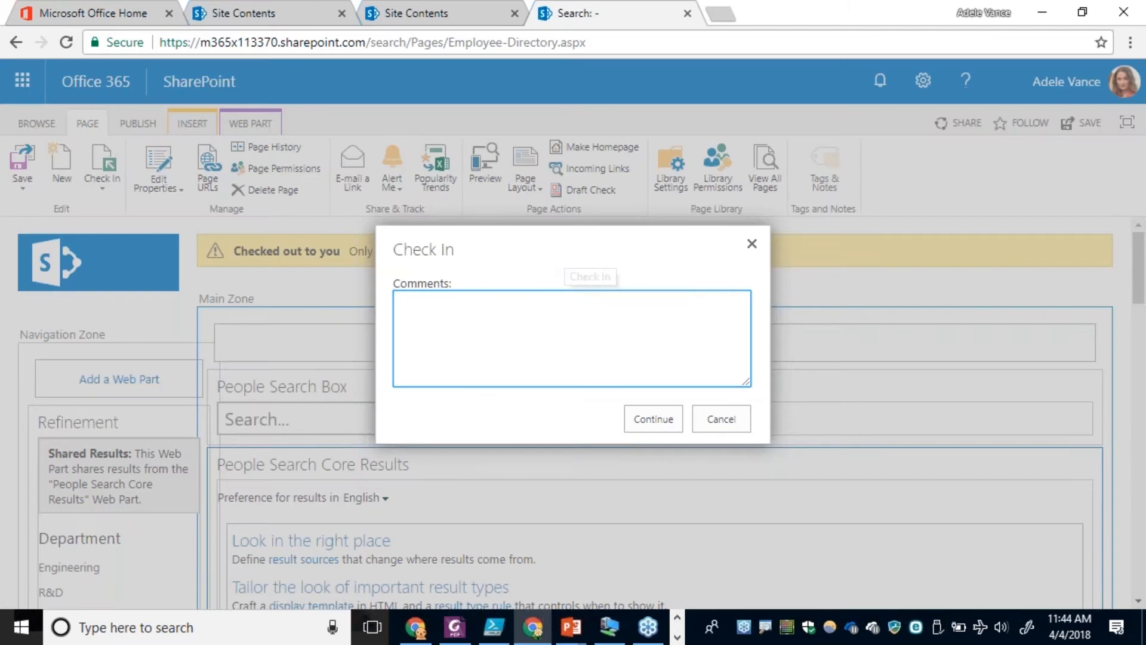
{"action": "type", "text": "Added default results"}
{"action": "left_click", "coordinate": [646, 418]}
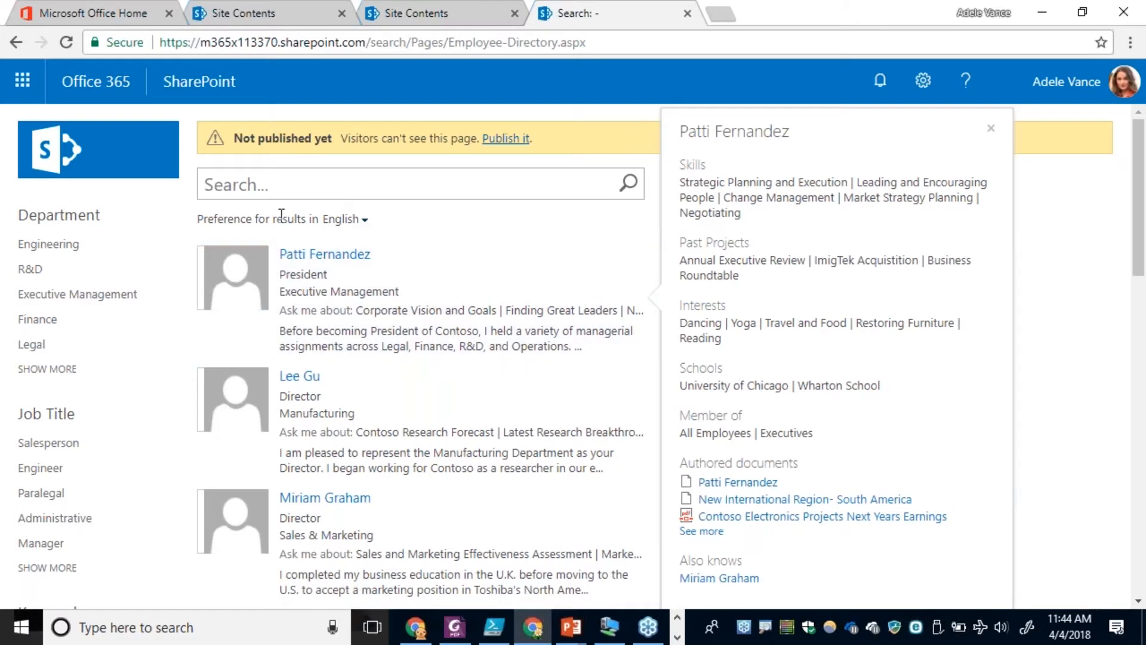
Search the directory for Marketing, look over the matching people and a profile card, and clear the search text.
{"action": "mouse_move", "coordinate": [335, 529]}
{"action": "left_click", "coordinate": [246, 189]}
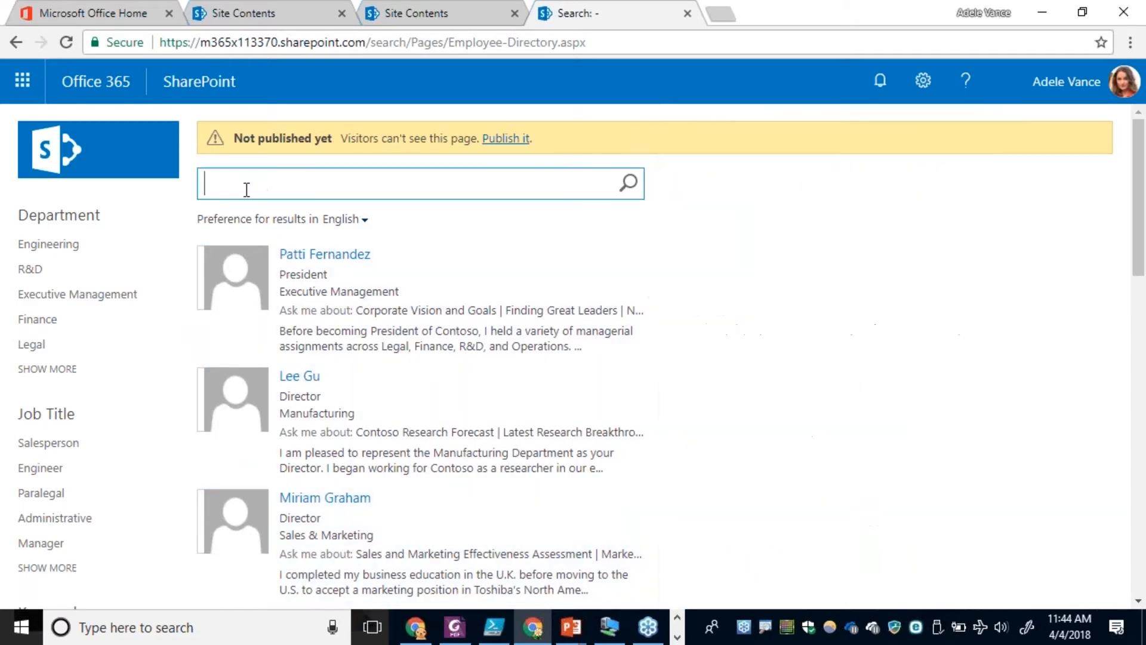
{"action": "type", "text": "Marketing"}
{"action": "key", "text": "Return"}
{"action": "mouse_move", "coordinate": [332, 321]}
{"action": "mouse_move", "coordinate": [386, 475]}
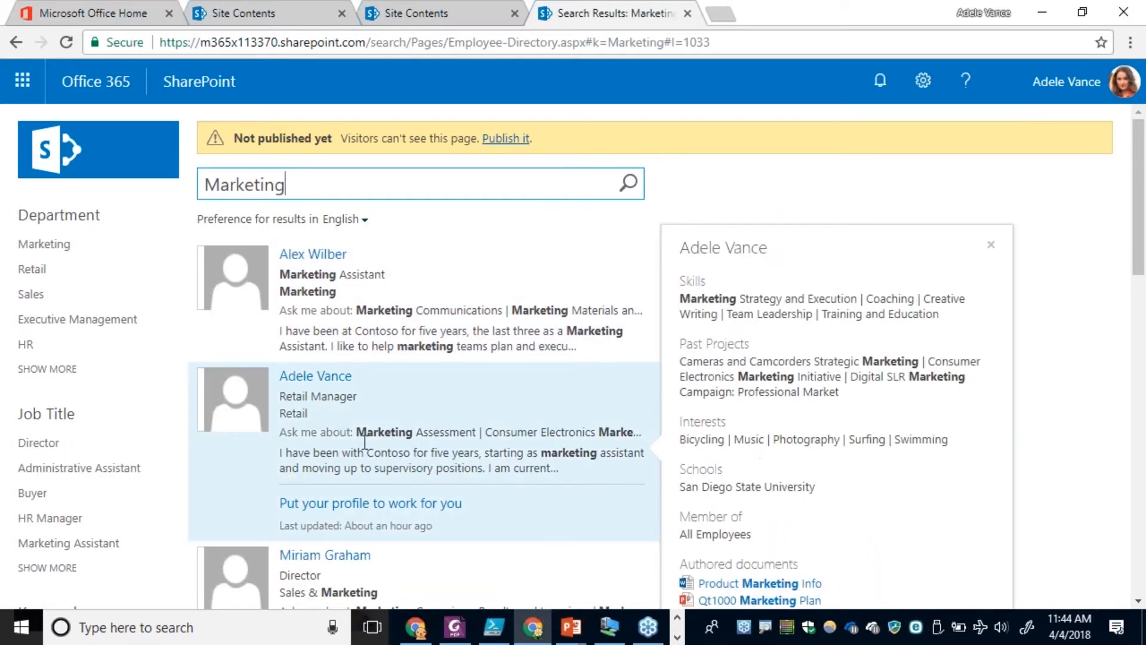
{"action": "double_click", "coordinate": [327, 181]}
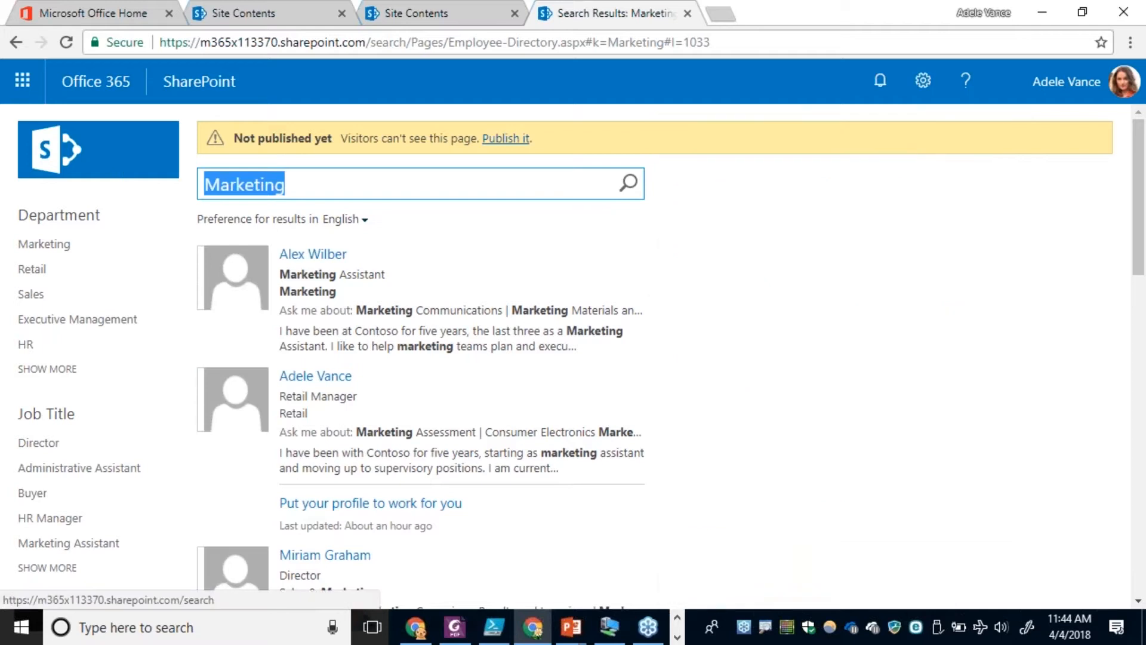
{"action": "key", "text": "BackSpace"}
{"action": "mouse_move", "coordinate": [578, 327]}
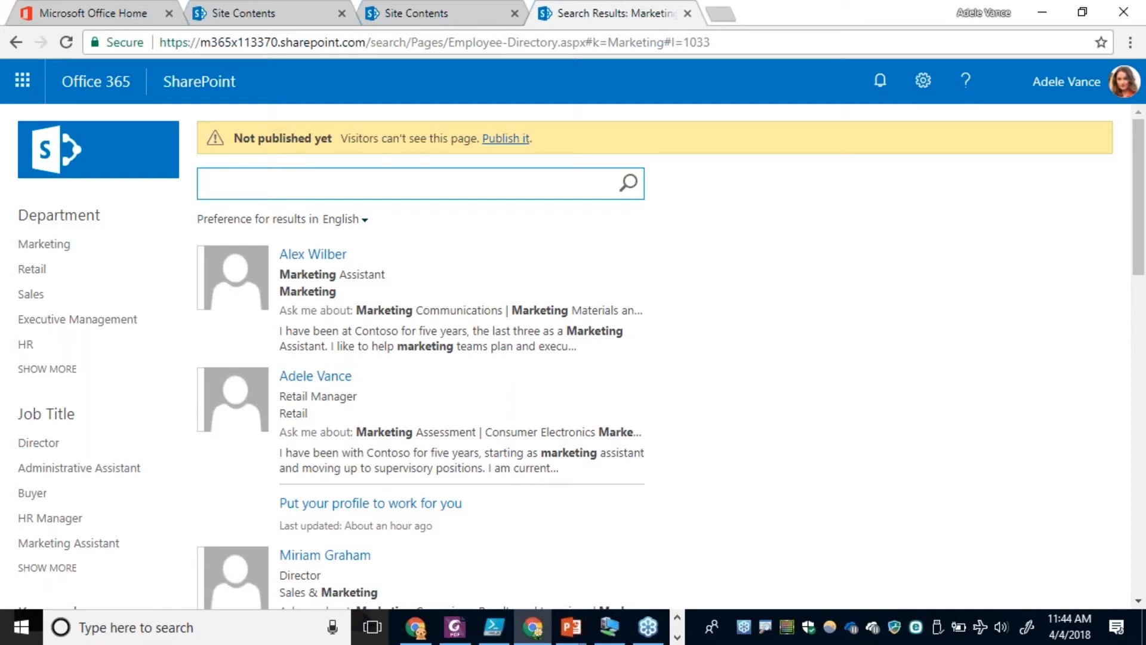
Switch to File Explorer, find the _EmployeeDirectory folder inside the nested SPO-EmployeeDirectory-master folders, and return to the browser.
{"action": "key", "text": "alt+Tab"}
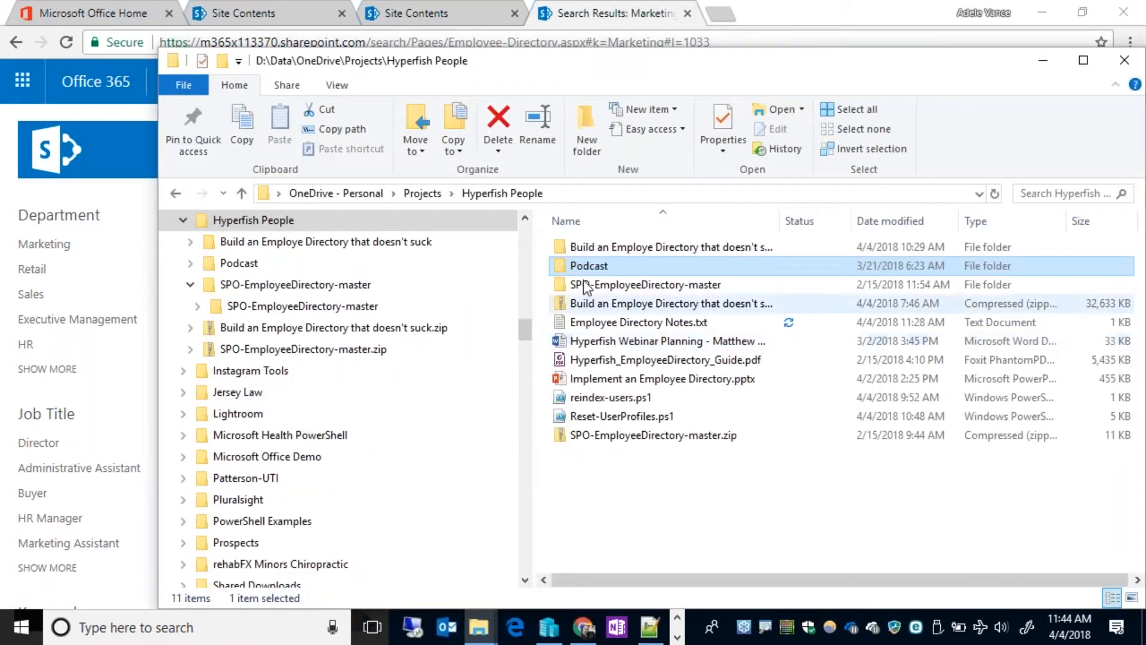
{"action": "left_click_drag", "start_coordinate": [432, 59], "coordinate": [329, 41]}
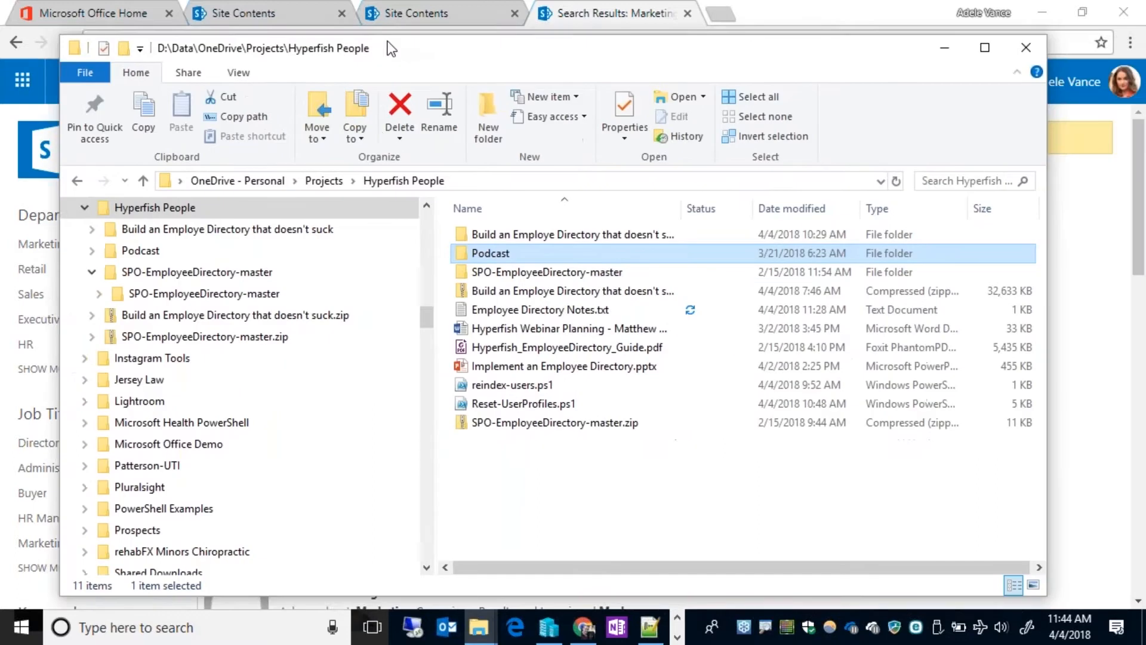
{"action": "double_click", "coordinate": [517, 265]}
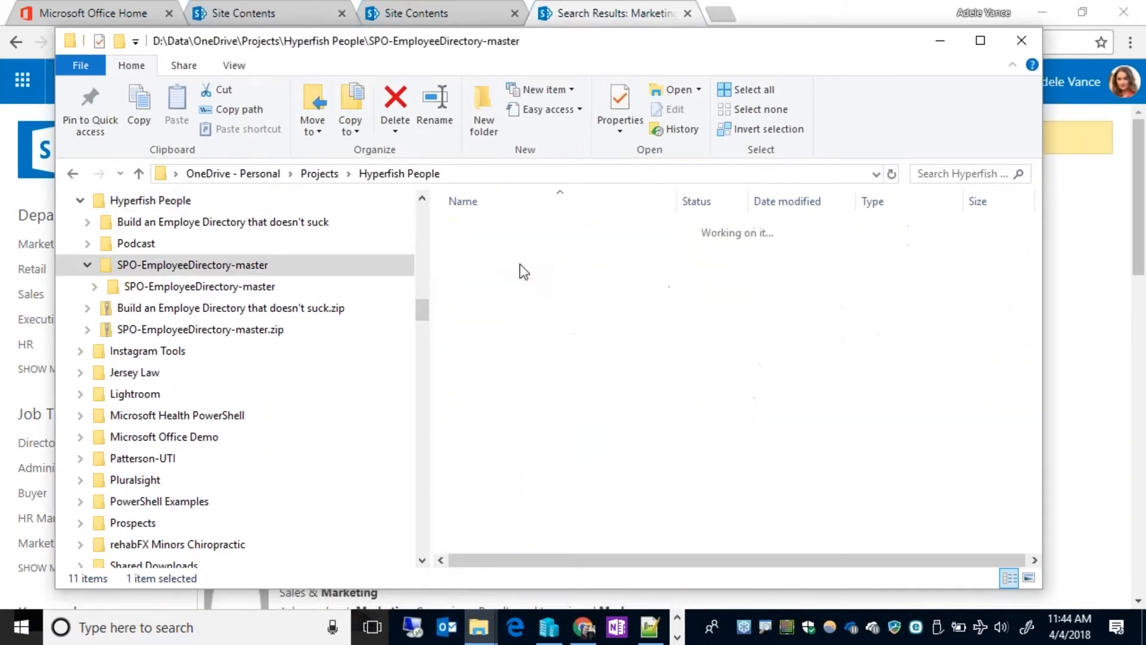
{"action": "double_click", "coordinate": [513, 228]}
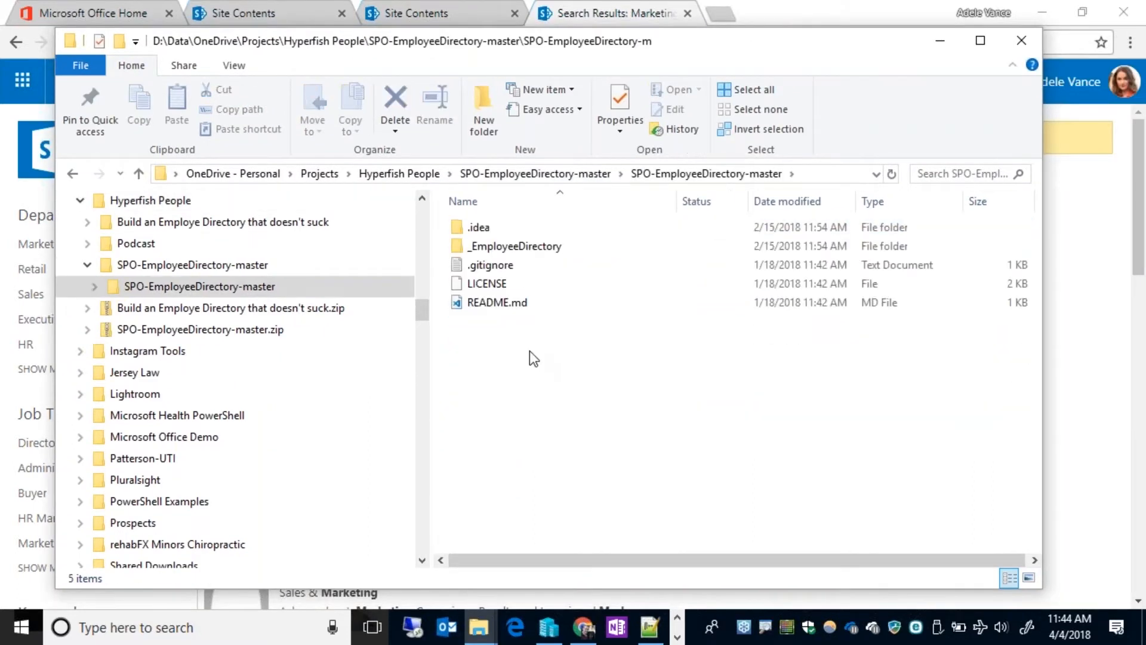
{"action": "left_click", "coordinate": [515, 246]}
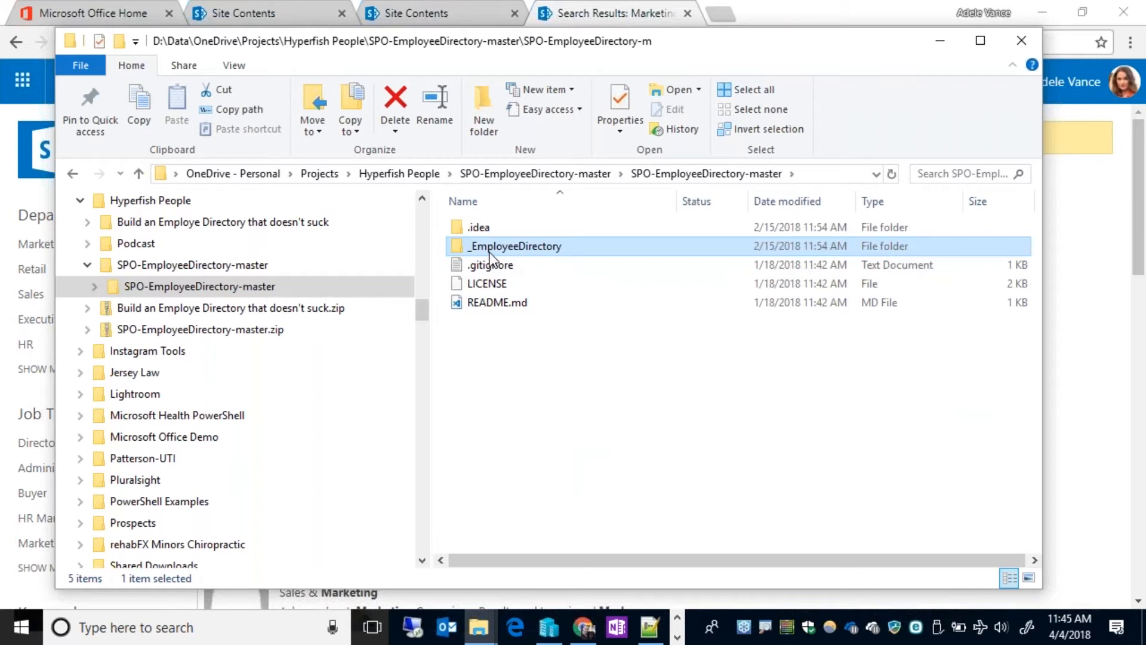
{"action": "left_click", "coordinate": [940, 40]}
{"action": "mouse_move", "coordinate": [609, 289]}
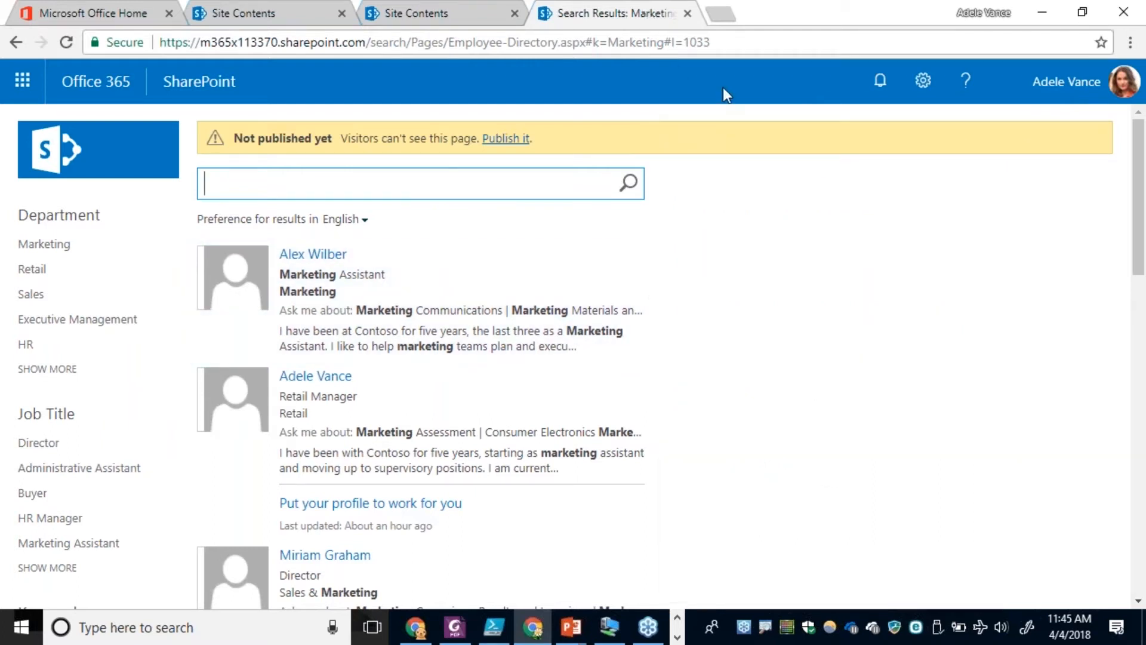
View the design file upload location and the master pages in the site's Design Manager.
{"action": "left_click", "coordinate": [924, 82]}
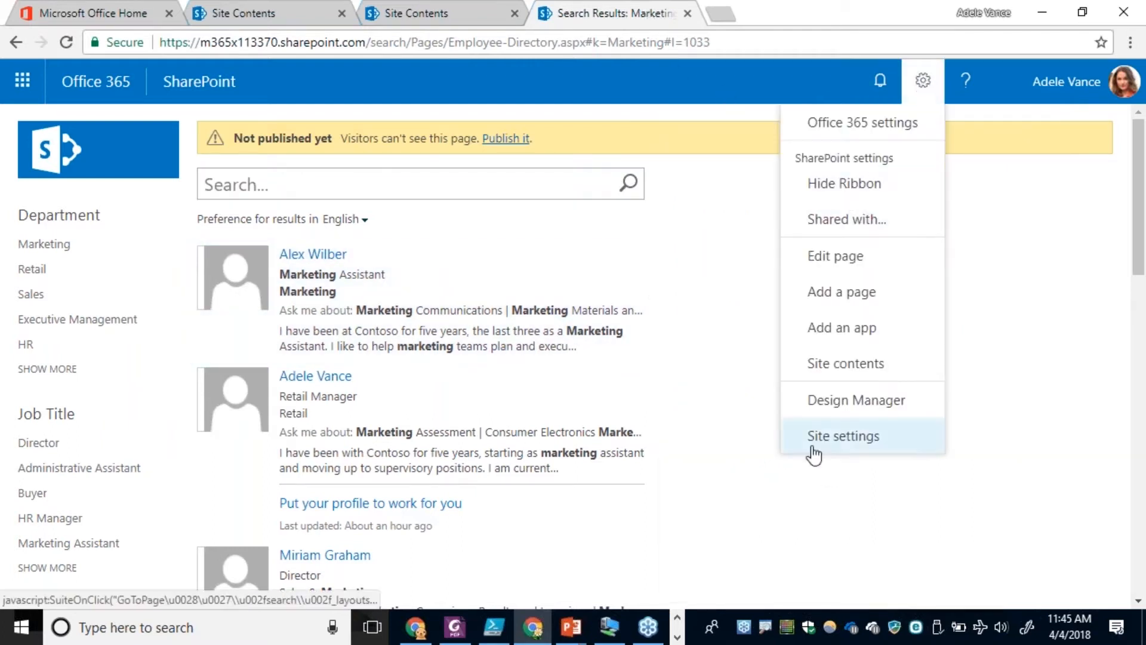
{"action": "left_click", "coordinate": [839, 401]}
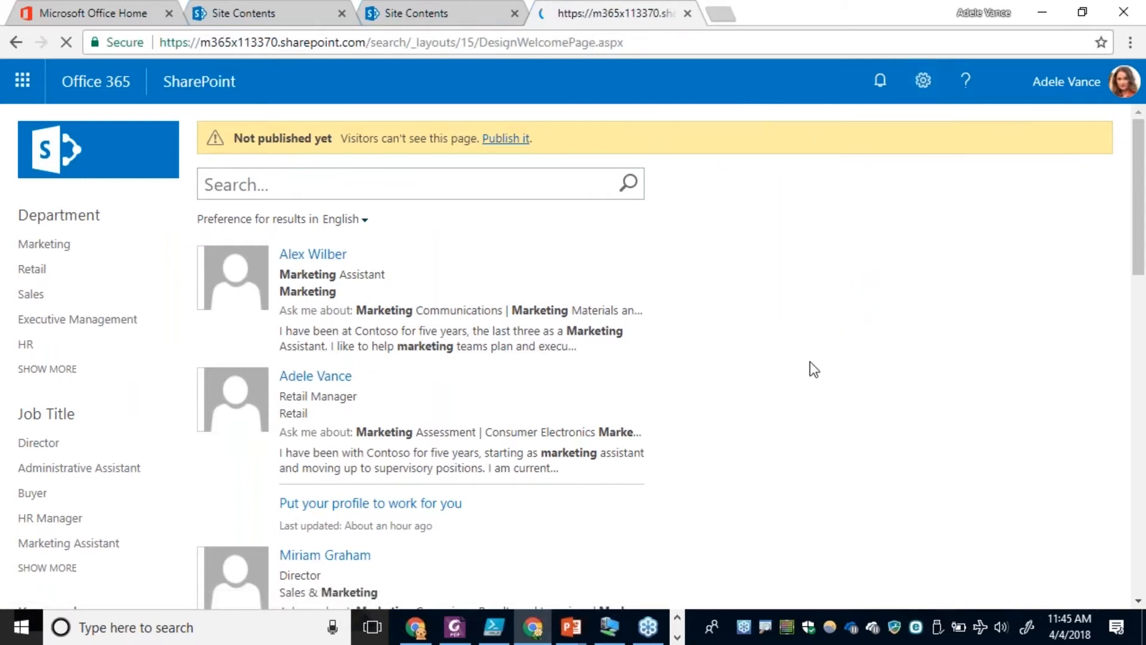
{"action": "left_click", "coordinate": [99, 295]}
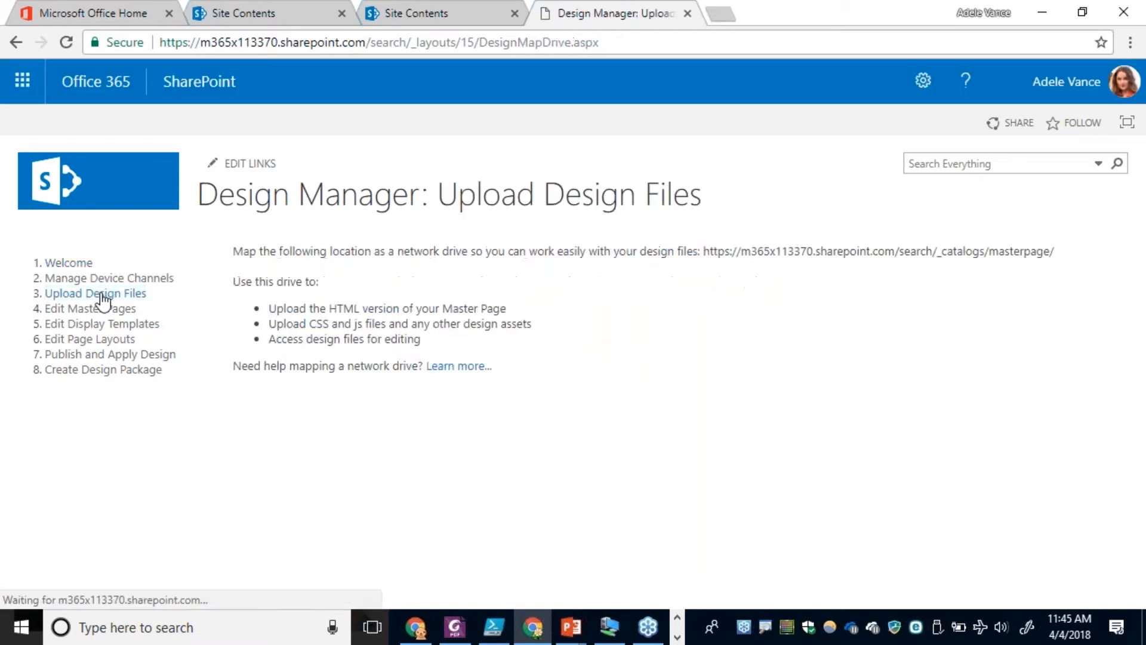
{"action": "left_click_drag", "start_coordinate": [791, 250], "coordinate": [1054, 265]}
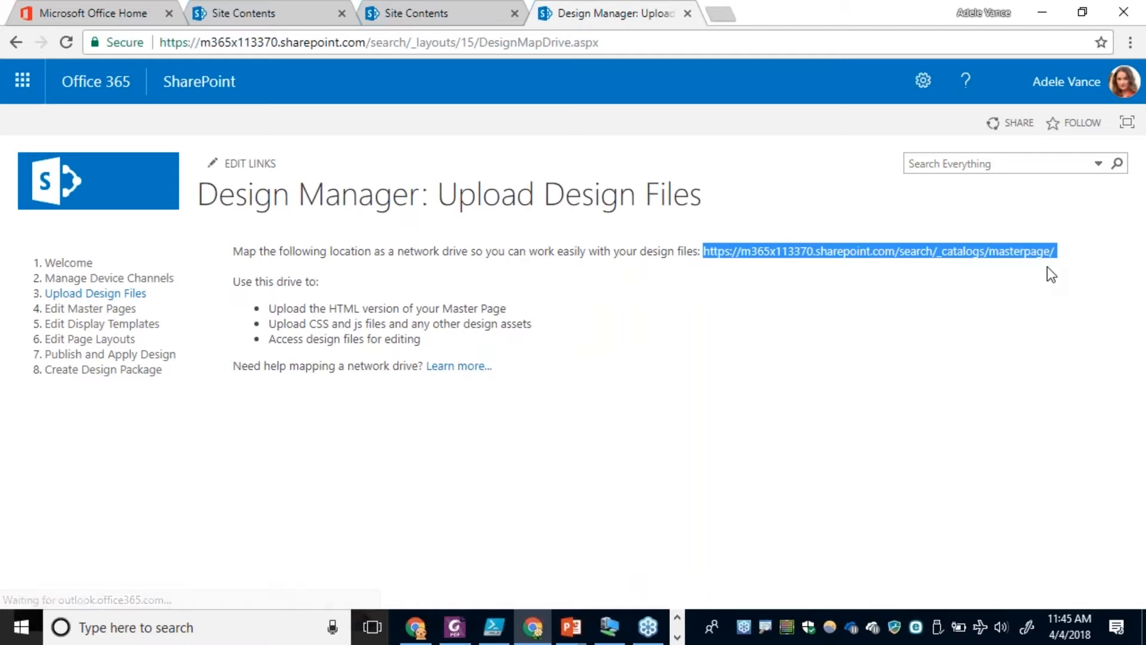
{"action": "double_click", "coordinate": [842, 250]}
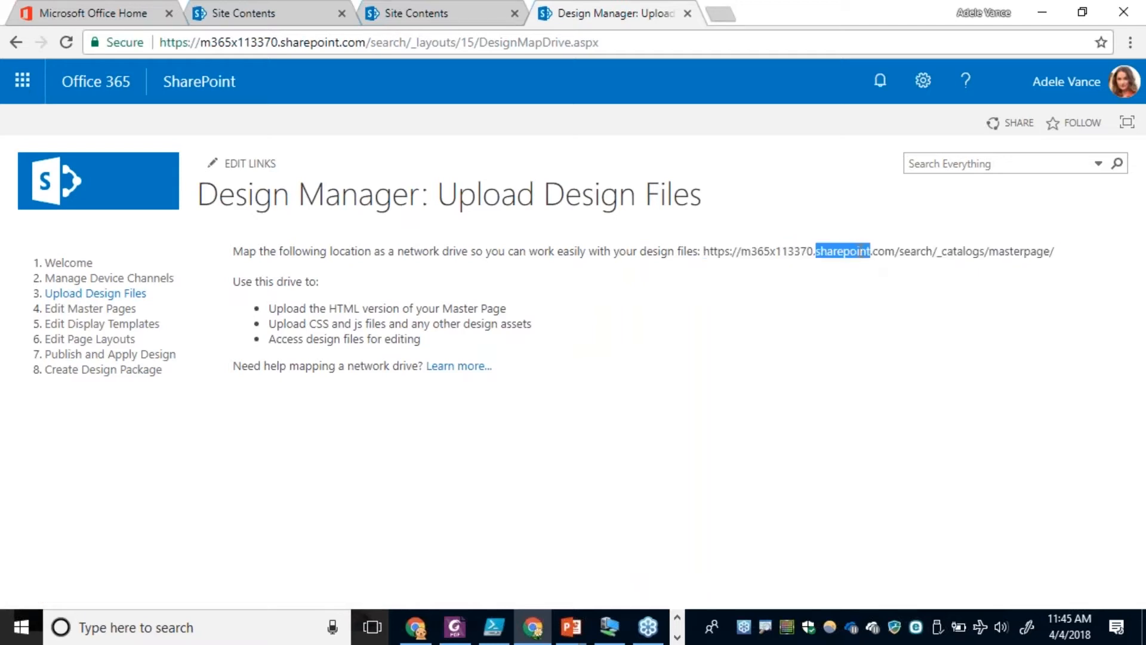
{"action": "left_click", "coordinate": [118, 308]}
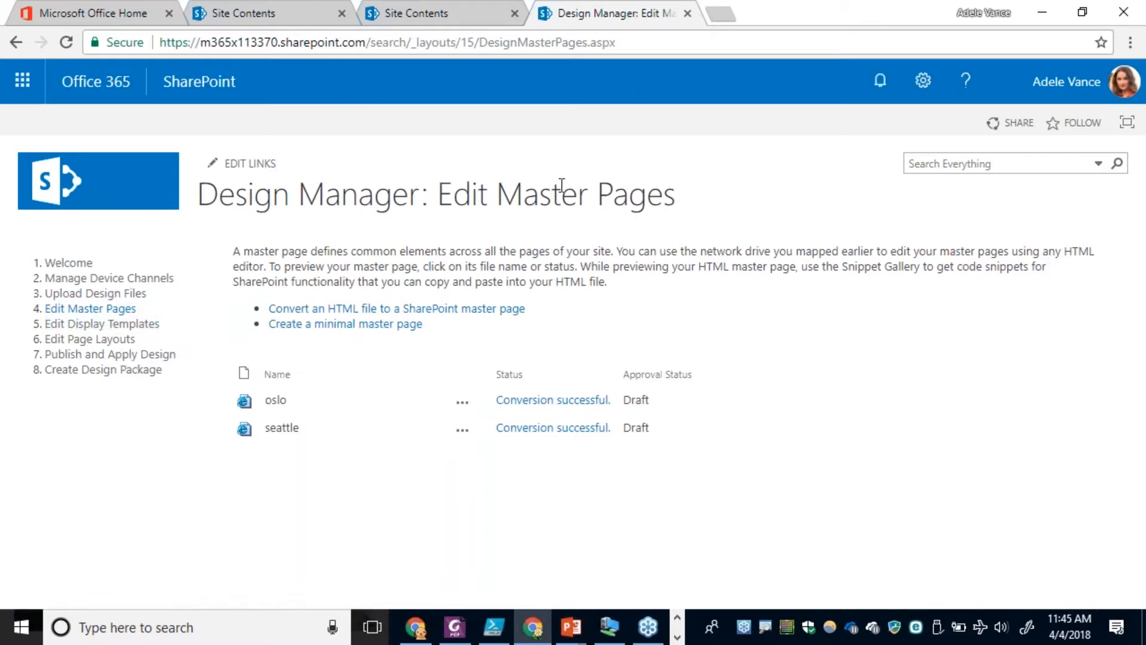
Open the Master Page Gallery from the site settings and bring up its library commands.
{"action": "left_click", "coordinate": [923, 80]}
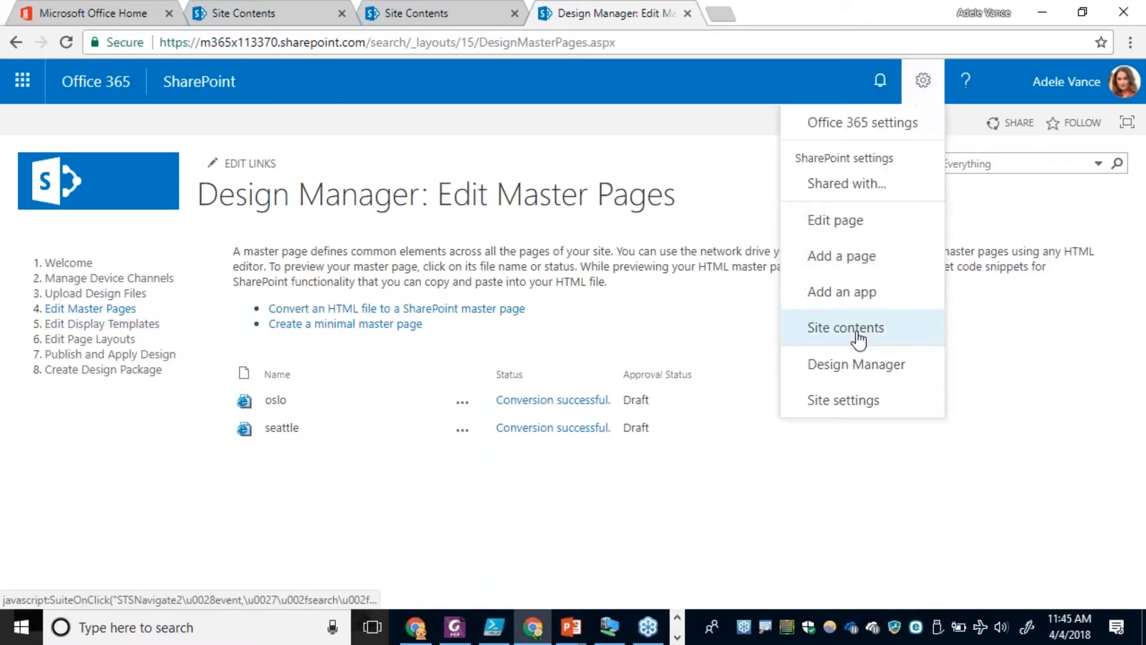
{"action": "left_click", "coordinate": [857, 399]}
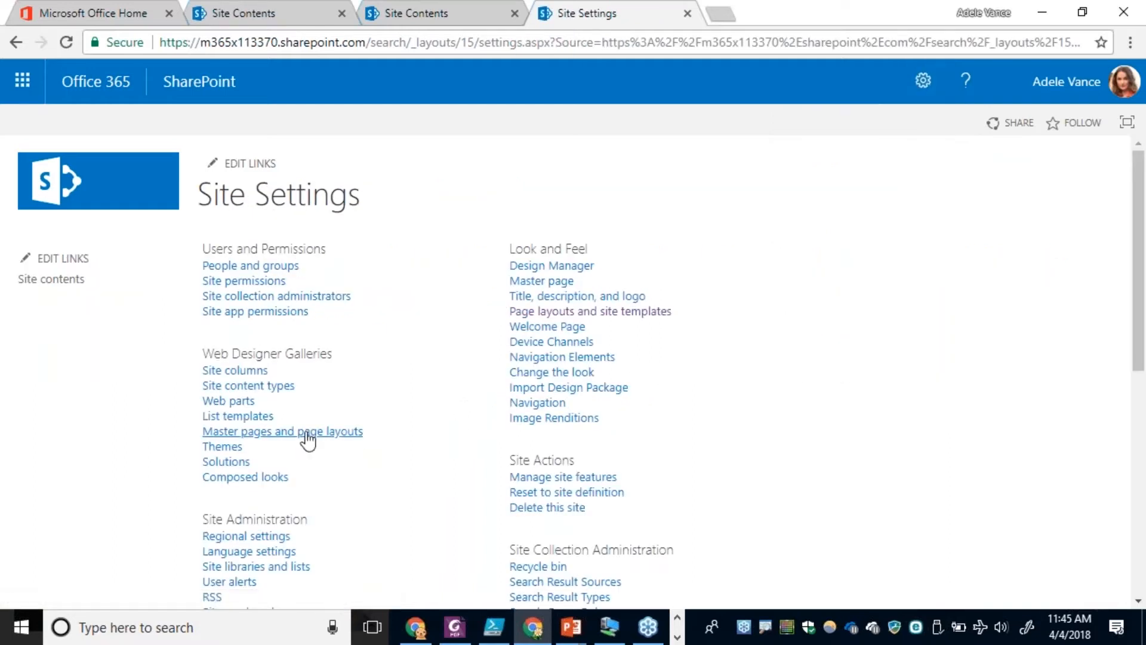
{"action": "left_click", "coordinate": [307, 432]}
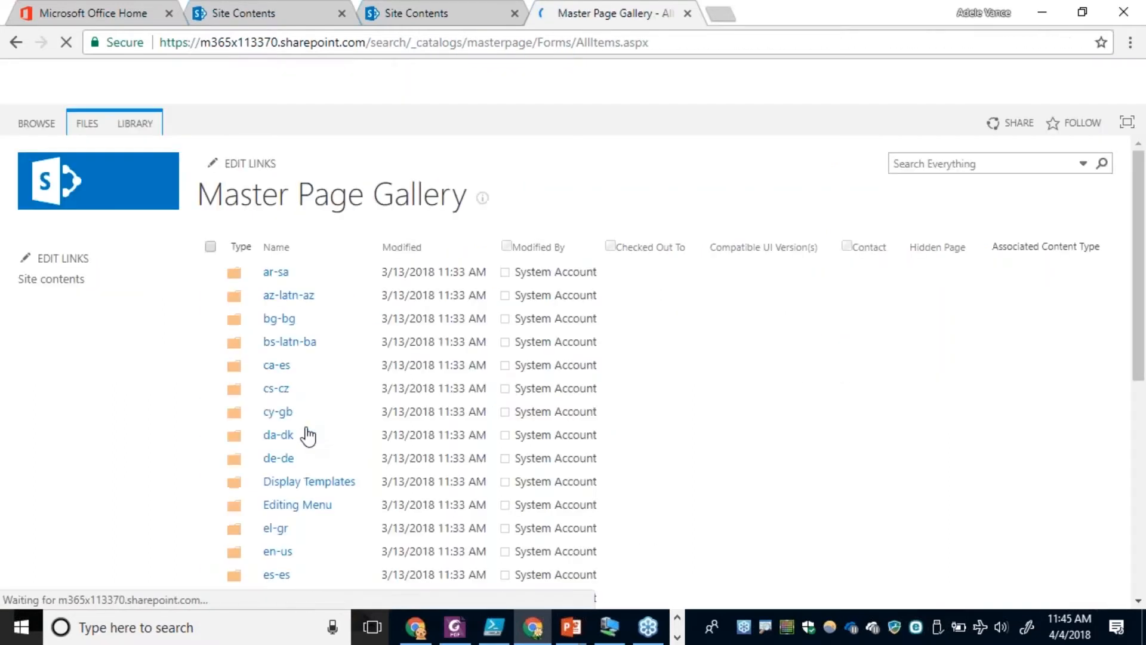
{"action": "left_click", "coordinate": [133, 124]}
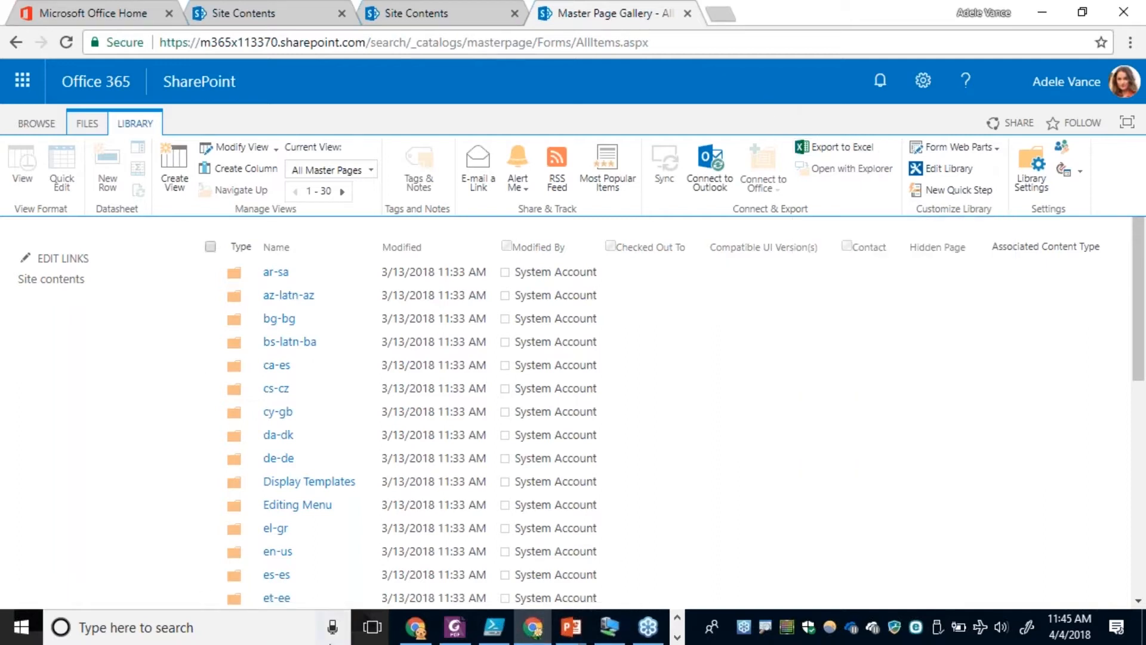
Switch to Microsoft Edge, load the SharePoint search site, and sign in with the demo account's password.
{"action": "key", "text": "alt+Tab"}
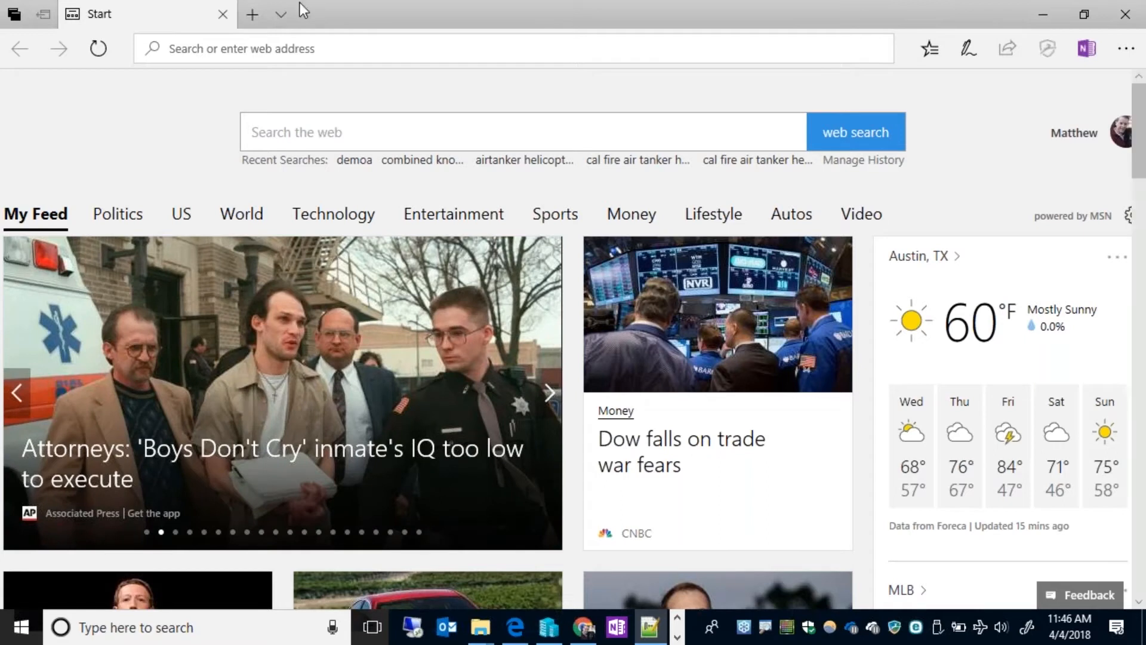
{"action": "left_click", "coordinate": [312, 51]}
{"action": "type", "text": "https://m365x113270.sharepoint.com/search"}
{"action": "key", "text": "Return"}
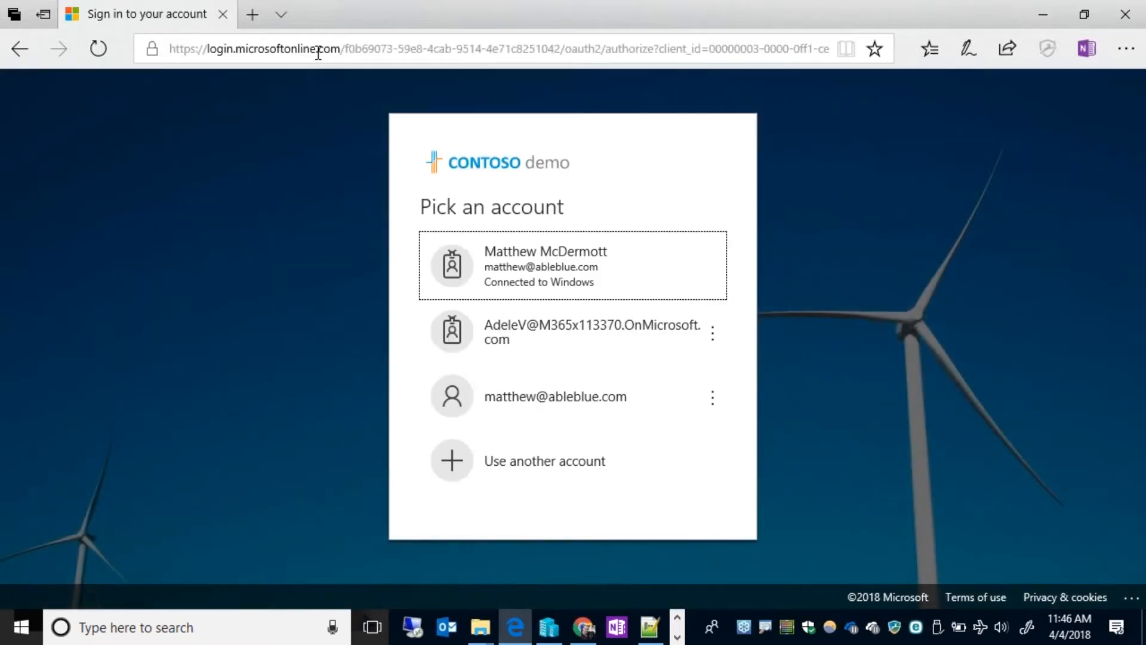
{"action": "left_click", "coordinate": [519, 345]}
{"action": "type", "text": "•••••••••"}
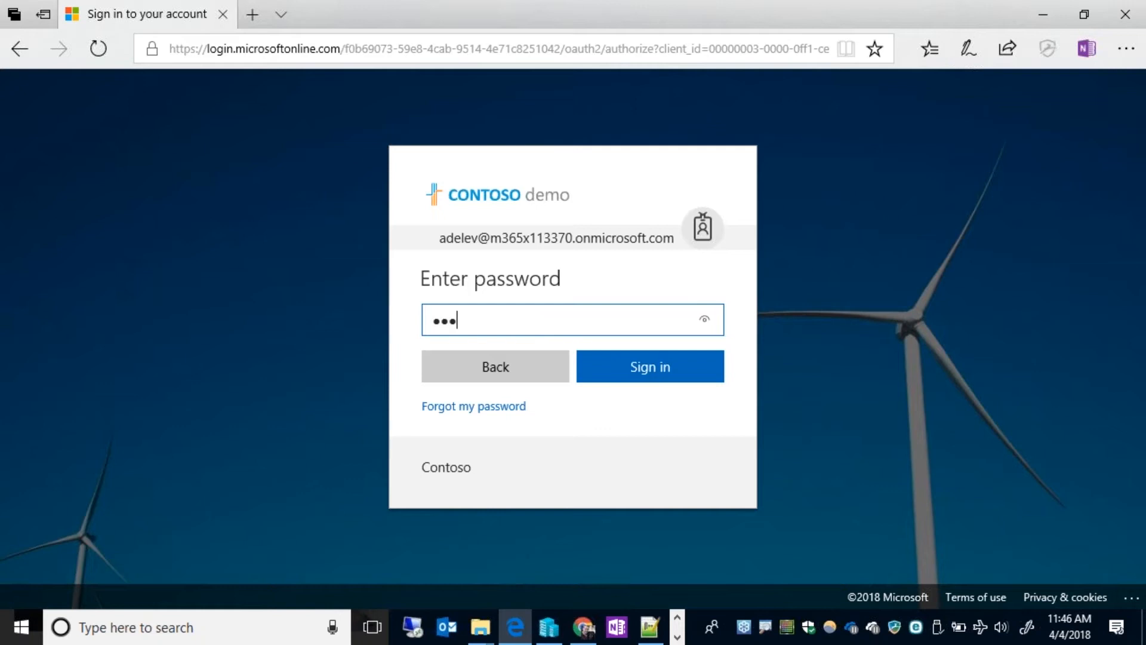
{"action": "type", "text": "••••••"}
{"action": "key", "text": "BackSpace"}
{"action": "key", "text": "BackSpace"}
{"action": "key", "text": "BackSpace"}
{"action": "key", "text": "BackSpace"}
{"action": "key", "text": "BackSpace"}
{"action": "key", "text": "BackSpace"}
{"action": "key", "text": "BackSpace"}
{"action": "key", "text": "BackSpace"}
{"action": "key", "text": "BackSpace"}
{"action": "key", "text": "BackSpace"}
{"action": "key", "text": "BackSpace"}
{"action": "key", "text": "BackSpace"}
{"action": "key", "text": "BackSpace"}
{"action": "key", "text": "BackSpace"}
{"action": "key", "text": "BackSpace"}
{"action": "type", "text": "•••••••••••••"}
{"action": "left_click", "coordinate": [648, 370]}
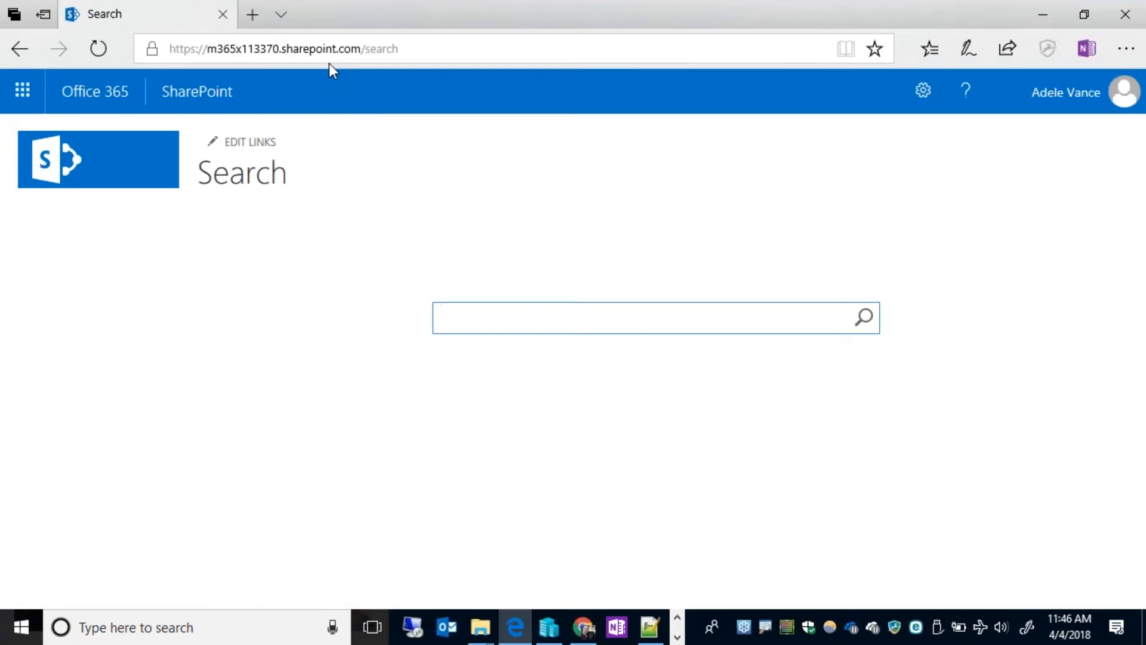
Reopen the search site in Internet Explorer and sign in with the demo account's password.
{"action": "double_click", "coordinate": [936, 8]}
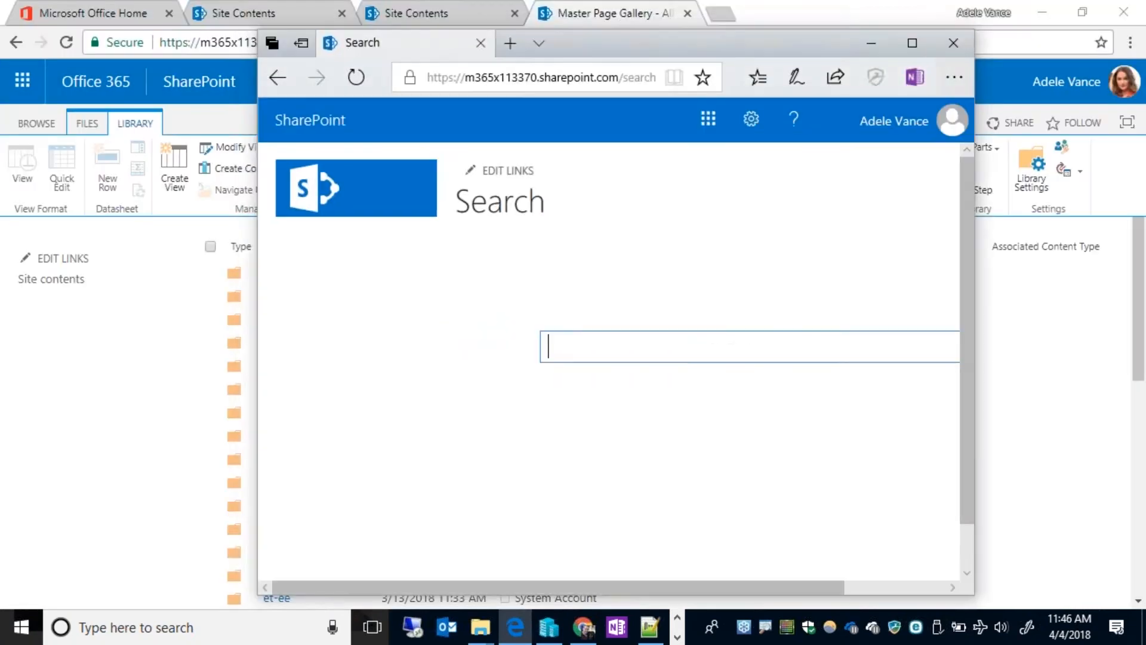
{"action": "left_click", "coordinate": [952, 78]}
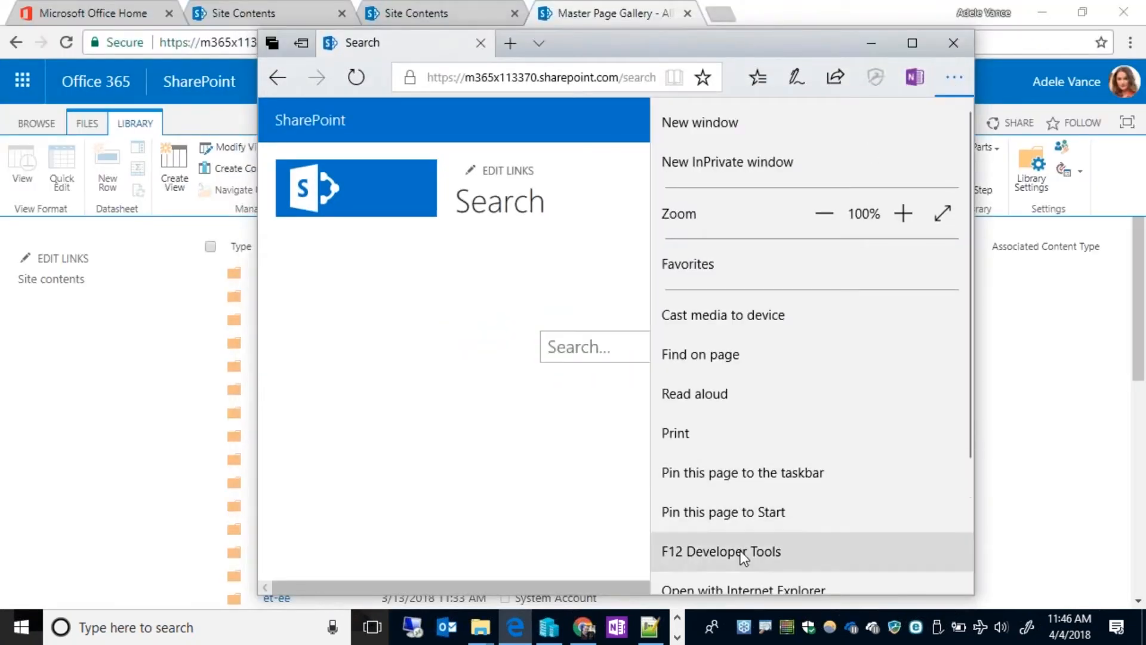
{"action": "left_click", "coordinate": [746, 581]}
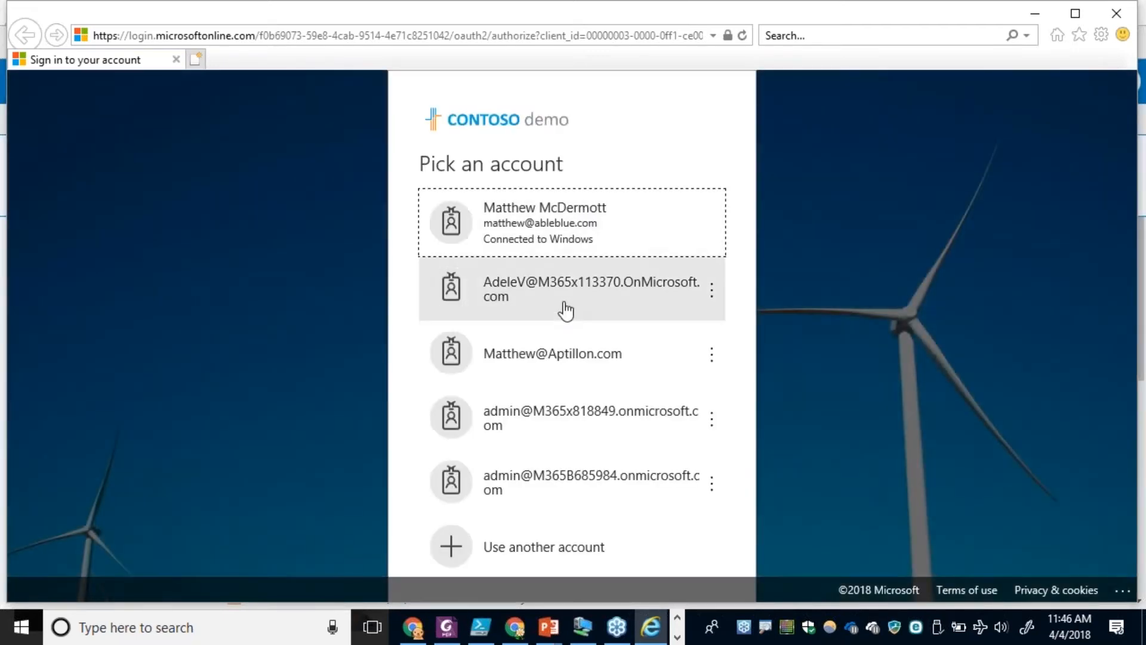
{"action": "left_click", "coordinate": [566, 310]}
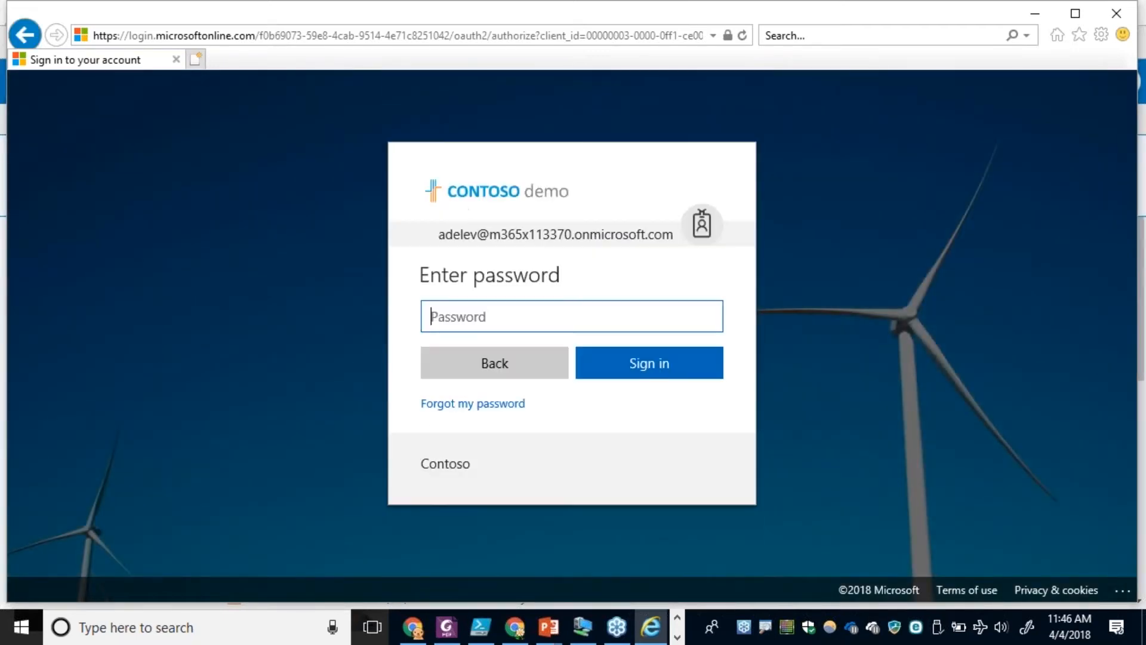
{"action": "type", "text": "************"}
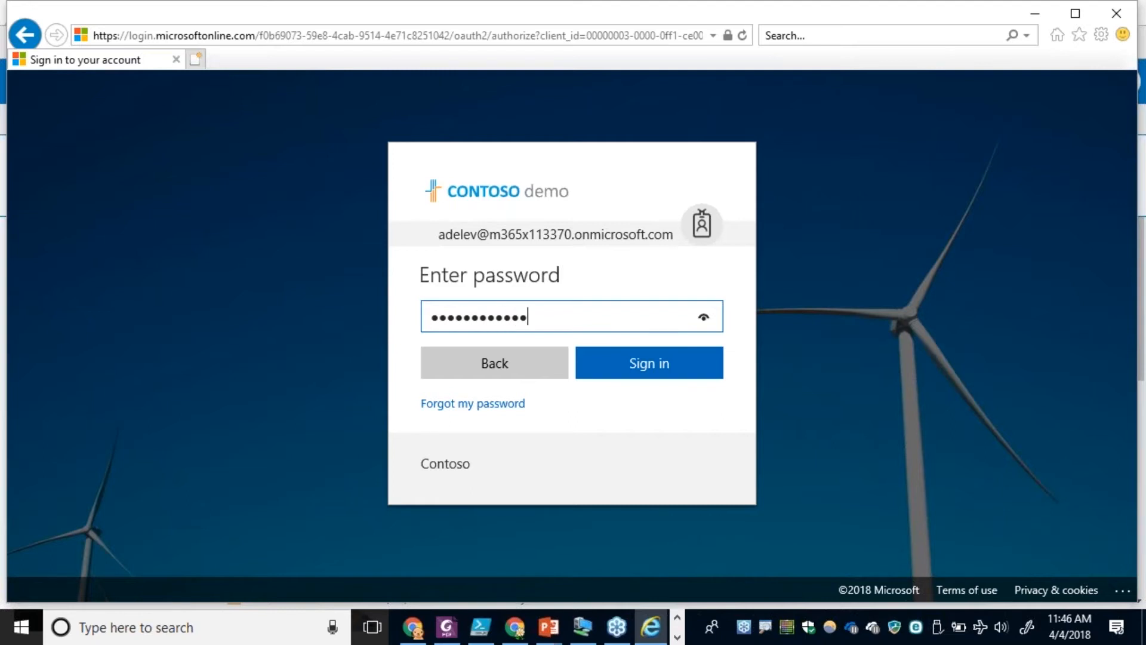
{"action": "left_click", "coordinate": [653, 371]}
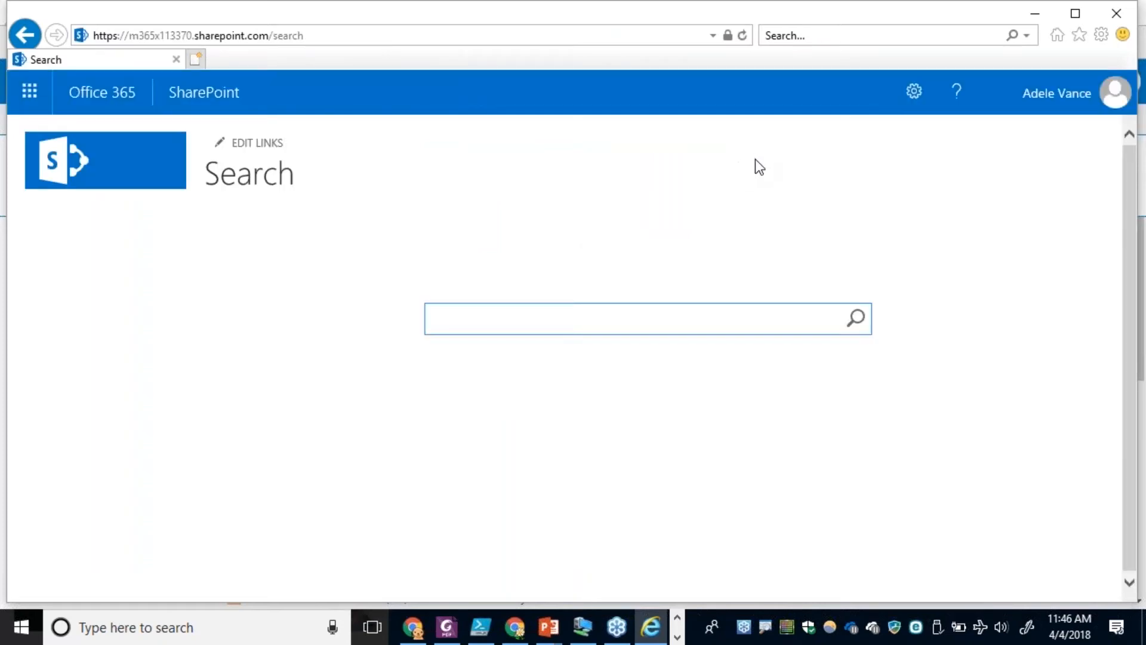
Go to the Master Page Gallery in Internet Explorer and open the library in File Explorer.
{"action": "left_click", "coordinate": [913, 93]}
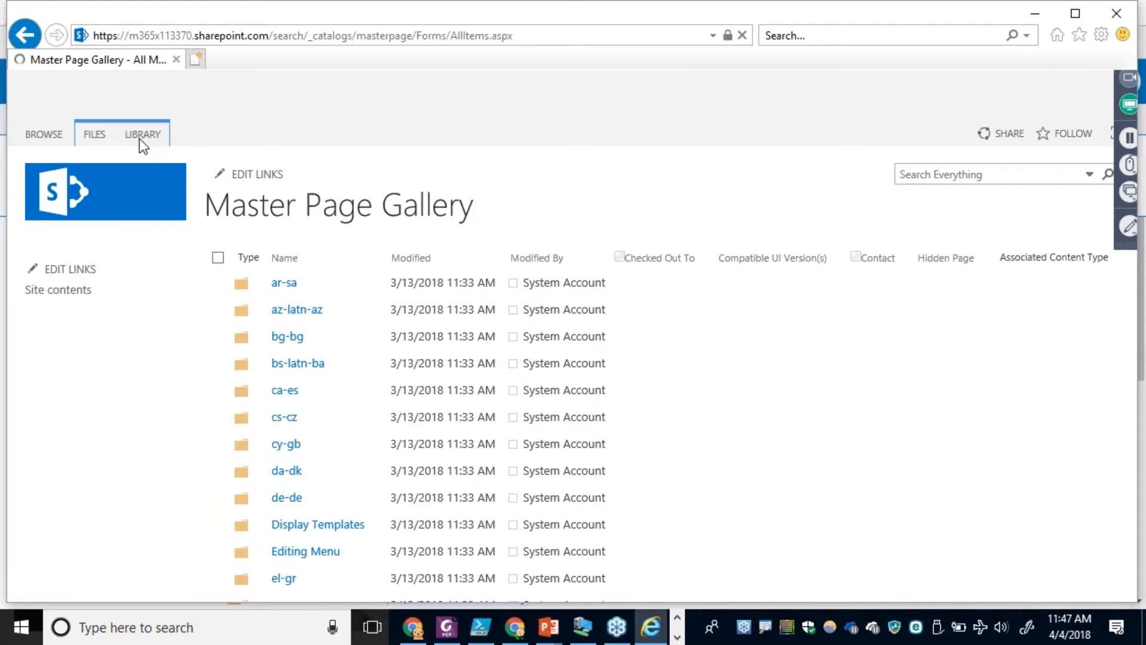
{"action": "left_click", "coordinate": [152, 133]}
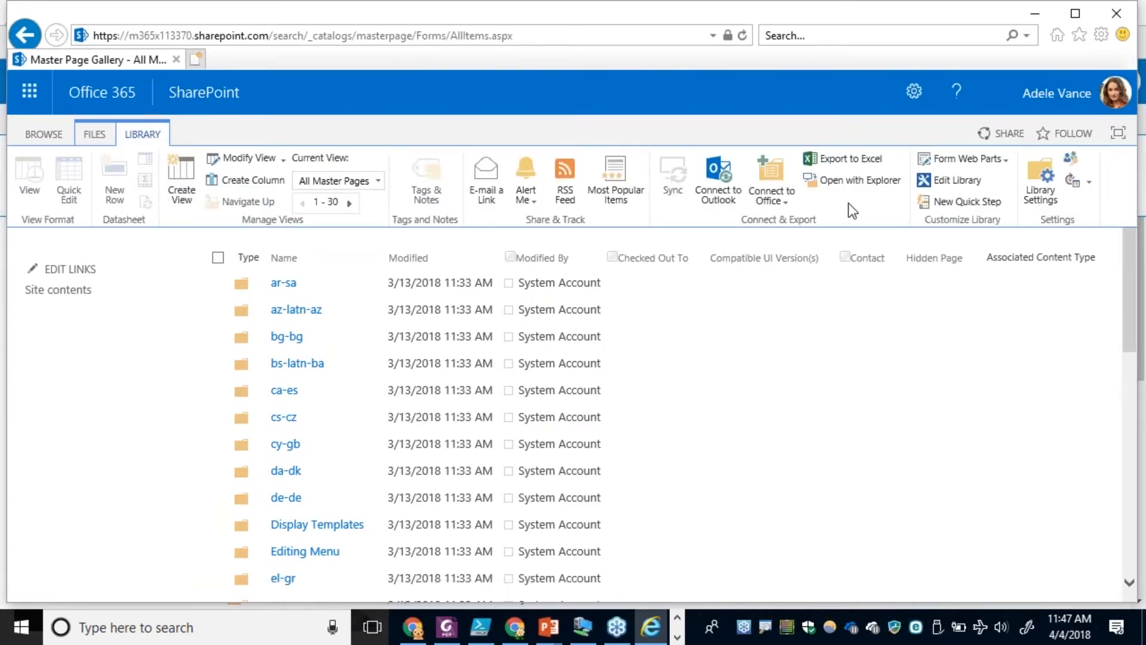
{"action": "left_click", "coordinate": [845, 185]}
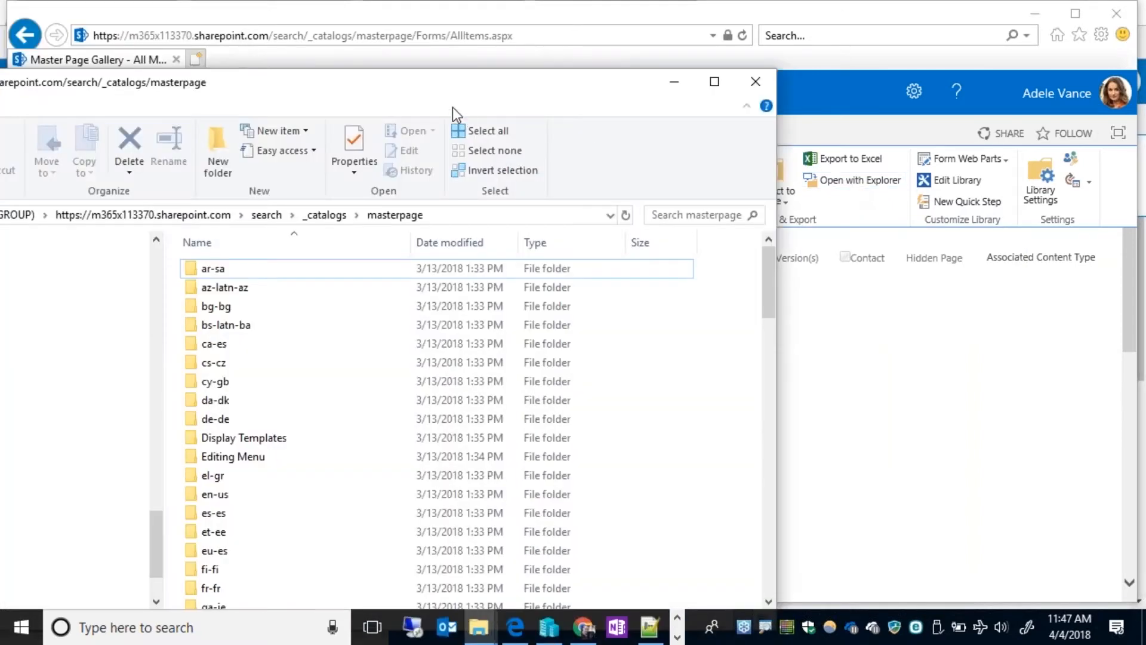
{"action": "left_click_drag", "start_coordinate": [437, 97], "coordinate": [744, 43]}
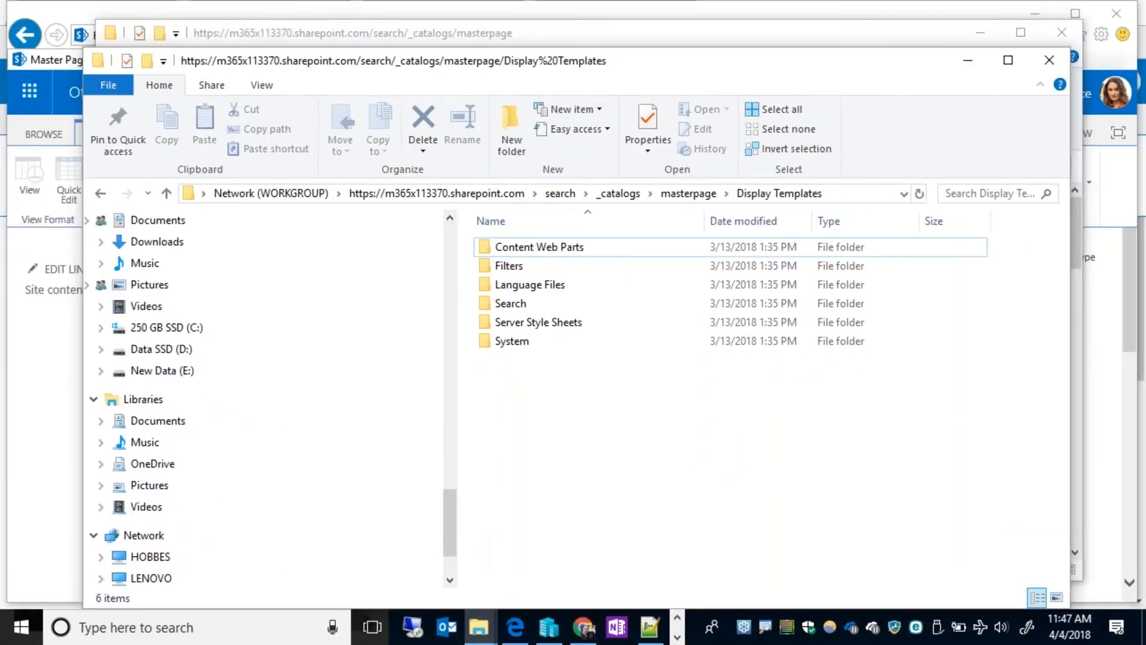
Arrange the two File Explorer windows and copy the local _EmployeeDirectory folder into the site's masterpage folder.
{"action": "key", "text": "alt+Tab"}
{"action": "left_click_drag", "start_coordinate": [412, 50], "coordinate": [551, 400]}
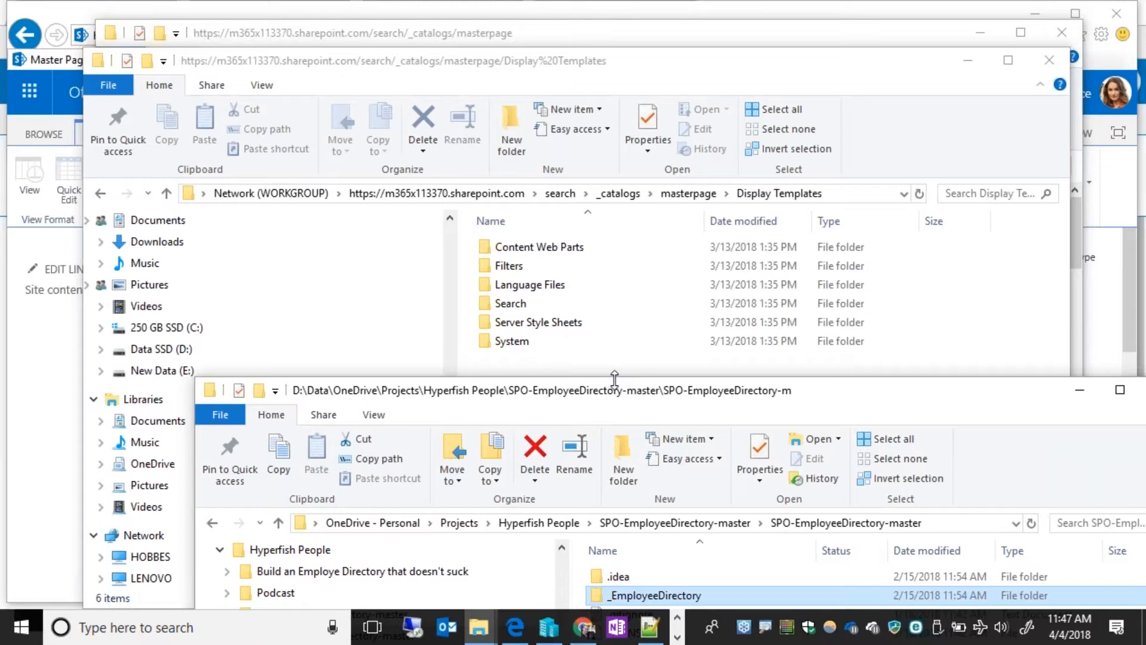
{"action": "left_click", "coordinate": [1044, 62]}
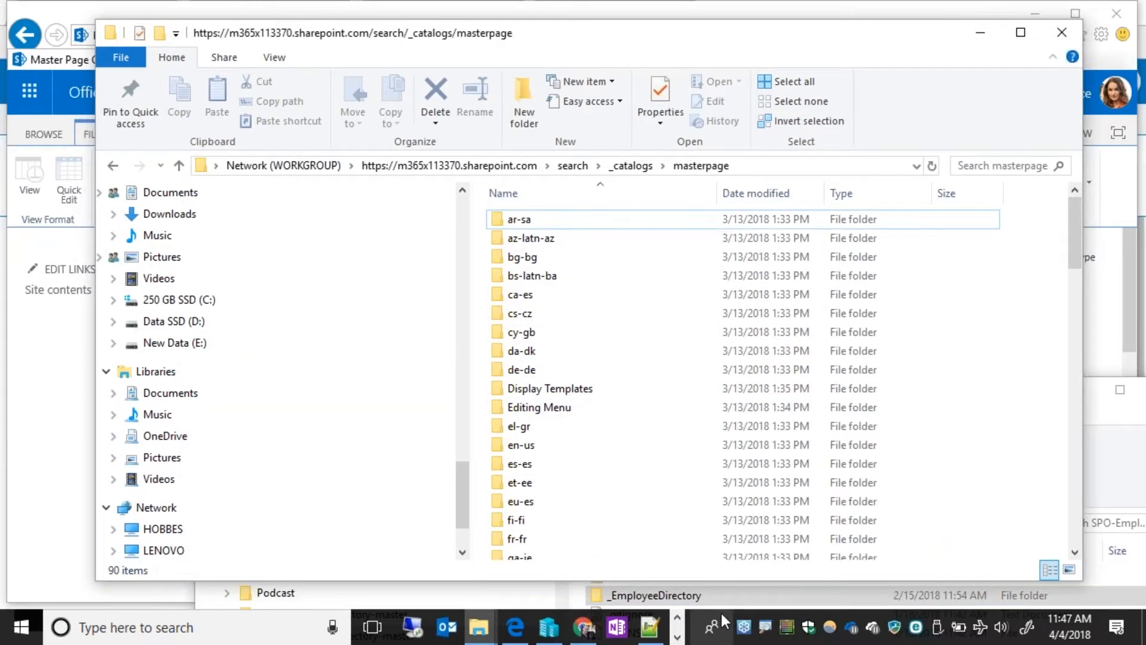
{"action": "left_click", "coordinate": [479, 627]}
{"action": "mouse_move", "coordinate": [525, 578]}
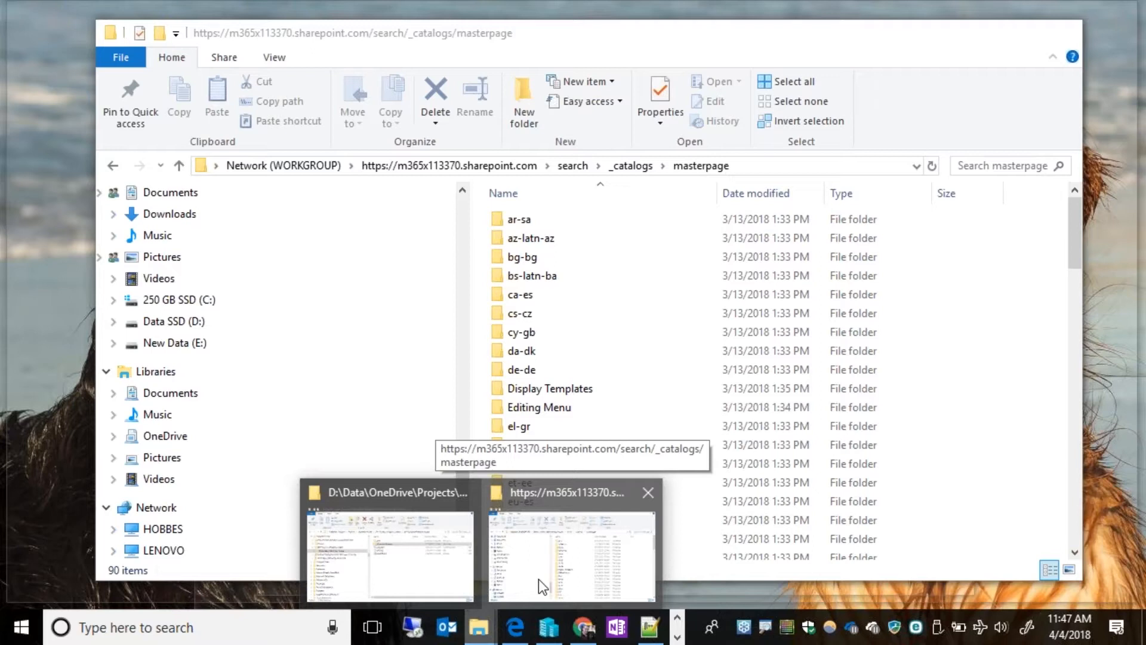
{"action": "left_click", "coordinate": [539, 579]}
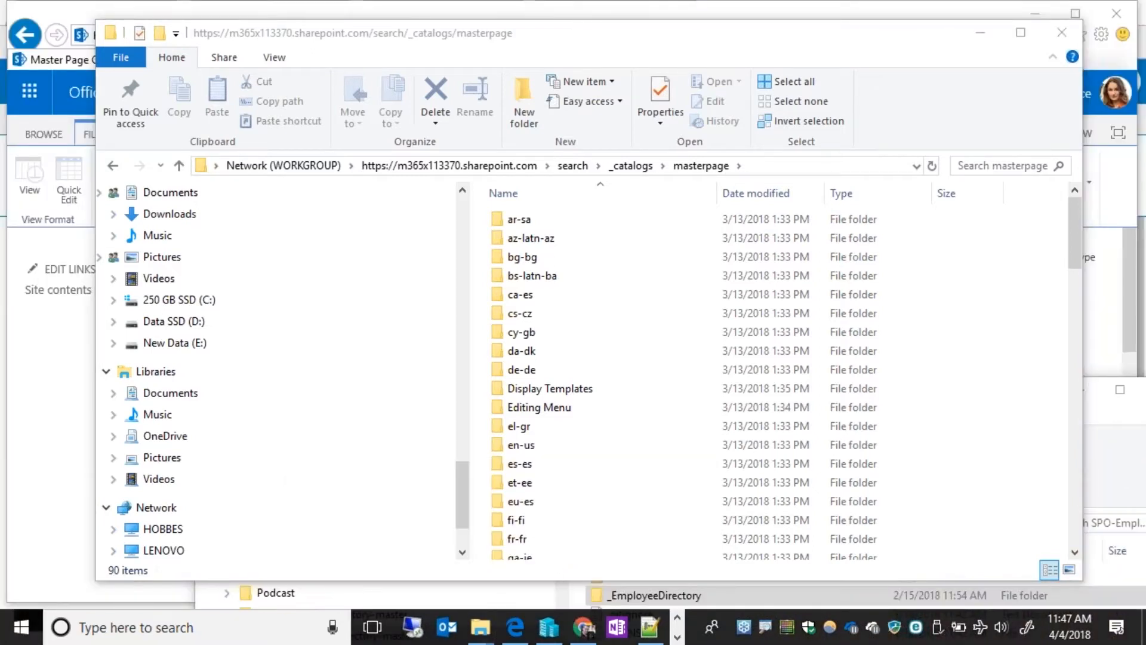
{"action": "left_click", "coordinate": [931, 595]}
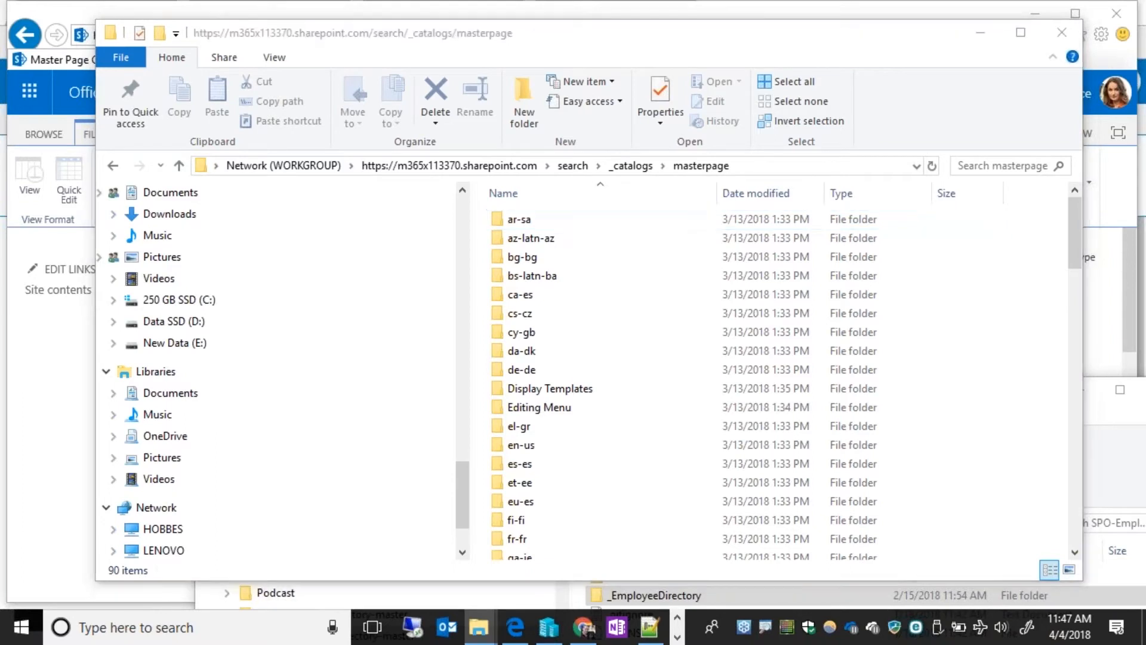
{"action": "left_click_drag", "start_coordinate": [759, 382], "coordinate": [761, 385]}
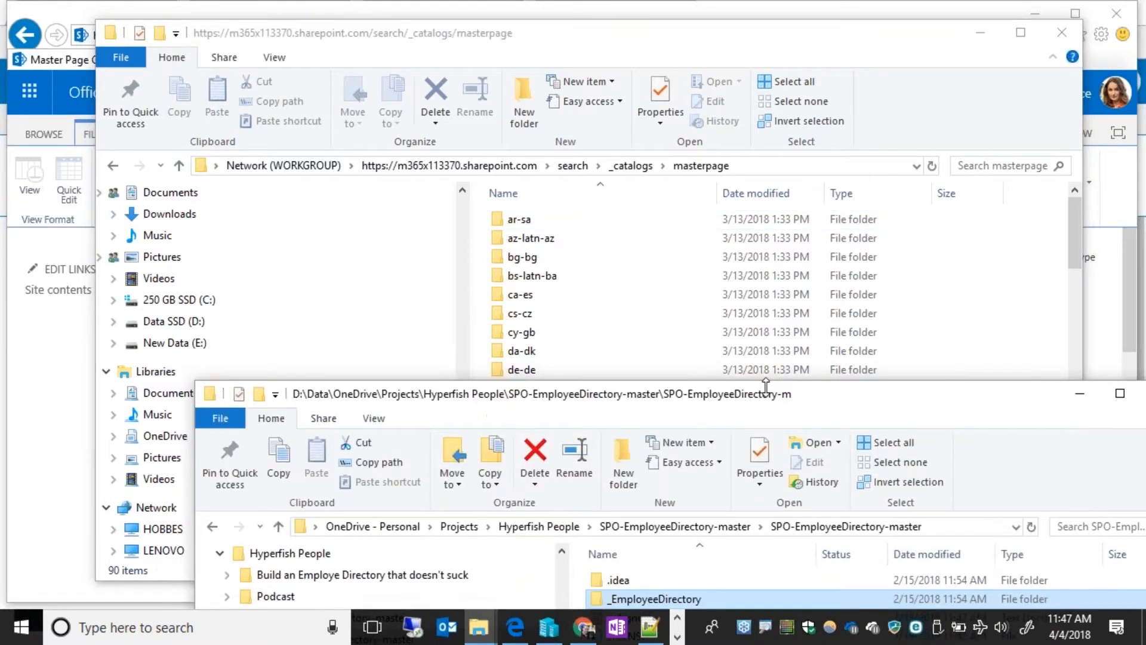
{"action": "left_click_drag", "start_coordinate": [926, 385], "coordinate": [979, 296]}
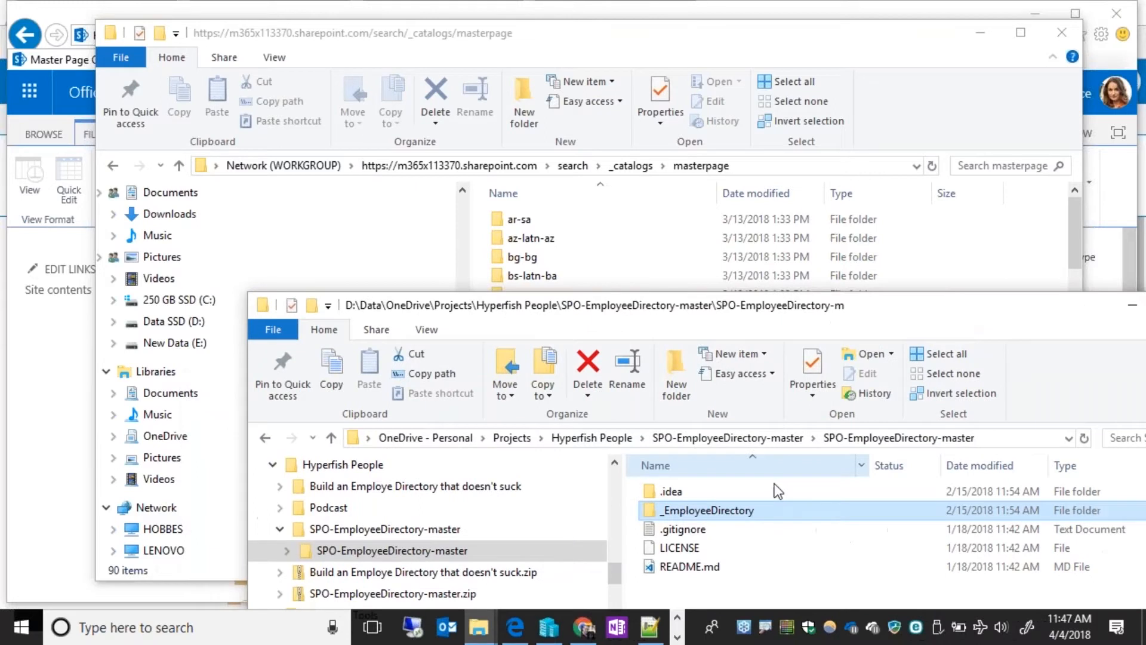
{"action": "left_click_drag", "start_coordinate": [707, 511], "coordinate": [957, 207]}
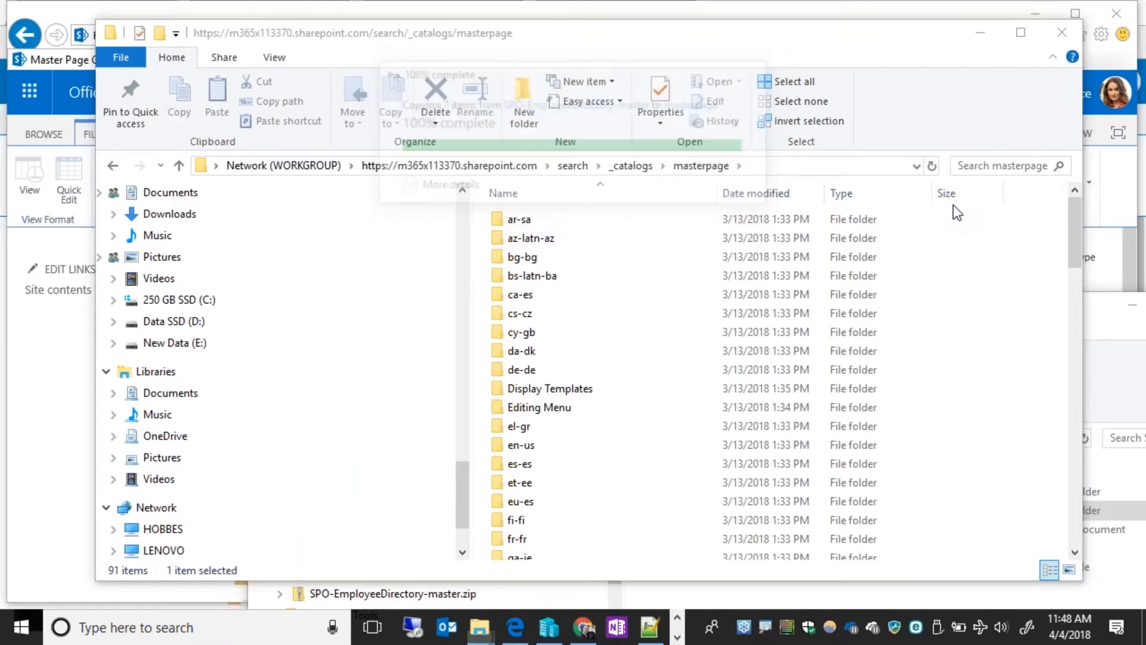
Inspect the uploaded _EmployeeDirectory folder's css contents and the template files in its Display Templates Search folder.
{"action": "left_click", "coordinate": [630, 166]}
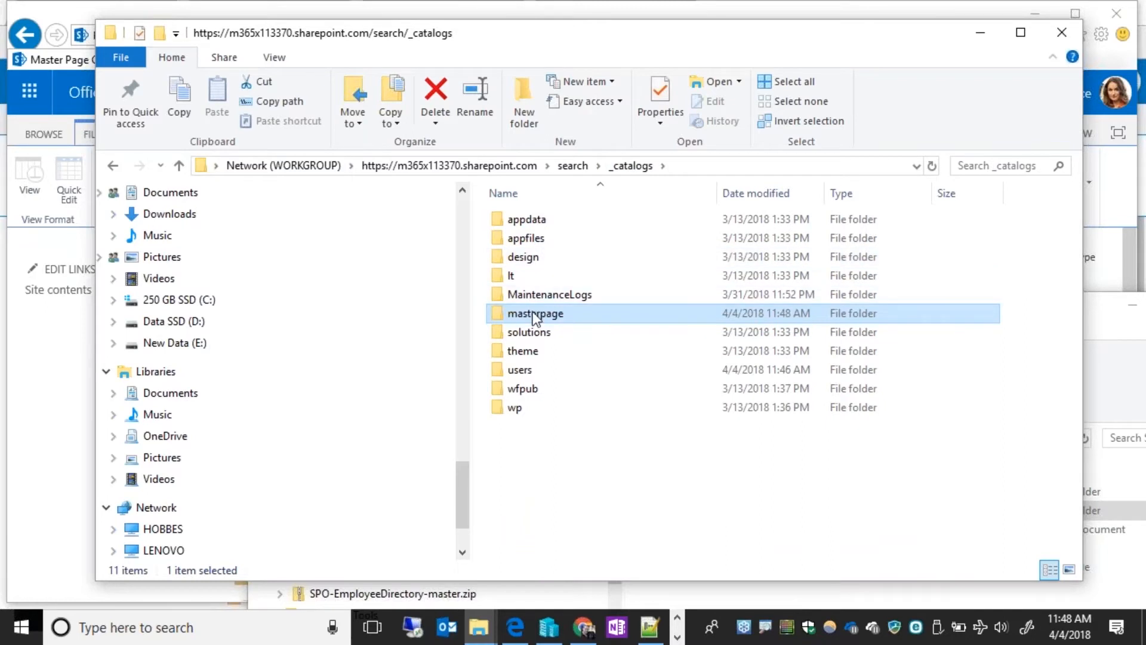
{"action": "double_click", "coordinate": [532, 315]}
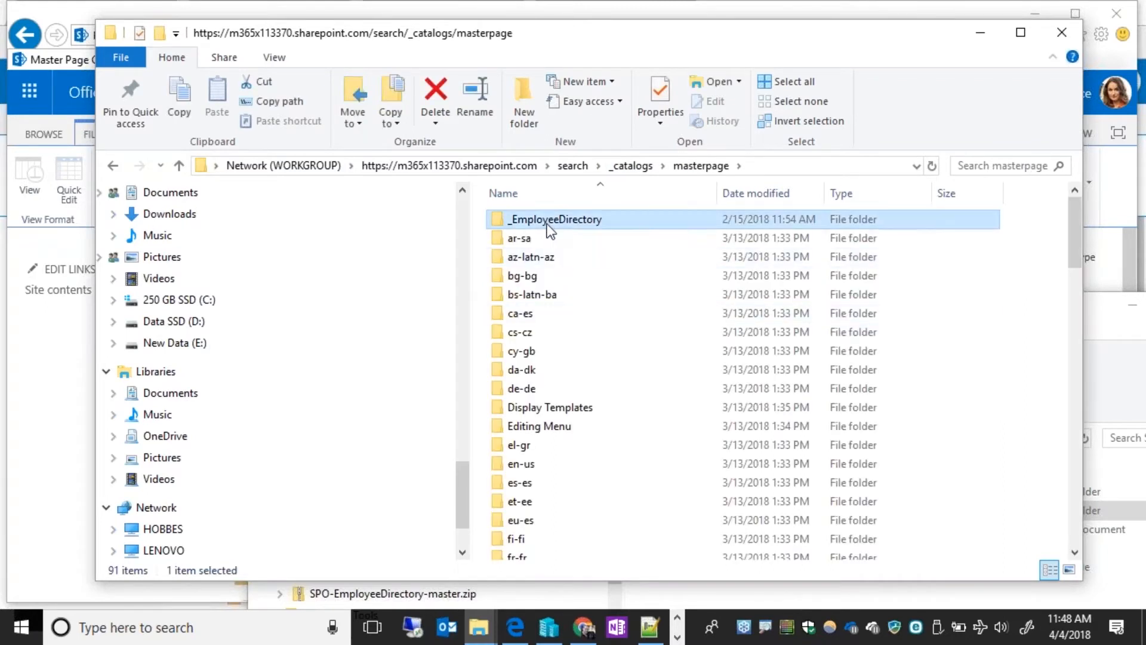
{"action": "double_click", "coordinate": [540, 221]}
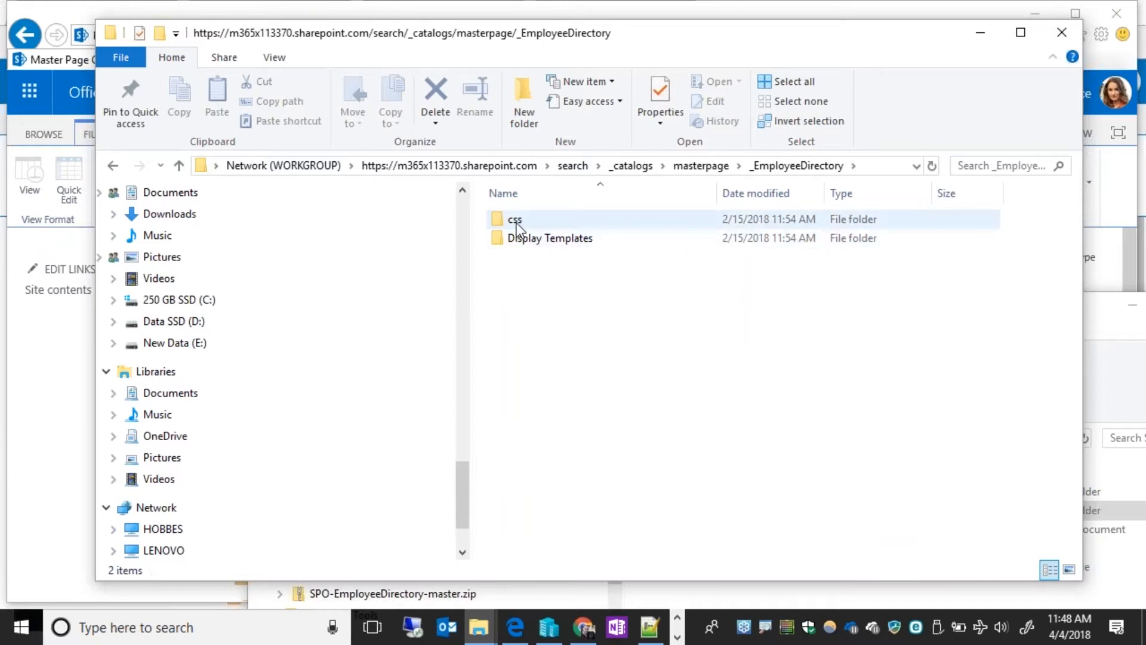
{"action": "double_click", "coordinate": [516, 222]}
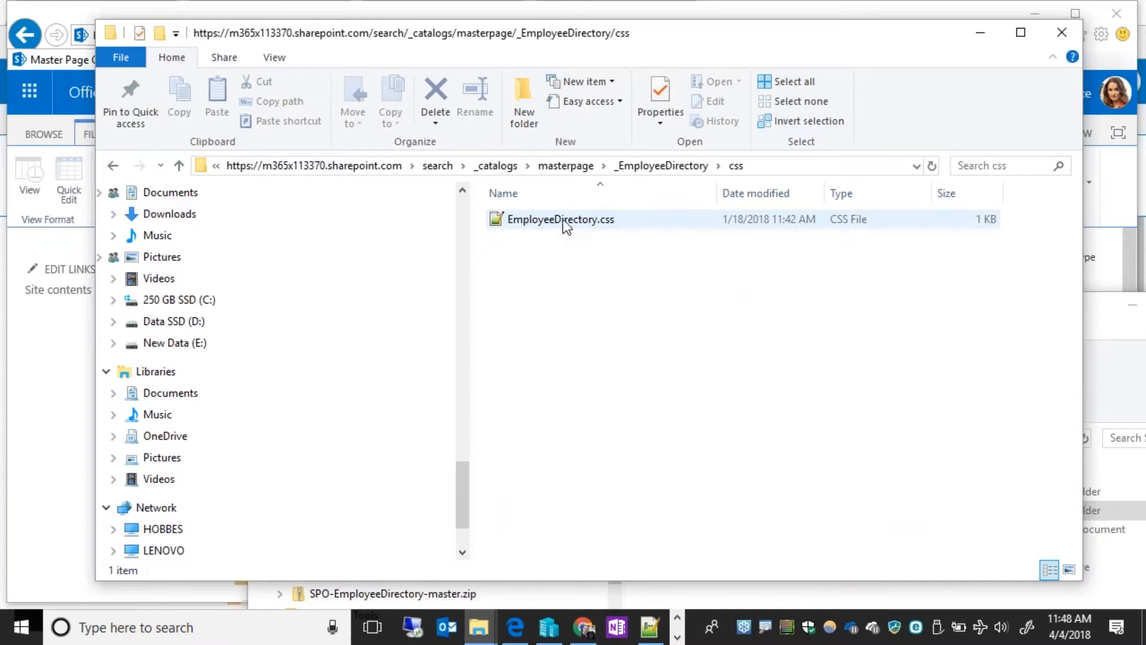
{"action": "left_click", "coordinate": [646, 167]}
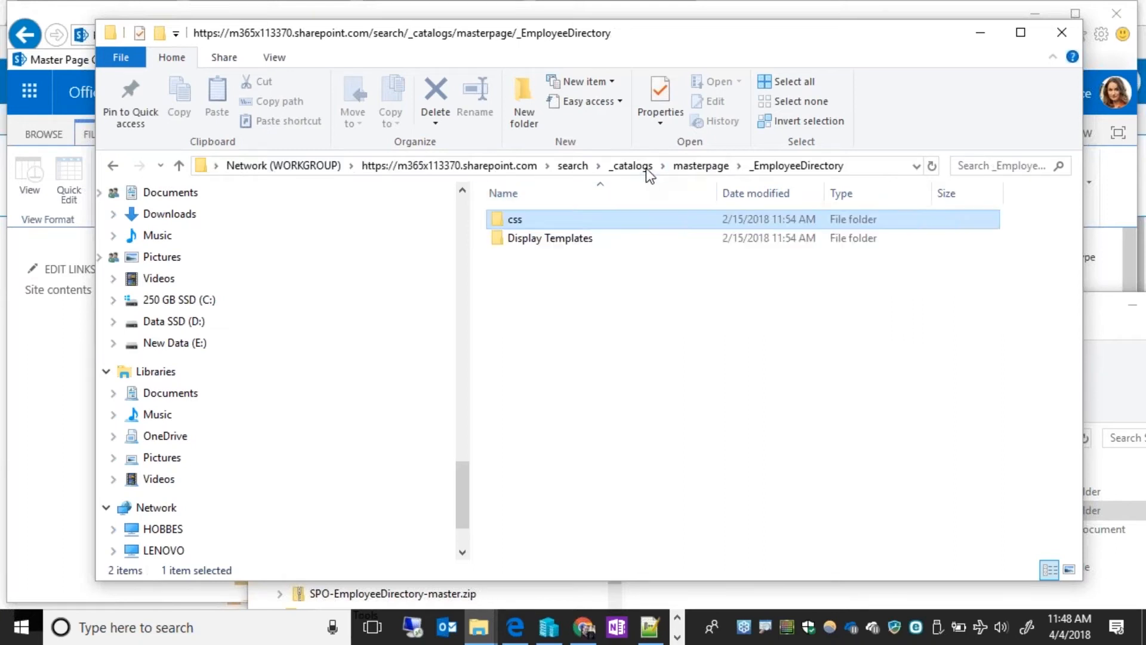
{"action": "double_click", "coordinate": [524, 233]}
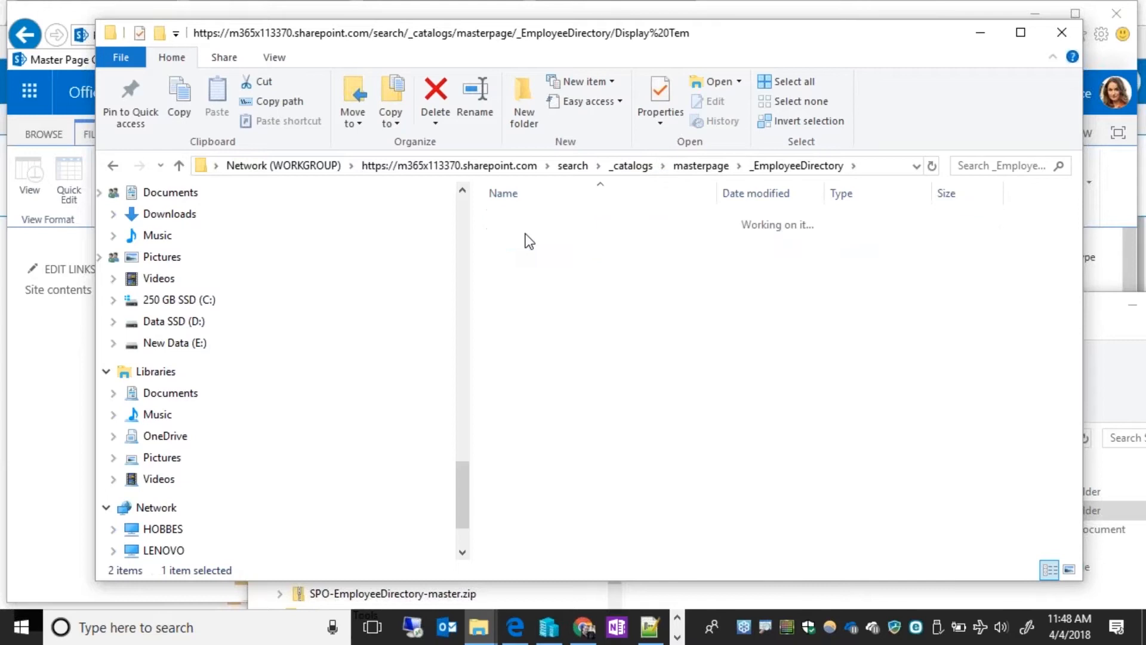
{"action": "double_click", "coordinate": [518, 222]}
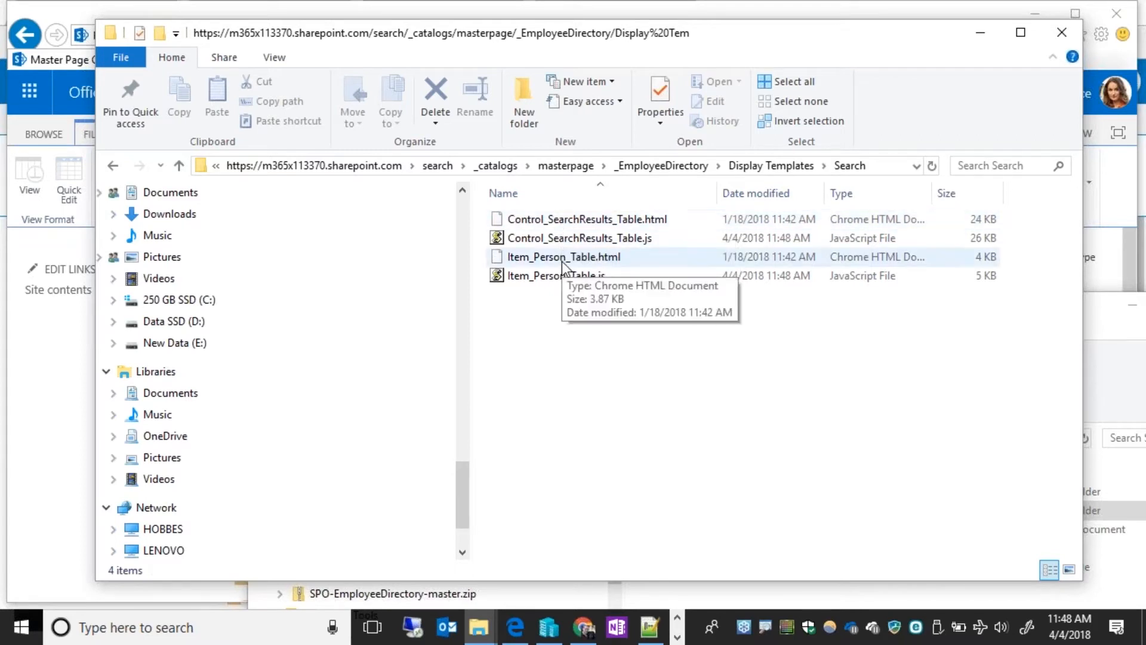
Minimize the template folder window and open the search center's home page at m365x113370.sharepoint.com/search/ in Chrome.
{"action": "left_click", "coordinate": [979, 35]}
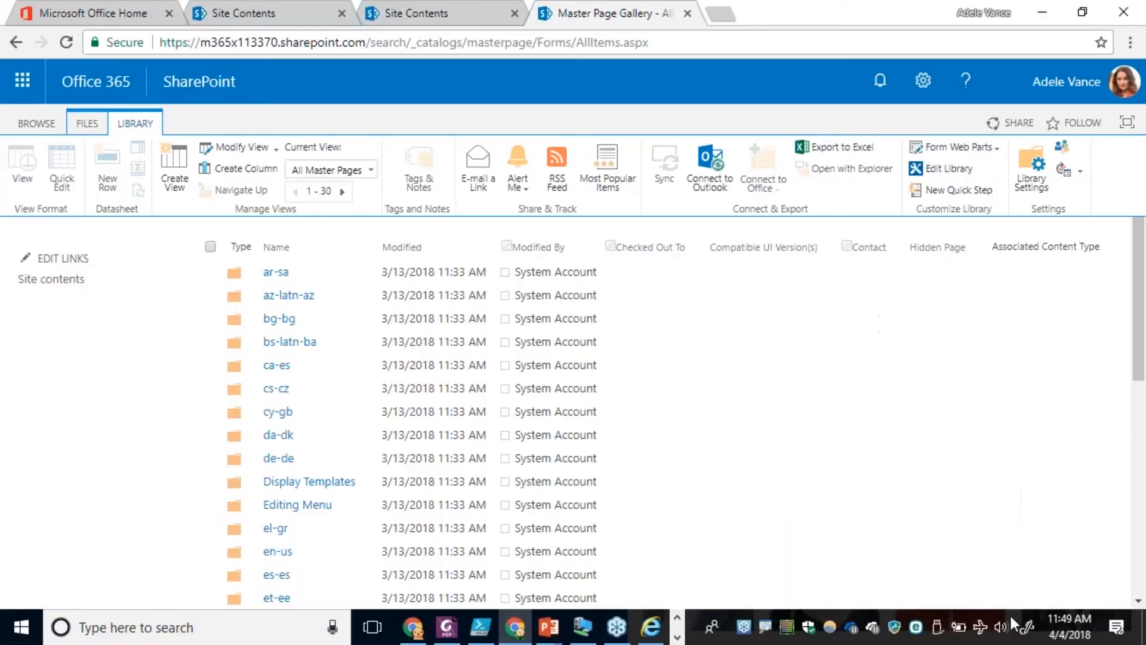
{"action": "left_click", "coordinate": [253, 15]}
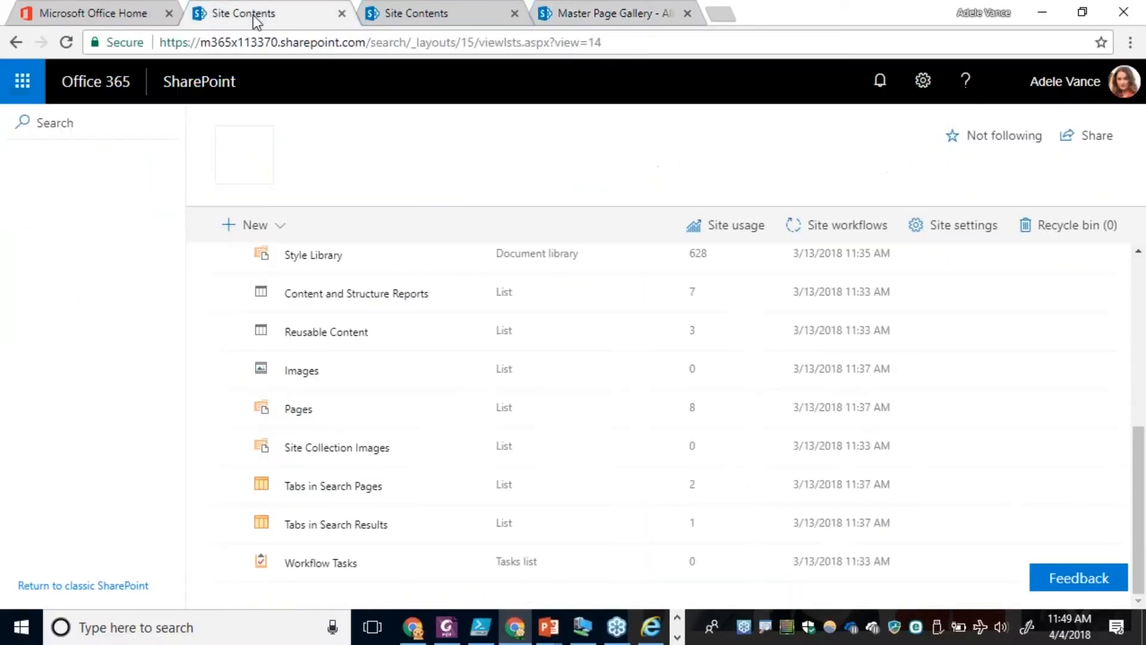
{"action": "left_click", "coordinate": [446, 9]}
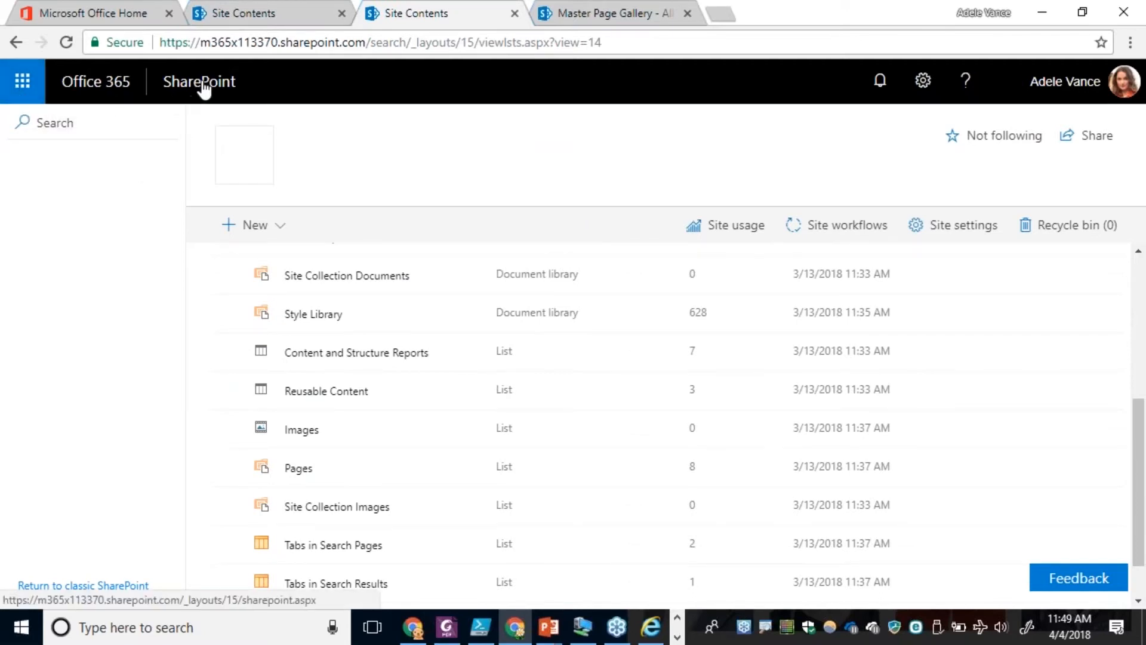
{"action": "left_click_drag", "start_coordinate": [410, 42], "coordinate": [727, 82]}
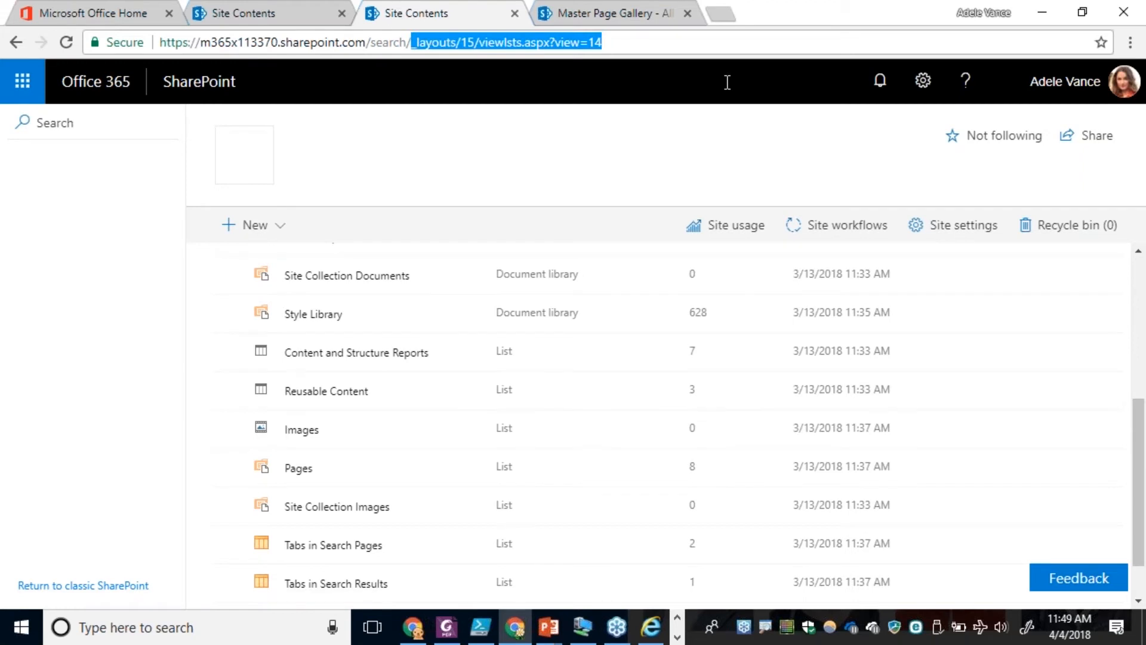
{"action": "key", "text": "BackSpace"}
{"action": "key", "text": "Return"}
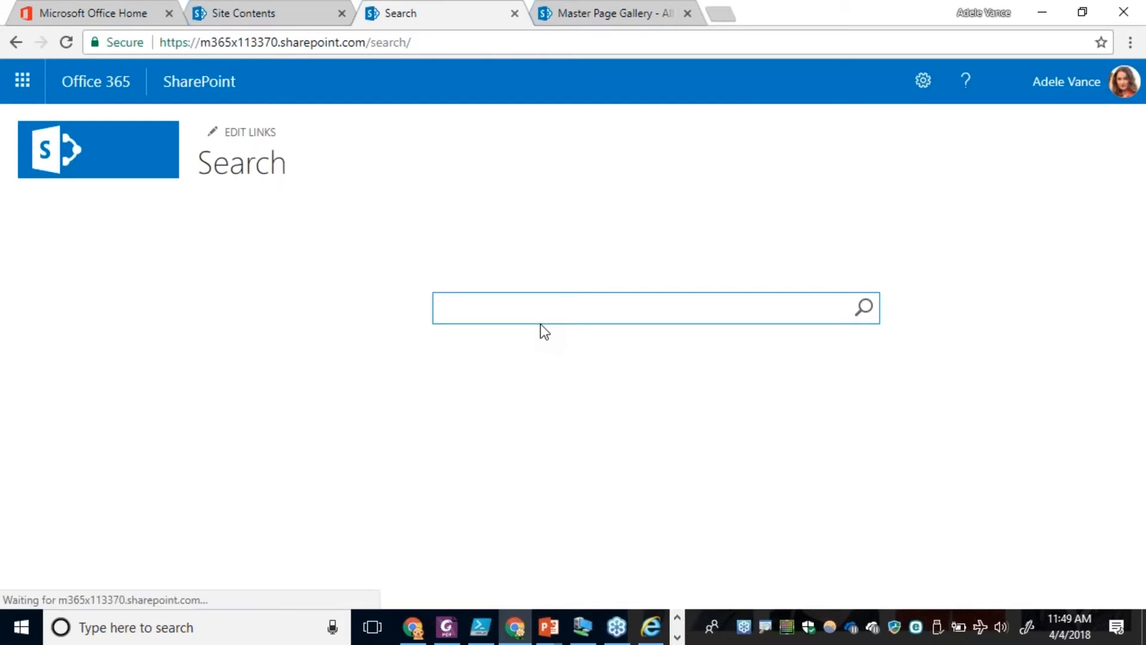
Search the search center for Marketing and review the results under Everything with their preview cards.
{"action": "type", "text": "Marketing"}
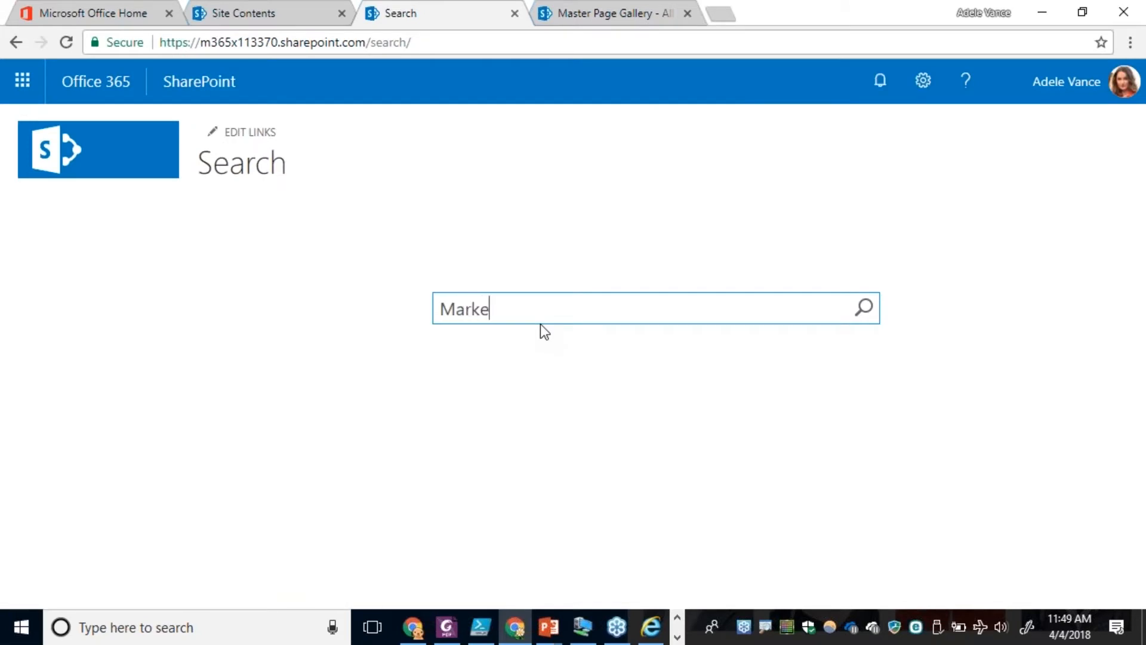
{"action": "key", "text": "Return"}
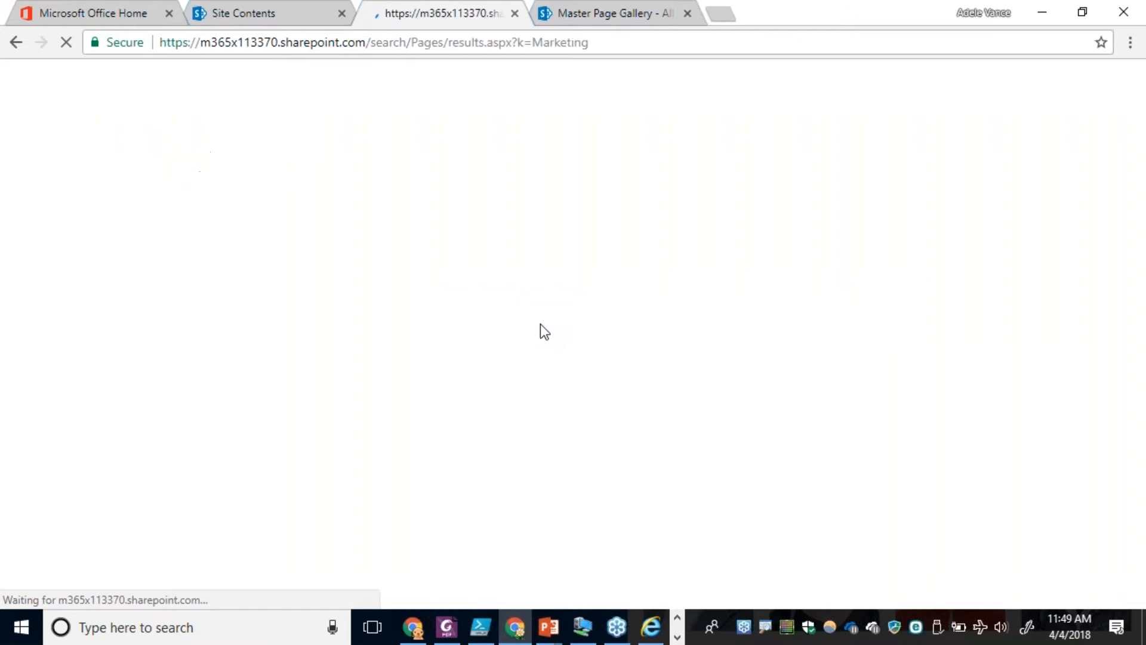
{"action": "mouse_move", "coordinate": [203, 230]}
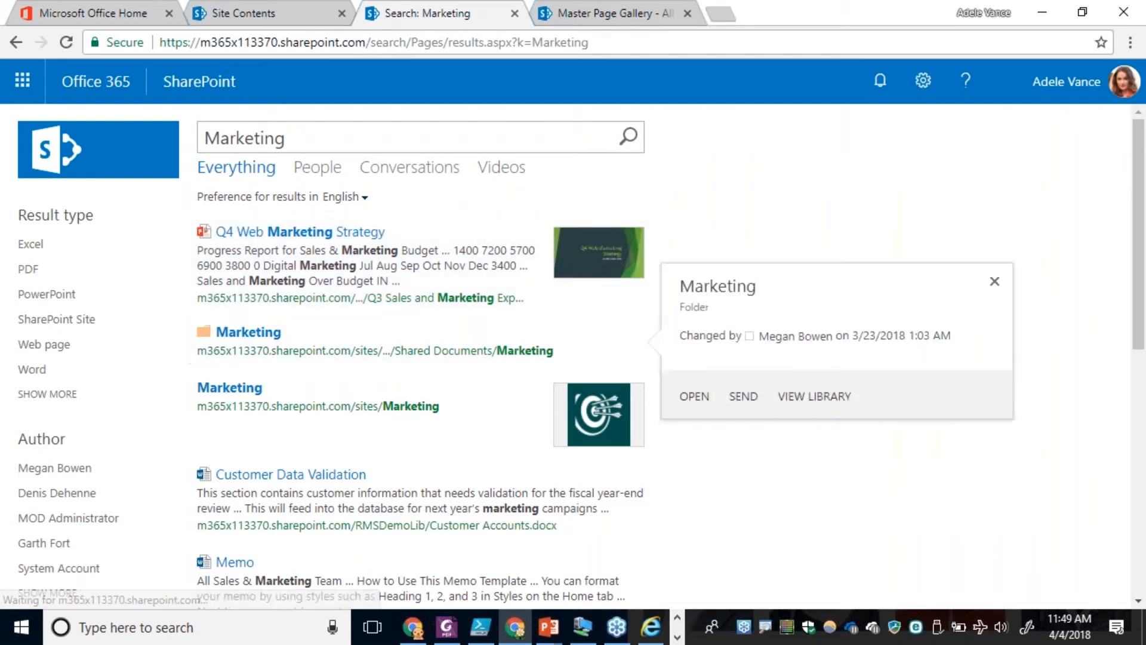
{"action": "mouse_move", "coordinate": [322, 499]}
{"action": "scroll", "coordinate": [323, 498], "scroll_direction": "down", "scroll_amount": 5}
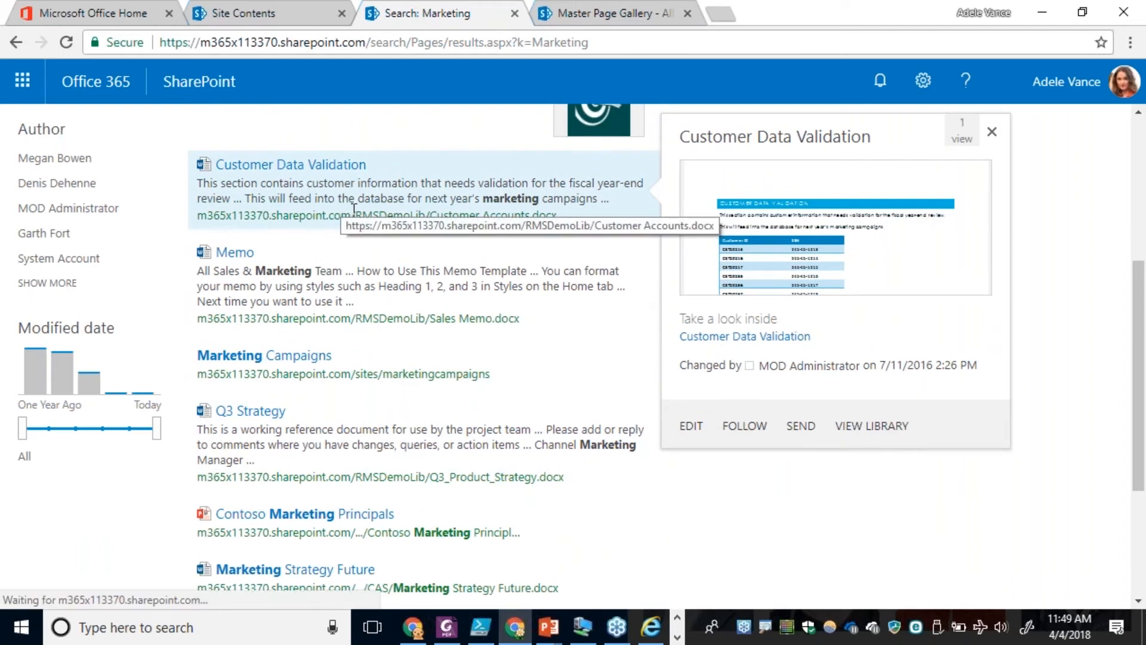
{"action": "scroll", "coordinate": [353, 209], "scroll_direction": "up", "scroll_amount": 3}
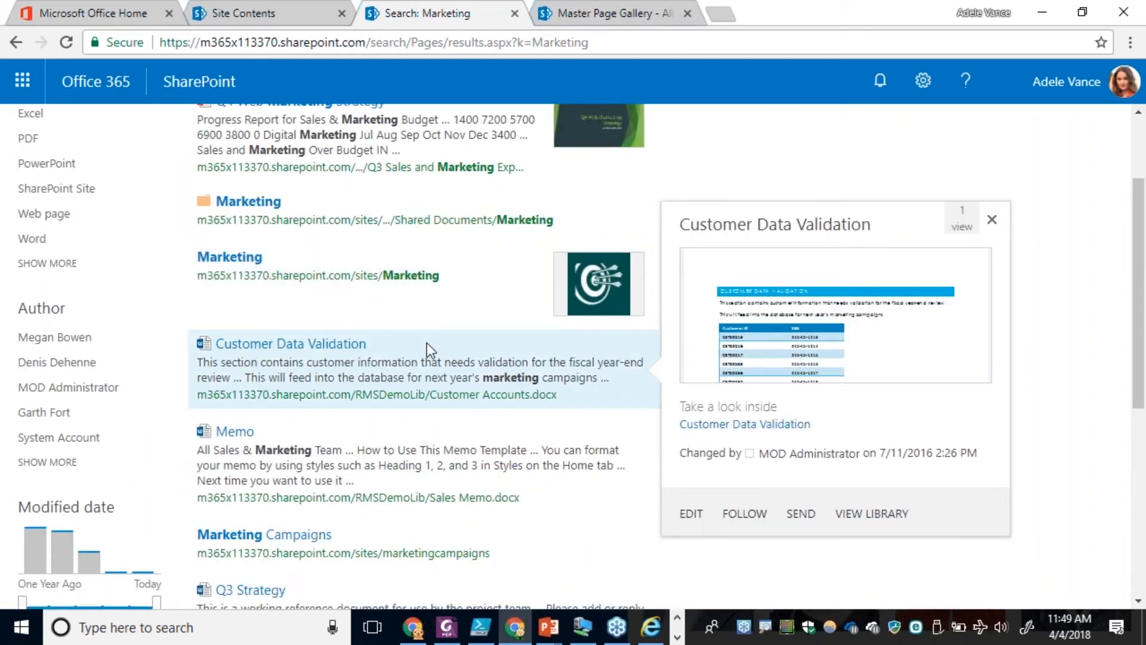
{"action": "scroll", "coordinate": [427, 343], "scroll_direction": "up", "scroll_amount": 2}
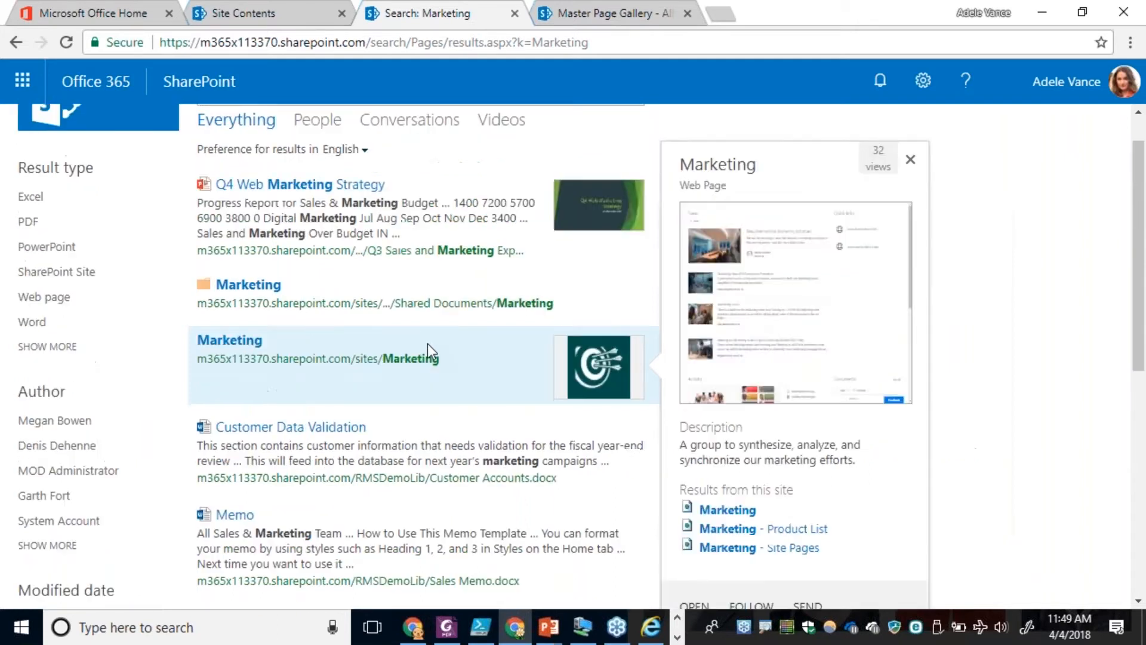
{"action": "mouse_move", "coordinate": [431, 231]}
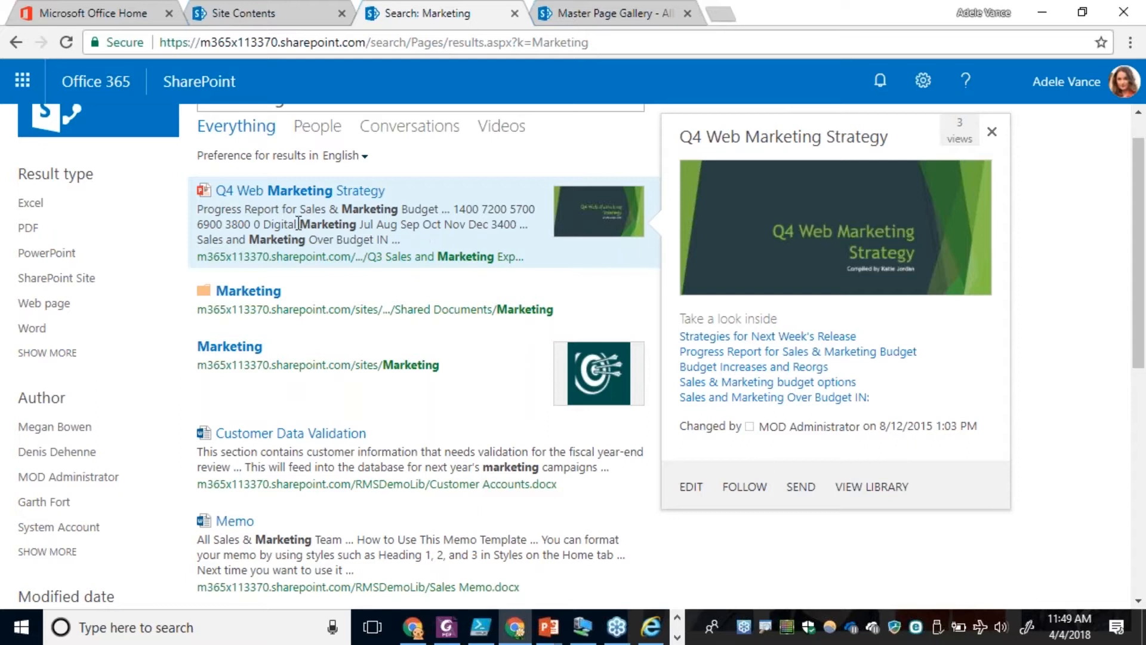
Show the People results for the Marketing search and examine their default layout and refiners.
{"action": "left_click", "coordinate": [317, 132]}
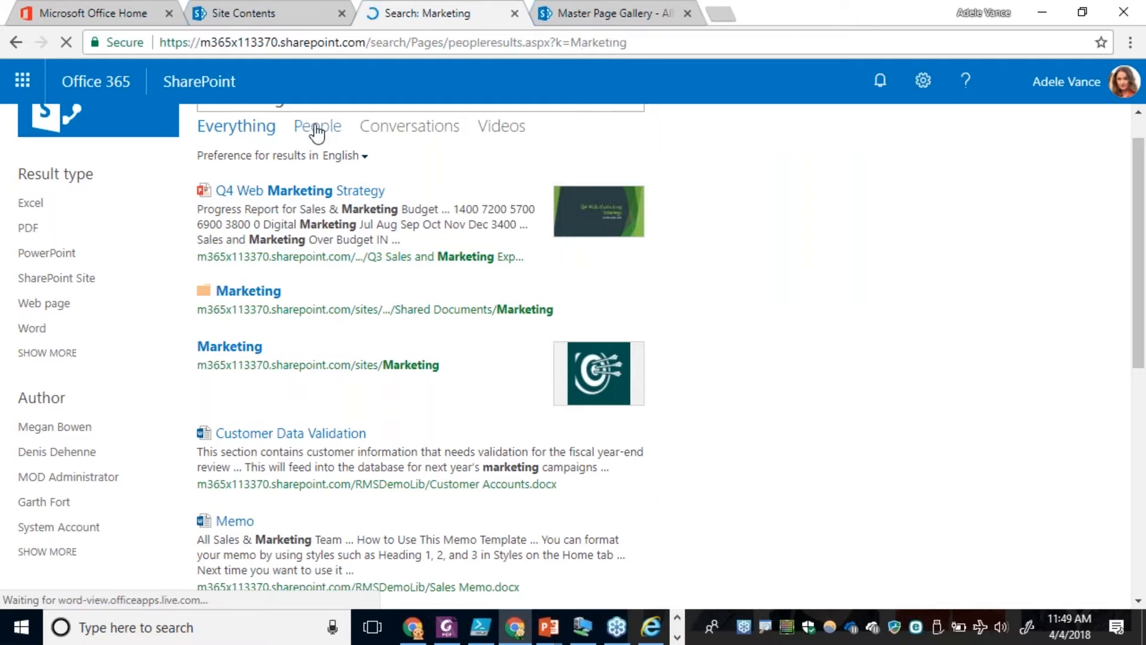
{"action": "mouse_move", "coordinate": [496, 259]}
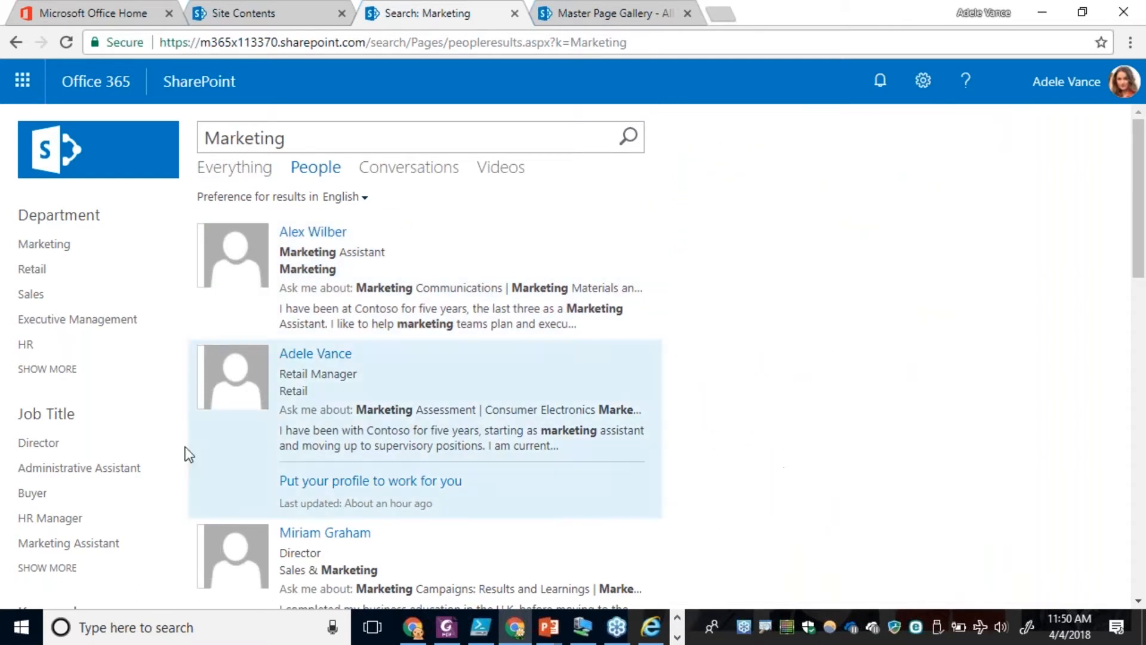
{"action": "mouse_move", "coordinate": [202, 233]}
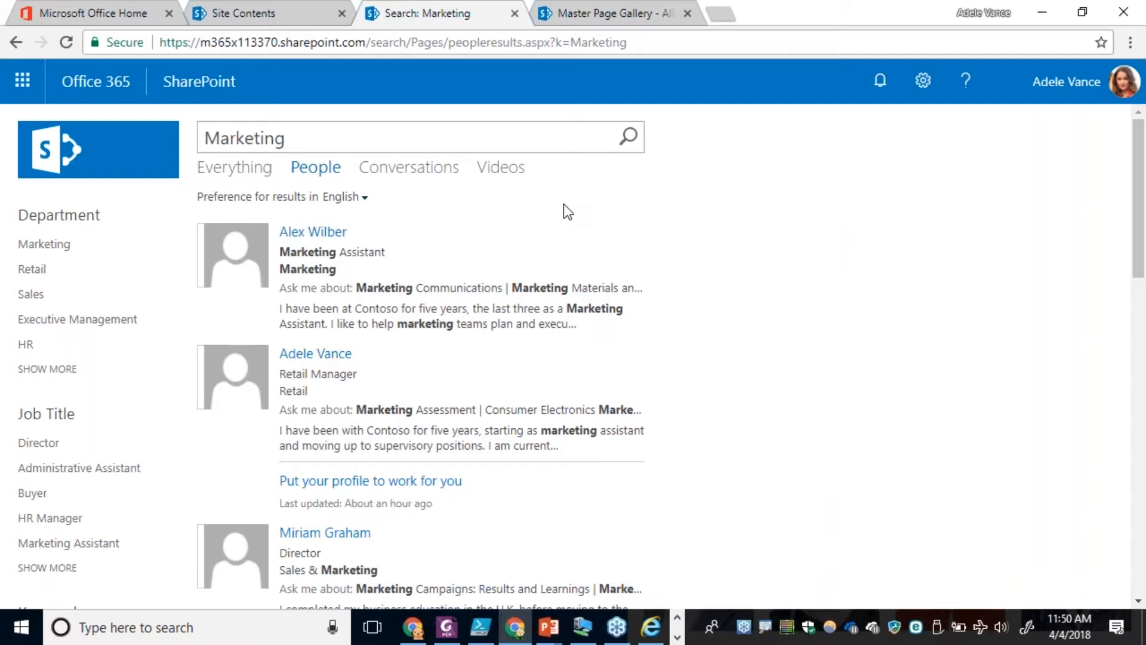
{"action": "mouse_move", "coordinate": [555, 249]}
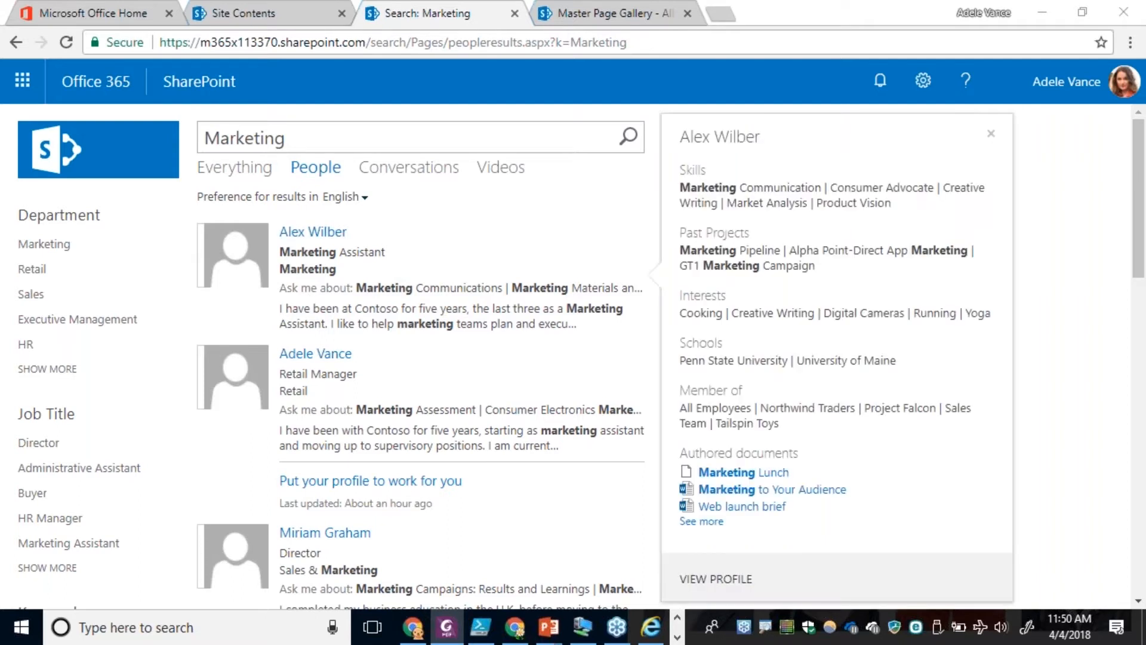
Open the Employee-Directory.aspx page from the search site's Pages library by way of the site contents.
{"action": "left_click", "coordinate": [584, 13]}
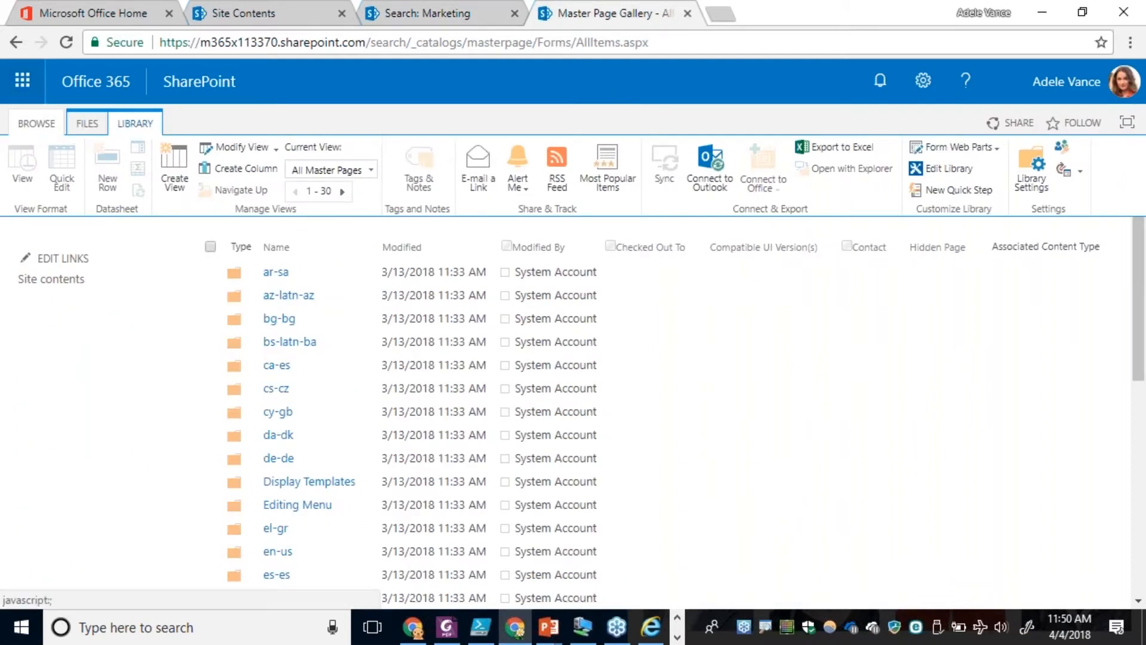
{"action": "left_click", "coordinate": [44, 280]}
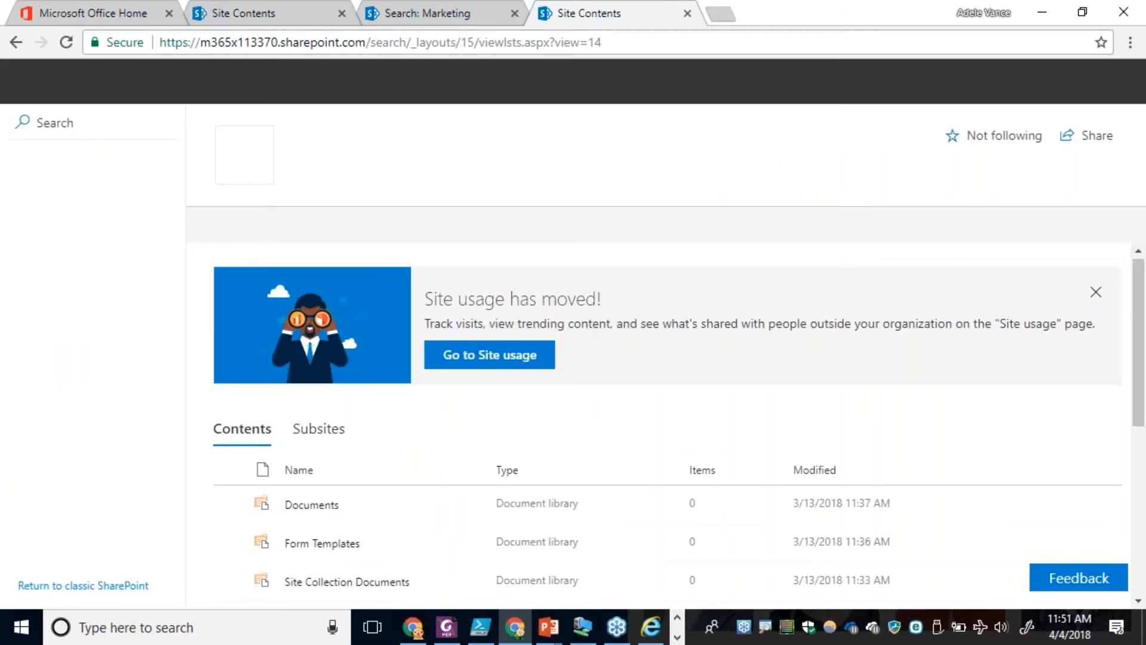
{"action": "scroll", "coordinate": [271, 413], "scroll_direction": "down", "scroll_amount": 5}
{"action": "left_click", "coordinate": [297, 410]}
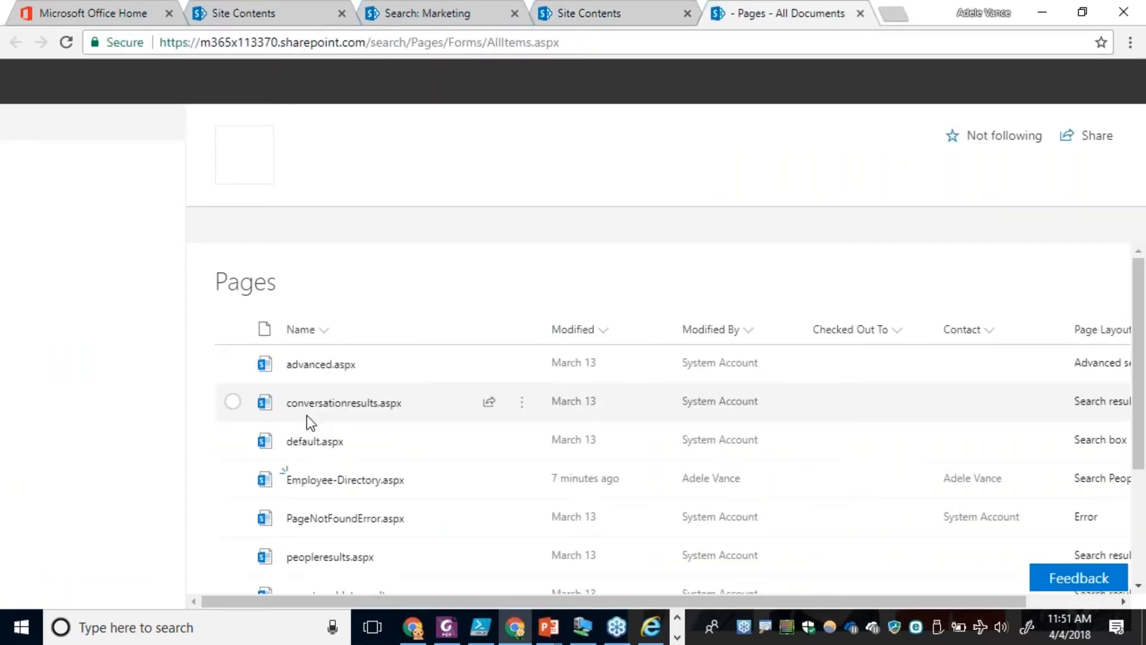
{"action": "scroll", "coordinate": [322, 448], "scroll_direction": "down", "scroll_amount": 2}
{"action": "left_click", "coordinate": [351, 306]}
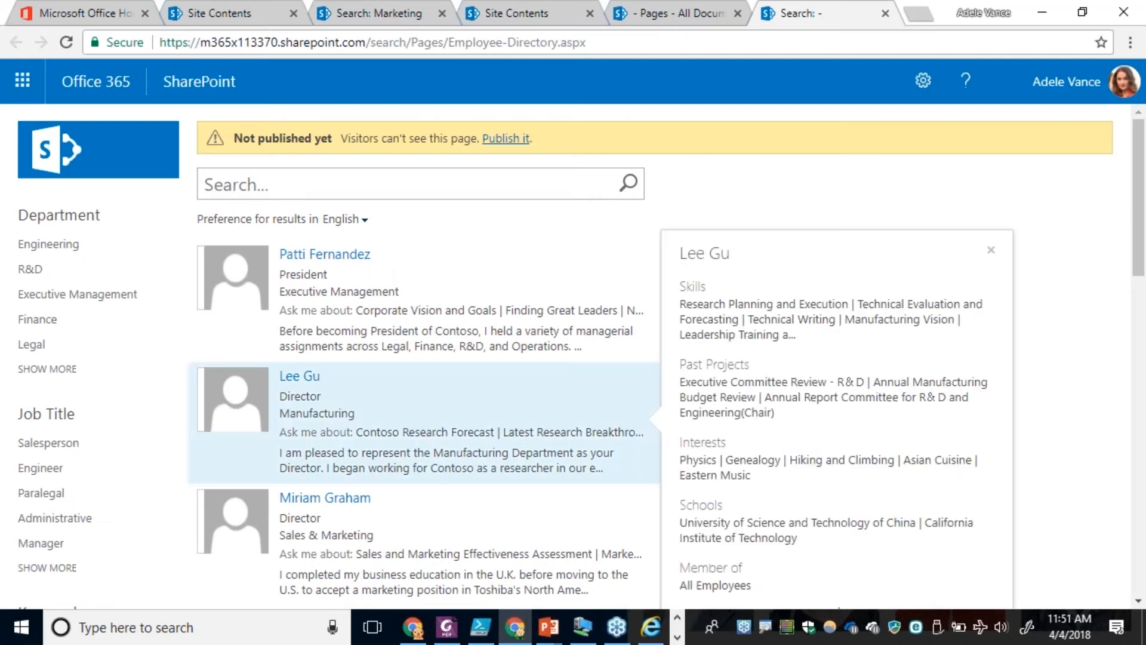
{"action": "mouse_move", "coordinate": [620, 304]}
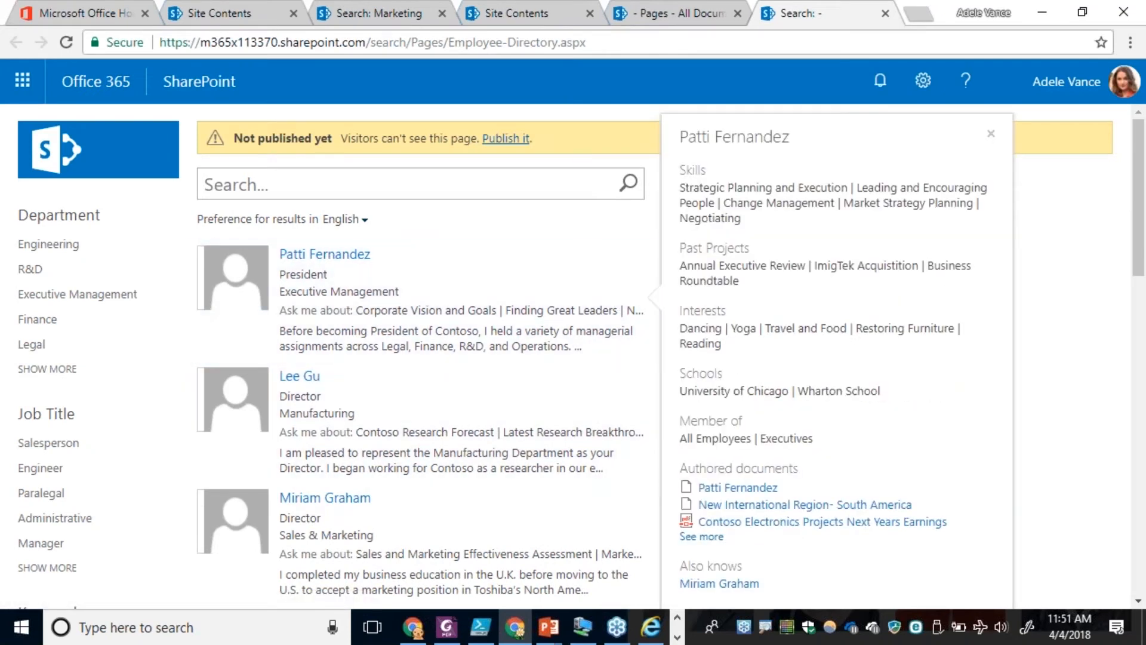
Put the Employee Directory page into edit mode and open the People Search Core Results web part's properties.
{"action": "left_click", "coordinate": [922, 82]}
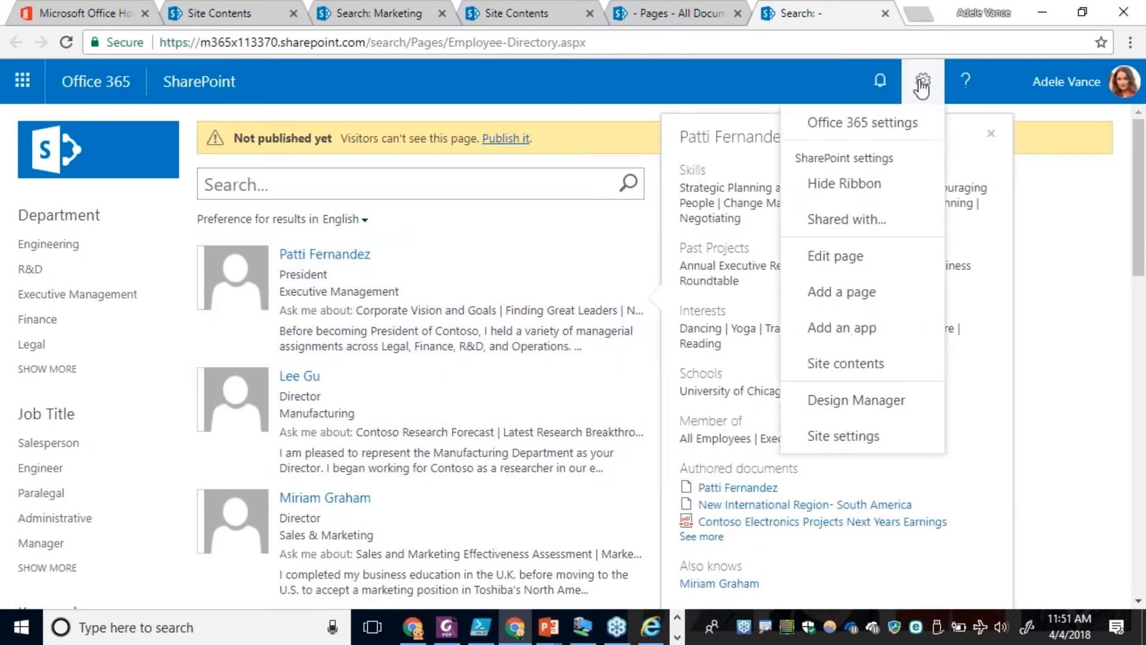
{"action": "left_click", "coordinate": [822, 266]}
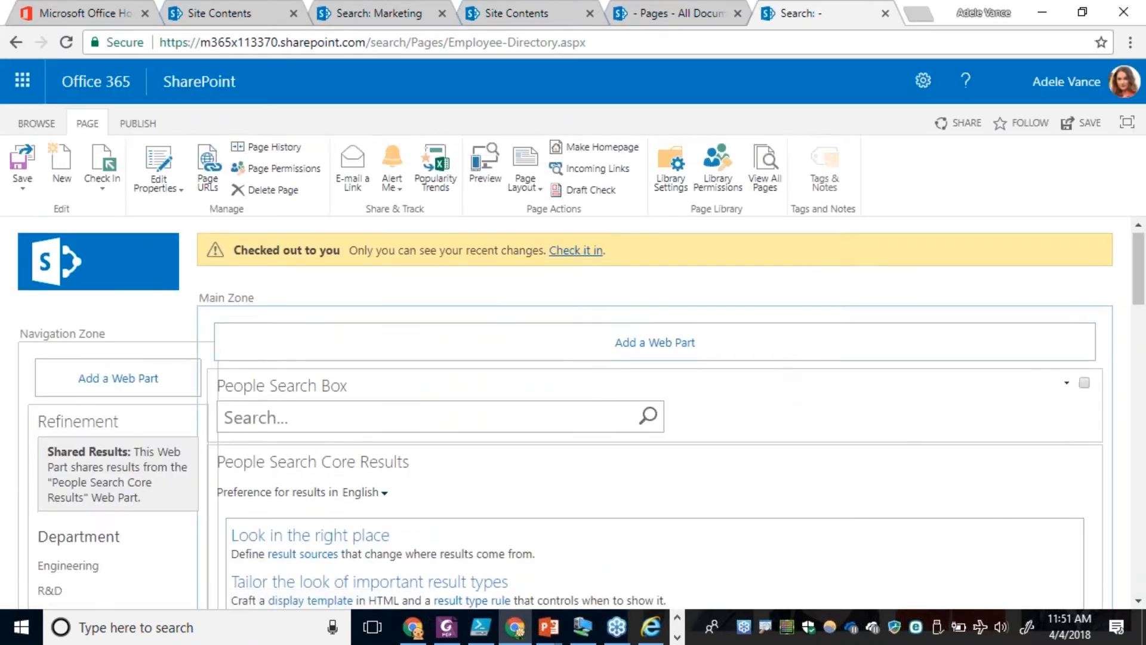
{"action": "scroll", "coordinate": [782, 385], "scroll_direction": "down", "scroll_amount": 4}
{"action": "scroll", "coordinate": [784, 387], "scroll_direction": "up", "scroll_amount": 1}
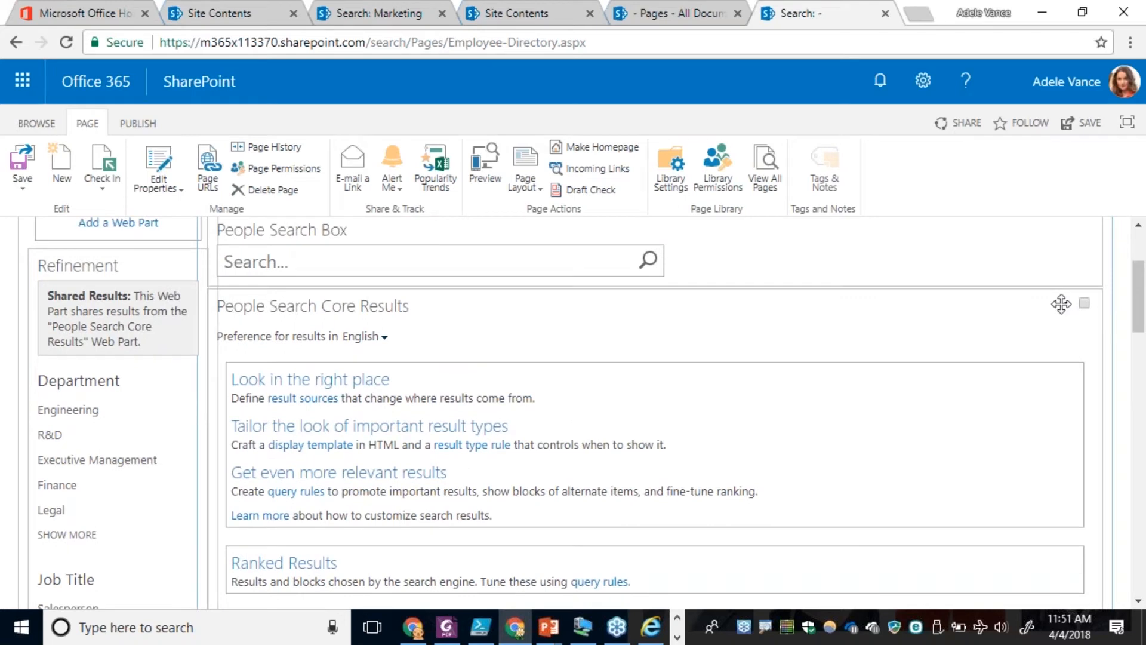
{"action": "left_click", "coordinate": [1066, 303]}
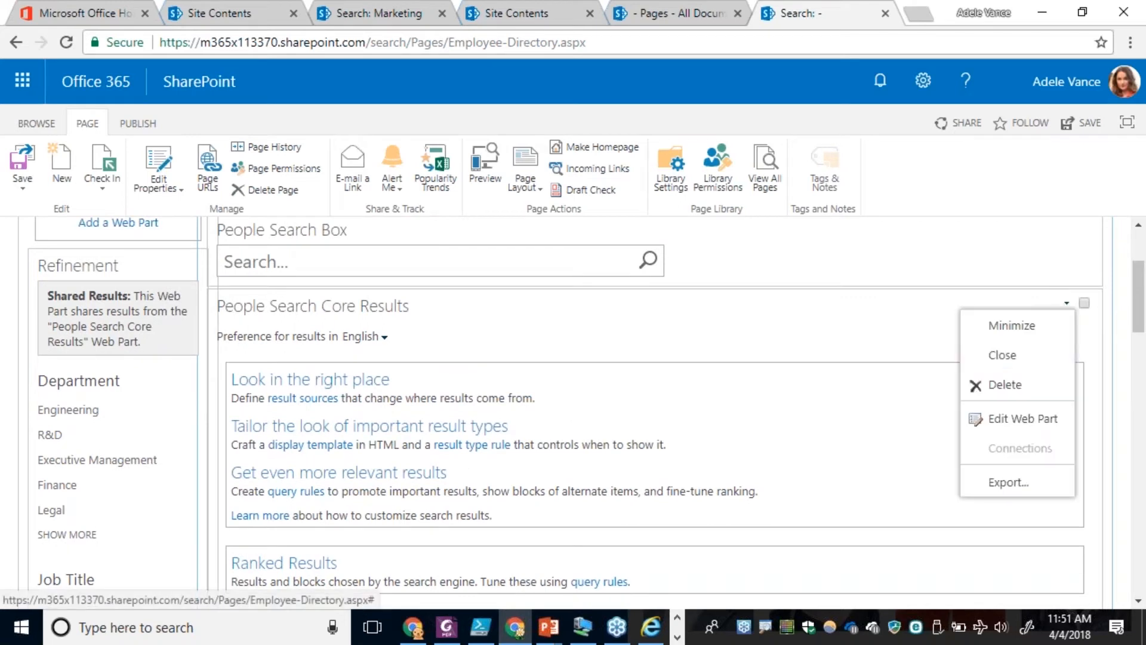
{"action": "left_click", "coordinate": [985, 418]}
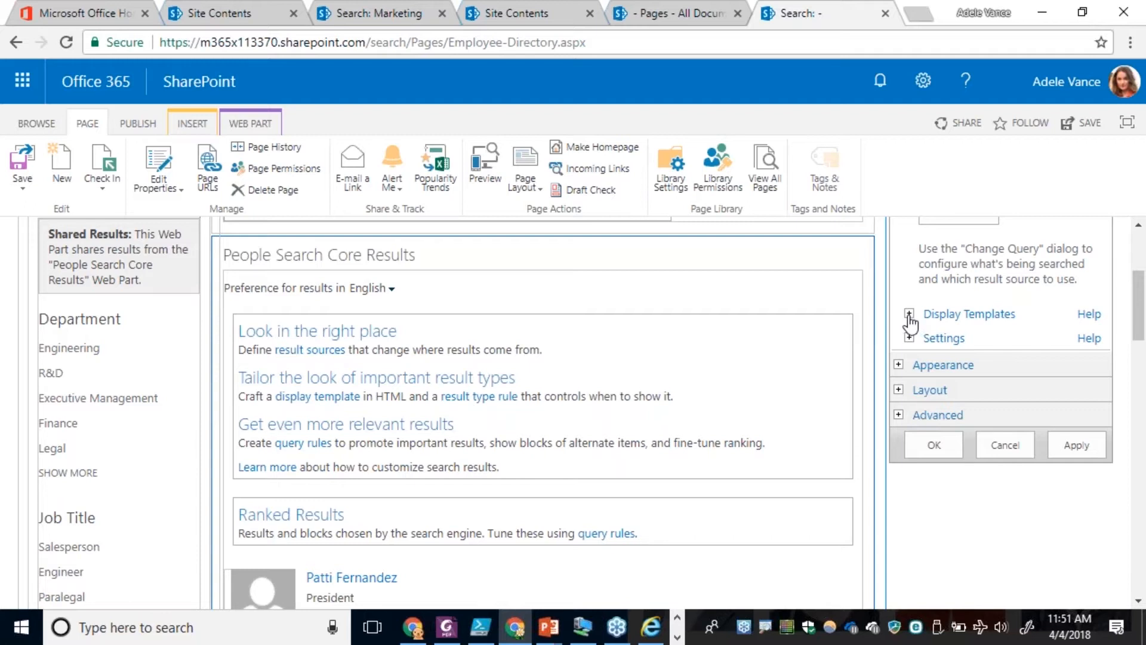
Set the web part's Results Control Display Template to People Search Table Control.
{"action": "left_click", "coordinate": [909, 314]}
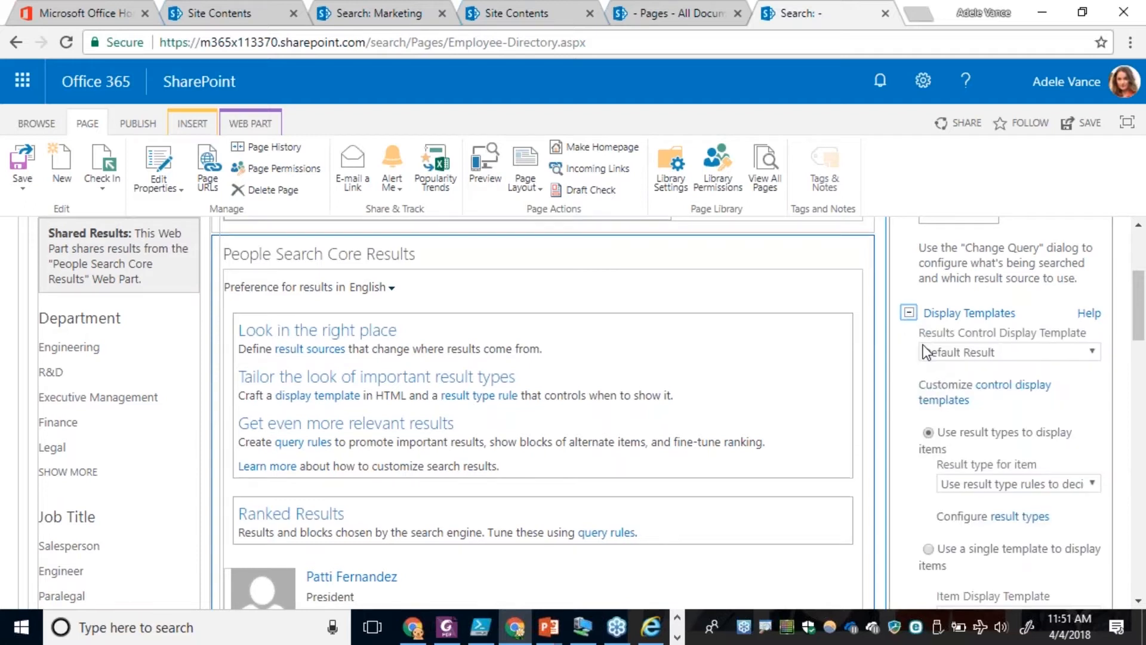
{"action": "scroll", "coordinate": [928, 346], "scroll_direction": "down", "scroll_amount": 1}
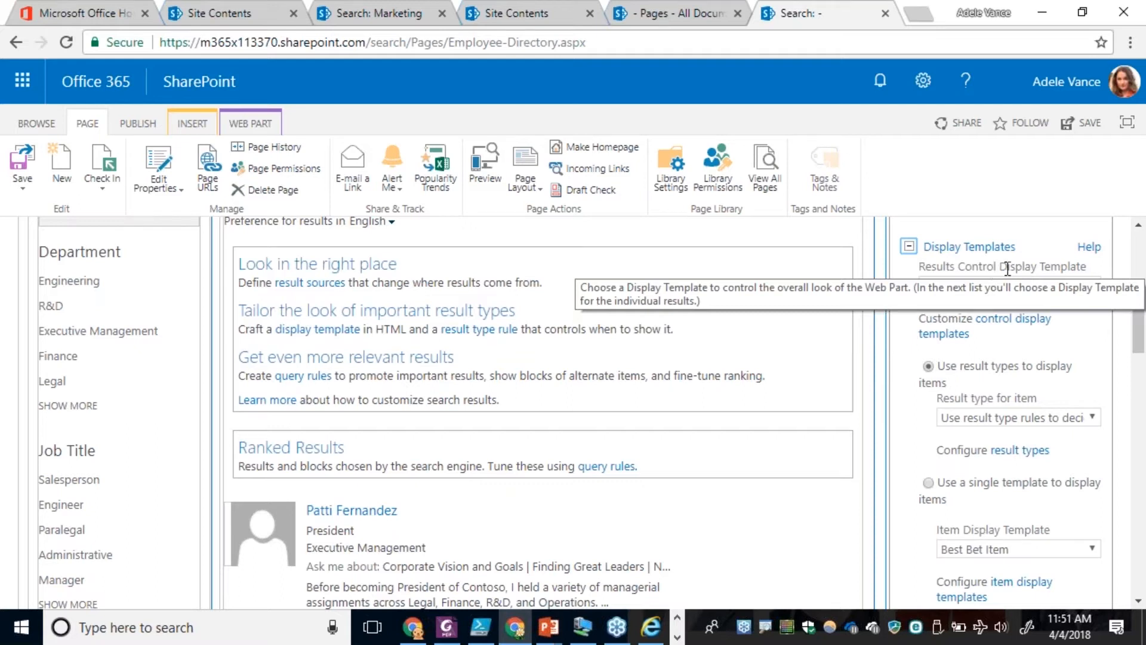
{"action": "left_click", "coordinate": [1090, 286]}
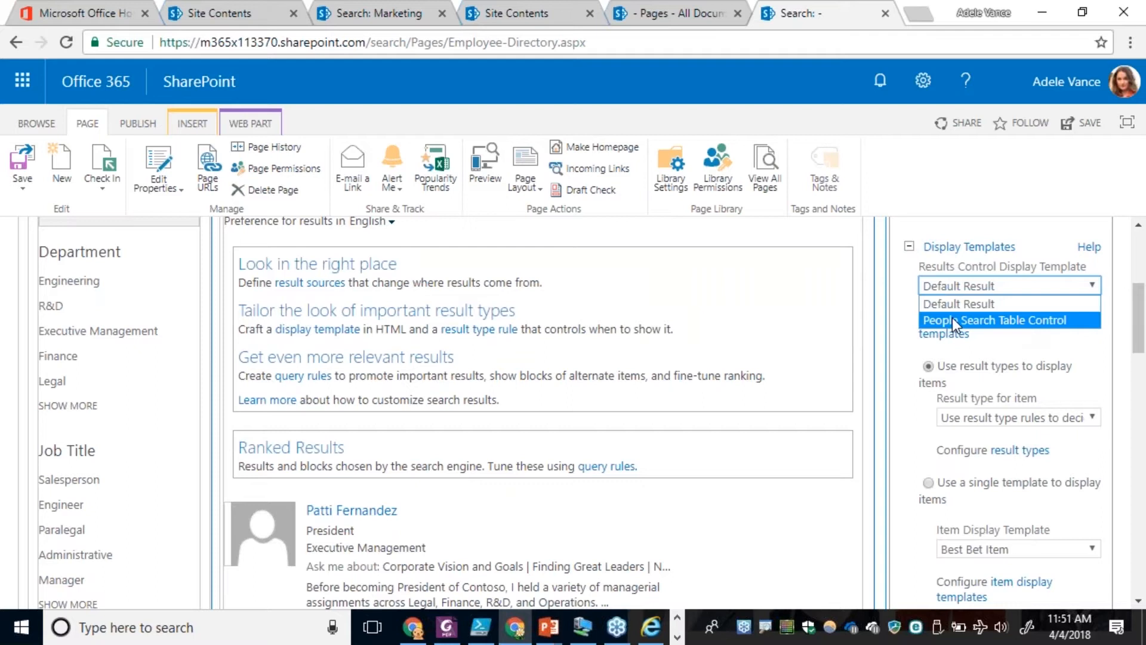
{"action": "left_click", "coordinate": [1041, 320]}
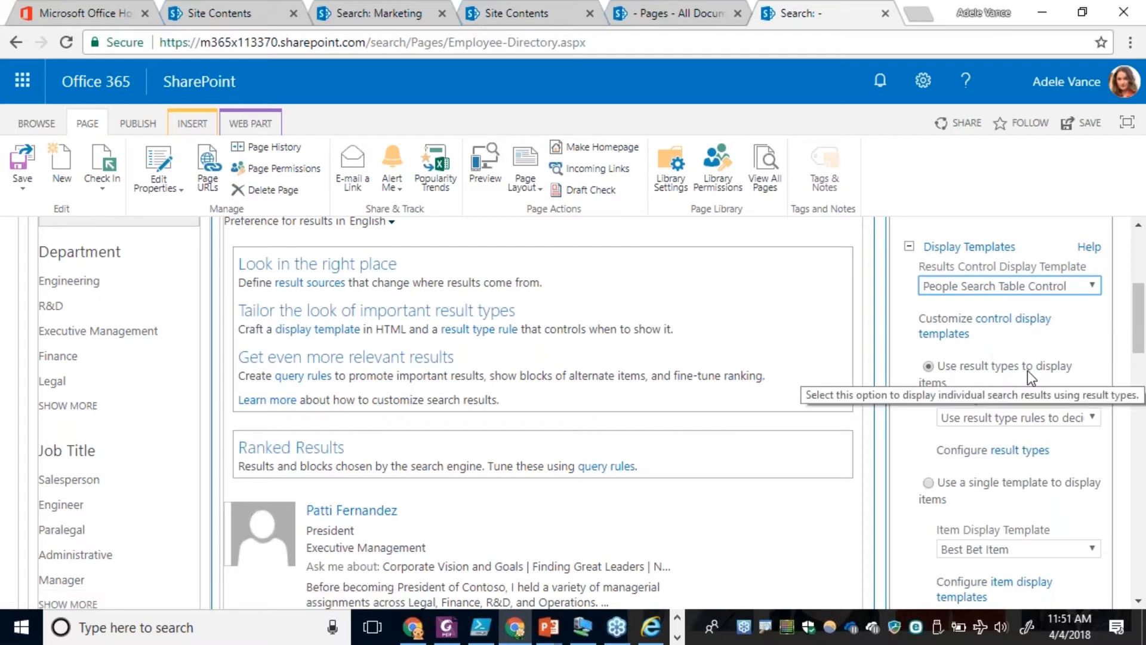
Make the web part use a single template to display items, with People Search Table Item as the item display template.
{"action": "scroll", "coordinate": [1030, 377], "scroll_direction": "down", "scroll_amount": 3}
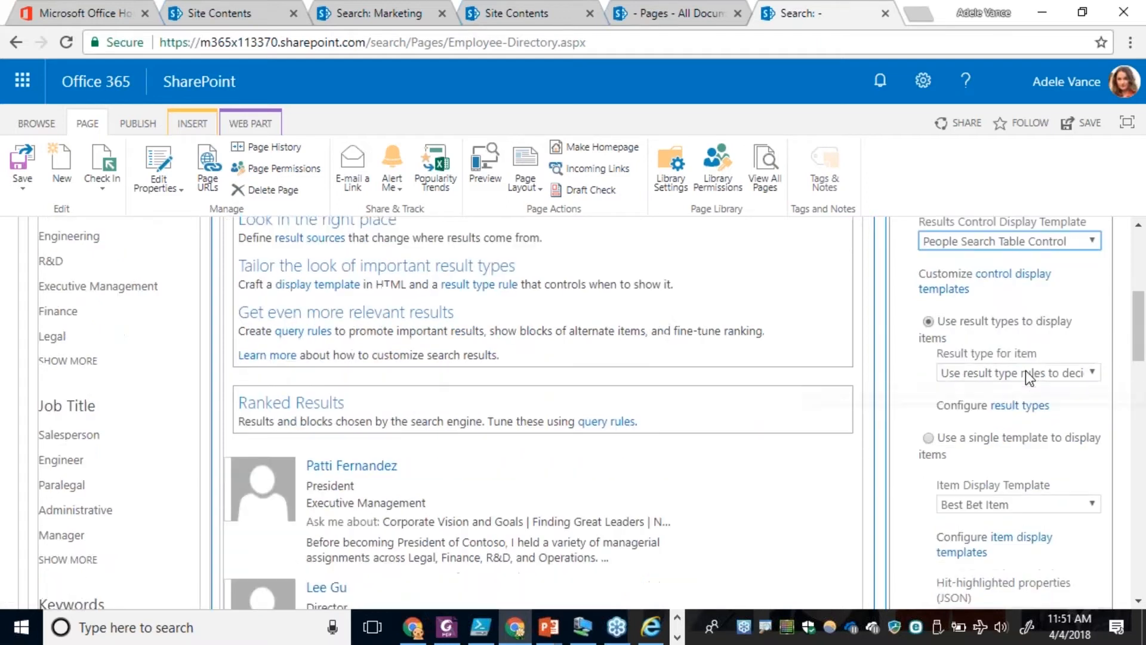
{"action": "left_click", "coordinate": [928, 345]}
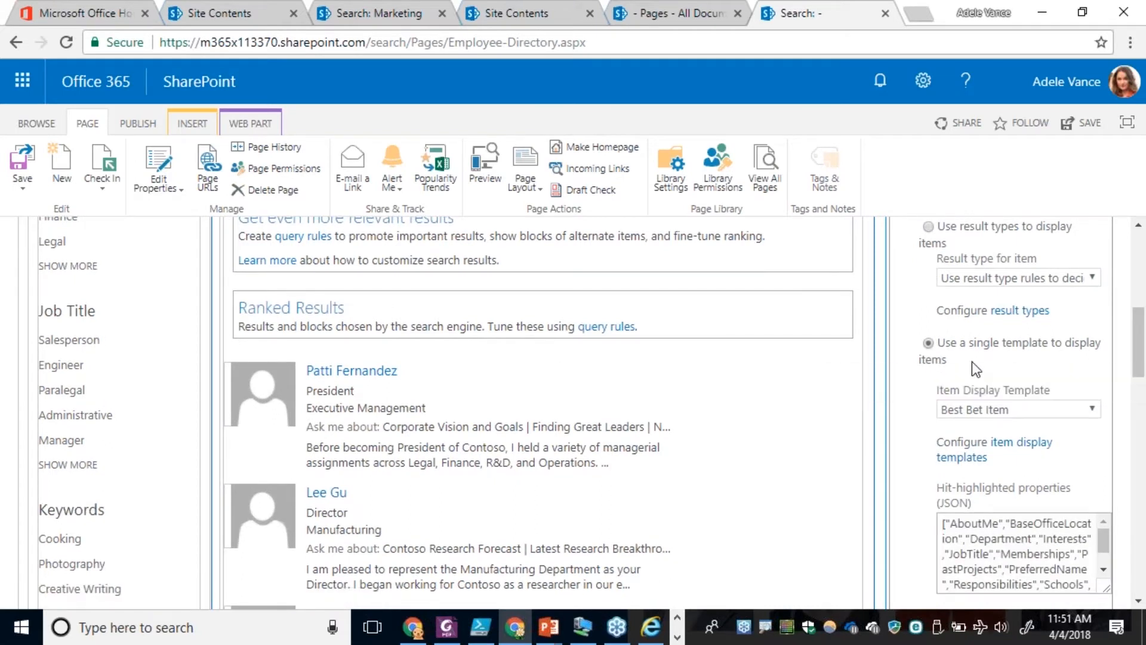
{"action": "scroll", "coordinate": [1051, 349], "scroll_direction": "down", "scroll_amount": 1}
{"action": "scroll", "coordinate": [1051, 348], "scroll_direction": "down", "scroll_amount": 1}
{"action": "left_click", "coordinate": [1048, 345]}
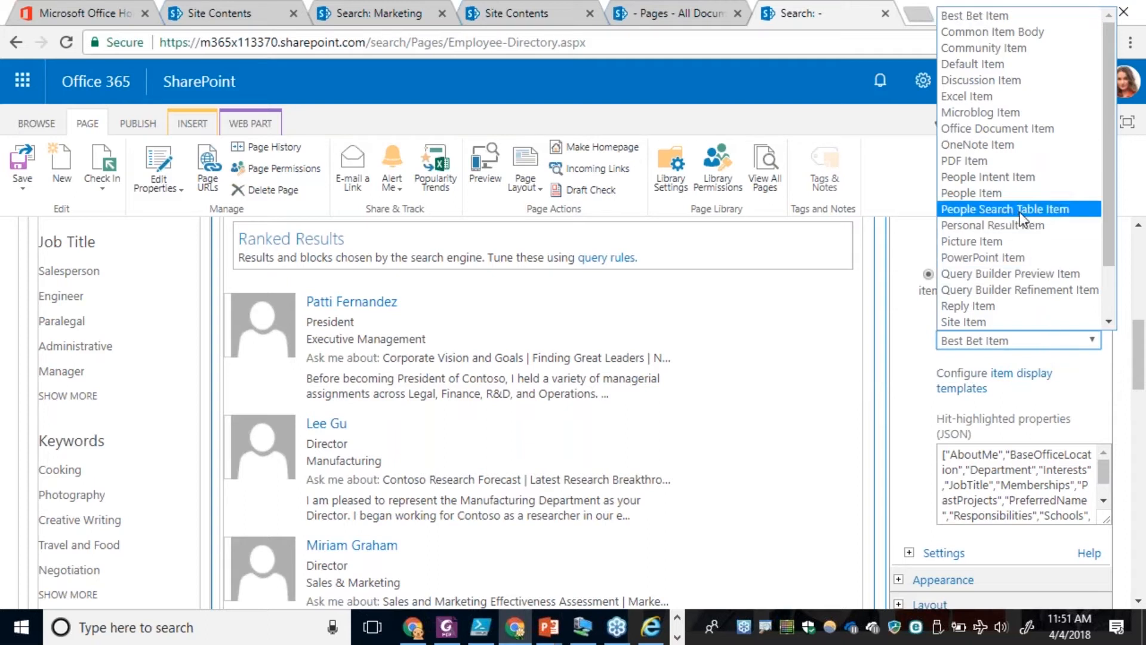
{"action": "left_click", "coordinate": [1078, 214]}
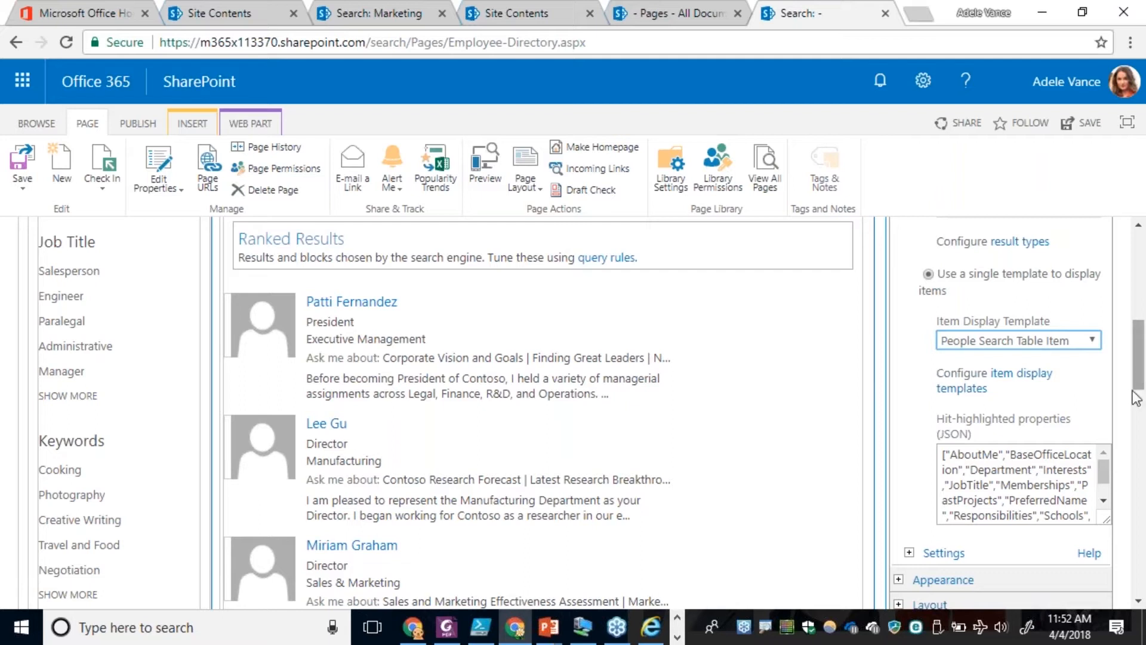
{"action": "left_click_drag", "start_coordinate": [1139, 379], "coordinate": [1133, 445]}
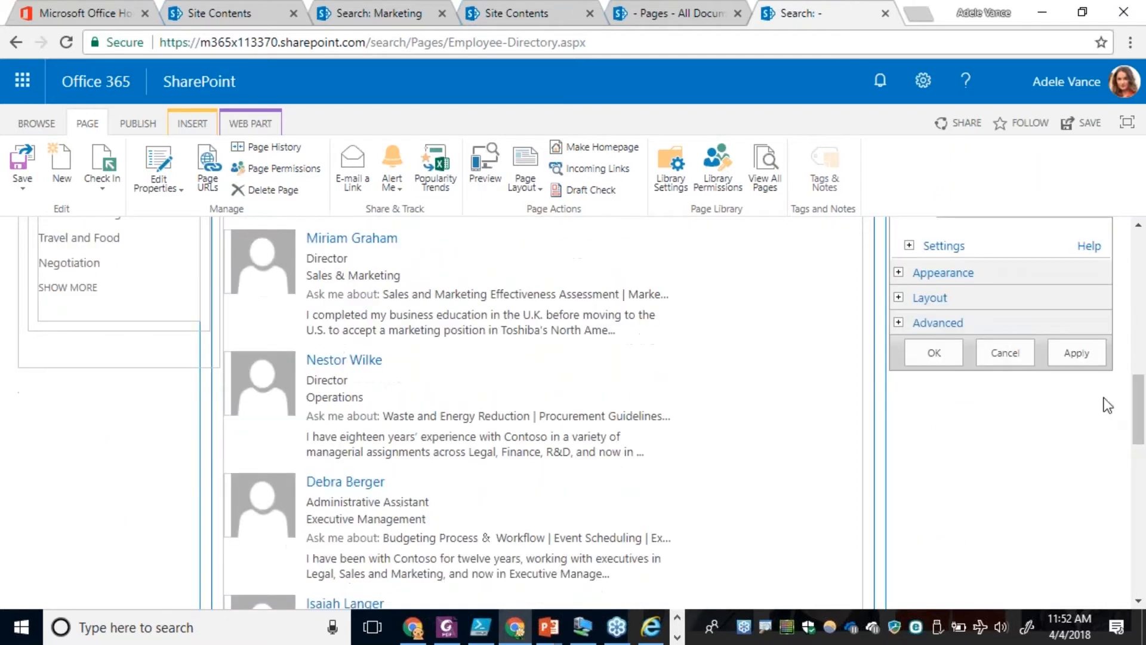
Apply the display template changes, close the web part's properties and check the people results table on the page.
{"action": "left_click", "coordinate": [1077, 354]}
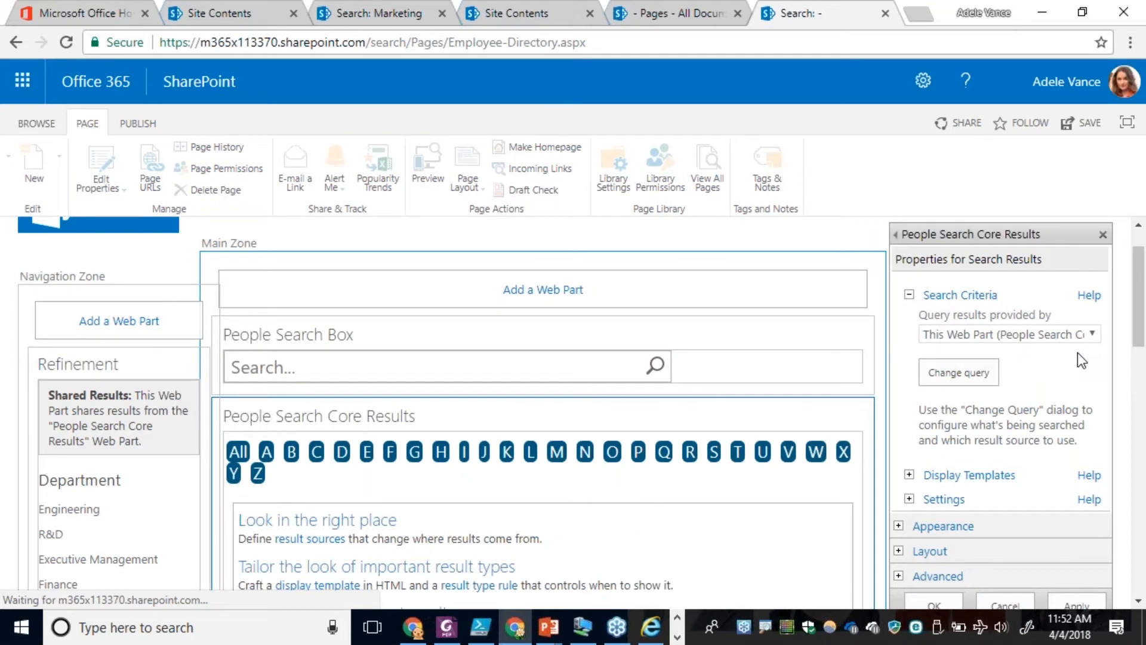
{"action": "left_click", "coordinate": [933, 603]}
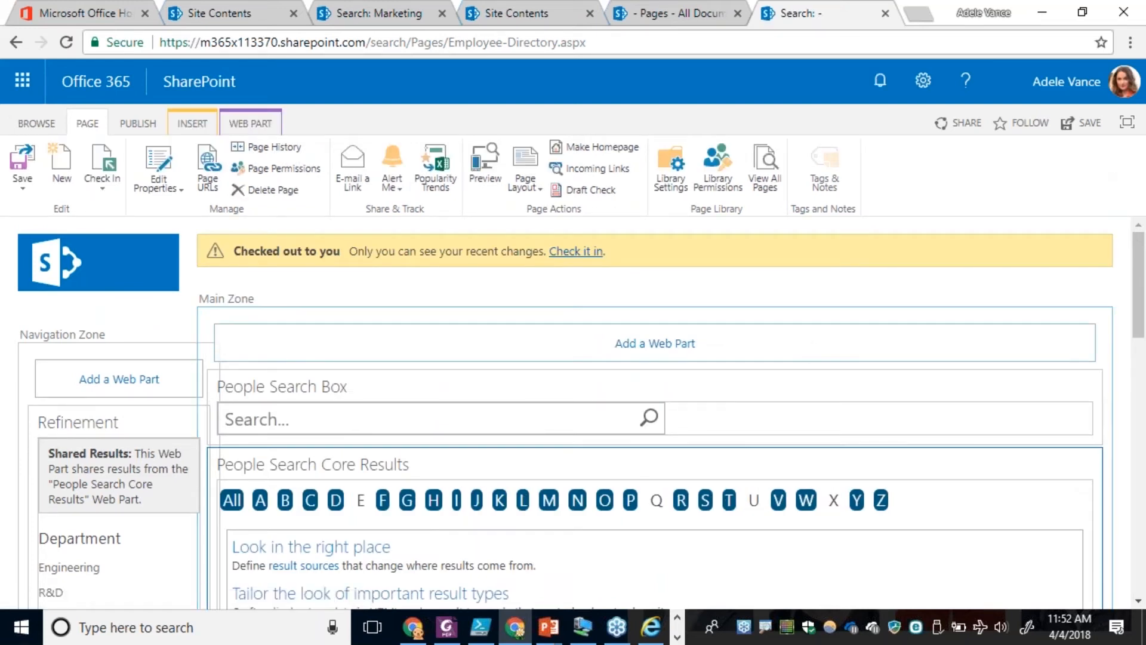
{"action": "scroll", "coordinate": [806, 345], "scroll_direction": "down", "scroll_amount": 3}
{"action": "scroll", "coordinate": [811, 345], "scroll_direction": "down", "scroll_amount": 3}
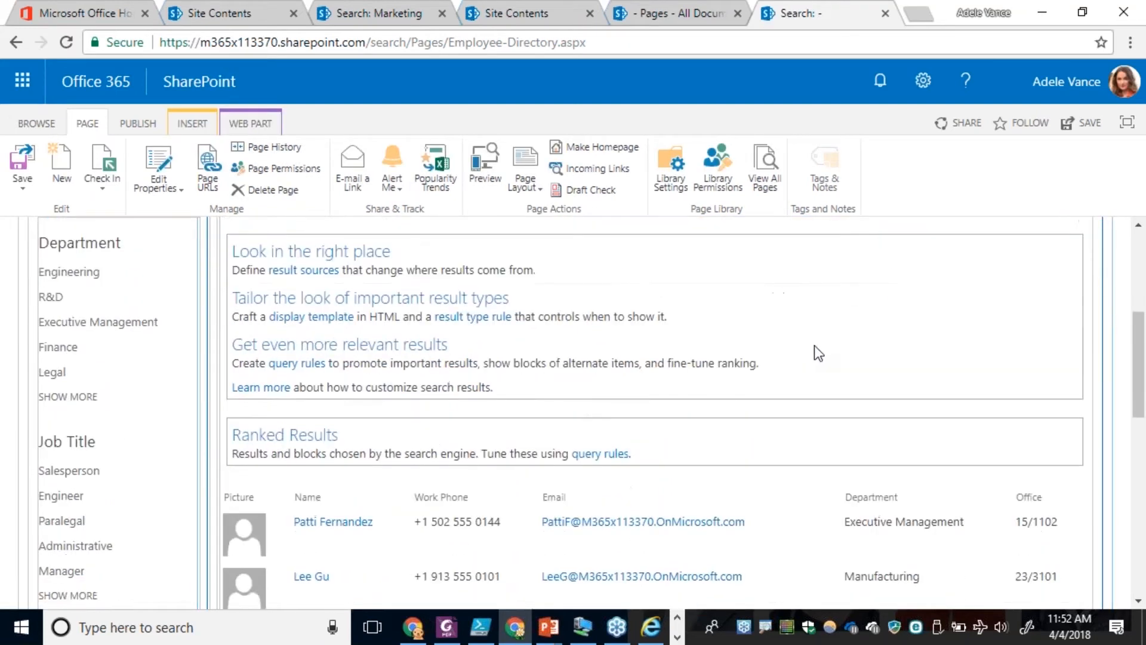
{"action": "scroll", "coordinate": [815, 346], "scroll_direction": "up", "scroll_amount": 2}
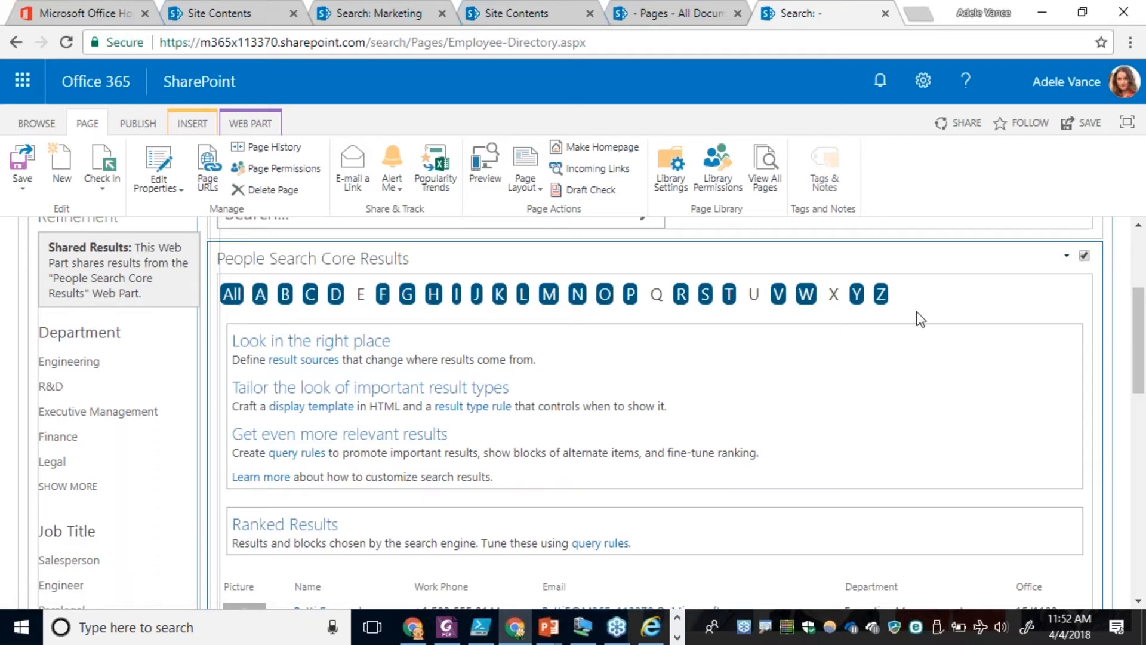
{"action": "scroll", "coordinate": [829, 424], "scroll_direction": "down", "scroll_amount": 3}
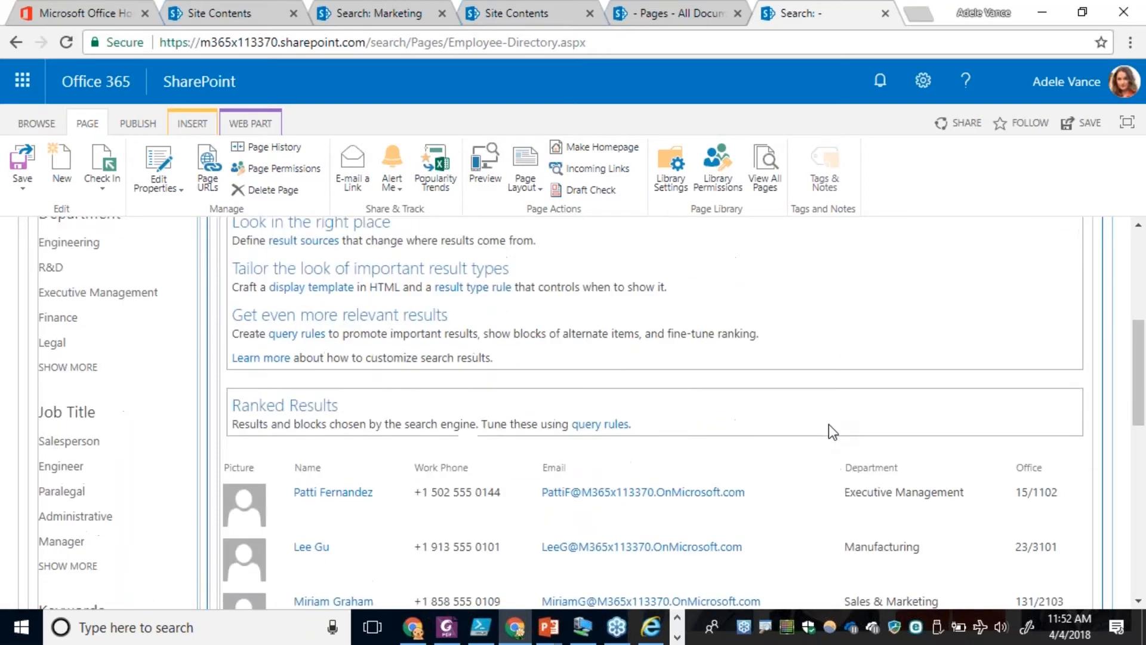
{"action": "scroll", "coordinate": [830, 424], "scroll_direction": "up", "scroll_amount": 5}
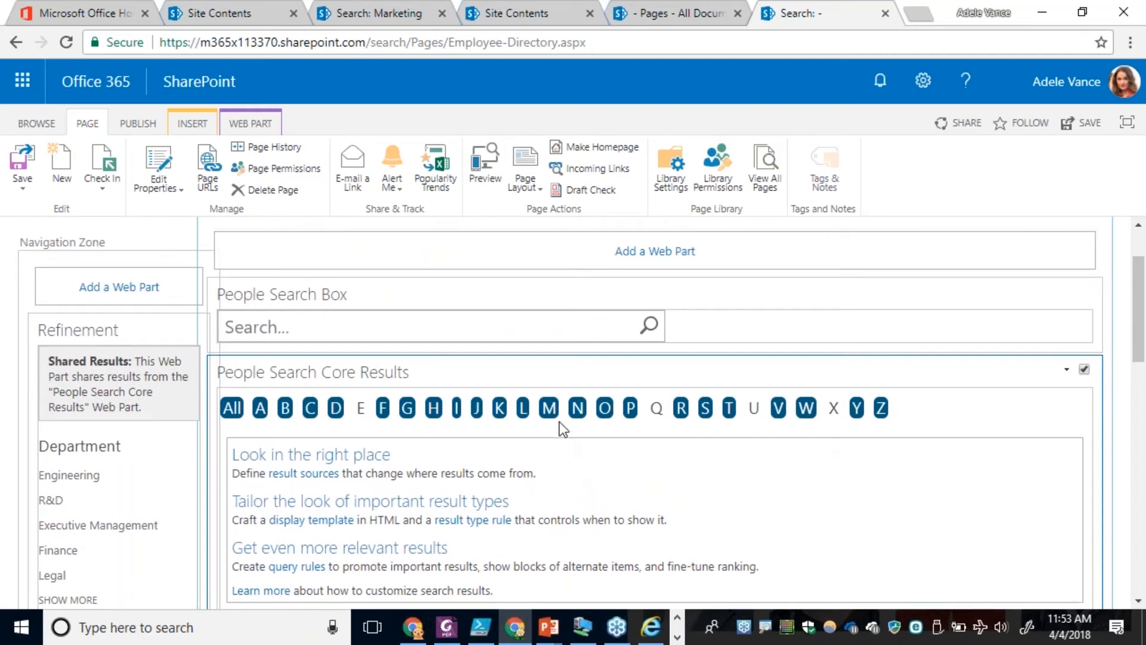
Check in the Employee Directory page with the comment "DTs Applied".
{"action": "scroll", "coordinate": [529, 278], "scroll_direction": "up", "scroll_amount": 2}
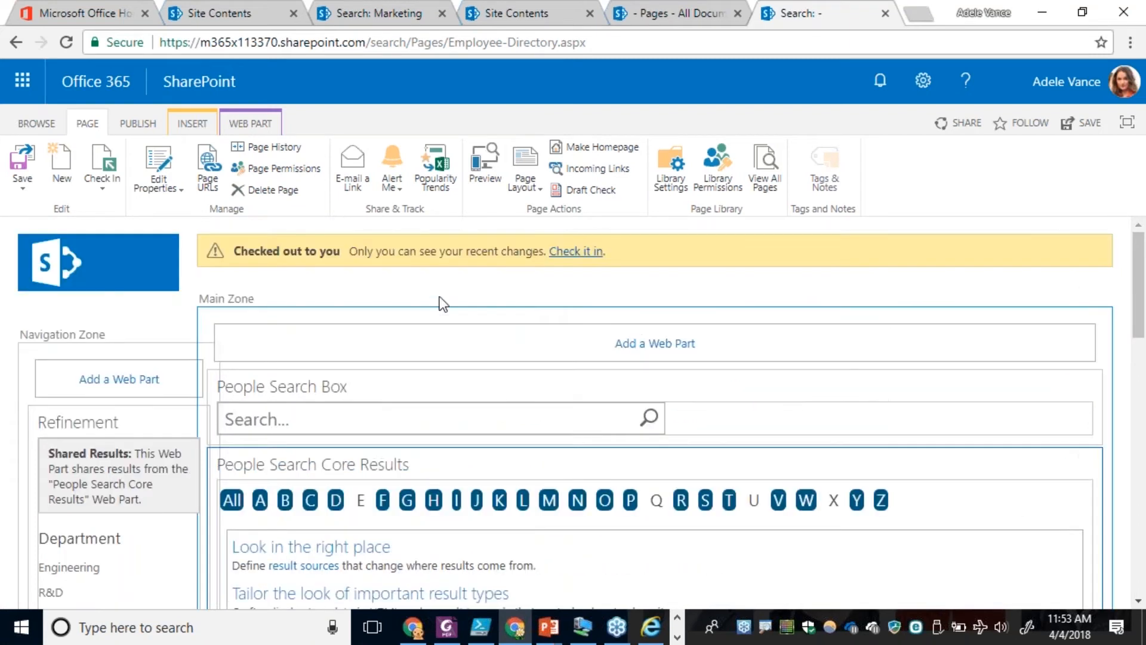
{"action": "left_click", "coordinate": [558, 252]}
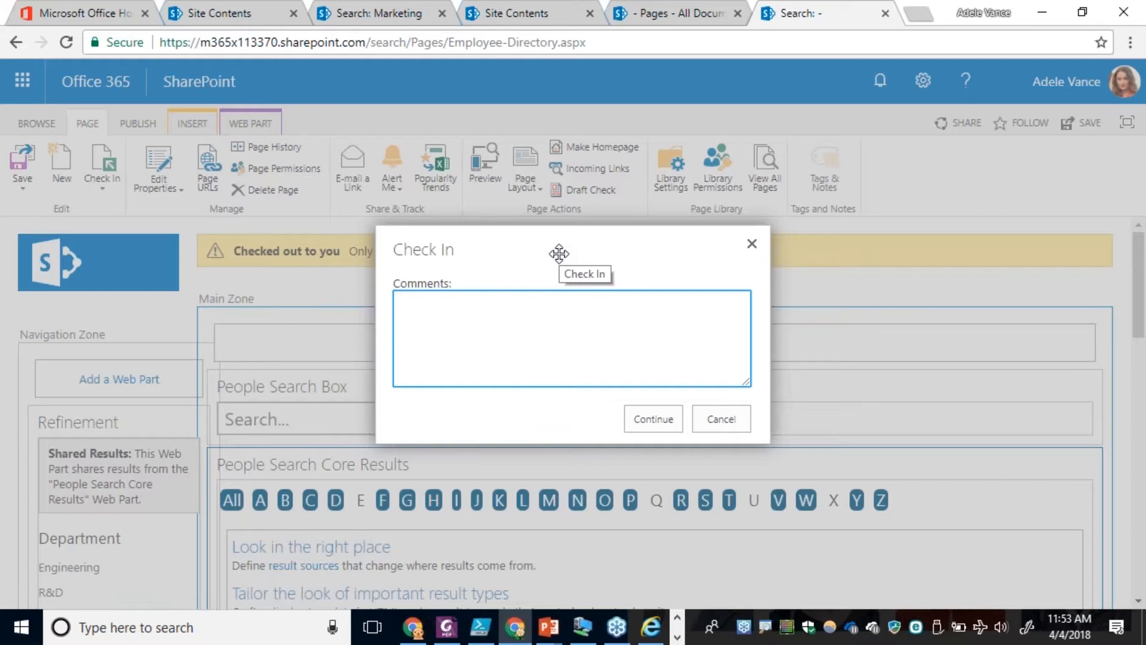
{"action": "type", "text": "DTs A"}
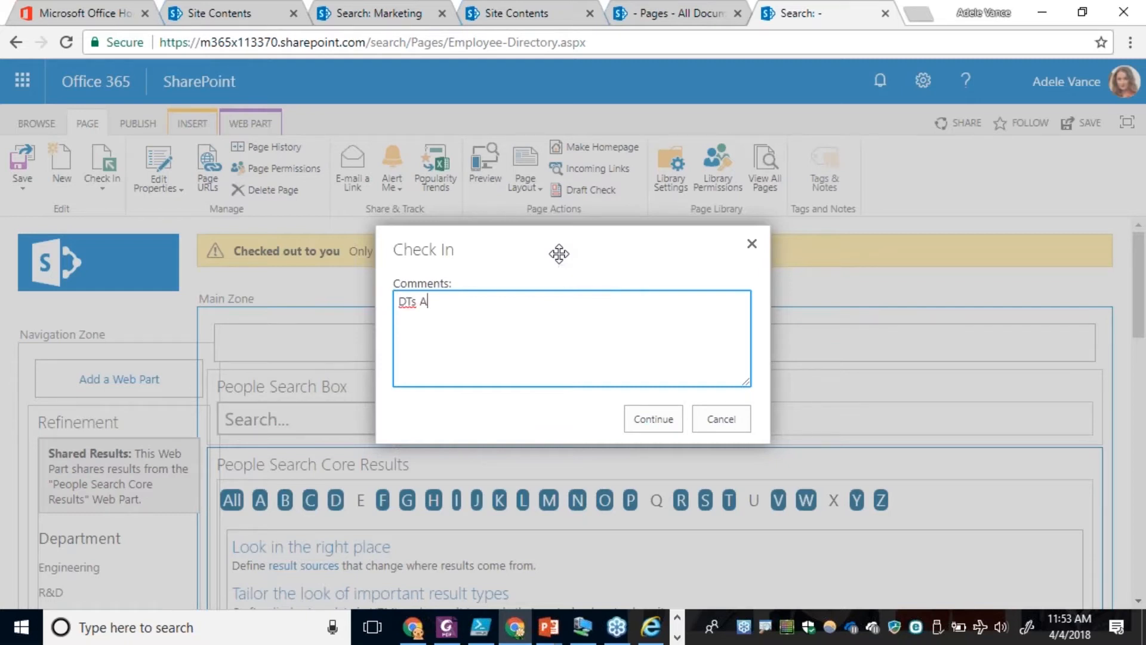
{"action": "type", "text": "pplied"}
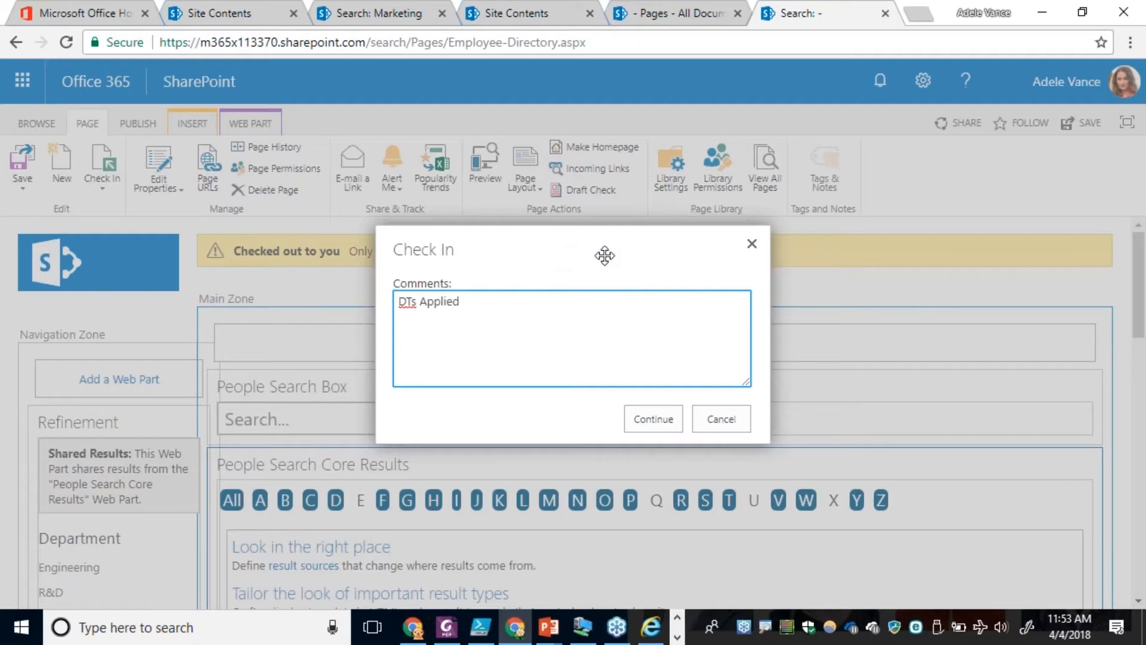
{"action": "left_click", "coordinate": [653, 419]}
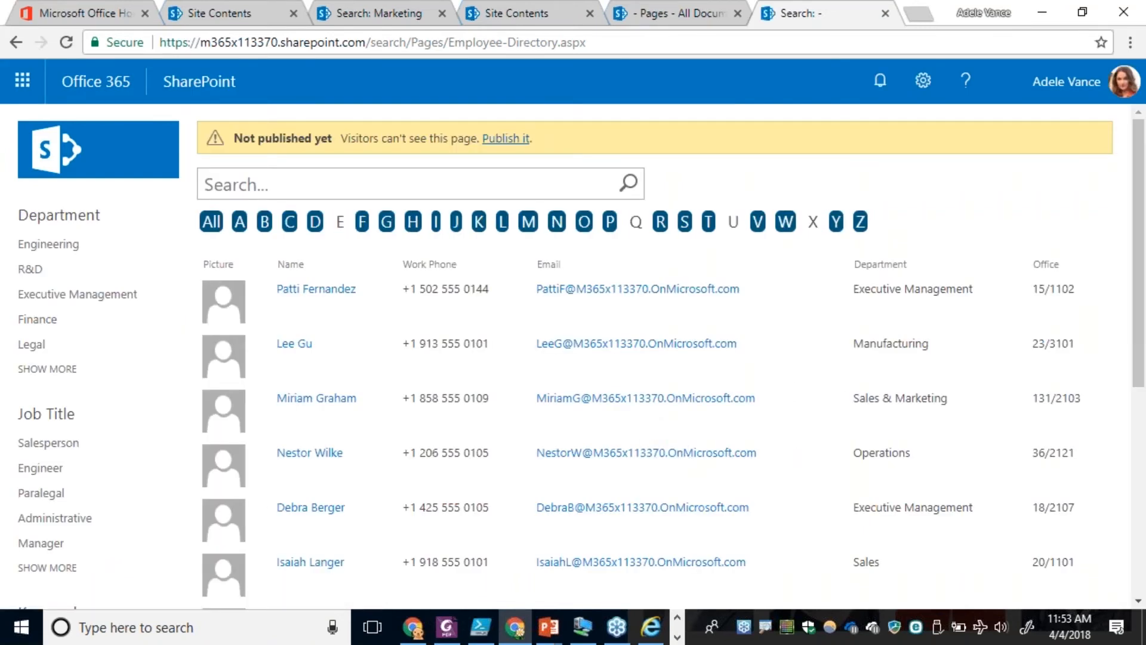
Test the directory's alphabet filter with All and the last-name initials H, L and W.
{"action": "left_click", "coordinate": [211, 225]}
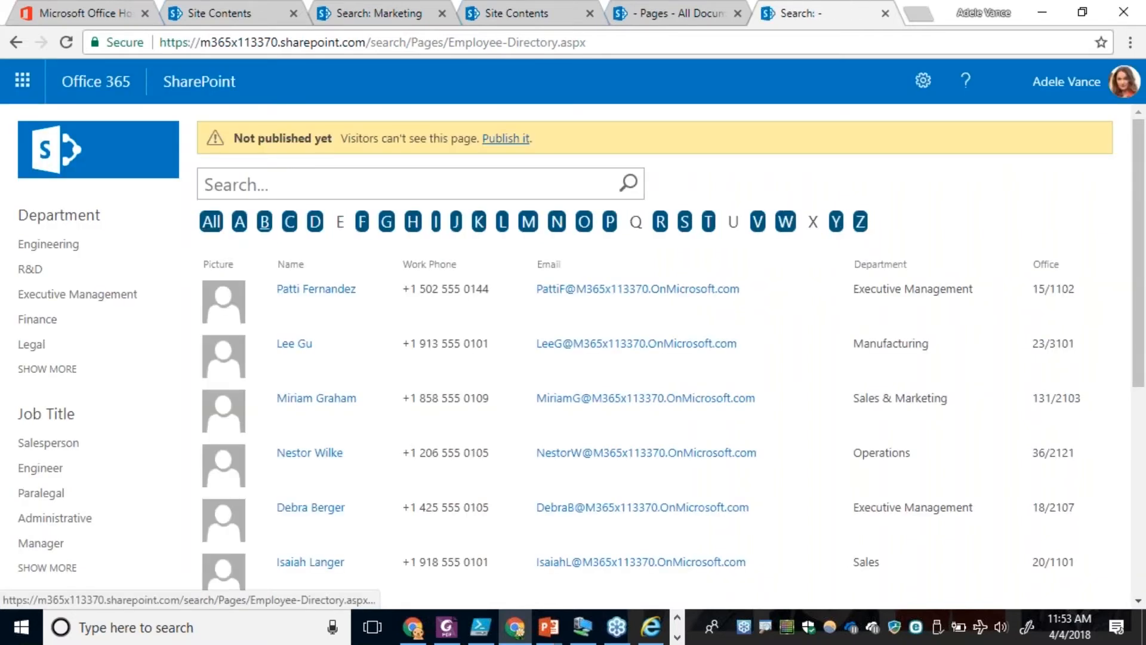
{"action": "left_click", "coordinate": [412, 226]}
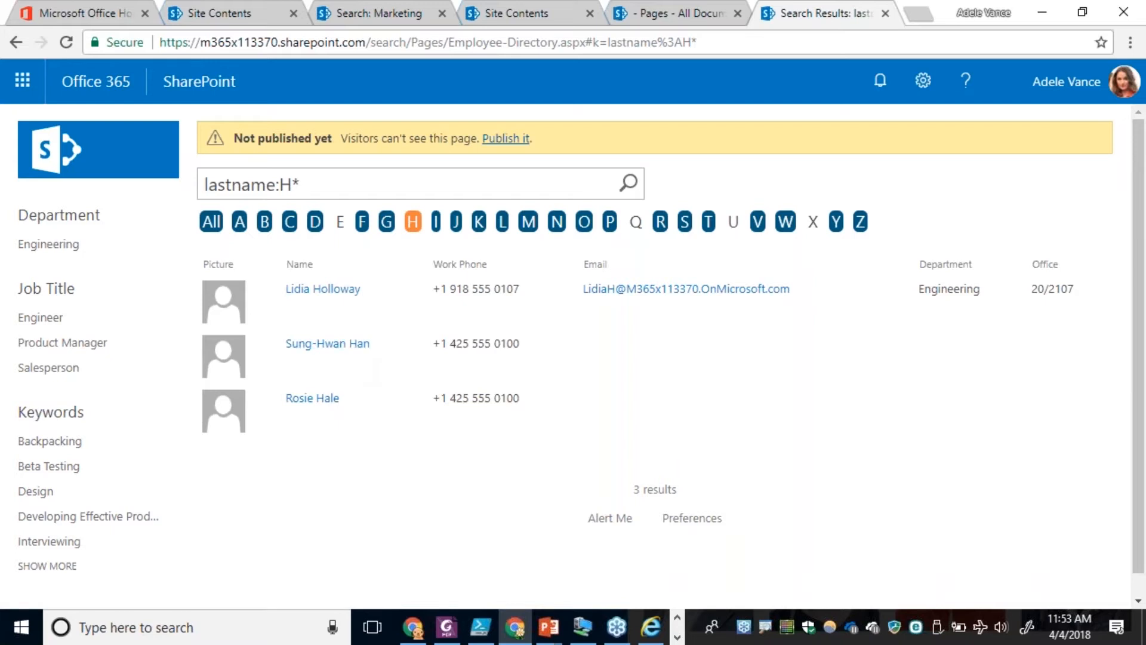
{"action": "left_click", "coordinate": [502, 225]}
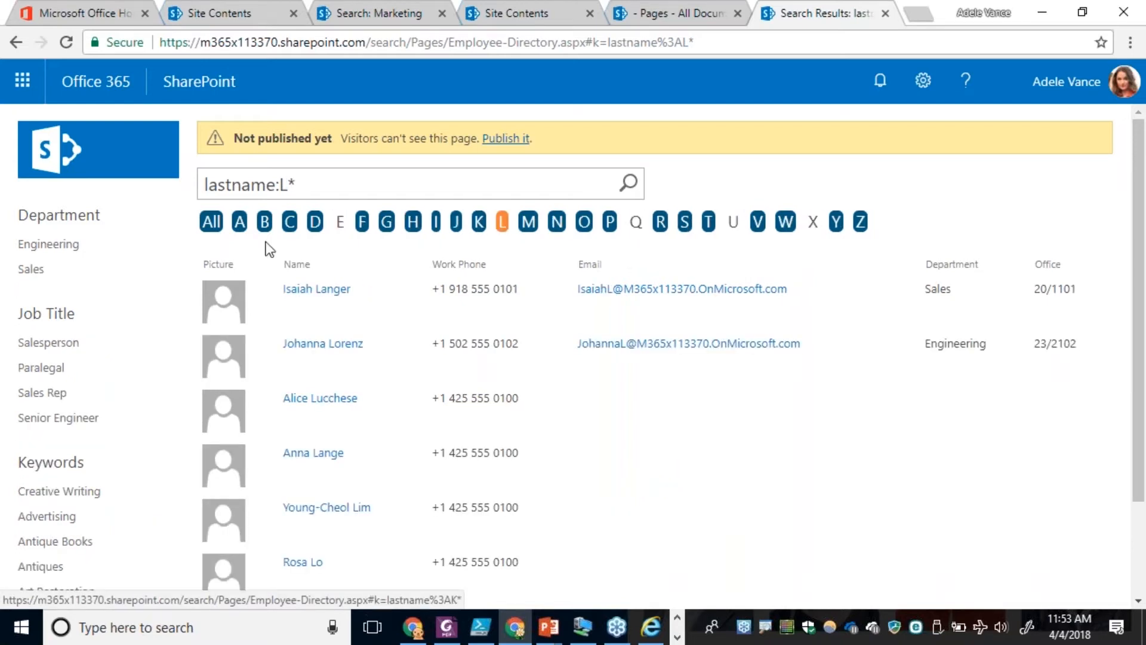
{"action": "left_click", "coordinate": [299, 186]}
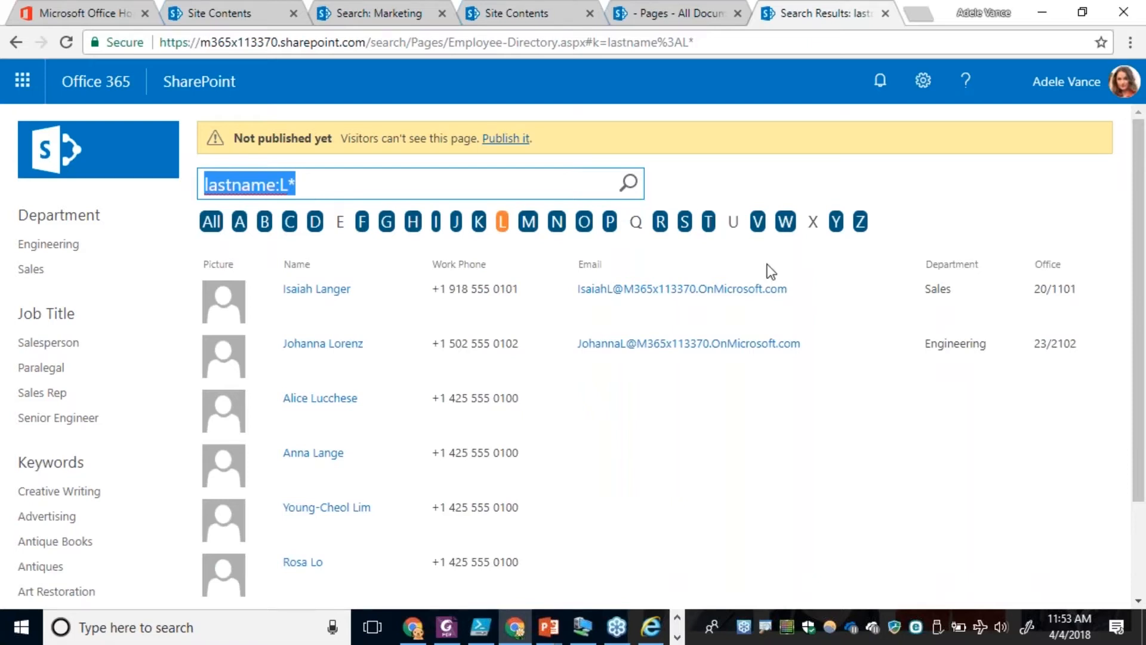
{"action": "left_click", "coordinate": [784, 223]}
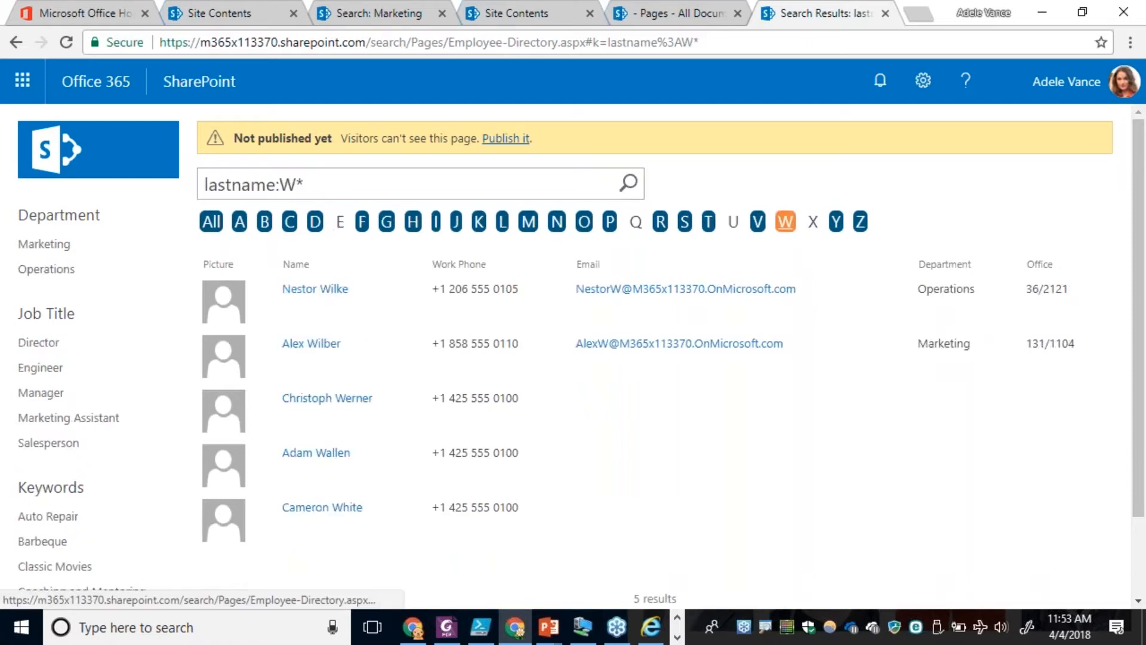
Search the employee directory for "Marketing" in place of the last-name filter.
{"action": "left_click_drag", "start_coordinate": [314, 186], "coordinate": [155, 172]}
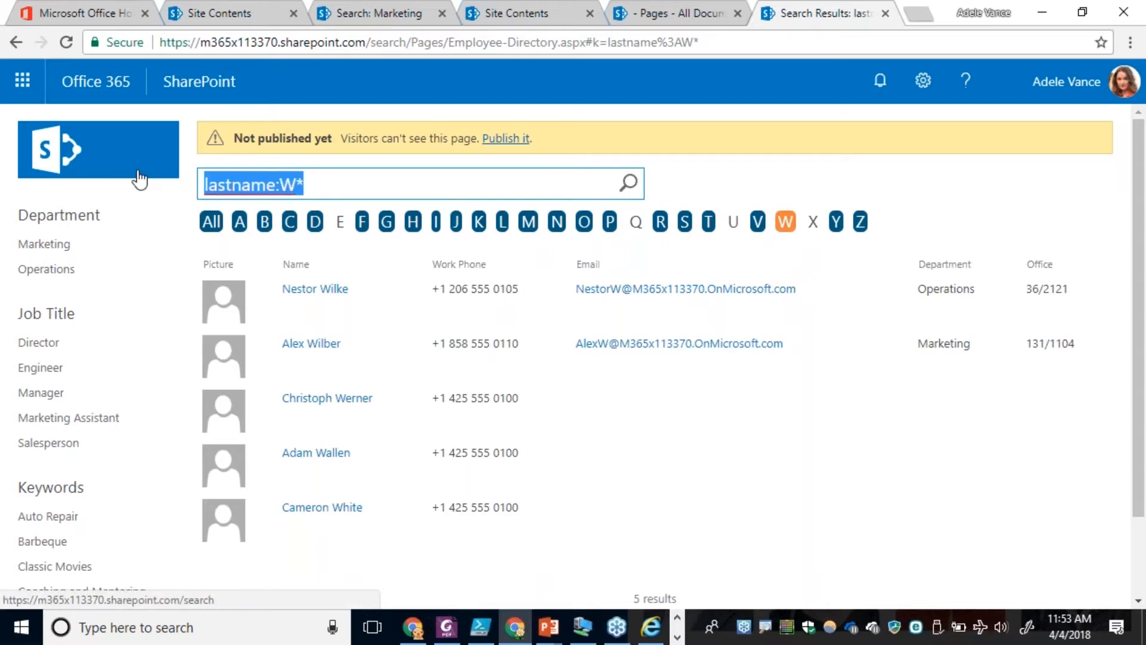
{"action": "type", "text": "Marketing"}
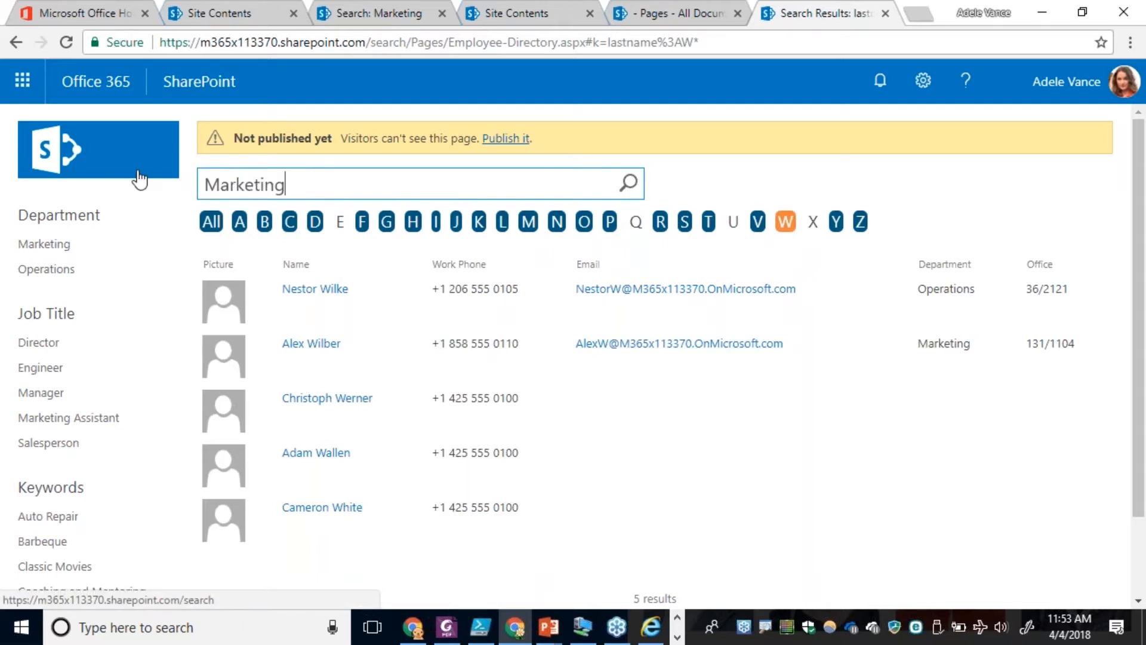
{"action": "key", "text": "Return"}
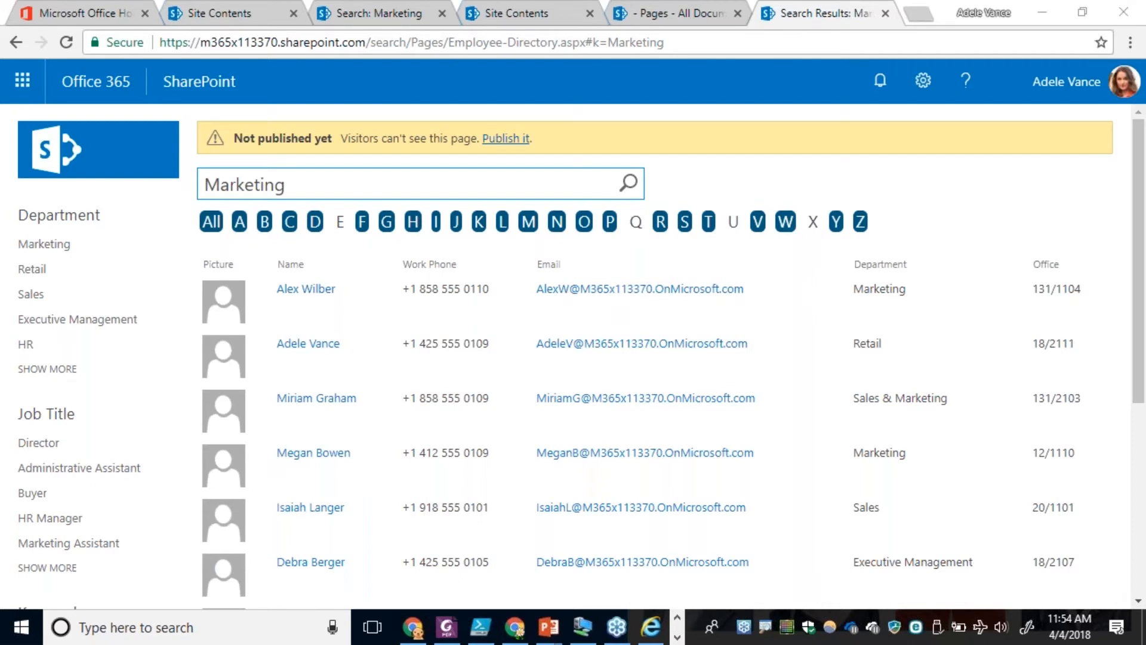
Switch to File Explorer, open Item_Person_Table.html for editing in Notepad++ and examine its table header column definitions.
{"action": "key", "text": "alt+Tab"}
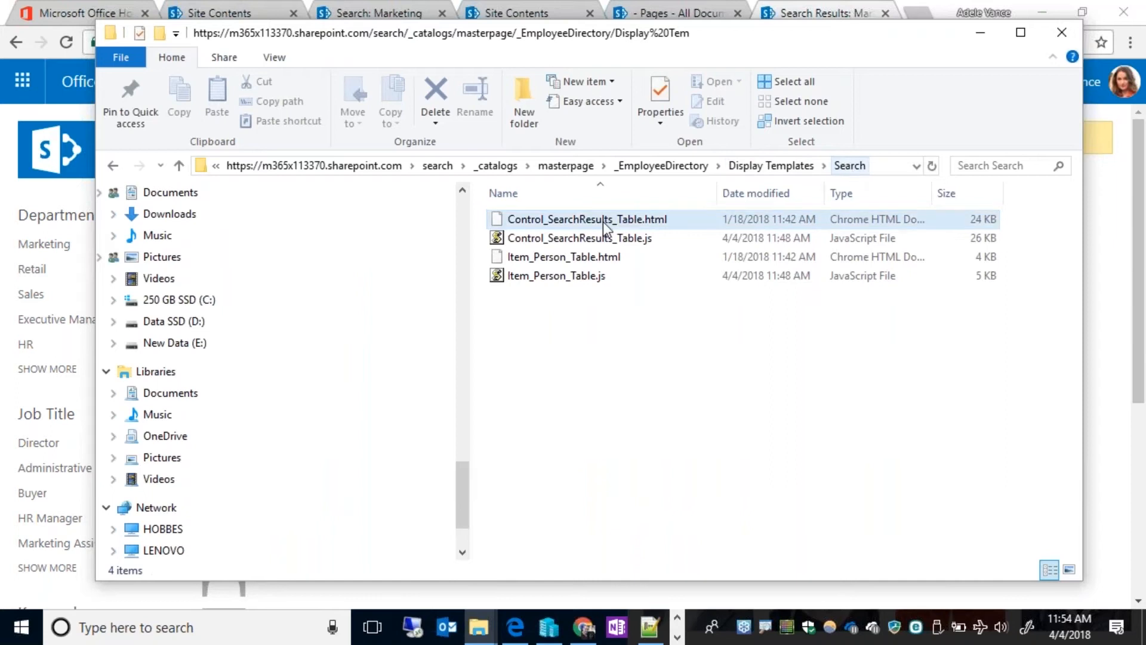
{"action": "left_click", "coordinate": [533, 278]}
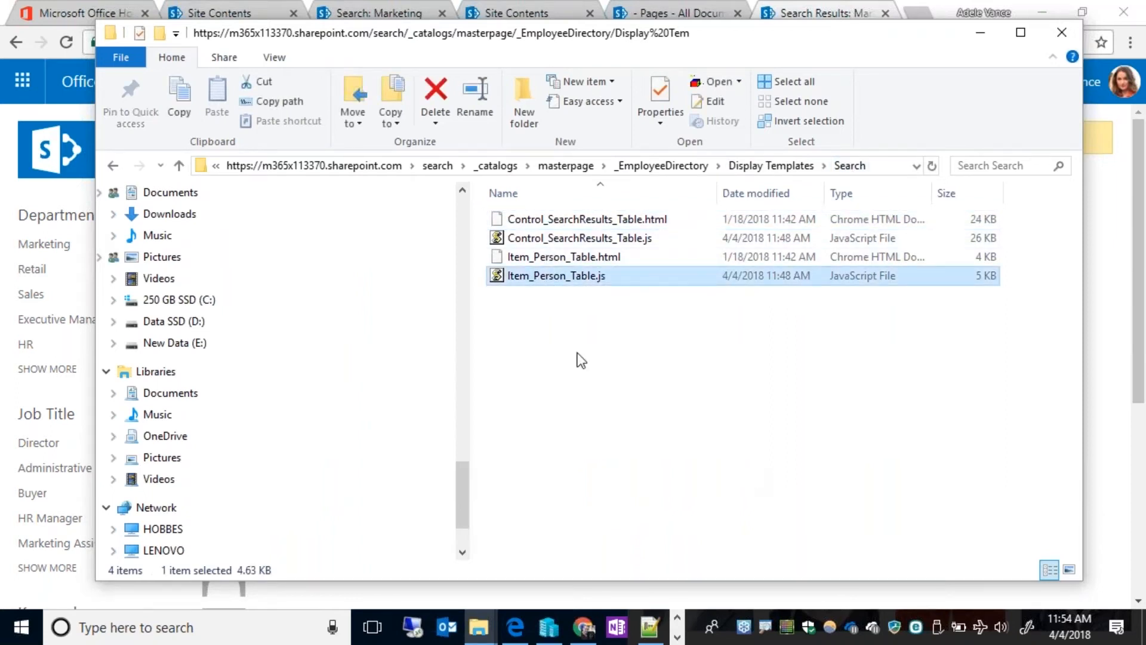
{"action": "right_click", "coordinate": [549, 282]}
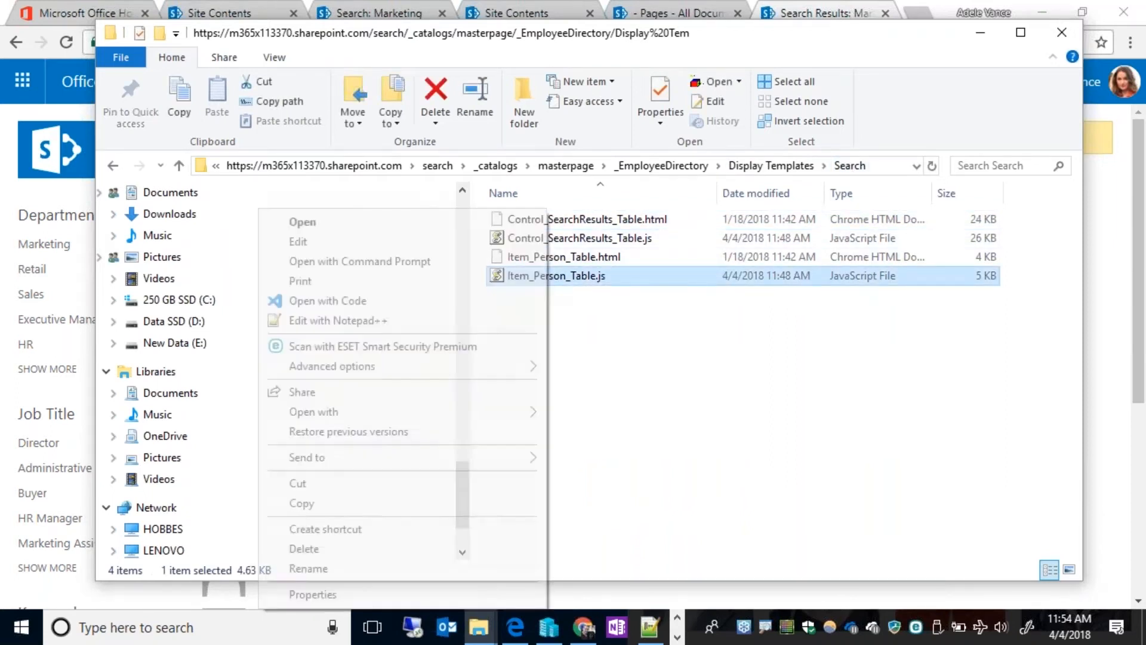
{"action": "left_click", "coordinate": [621, 257]}
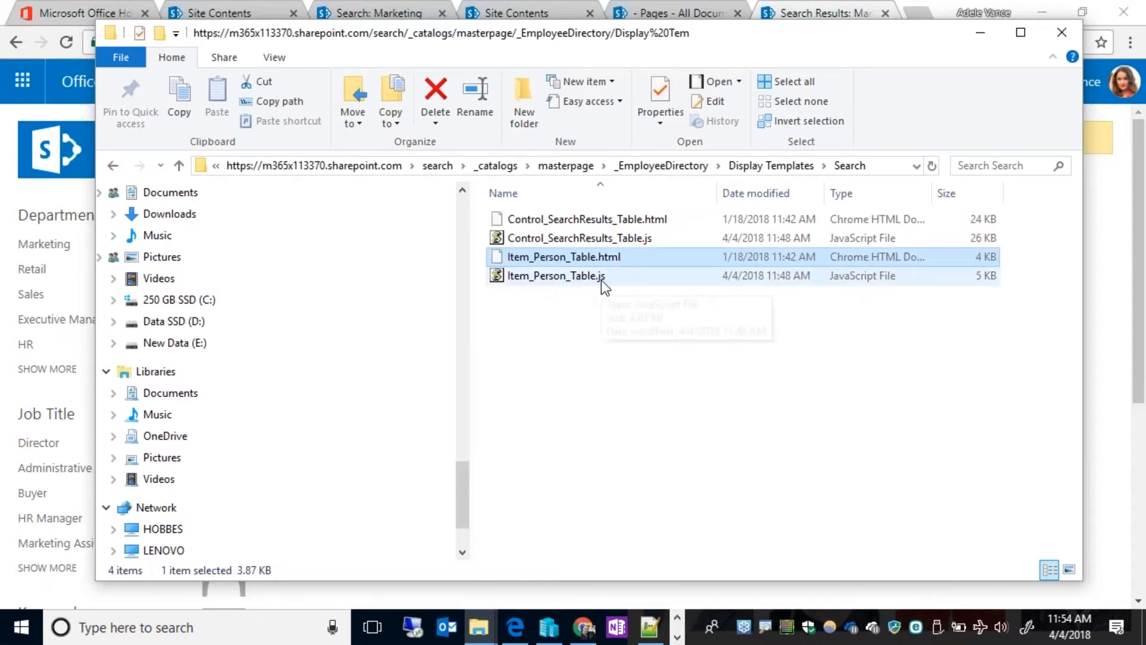
{"action": "right_click", "coordinate": [541, 258]}
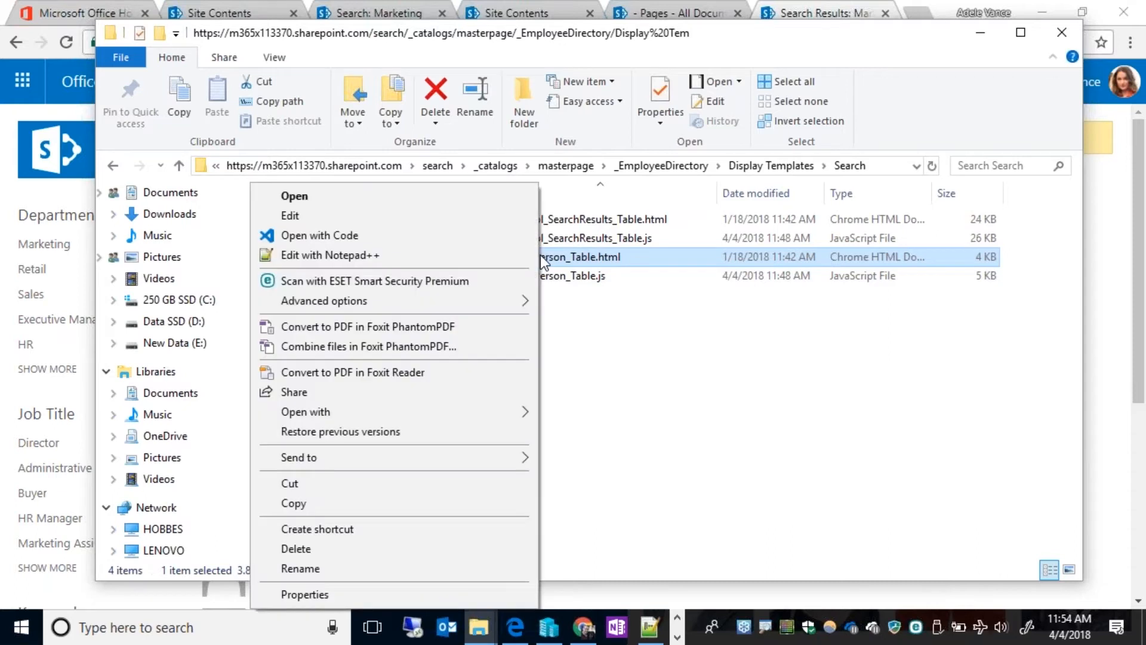
{"action": "left_click", "coordinate": [360, 255]}
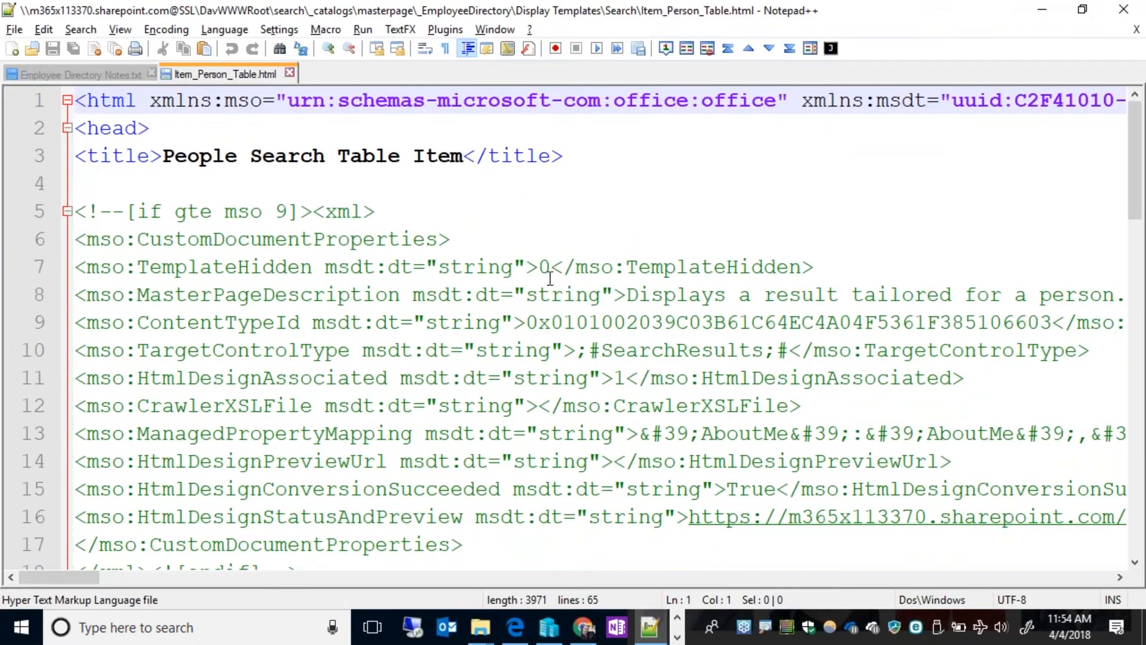
{"action": "scroll", "coordinate": [549, 279], "scroll_direction": "down", "scroll_amount": 9}
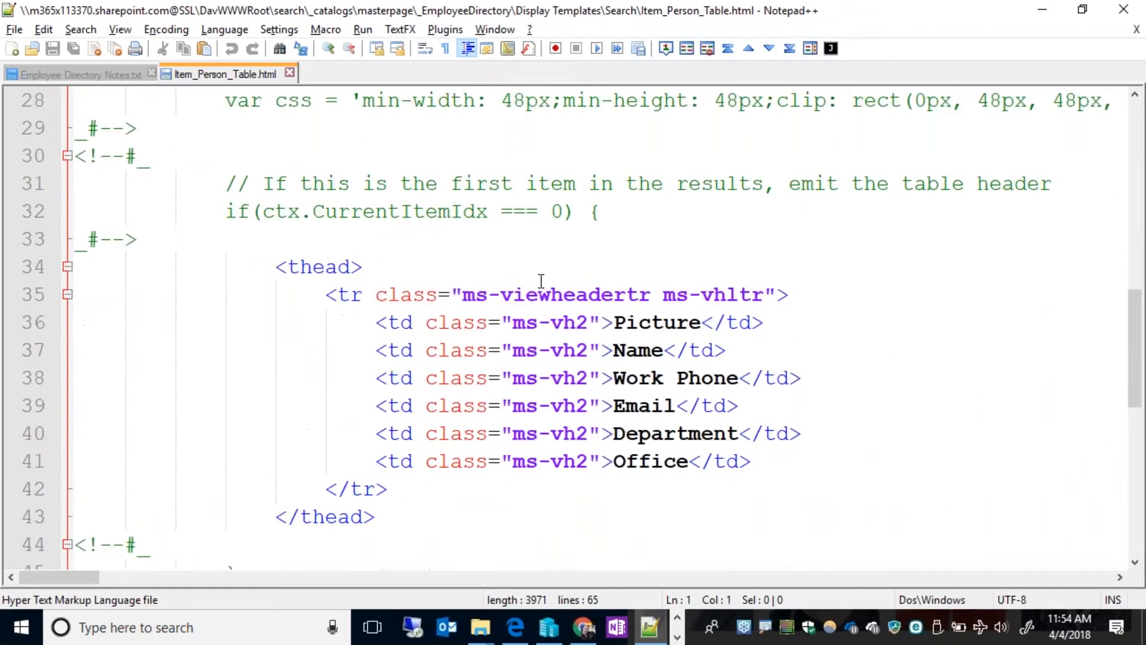
{"action": "scroll", "coordinate": [541, 281], "scroll_direction": "down", "scroll_amount": 1}
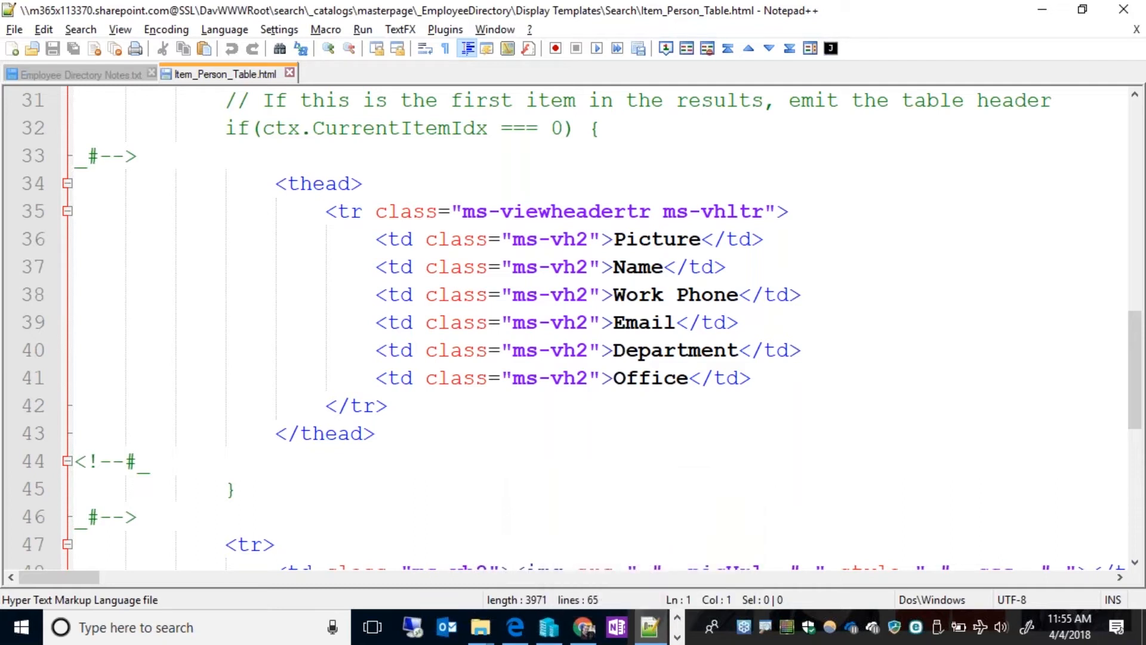
Switch to the SharePoint admin center browser window, dismiss its meeting reminders and maximize the window.
{"action": "left_click", "coordinate": [676, 637]}
{"action": "left_click", "coordinate": [413, 626]}
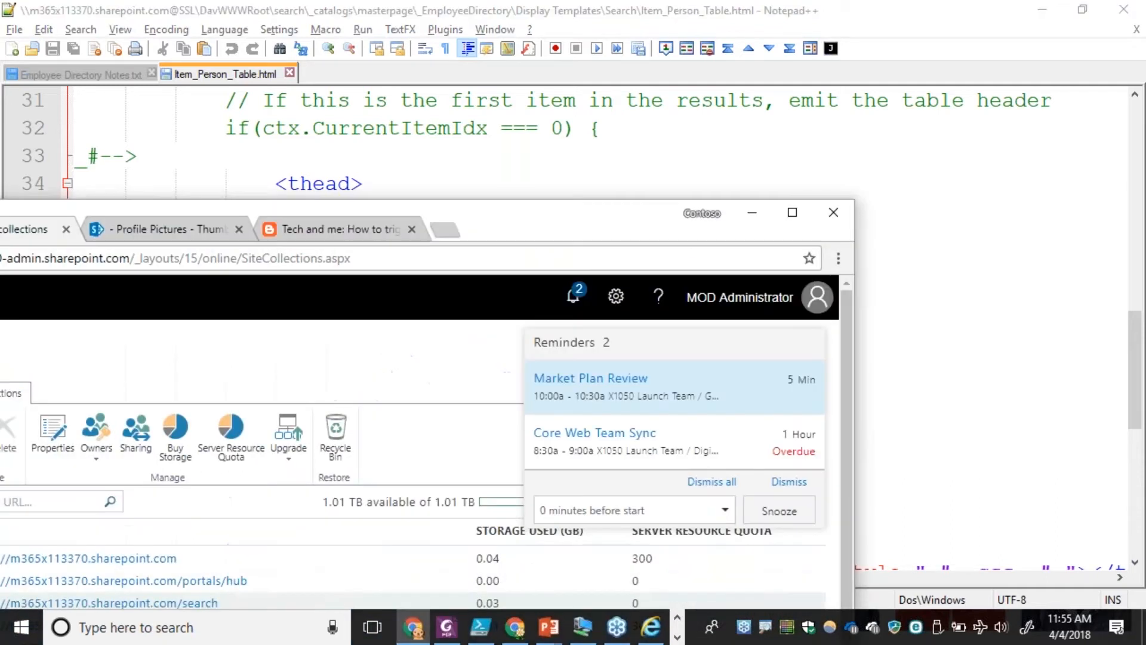
{"action": "double_click", "coordinate": [557, 216]}
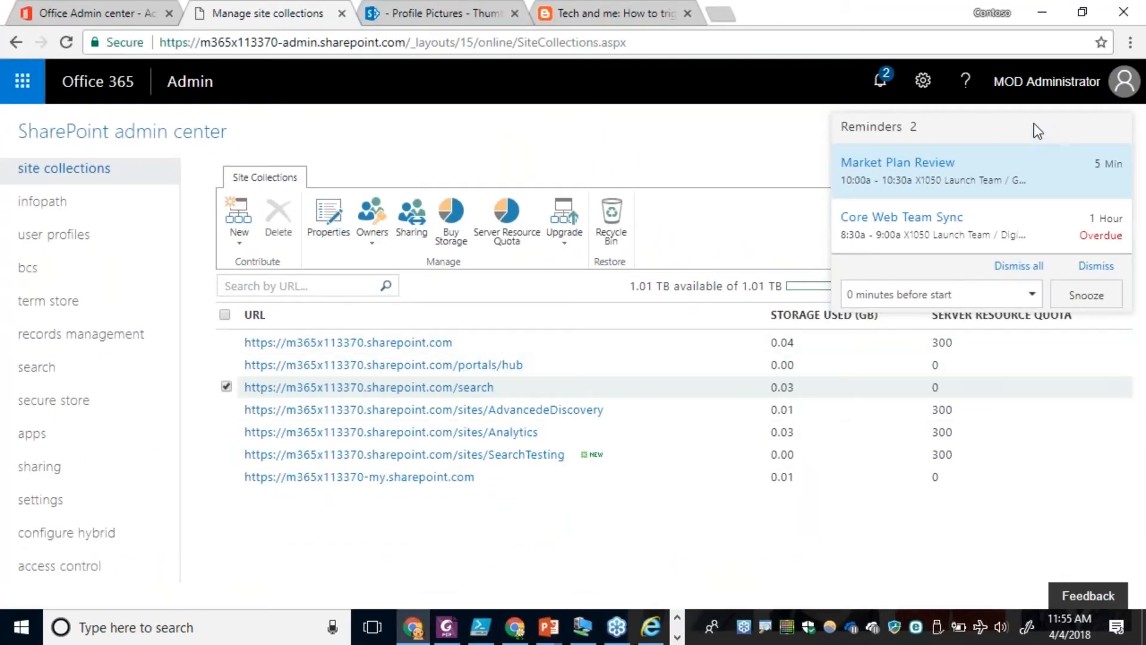
{"action": "double_click", "coordinate": [914, 13]}
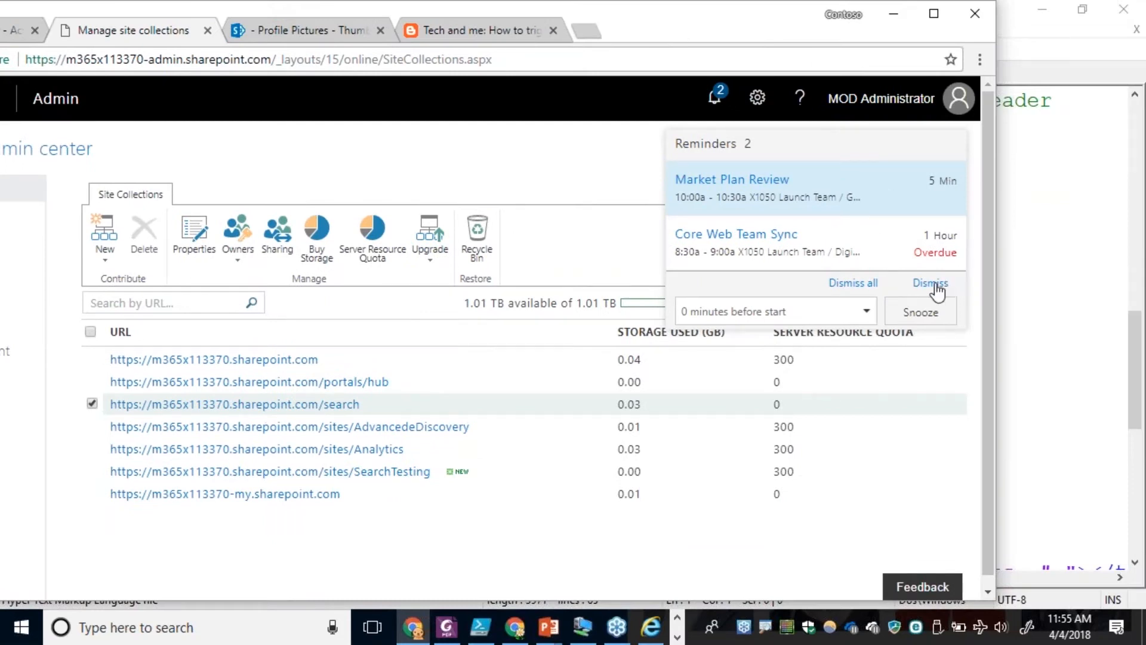
{"action": "left_click", "coordinate": [867, 288]}
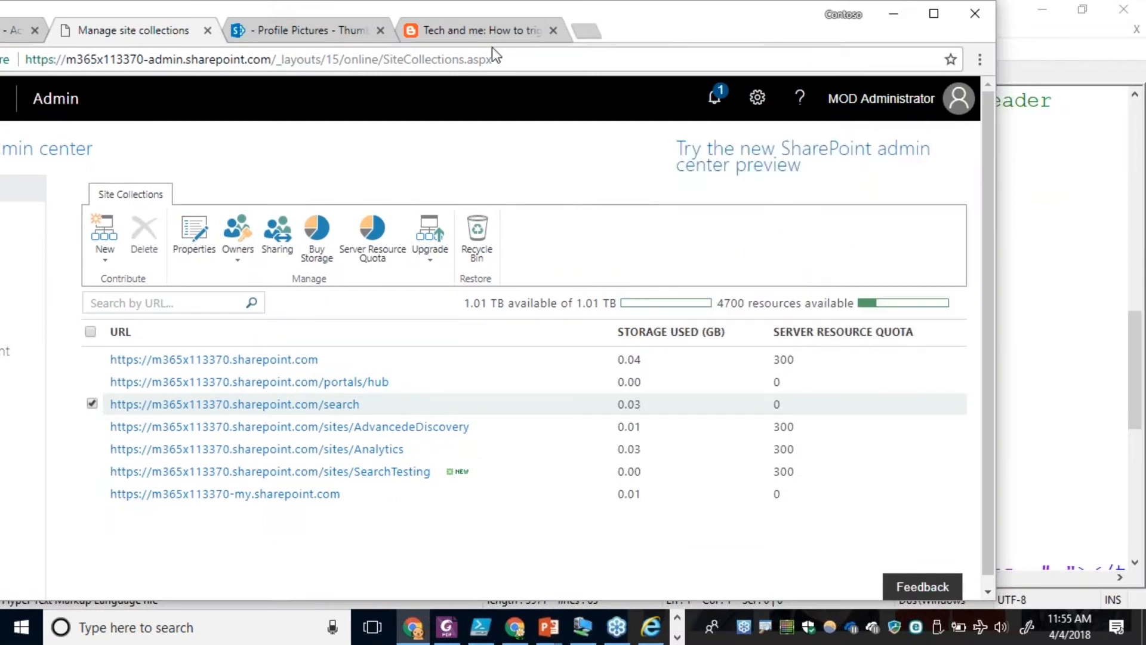
{"action": "double_click", "coordinate": [664, 22]}
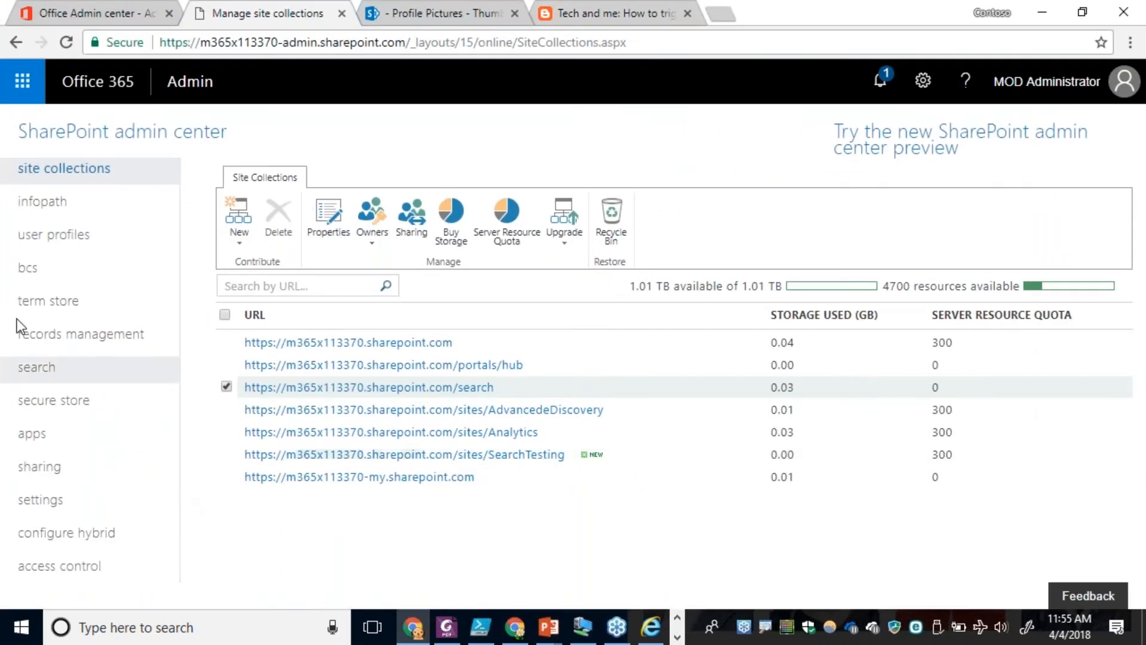
Open the user profile properties list from the admin center's user profiles and examine it through to the custom properties.
{"action": "left_click", "coordinate": [41, 237]}
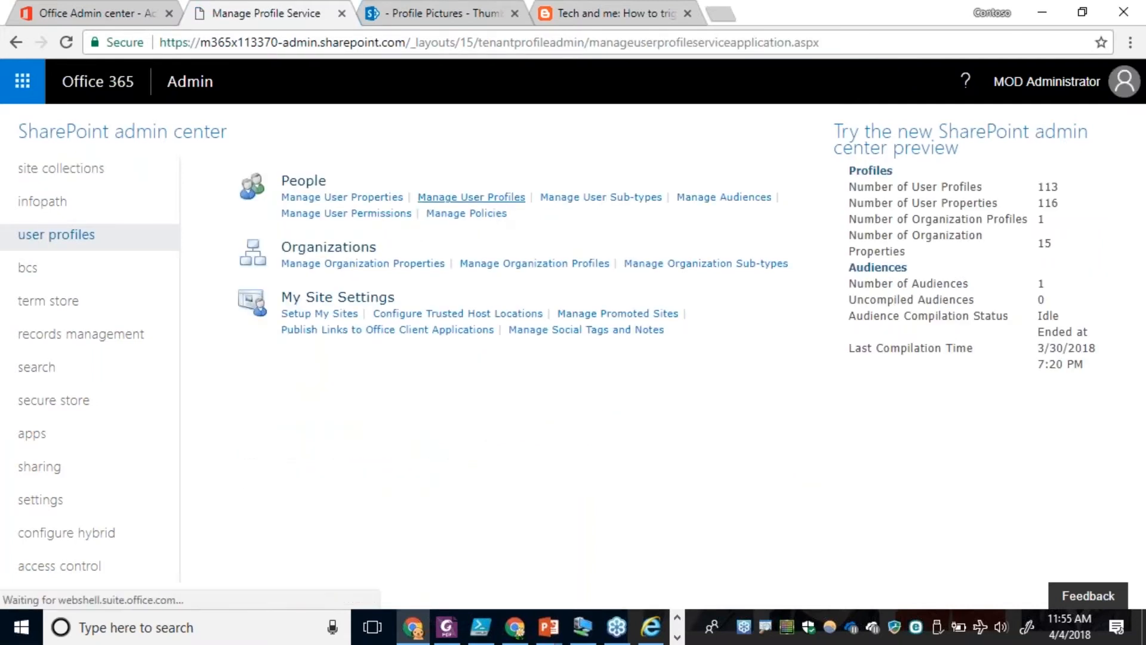
{"action": "left_click", "coordinate": [386, 203]}
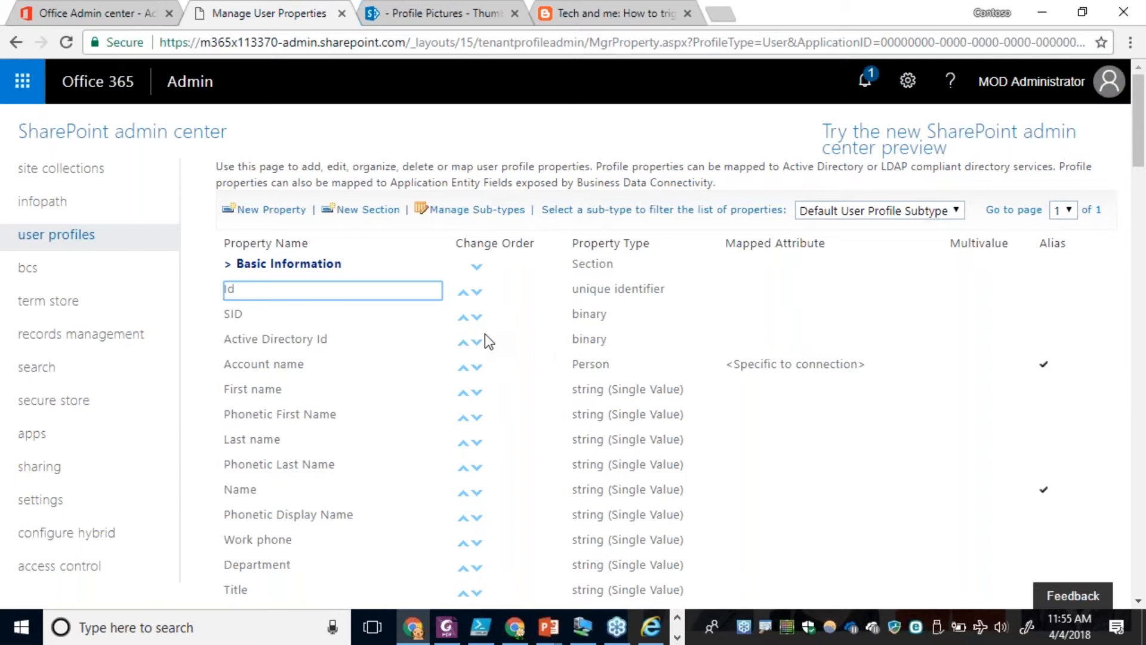
{"action": "scroll", "coordinate": [484, 346], "scroll_direction": "down", "scroll_amount": 20}
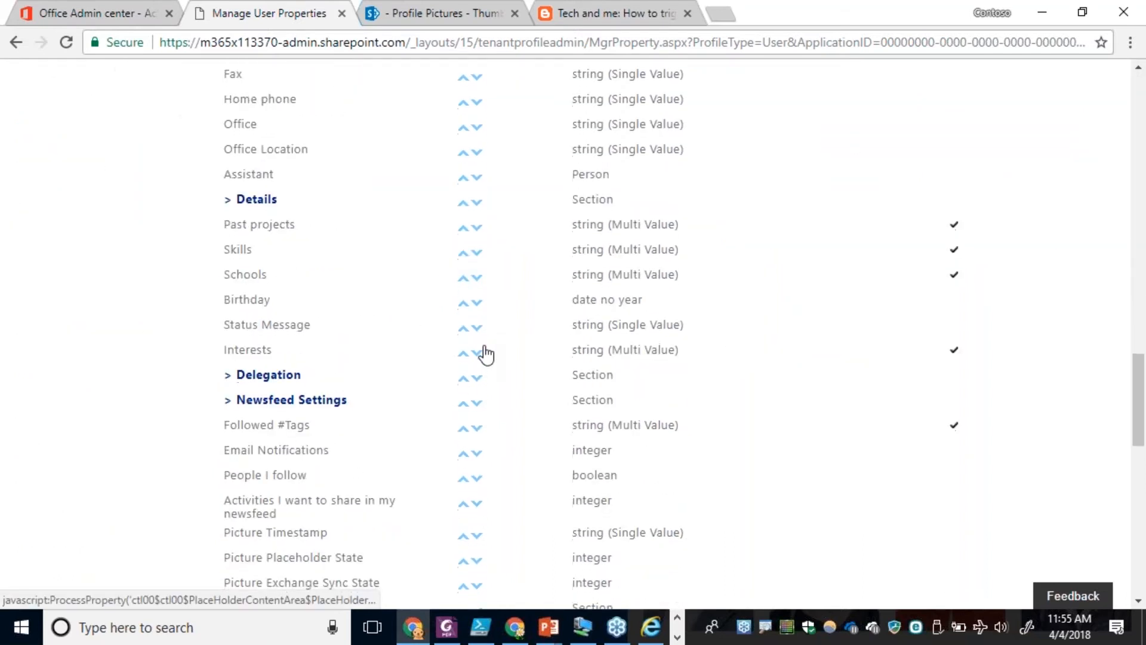
{"action": "scroll", "coordinate": [481, 346], "scroll_direction": "down", "scroll_amount": 3}
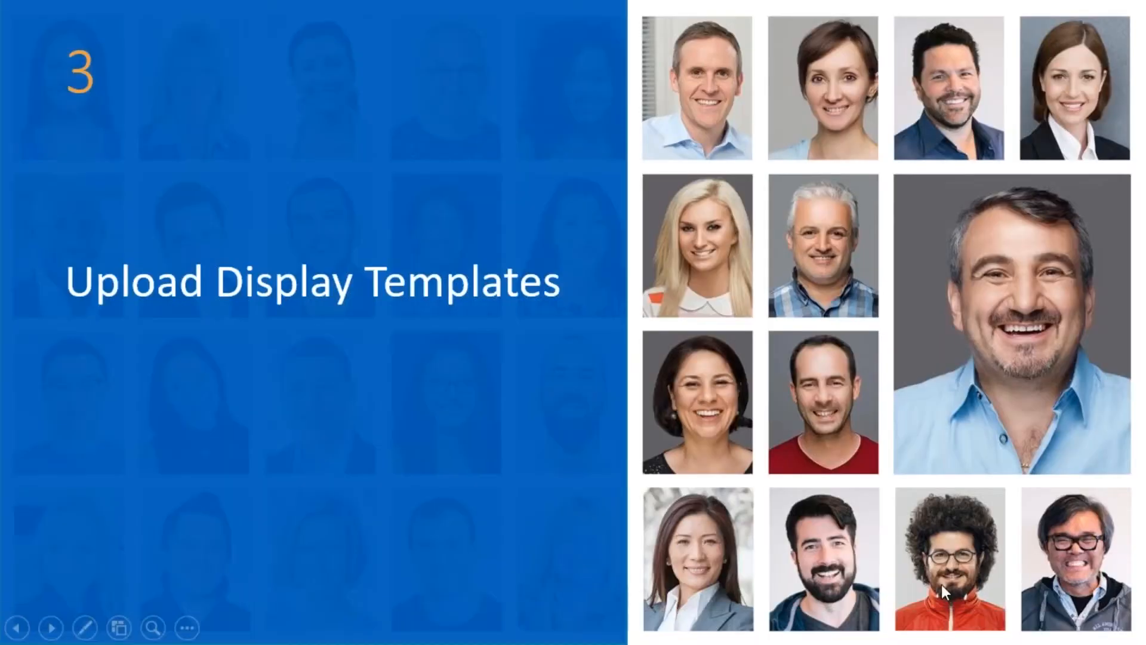
{"action": "left_click", "coordinate": [940, 585]}
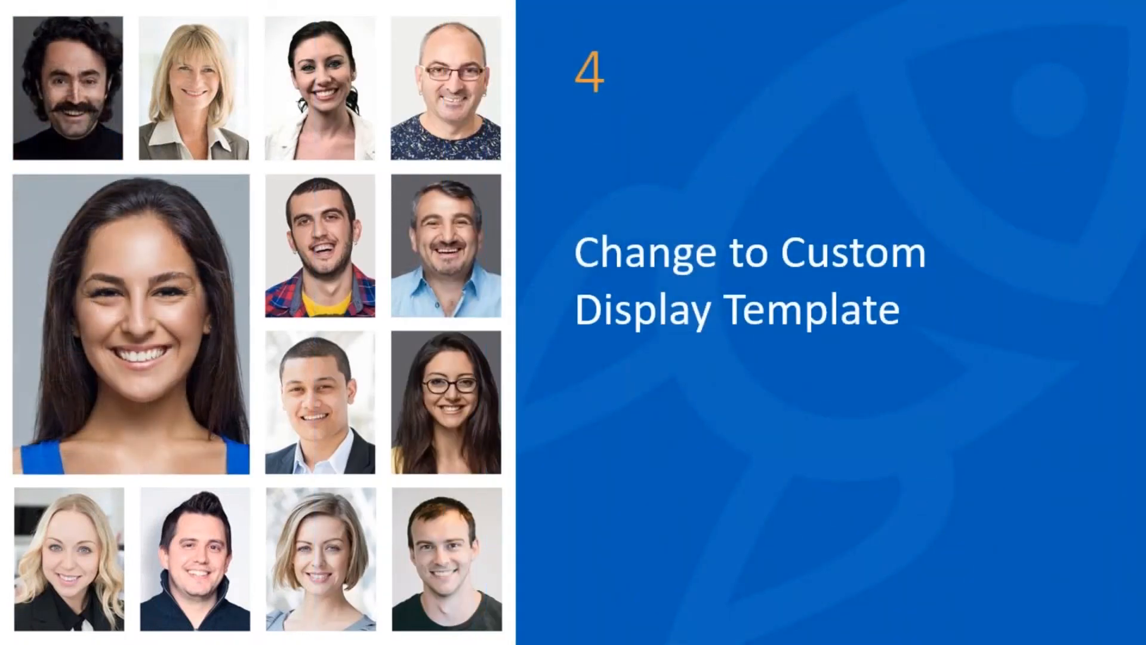
{"action": "key", "text": "Right"}
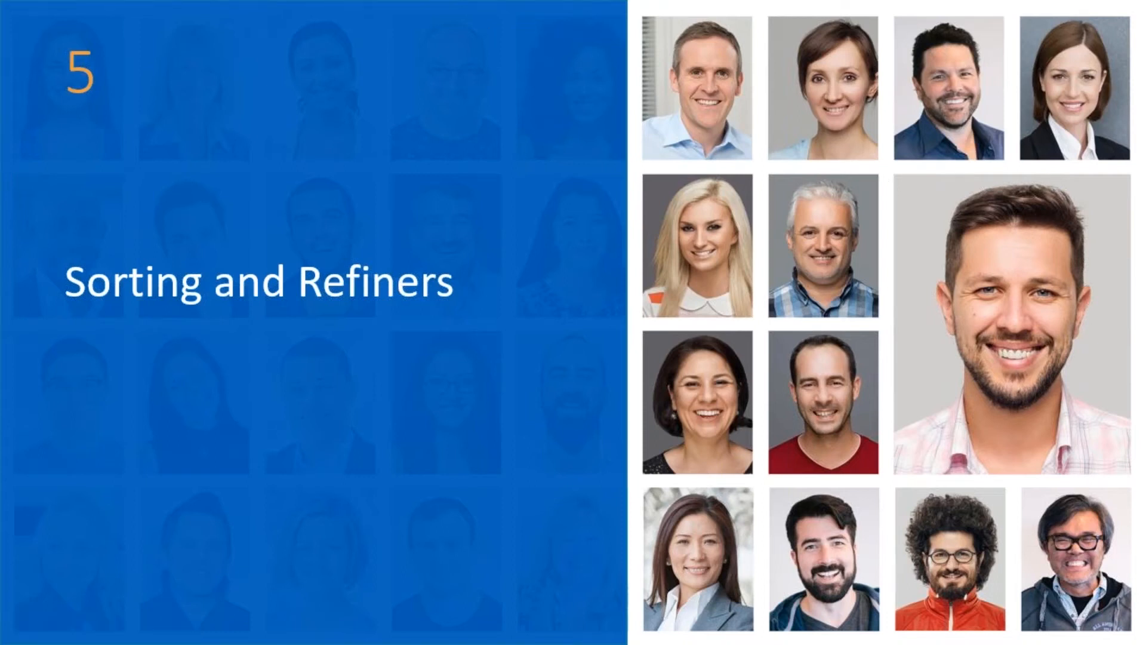
{"action": "key", "text": "alt+Tab"}
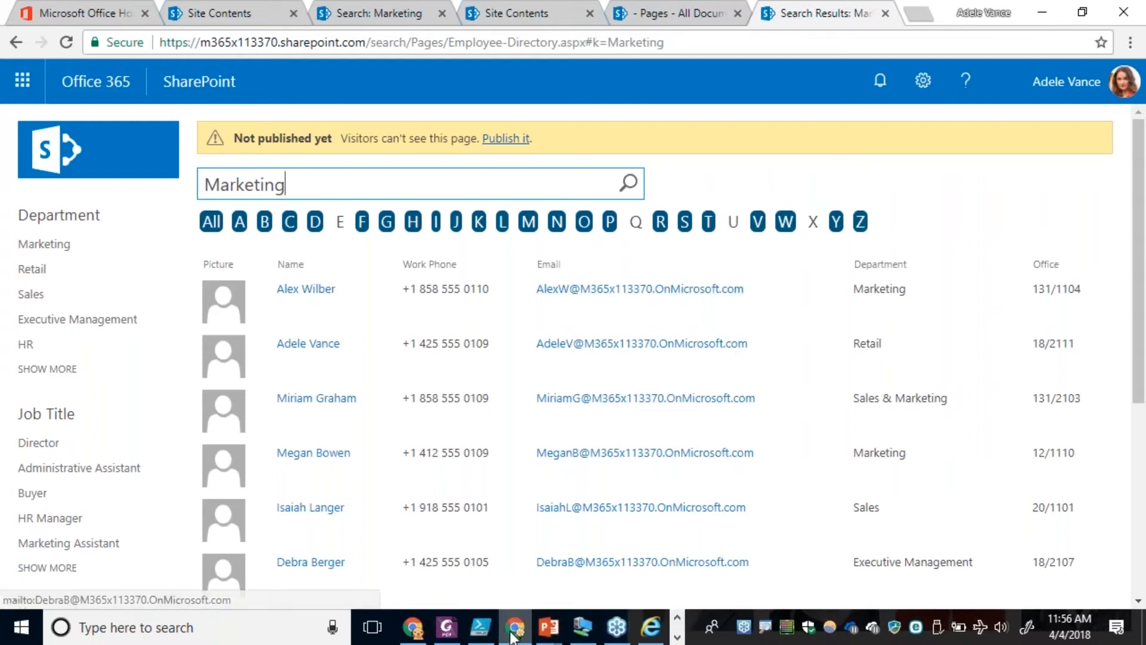
{"action": "left_click", "coordinate": [413, 627]}
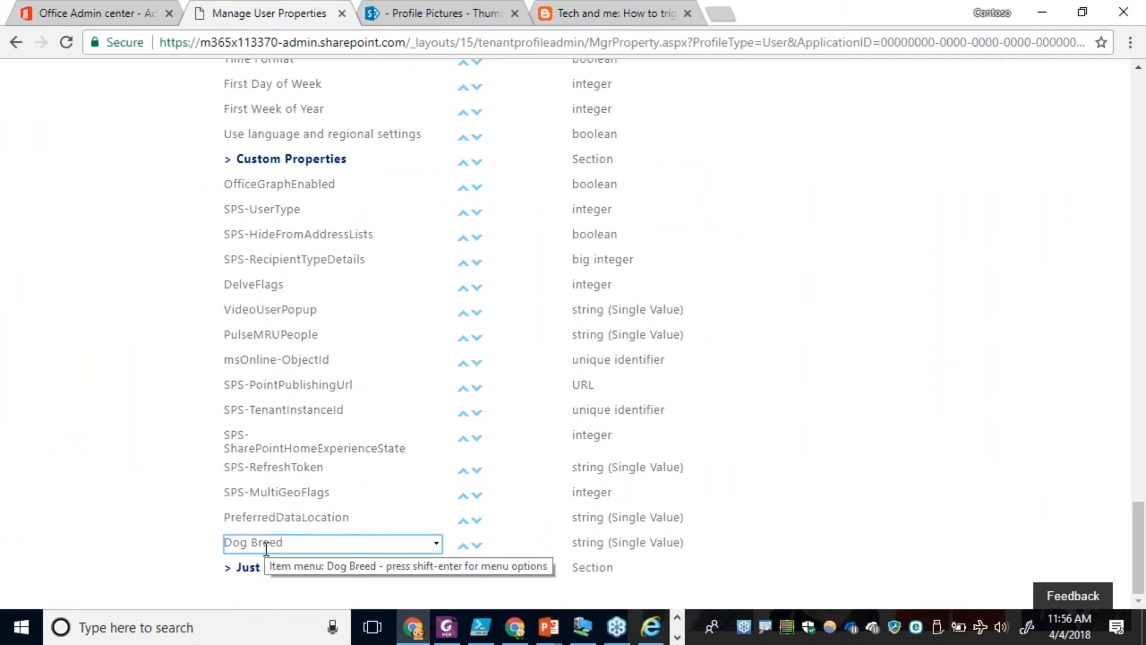
Open the crawled properties of the search schema from search administration and filter them for "breed".
{"action": "scroll", "coordinate": [89, 278], "scroll_direction": "up", "scroll_amount": 20}
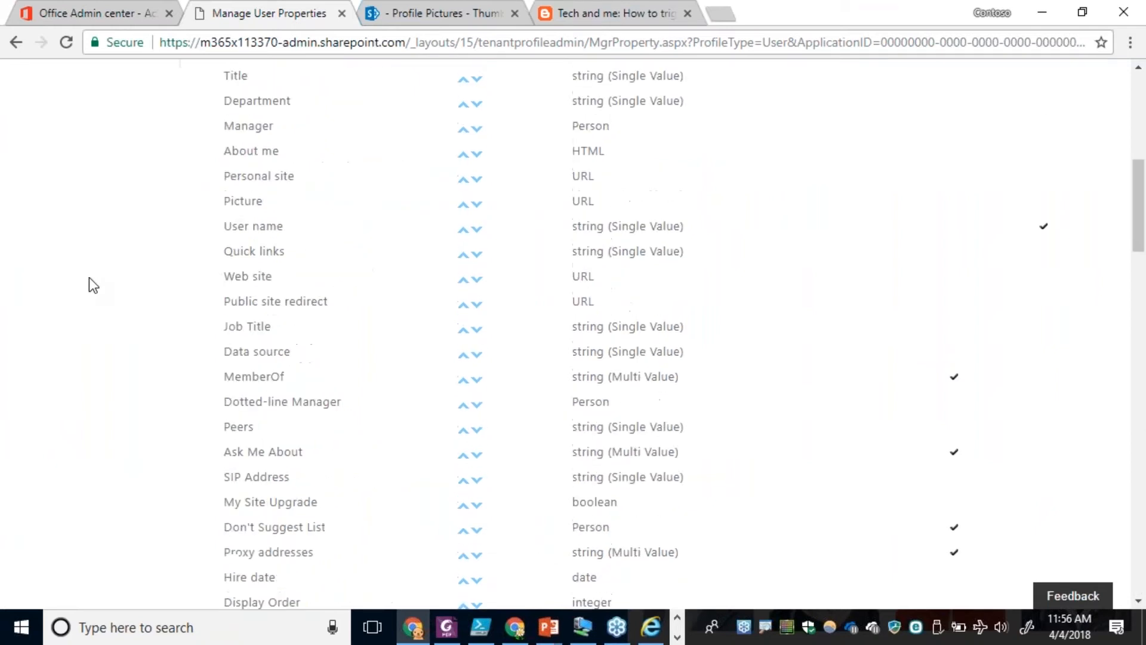
{"action": "scroll", "coordinate": [88, 279], "scroll_direction": "up", "scroll_amount": 8}
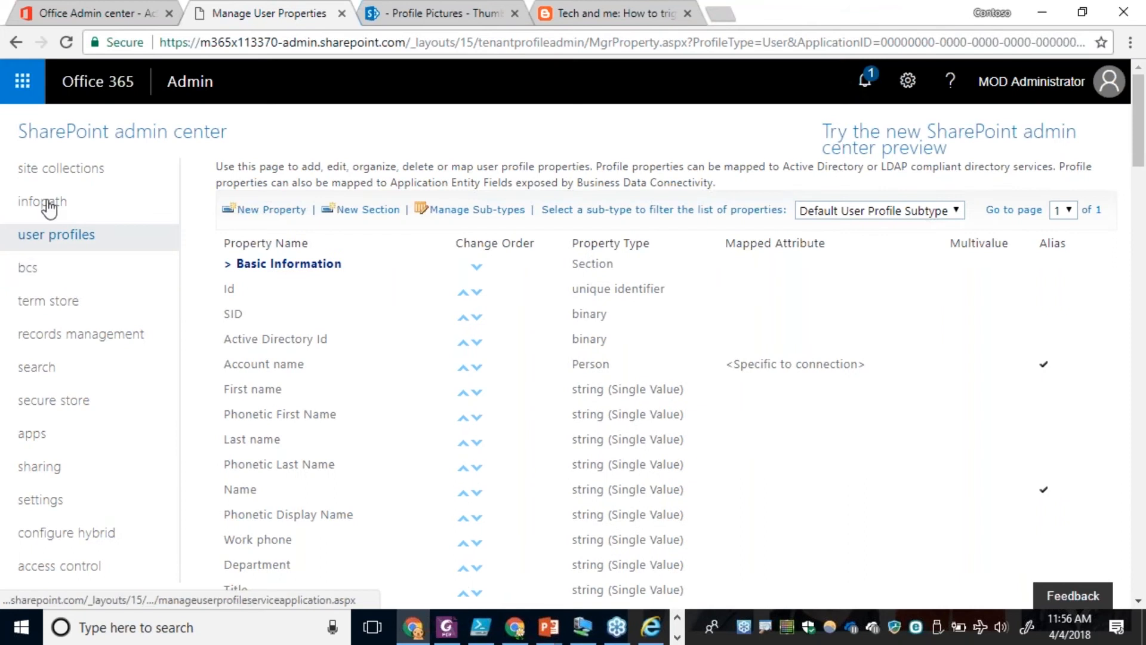
{"action": "left_click", "coordinate": [36, 369]}
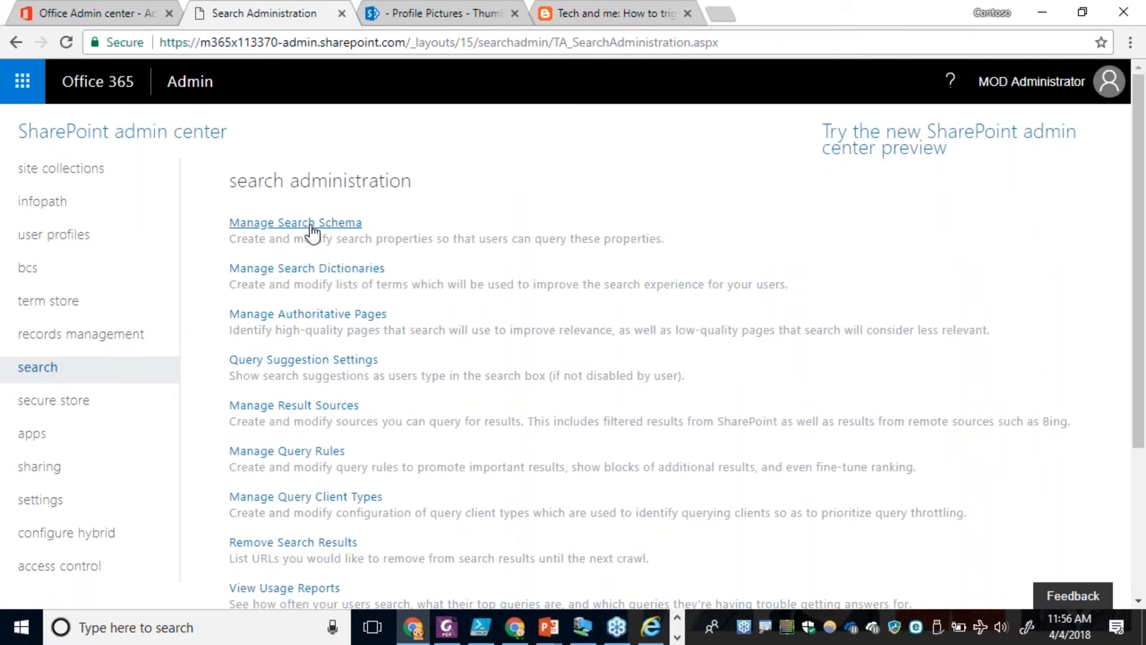
{"action": "left_click", "coordinate": [311, 225]}
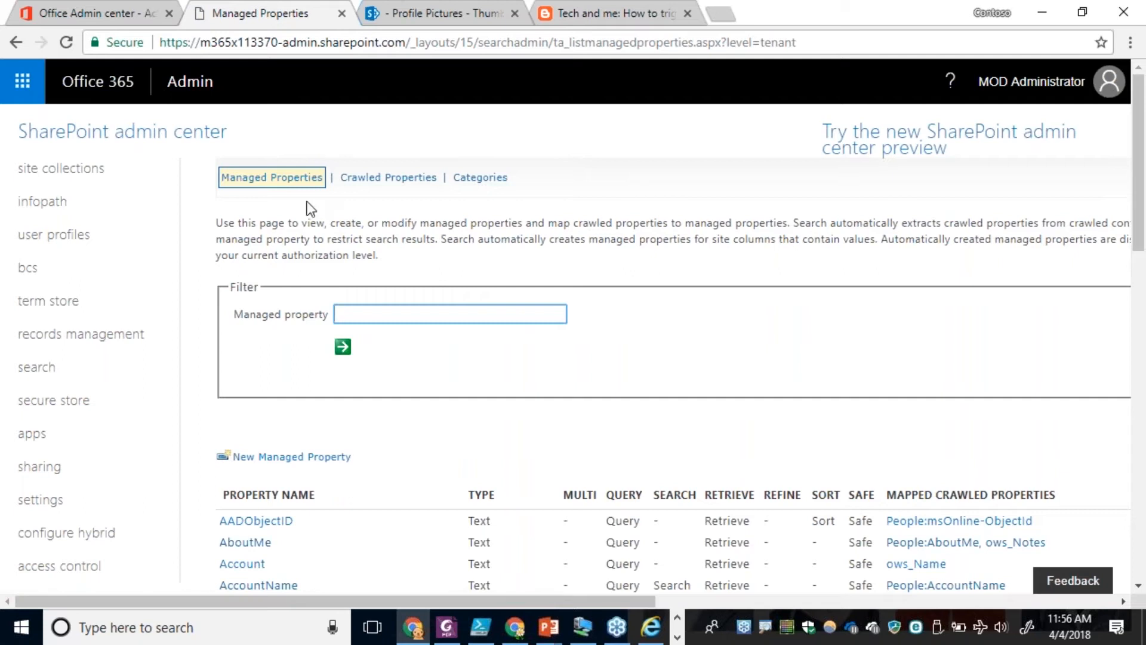
{"action": "left_click", "coordinate": [369, 180]}
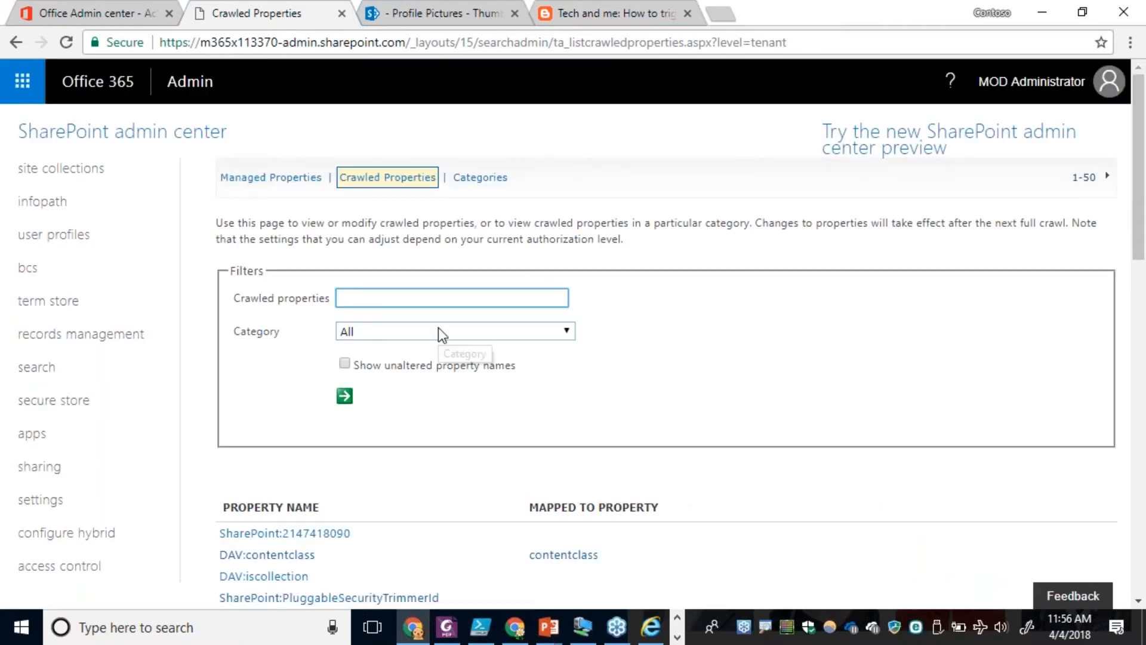
{"action": "type", "text": "breed"}
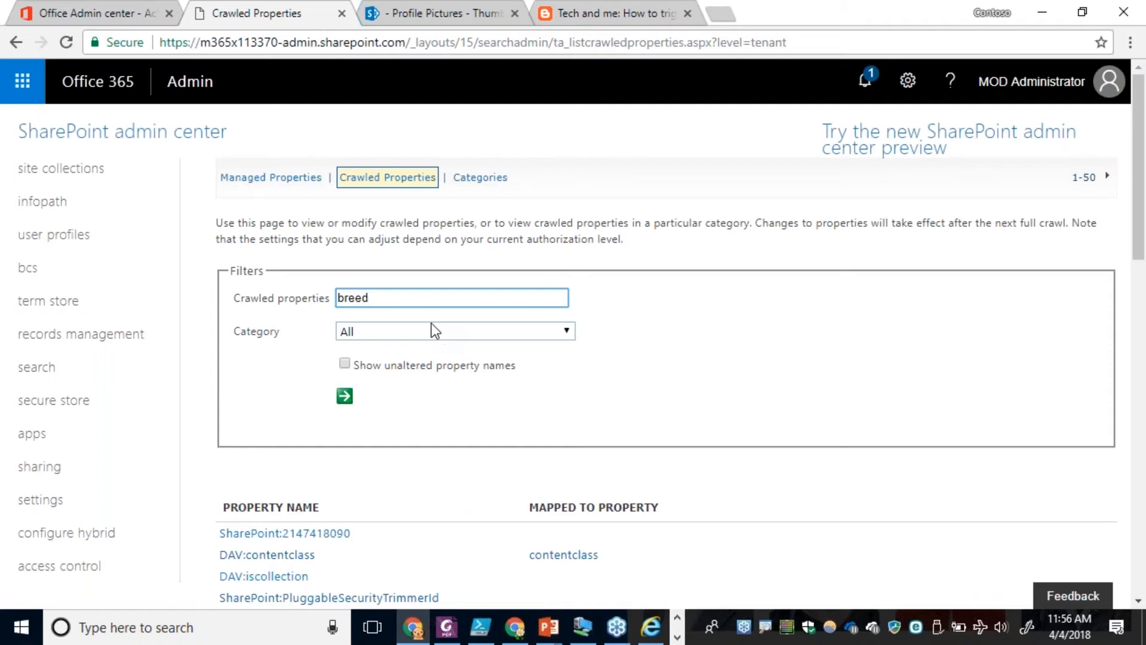
{"action": "left_click", "coordinate": [344, 395]}
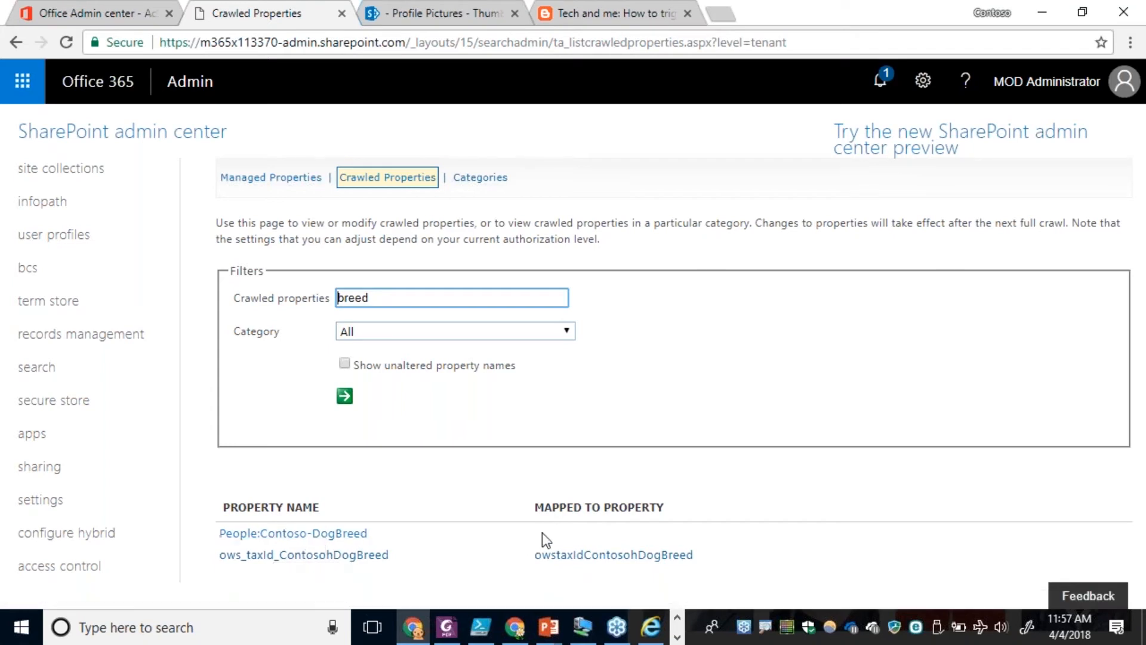
Start a new managed property in the search schema and name it DogBreed, leaving its type as Text.
{"action": "left_click", "coordinate": [277, 187]}
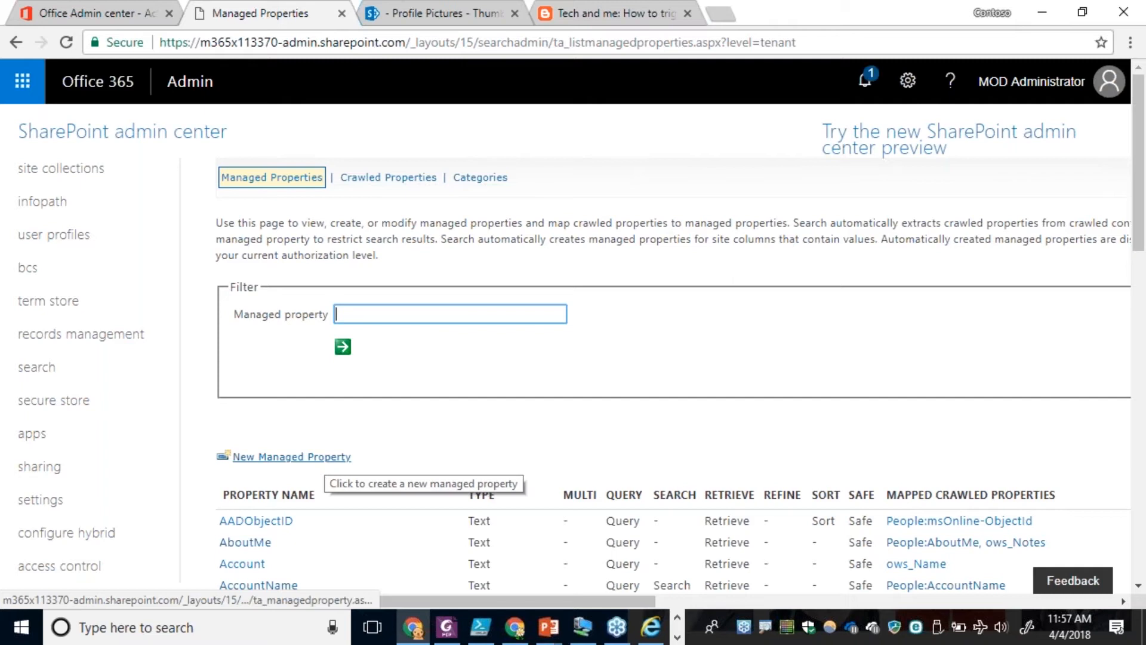
{"action": "left_click", "coordinate": [328, 462]}
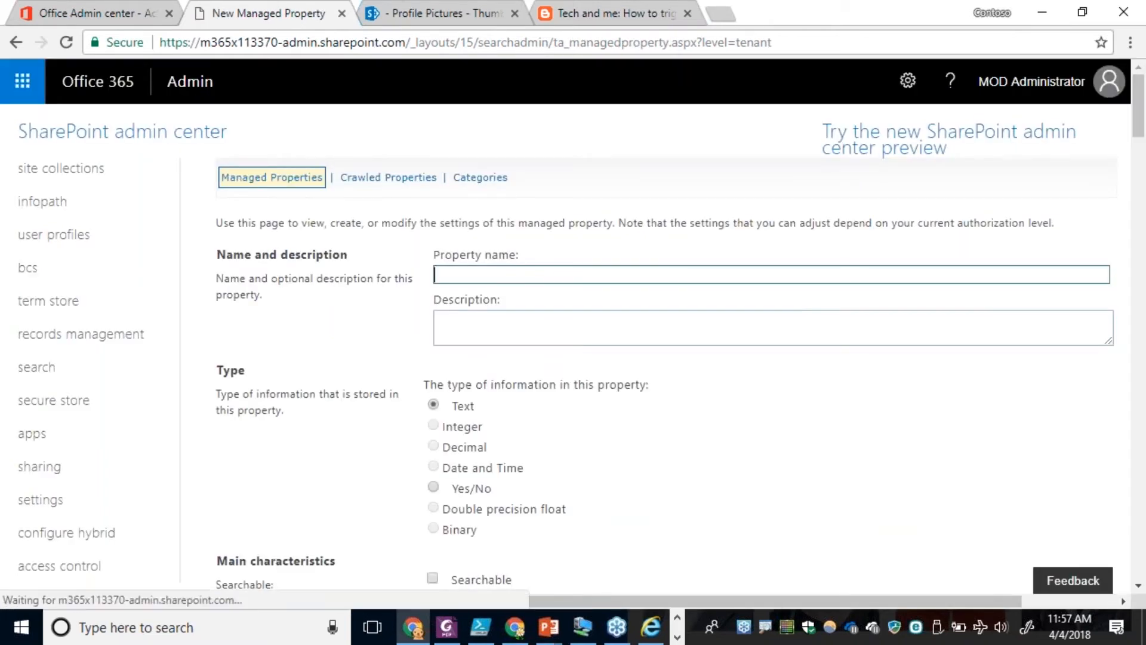
{"action": "type", "text": "DogBreed"}
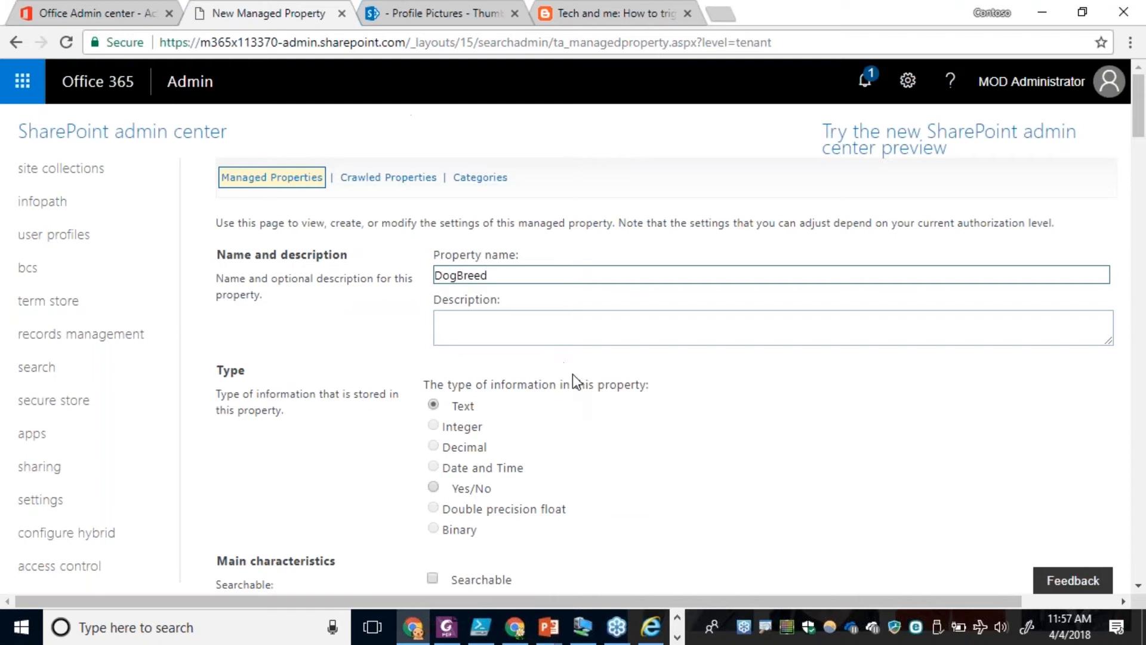
Make the DogBreed managed property searchable, queryable and retrievable in its main characteristics.
{"action": "scroll", "coordinate": [583, 407], "scroll_direction": "down", "scroll_amount": 6}
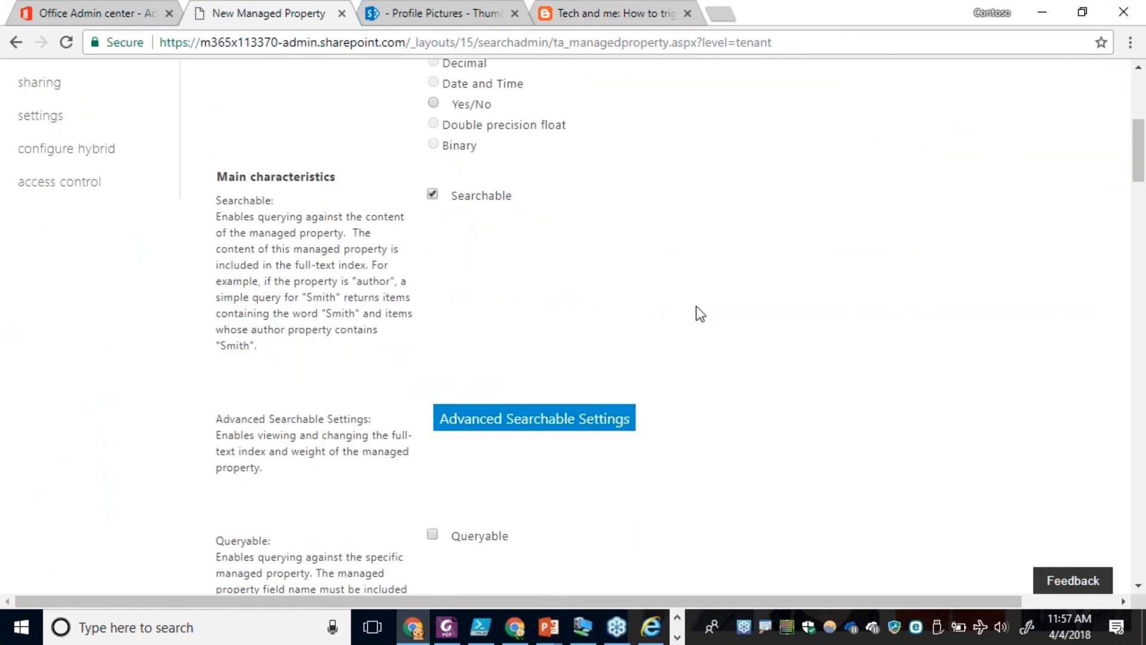
{"action": "scroll", "coordinate": [696, 305], "scroll_direction": "down", "scroll_amount": 5}
{"action": "left_click", "coordinate": [433, 199]}
{"action": "scroll", "coordinate": [614, 345], "scroll_direction": "down", "scroll_amount": 3}
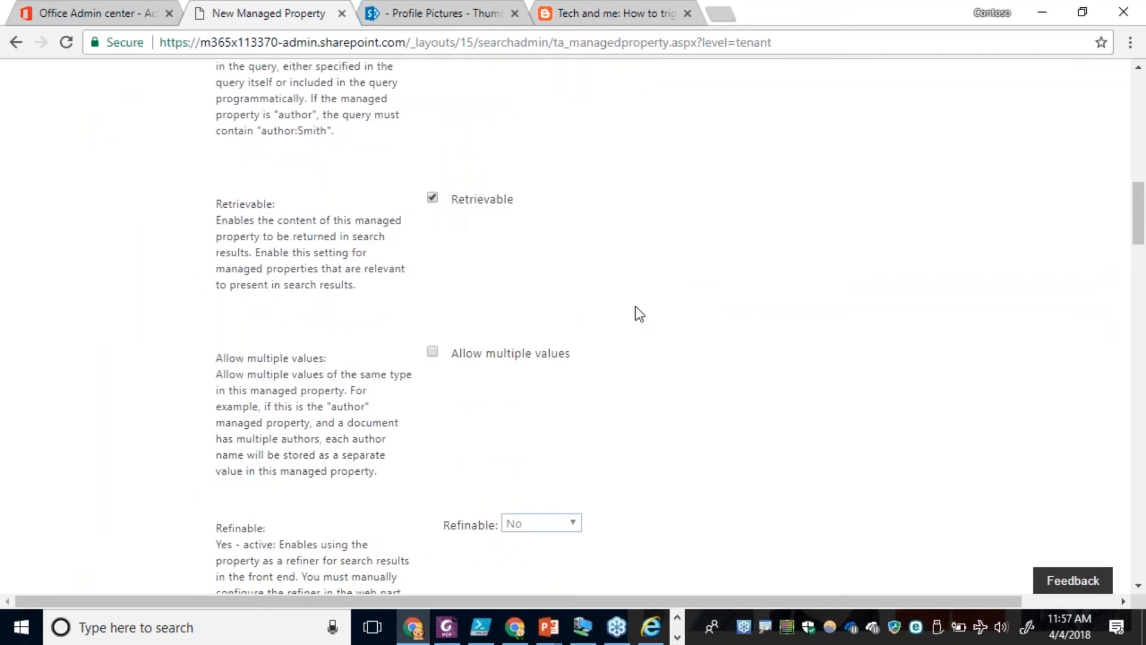
{"action": "scroll", "coordinate": [726, 332], "scroll_direction": "up", "scroll_amount": 6}
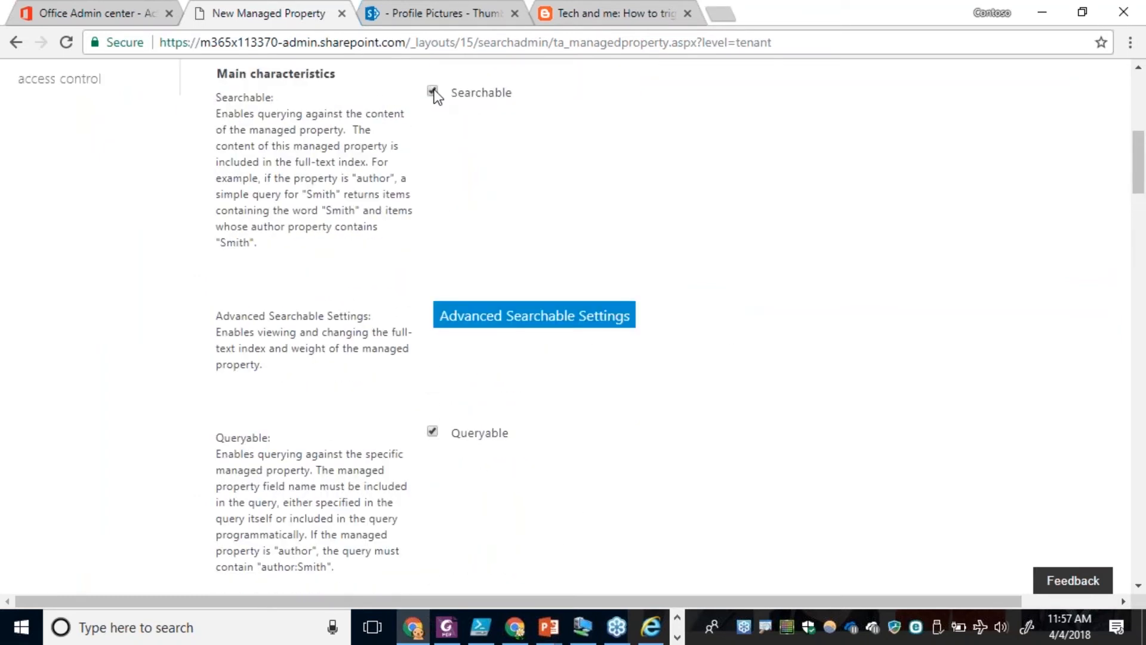
{"action": "scroll", "coordinate": [468, 349], "scroll_direction": "down", "scroll_amount": 2}
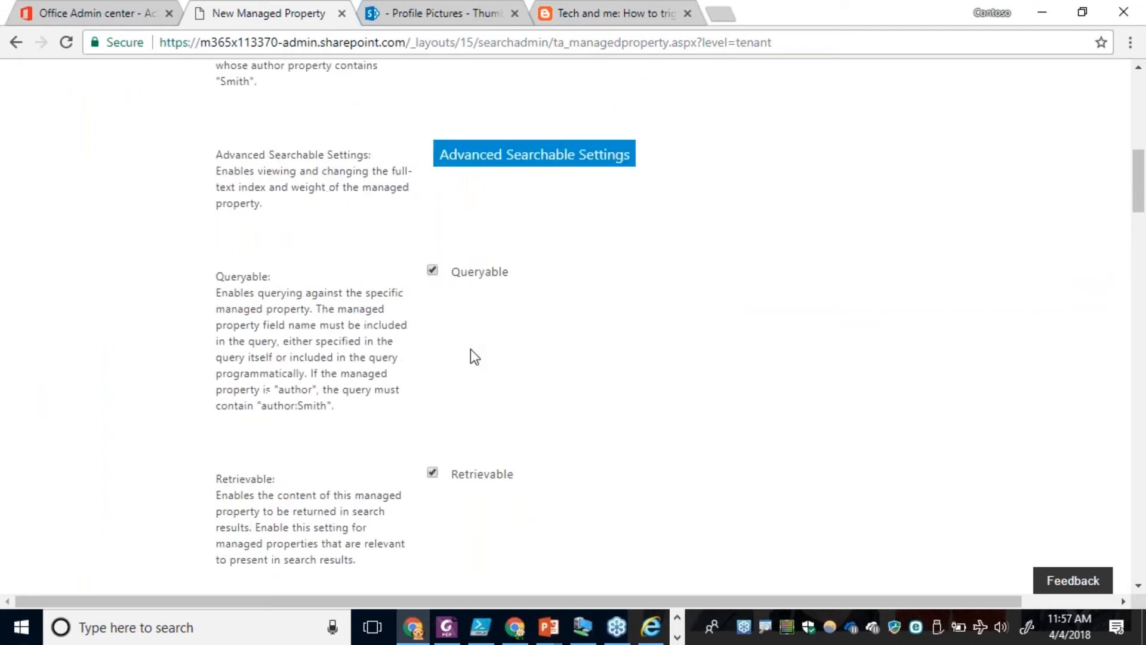
{"action": "scroll", "coordinate": [474, 299], "scroll_direction": "down", "scroll_amount": 1}
{"action": "scroll", "coordinate": [733, 376], "scroll_direction": "down", "scroll_amount": 1}
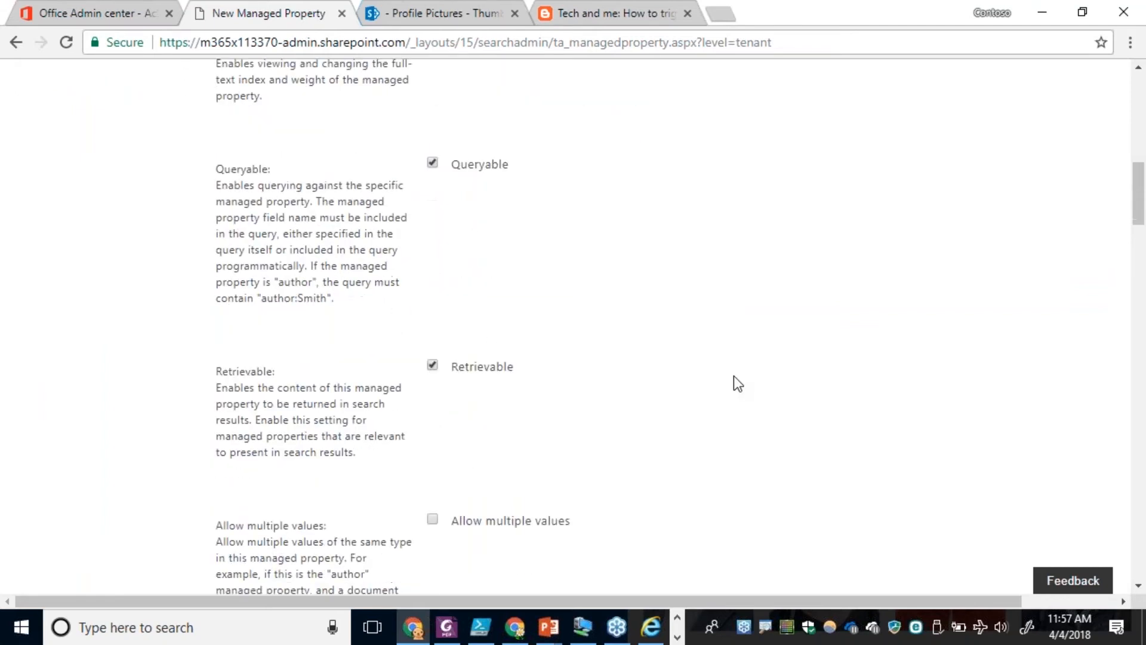
{"action": "scroll", "coordinate": [734, 377], "scroll_direction": "down", "scroll_amount": 4}
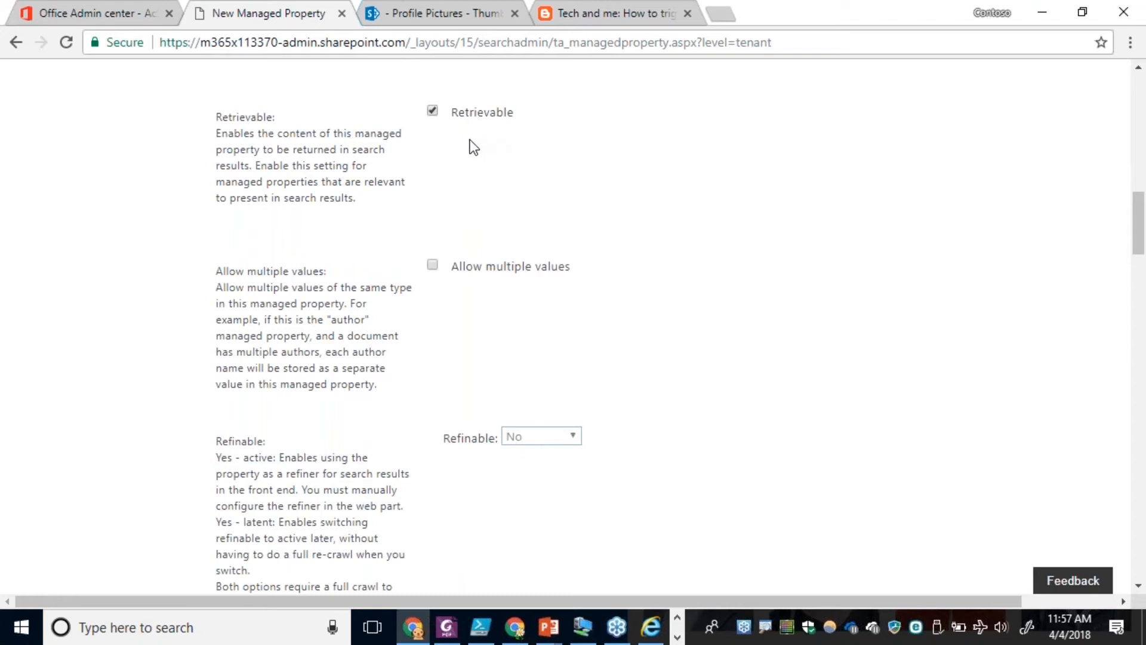
Start adding a crawled property mapping to DogBreed and filter the available crawled properties to the People category.
{"action": "scroll", "coordinate": [487, 163], "scroll_direction": "down", "scroll_amount": 13}
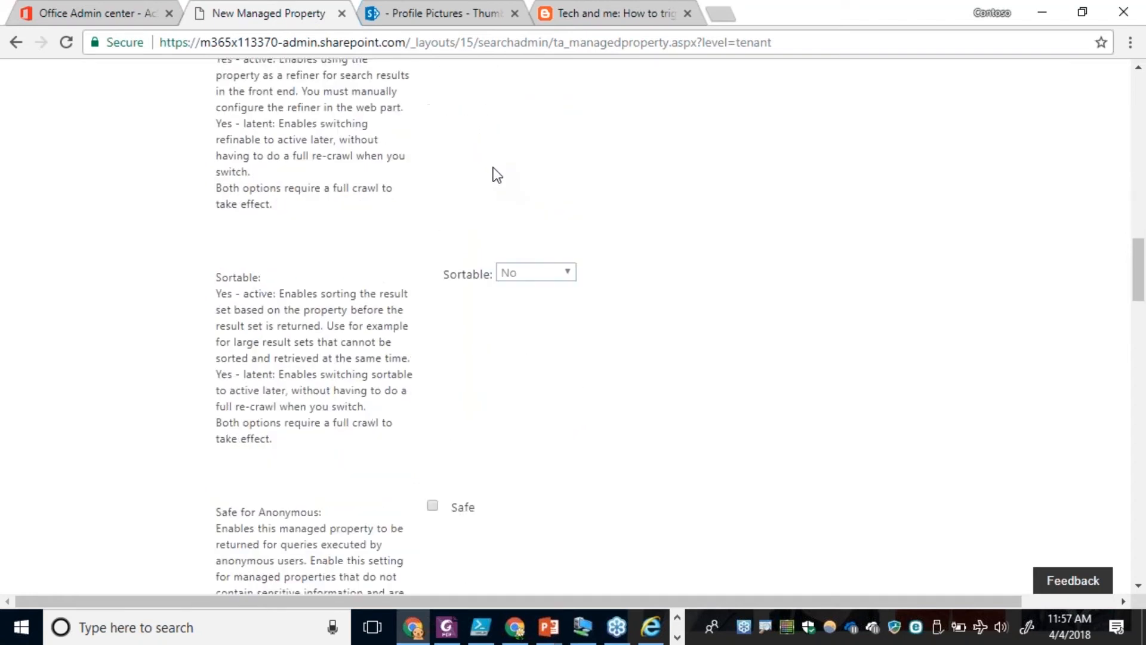
{"action": "scroll", "coordinate": [495, 174], "scroll_direction": "down", "scroll_amount": 10}
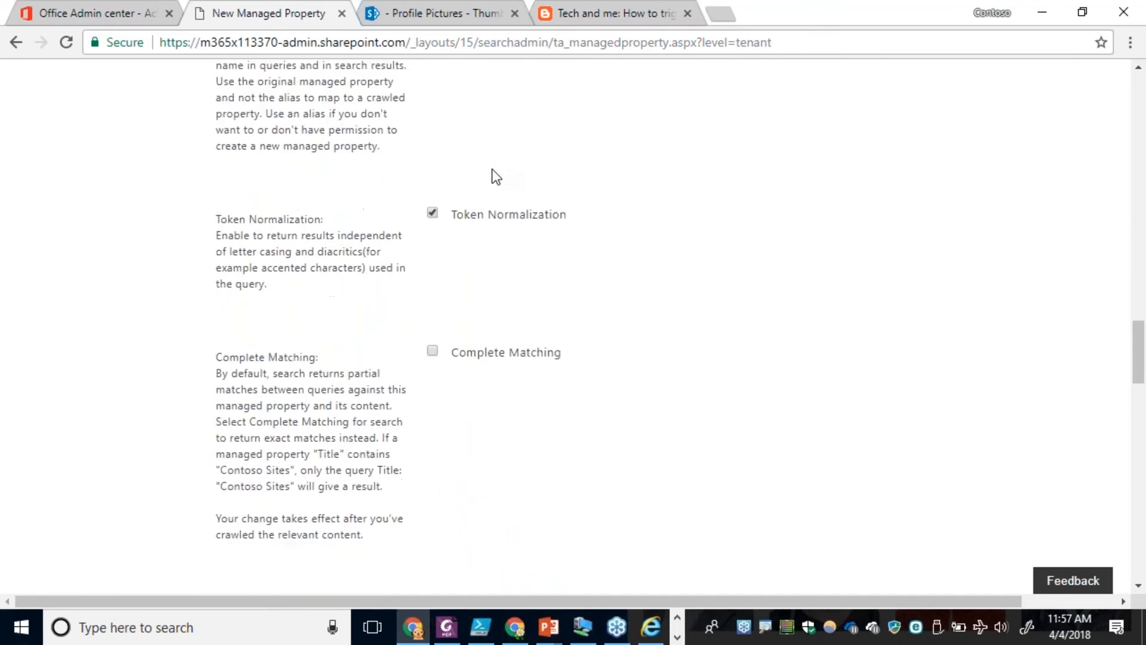
{"action": "scroll", "coordinate": [500, 182], "scroll_direction": "down", "scroll_amount": 9}
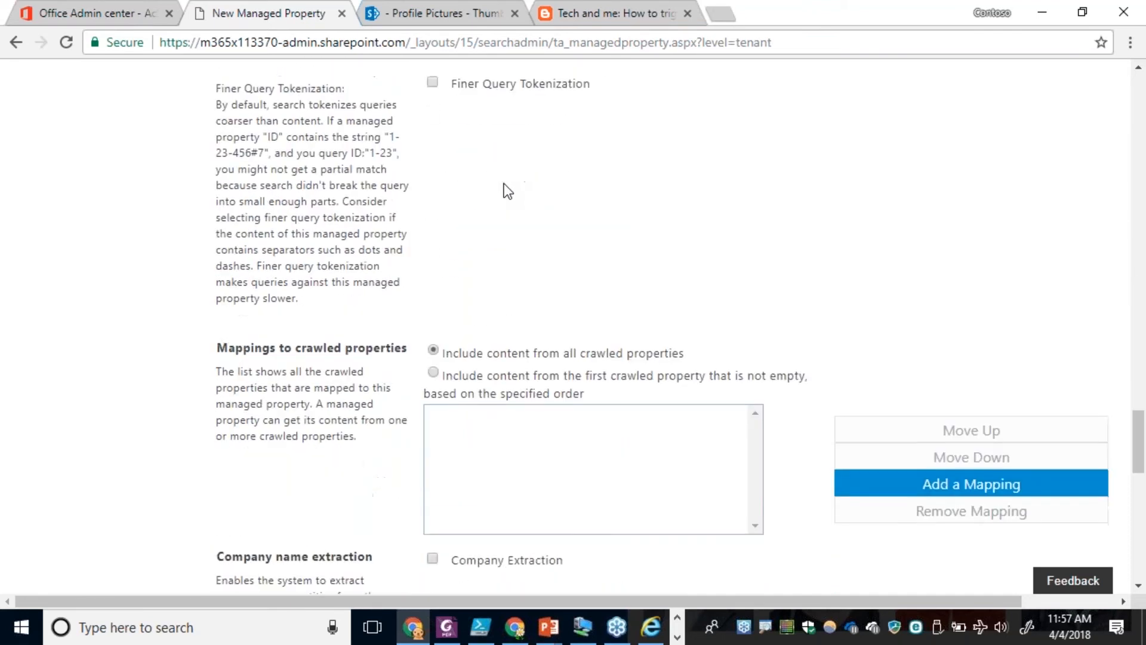
{"action": "left_click", "coordinate": [962, 332]}
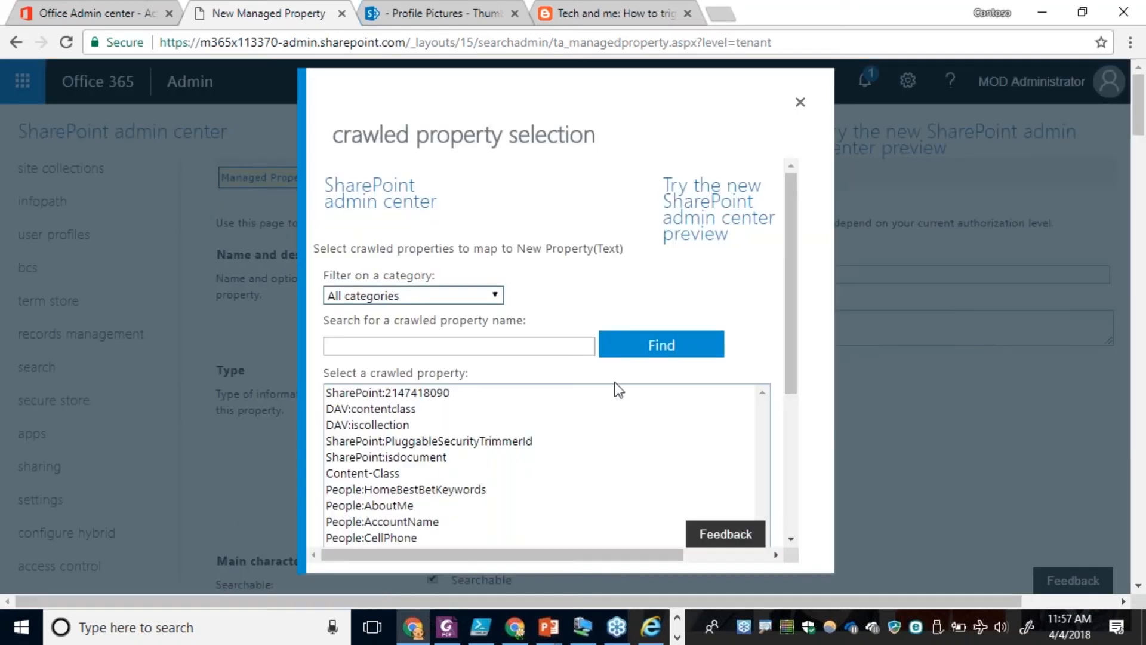
{"action": "left_click", "coordinate": [456, 300]}
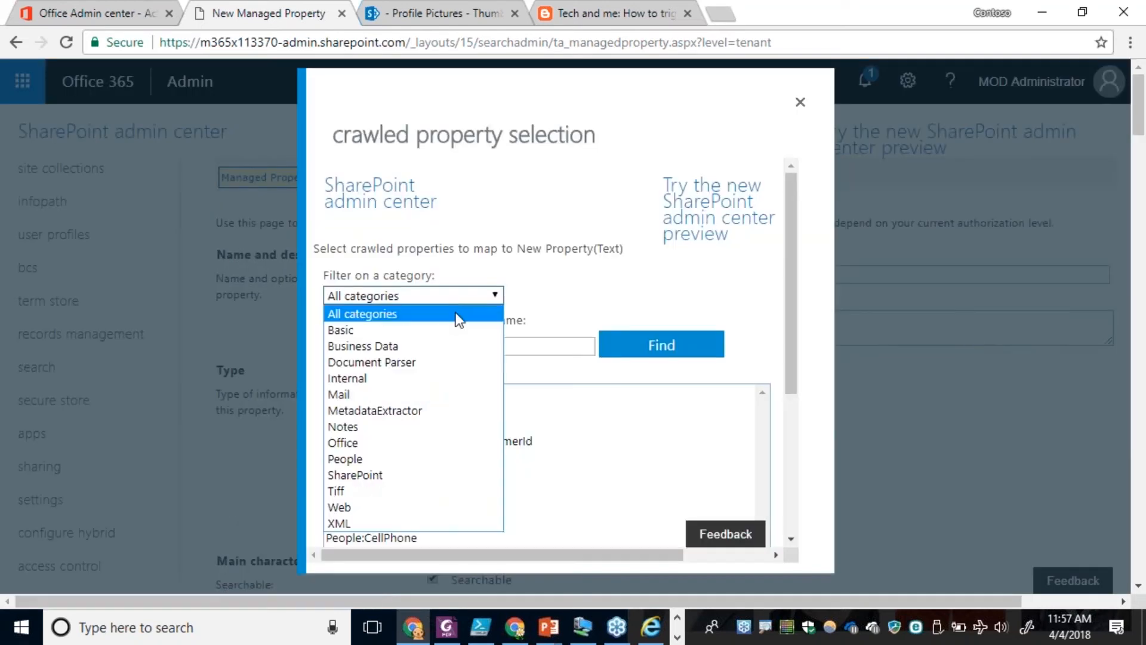
{"action": "left_click", "coordinate": [412, 459]}
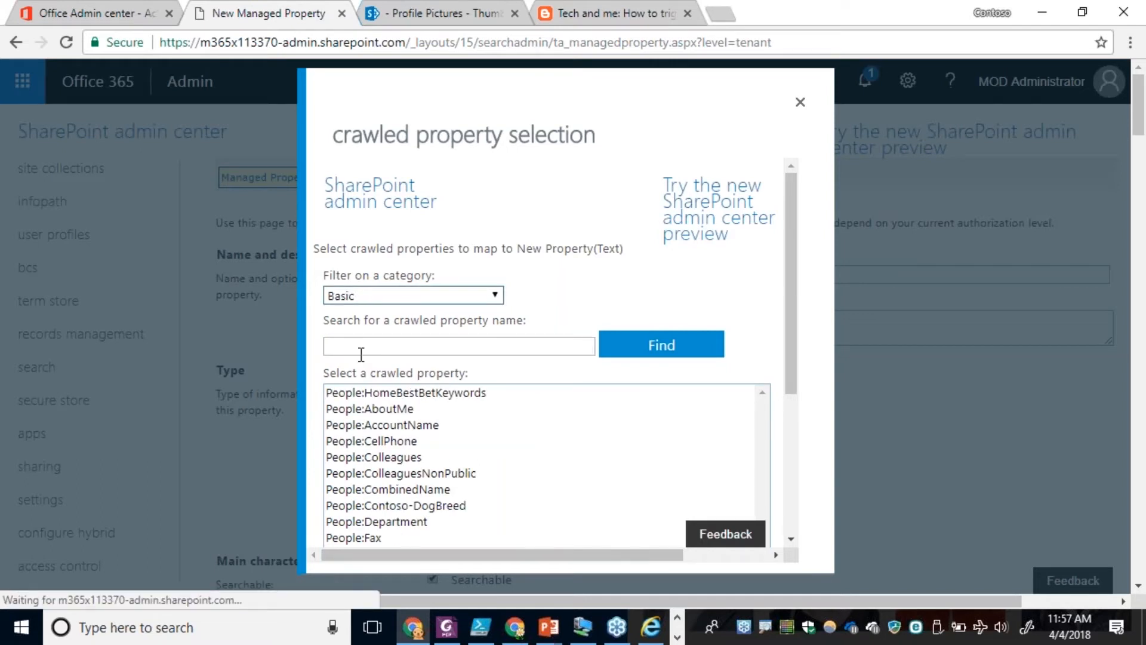
{"action": "left_click", "coordinate": [427, 291]}
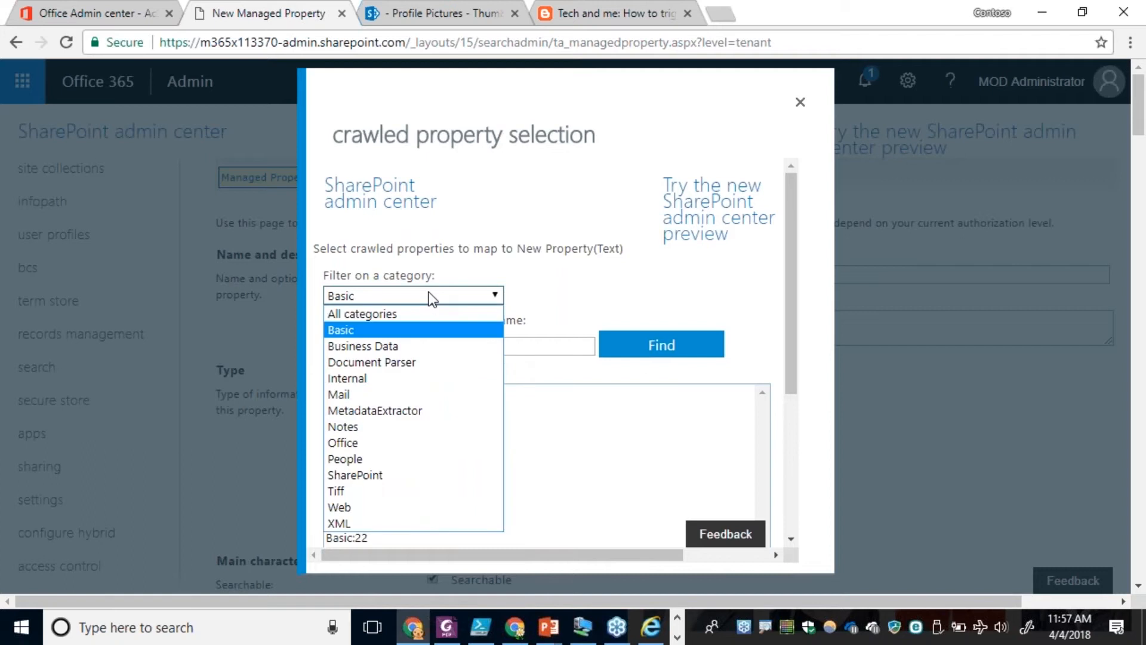
{"action": "left_click", "coordinate": [357, 464]}
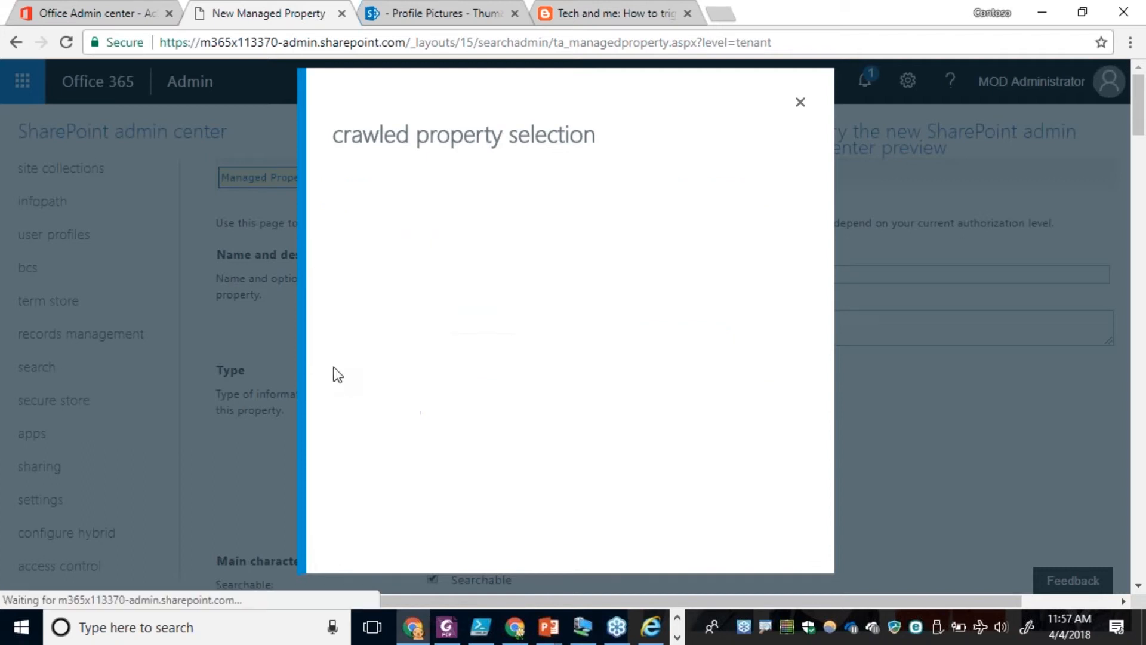
{"action": "left_click", "coordinate": [336, 348]}
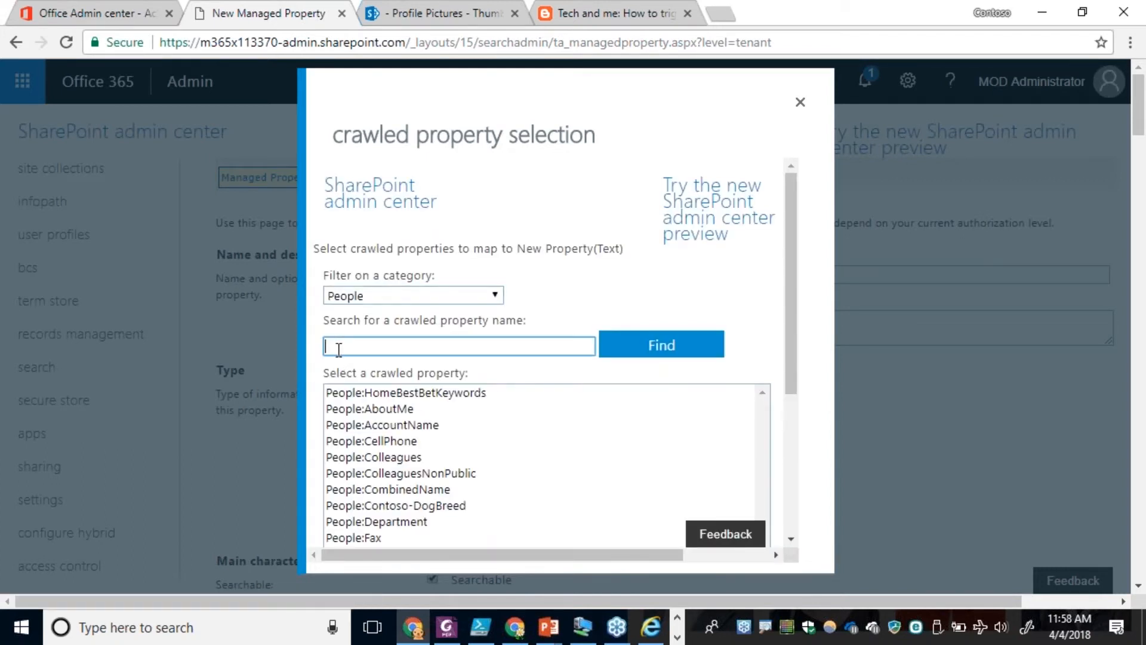
Map DogBreed to the crawled property People:Contoso-DogBreed and save the new managed property.
{"action": "left_click", "coordinate": [430, 506]}
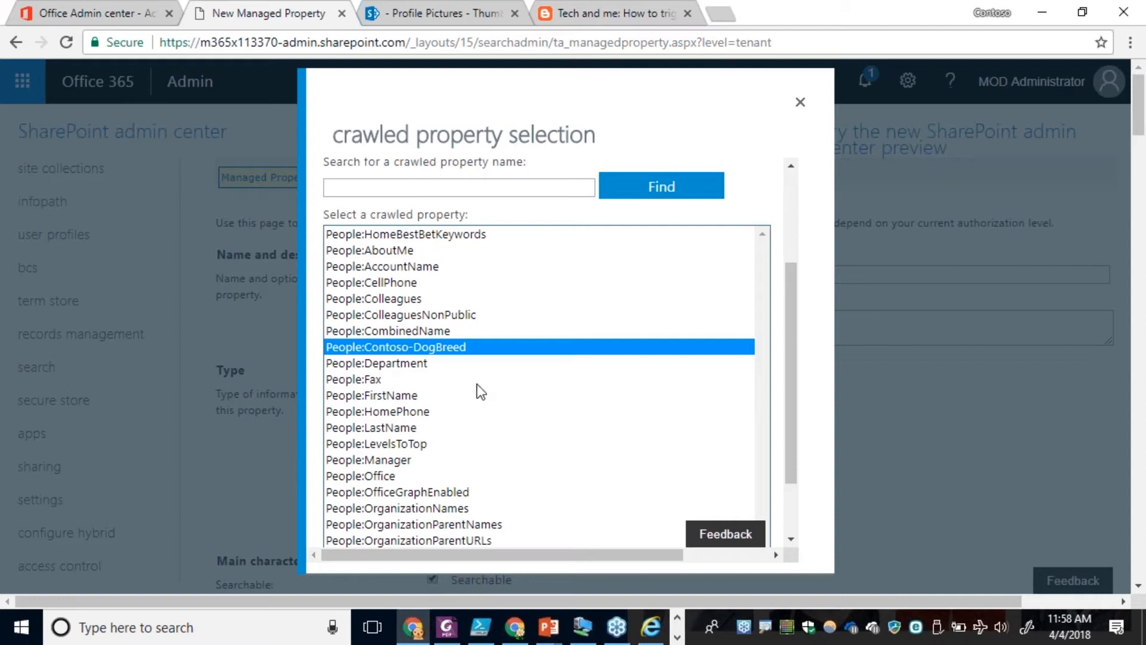
{"action": "left_click_drag", "start_coordinate": [793, 463], "coordinate": [791, 540]}
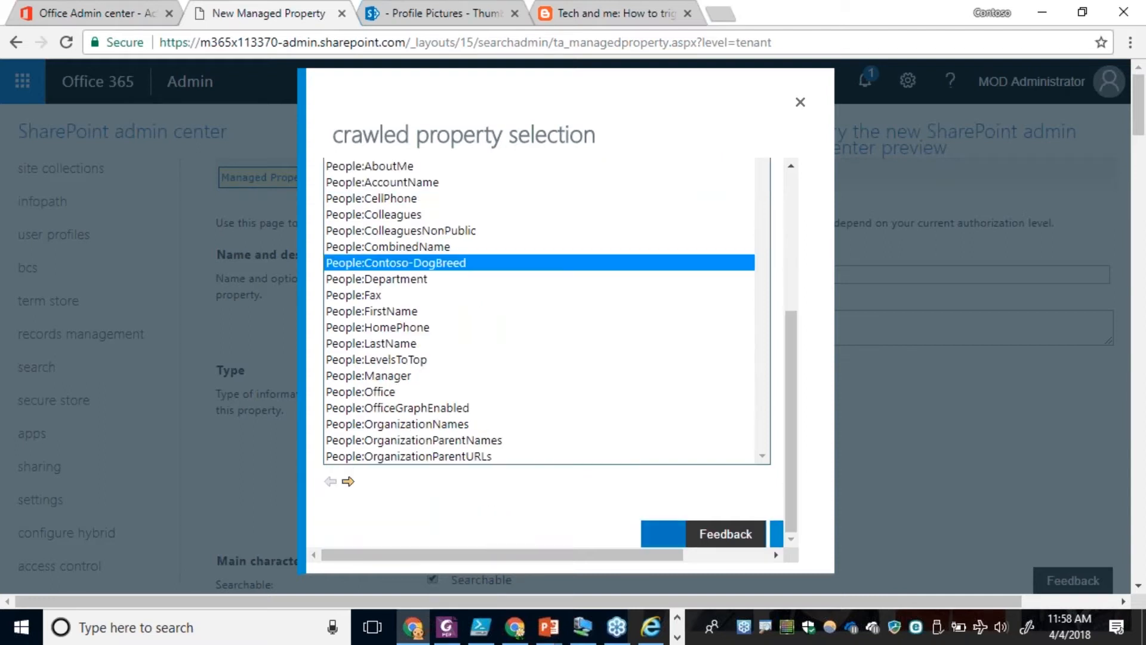
{"action": "left_click", "coordinate": [661, 528]}
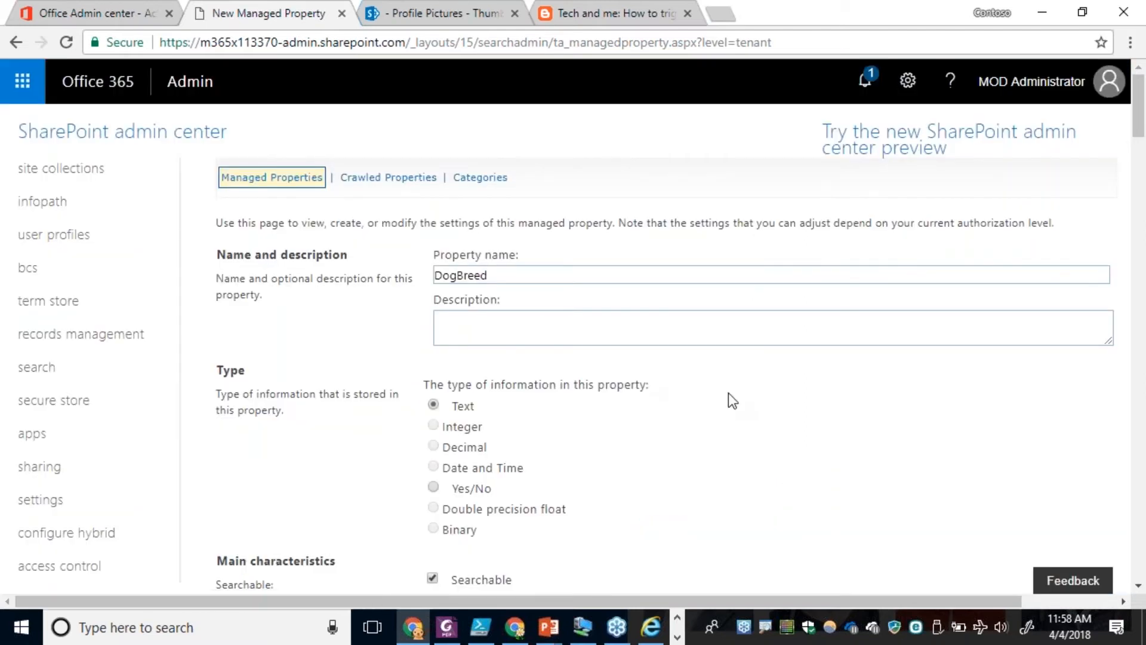
{"action": "scroll", "coordinate": [728, 392], "scroll_direction": "down", "scroll_amount": 20}
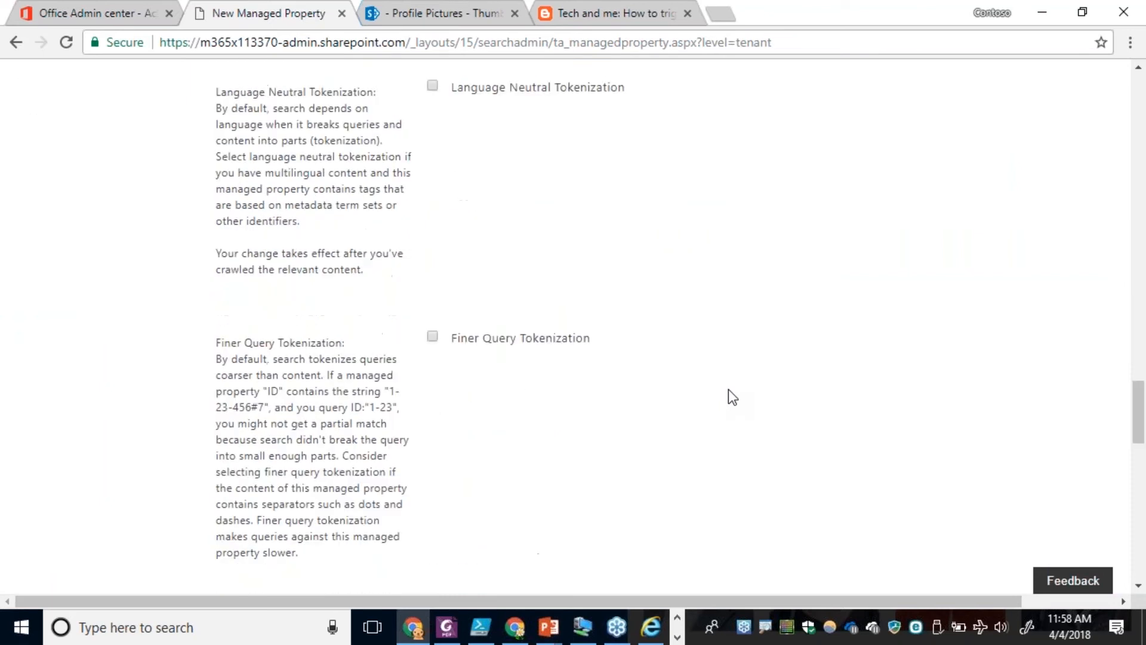
{"action": "scroll", "coordinate": [728, 389], "scroll_direction": "down", "scroll_amount": 10}
{"action": "scroll", "coordinate": [732, 389], "scroll_direction": "down", "scroll_amount": 10}
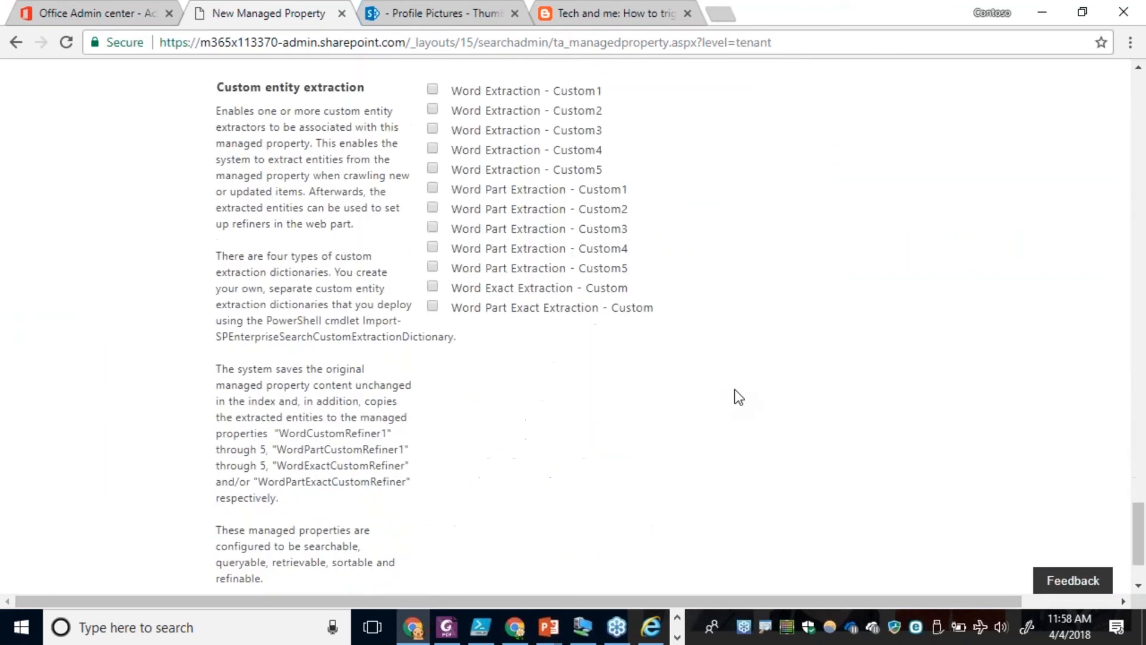
{"action": "left_click", "coordinate": [1044, 536]}
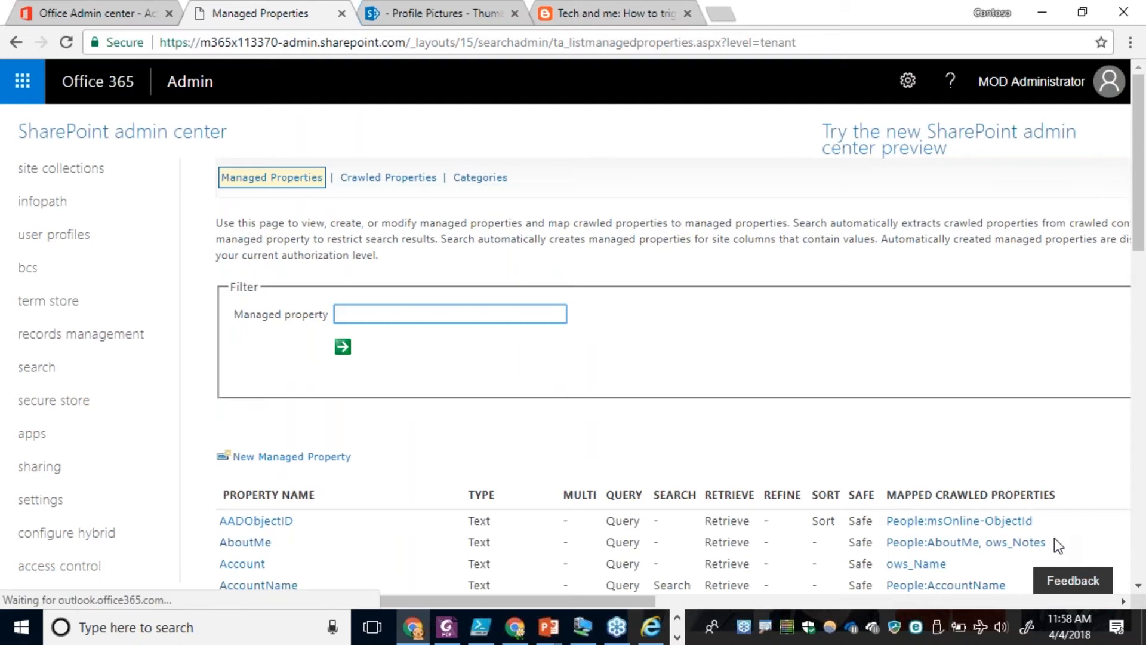
Switch to PowerShell ISE, look over the Reset-UserProfiles.ps1 script, and run reindex-users.ps1.
{"action": "key", "text": "alt+Tab"}
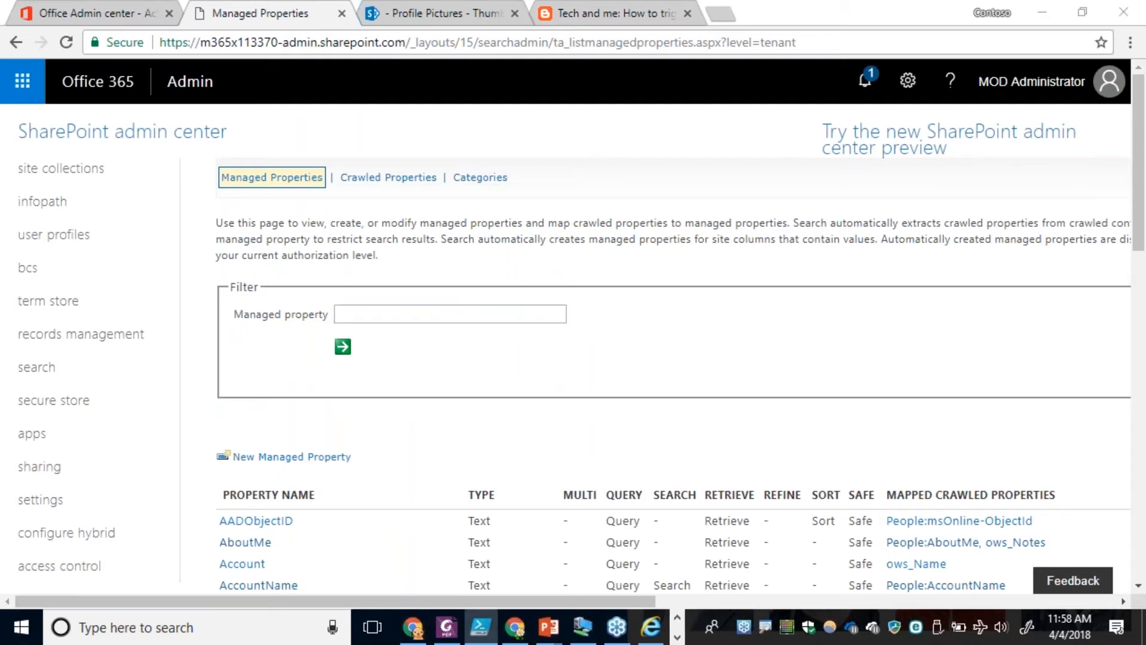
{"action": "left_click_drag", "start_coordinate": [1145, 263], "coordinate": [706, 0]}
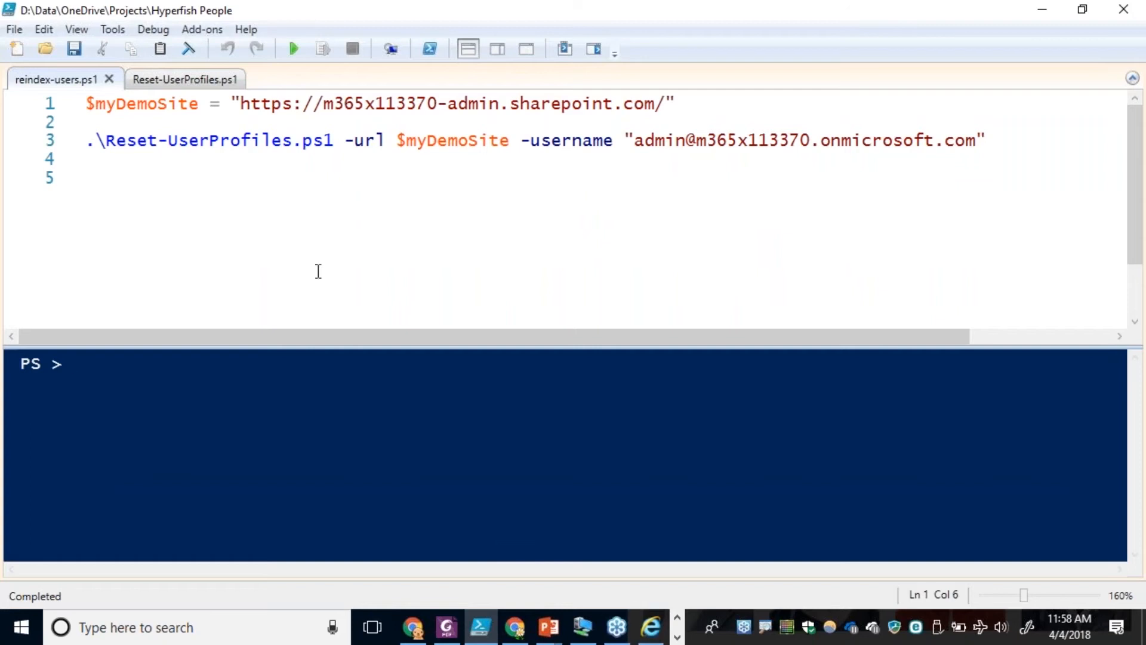
{"action": "left_click", "coordinate": [202, 82]}
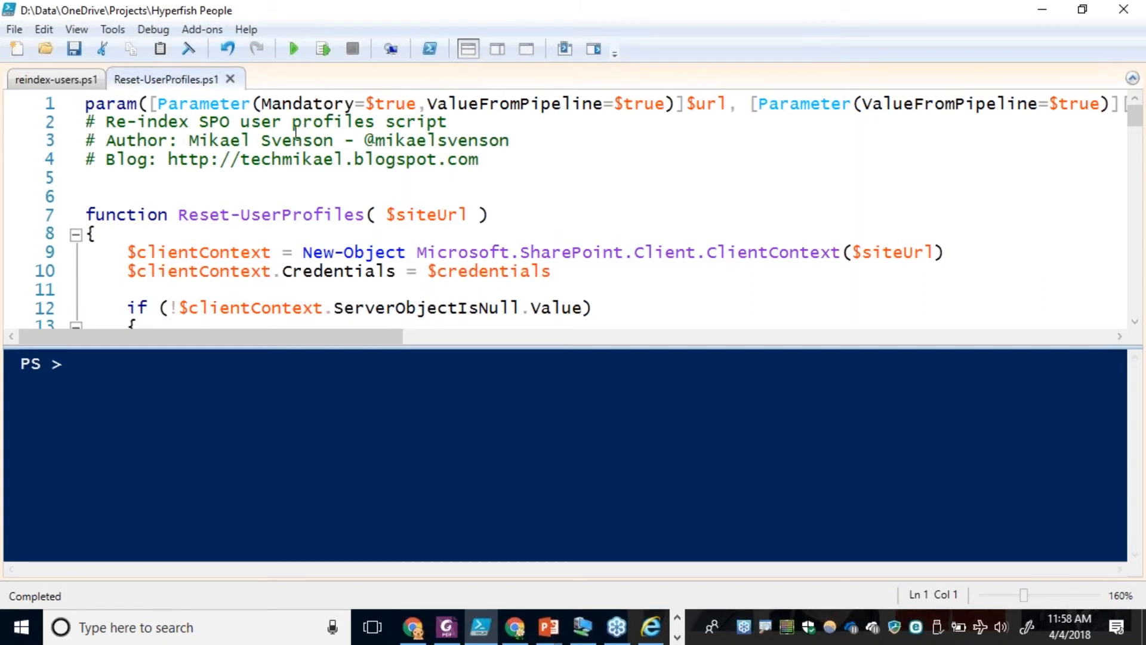
{"action": "left_click", "coordinate": [52, 81]}
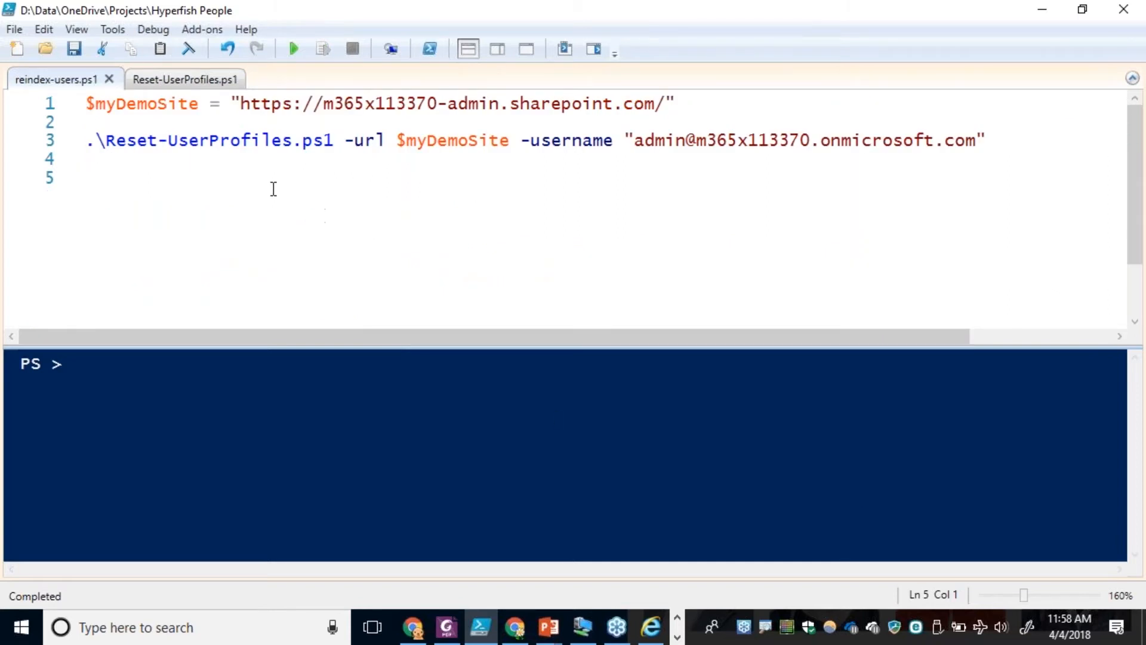
{"action": "left_click", "coordinate": [293, 49]}
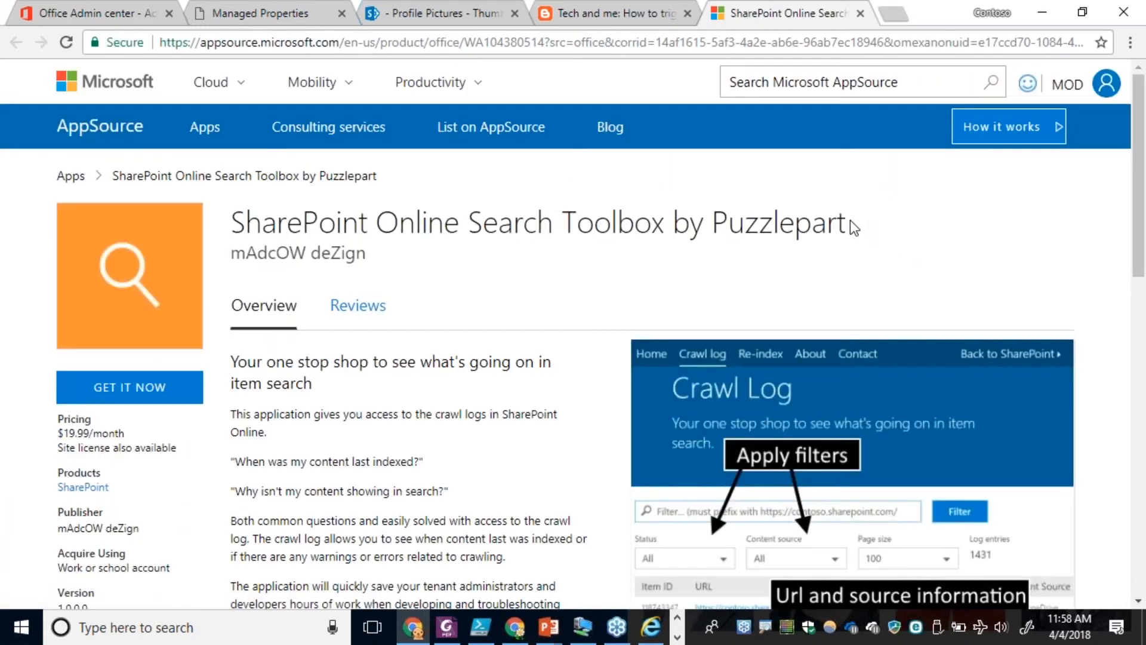
Read through the AppSource page for SharePoint Online Search Toolbox by Puzzlepart.
{"action": "left_click", "coordinate": [847, 223]}
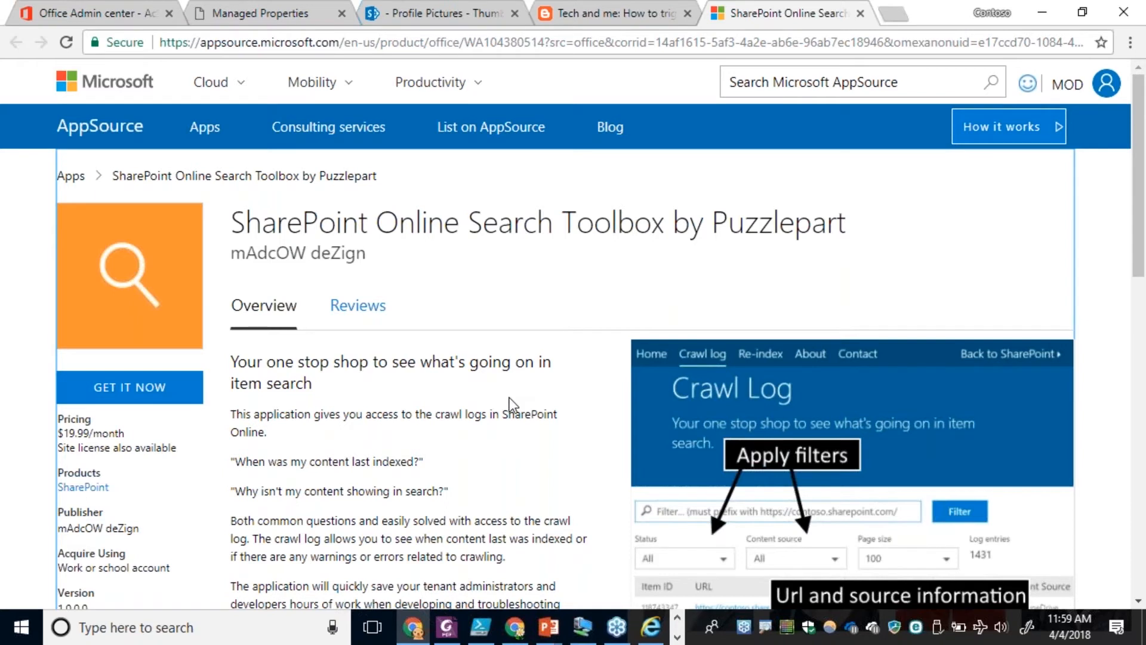
{"action": "scroll", "coordinate": [509, 404], "scroll_direction": "down", "scroll_amount": 5}
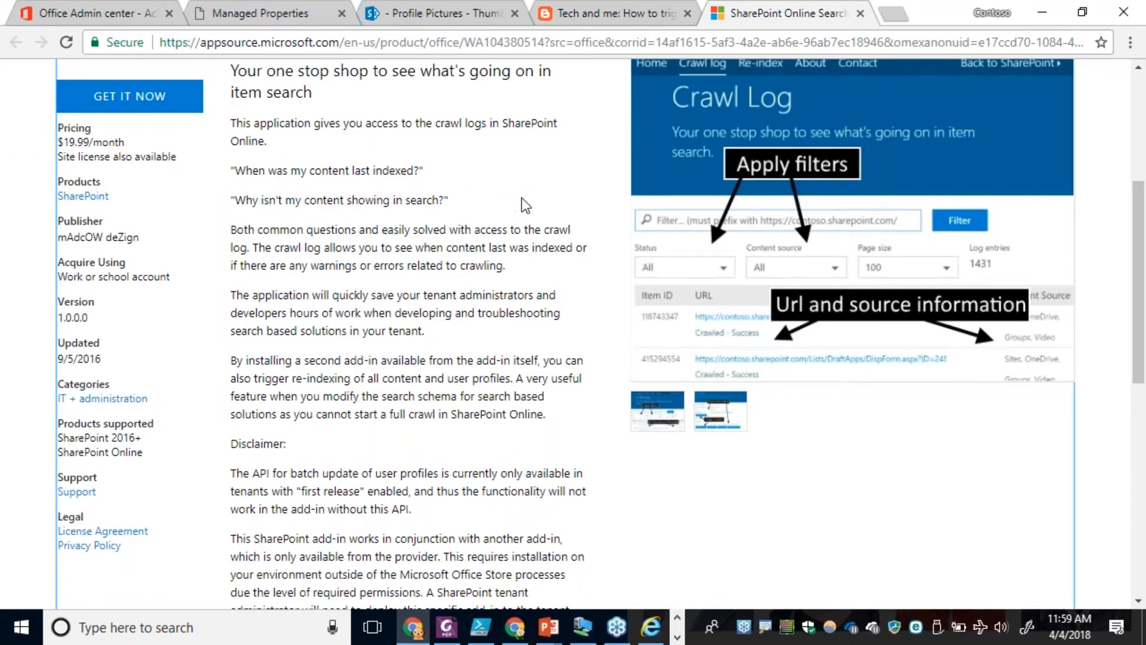
{"action": "scroll", "coordinate": [514, 201], "scroll_direction": "down", "scroll_amount": 6}
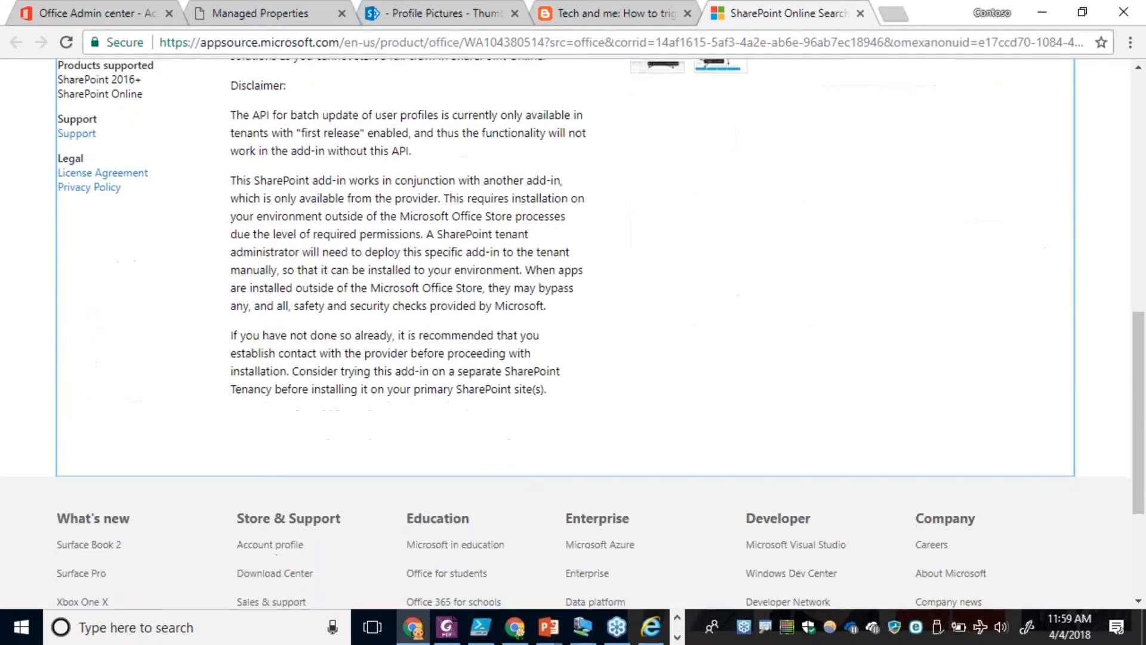
{"action": "scroll", "coordinate": [522, 202], "scroll_direction": "down", "scroll_amount": 3}
{"action": "scroll", "coordinate": [522, 203], "scroll_direction": "up", "scroll_amount": 12}
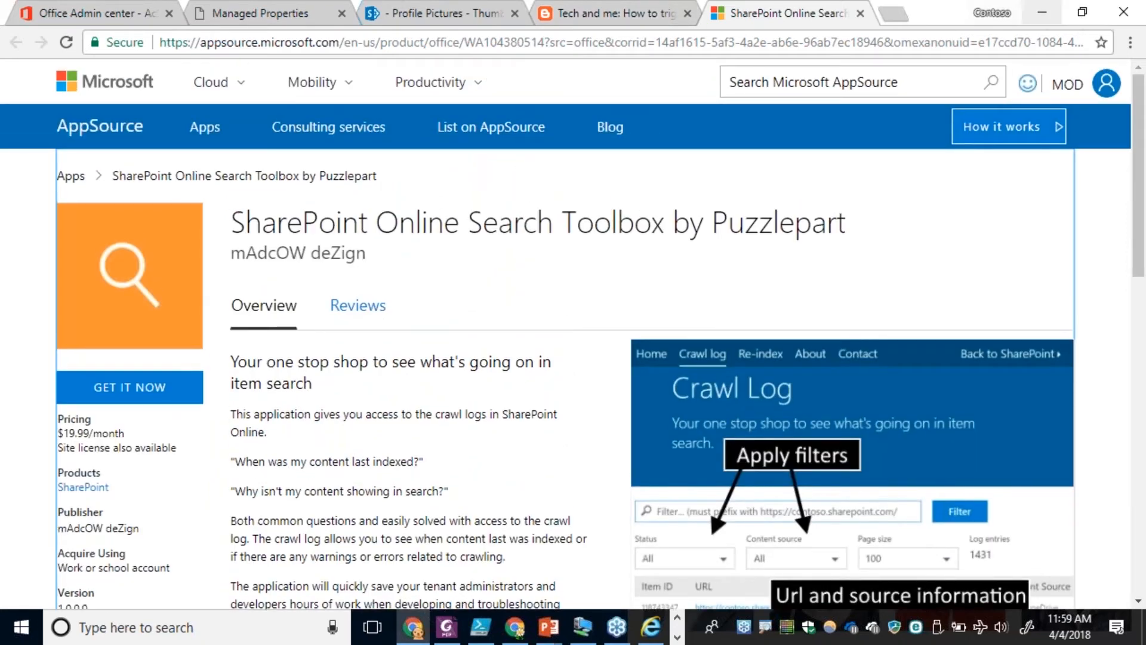
Return to the running reindex script and submit the admin account password it asks for.
{"action": "left_click", "coordinate": [1041, 12]}
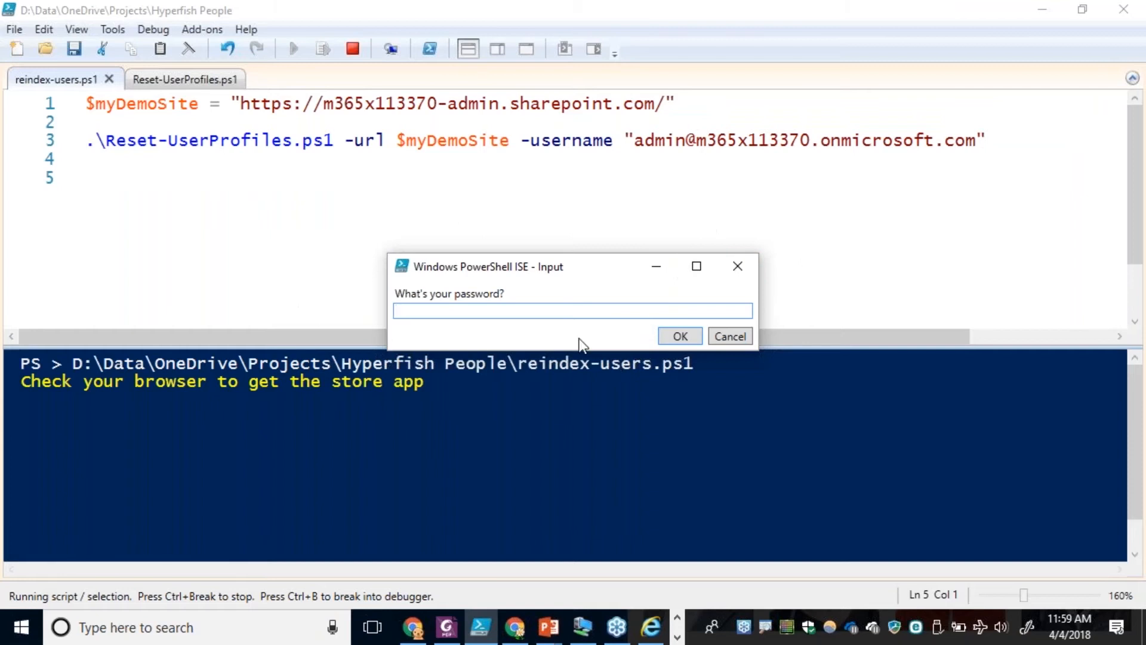
{"action": "type", "text": "*********"}
{"action": "left_click", "coordinate": [681, 336]}
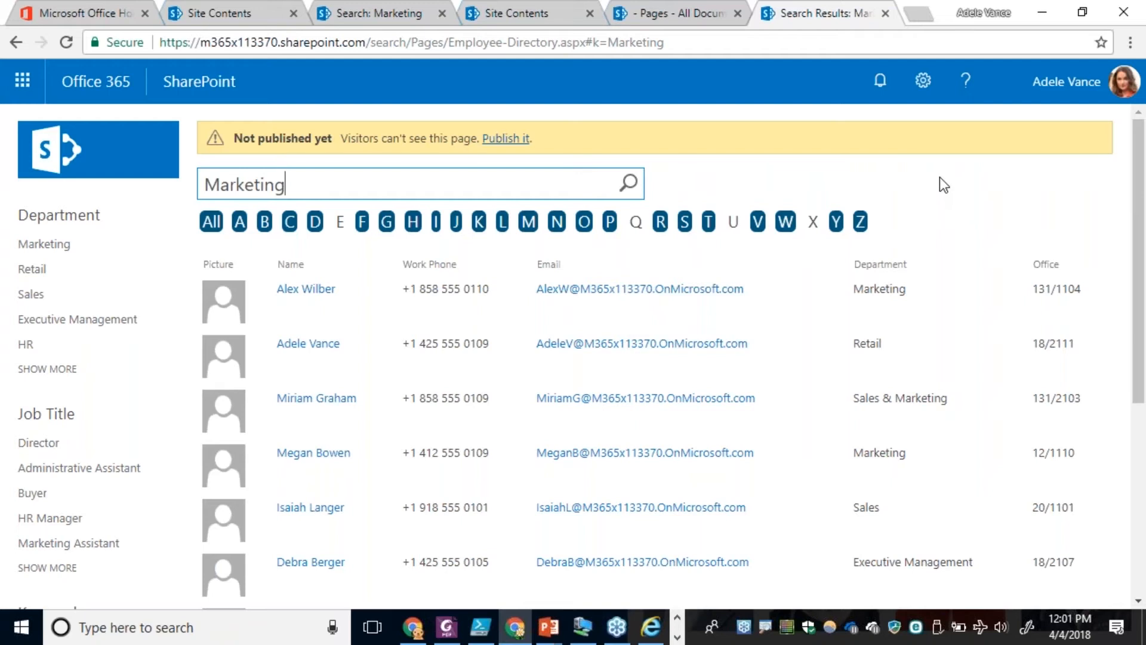
Put the Employee Directory page into edit mode and open the People Search Core Results web part for editing.
{"action": "left_click", "coordinate": [923, 82]}
{"action": "left_click", "coordinate": [843, 261]}
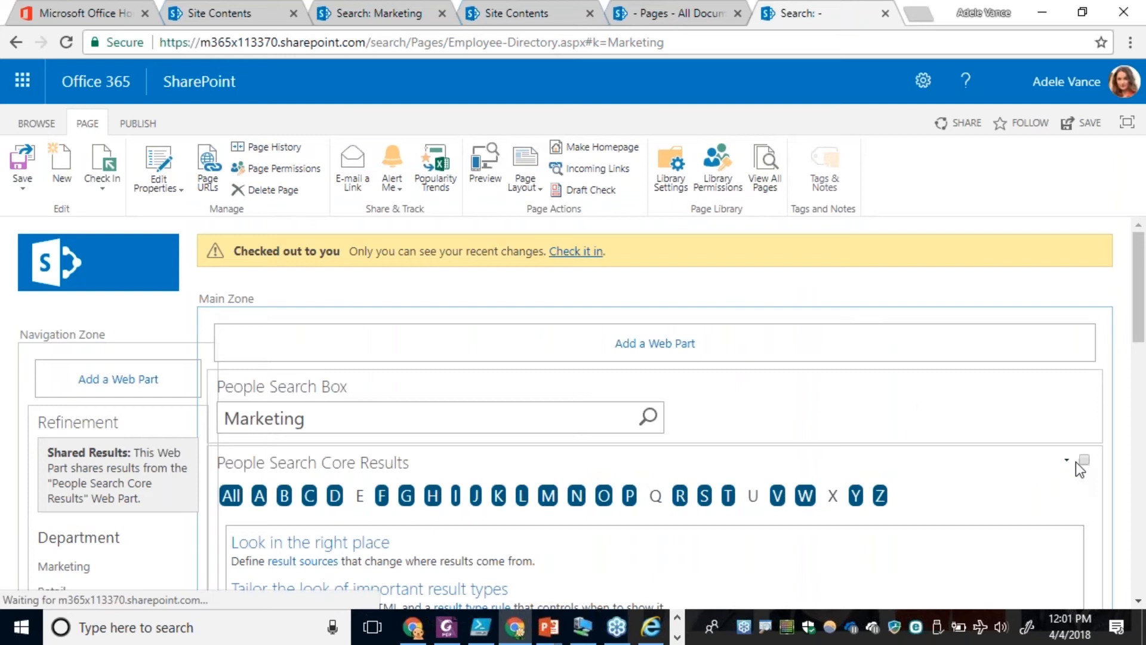
{"action": "left_click", "coordinate": [1066, 460]}
{"action": "left_click", "coordinate": [1008, 533]}
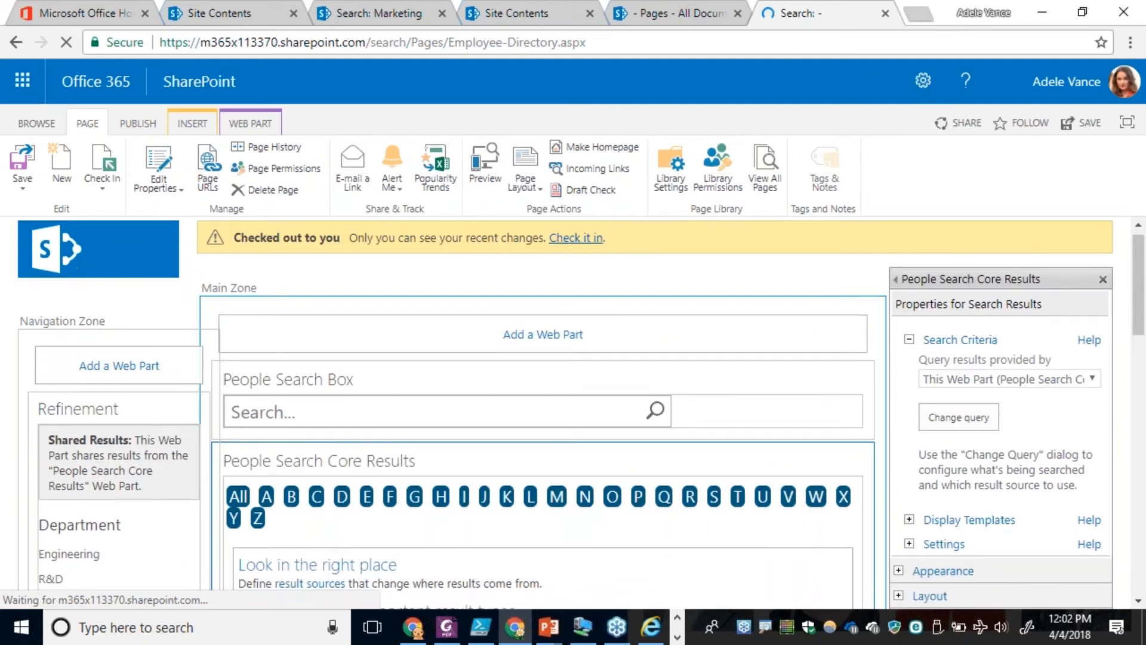
Enable the sort dropdown in the People Search Core Results web part's results control settings.
{"action": "scroll", "coordinate": [926, 376], "scroll_direction": "up", "scroll_amount": 3}
{"action": "left_click", "coordinate": [909, 422]}
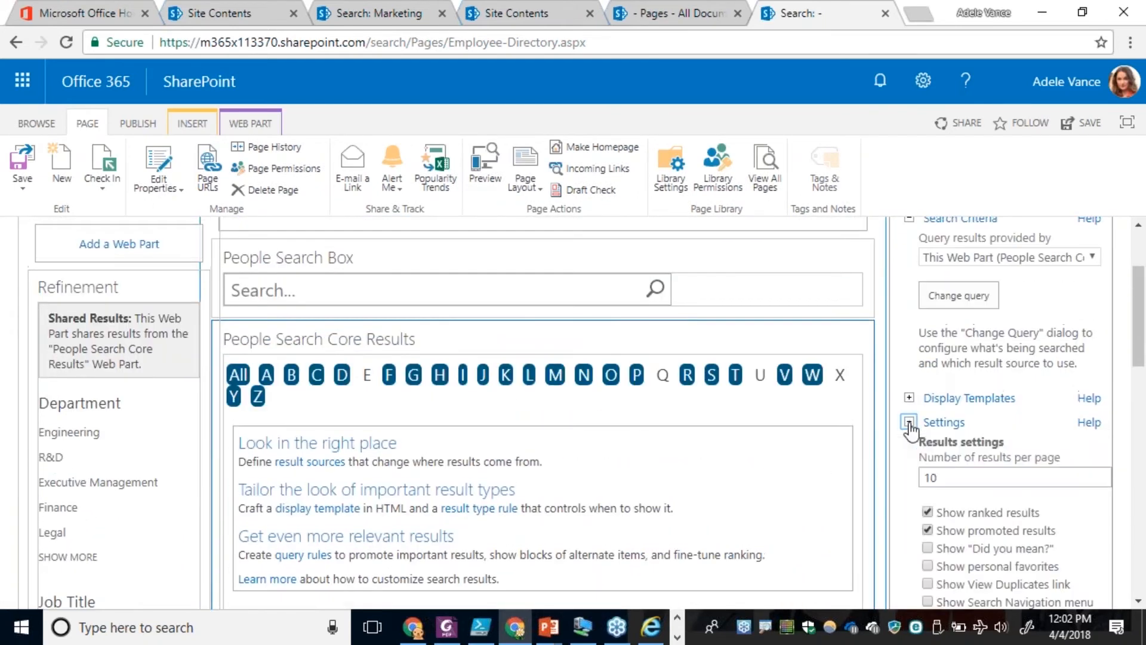
{"action": "scroll", "coordinate": [909, 424], "scroll_direction": "down", "scroll_amount": 6}
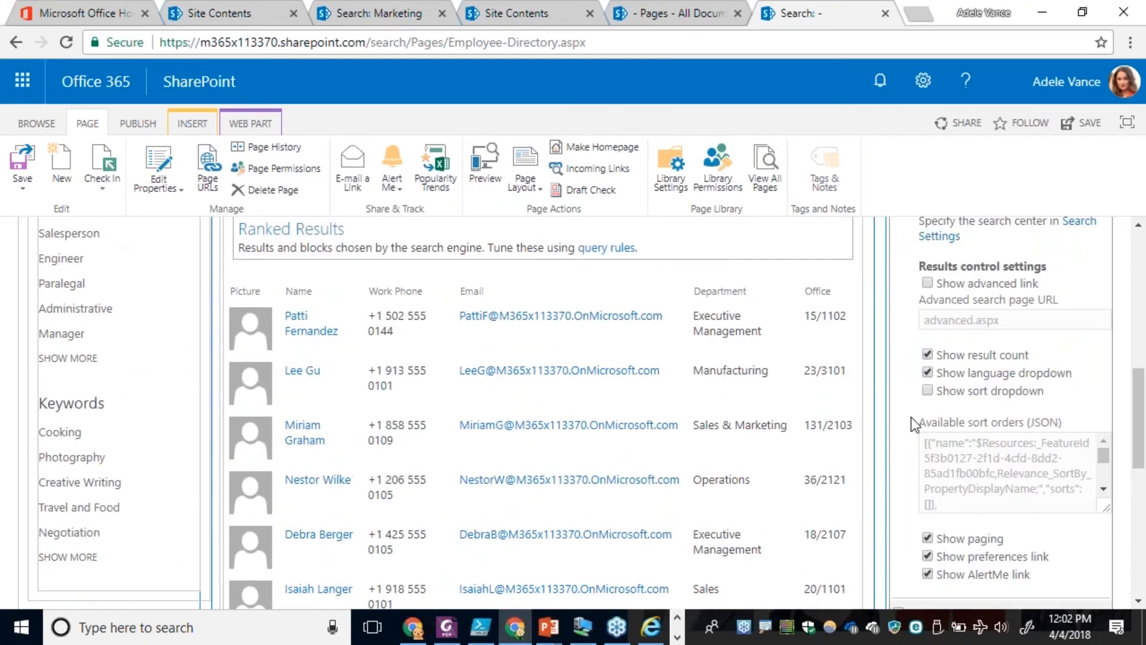
{"action": "left_click", "coordinate": [928, 391]}
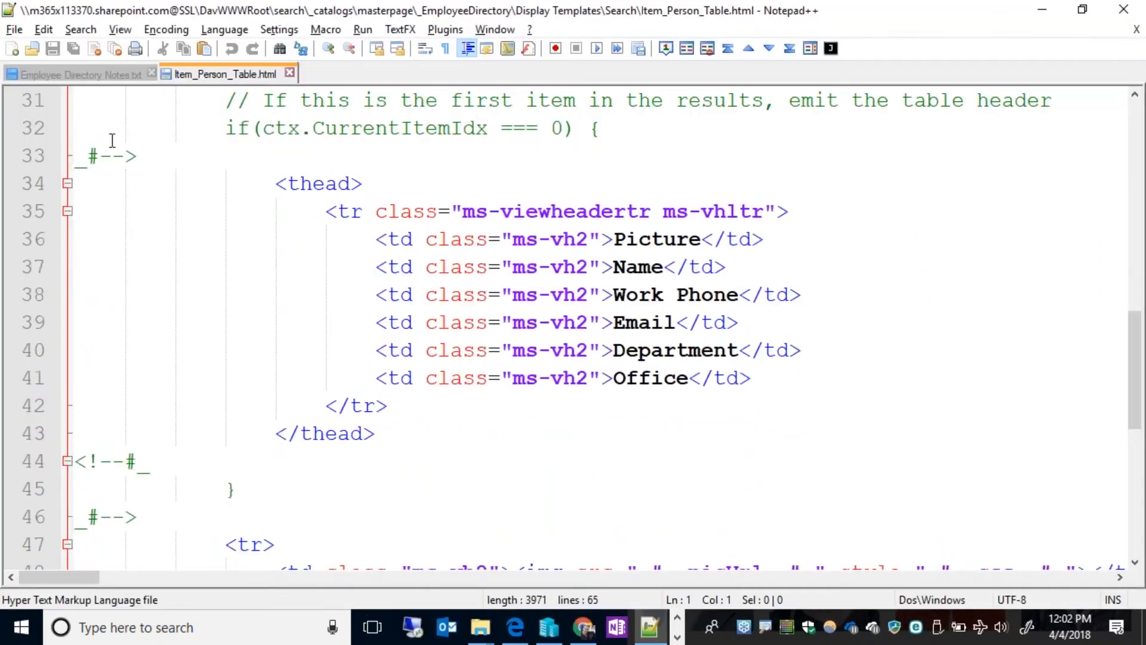
Copy the Sort Simple JSON block for Last name (A-Z) from Employee Directory Notes.txt and return to the browser.
{"action": "left_click", "coordinate": [42, 78]}
{"action": "scroll", "coordinate": [244, 244], "scroll_direction": "down", "scroll_amount": 6}
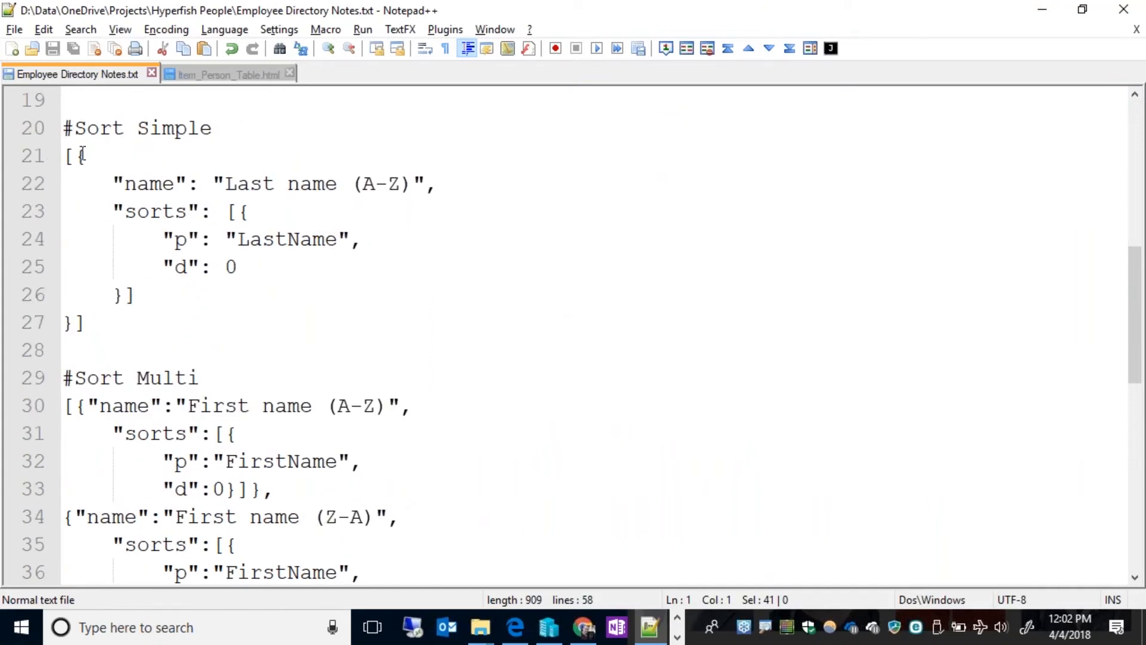
{"action": "left_click_drag", "start_coordinate": [67, 156], "coordinate": [94, 347]}
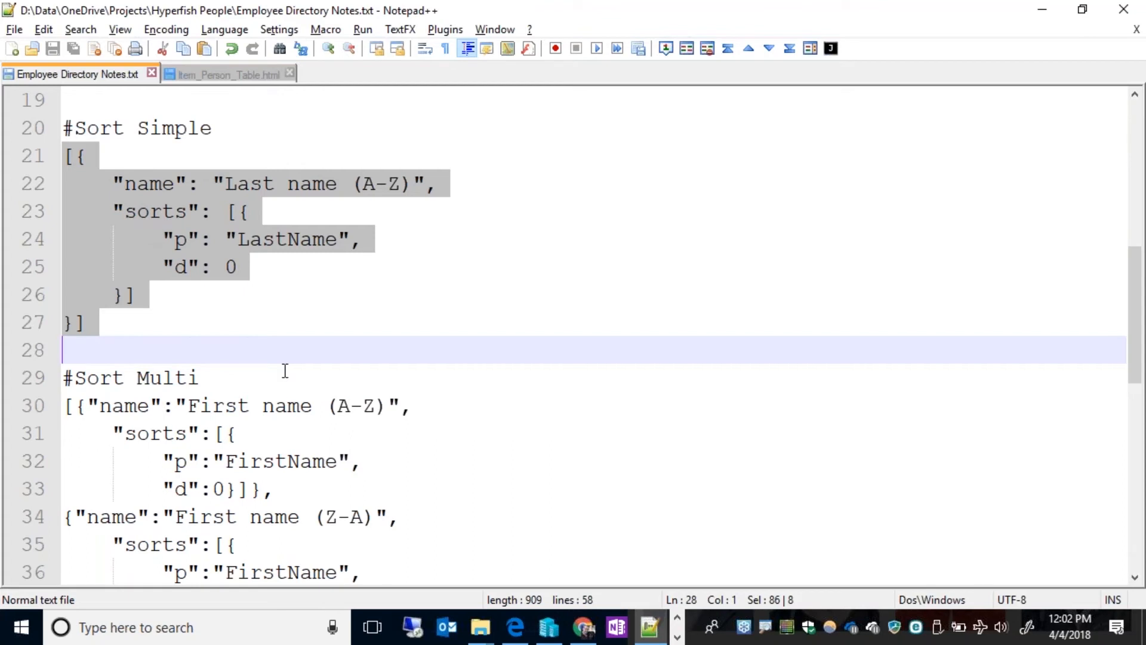
{"action": "key", "text": "alt+Tab"}
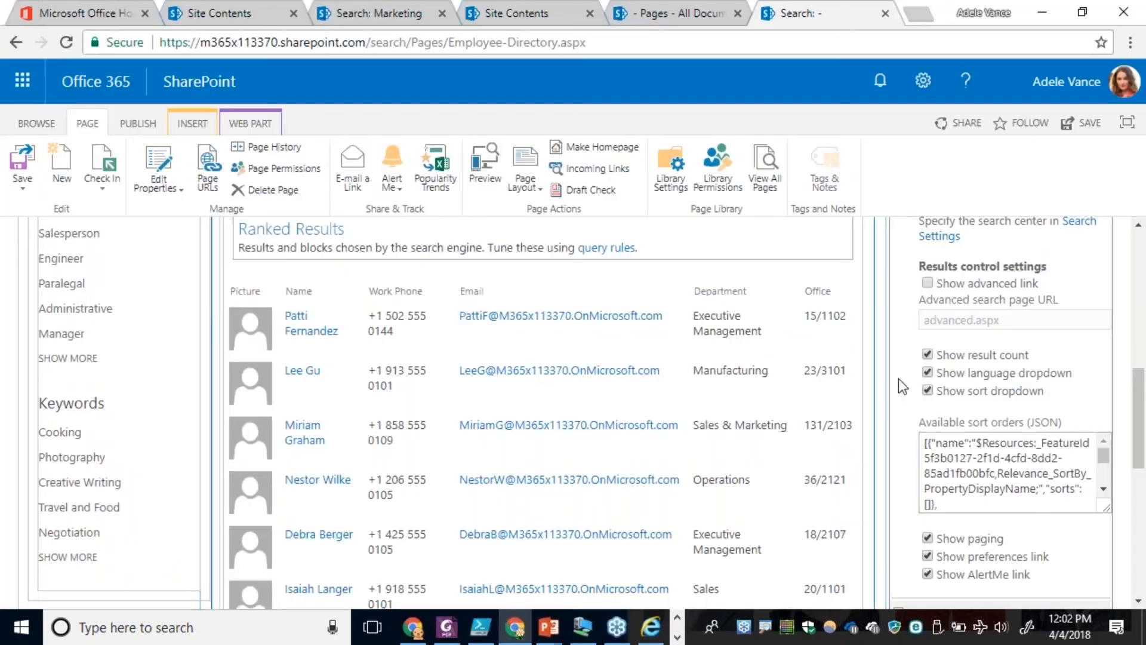
Replace the available sort orders JSON with the copied Last name (A-Z) definition on LastName and apply the web part changes.
{"action": "left_click", "coordinate": [956, 501]}
{"action": "key", "text": "ctrl+a"}
{"action": "key", "text": "ctrl+v"}
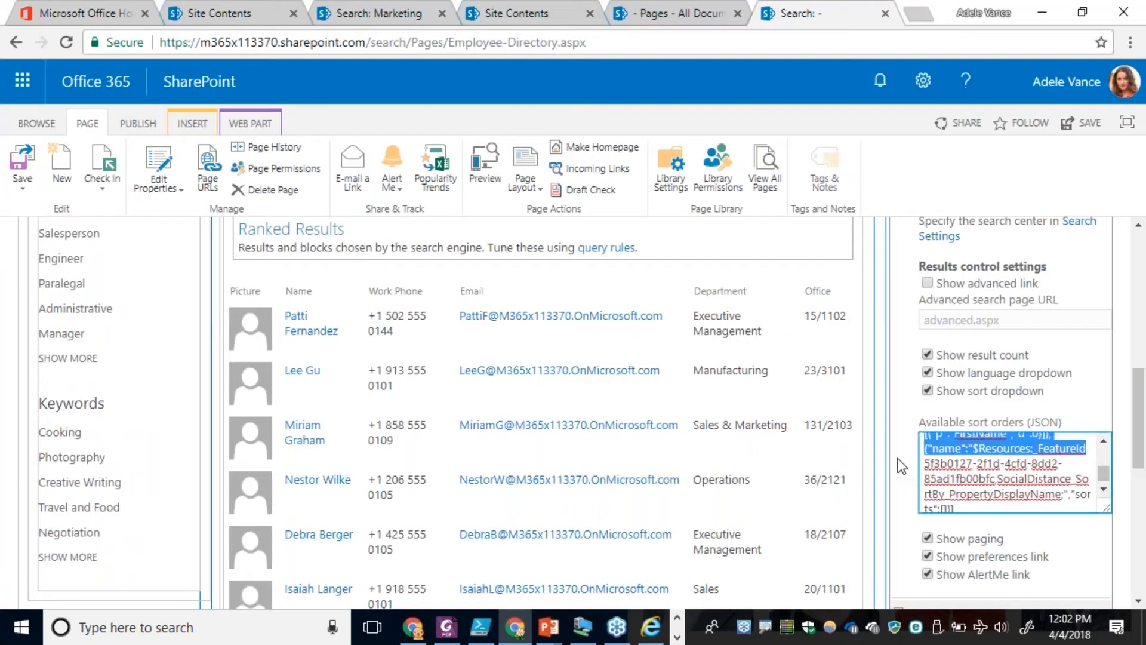
{"action": "key", "text": "ctrl+a"}
{"action": "key", "text": "Delete"}
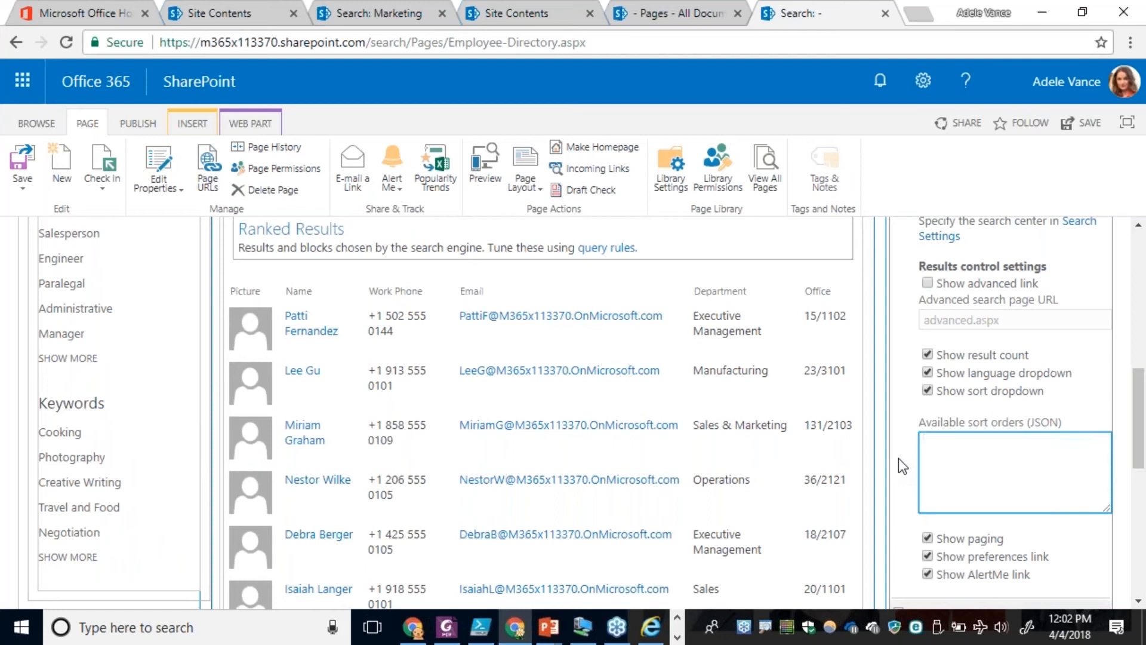
{"action": "key", "text": "ctrl+v"}
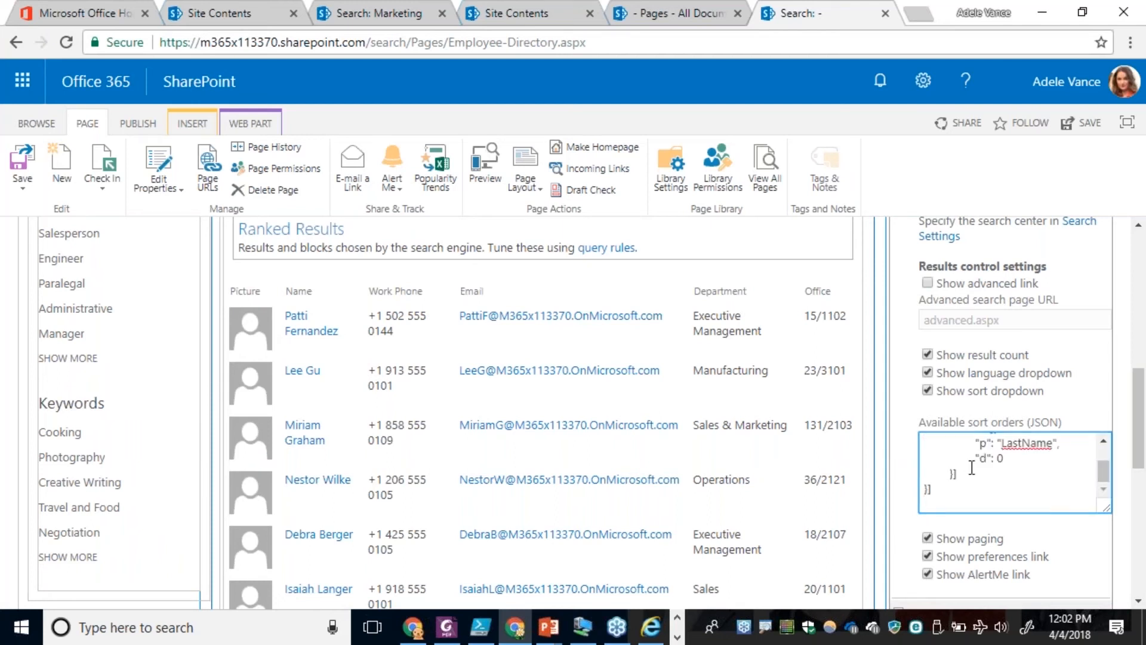
{"action": "left_click_drag", "start_coordinate": [1136, 457], "coordinate": [1139, 522]}
{"action": "left_click", "coordinate": [1076, 437]}
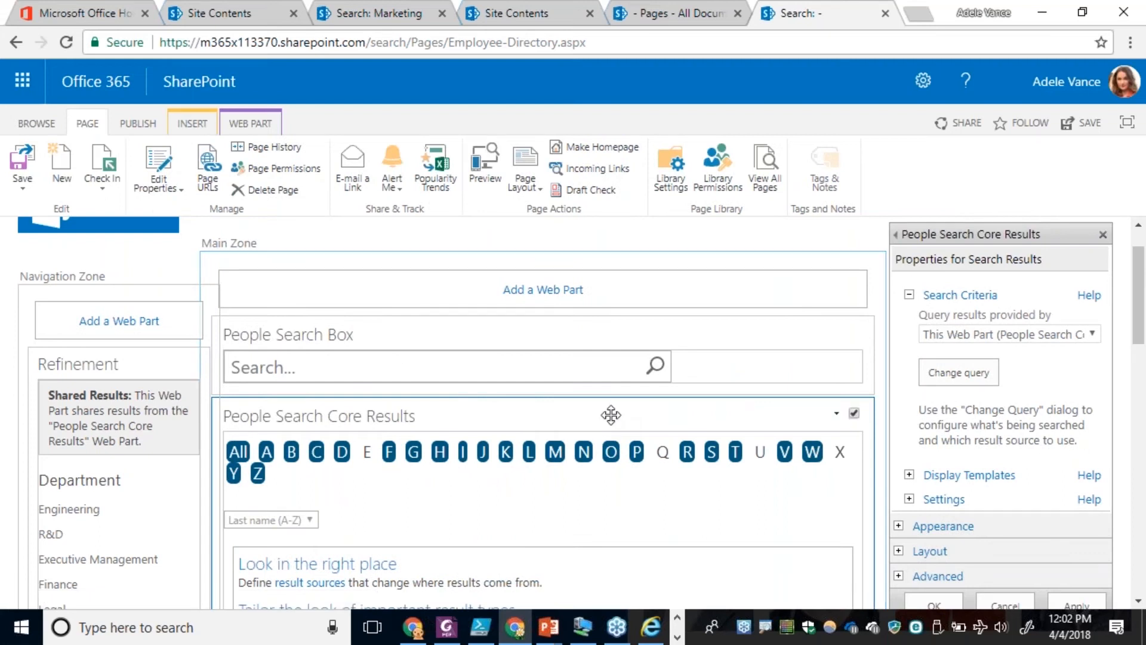
Check the options offered by the sort dropdown above the people search results.
{"action": "scroll", "coordinate": [603, 472], "scroll_direction": "down", "scroll_amount": 4}
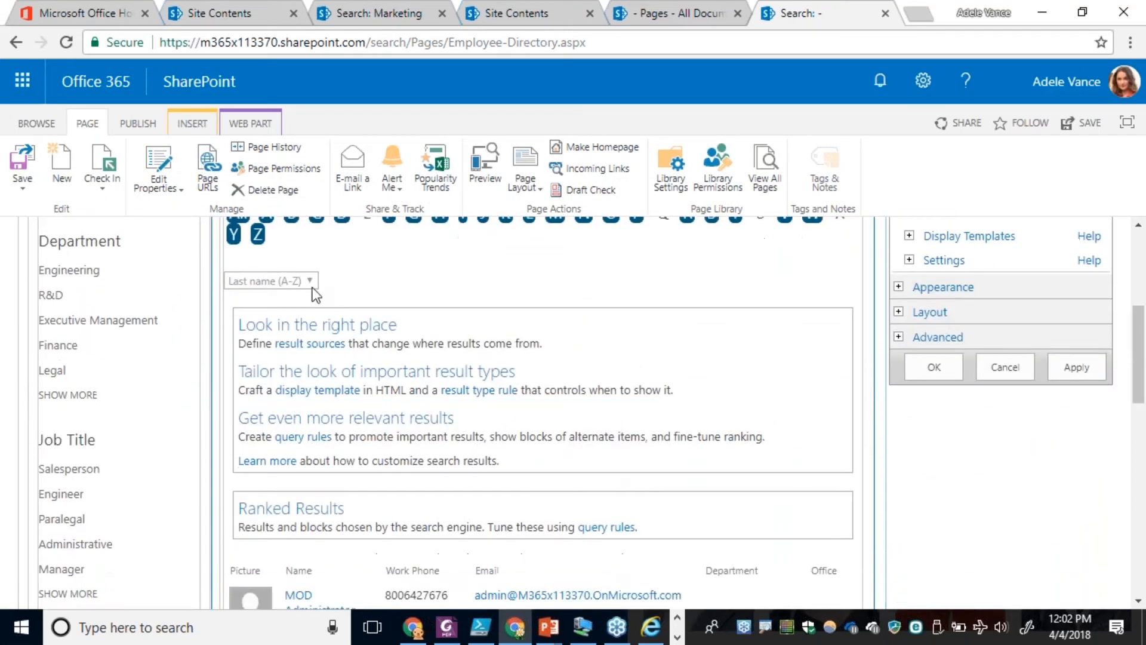
{"action": "left_click", "coordinate": [310, 281]}
{"action": "left_click", "coordinate": [307, 298]}
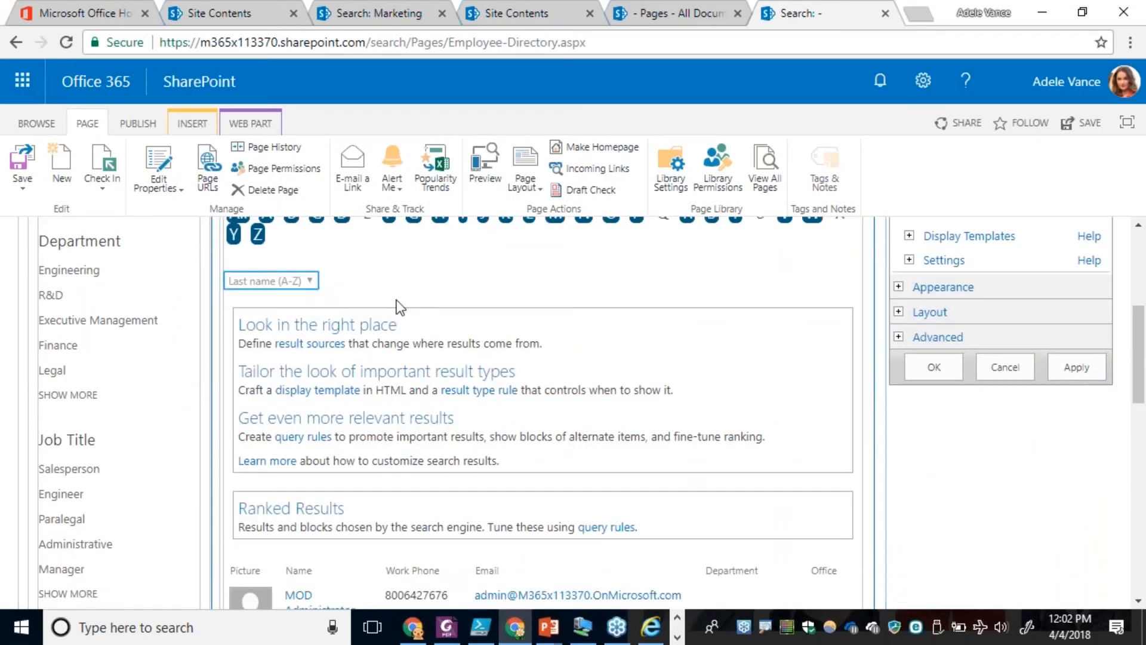
{"action": "left_click", "coordinate": [310, 282]}
{"action": "left_click", "coordinate": [311, 283]}
Copy the Sort Multi JSON from the Notepad++ notes and paste it into a new blank file.
{"action": "key", "text": "alt+Tab"}
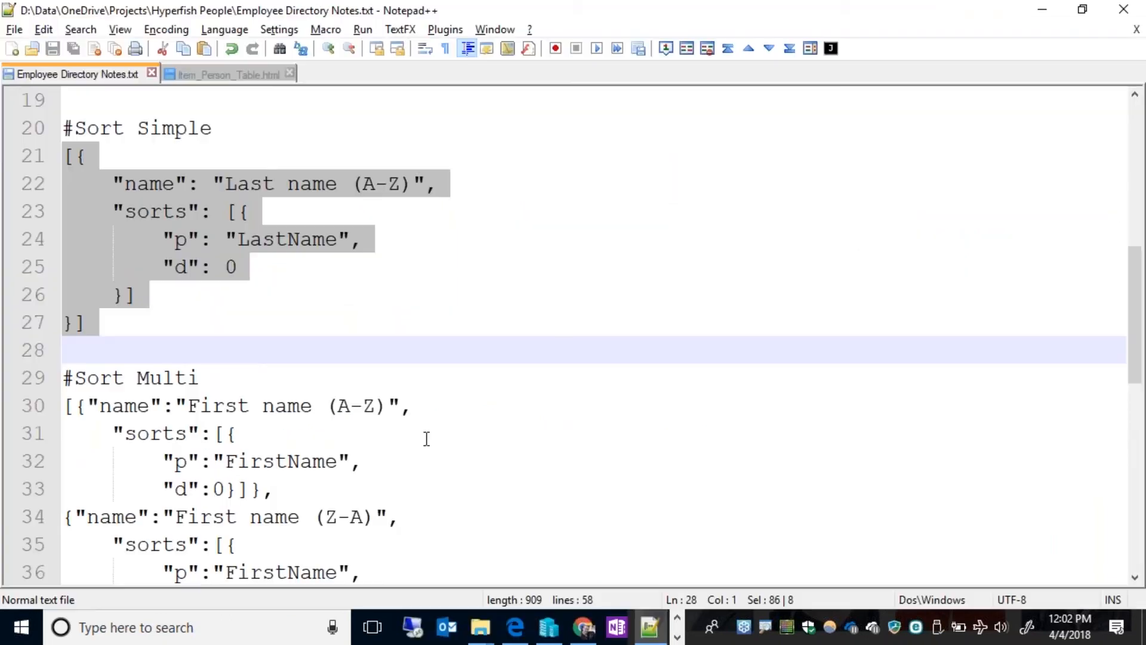
{"action": "scroll", "coordinate": [460, 416], "scroll_direction": "down", "scroll_amount": 5}
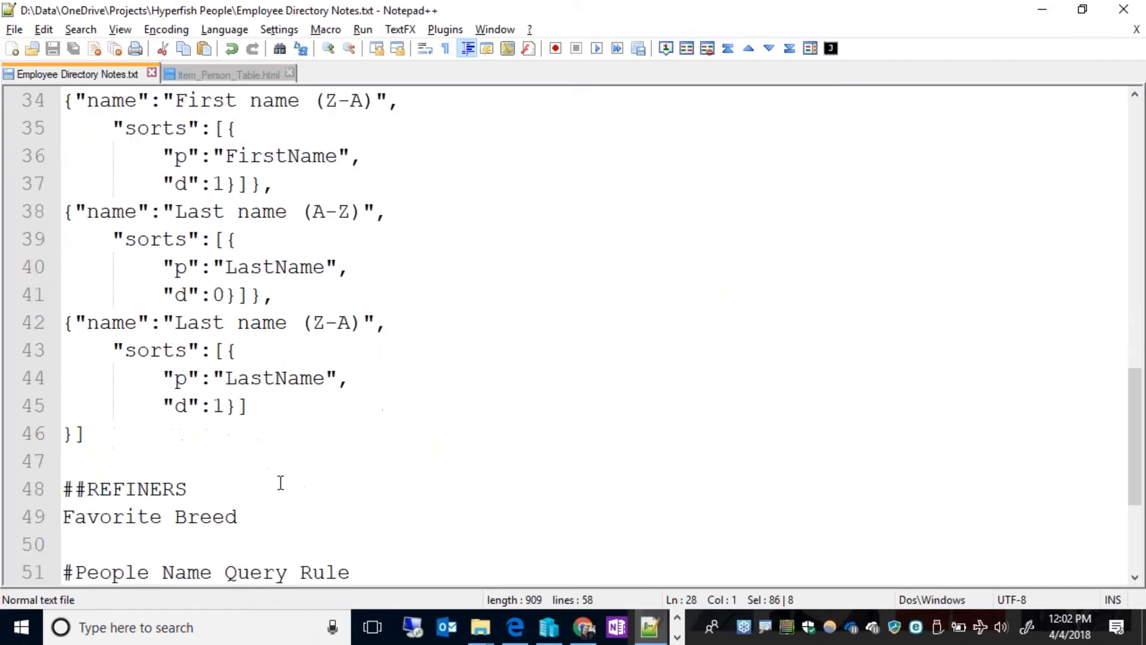
{"action": "left_click_drag", "start_coordinate": [105, 432], "coordinate": [51, 146]}
{"action": "key", "text": "ctrl+c"}
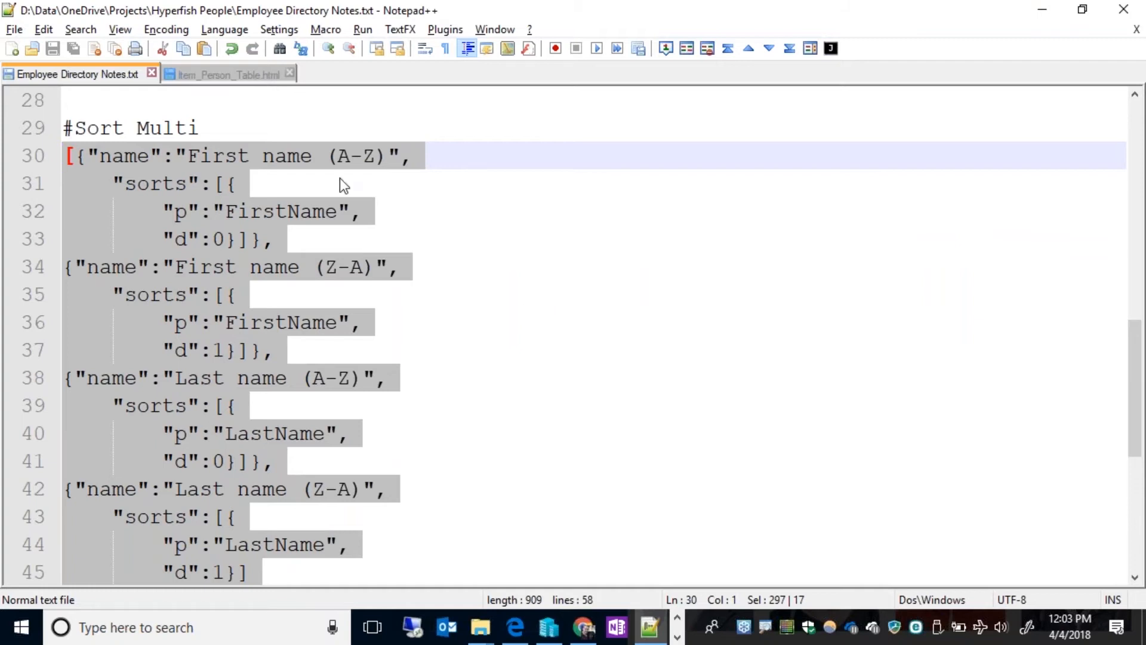
{"action": "key", "text": "ctrl+n"}
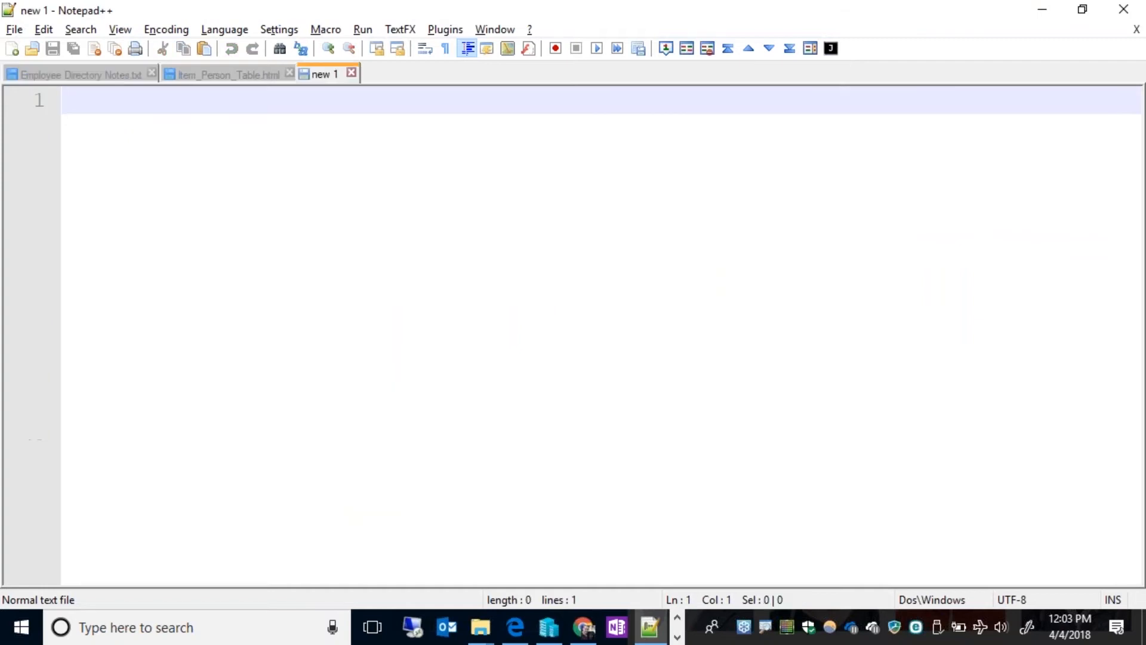
{"action": "key", "text": "ctrl+v"}
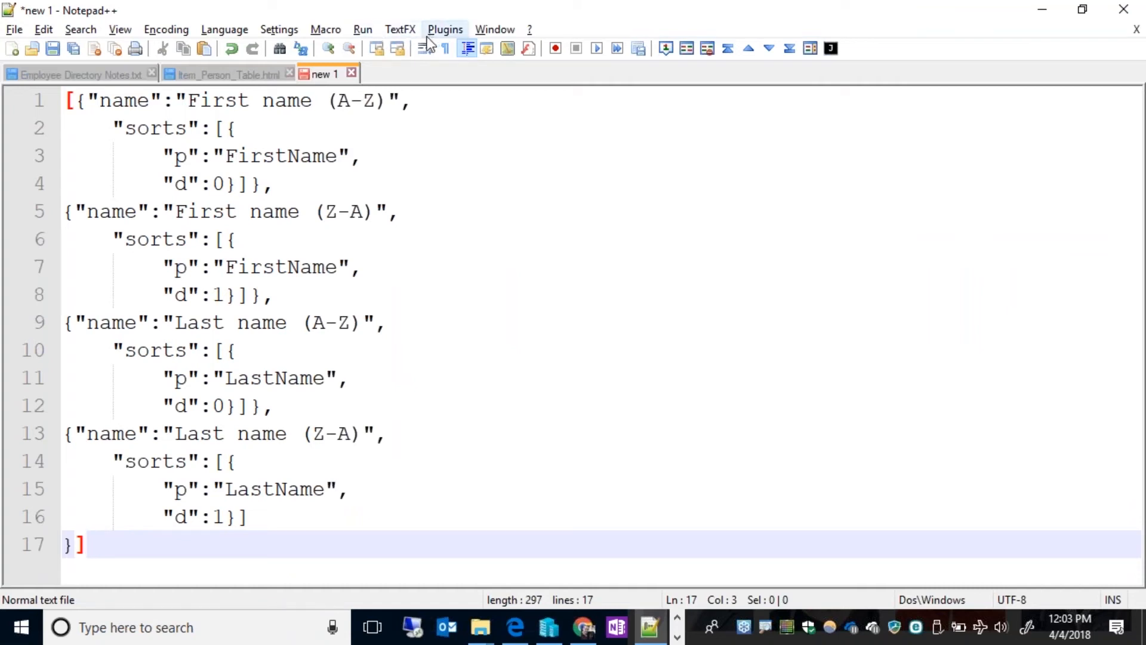
Try to apply the TextFX Unwrap Text command to the JSON without selecting it.
{"action": "left_click", "coordinate": [410, 31]}
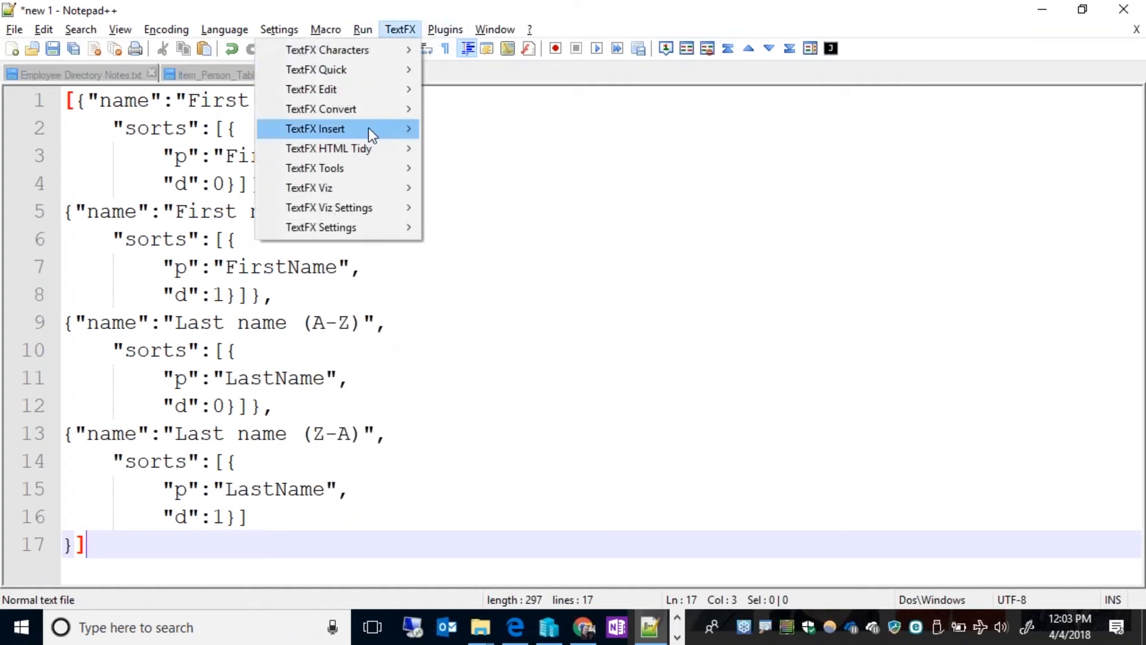
{"action": "mouse_move", "coordinate": [364, 91]}
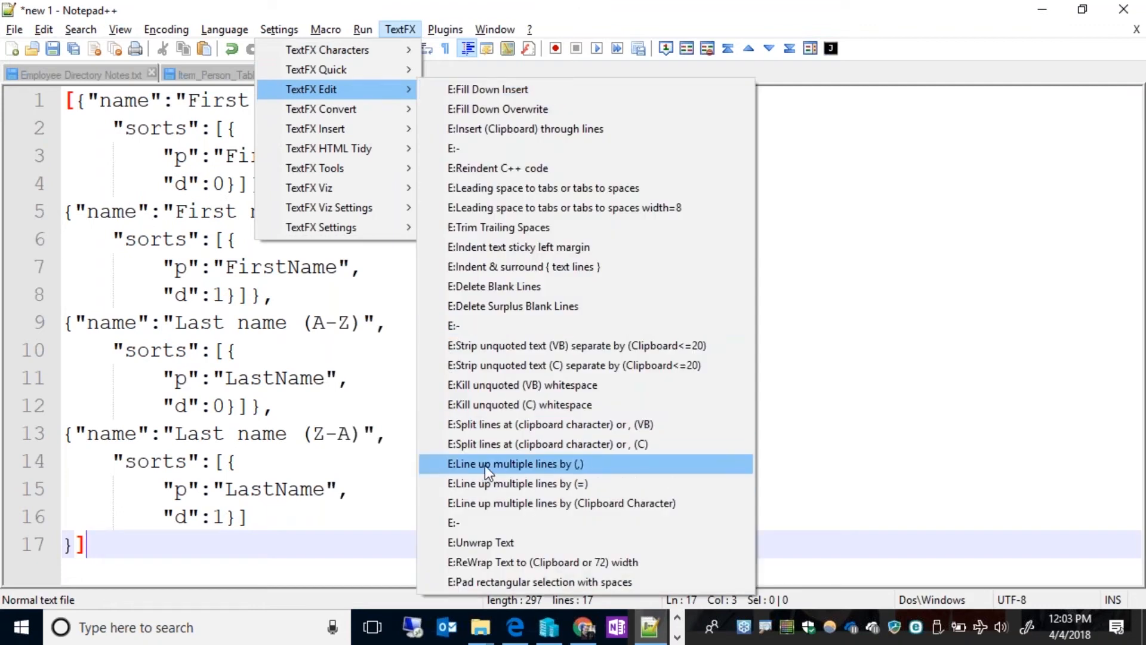
{"action": "left_click", "coordinate": [489, 541]}
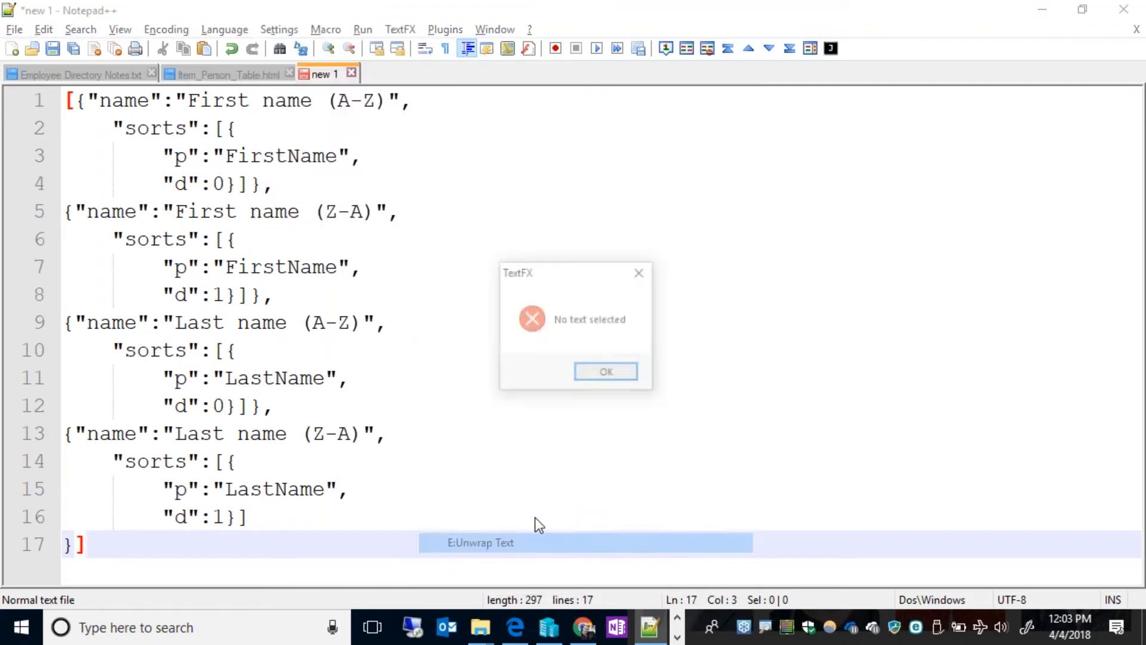
{"action": "left_click", "coordinate": [607, 374]}
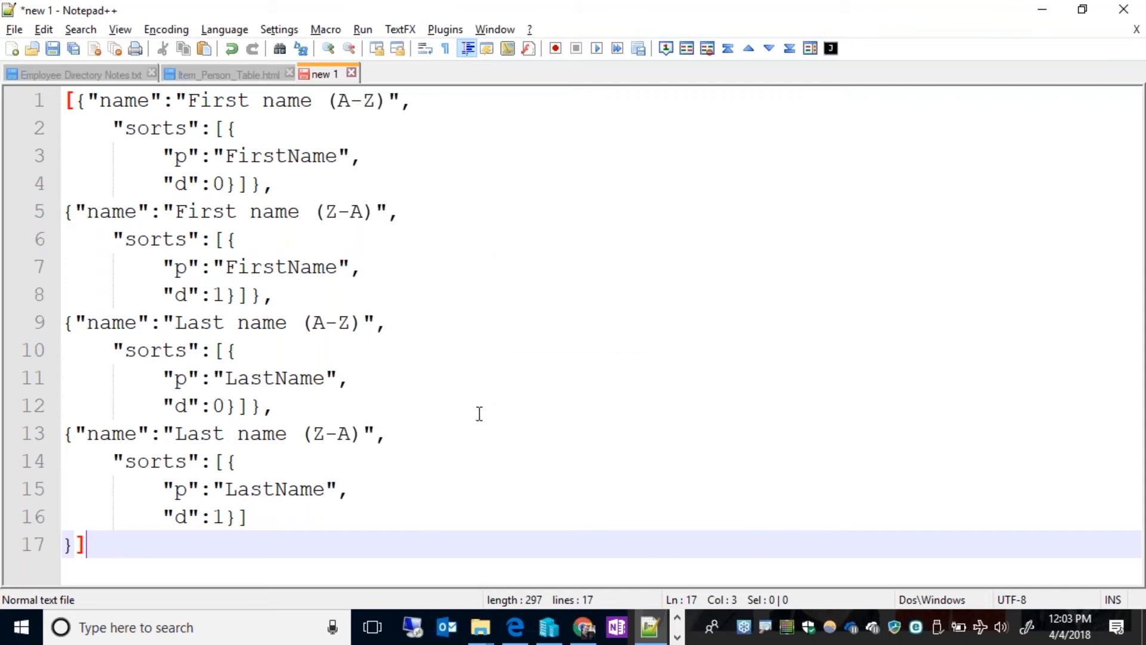
Unwrap the whole sort JSON onto a single line with TextFX Unwrap Text and copy the resulting line.
{"action": "key", "text": "ctrl+a"}
{"action": "left_click", "coordinate": [398, 29]}
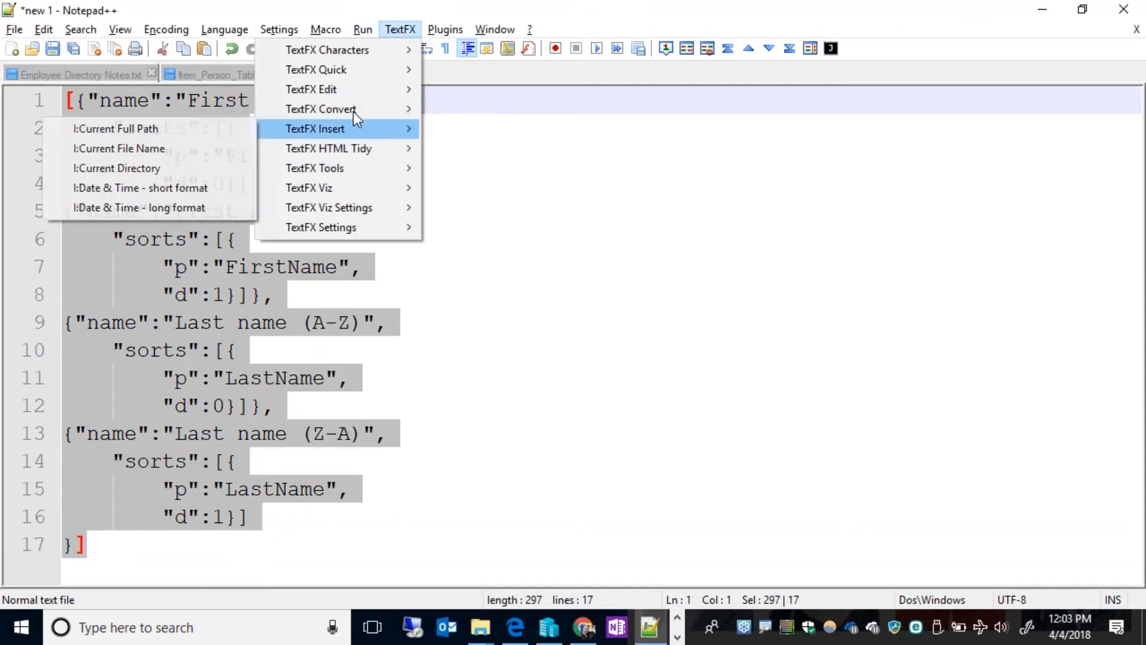
{"action": "mouse_move", "coordinate": [353, 95]}
{"action": "left_click", "coordinate": [481, 542]}
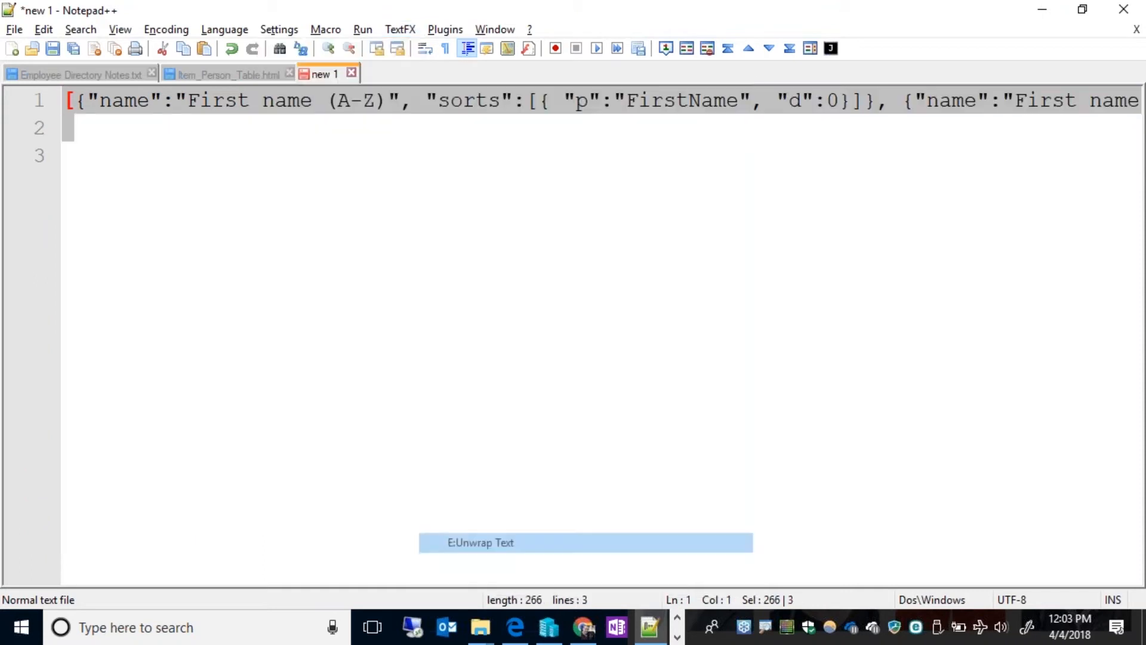
{"action": "key", "text": "Home"}
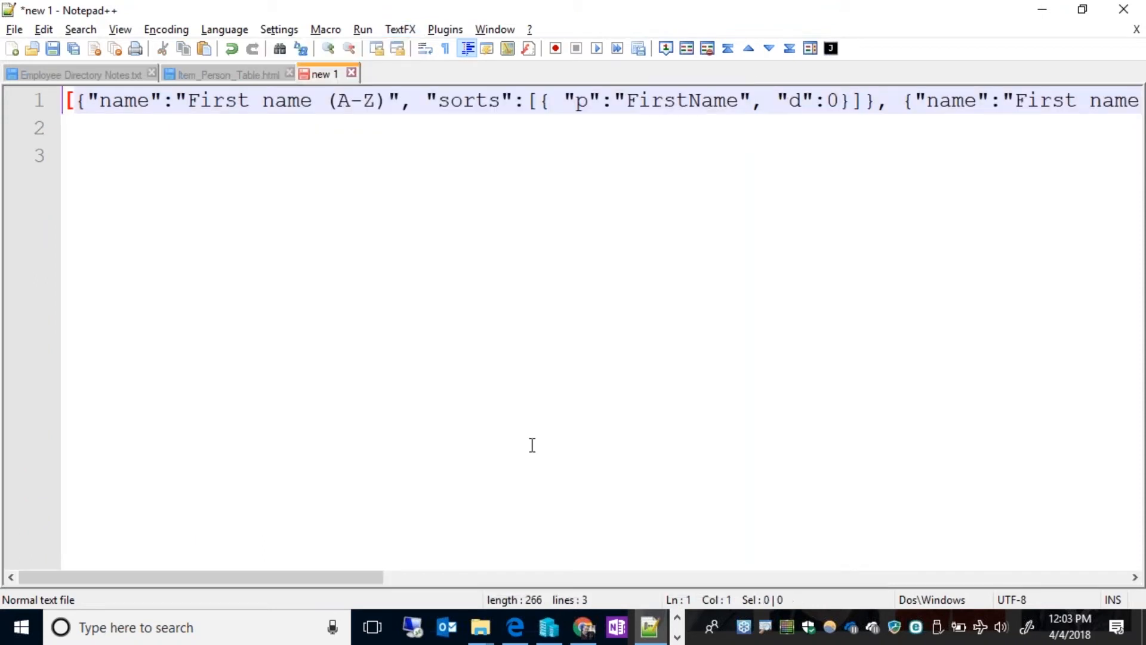
{"action": "key", "text": "shift+End"}
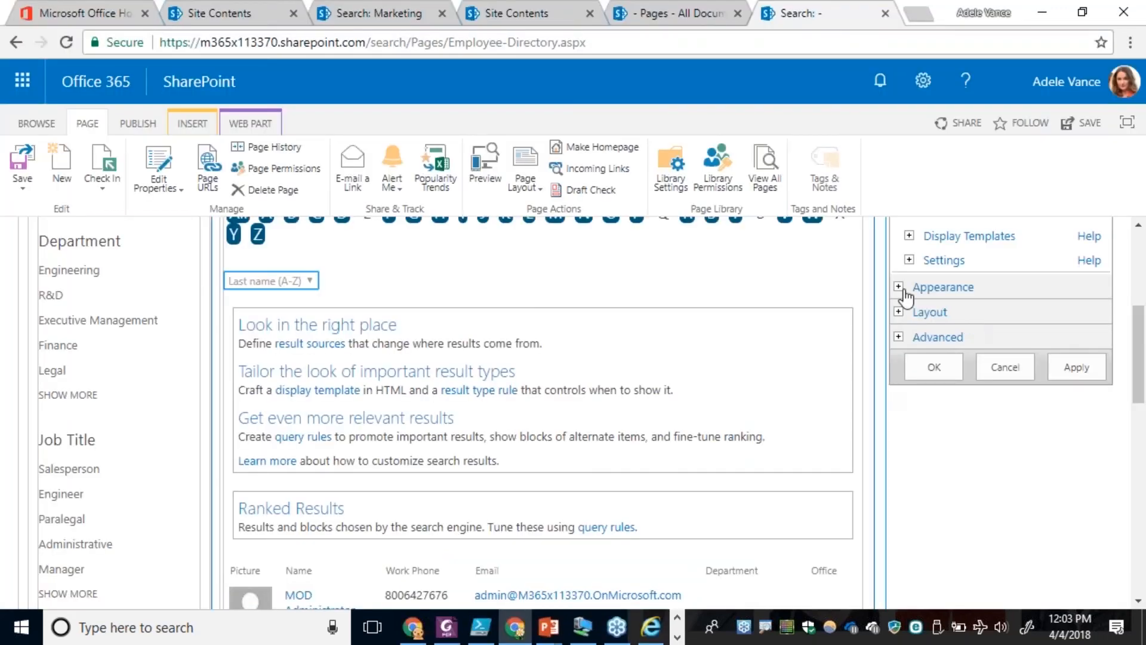
Replace the available sort orders JSON with the copied four-option first and last name definition and confirm the web part changes.
{"action": "scroll", "coordinate": [957, 517], "scroll_direction": "down", "scroll_amount": 5}
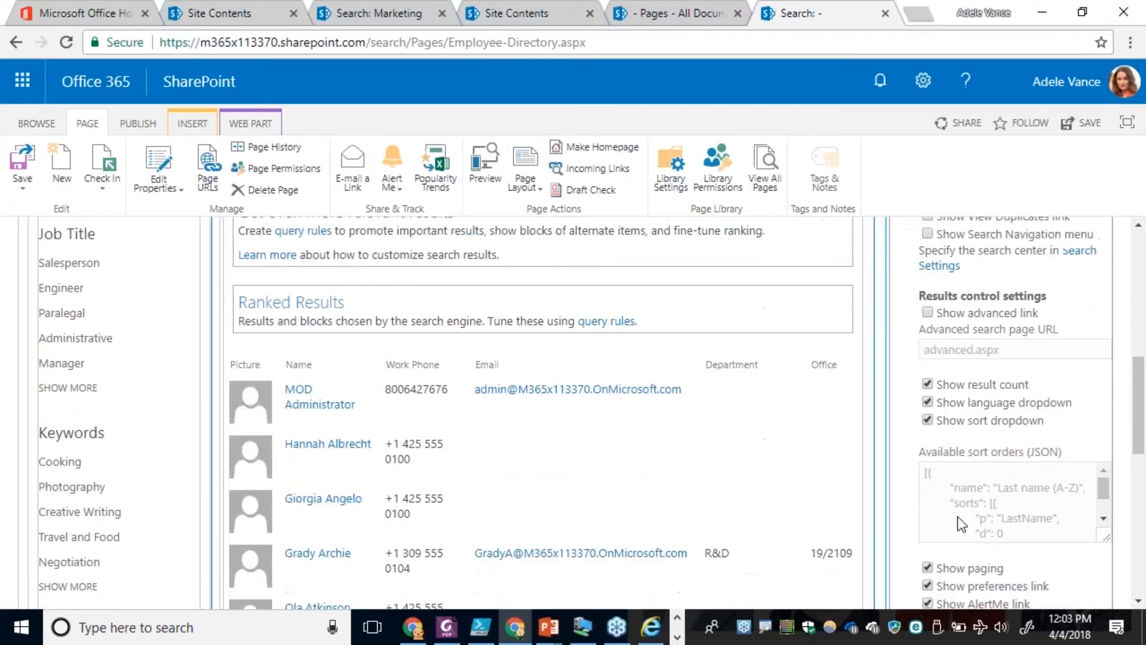
{"action": "left_click", "coordinate": [929, 351]}
{"action": "left_click", "coordinate": [928, 351]}
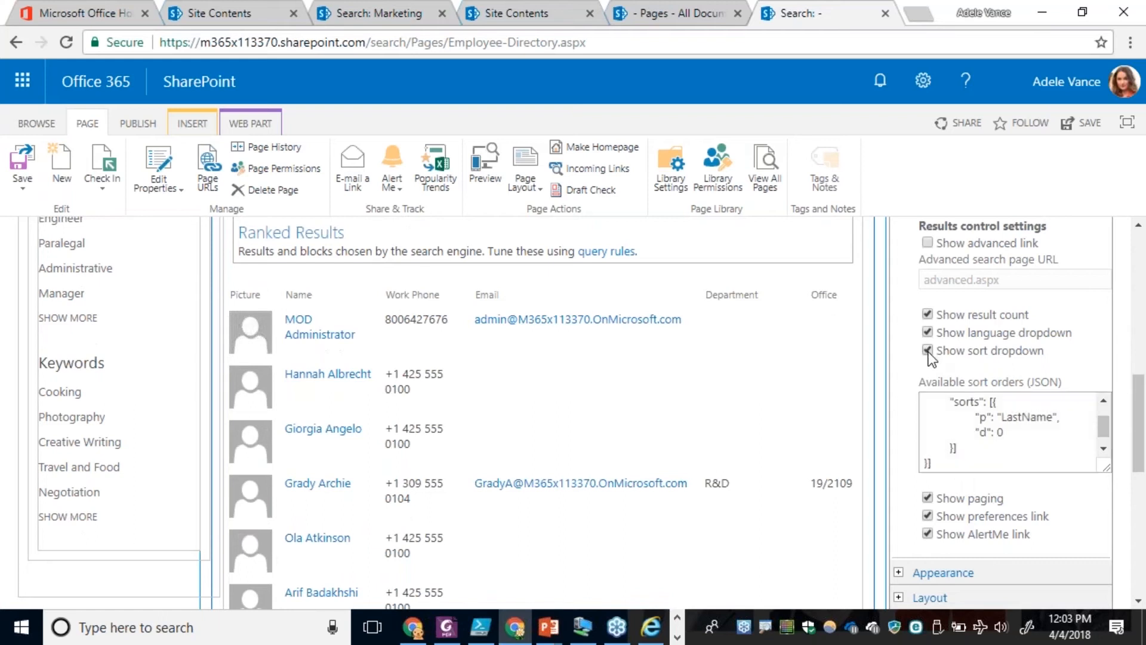
{"action": "left_click", "coordinate": [958, 467]}
{"action": "key", "text": "ctrl+a"}
{"action": "key", "text": "BackSpace"}
{"action": "key", "text": "ctrl+v"}
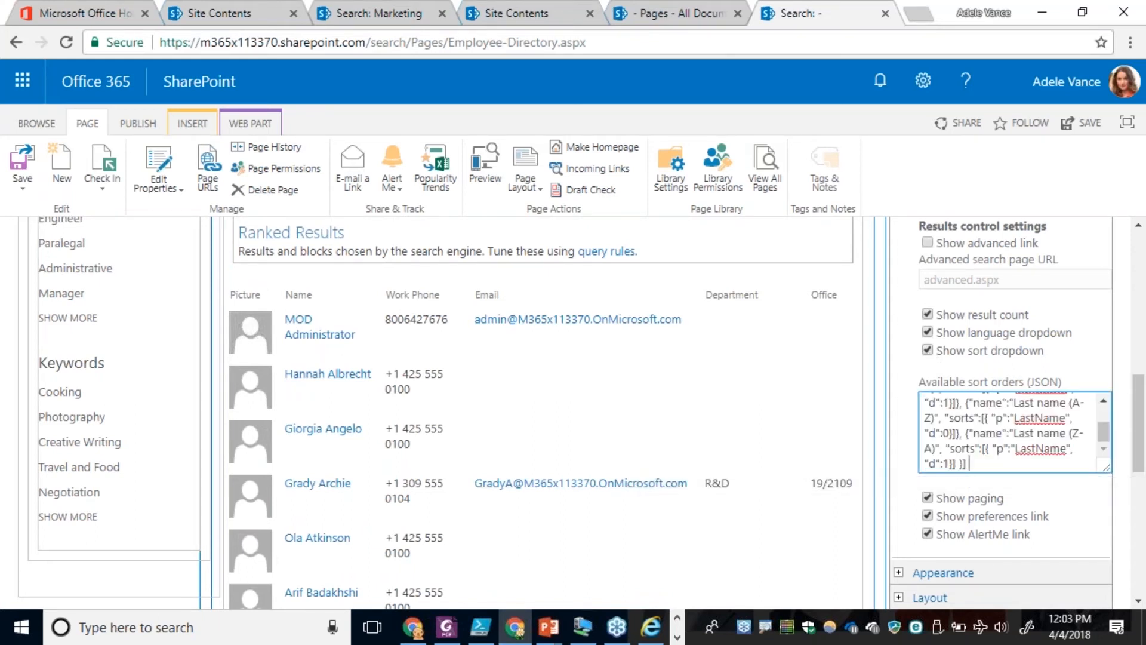
{"action": "scroll", "coordinate": [1027, 487], "scroll_direction": "down", "scroll_amount": 4}
{"action": "left_click", "coordinate": [935, 399]}
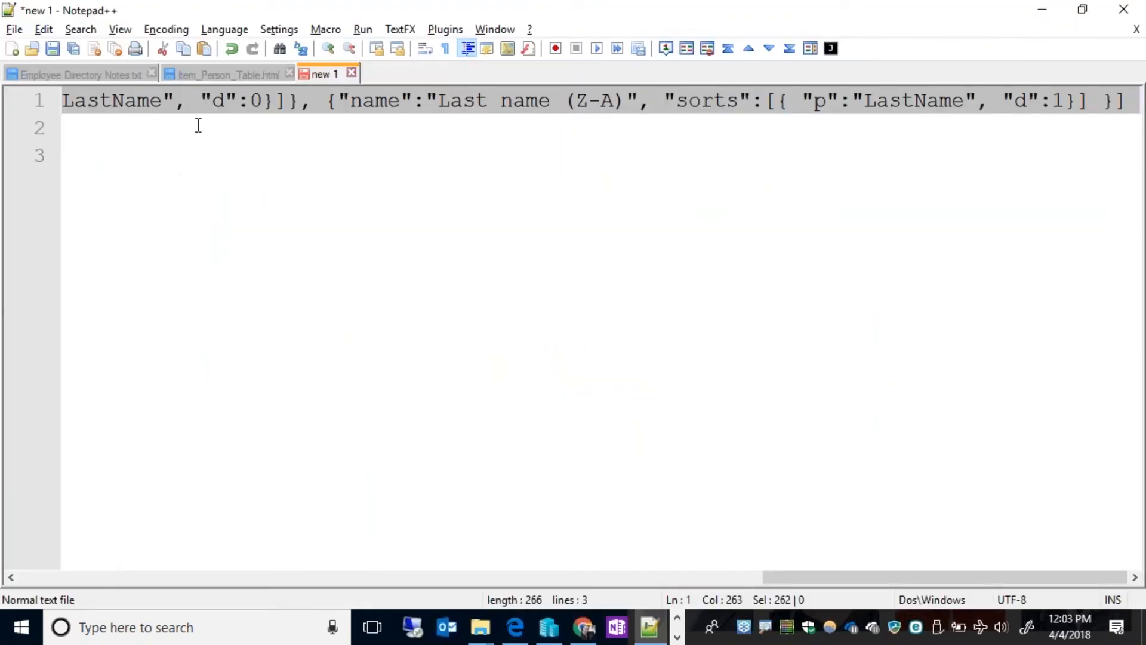
Examine the Sort Multi JSON in the Notepad++ notes, comparing each option's name, sort property and direction value.
{"action": "left_click", "coordinate": [79, 74]}
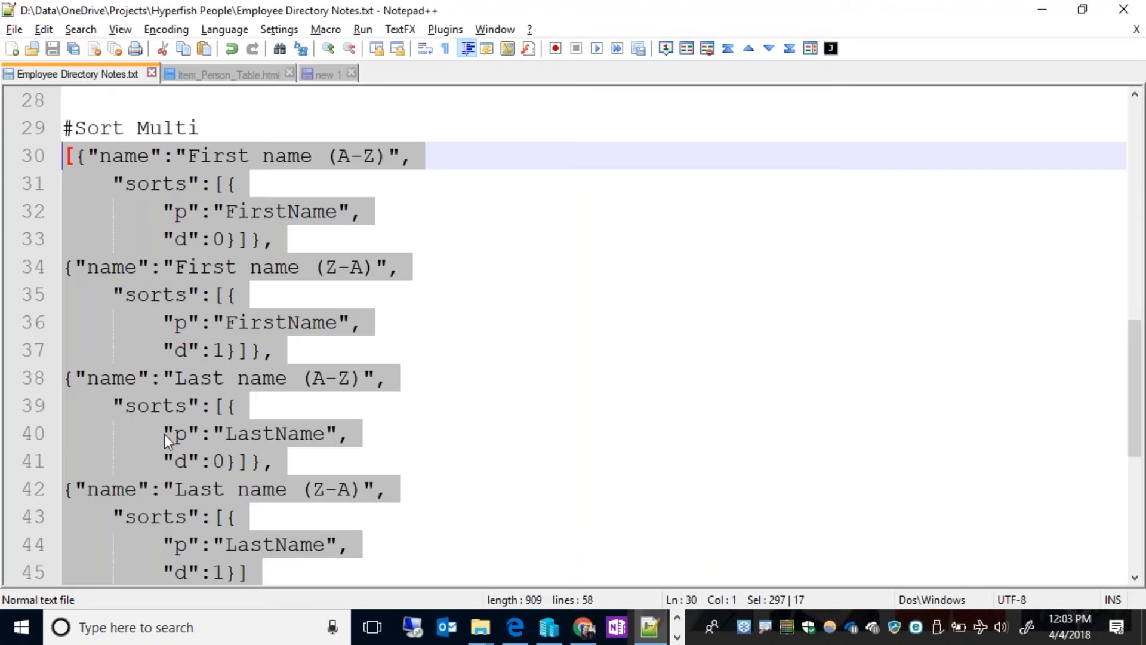
{"action": "left_click", "coordinate": [191, 159]}
{"action": "left_click_drag", "start_coordinate": [191, 158], "coordinate": [378, 161]}
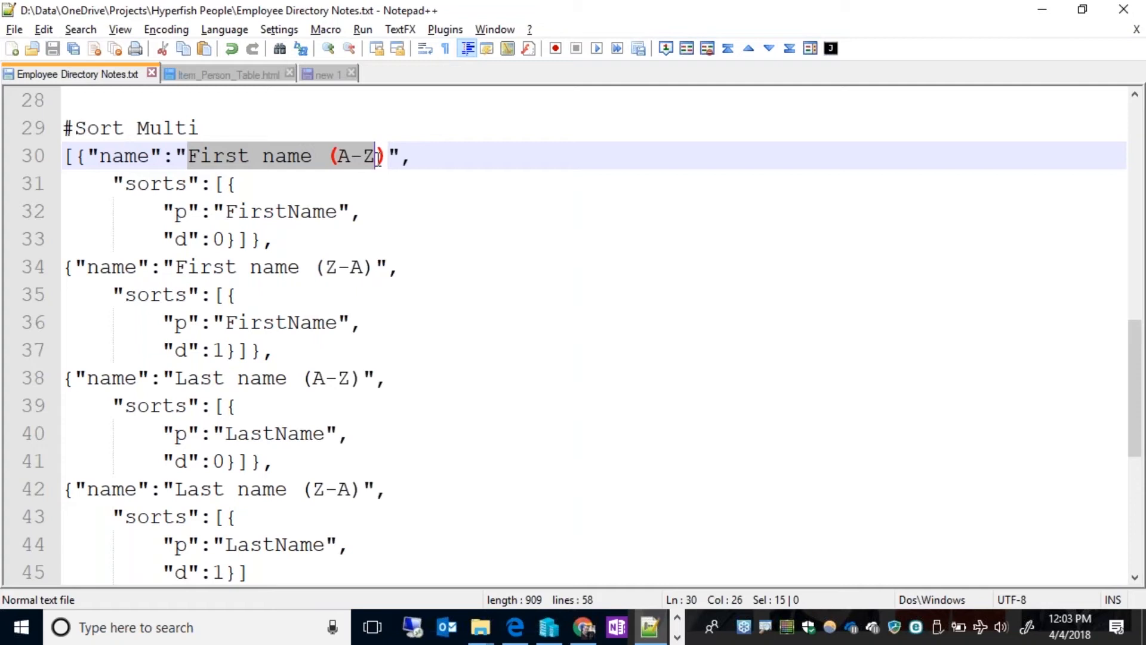
{"action": "left_click_drag", "start_coordinate": [227, 212], "coordinate": [351, 215]}
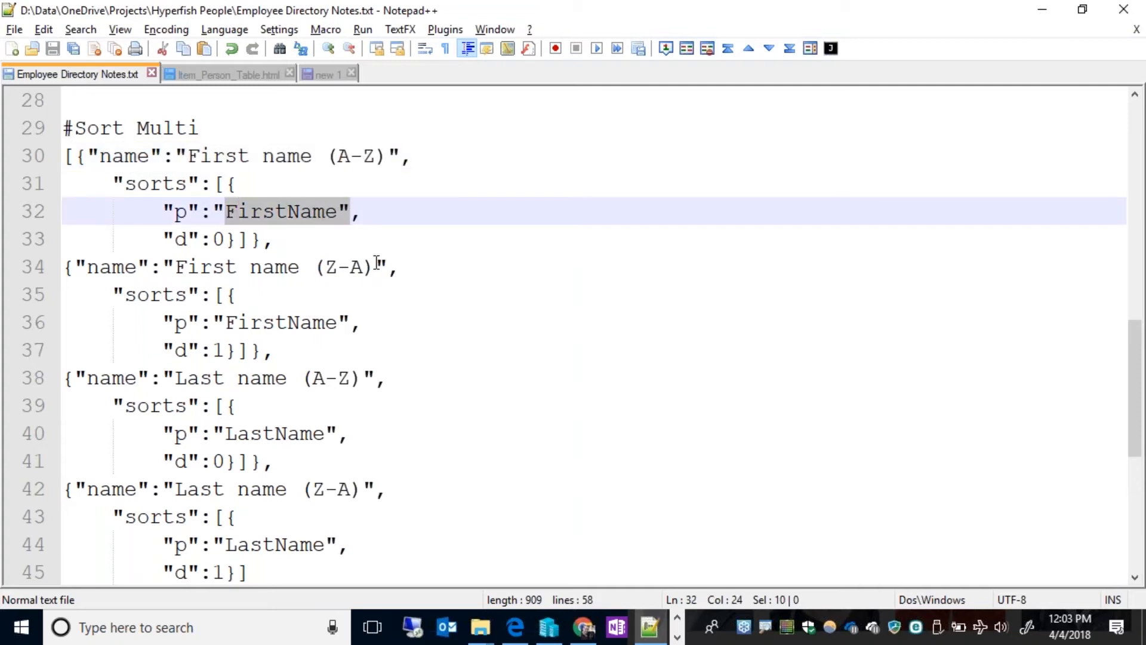
{"action": "left_click", "coordinate": [217, 239]}
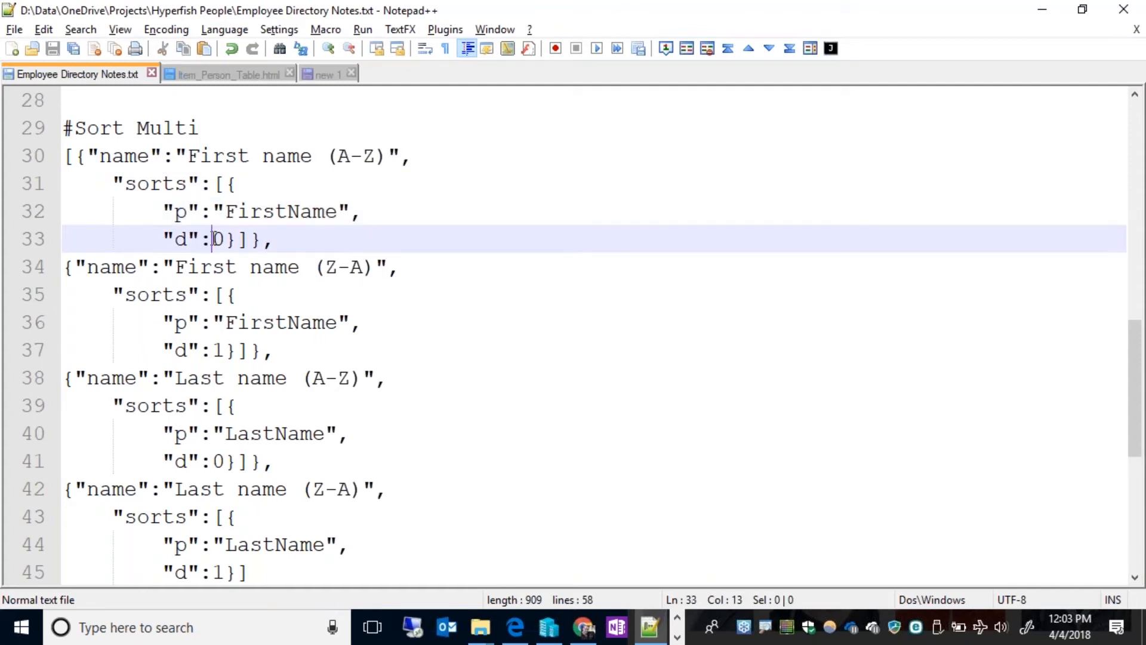
{"action": "double_click", "coordinate": [218, 239]}
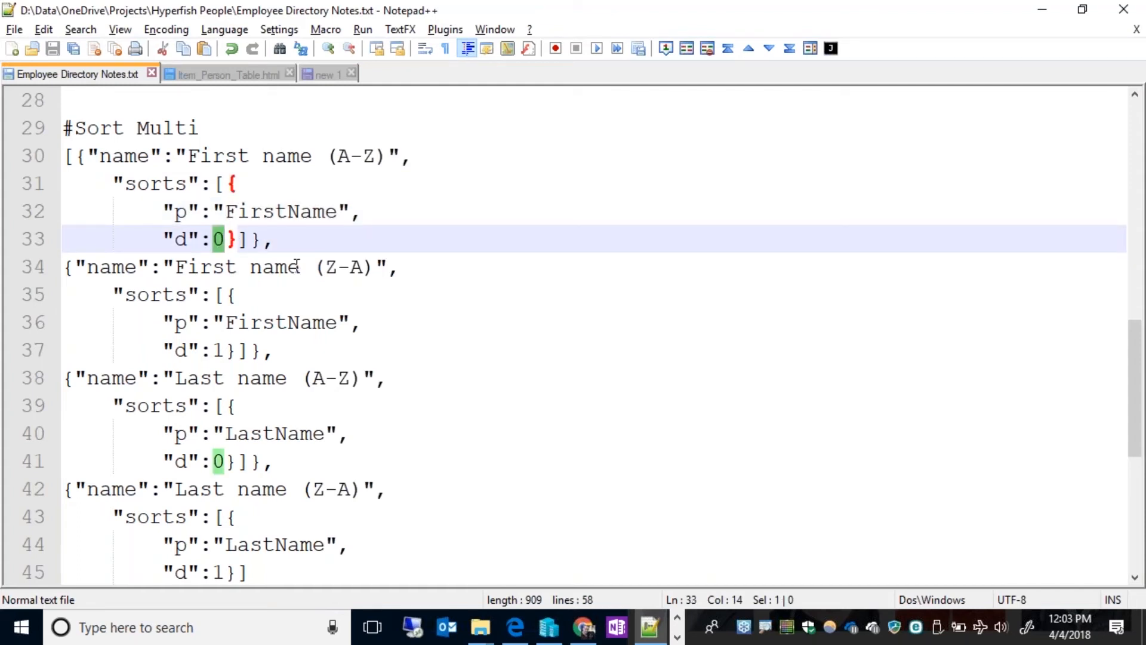
{"action": "left_click_drag", "start_coordinate": [227, 351], "coordinate": [214, 350]}
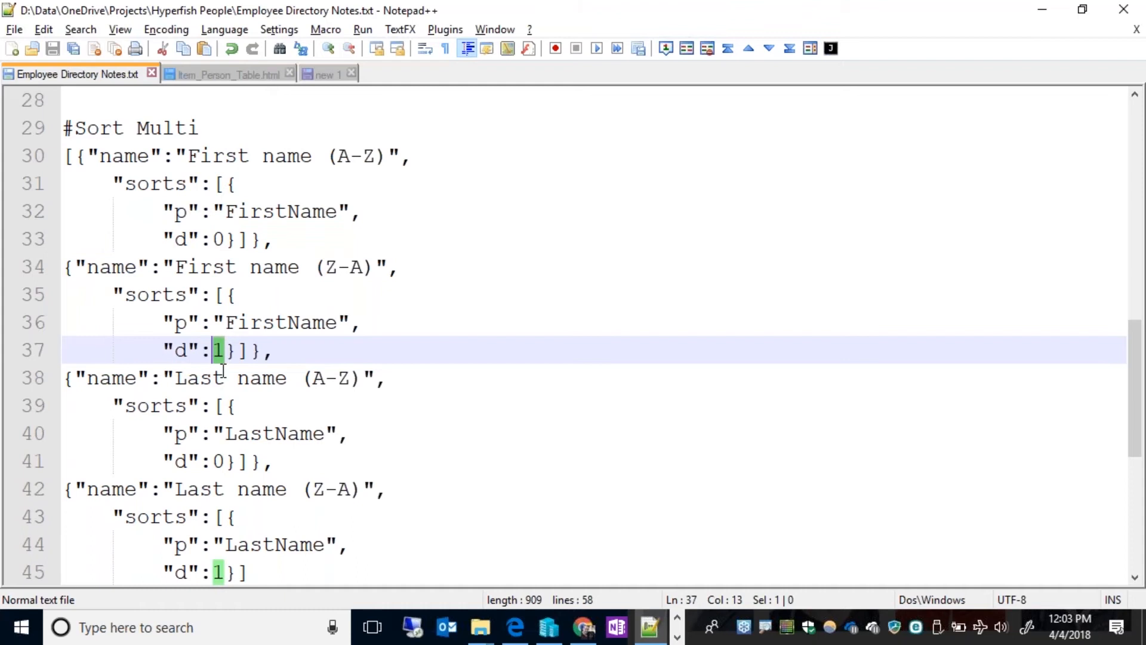
{"action": "left_click", "coordinate": [181, 239]}
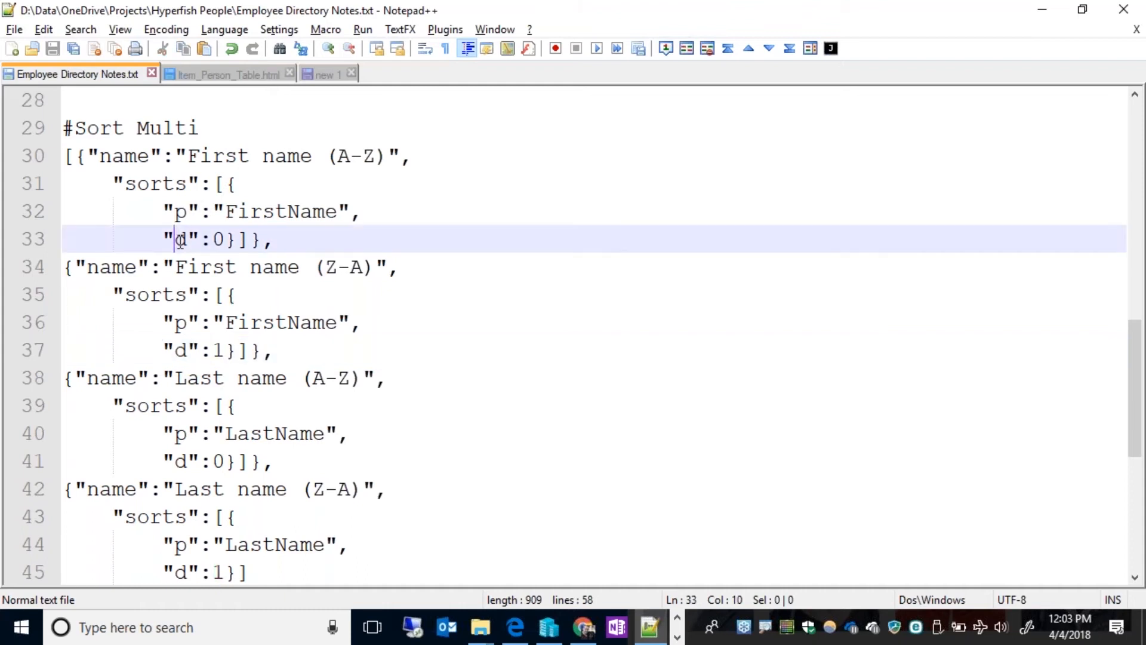
{"action": "left_click", "coordinate": [225, 239]}
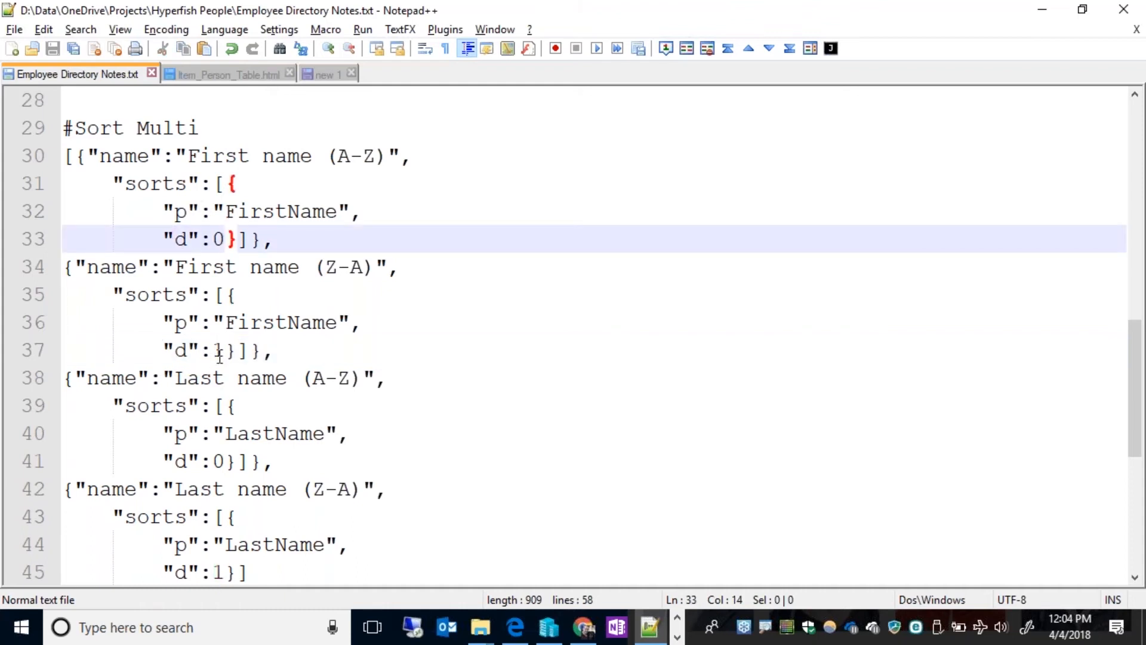
{"action": "scroll", "coordinate": [338, 359], "scroll_direction": "down", "scroll_amount": 2}
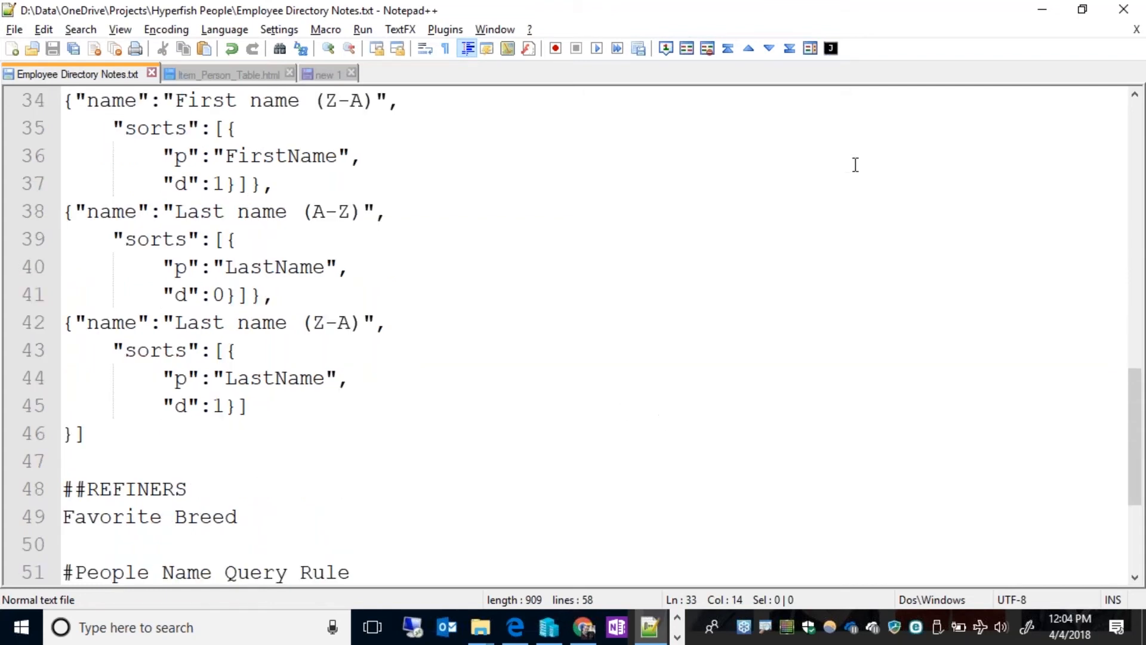
Return to the Employee Directory page in SharePoint and check it in with the comment "Added SOrting".
{"action": "left_click", "coordinate": [1042, 12]}
{"action": "left_click", "coordinate": [597, 253]}
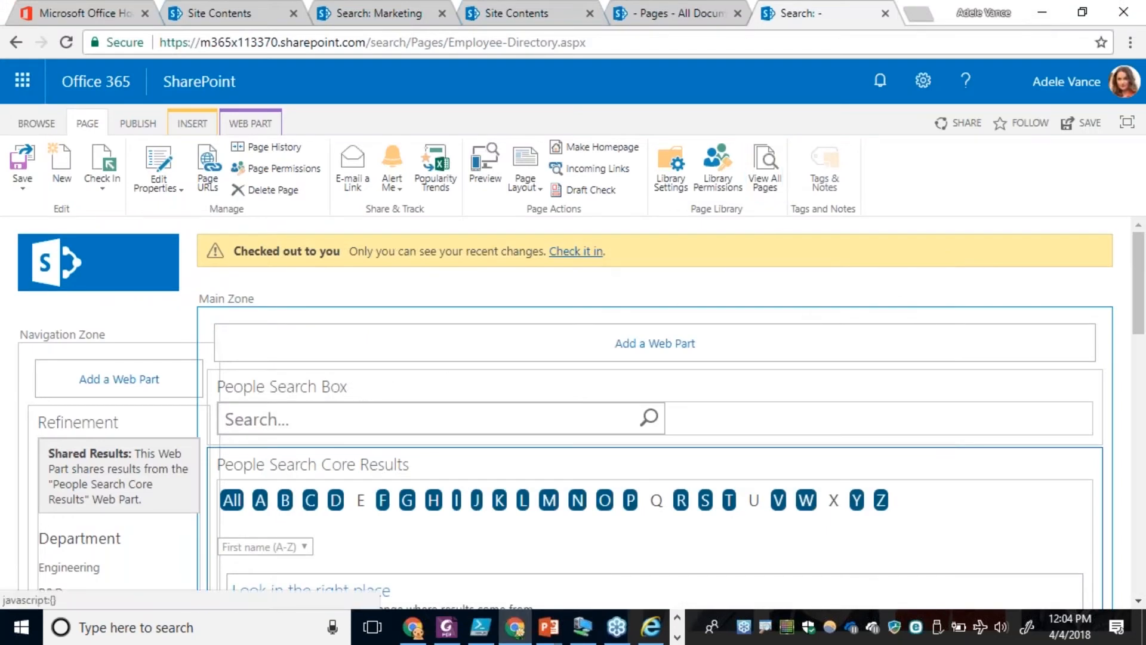
{"action": "type", "text": "Added"}
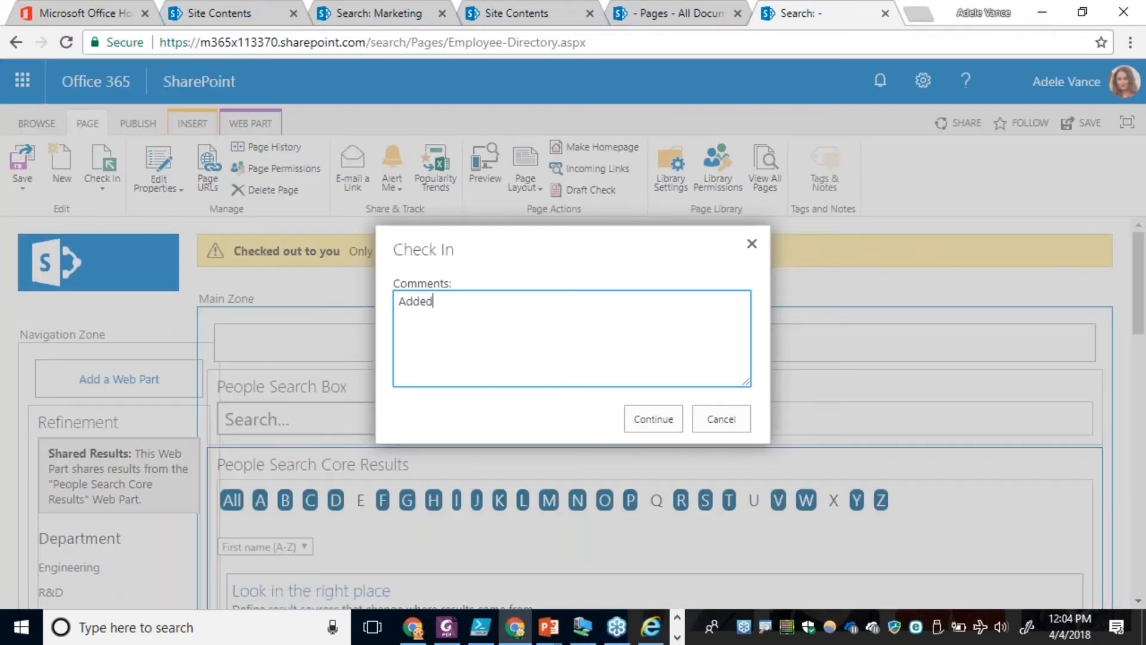
{"action": "type", "text": " SOrting"}
{"action": "key", "text": "Return"}
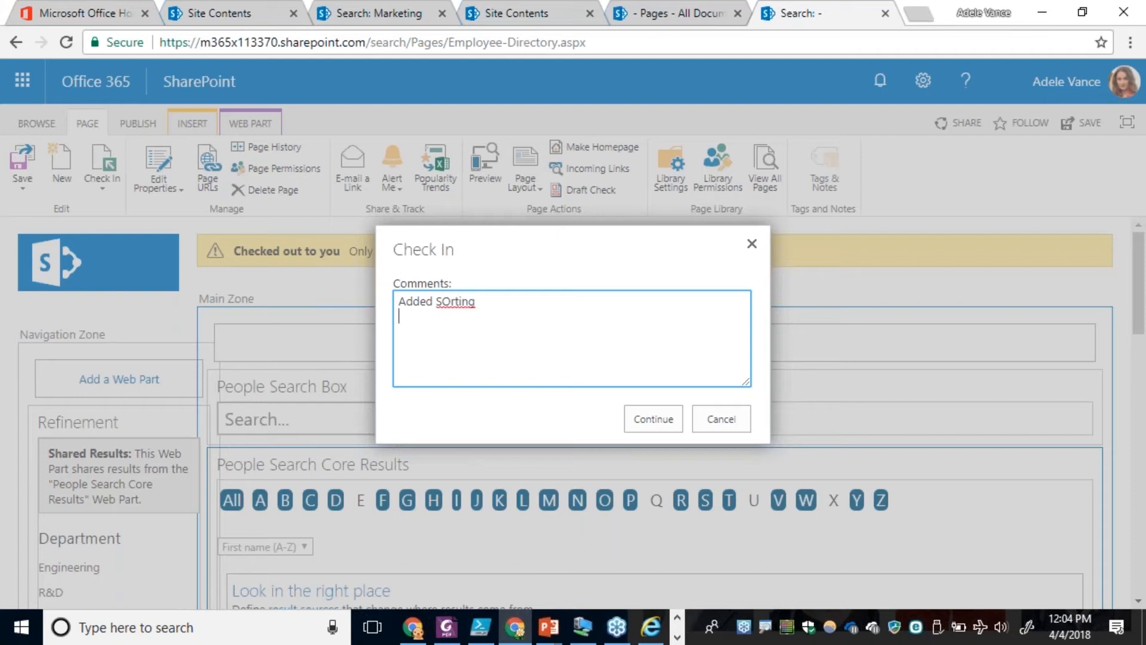
{"action": "left_click", "coordinate": [643, 417]}
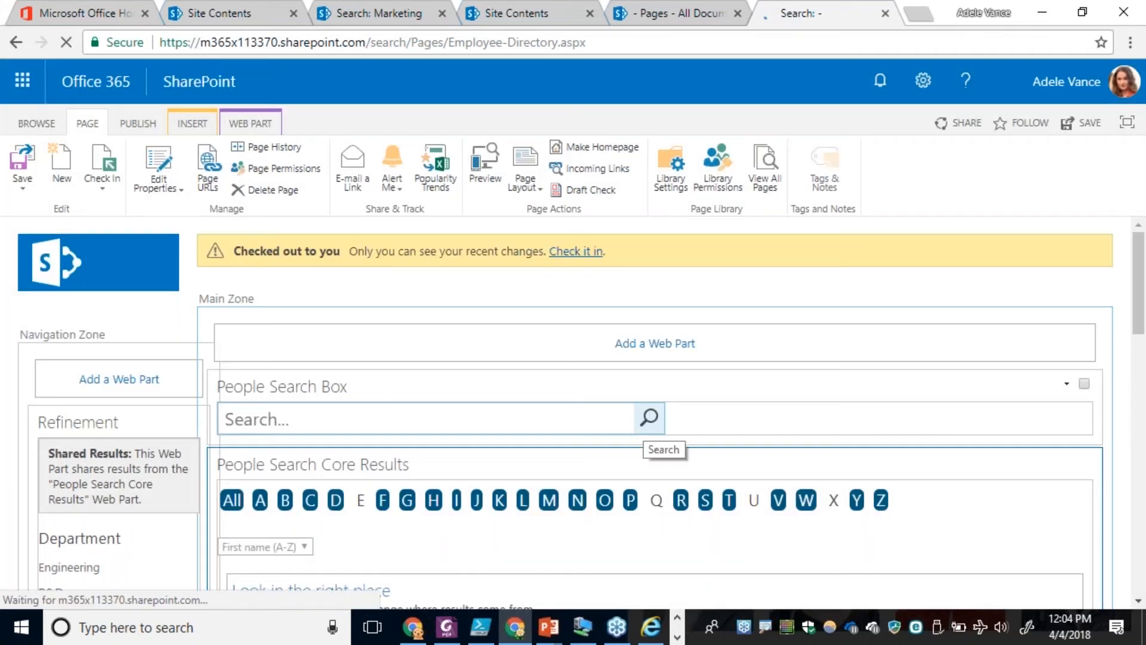
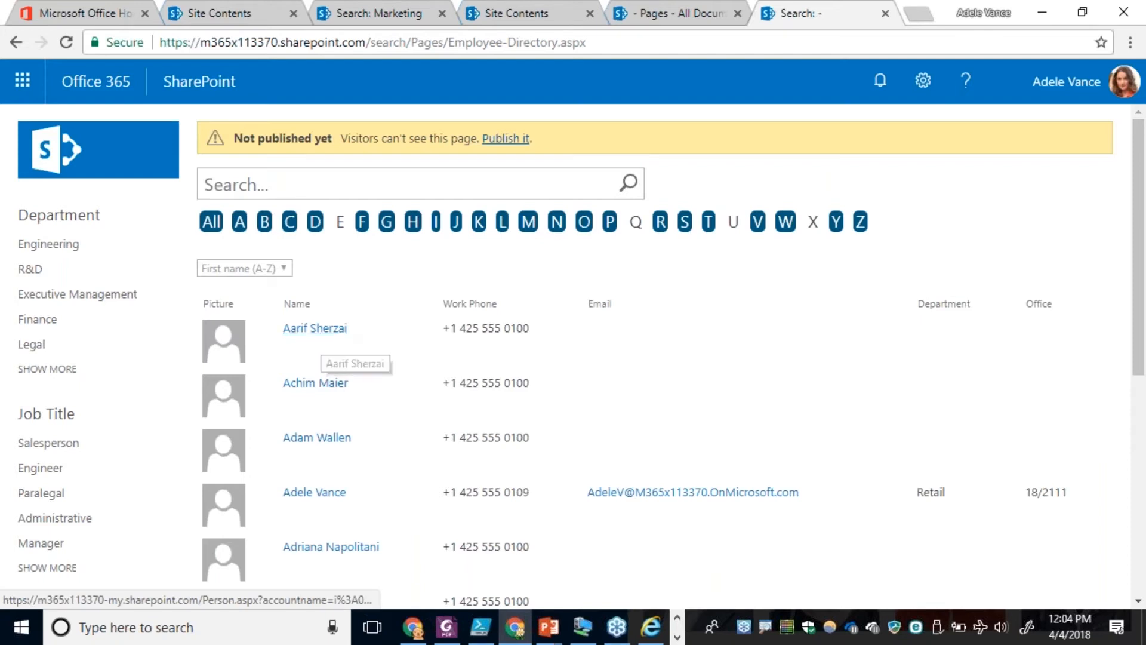
Test the directory's sort options by sorting the results by First name (Z-A), Last name (A-Z) and Last name (Z-A).
{"action": "left_click", "coordinate": [284, 268]}
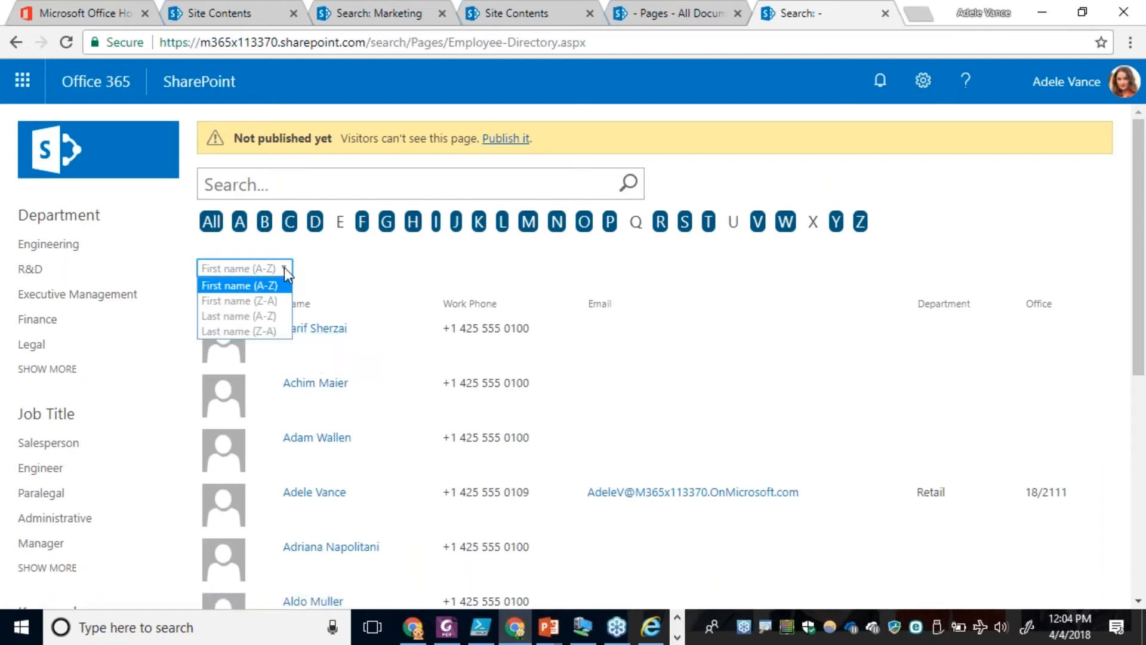
{"action": "left_click", "coordinate": [235, 300]}
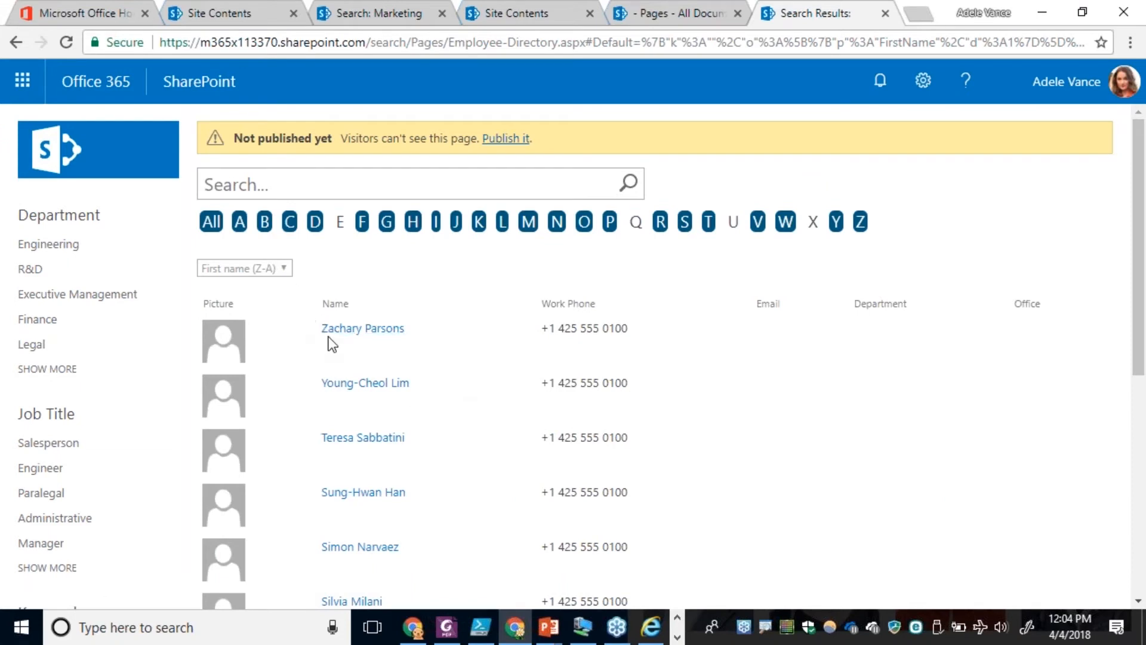
{"action": "left_click", "coordinate": [284, 269]}
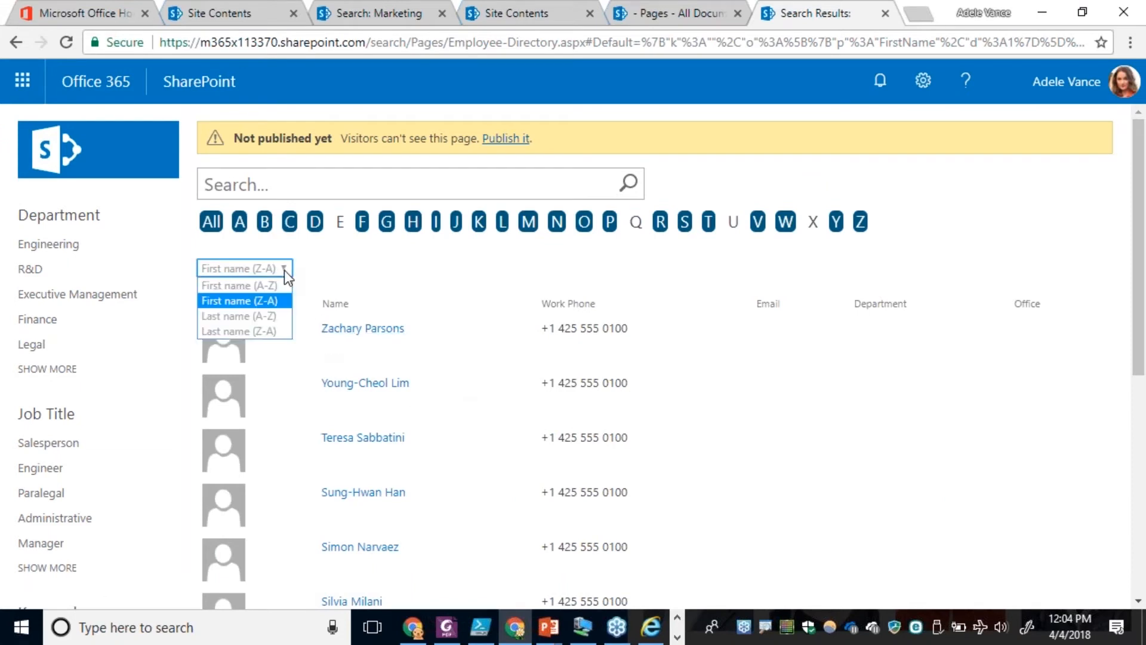
{"action": "left_click", "coordinate": [250, 315]}
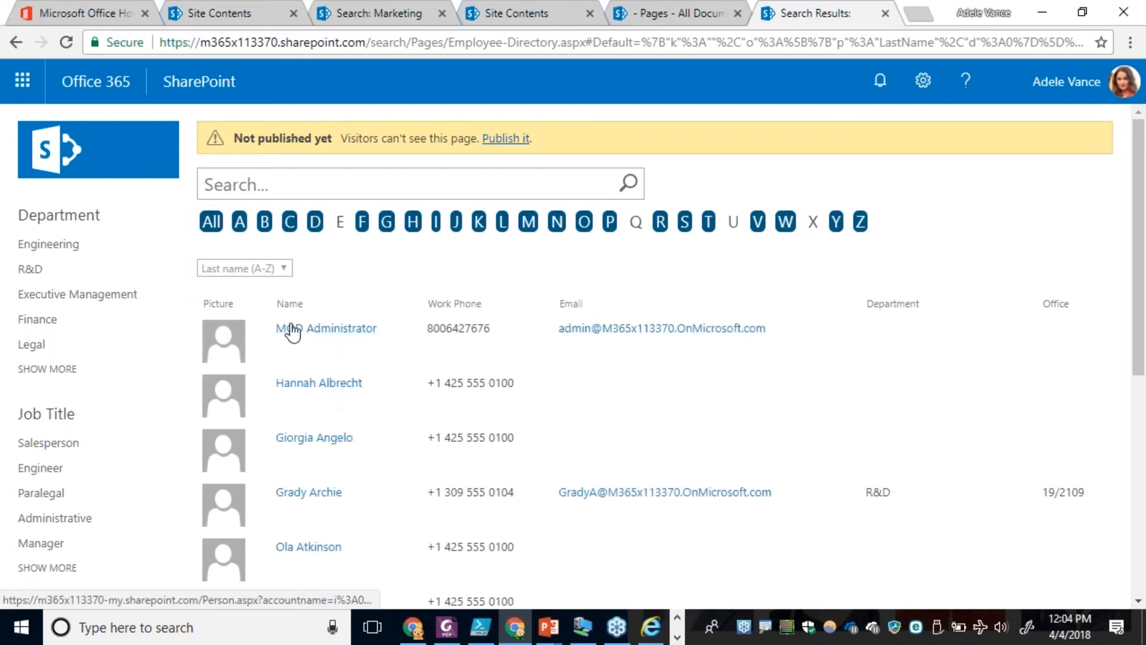
{"action": "left_click", "coordinate": [284, 270]}
{"action": "left_click", "coordinate": [262, 331]}
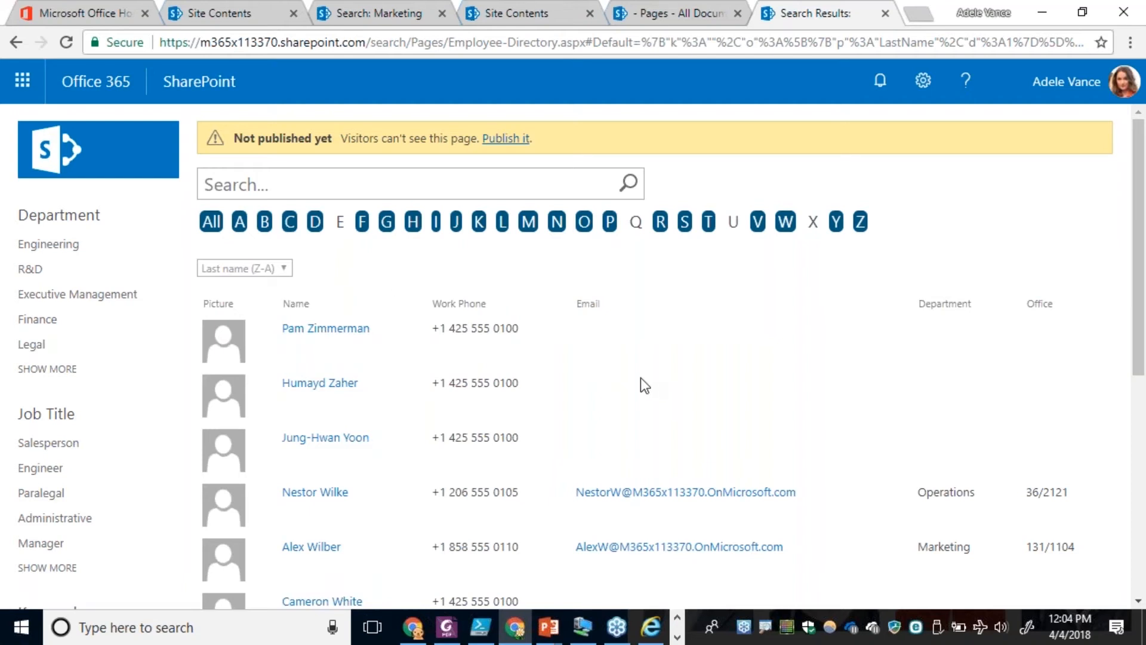
{"action": "scroll", "coordinate": [648, 380], "scroll_direction": "down", "scroll_amount": 3}
{"action": "scroll", "coordinate": [648, 381], "scroll_direction": "up", "scroll_amount": 3}
{"action": "key", "text": "alt+Tab"}
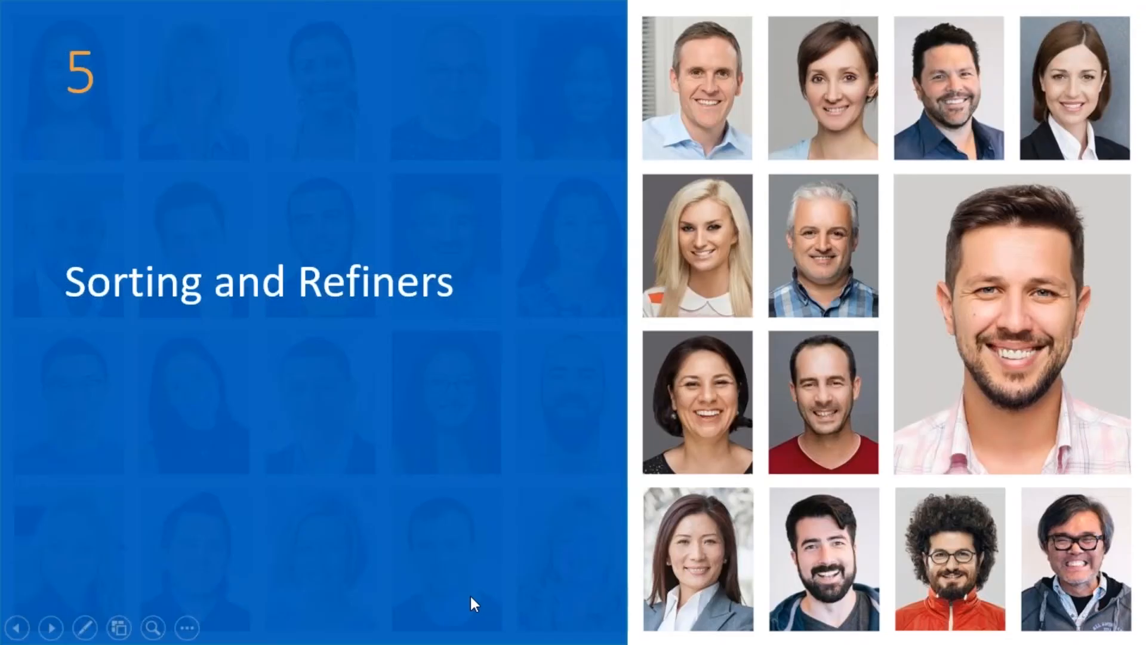
{"action": "left_click", "coordinate": [470, 596]}
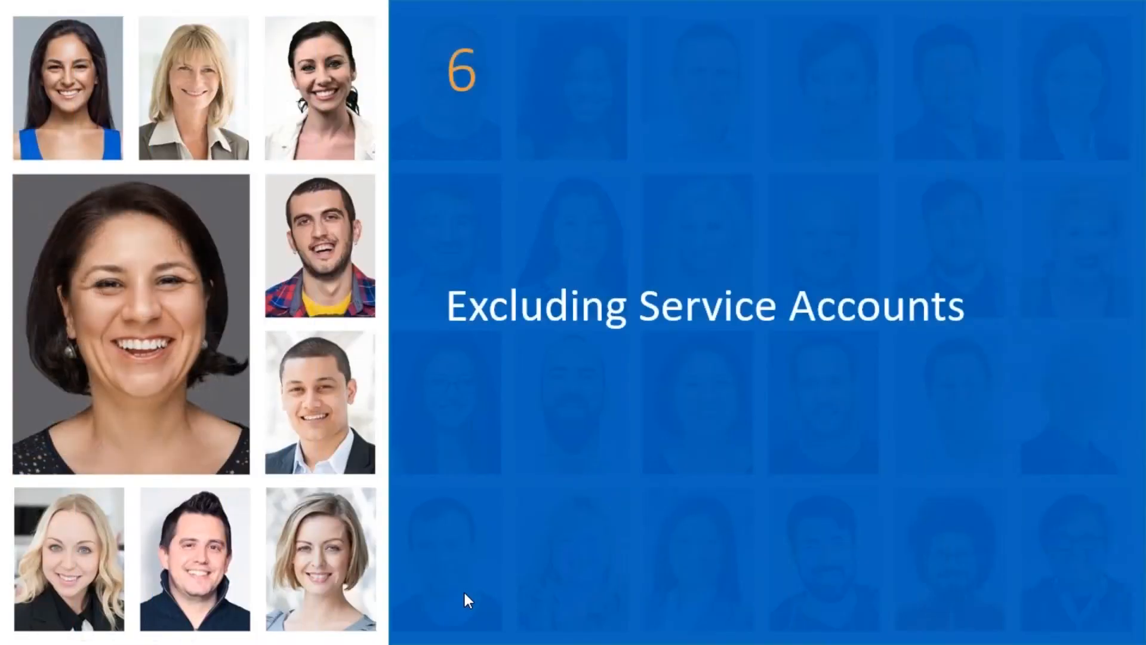
{"action": "key", "text": "Left"}
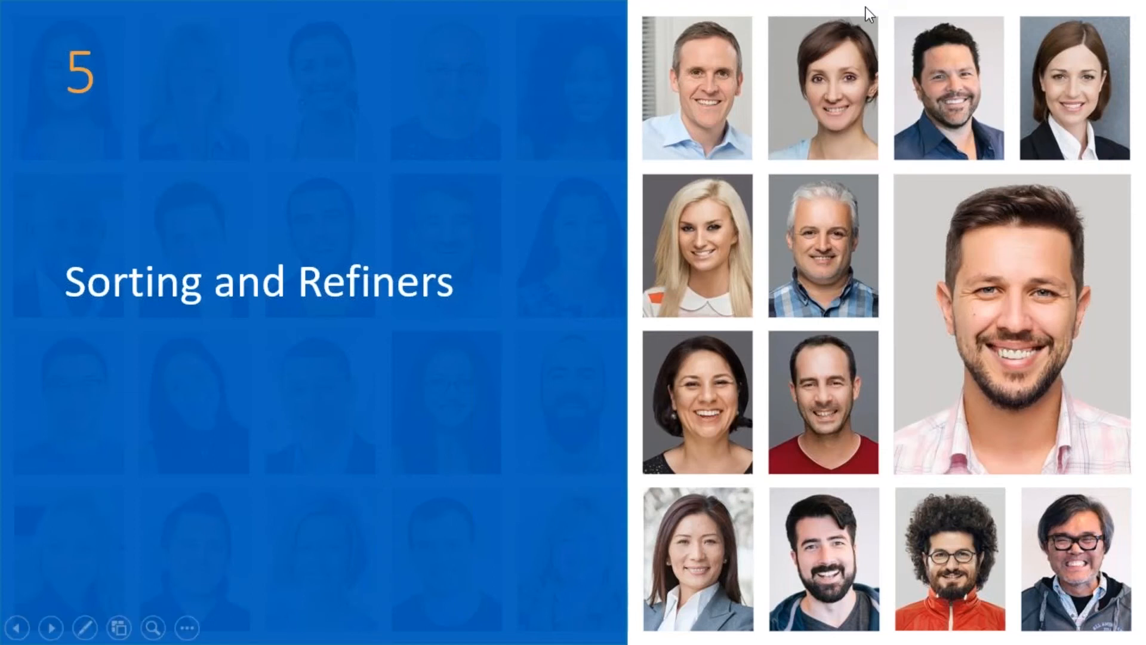
{"action": "key", "text": "Right"}
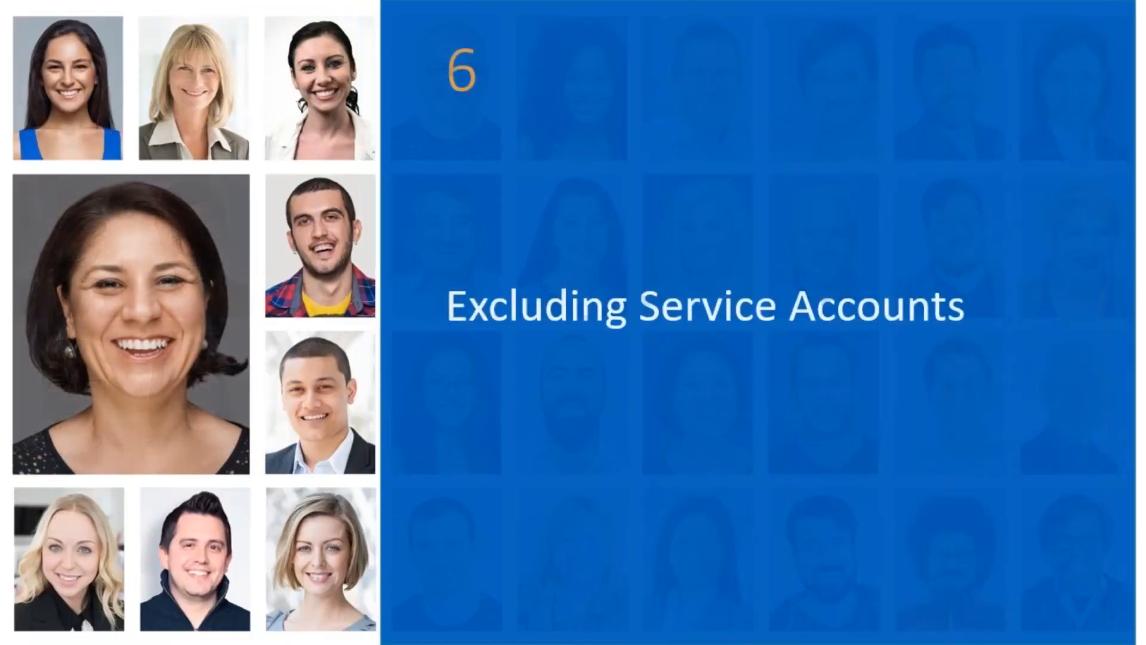
{"action": "key", "text": "alt+Tab"}
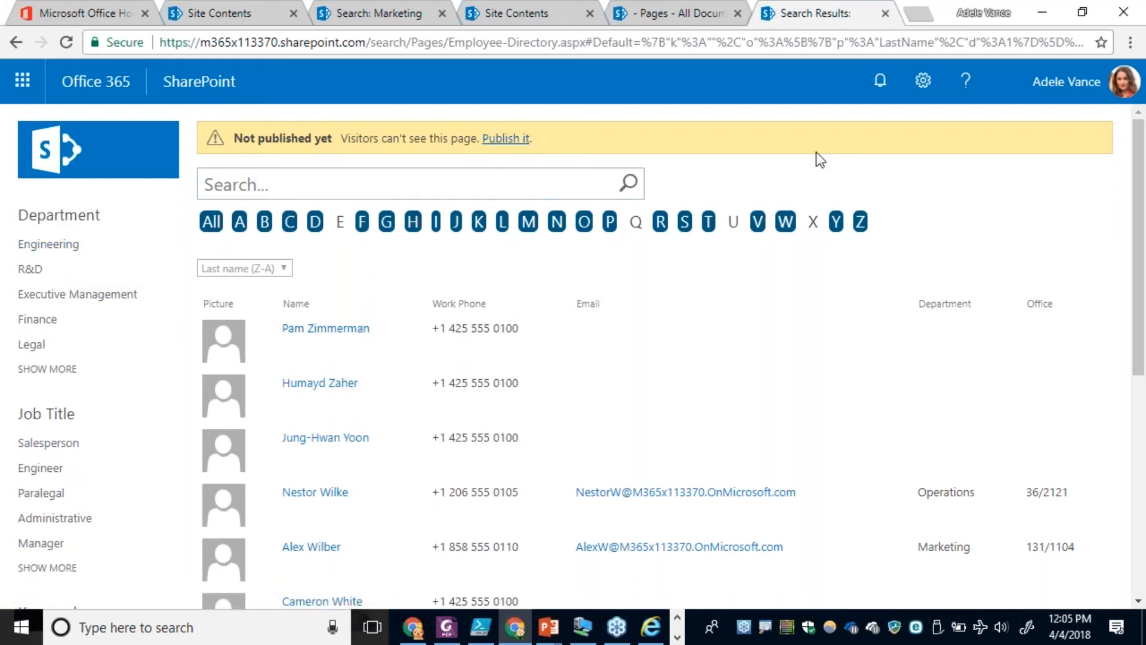
Put the Employee Directory page into edit mode and open the refiner configuration of the Refinement web part.
{"action": "left_click", "coordinate": [913, 88]}
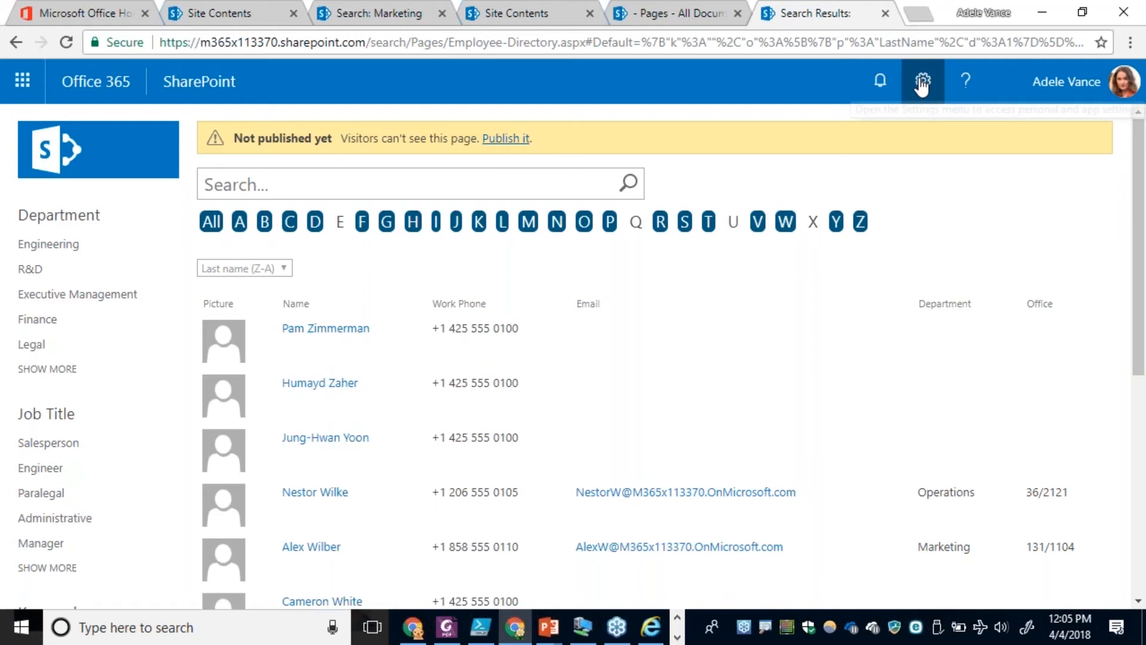
{"action": "left_click", "coordinate": [823, 269]}
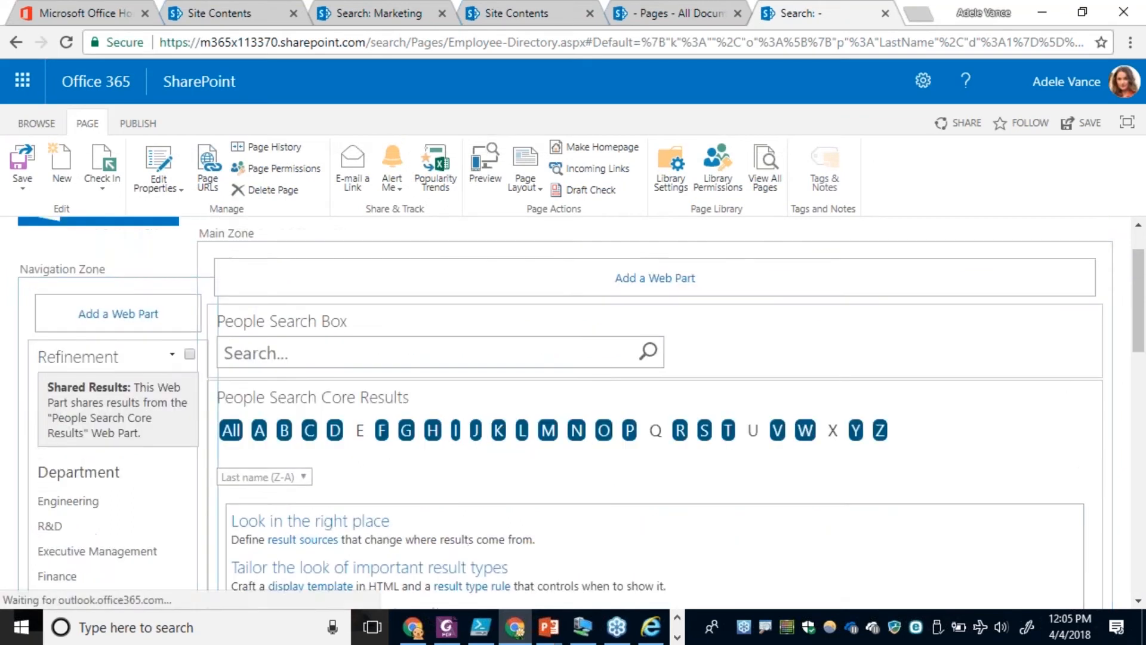
{"action": "left_click", "coordinate": [172, 357]}
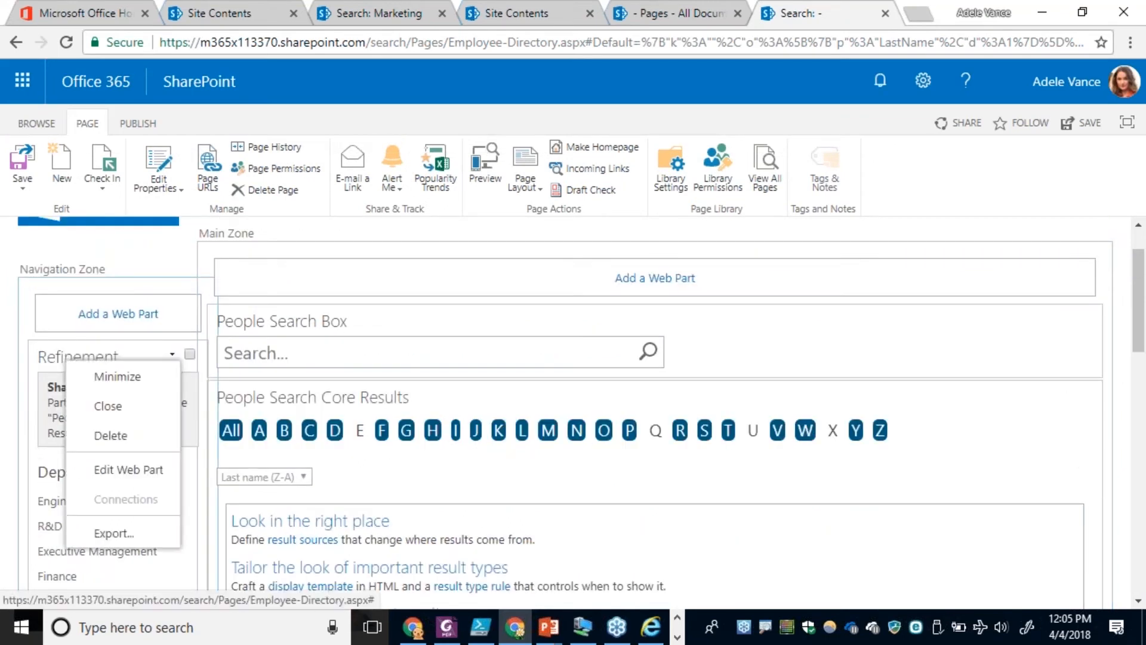
{"action": "left_click", "coordinate": [152, 469]}
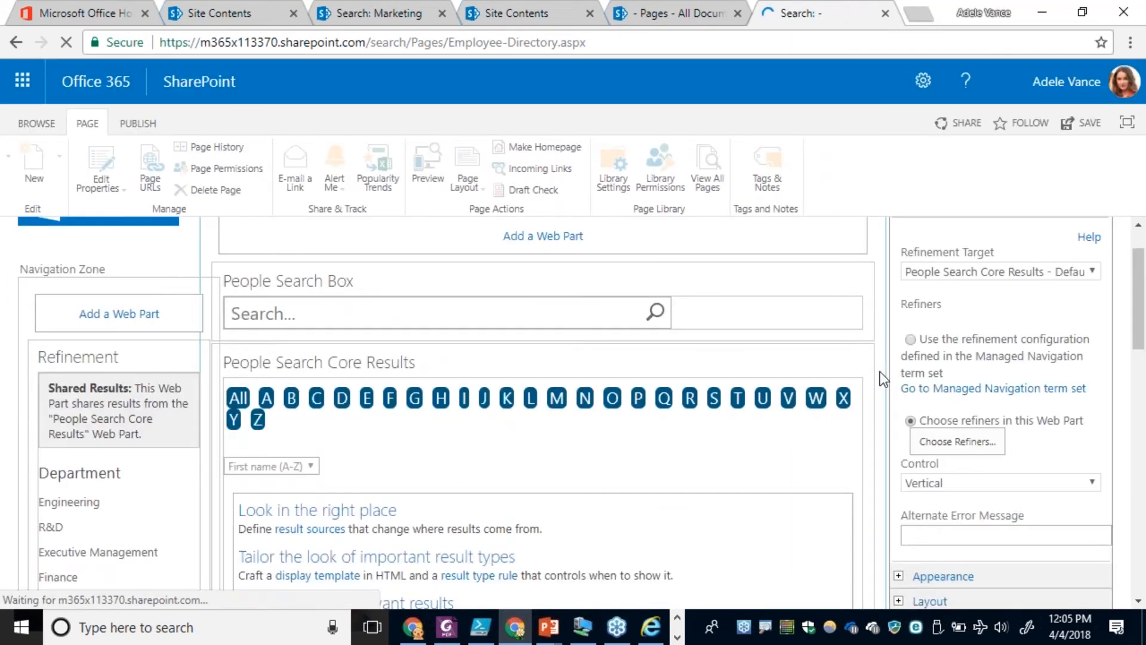
{"action": "left_click", "coordinate": [951, 492]}
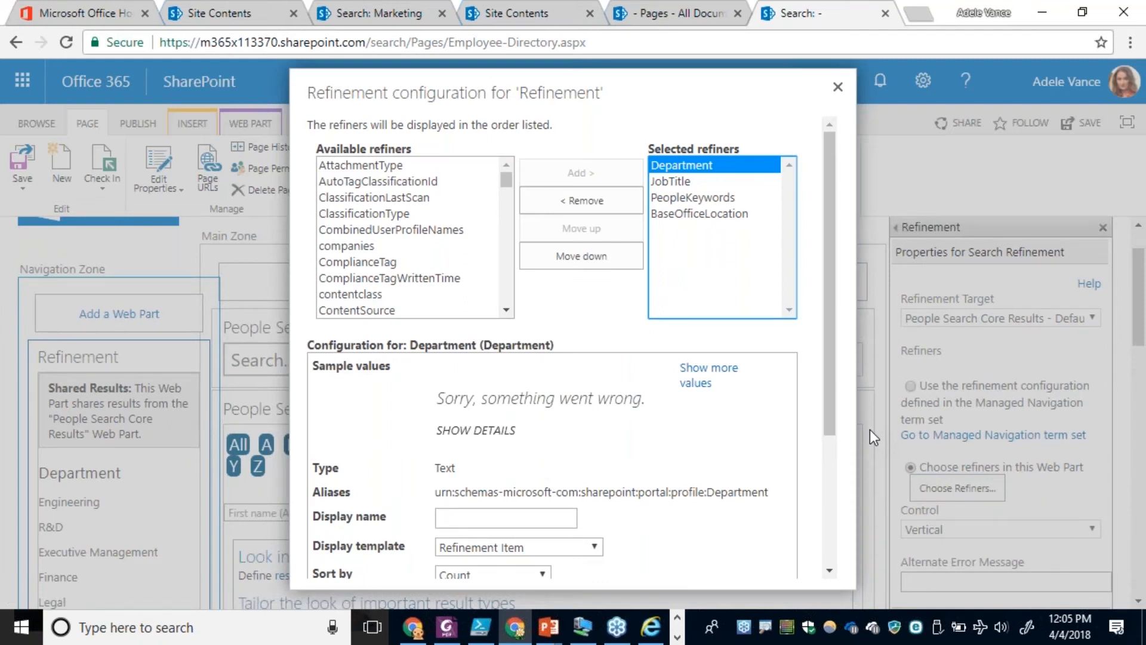
Review the configuration of each selected refiner: BaseOfficeLocation, PeopleKeywords, JobTitle and Department.
{"action": "left_click", "coordinate": [670, 213]}
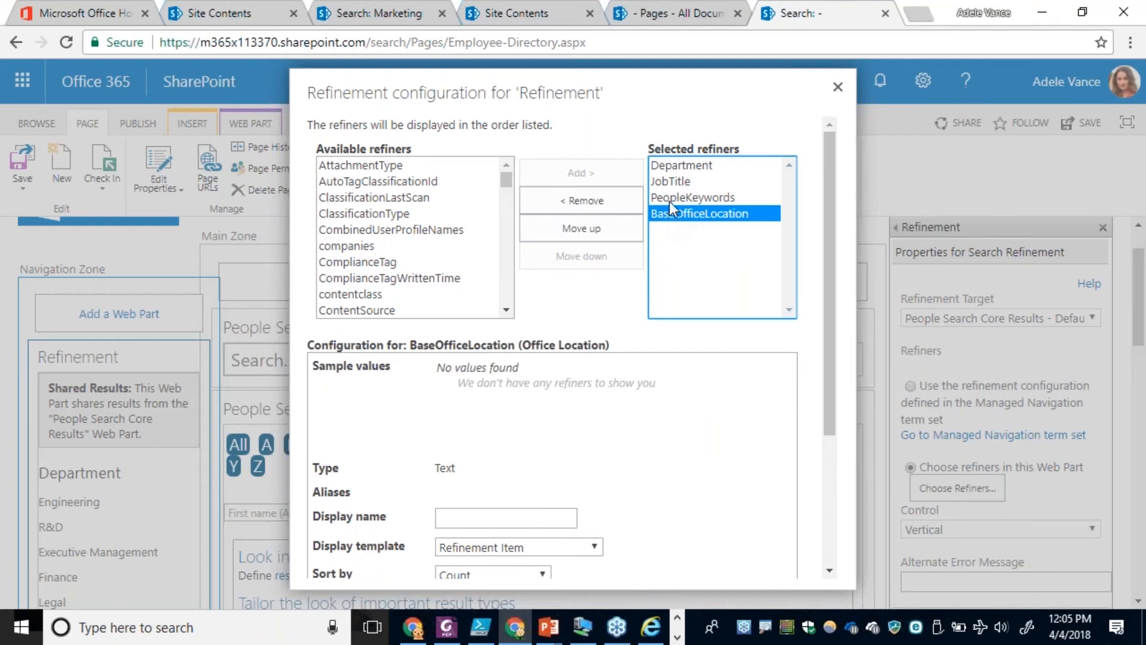
{"action": "left_click", "coordinate": [668, 200]}
{"action": "left_click", "coordinate": [682, 185]}
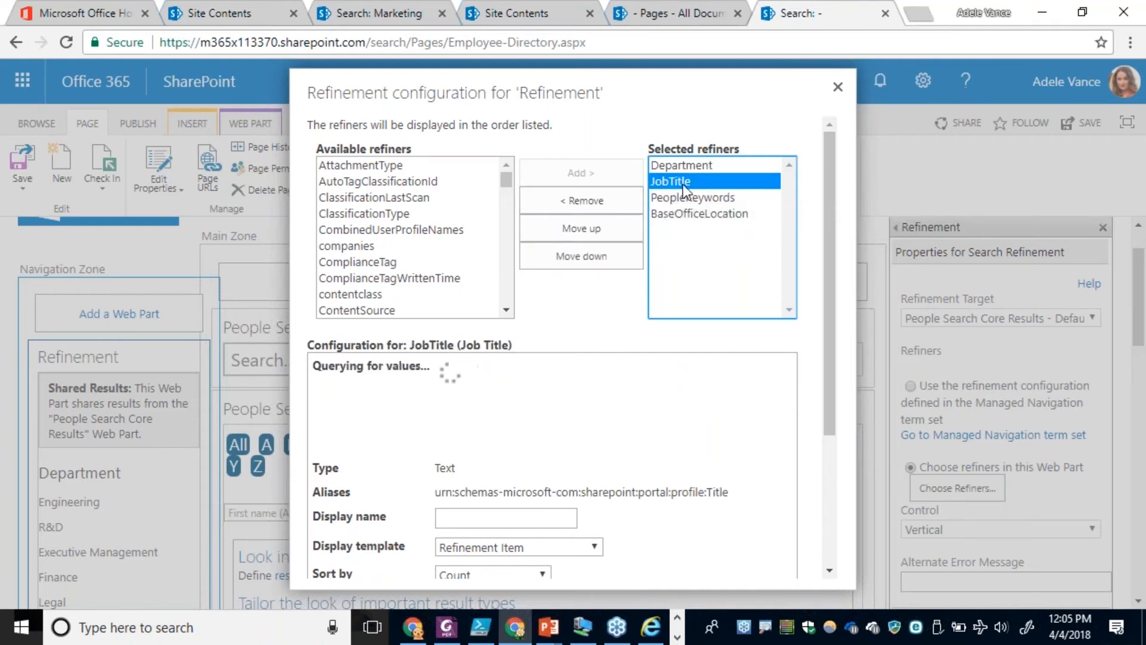
{"action": "left_click", "coordinate": [676, 167]}
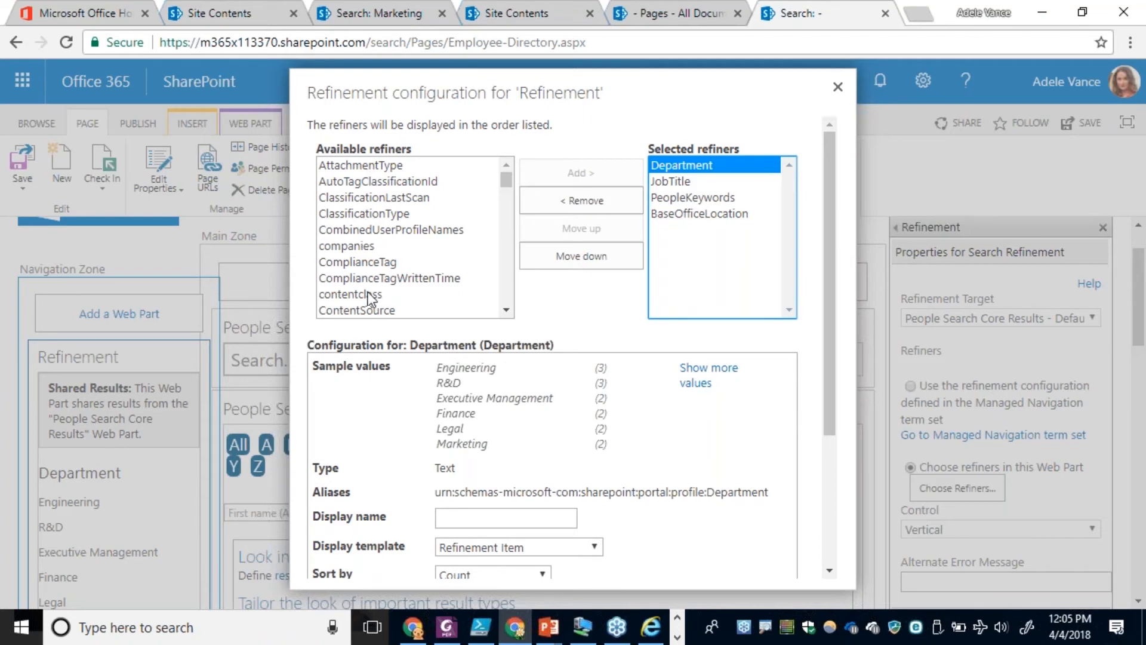
Examine the available refiners from ContentSource through the Refinable properties, inspect RefinableDate00, and close the configuration without changes.
{"action": "left_click", "coordinate": [506, 288]}
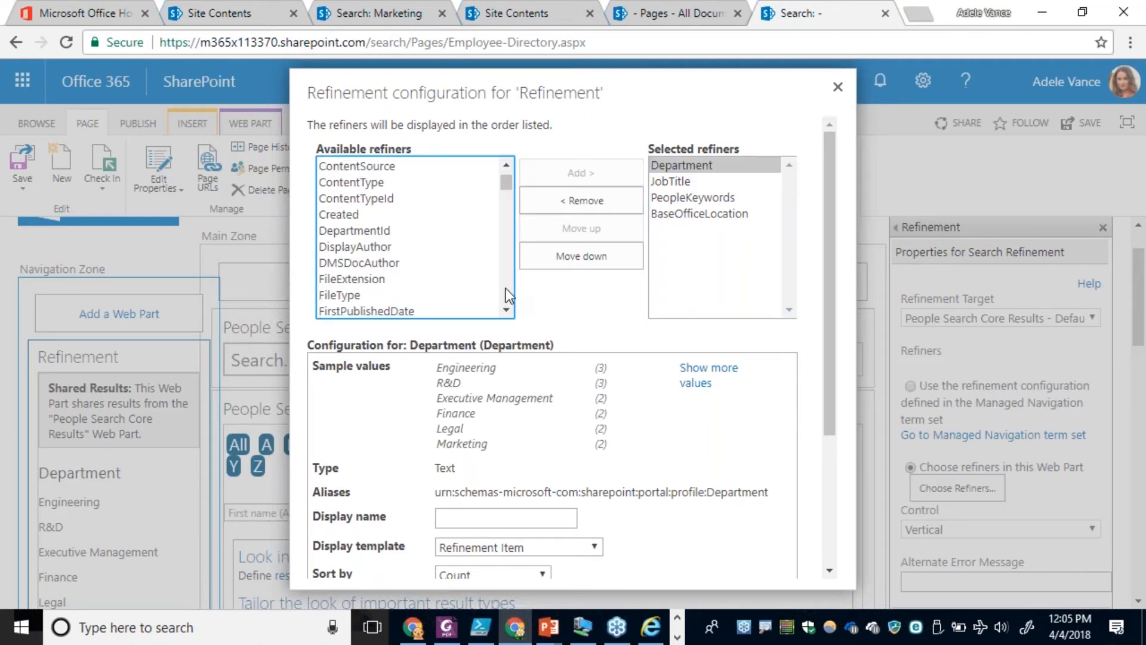
{"action": "left_click", "coordinate": [506, 288]}
{"action": "left_click", "coordinate": [507, 287]}
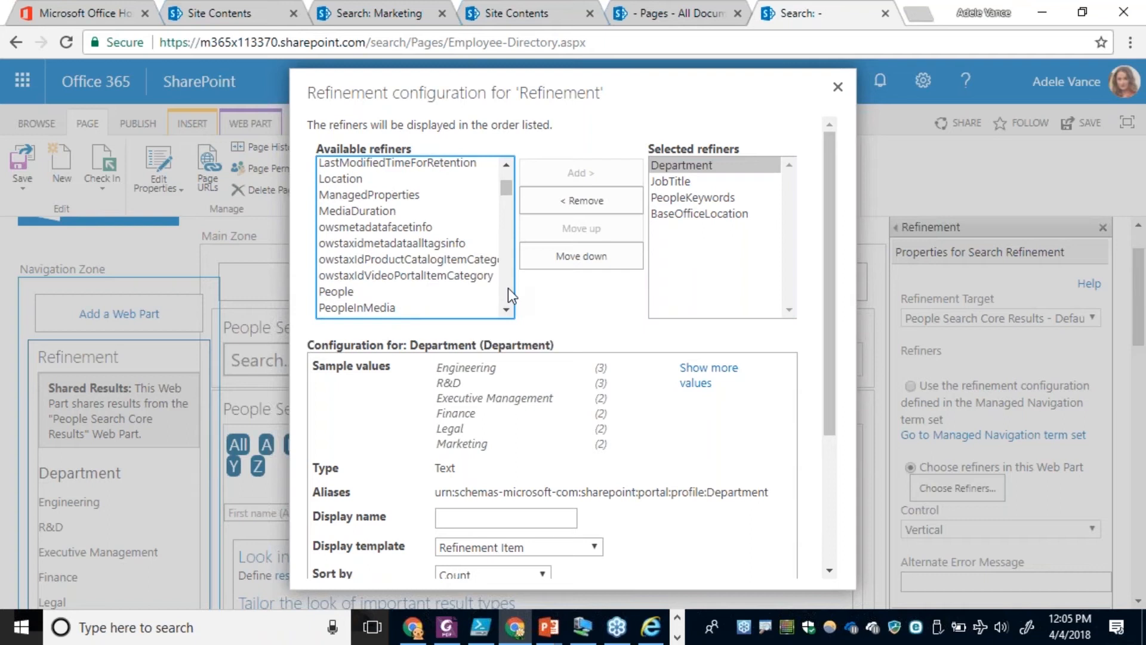
{"action": "left_click", "coordinate": [508, 287]}
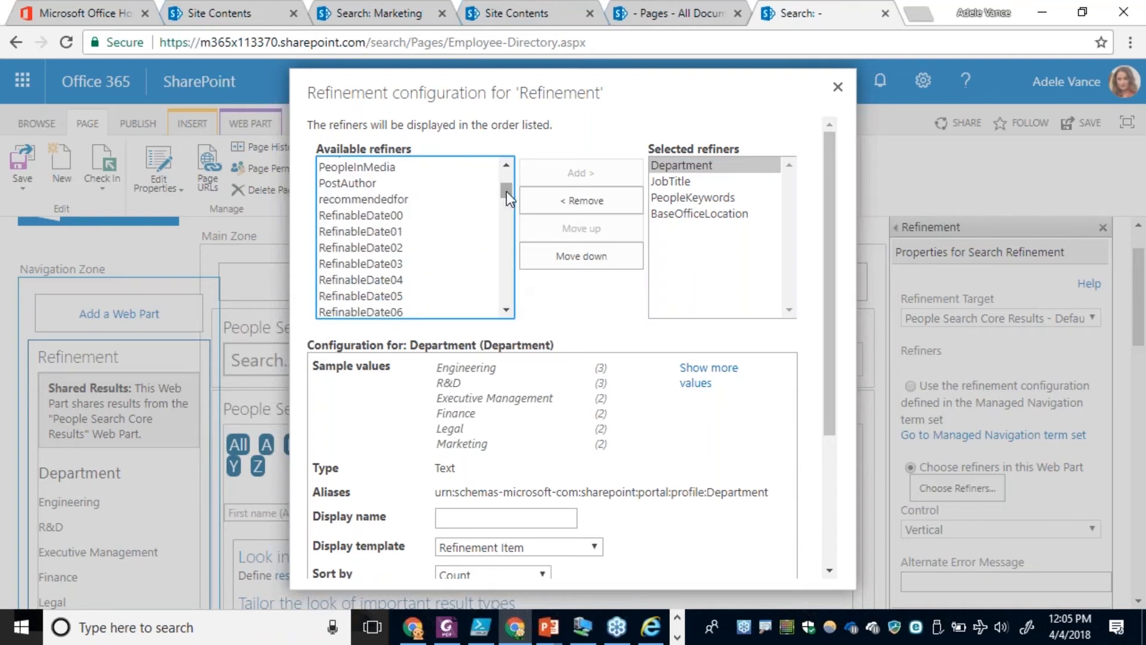
{"action": "left_click_drag", "start_coordinate": [506, 191], "coordinate": [510, 191]}
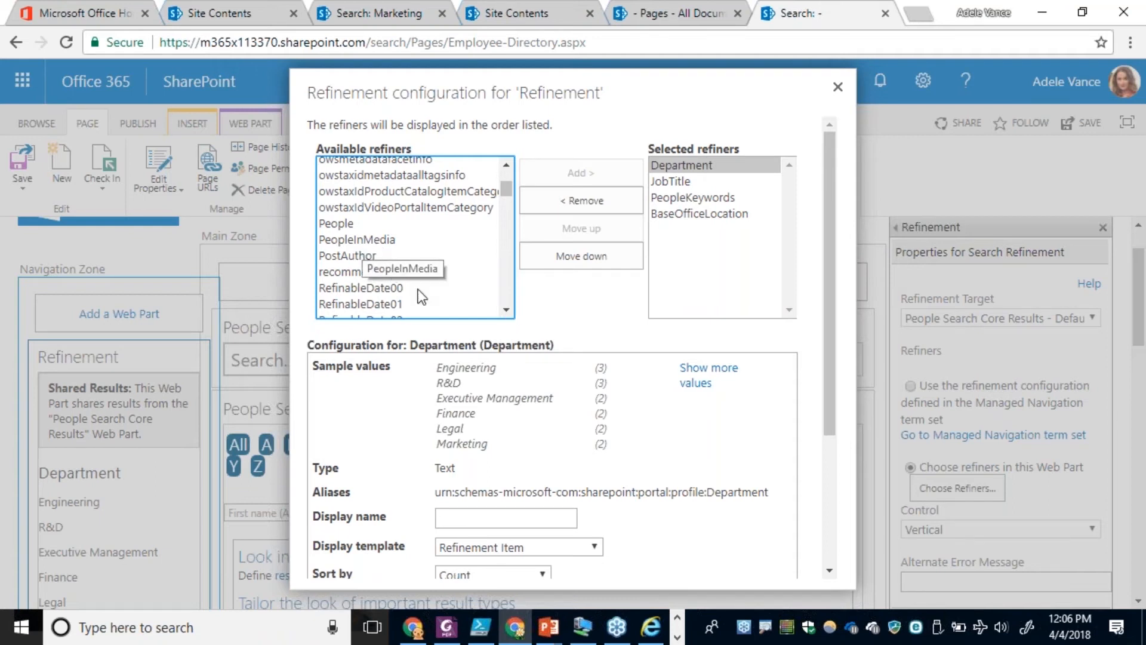
{"action": "scroll", "coordinate": [507, 314], "scroll_direction": "down", "scroll_amount": 2}
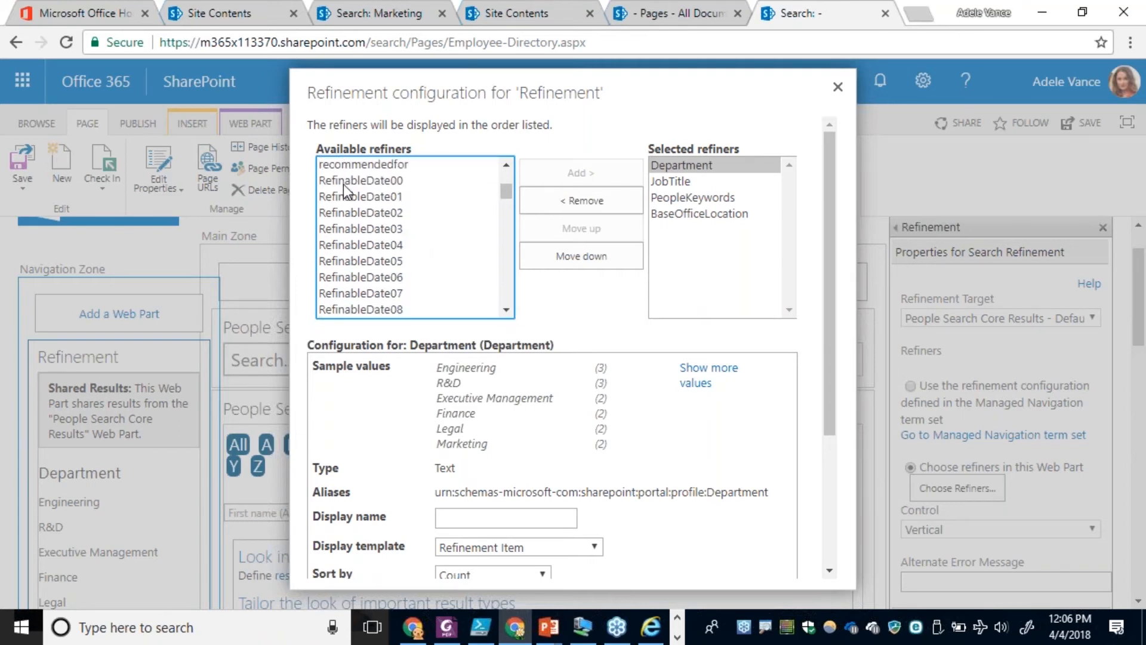
{"action": "left_click", "coordinate": [360, 181]}
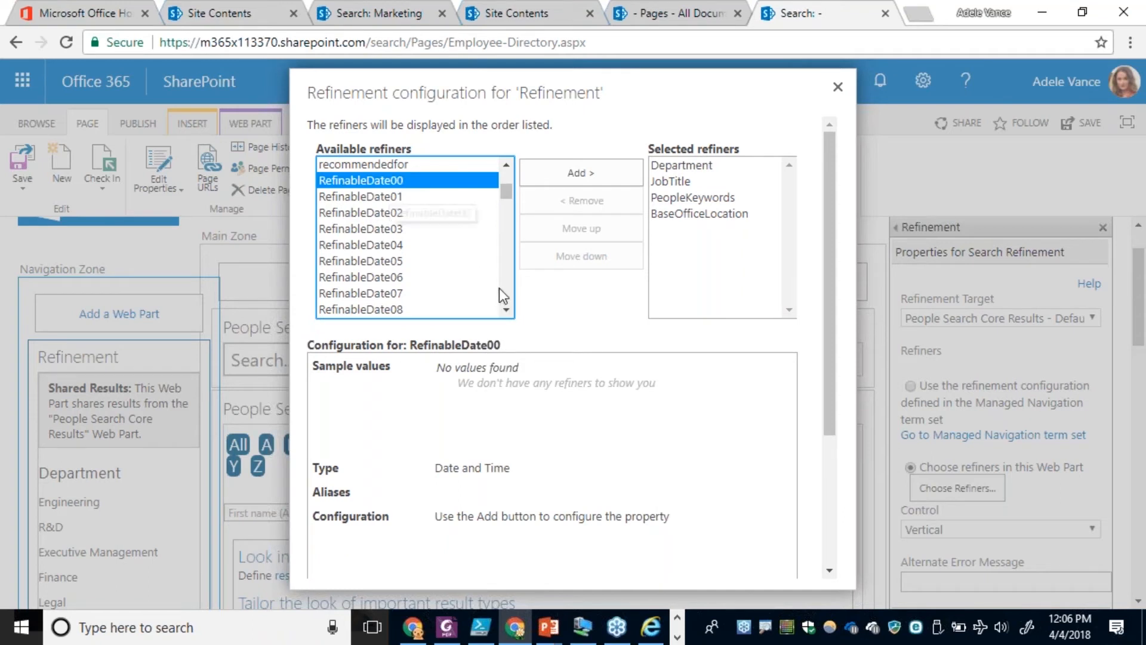
{"action": "scroll", "coordinate": [500, 289], "scroll_direction": "down", "scroll_amount": 3}
{"action": "scroll", "coordinate": [500, 288], "scroll_direction": "down", "scroll_amount": 5}
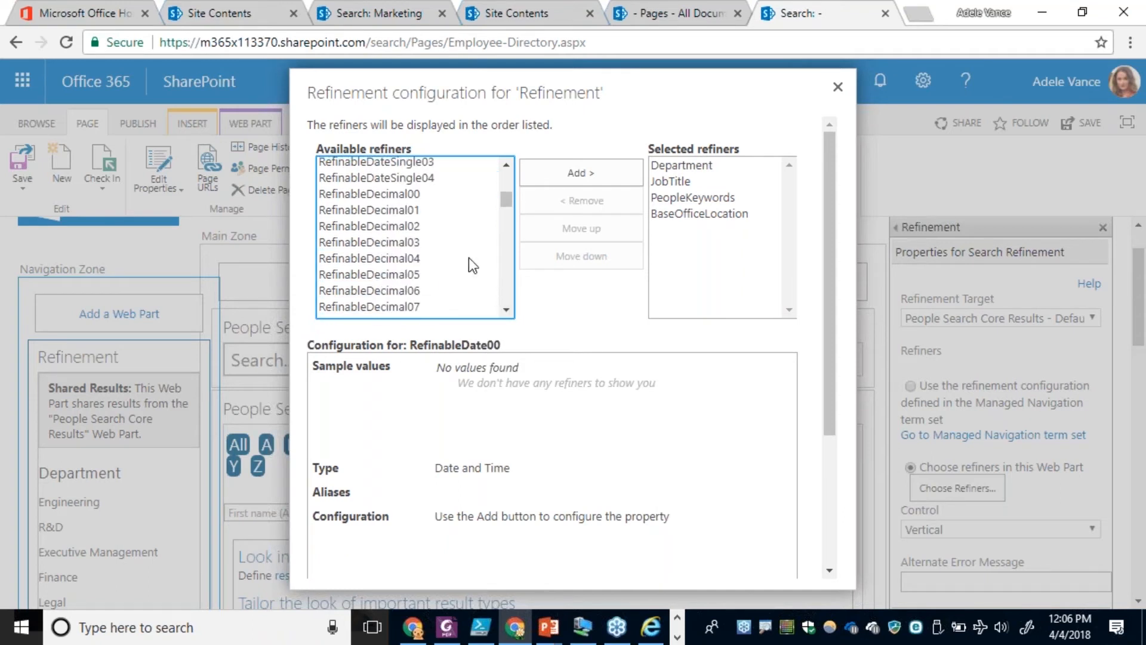
{"action": "scroll", "coordinate": [508, 291], "scroll_direction": "down", "scroll_amount": 8}
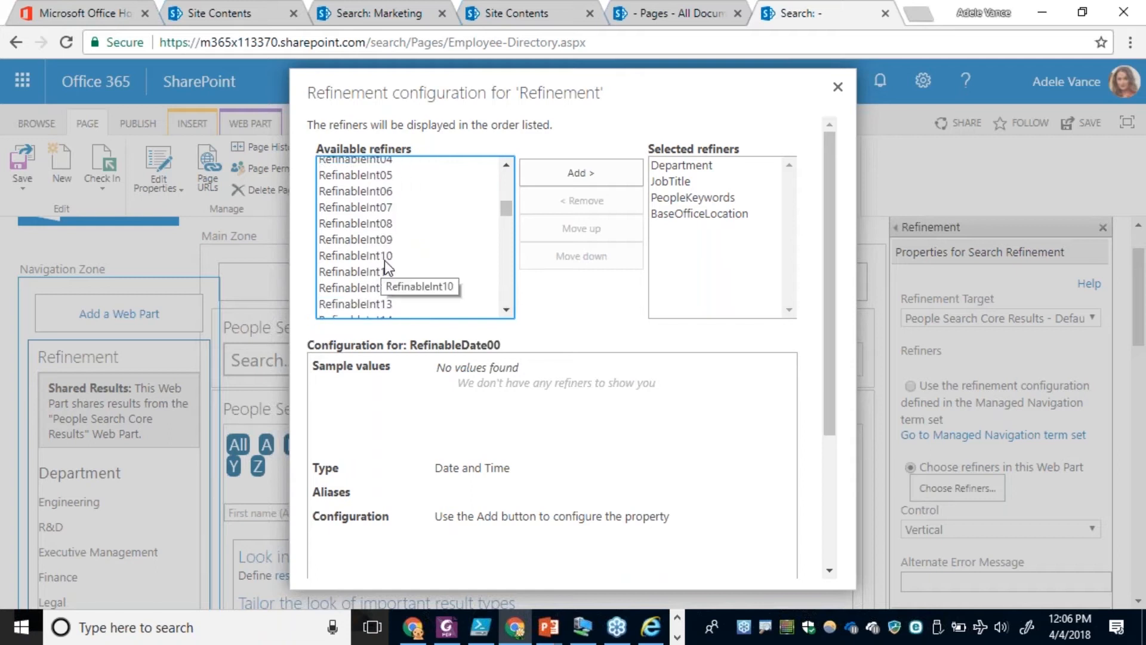
{"action": "left_click", "coordinate": [836, 88]}
Go to the site settings and open the site collection's Search Schema.
{"action": "left_click", "coordinate": [923, 80]}
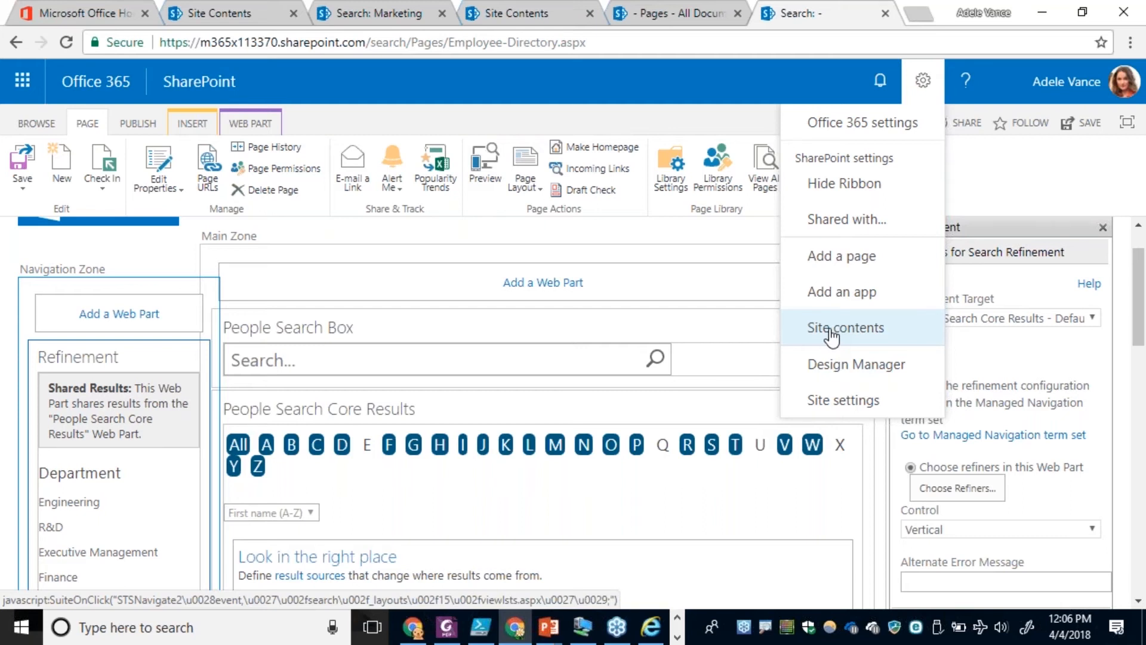
{"action": "left_click", "coordinate": [827, 406]}
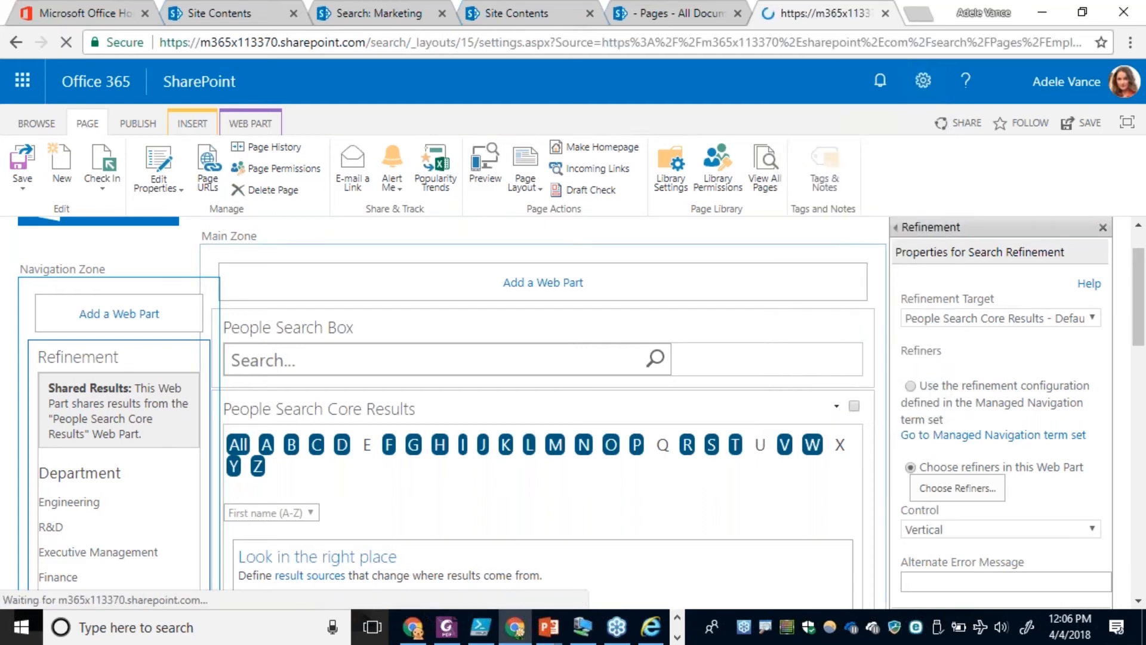
{"action": "scroll", "coordinate": [590, 465], "scroll_direction": "down", "scroll_amount": 4}
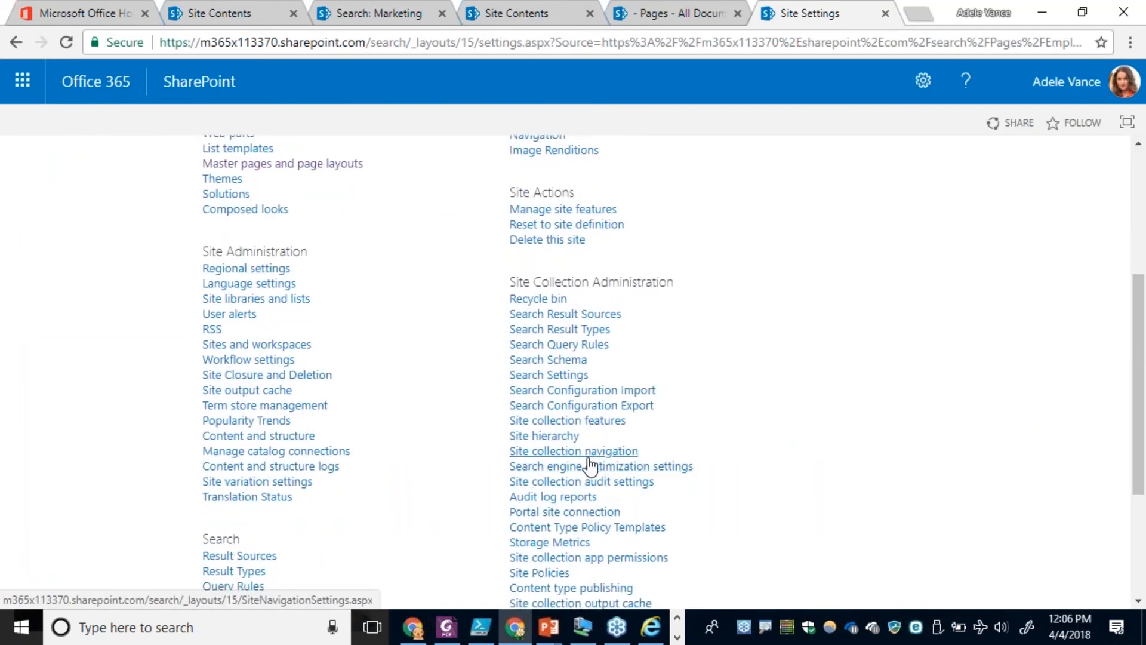
{"action": "scroll", "coordinate": [335, 470], "scroll_direction": "down", "scroll_amount": 3}
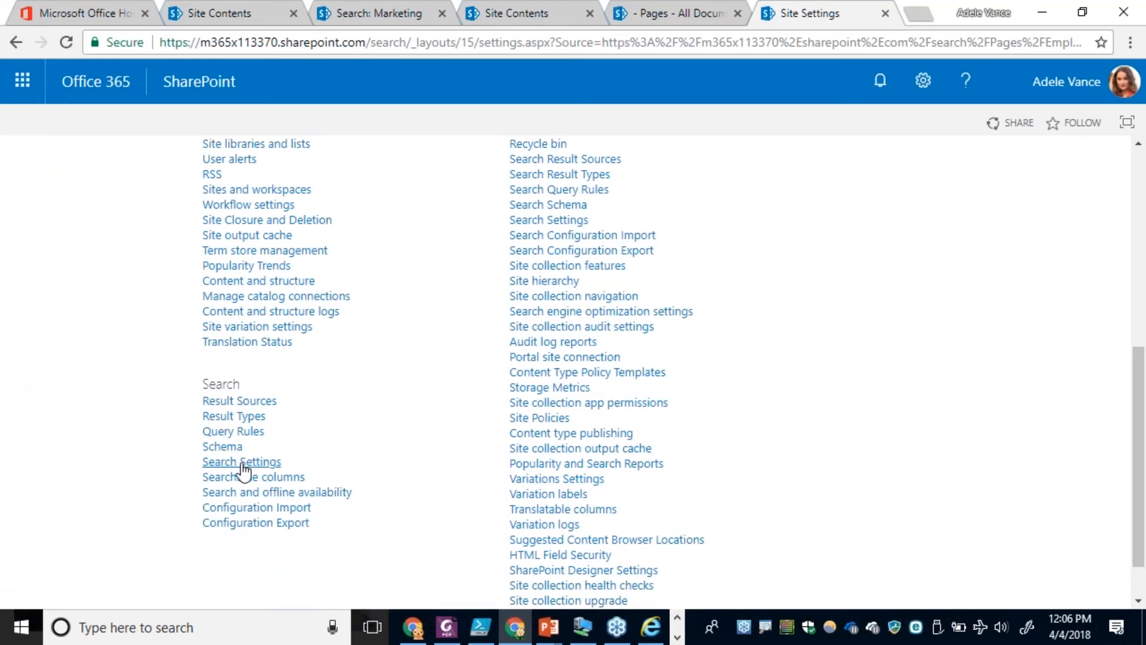
{"action": "left_click", "coordinate": [577, 209]}
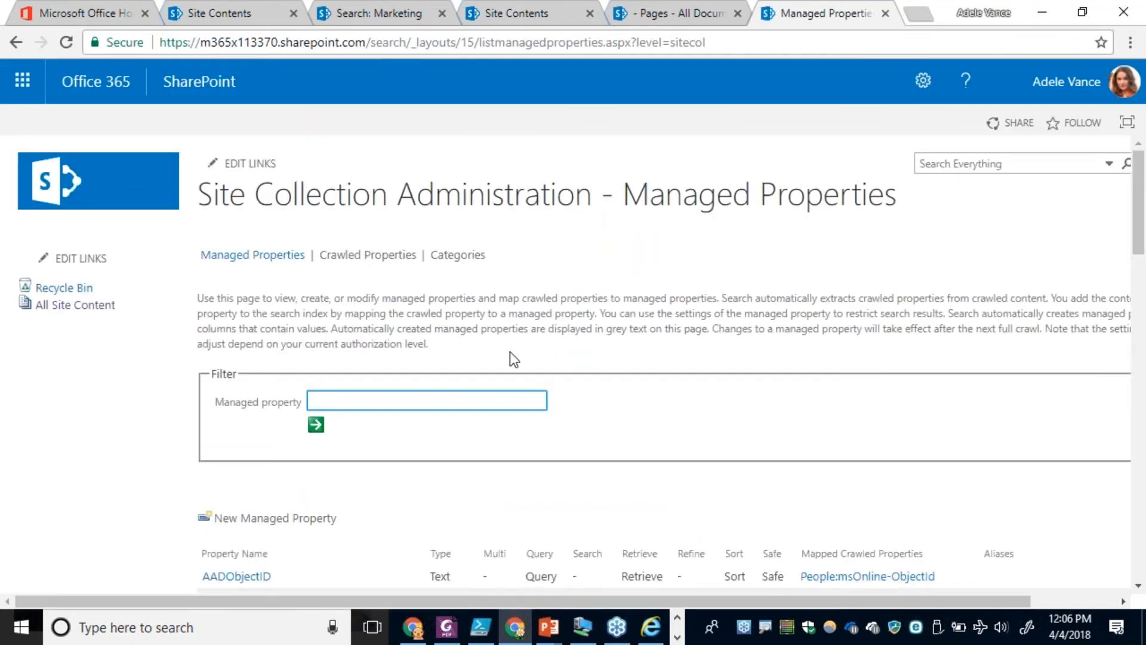
Filter the managed properties by "refinable" and look through the matching properties.
{"action": "scroll", "coordinate": [517, 347], "scroll_direction": "down", "scroll_amount": 4}
{"action": "scroll", "coordinate": [517, 347], "scroll_direction": "up", "scroll_amount": 2}
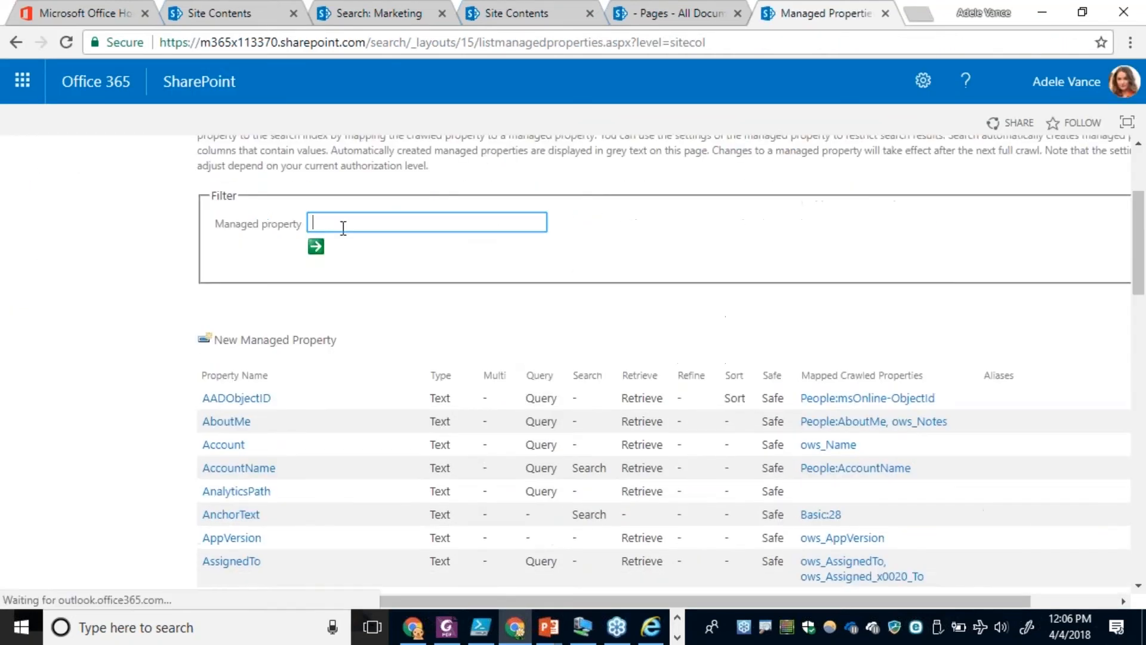
{"action": "type", "text": "refina"}
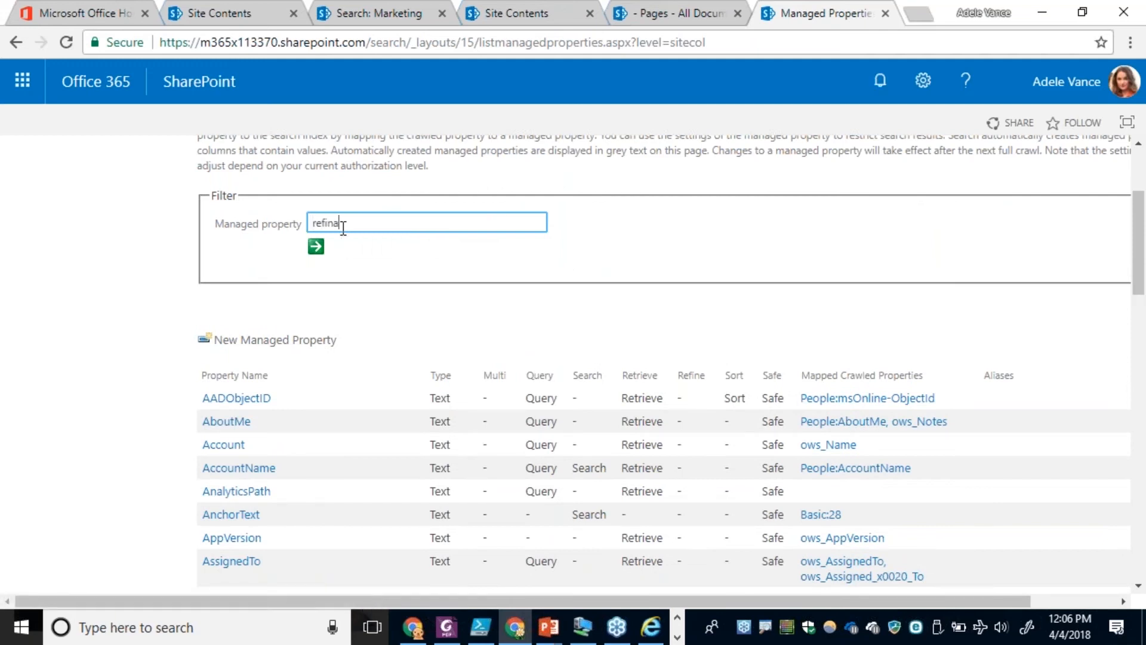
{"action": "type", "text": "ble"}
{"action": "key", "text": "Return"}
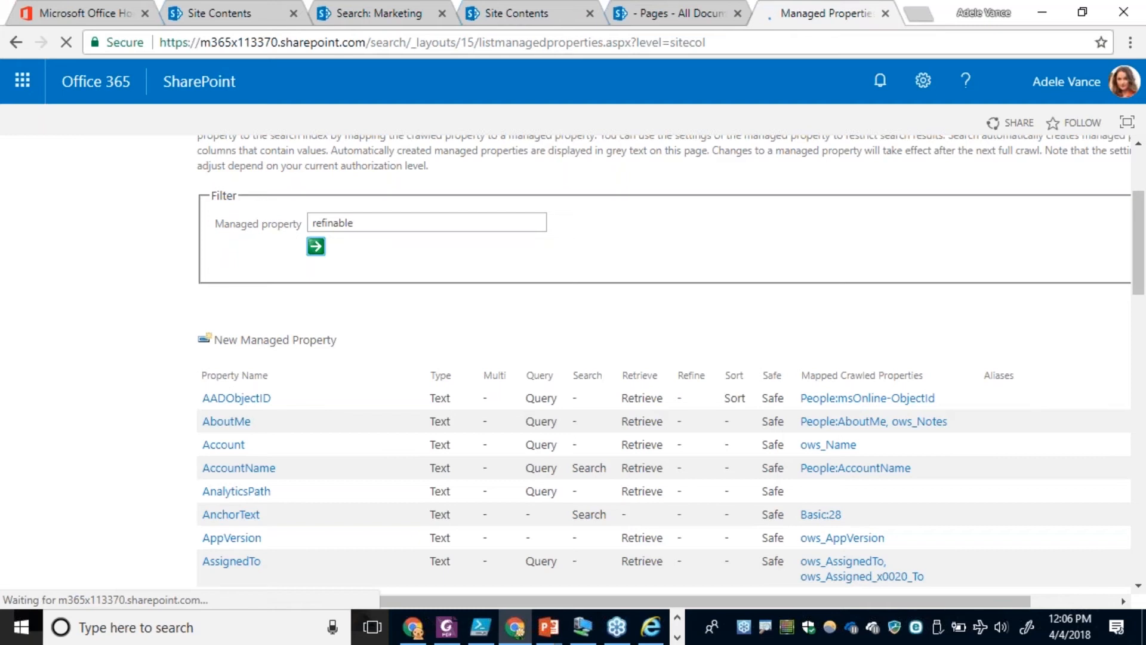
{"action": "scroll", "coordinate": [394, 441], "scroll_direction": "down", "scroll_amount": 5}
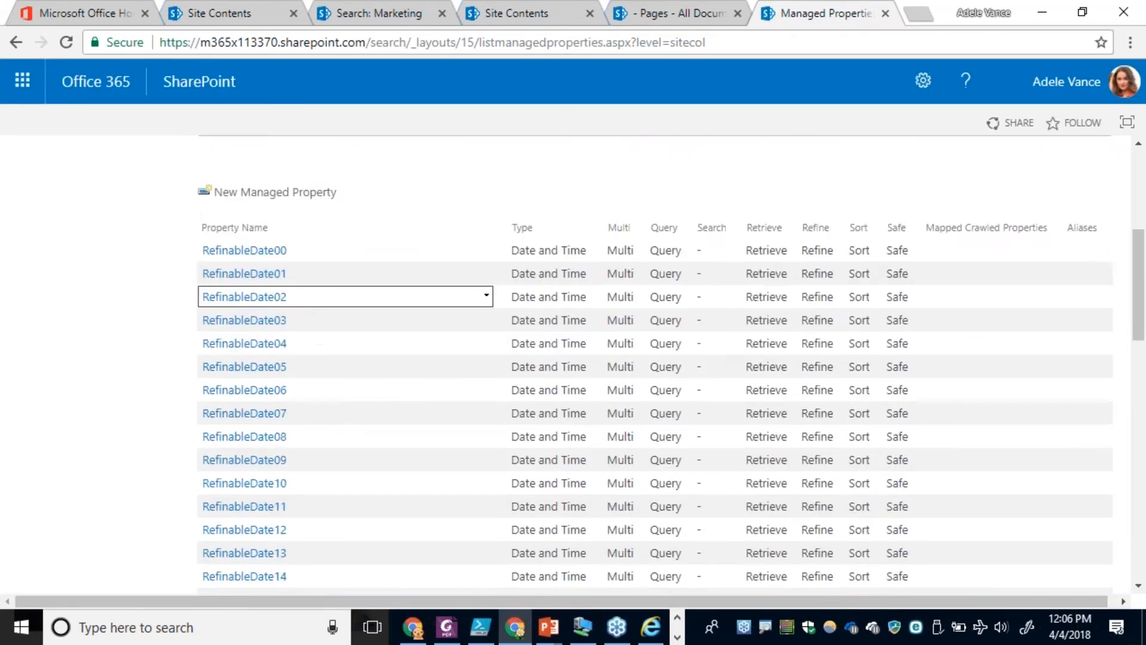
Filter the site collection's managed properties by "refinables" and open RefinableString00 for editing.
{"action": "scroll", "coordinate": [396, 453], "scroll_direction": "up", "scroll_amount": 8}
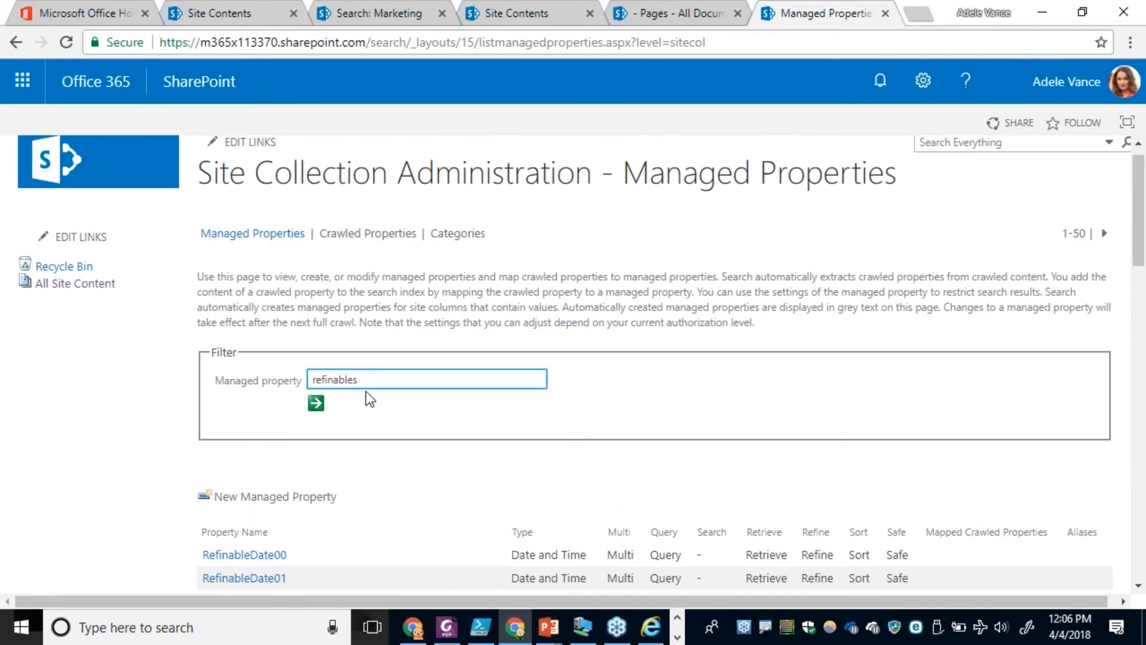
{"action": "left_click", "coordinate": [315, 404]}
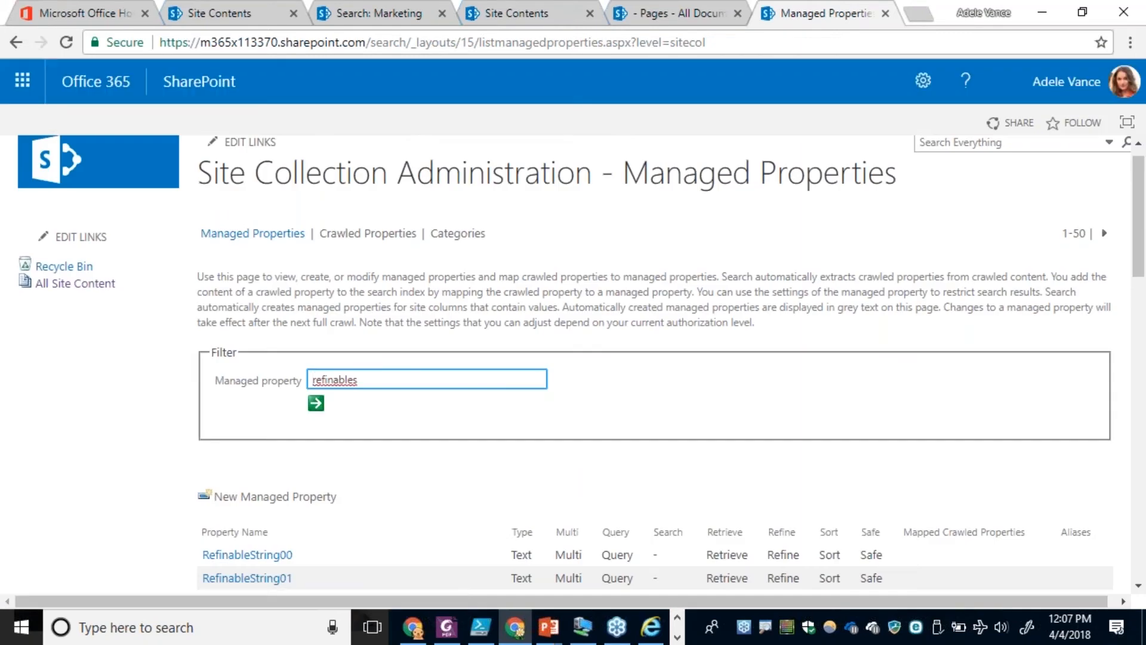
{"action": "scroll", "coordinate": [330, 416], "scroll_direction": "down", "scroll_amount": 3}
{"action": "left_click", "coordinate": [267, 405]}
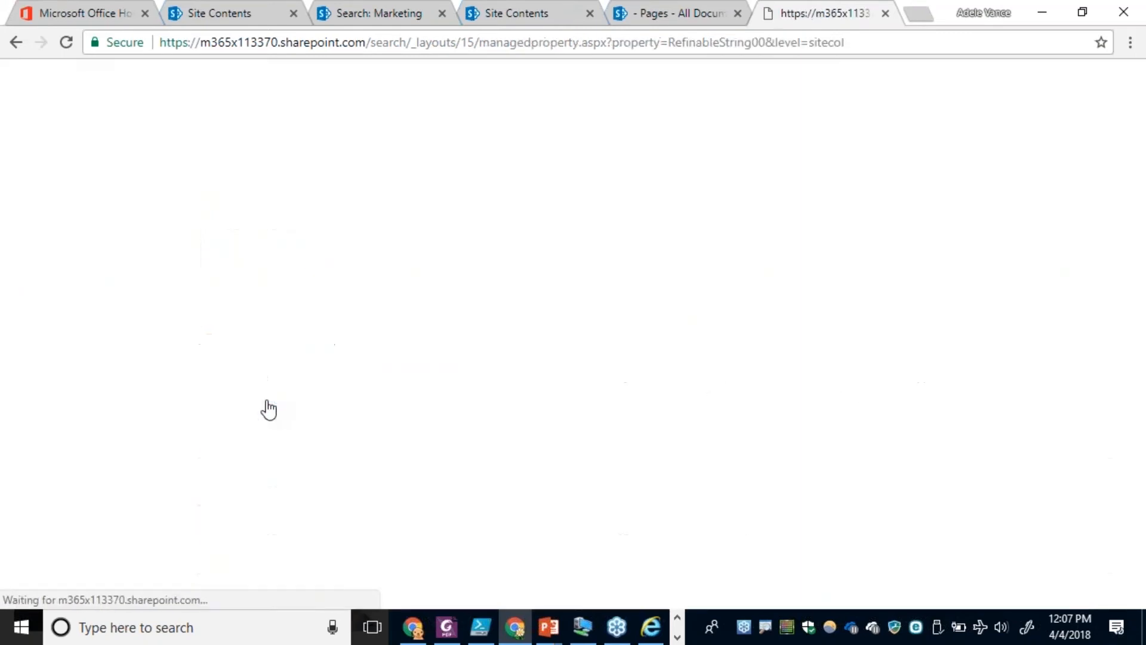
Add a mapping from the People category's crawled property People:Contoso-DogBreed to RefinableString00.
{"action": "scroll", "coordinate": [815, 457], "scroll_direction": "down", "scroll_amount": 15}
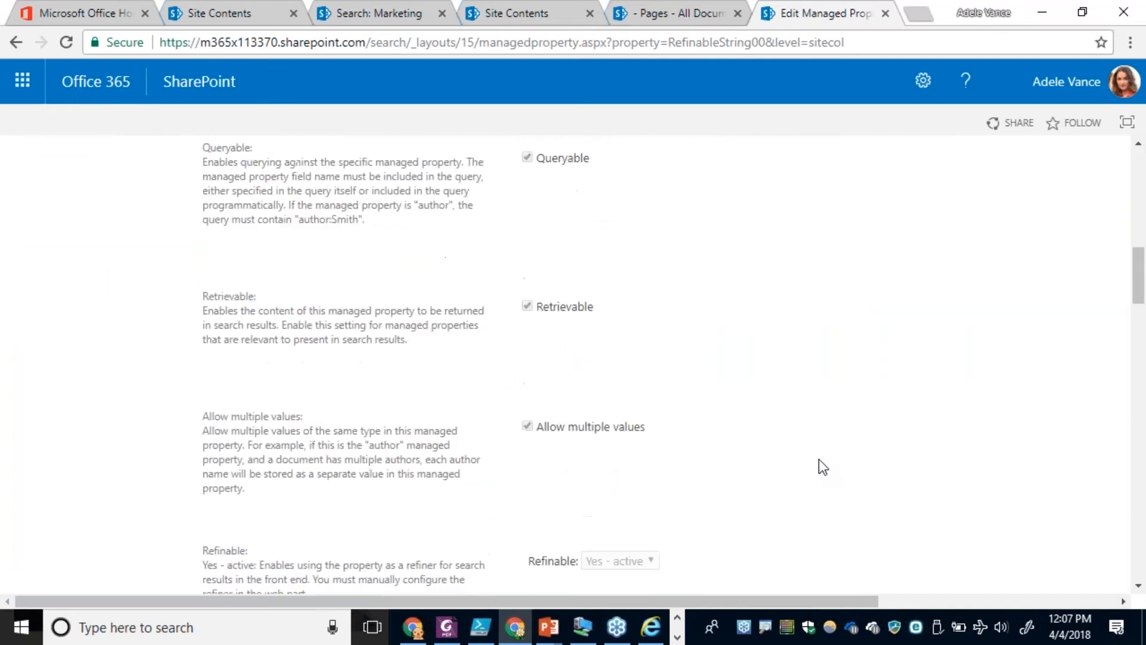
{"action": "scroll", "coordinate": [819, 461], "scroll_direction": "down", "scroll_amount": 15}
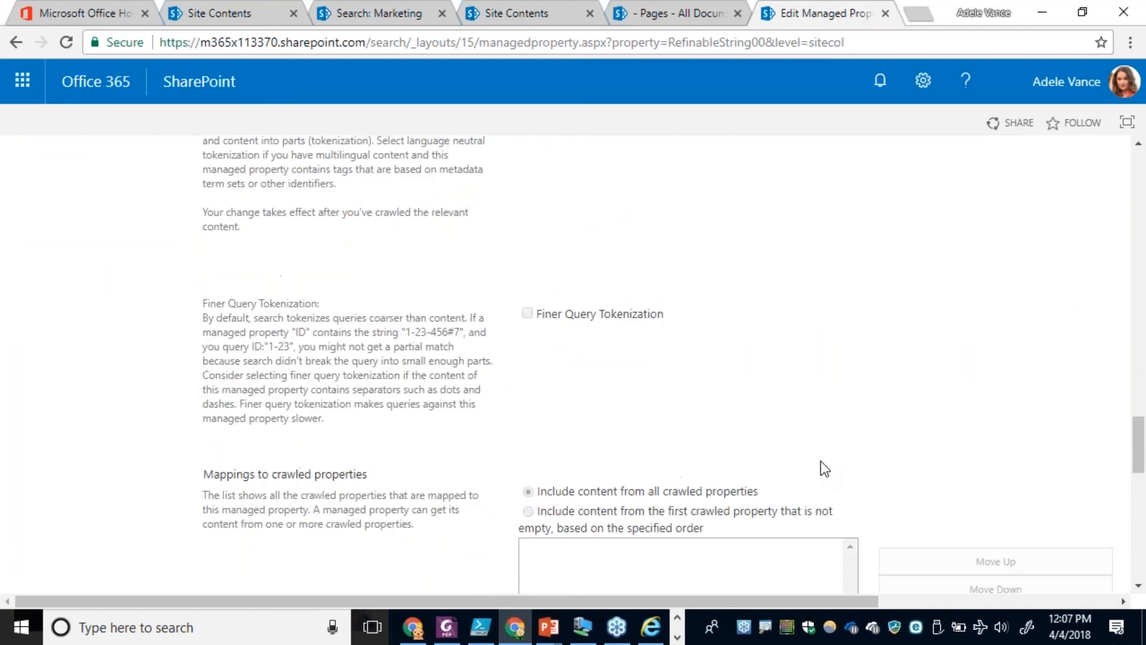
{"action": "left_click", "coordinate": [979, 303]}
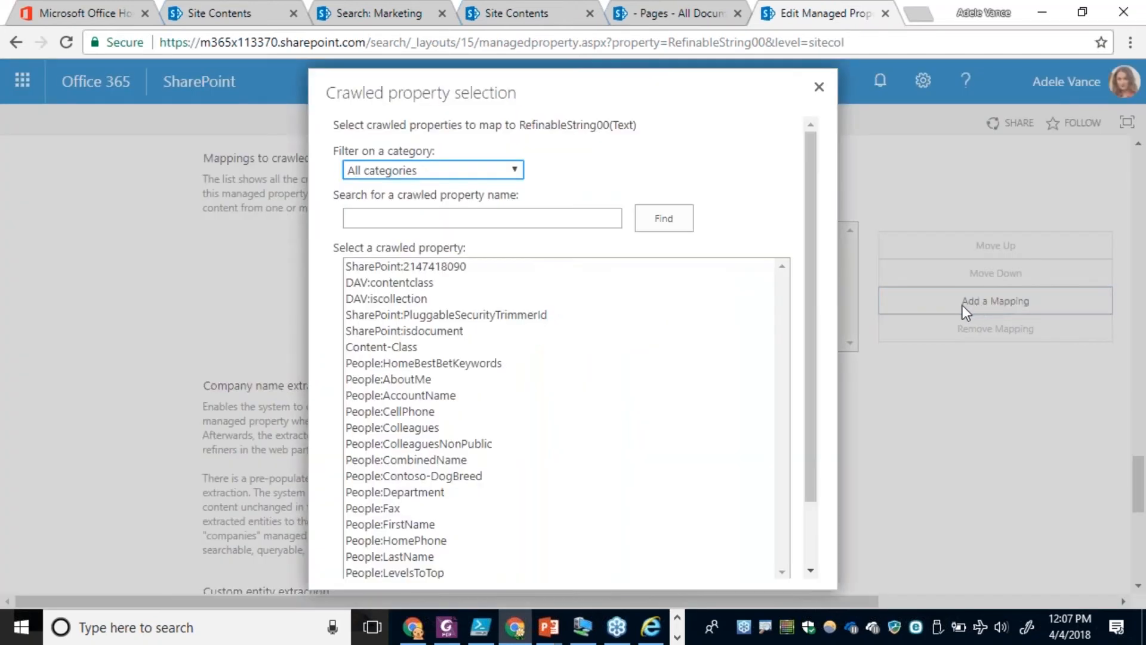
{"action": "left_click", "coordinate": [454, 171]}
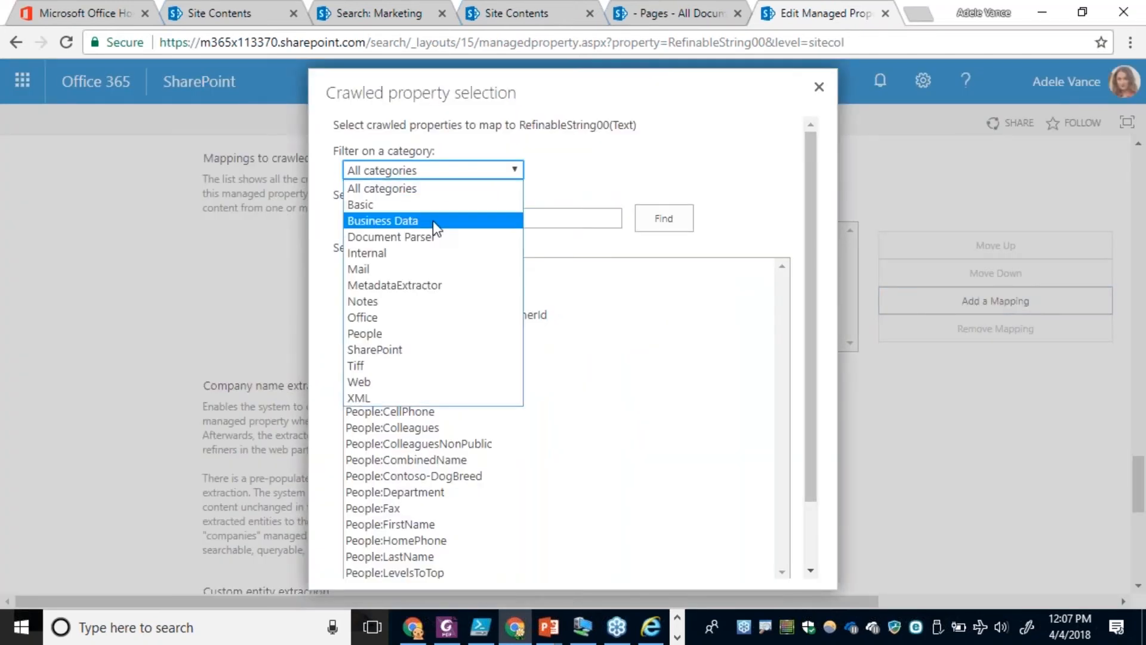
{"action": "left_click", "coordinate": [421, 349]}
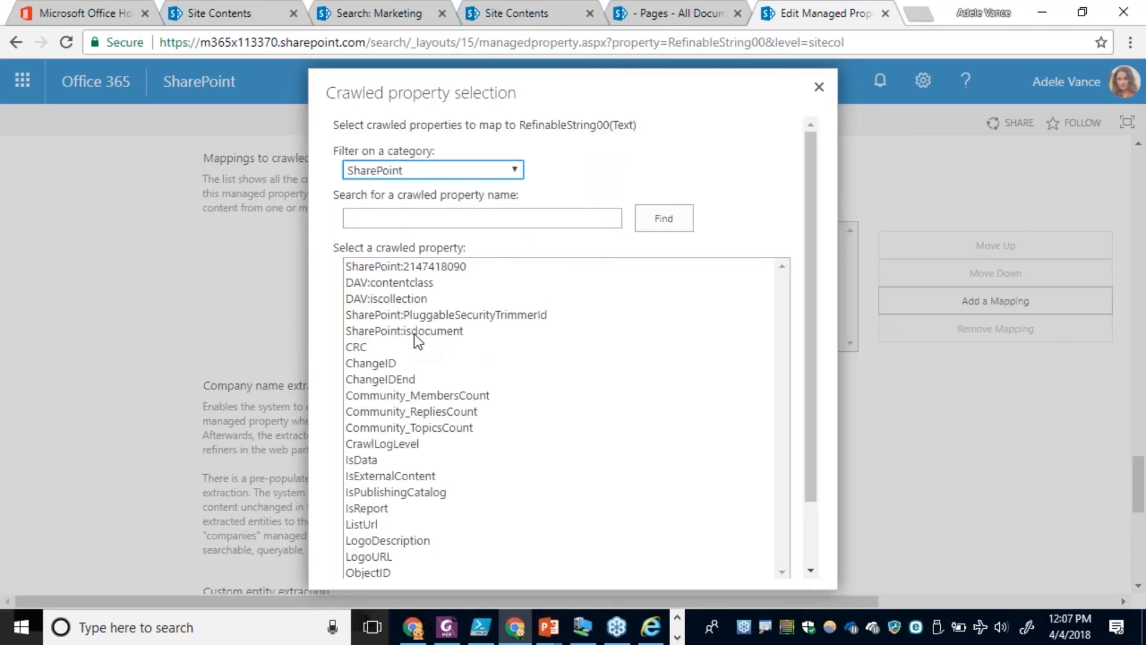
{"action": "left_click", "coordinate": [434, 171]}
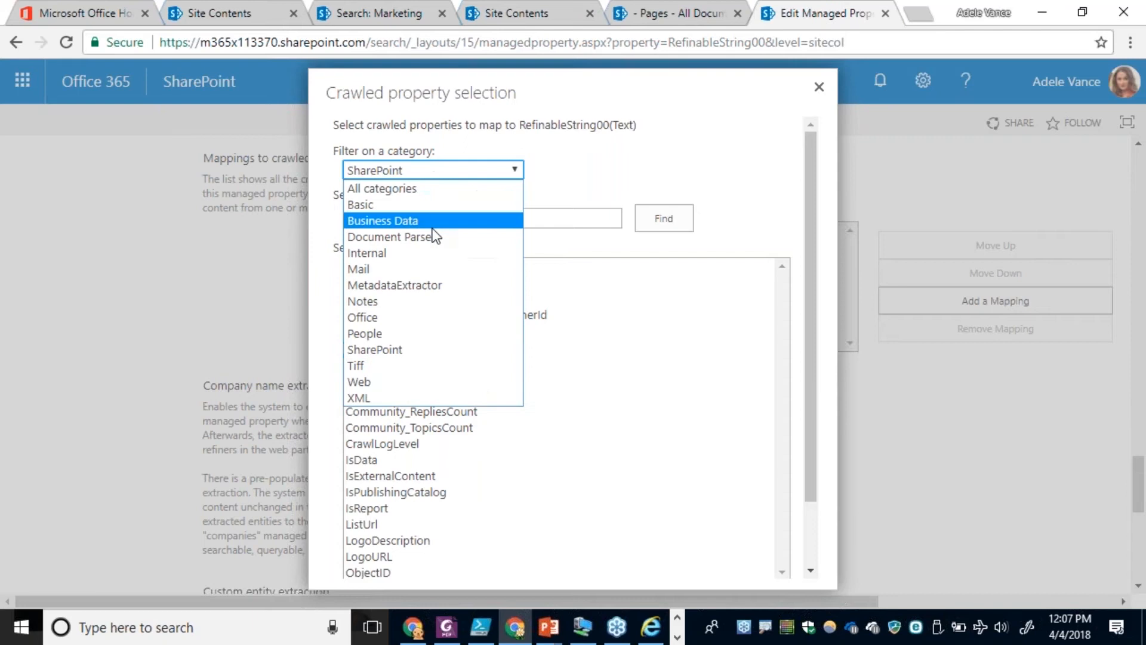
{"action": "left_click", "coordinate": [387, 333]}
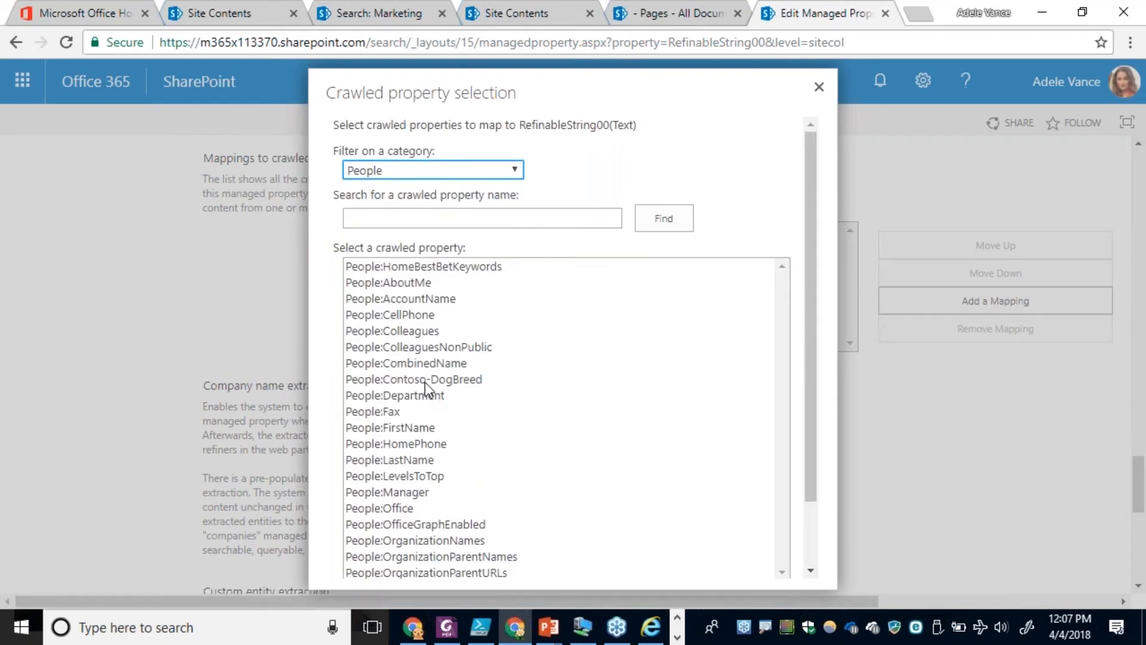
{"action": "left_click", "coordinate": [425, 381]}
{"action": "left_click_drag", "start_coordinate": [812, 397], "coordinate": [801, 550]}
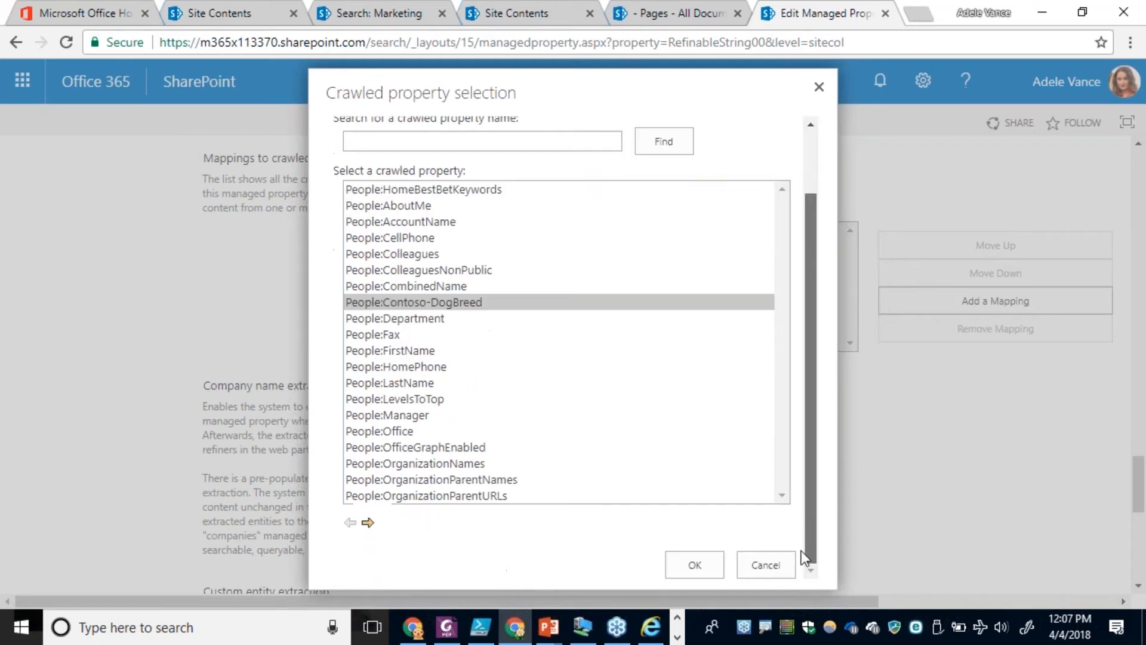
{"action": "left_click", "coordinate": [695, 567]}
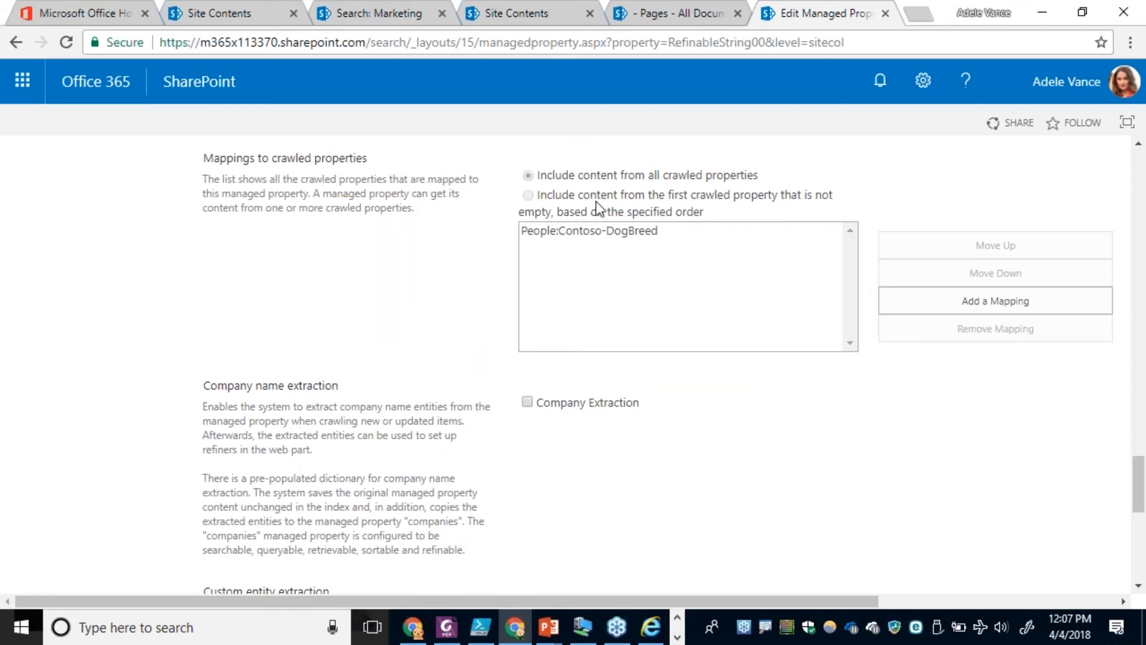
Switch to the SharePoint admin center browser window, closing the AppSource page, and filter the tenant's managed properties by "refinables".
{"action": "left_click", "coordinate": [411, 632]}
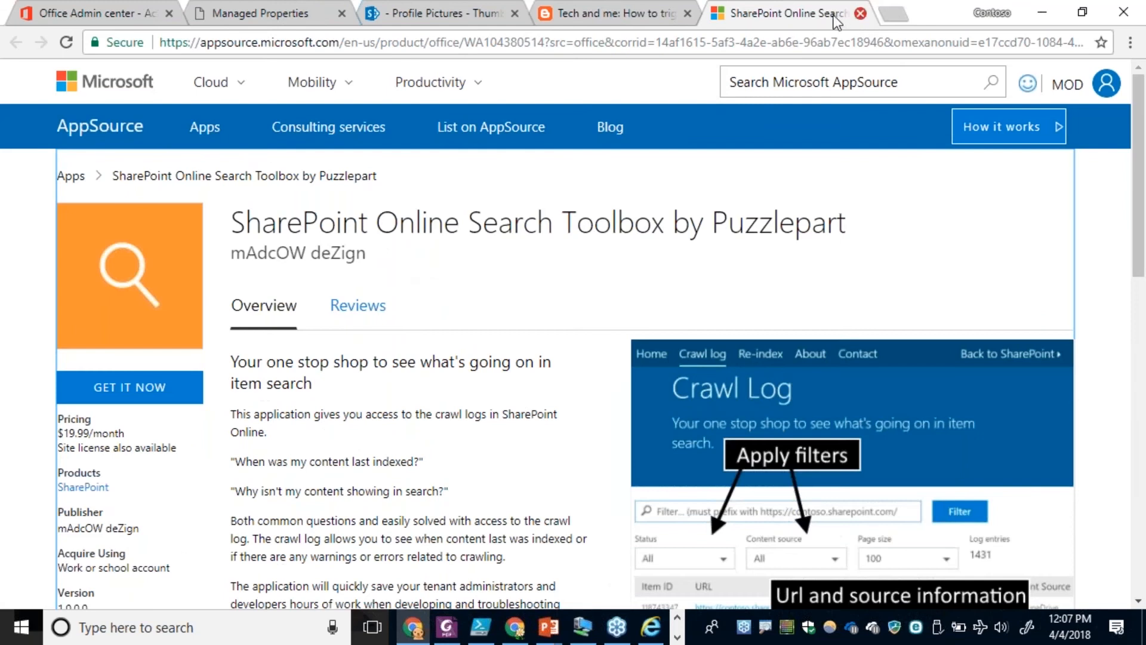
{"action": "left_click", "coordinate": [860, 13]}
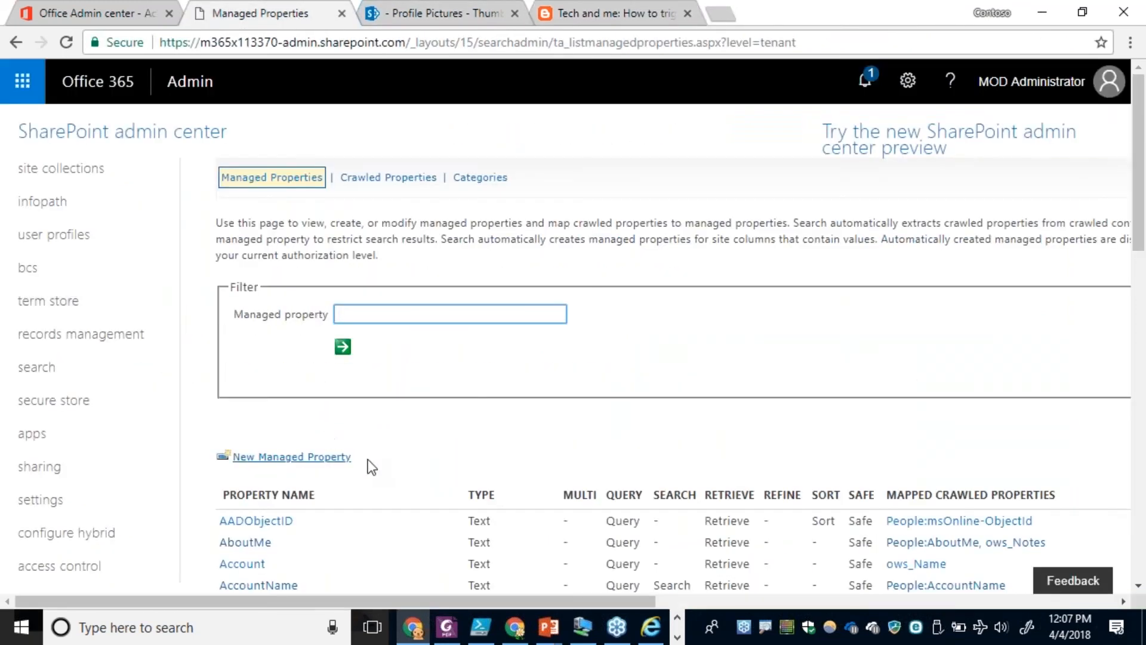
{"action": "scroll", "coordinate": [399, 457], "scroll_direction": "down", "scroll_amount": 1}
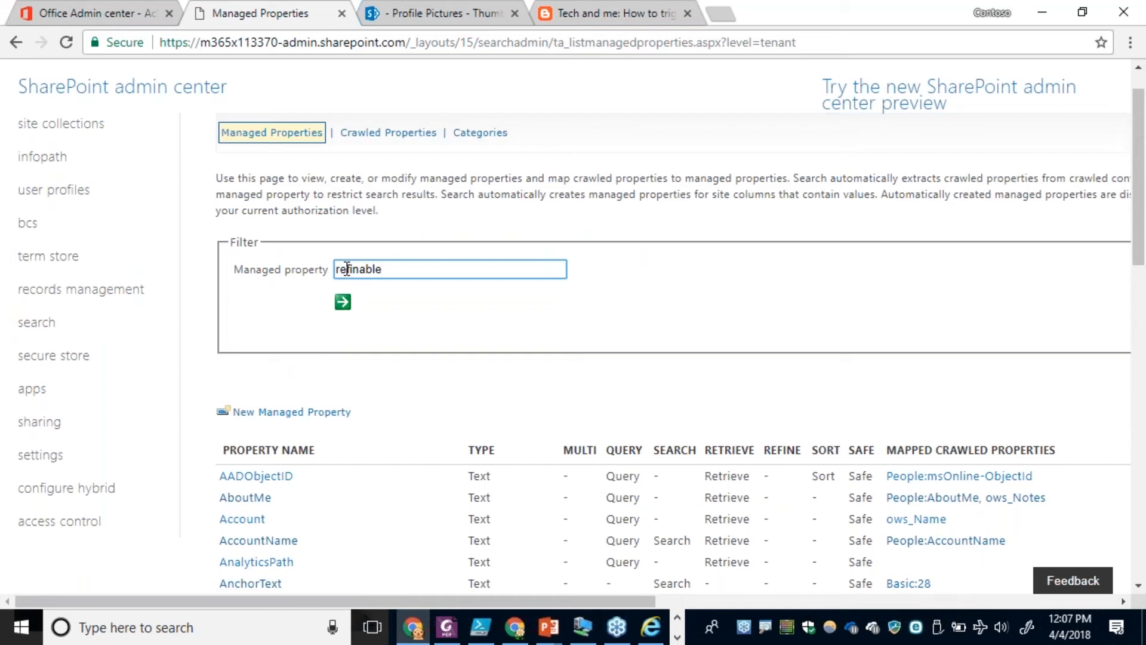
{"action": "left_click", "coordinate": [344, 302]}
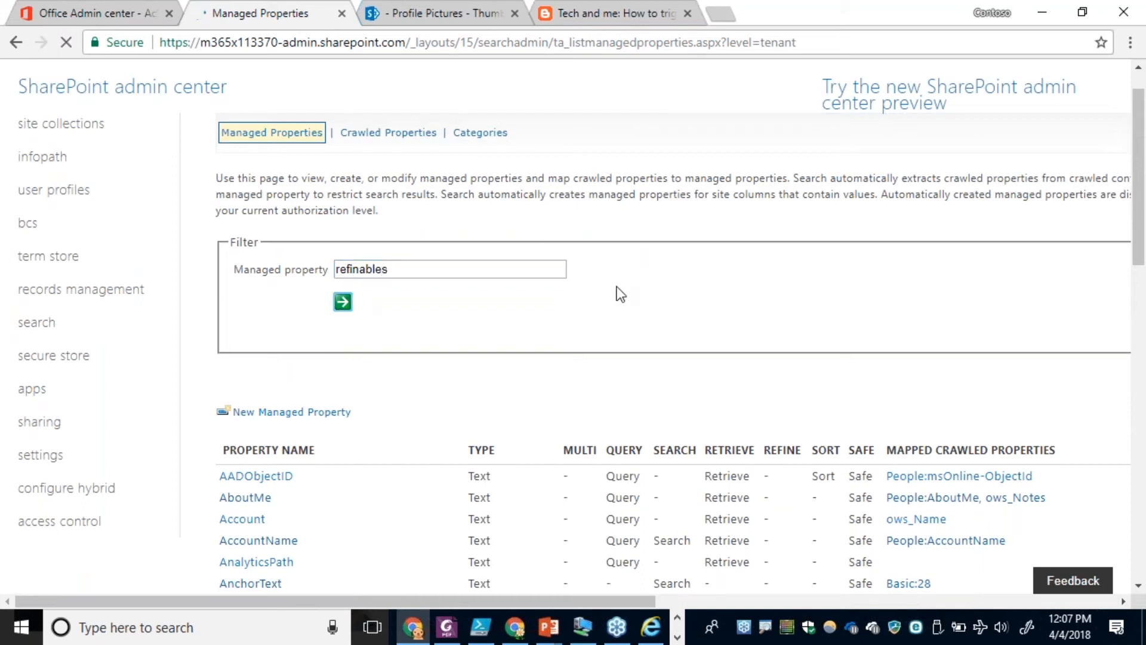
Open the tenant-level RefinableString00 property and review its settings, including Refinable, Sortable and the crawled property mappings.
{"action": "scroll", "coordinate": [600, 349], "scroll_direction": "down", "scroll_amount": 5}
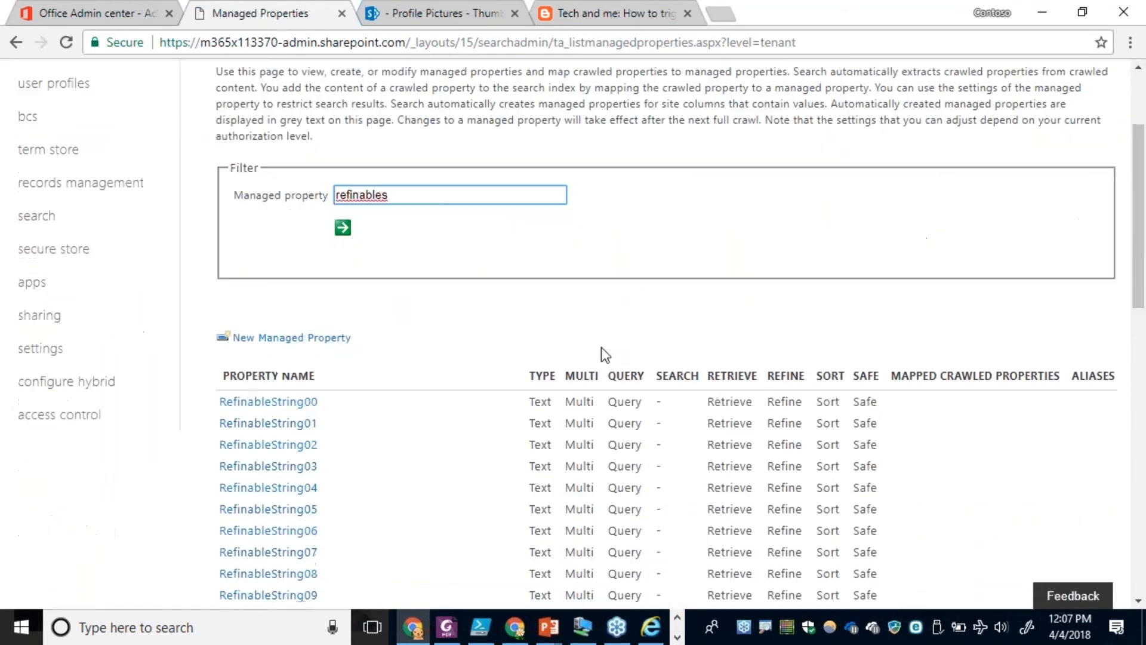
{"action": "left_click", "coordinate": [299, 242]}
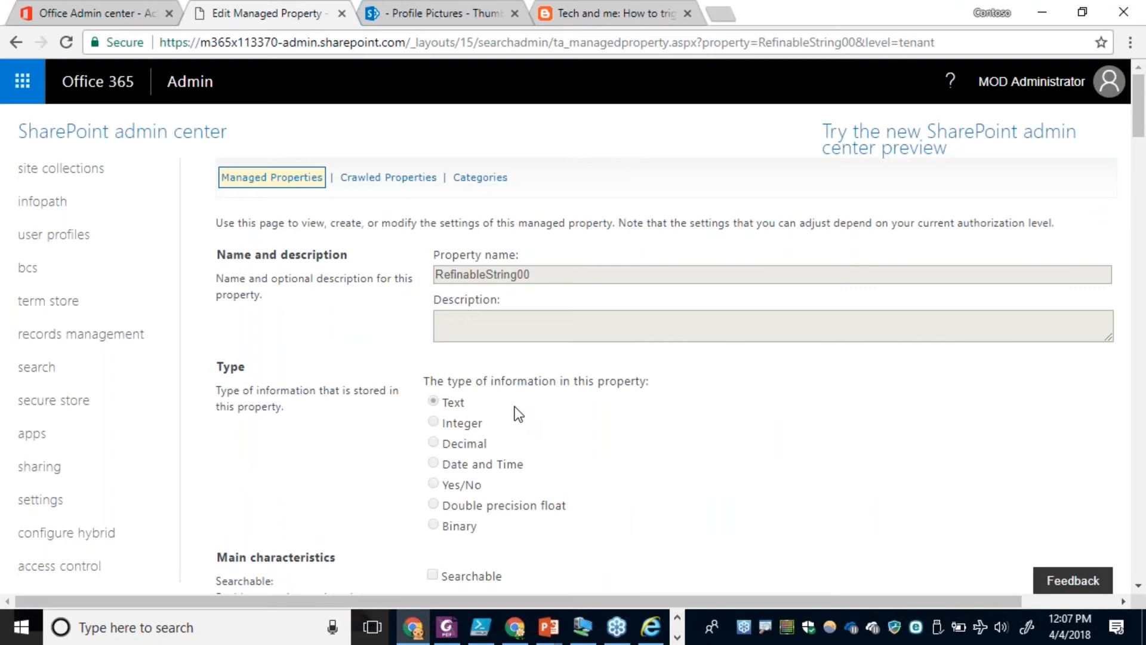
{"action": "scroll", "coordinate": [515, 409], "scroll_direction": "down", "scroll_amount": 10}
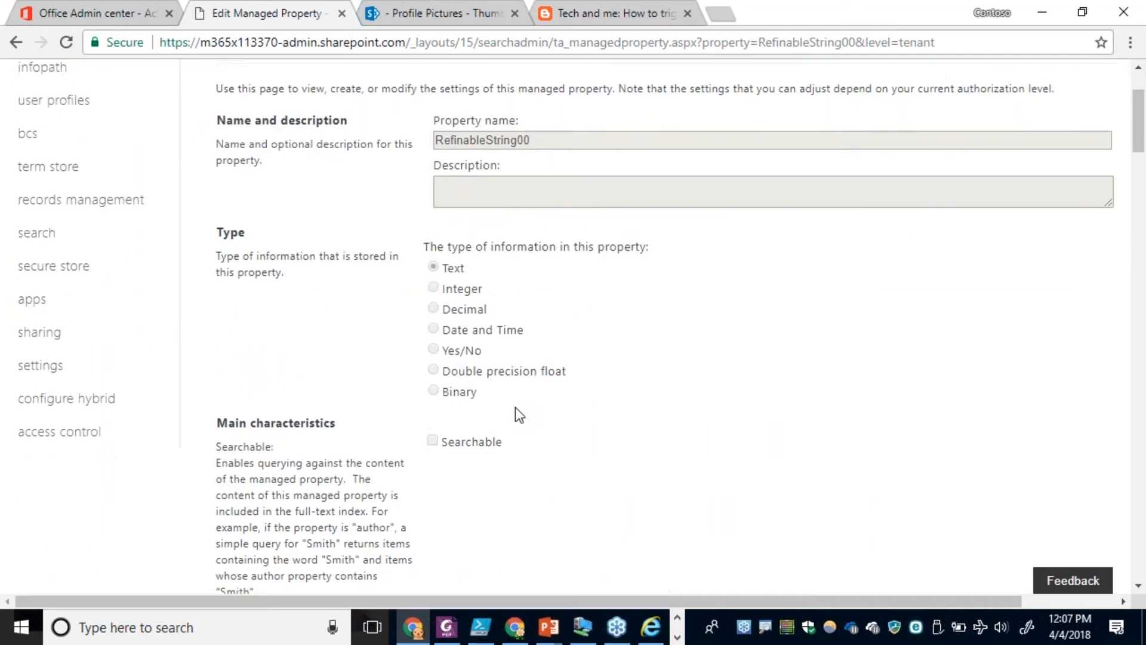
{"action": "scroll", "coordinate": [515, 412], "scroll_direction": "down", "scroll_amount": 13}
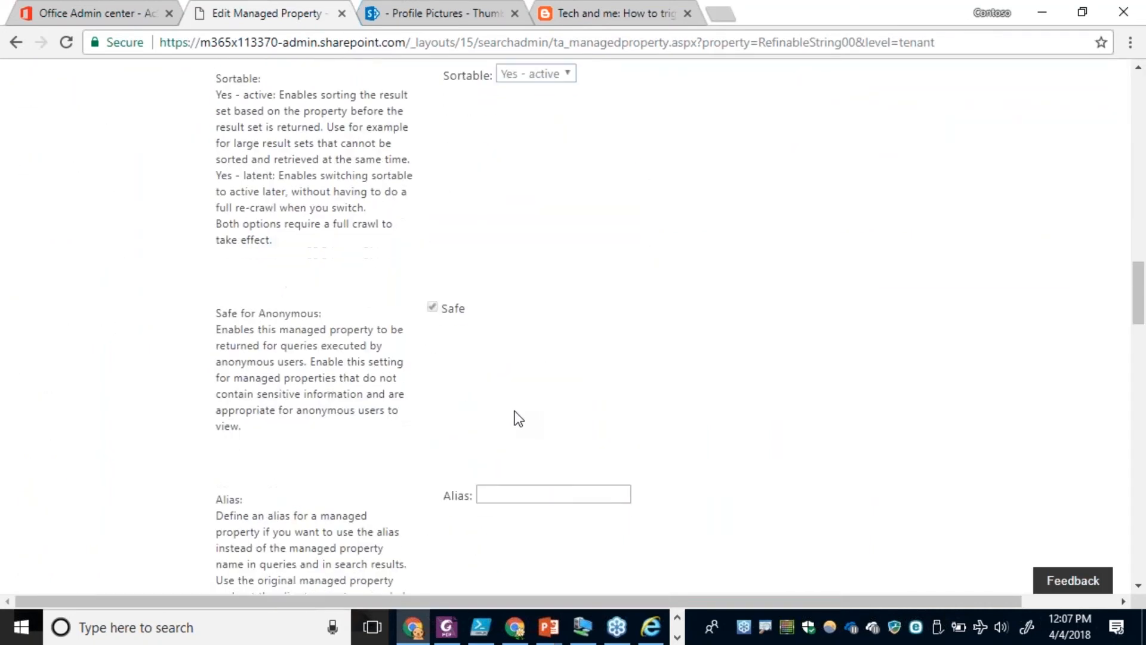
{"action": "scroll", "coordinate": [507, 298], "scroll_direction": "up", "scroll_amount": 3}
{"action": "scroll", "coordinate": [593, 300], "scroll_direction": "up", "scroll_amount": 4}
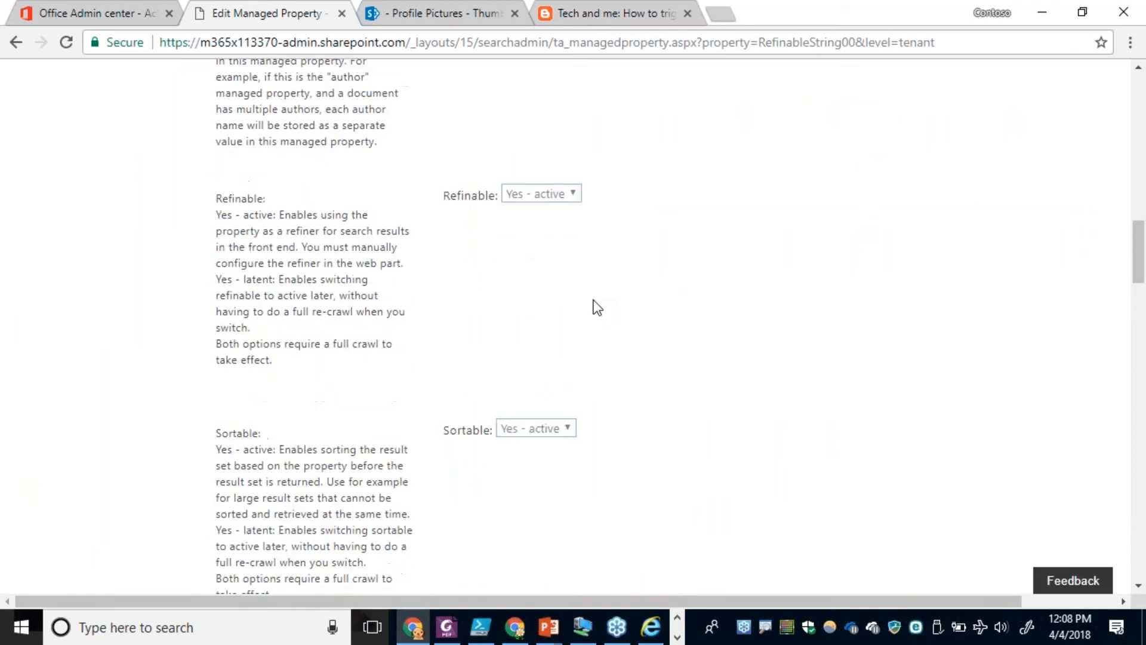
{"action": "scroll", "coordinate": [709, 461], "scroll_direction": "down", "scroll_amount": 20}
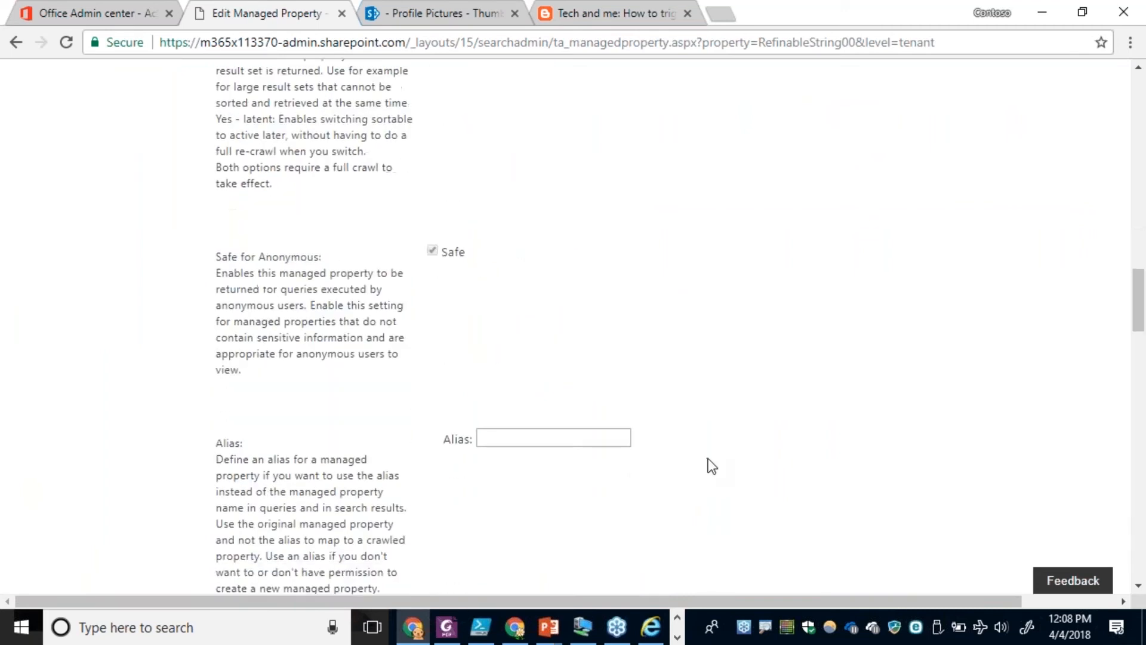
{"action": "scroll", "coordinate": [708, 457], "scroll_direction": "down", "scroll_amount": 10}
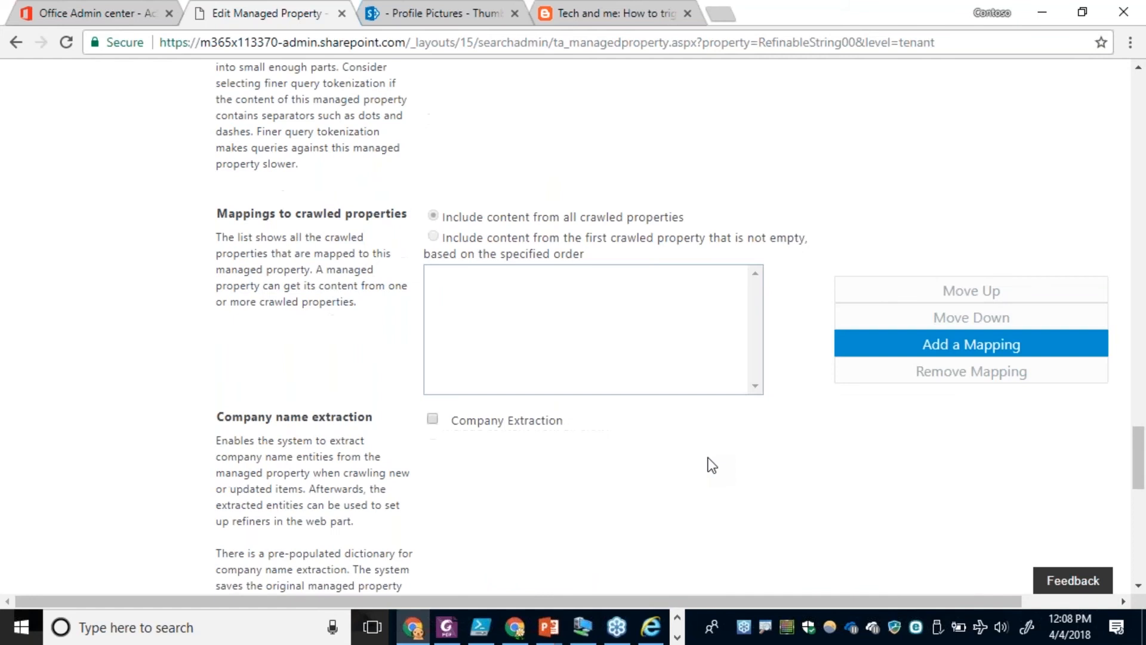
Map the crawled property People:Contoso-DogBreed from the People category to the tenant-level RefinableString00 and save the property.
{"action": "left_click", "coordinate": [959, 349]}
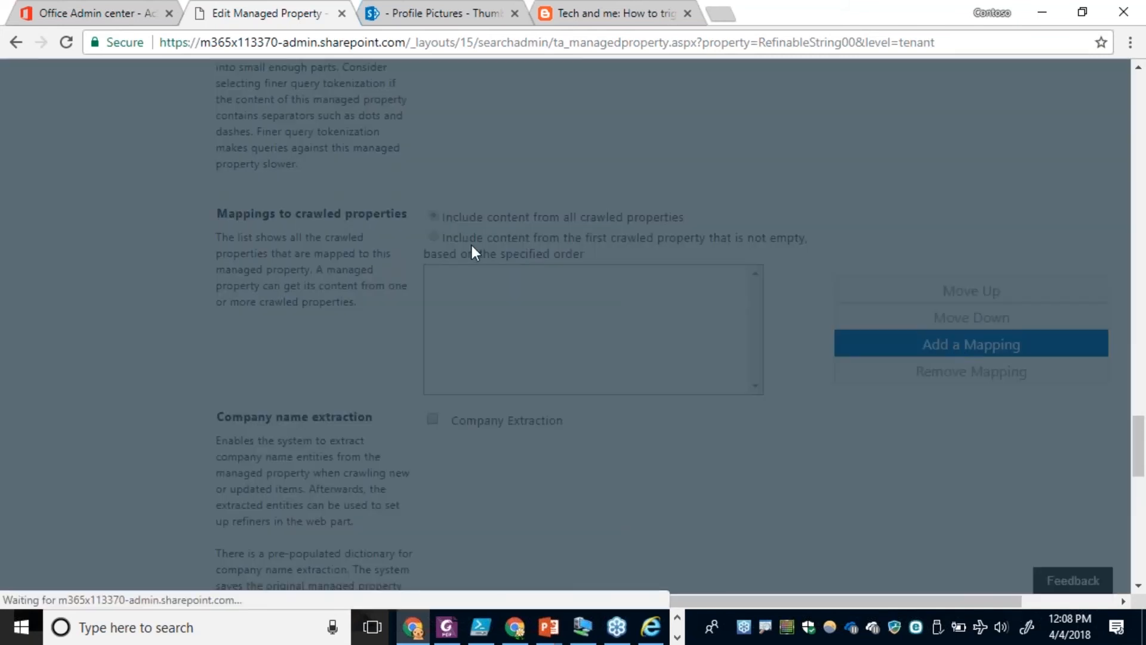
{"action": "left_click", "coordinate": [436, 294]}
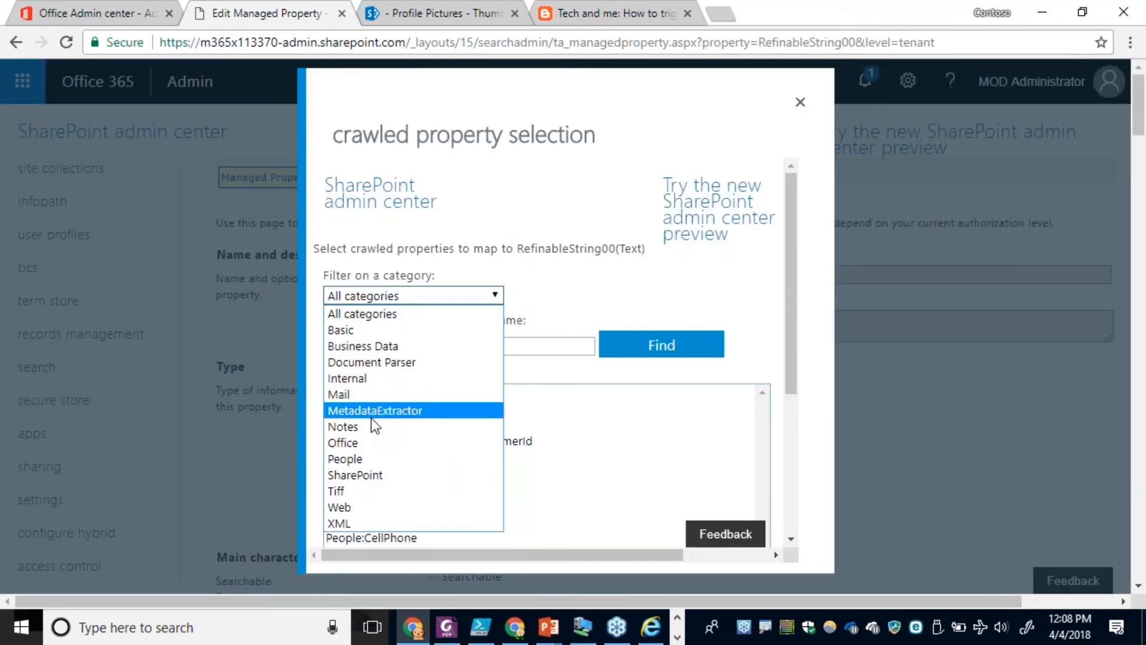
{"action": "left_click", "coordinate": [366, 459]}
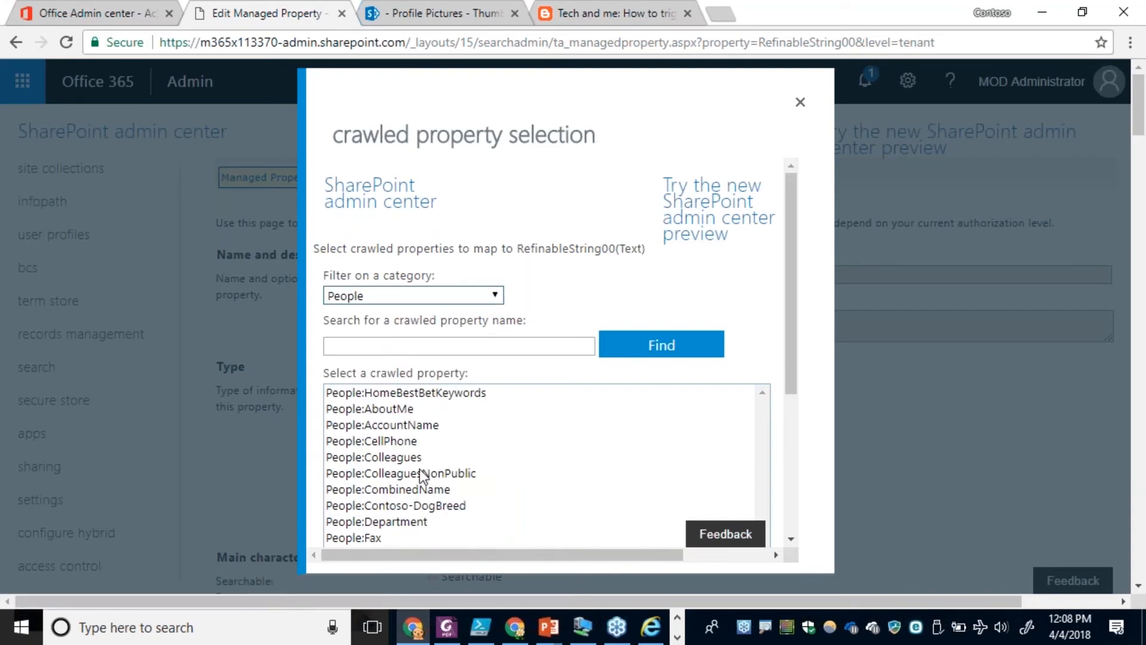
{"action": "left_click", "coordinate": [420, 507]}
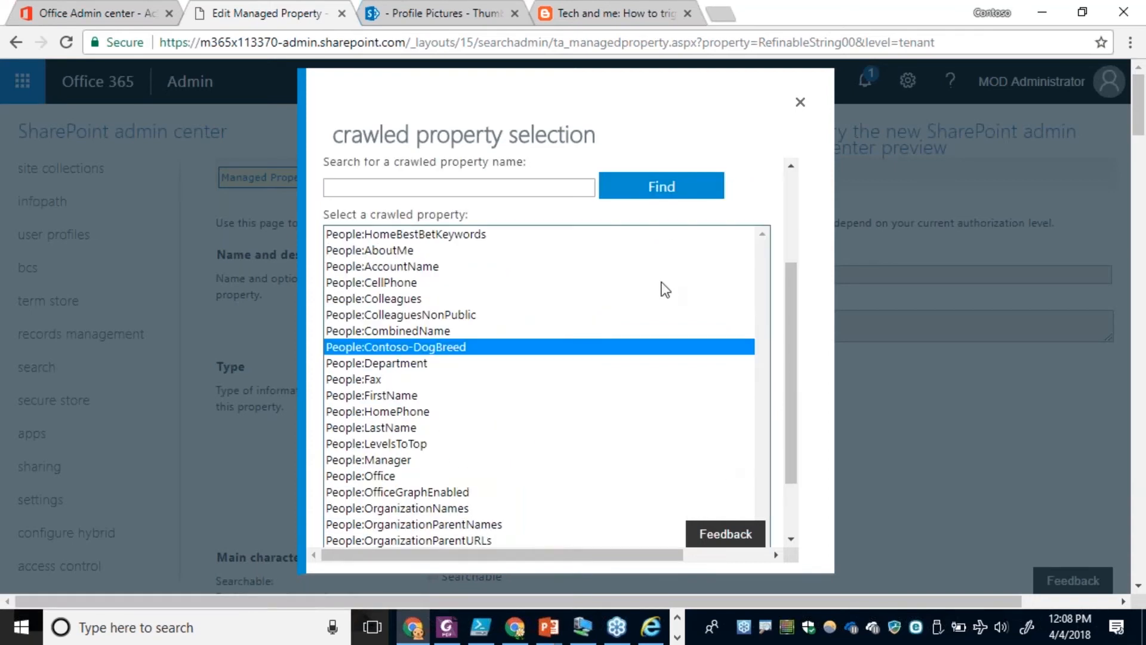
{"action": "left_click_drag", "start_coordinate": [792, 460], "coordinate": [683, 540]}
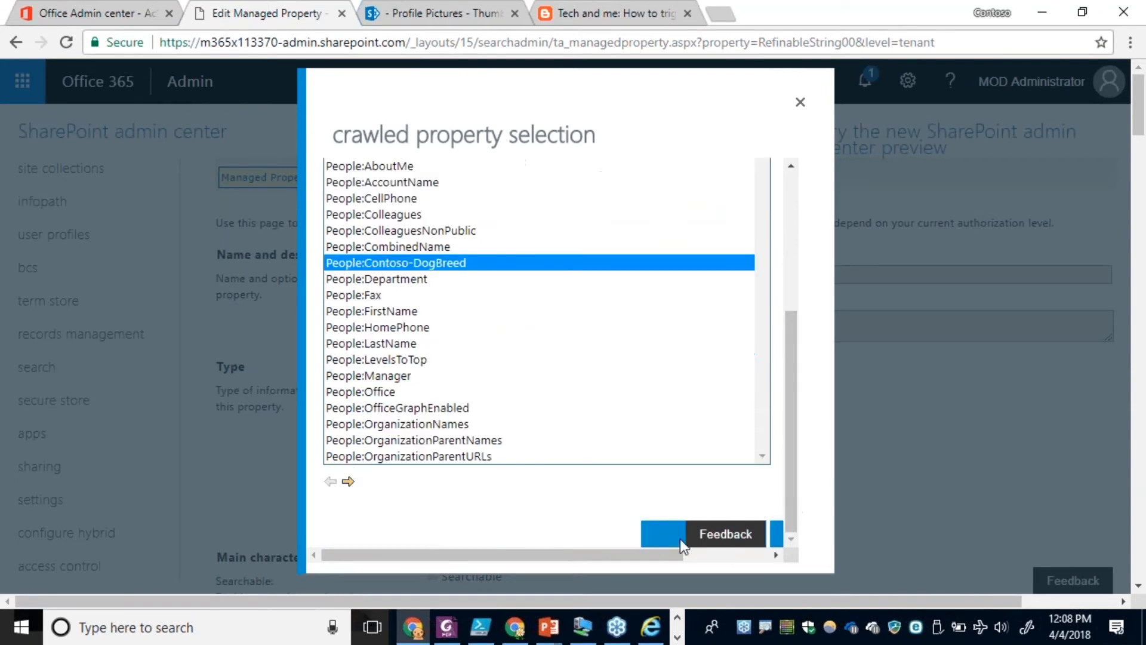
{"action": "left_click", "coordinate": [664, 536]}
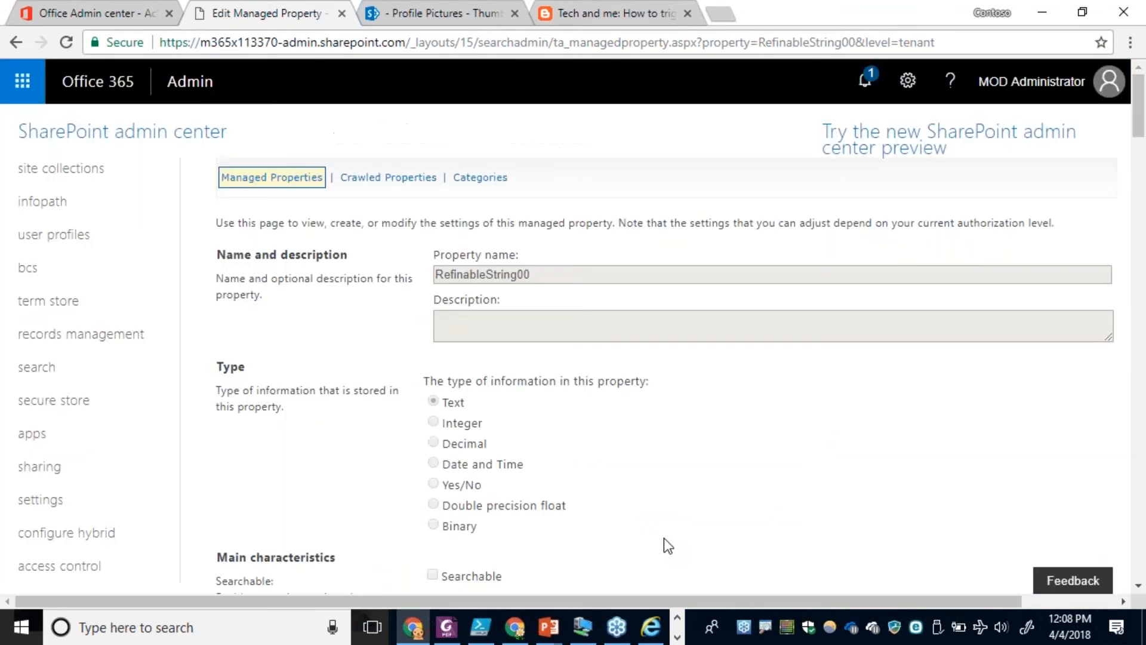
{"action": "scroll", "coordinate": [691, 428], "scroll_direction": "down", "scroll_amount": 20}
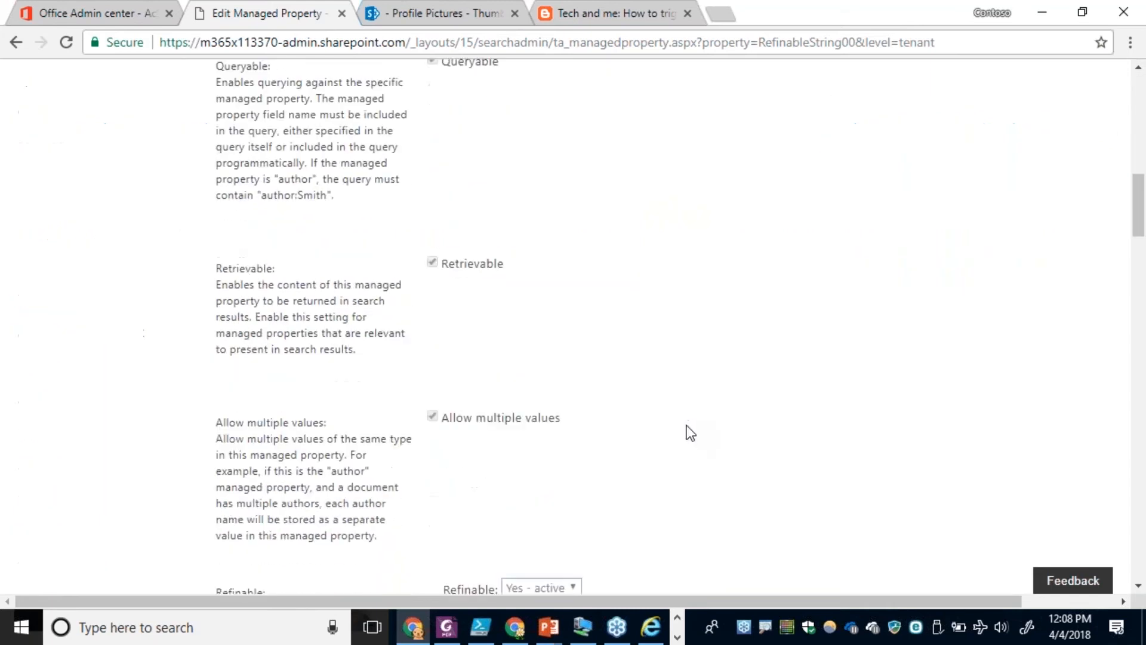
{"action": "scroll", "coordinate": [685, 427], "scroll_direction": "down", "scroll_amount": 20}
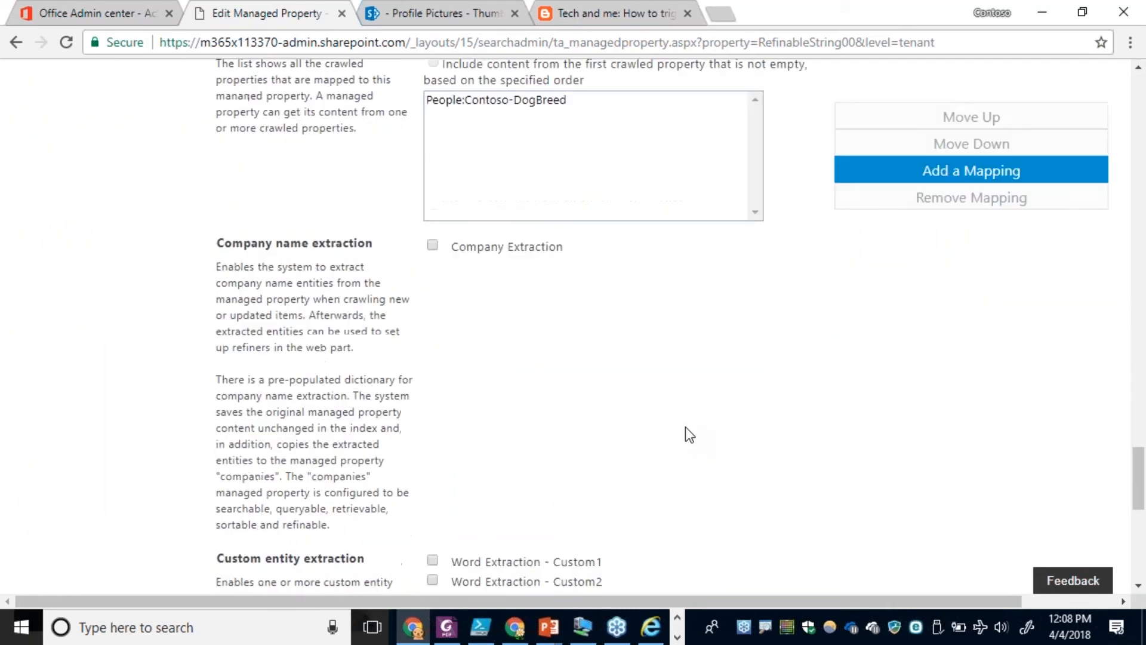
{"action": "left_click", "coordinate": [1042, 535]}
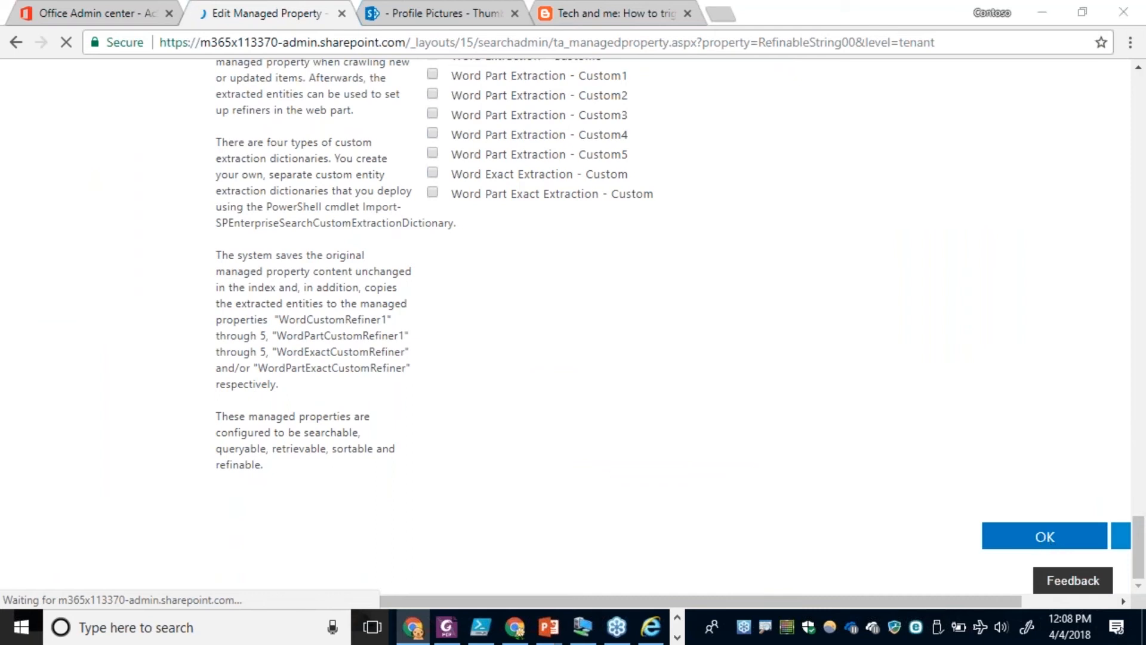
Switch to PowerShell ISE, run reindex-users.ps1, close the AppSource page it opens, and enter the admin account password.
{"action": "key", "text": "alt+Tab"}
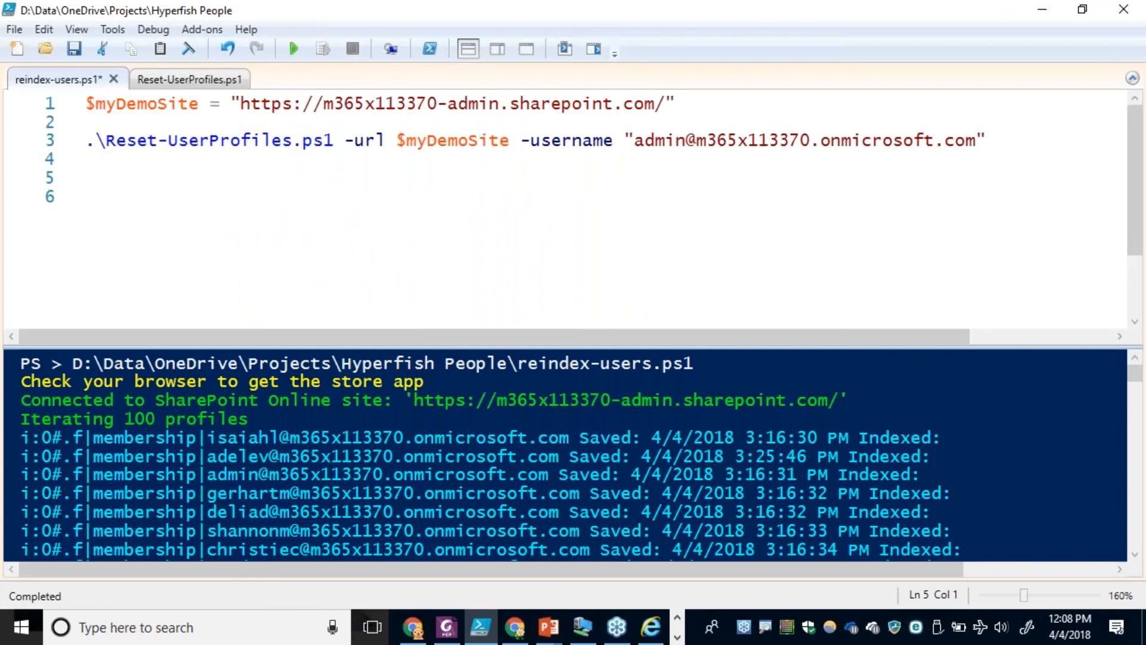
{"action": "left_click", "coordinate": [292, 51]}
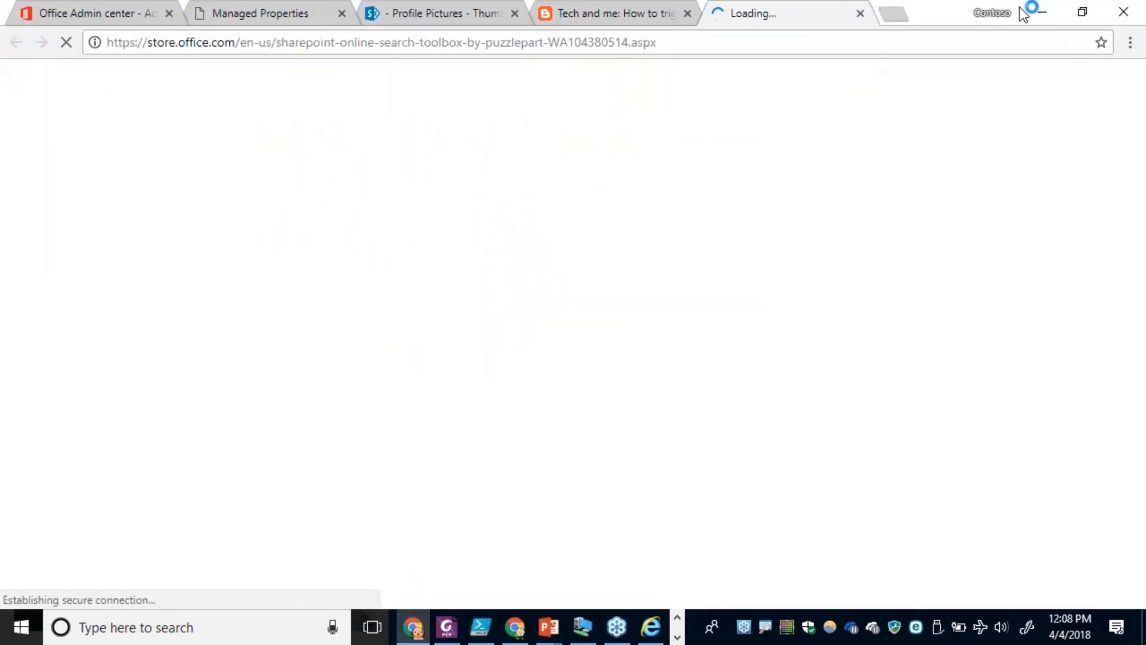
{"action": "left_click", "coordinate": [860, 13]}
{"action": "key", "text": "alt+Tab"}
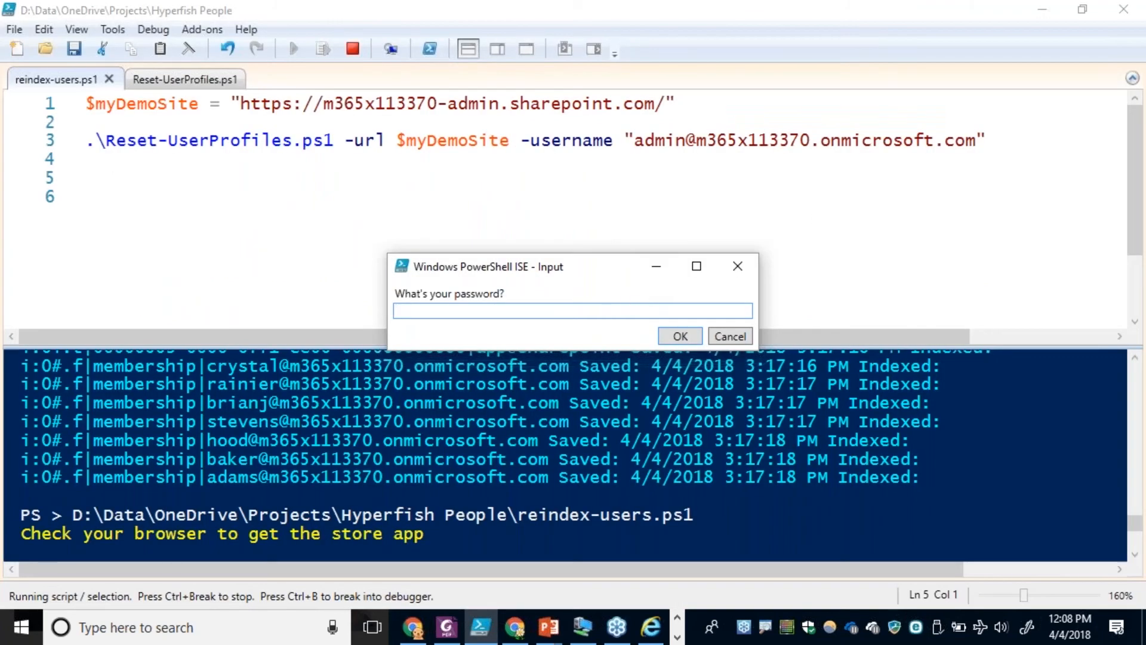
{"action": "type", "text": "*********"}
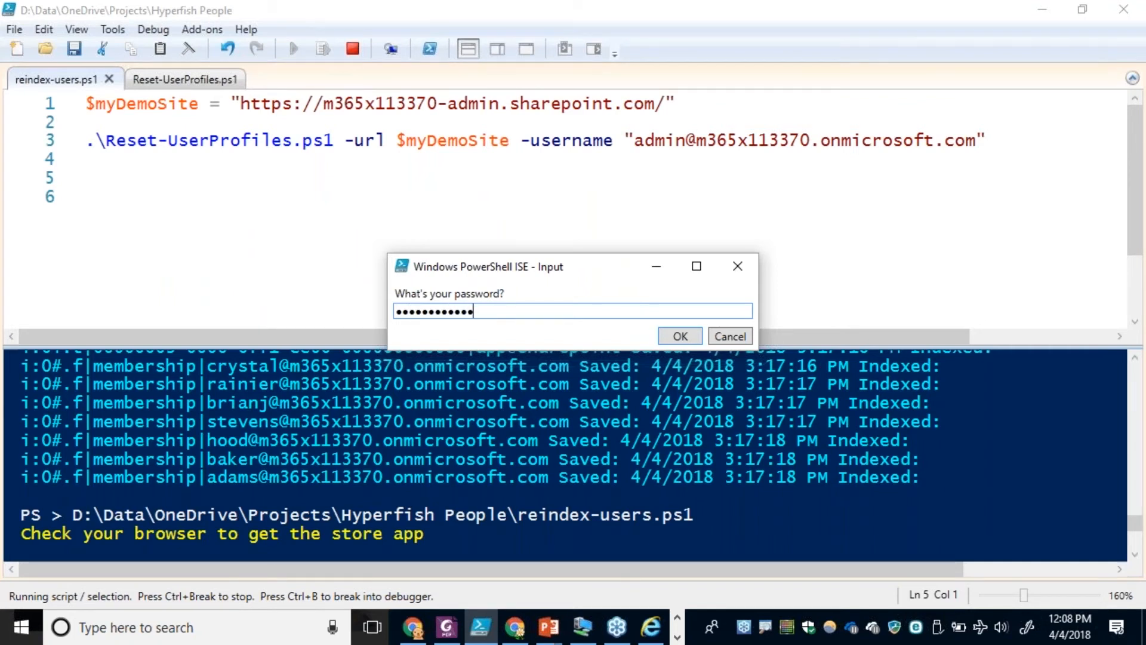
{"action": "left_click", "coordinate": [678, 335]}
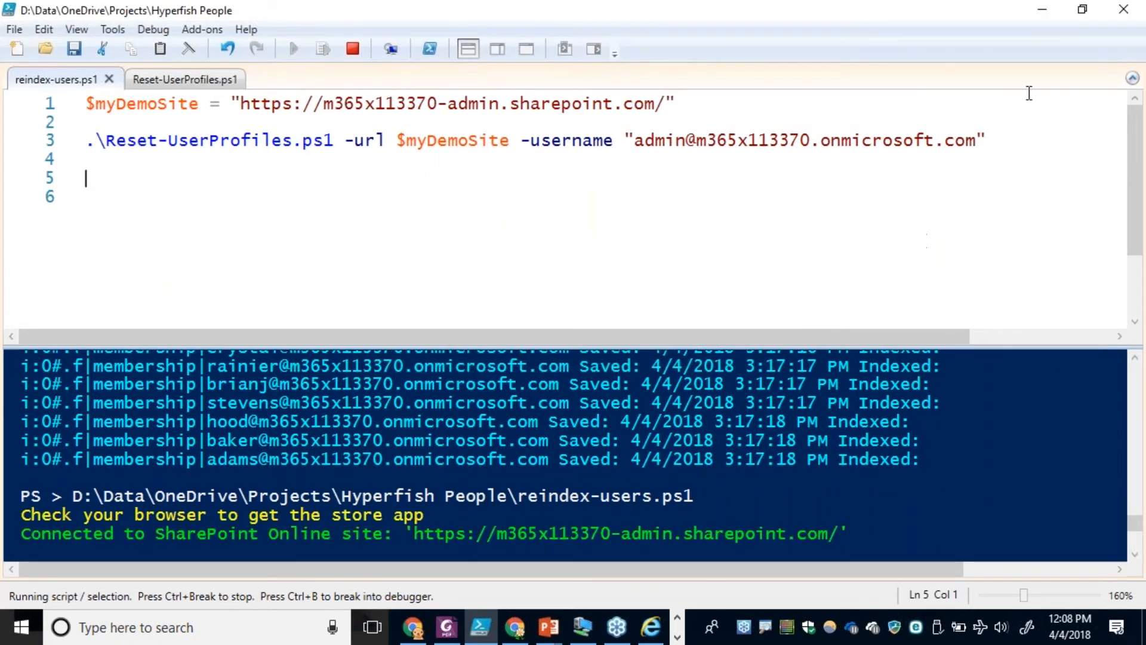
Return to the search site's browser window and close the managed property and Pages library pages, ending on Site Contents.
{"action": "left_click", "coordinate": [1040, 11]}
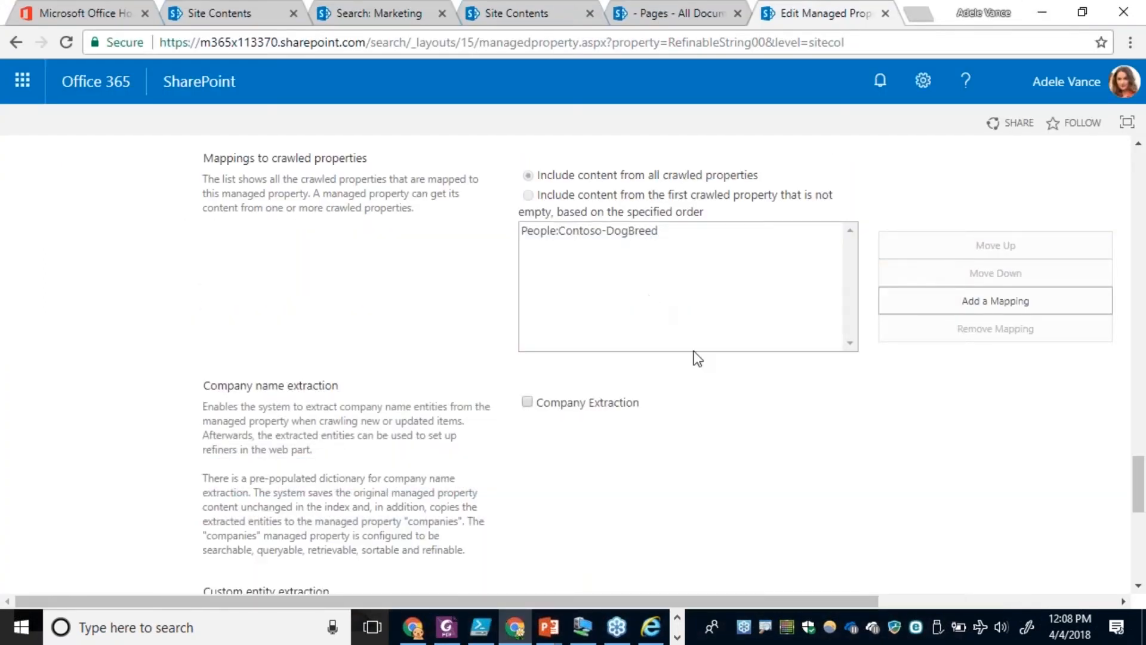
{"action": "left_click", "coordinate": [885, 14]}
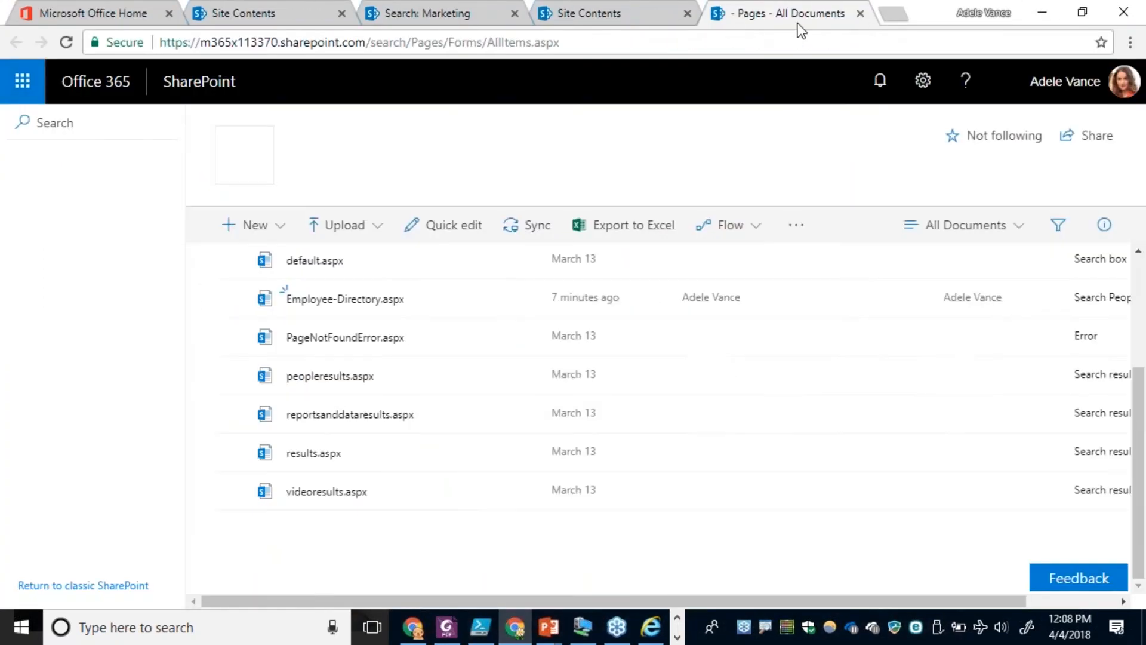
{"action": "left_click", "coordinate": [859, 13]}
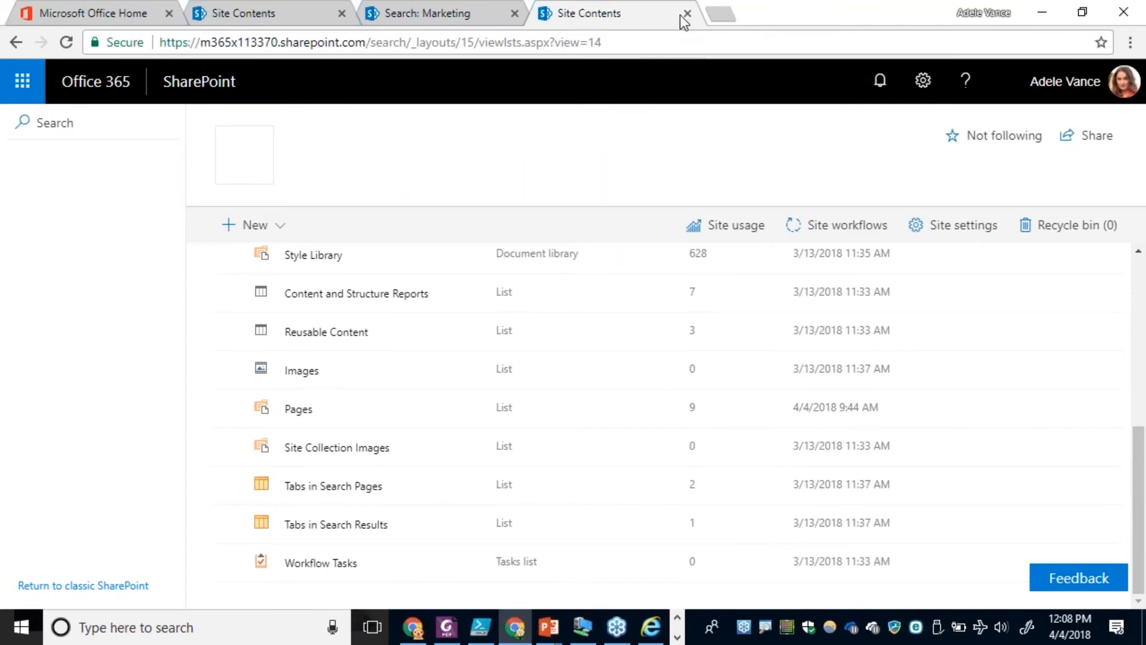
{"action": "left_click", "coordinate": [421, 14]}
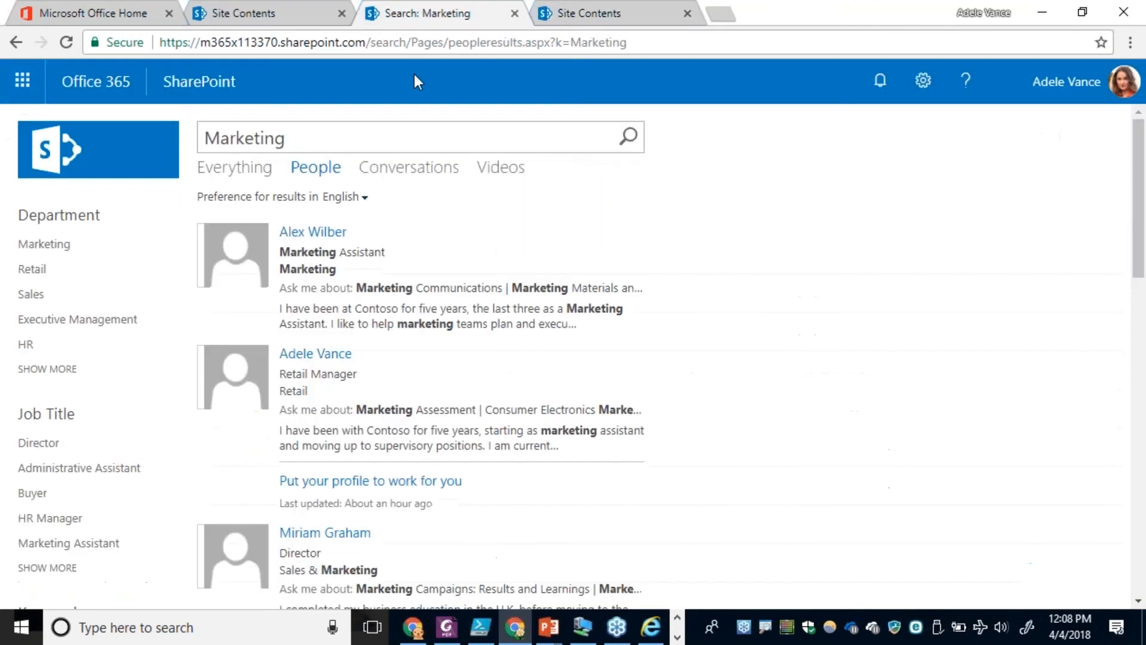
{"action": "left_click", "coordinate": [592, 17]}
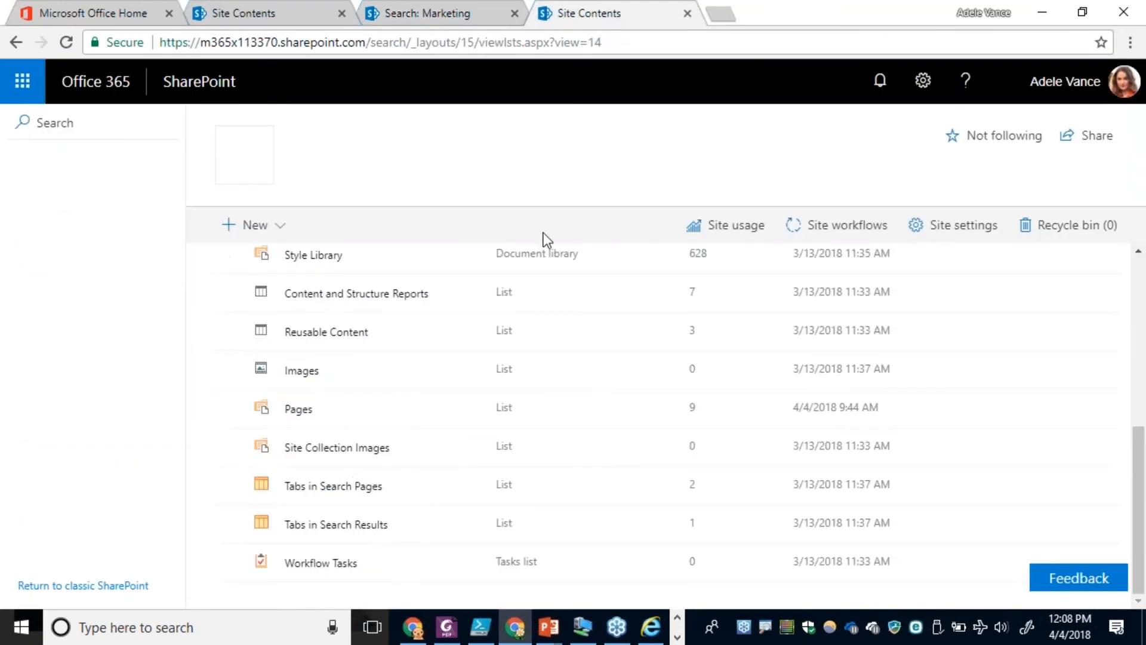
Open Employee-Directory.aspx from the Pages library and put the page into edit mode.
{"action": "left_click", "coordinate": [297, 411]}
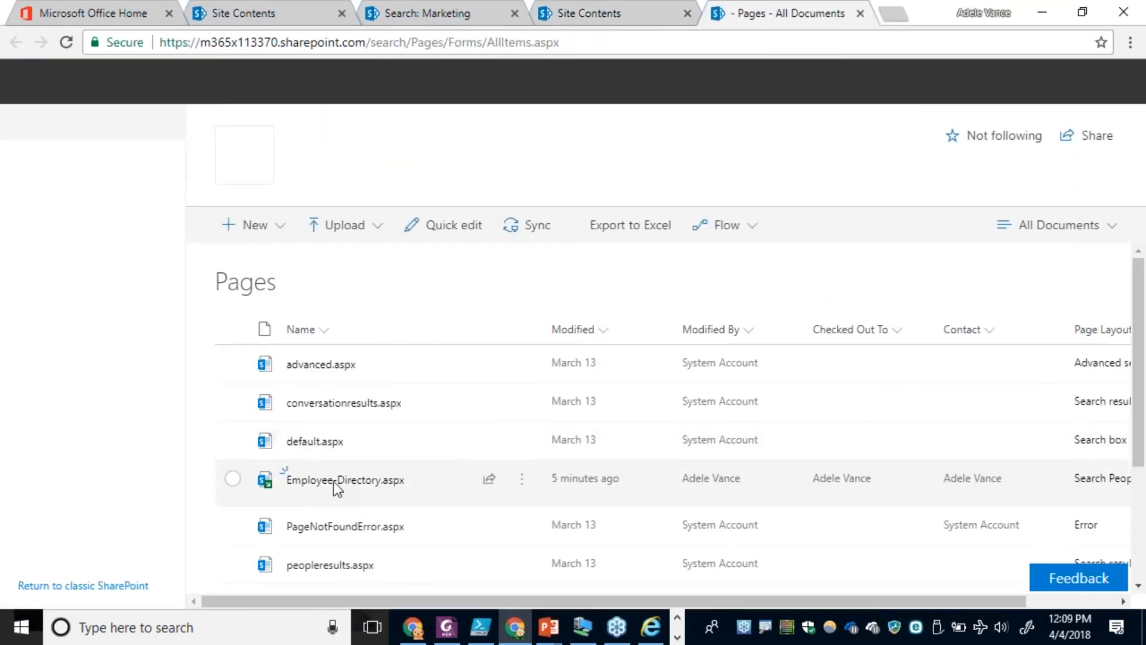
{"action": "left_click", "coordinate": [327, 482]}
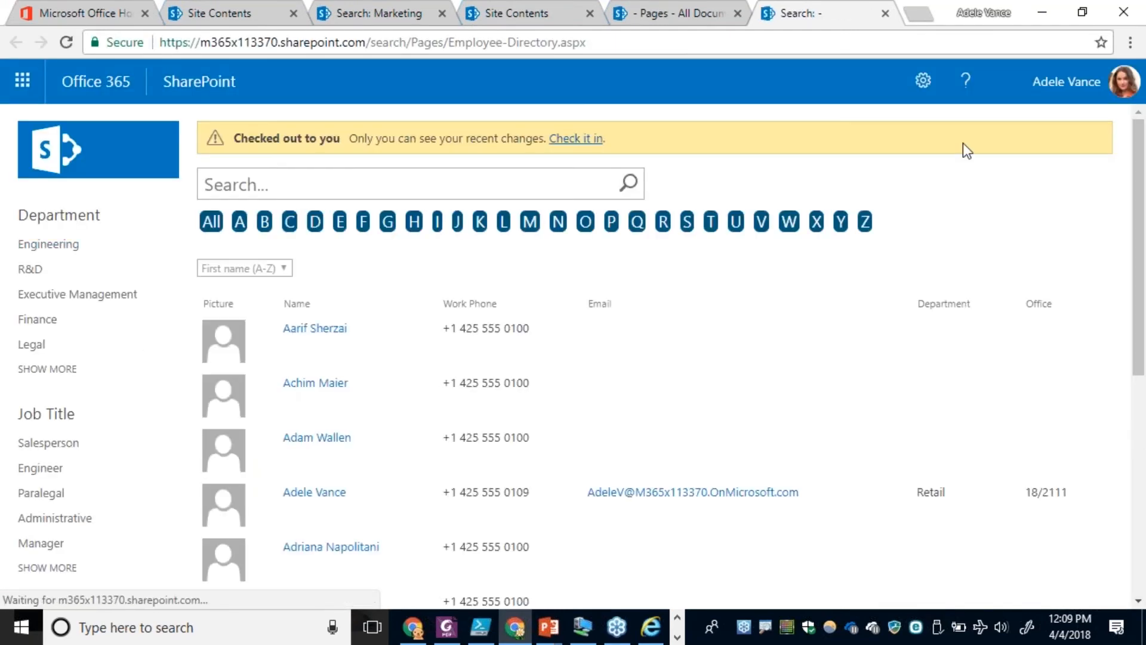
{"action": "left_click", "coordinate": [923, 87]}
{"action": "left_click", "coordinate": [835, 256]}
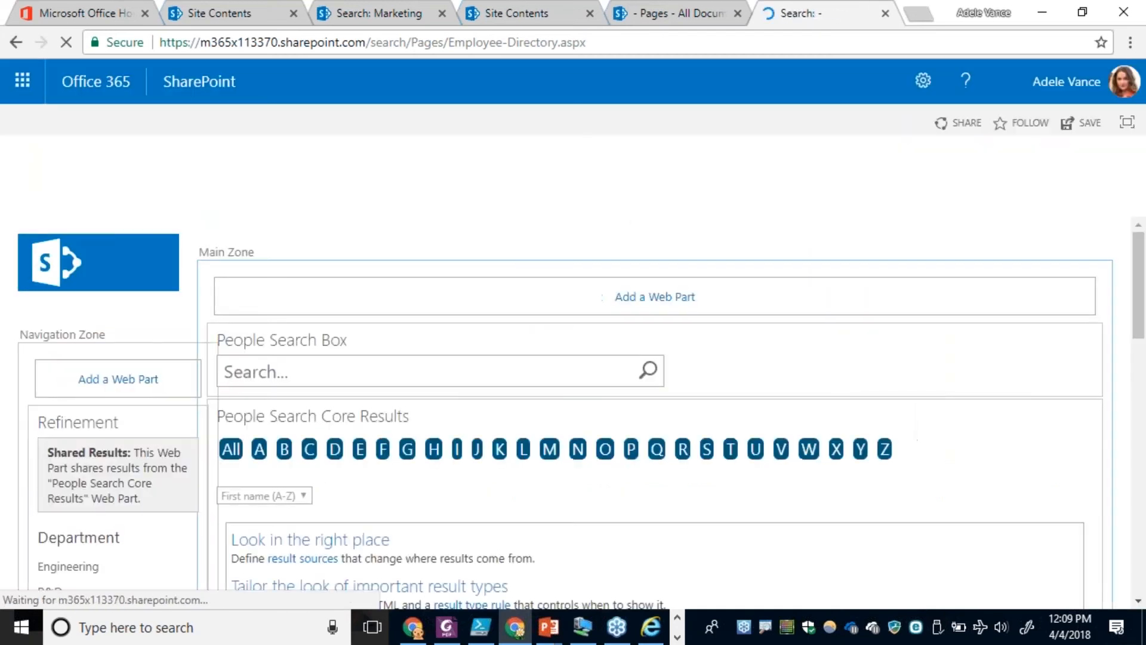
Edit the Refinement web part in the Navigation Zone and open its refiner configuration.
{"action": "left_click", "coordinate": [172, 419]}
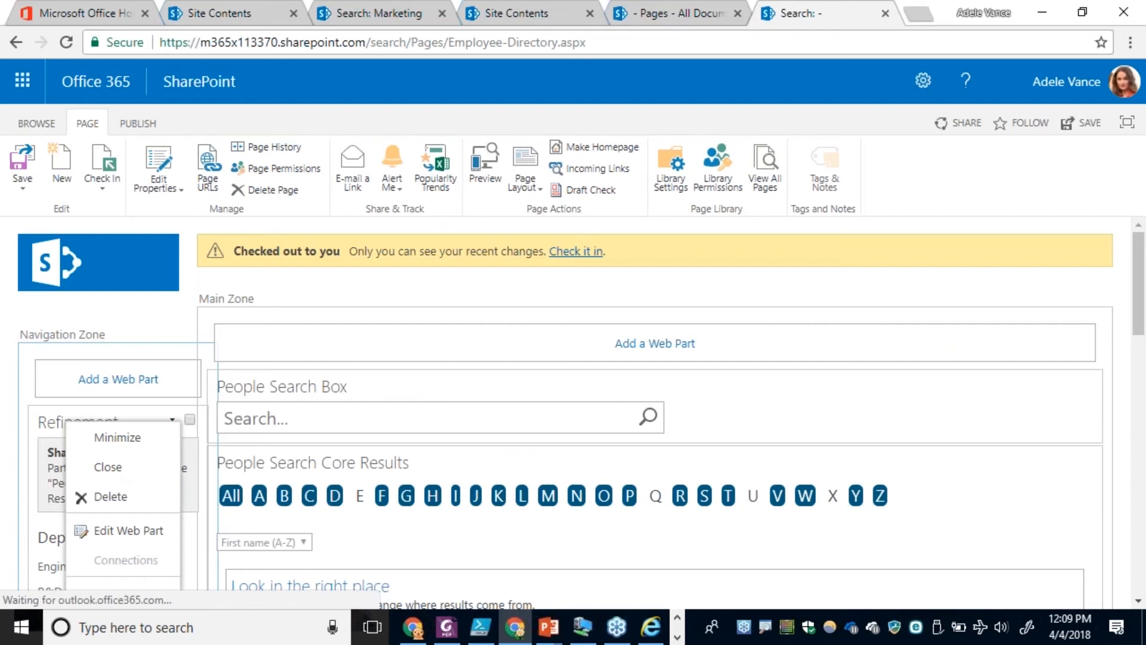
{"action": "left_click", "coordinate": [123, 531]}
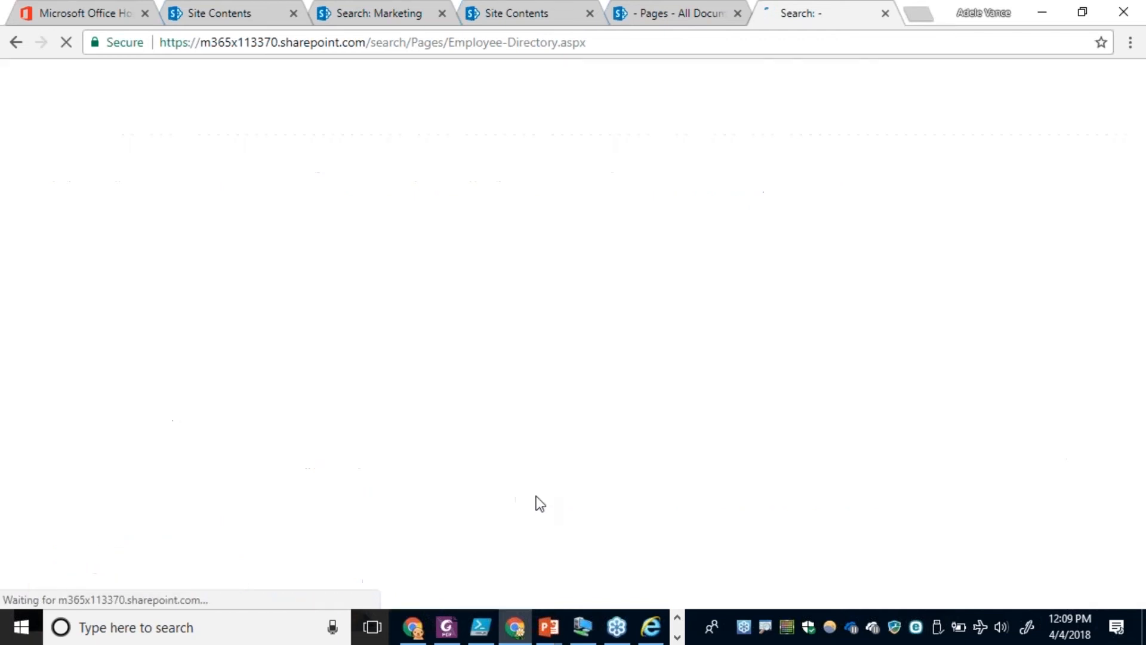
{"action": "scroll", "coordinate": [991, 488], "scroll_direction": "down", "scroll_amount": 1}
{"action": "left_click", "coordinate": [961, 482]}
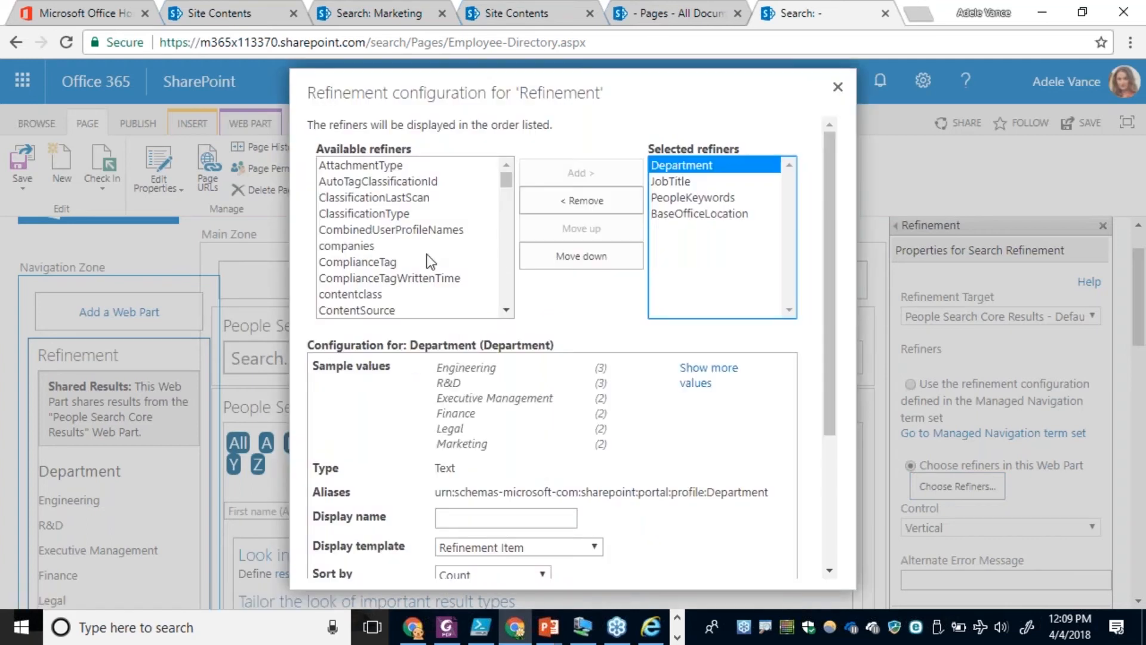
Add RefinableString00 to the selected refiners and move it up to directly below Department.
{"action": "left_click", "coordinate": [427, 261]}
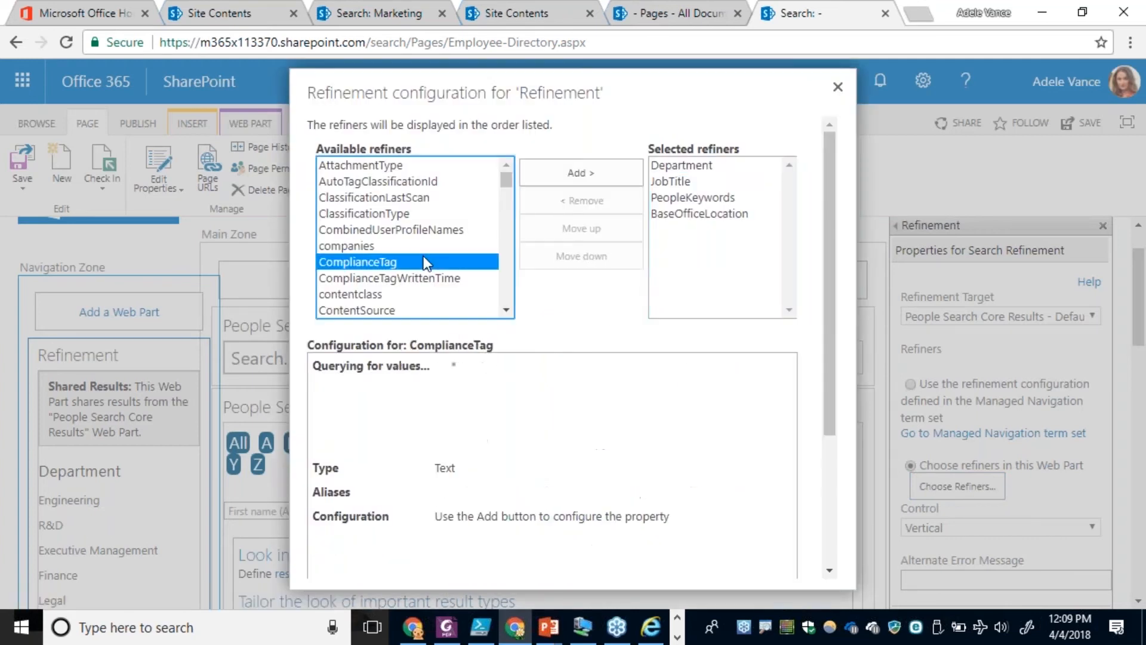
{"action": "key", "text": "r"}
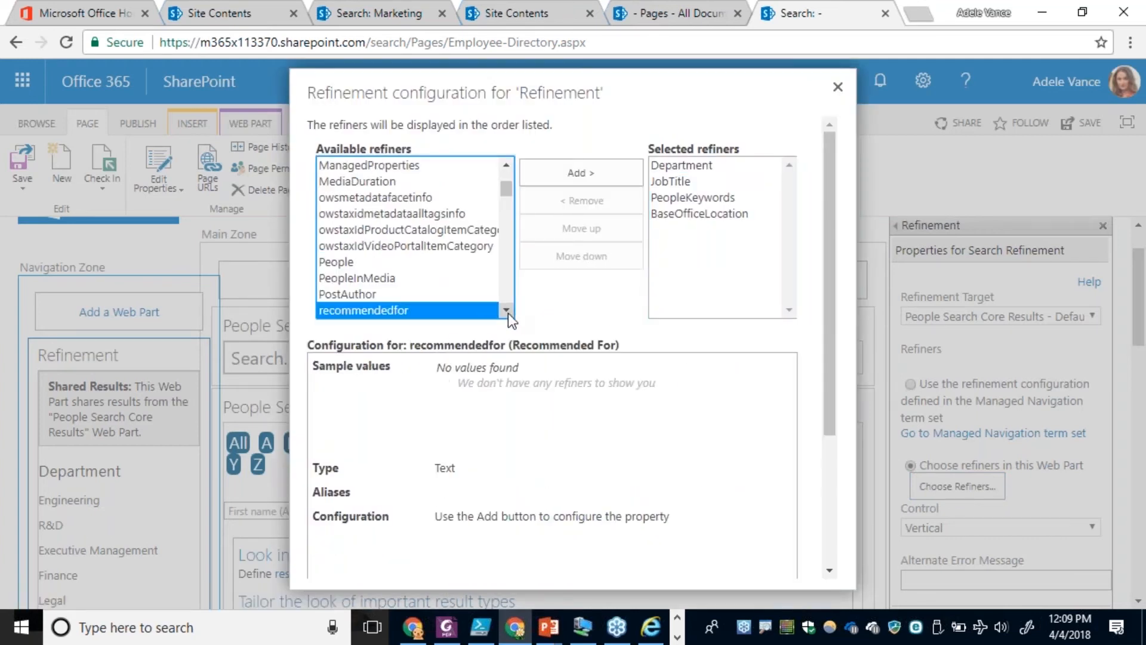
{"action": "scroll", "coordinate": [507, 295], "scroll_direction": "down", "scroll_amount": 9}
{"action": "scroll", "coordinate": [510, 296], "scroll_direction": "down", "scroll_amount": 12}
{"action": "scroll", "coordinate": [510, 296], "scroll_direction": "down", "scroll_amount": 12}
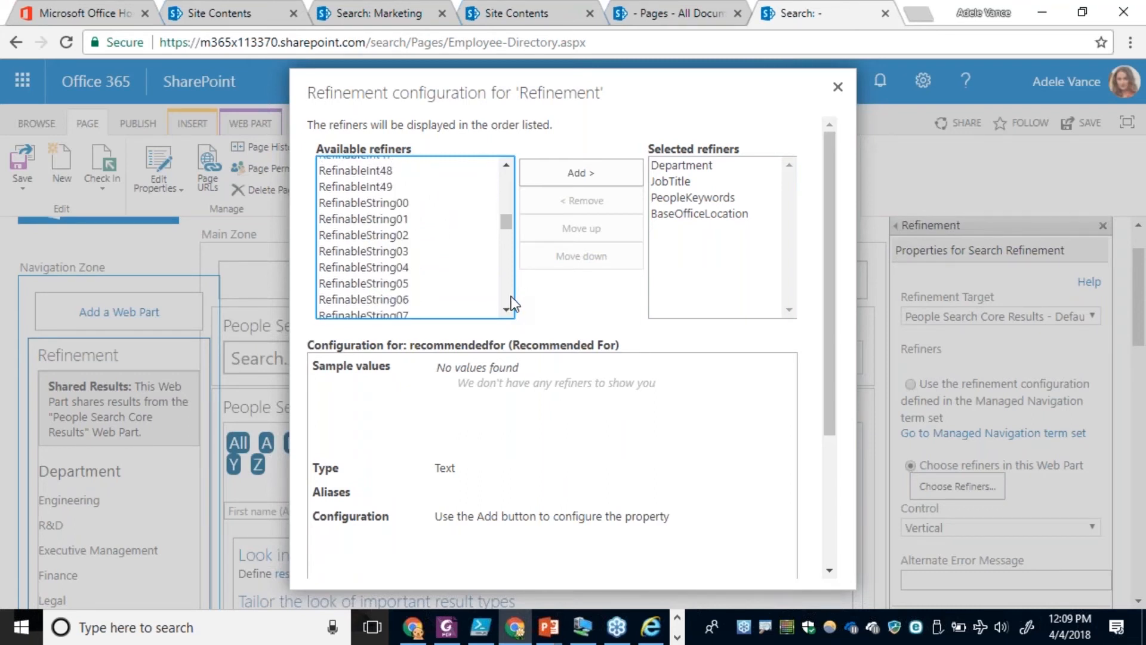
{"action": "left_click", "coordinate": [396, 201]}
{"action": "left_click", "coordinate": [581, 172]}
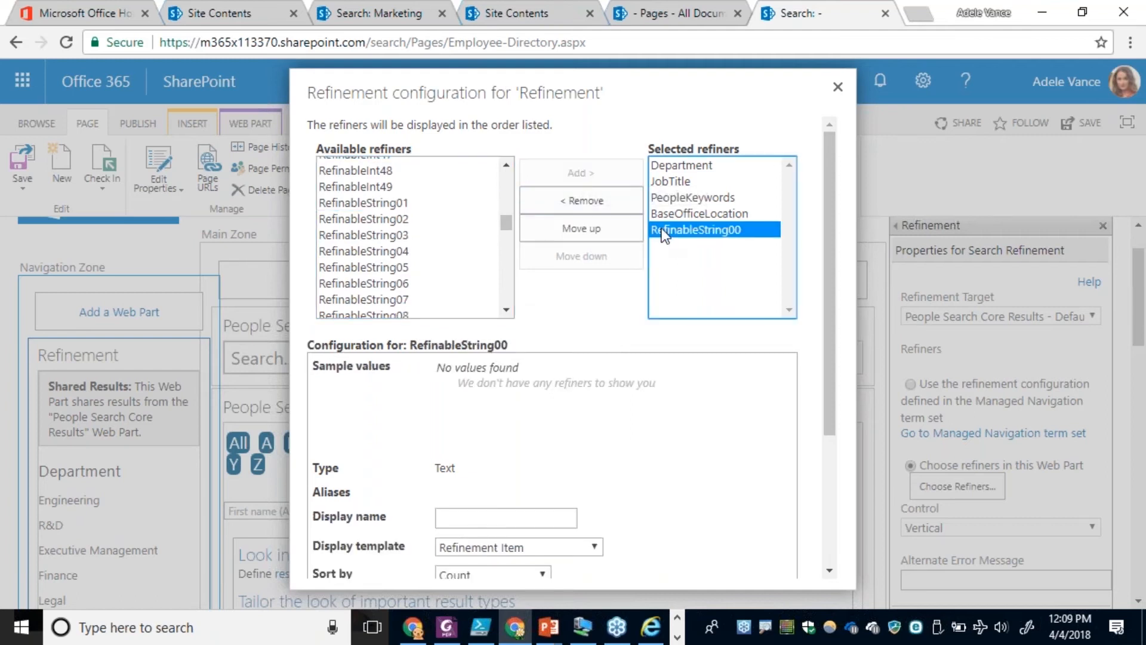
{"action": "left_click", "coordinate": [616, 232]}
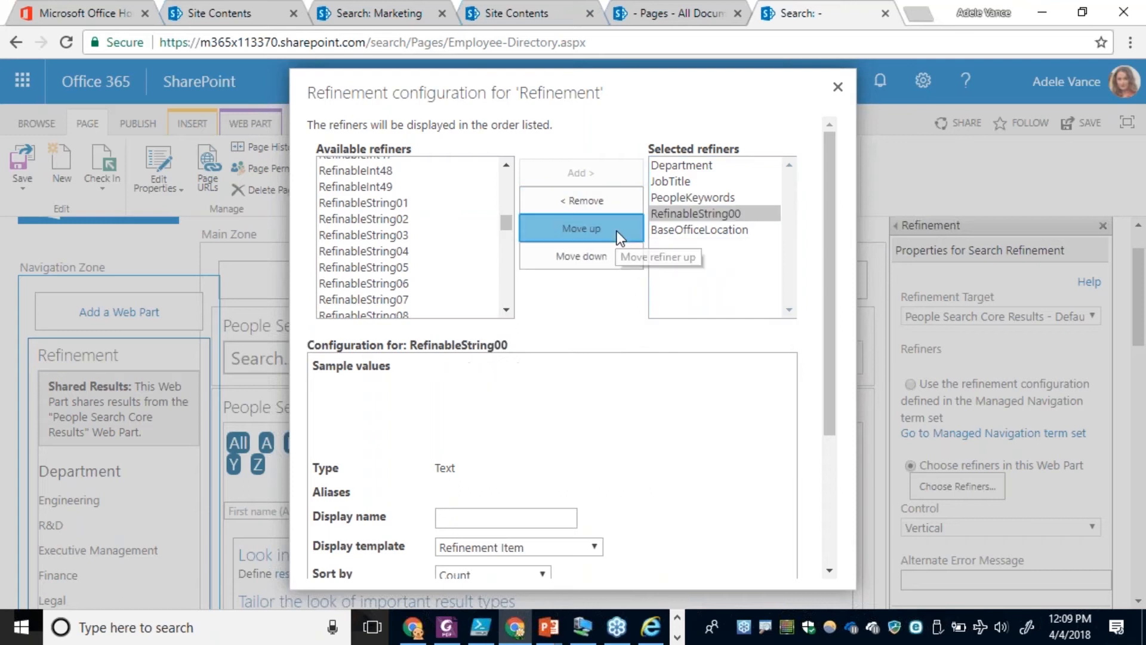
{"action": "left_click", "coordinate": [617, 230]}
{"action": "left_click", "coordinate": [618, 230]}
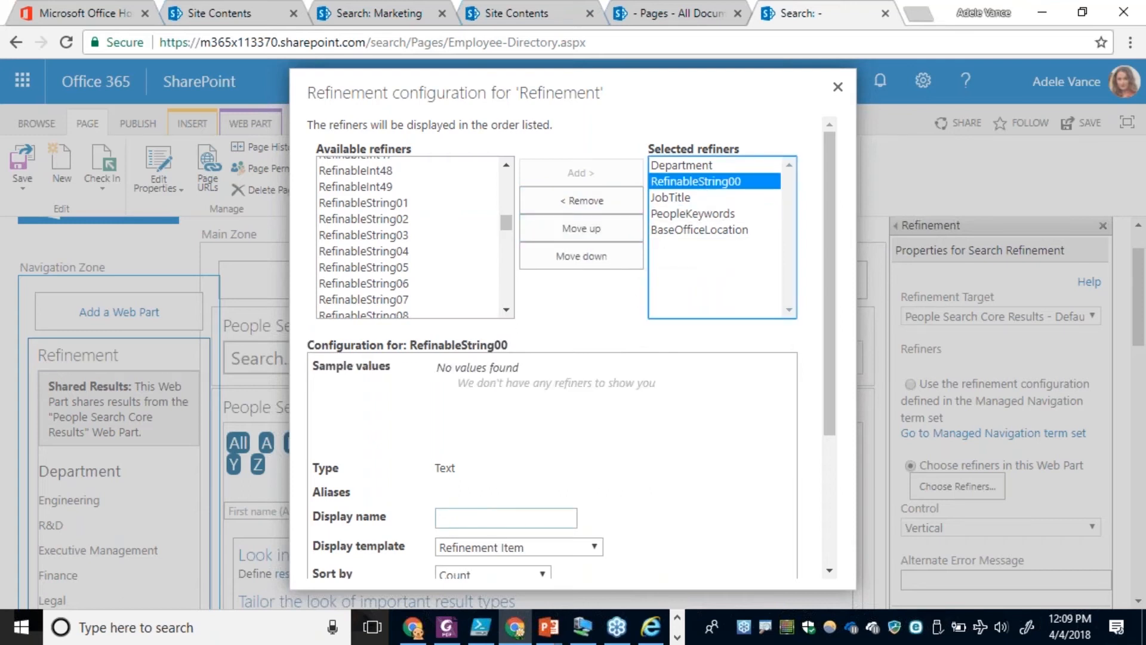
Set the RefinableString00 refiner's display name to "Favorite Breed".
{"action": "left_click", "coordinate": [509, 518]}
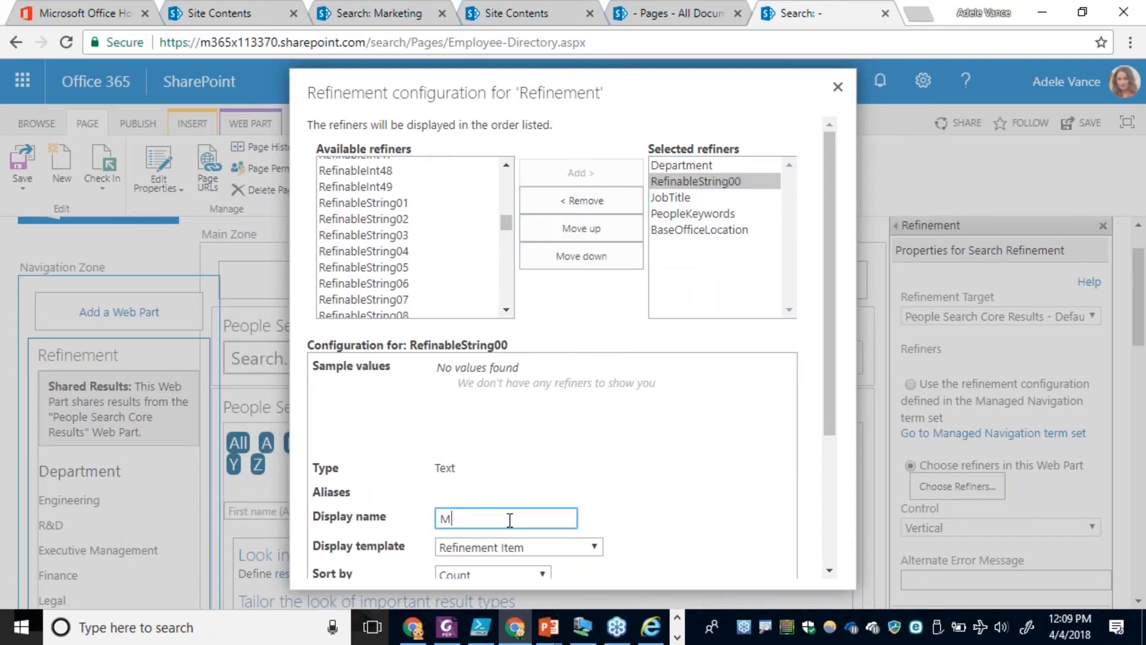
{"action": "type", "text": "Favorite Breed"}
{"action": "left_click", "coordinate": [475, 518]}
{"action": "type", "text": "e"}
Keep the Refinement Item display template and accept both the refiner configuration and the Refinement web part's properties.
{"action": "left_click_drag", "start_coordinate": [826, 422], "coordinate": [826, 553]}
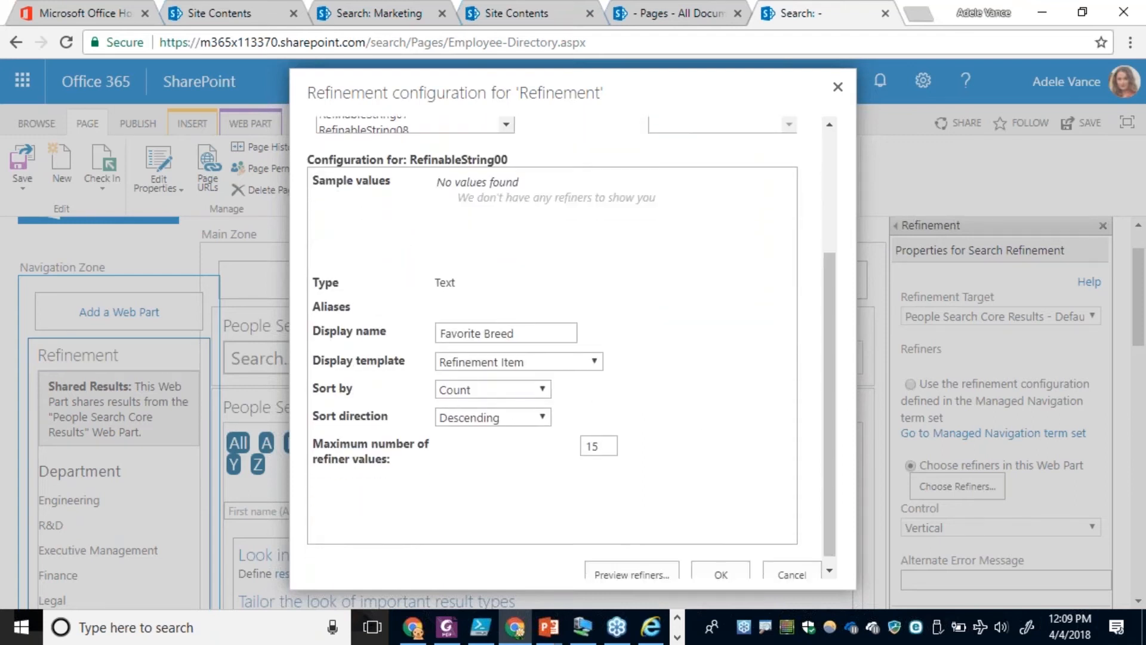
{"action": "left_click", "coordinate": [542, 360]}
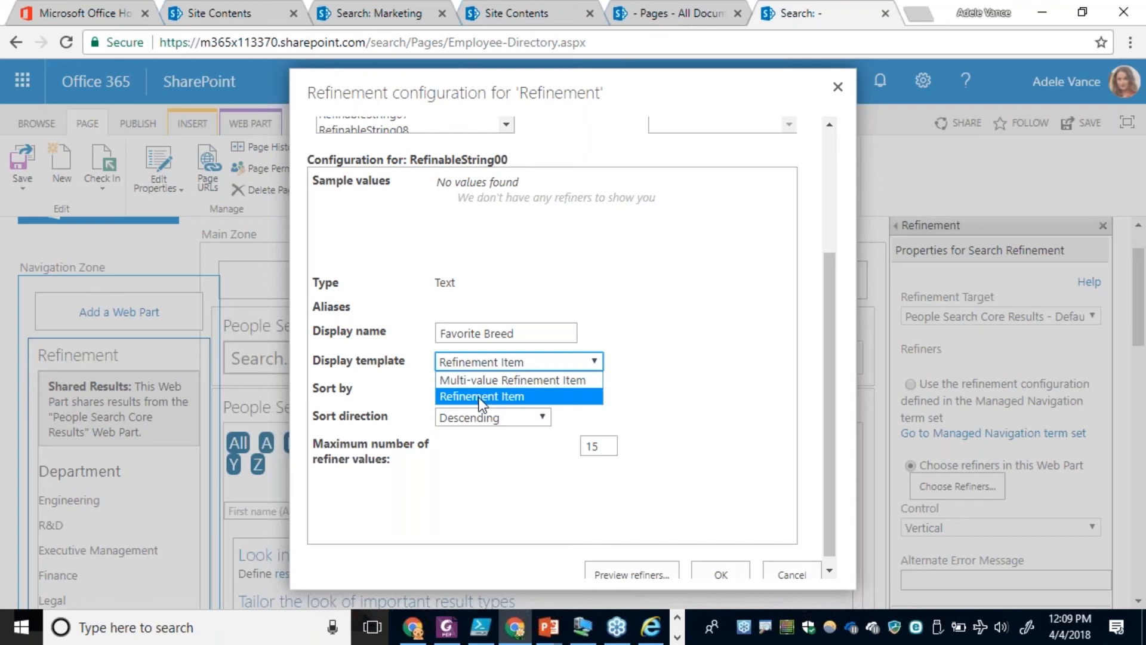
{"action": "left_click", "coordinate": [692, 401]}
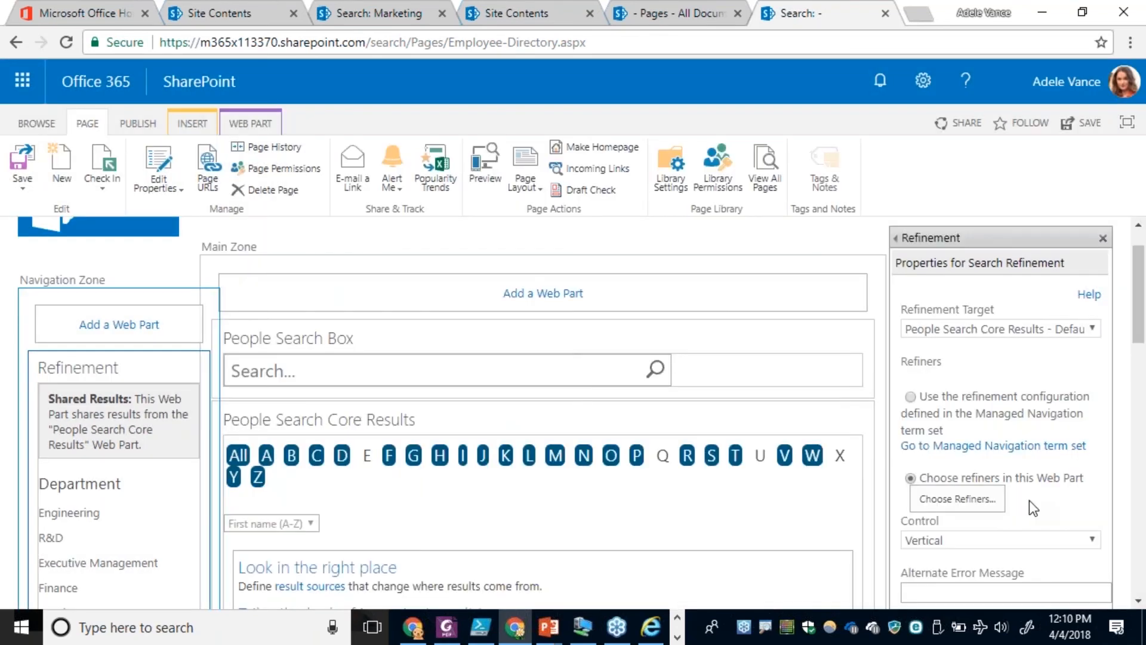
{"action": "scroll", "coordinate": [1029, 500], "scroll_direction": "down", "scroll_amount": 5}
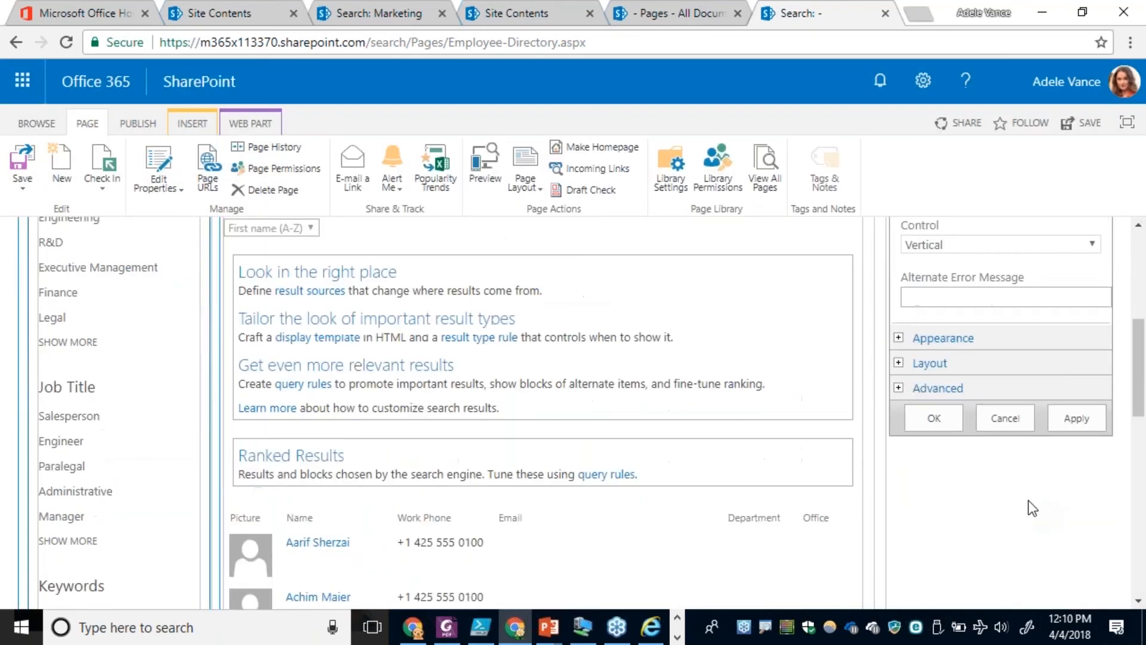
{"action": "left_click", "coordinate": [926, 419]}
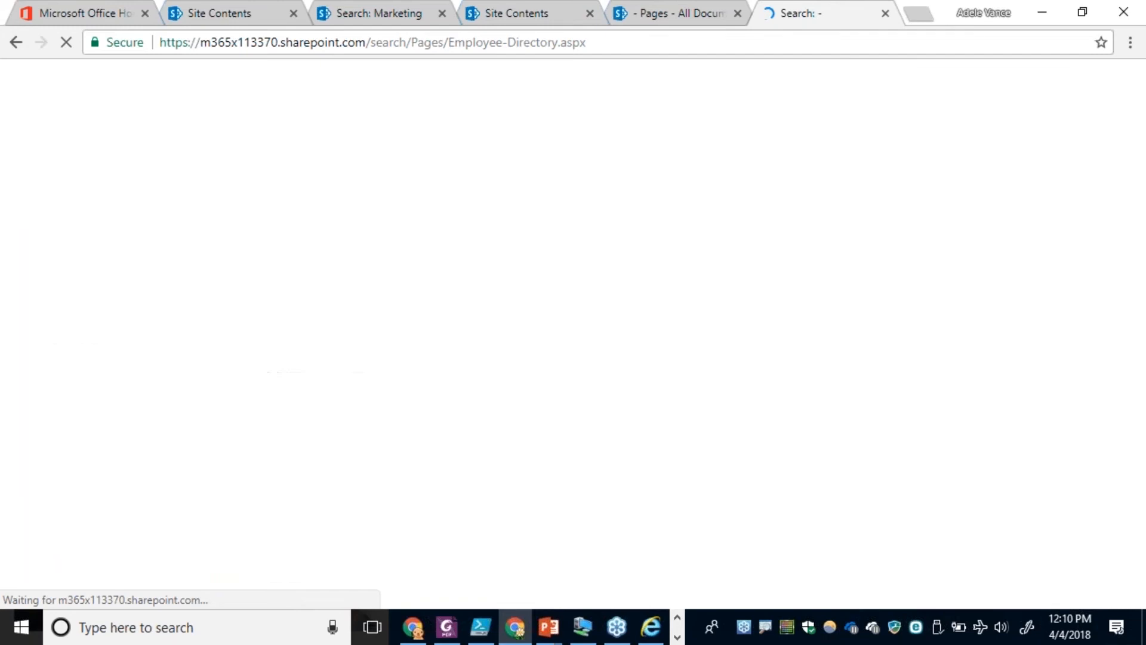
Check in the Employee Directory page with the comment "Added Refinement".
{"action": "left_click", "coordinate": [571, 251]}
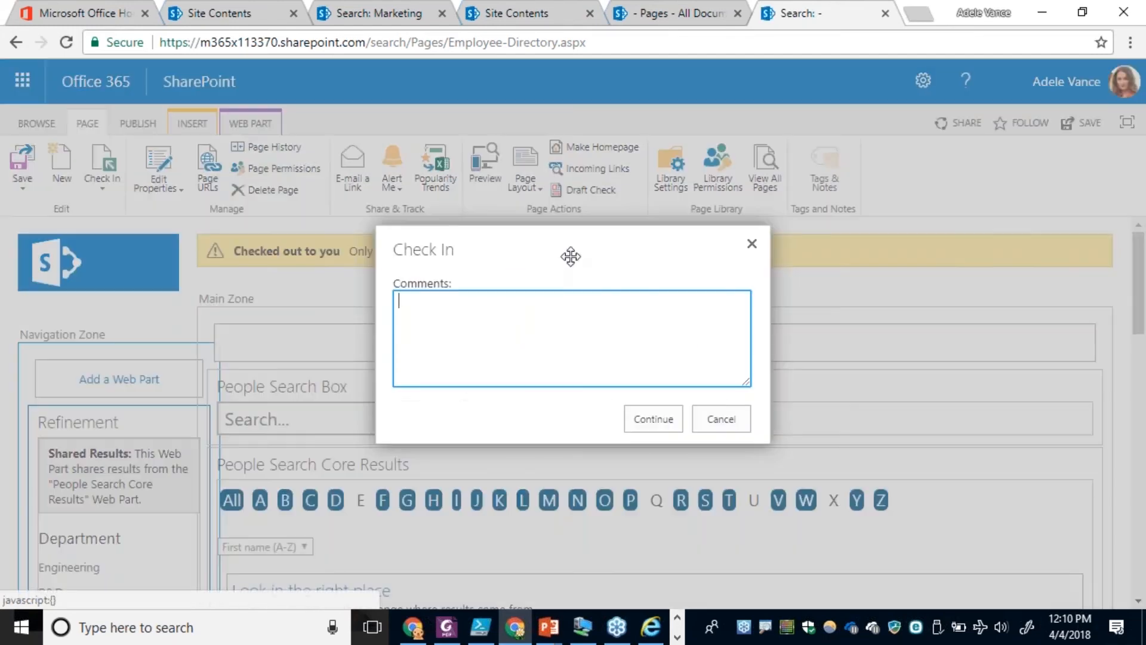
{"action": "type", "text": "Added"}
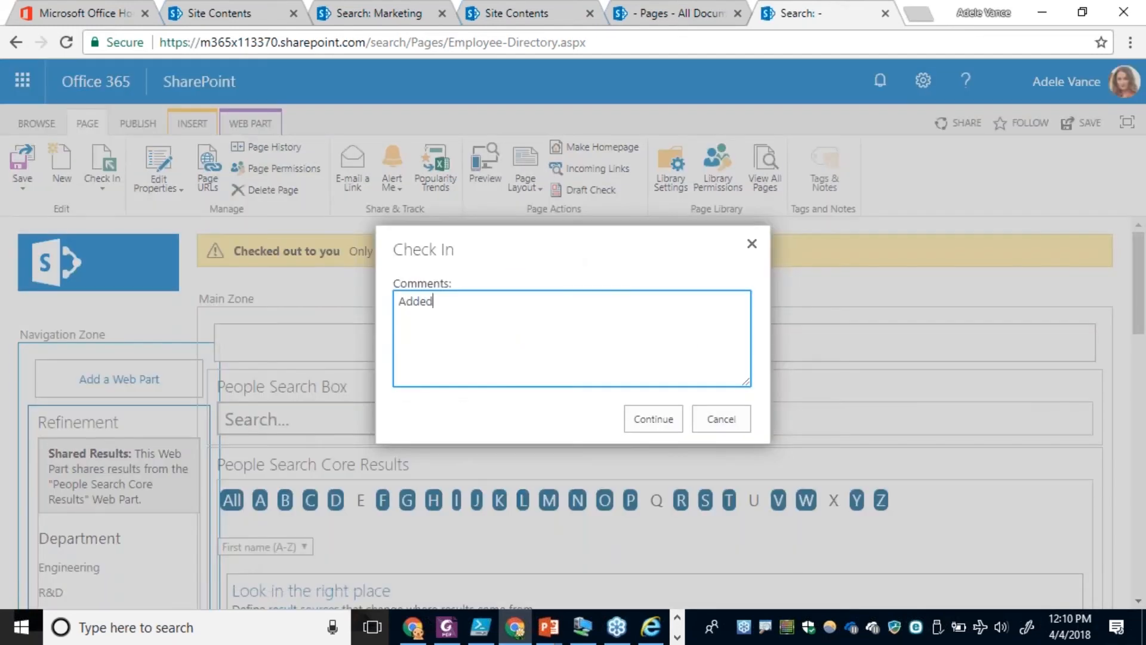
{"action": "type", "text": " Refinement"}
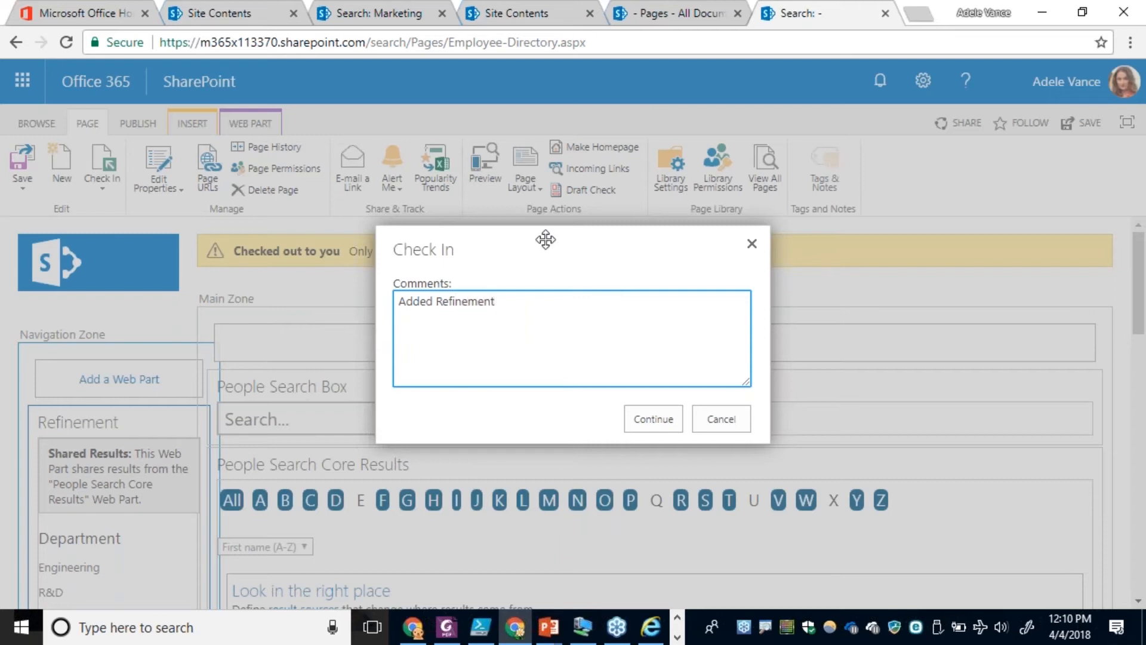
{"action": "left_click", "coordinate": [643, 428]}
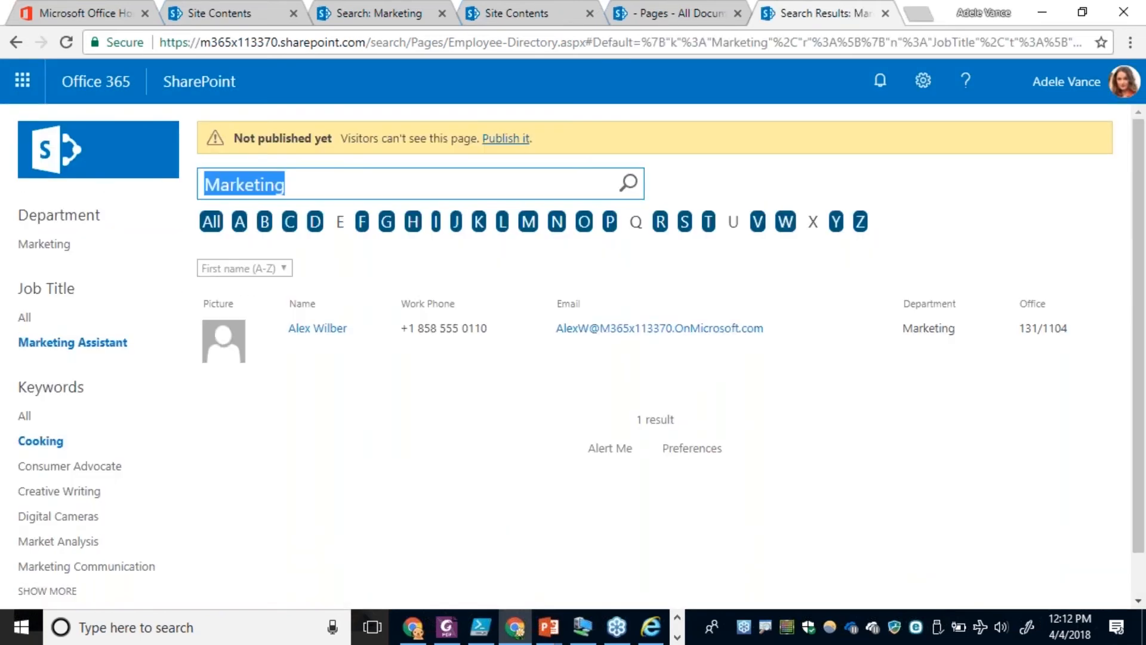
Search the employee directory for * and browse on to the second page of people results.
{"action": "type", "text": "*"}
{"action": "key", "text": "Return"}
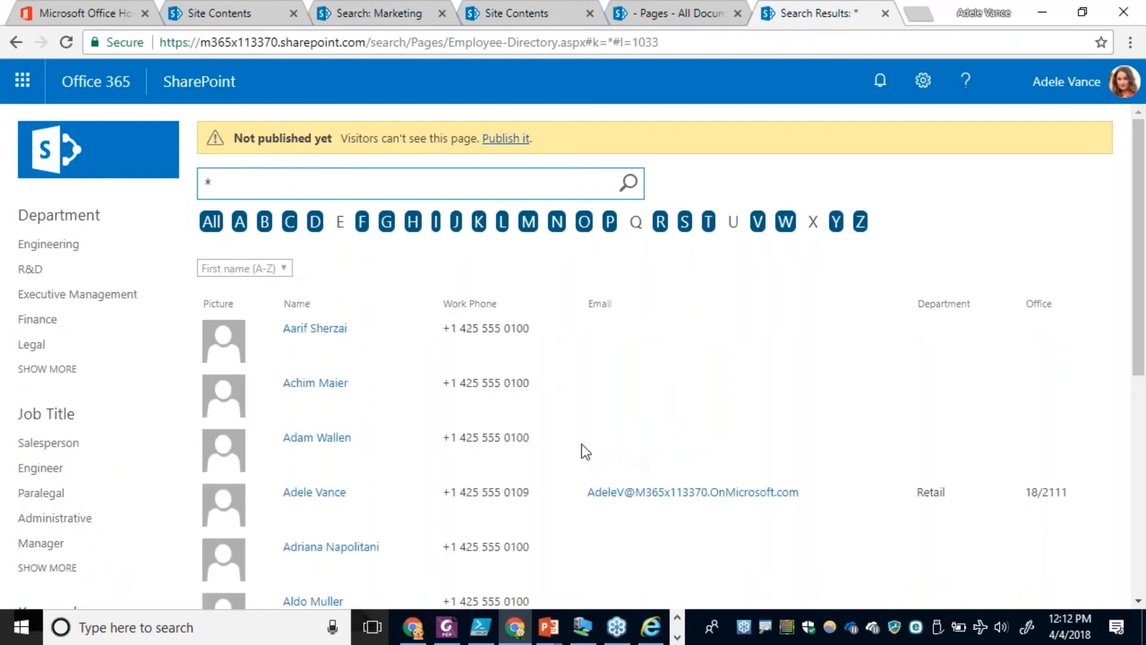
{"action": "scroll", "coordinate": [582, 443], "scroll_direction": "down", "scroll_amount": 6}
{"action": "scroll", "coordinate": [574, 448], "scroll_direction": "up", "scroll_amount": 3}
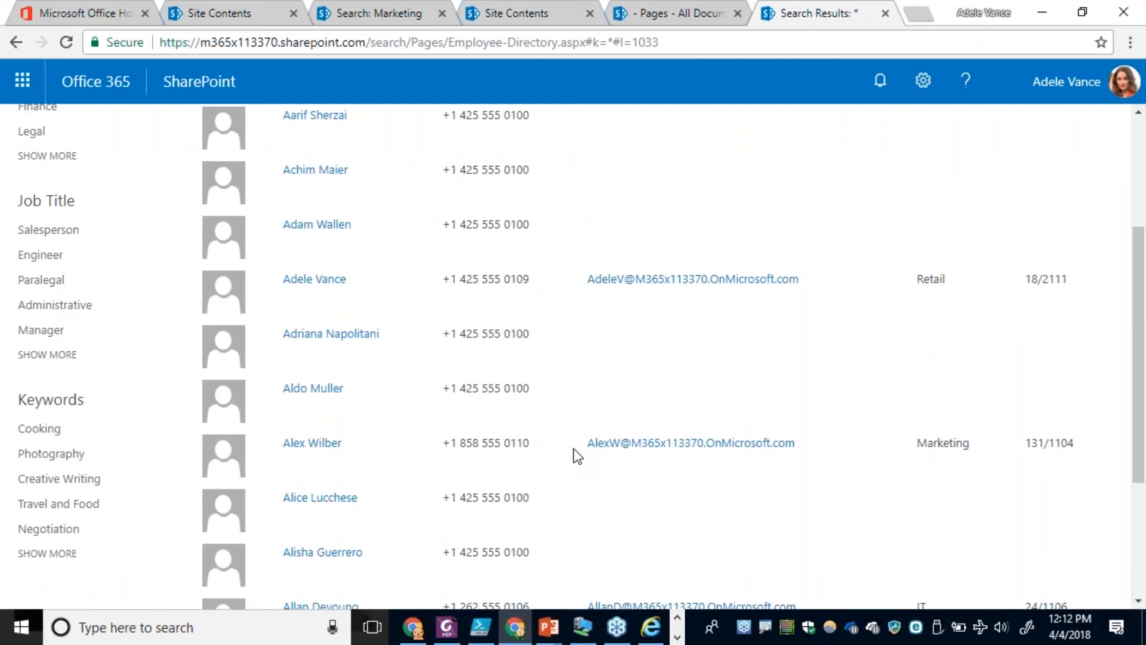
{"action": "scroll", "coordinate": [576, 456], "scroll_direction": "down", "scroll_amount": 4}
{"action": "left_click", "coordinate": [678, 483]}
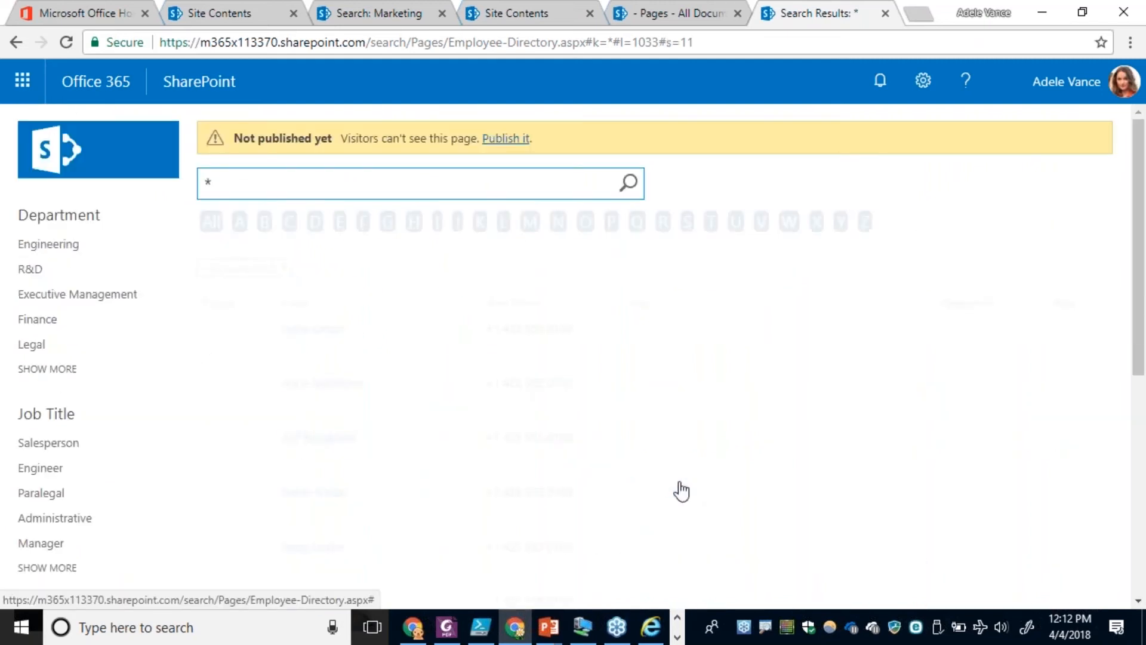
Page through the people results from the second to the seventh page, looking over the listed entries.
{"action": "scroll", "coordinate": [680, 490], "scroll_direction": "down", "scroll_amount": 6}
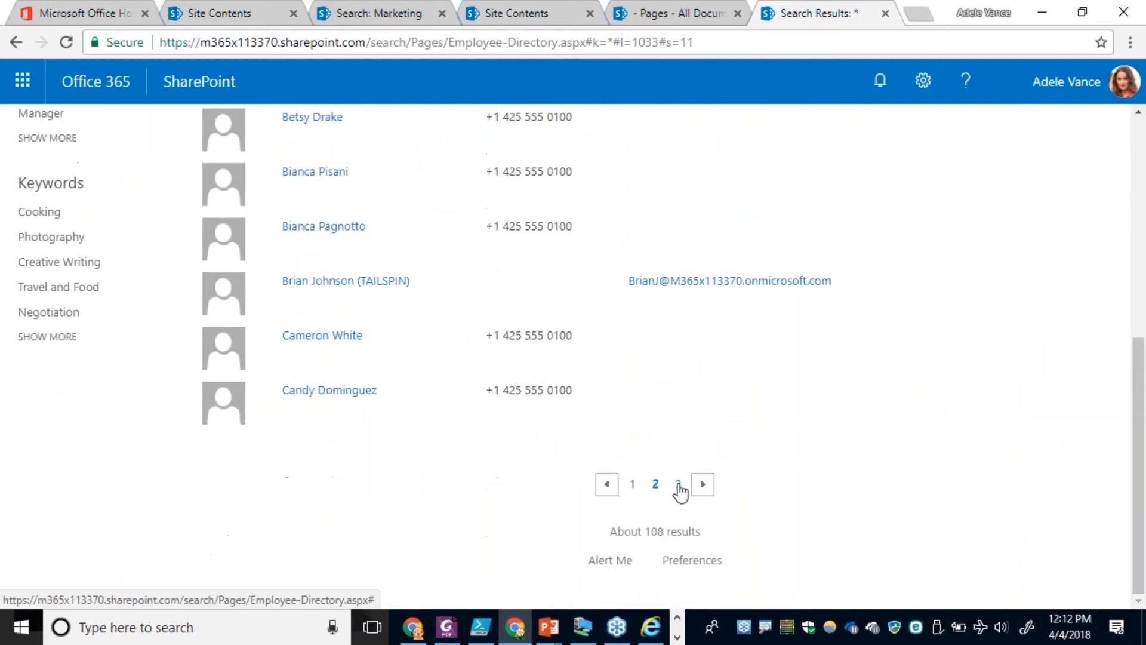
{"action": "left_click", "coordinate": [703, 484]}
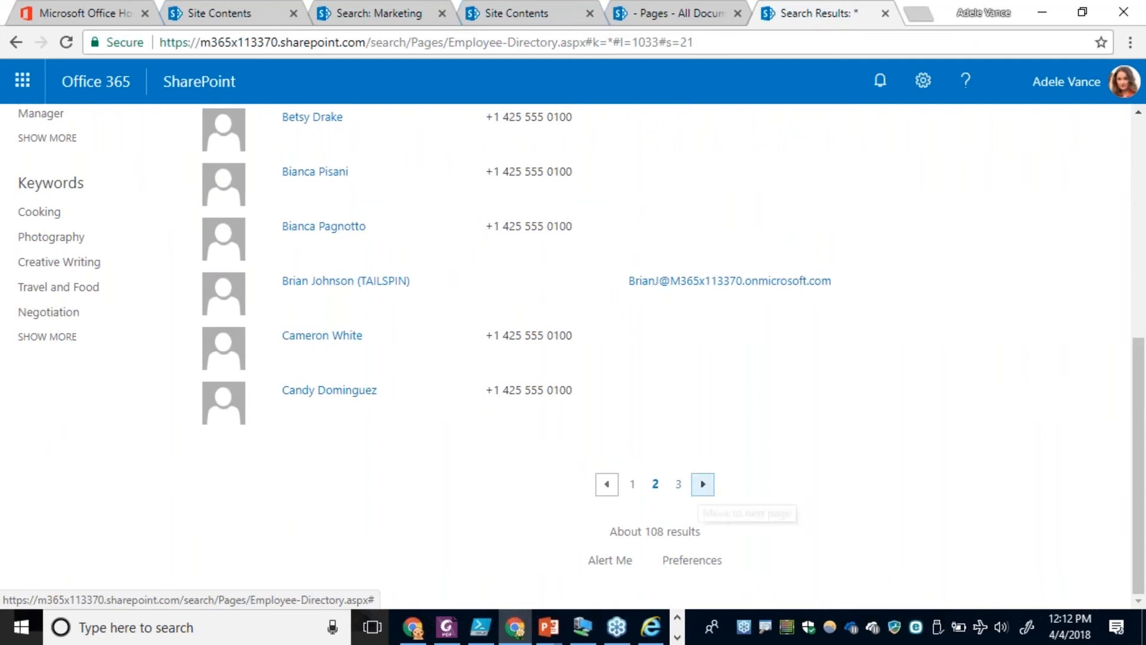
{"action": "scroll", "coordinate": [690, 475], "scroll_direction": "down", "scroll_amount": 6}
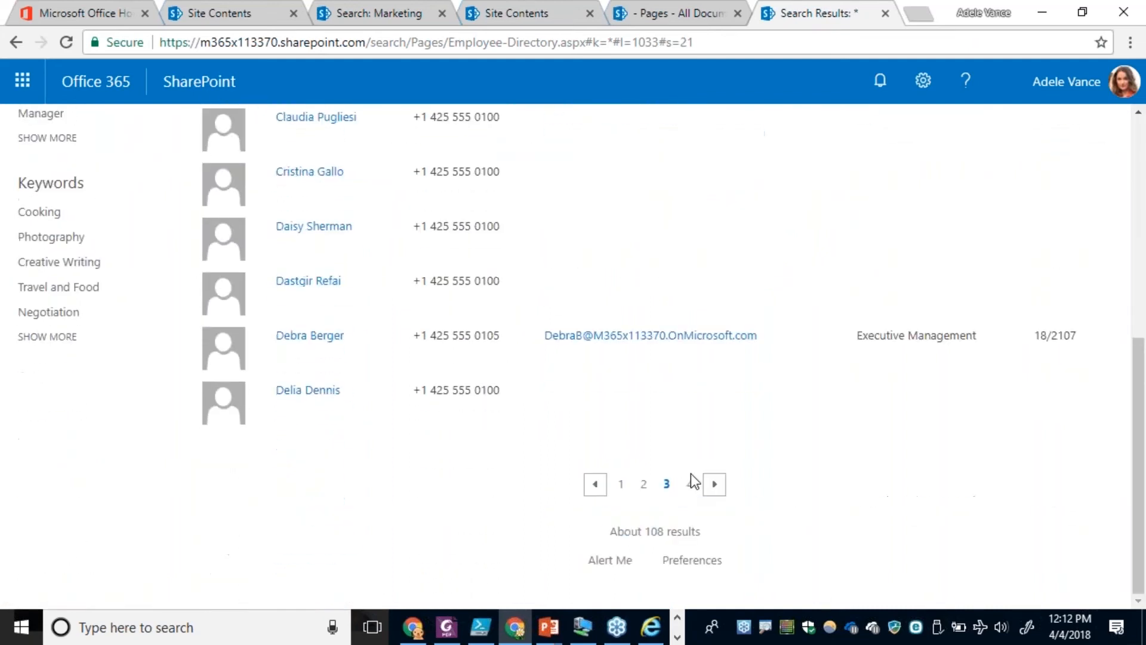
{"action": "left_click", "coordinate": [714, 484]}
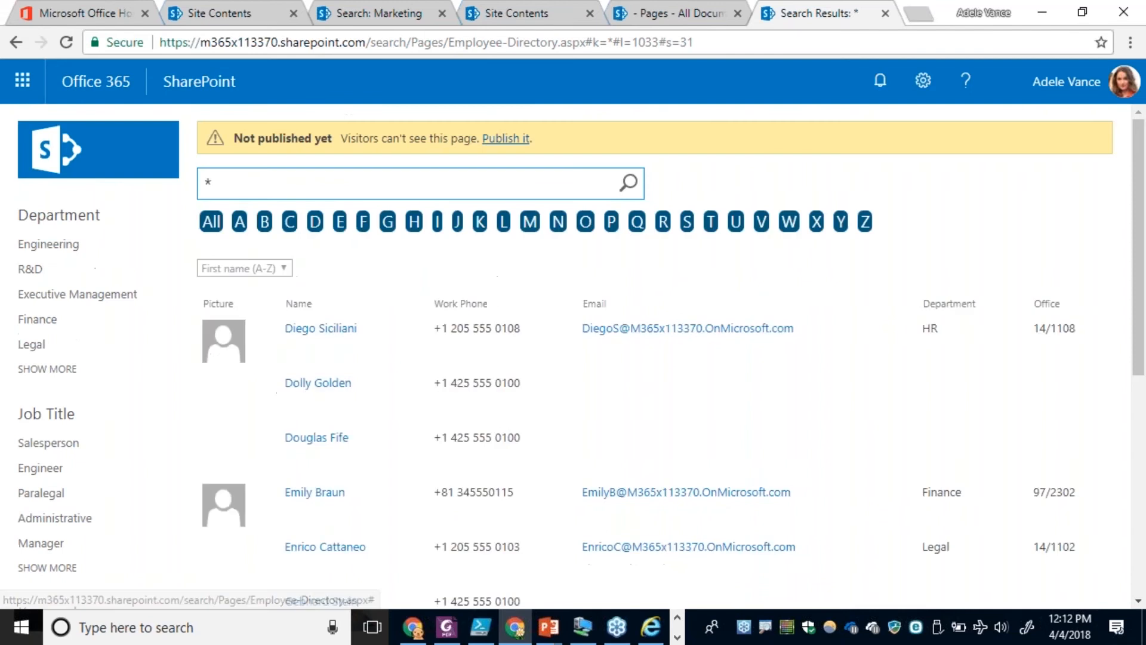
{"action": "scroll", "coordinate": [712, 480], "scroll_direction": "down", "scroll_amount": 5}
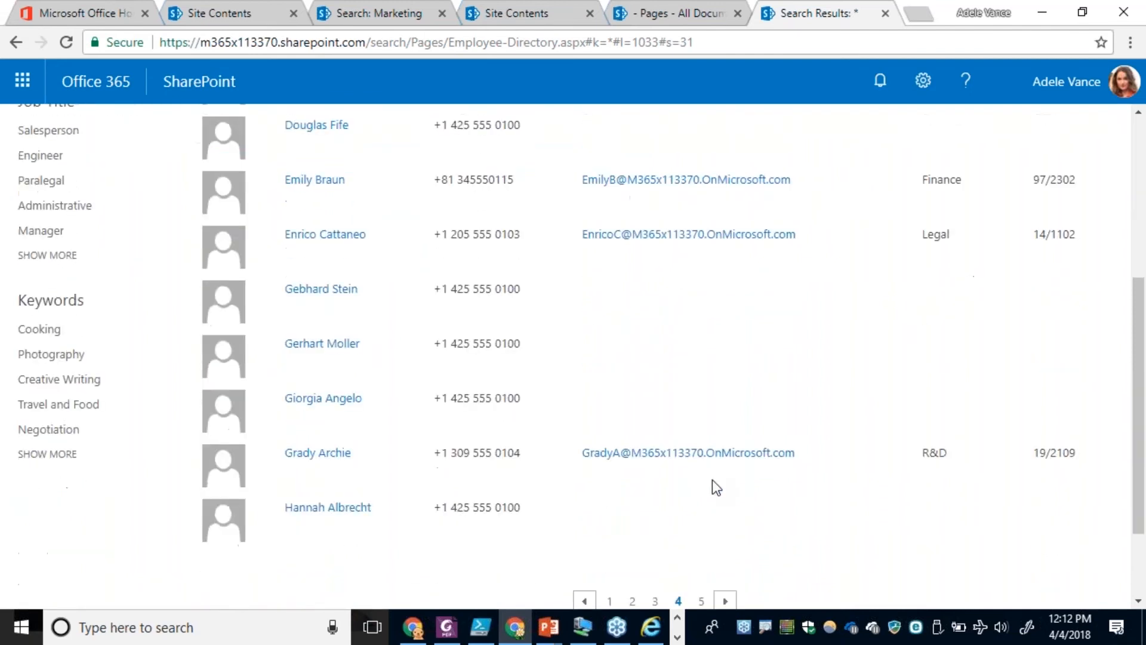
{"action": "scroll", "coordinate": [716, 533], "scroll_direction": "down", "scroll_amount": 2}
{"action": "left_click", "coordinate": [724, 484]}
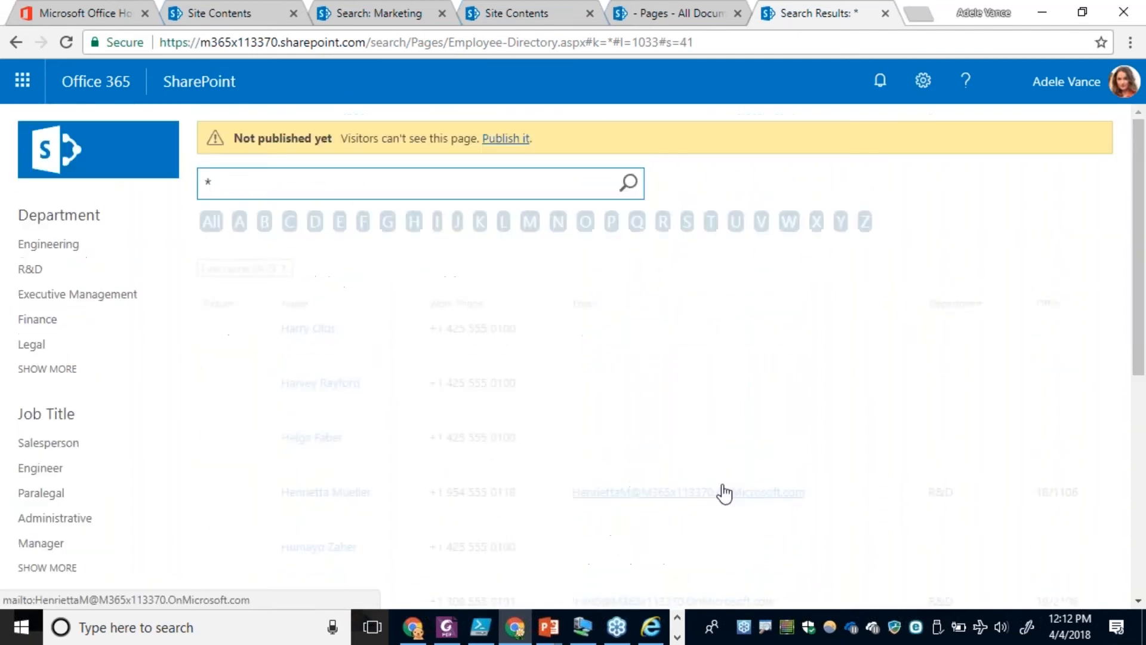
{"action": "scroll", "coordinate": [724, 487], "scroll_direction": "down", "scroll_amount": 6}
{"action": "left_click", "coordinate": [737, 523]}
{"action": "scroll", "coordinate": [740, 524], "scroll_direction": "down", "scroll_amount": 3}
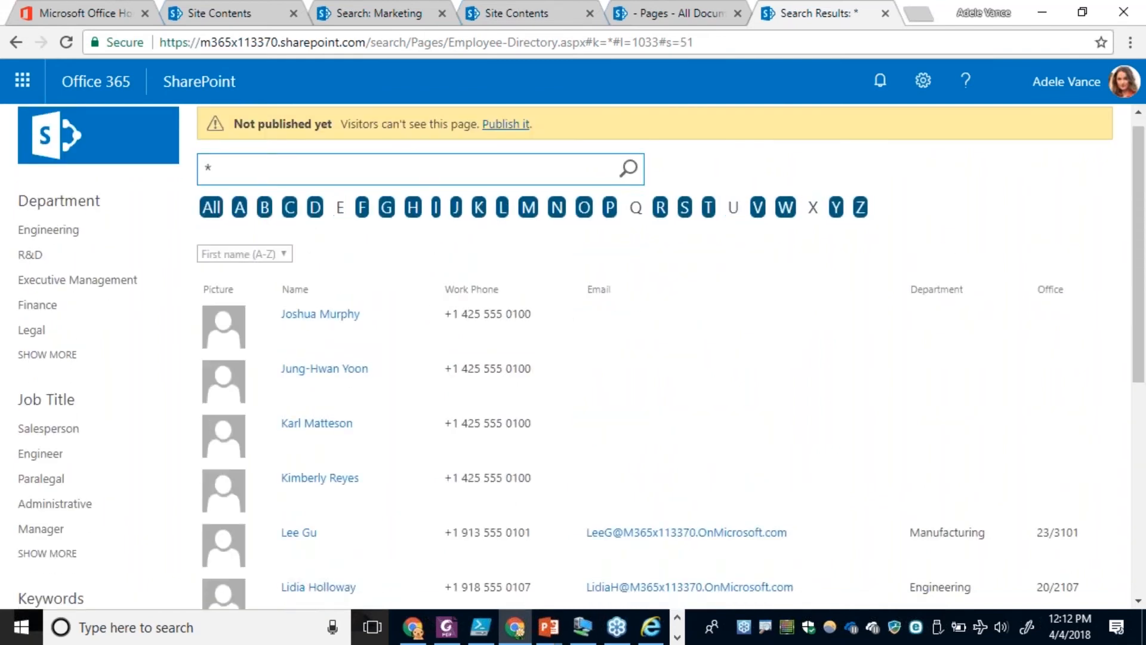
{"action": "scroll", "coordinate": [740, 524], "scroll_direction": "down", "scroll_amount": 4}
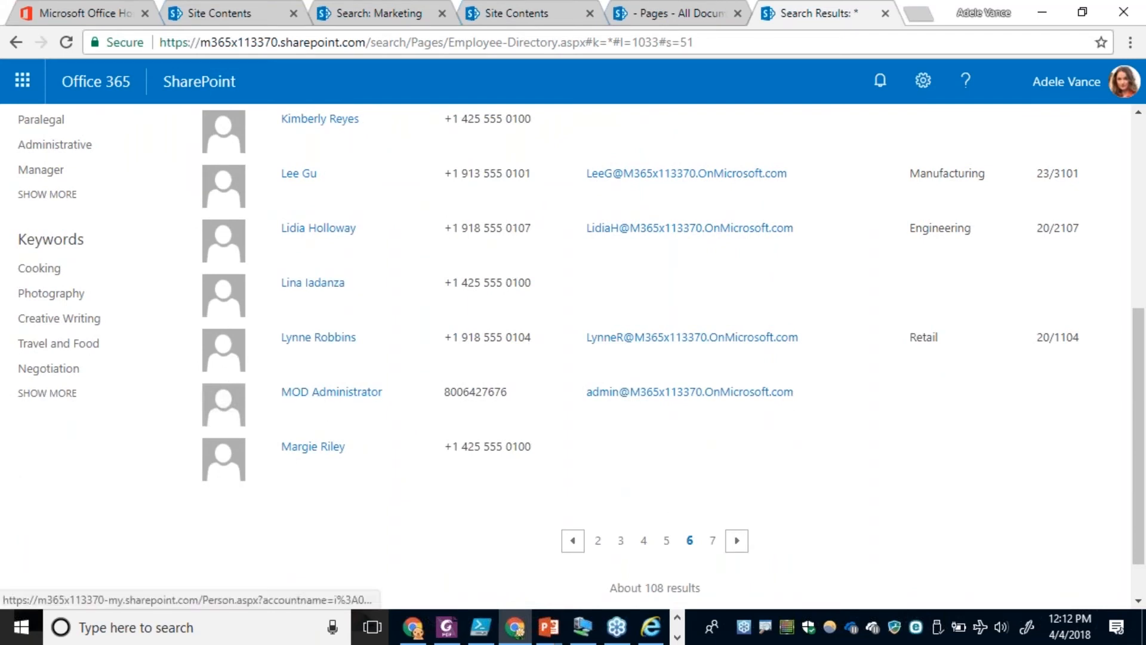
{"action": "left_click", "coordinate": [737, 540]}
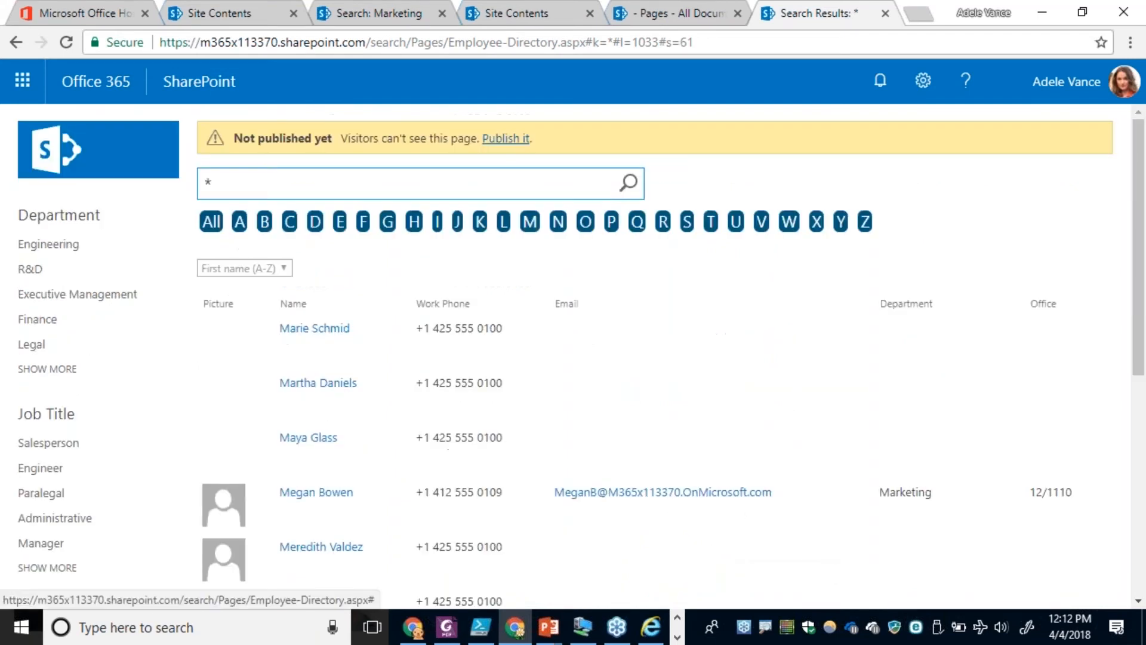
{"action": "scroll", "coordinate": [672, 474], "scroll_direction": "down", "scroll_amount": 5}
{"action": "scroll", "coordinate": [675, 460], "scroll_direction": "up", "scroll_amount": 4}
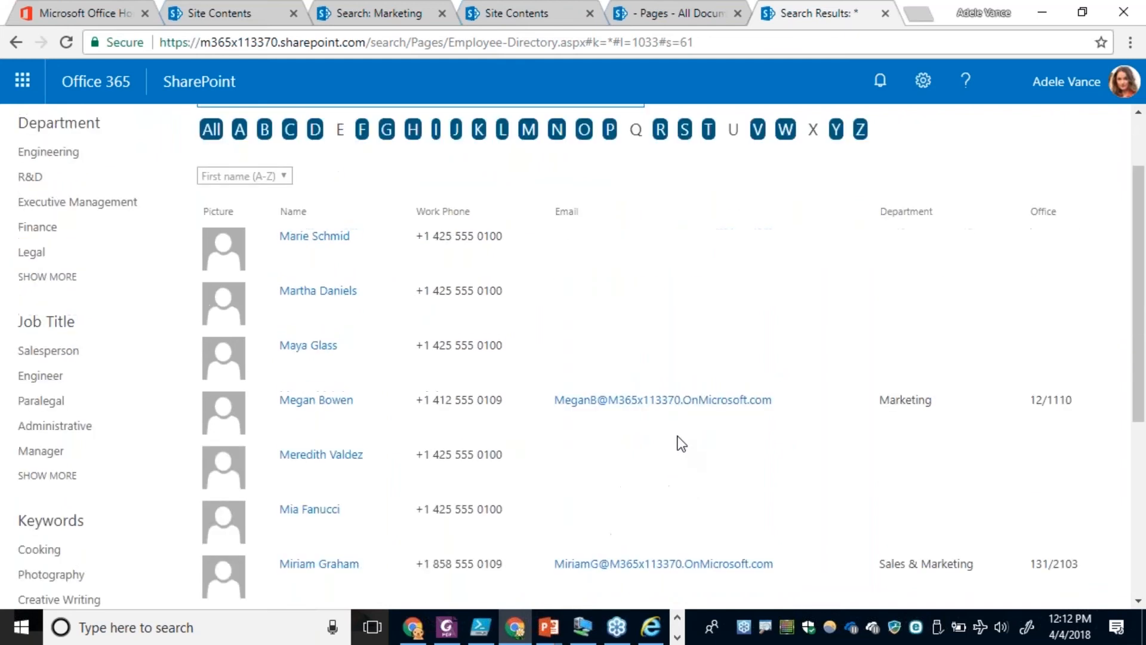
Filter the directory to last names beginning with S and look through the matching people.
{"action": "left_click", "coordinate": [684, 151]}
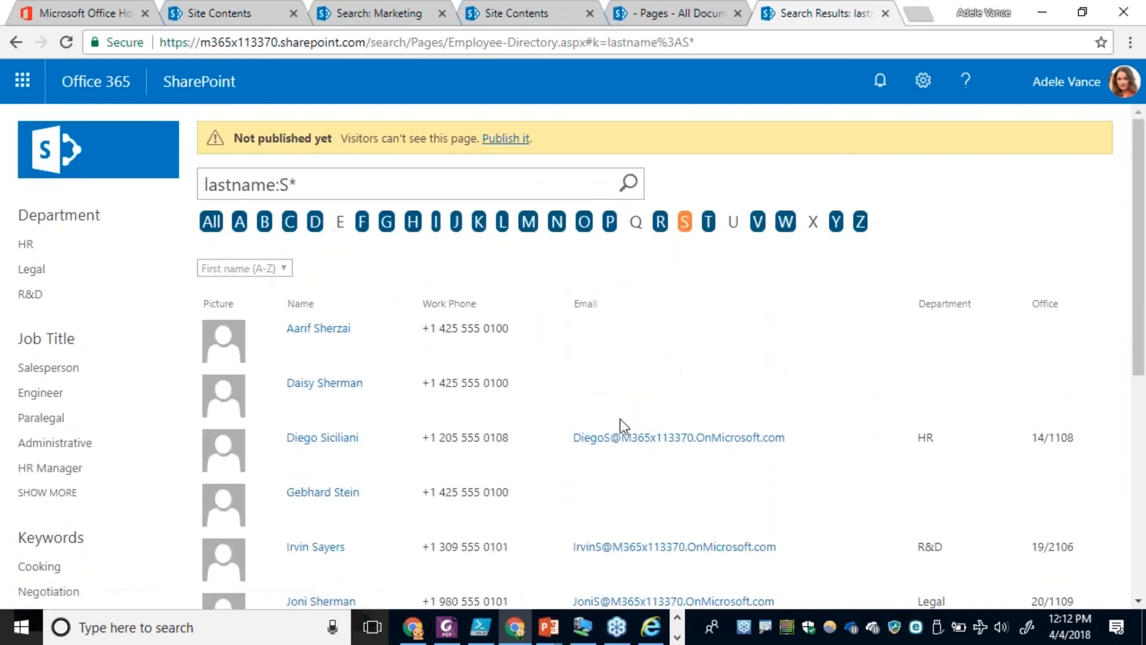
{"action": "scroll", "coordinate": [620, 420], "scroll_direction": "down", "scroll_amount": 7}
{"action": "scroll", "coordinate": [621, 422], "scroll_direction": "up", "scroll_amount": 7}
Replace the last-name query with a search for "spo".
{"action": "left_click_drag", "start_coordinate": [319, 185], "coordinate": [171, 187]}
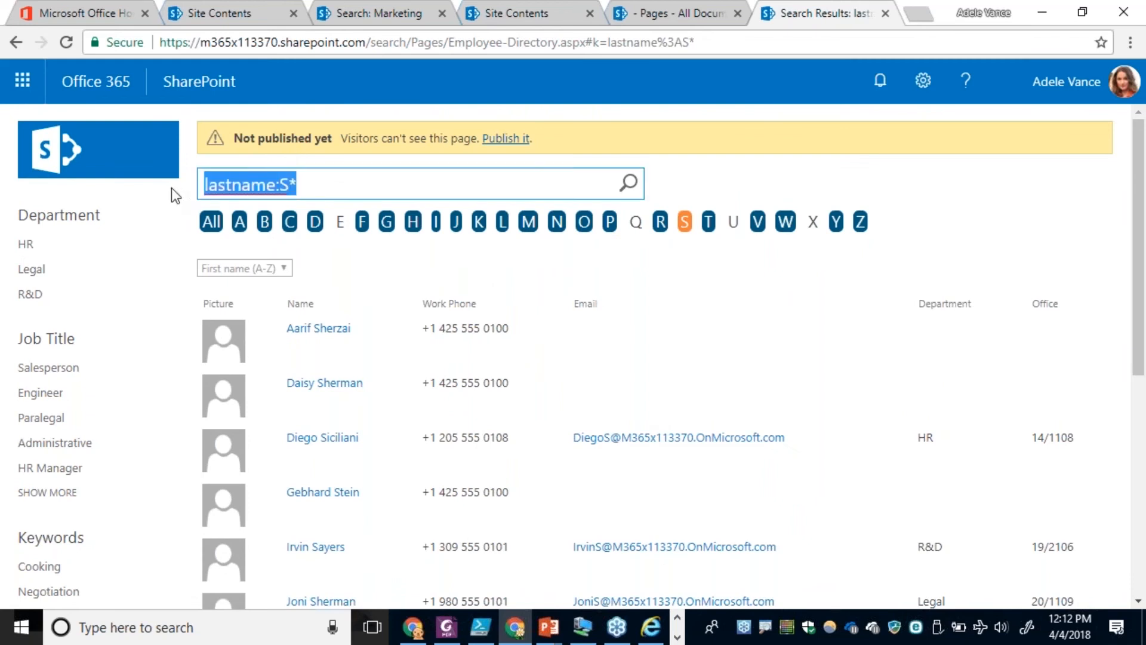
{"action": "type", "text": "spo"}
{"action": "key", "text": "Return"}
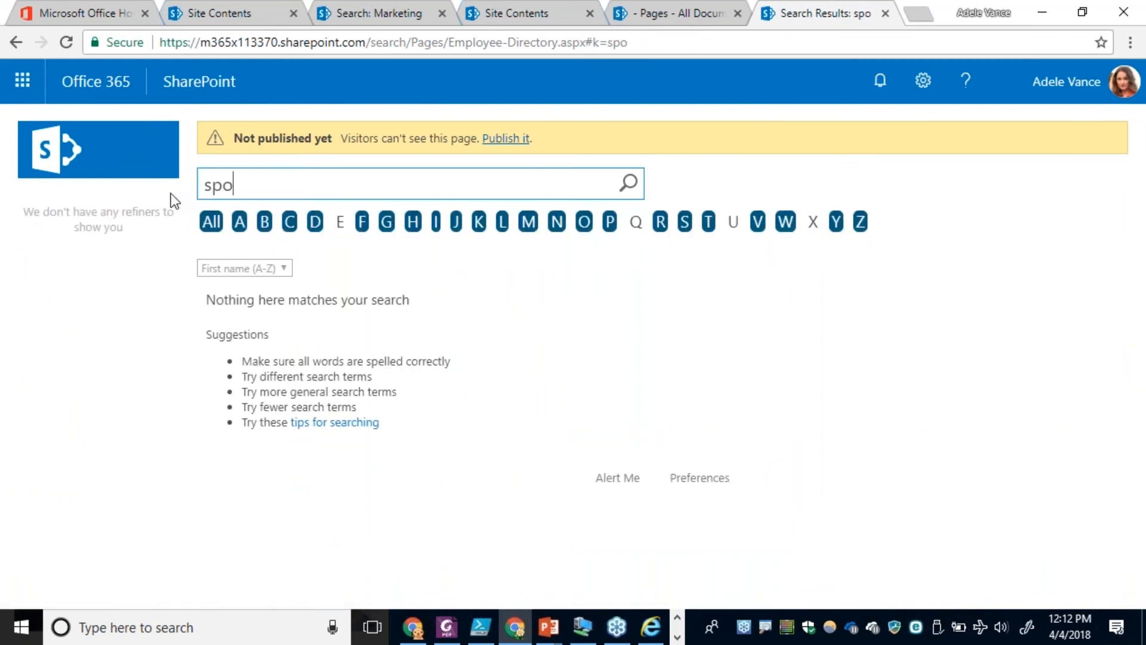
Reset the directory to all people, search for * and go to the second results page.
{"action": "left_click", "coordinate": [210, 226]}
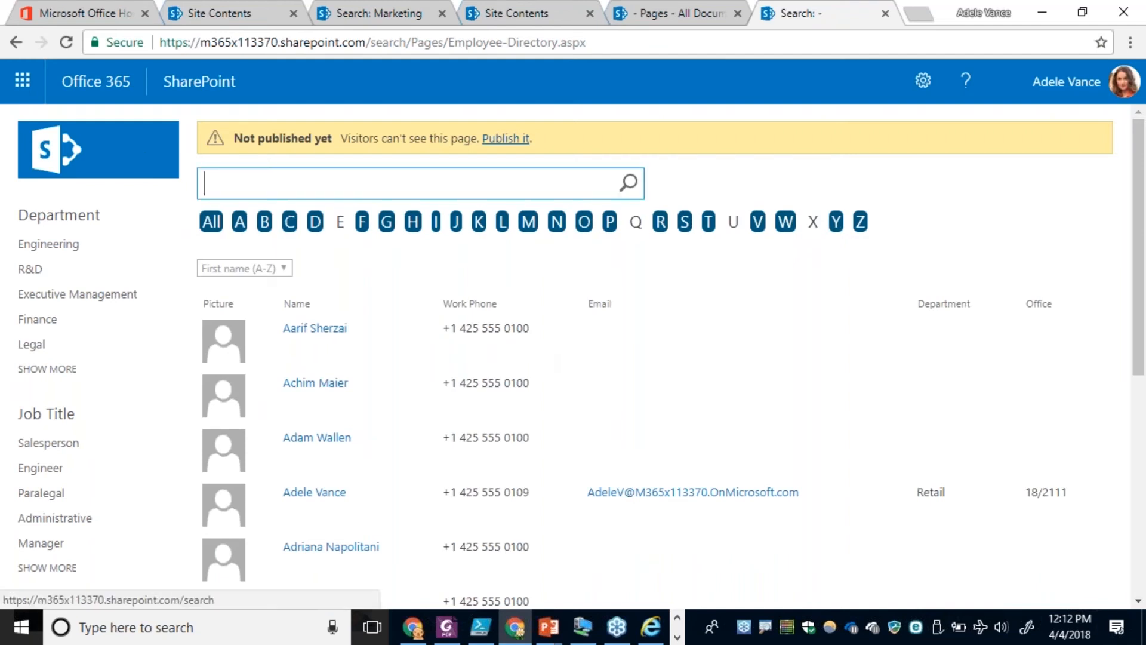
{"action": "type", "text": "*"}
{"action": "key", "text": "Return"}
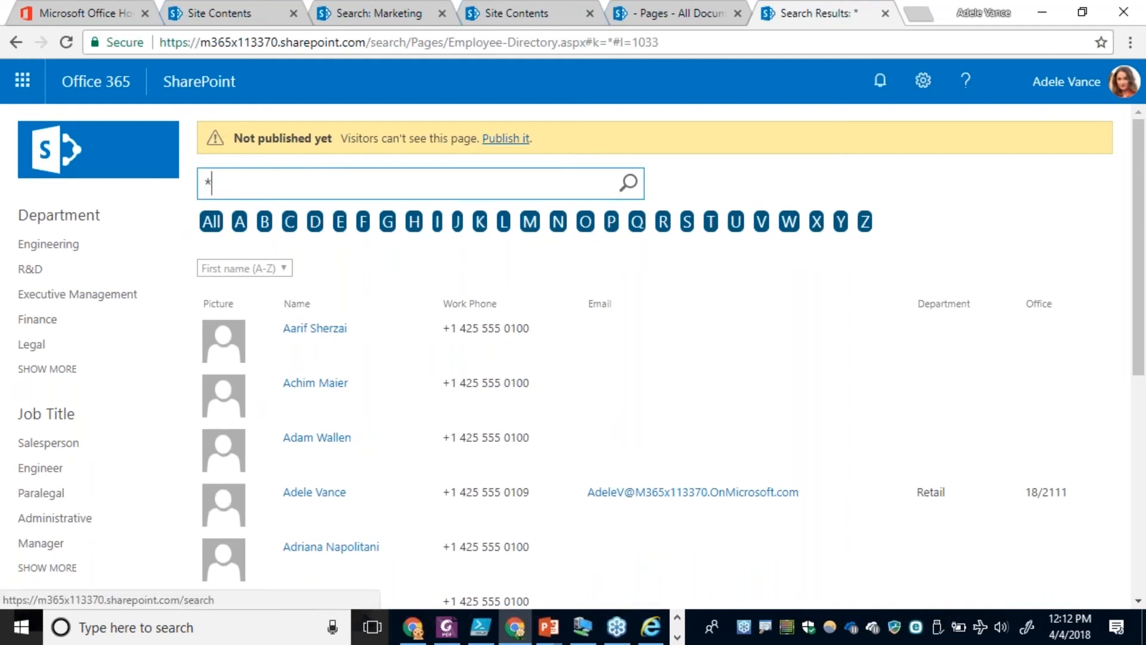
{"action": "scroll", "coordinate": [382, 451], "scroll_direction": "down", "scroll_amount": 6}
{"action": "left_click", "coordinate": [678, 484]}
{"action": "scroll", "coordinate": [680, 483], "scroll_direction": "down", "scroll_amount": 5}
{"action": "scroll", "coordinate": [673, 471], "scroll_direction": "down", "scroll_amount": 1}
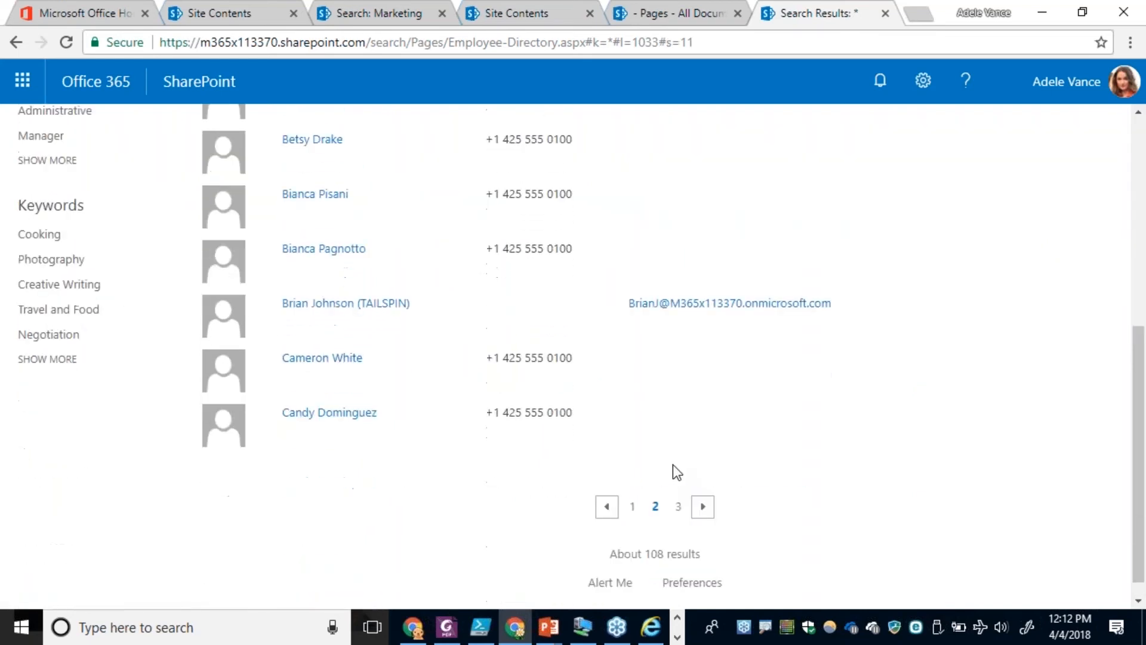
Browse the * results onward from the second page to the eighth page.
{"action": "left_click", "coordinate": [703, 506]}
{"action": "scroll", "coordinate": [717, 555], "scroll_direction": "down", "scroll_amount": 6}
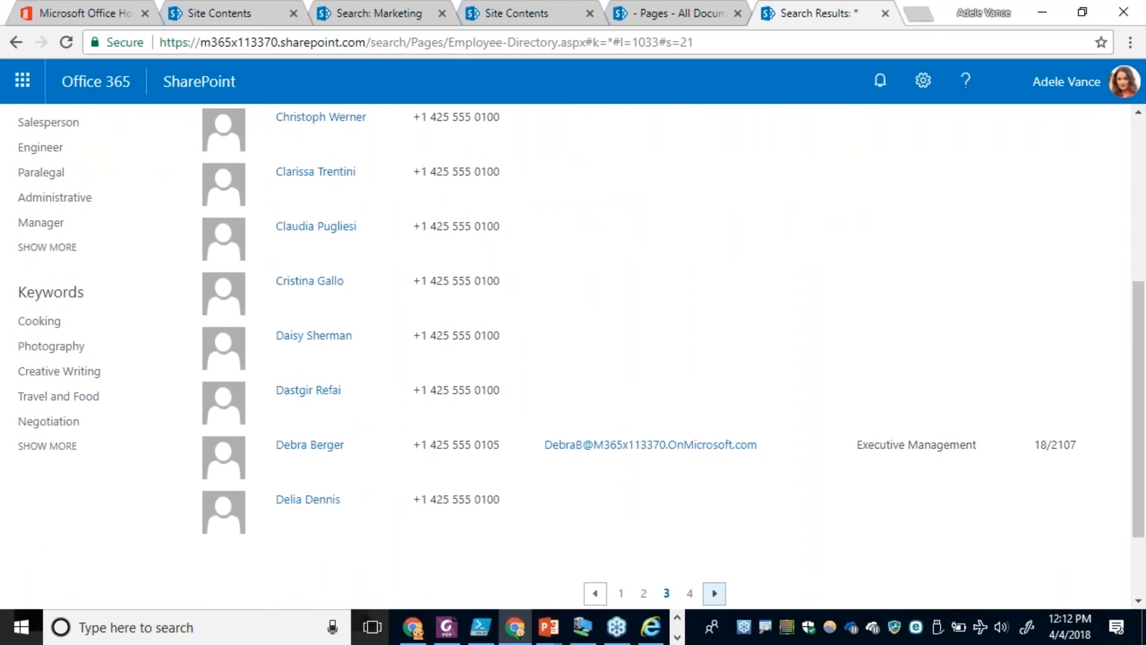
{"action": "left_click", "coordinate": [714, 592]}
{"action": "scroll", "coordinate": [630, 382], "scroll_direction": "down", "scroll_amount": 5}
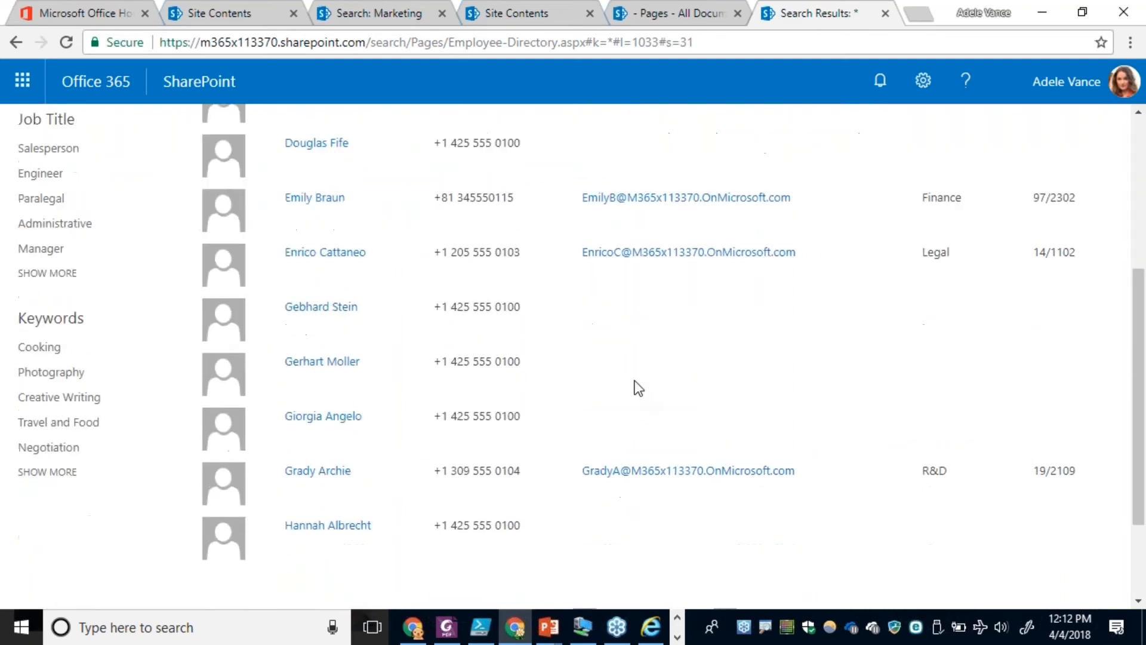
{"action": "scroll", "coordinate": [755, 506], "scroll_direction": "down", "scroll_amount": 2}
{"action": "left_click", "coordinate": [723, 485]}
{"action": "scroll", "coordinate": [645, 404], "scroll_direction": "down", "scroll_amount": 3}
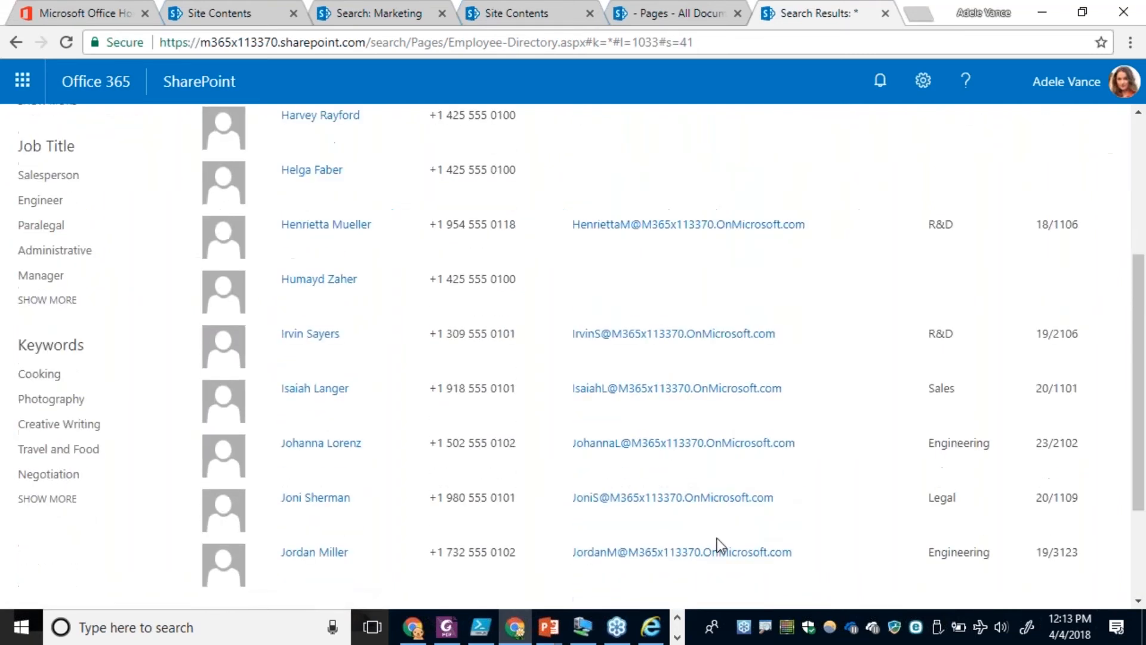
{"action": "scroll", "coordinate": [718, 539], "scroll_direction": "down", "scroll_amount": 3}
{"action": "left_click", "coordinate": [737, 481]}
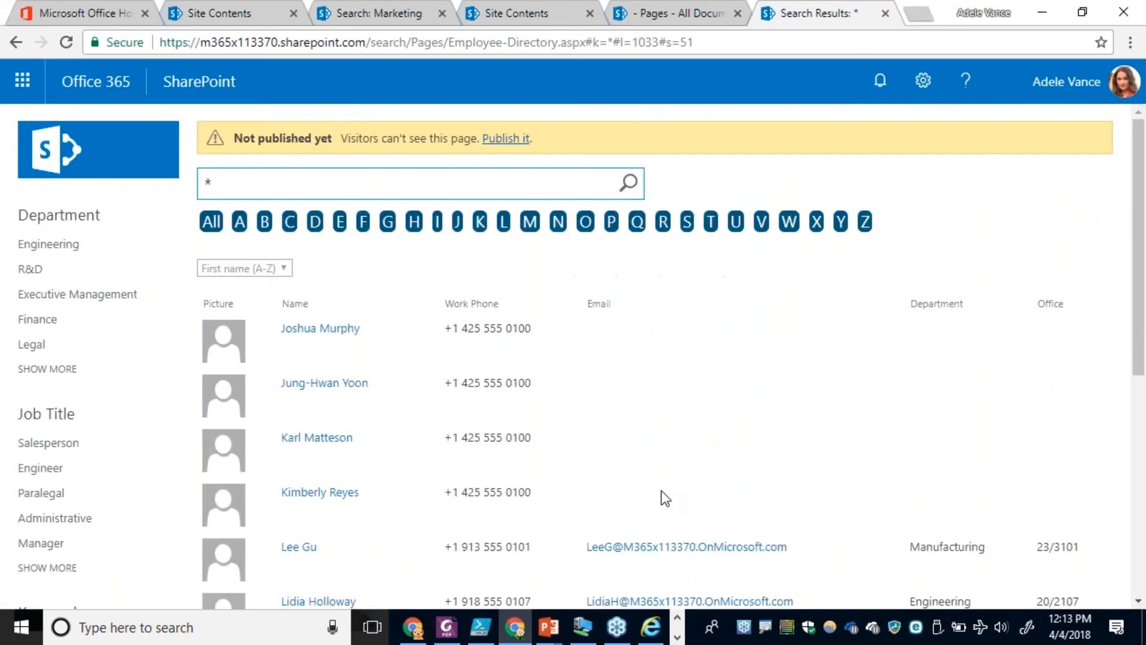
{"action": "scroll", "coordinate": [666, 499], "scroll_direction": "down", "scroll_amount": 5}
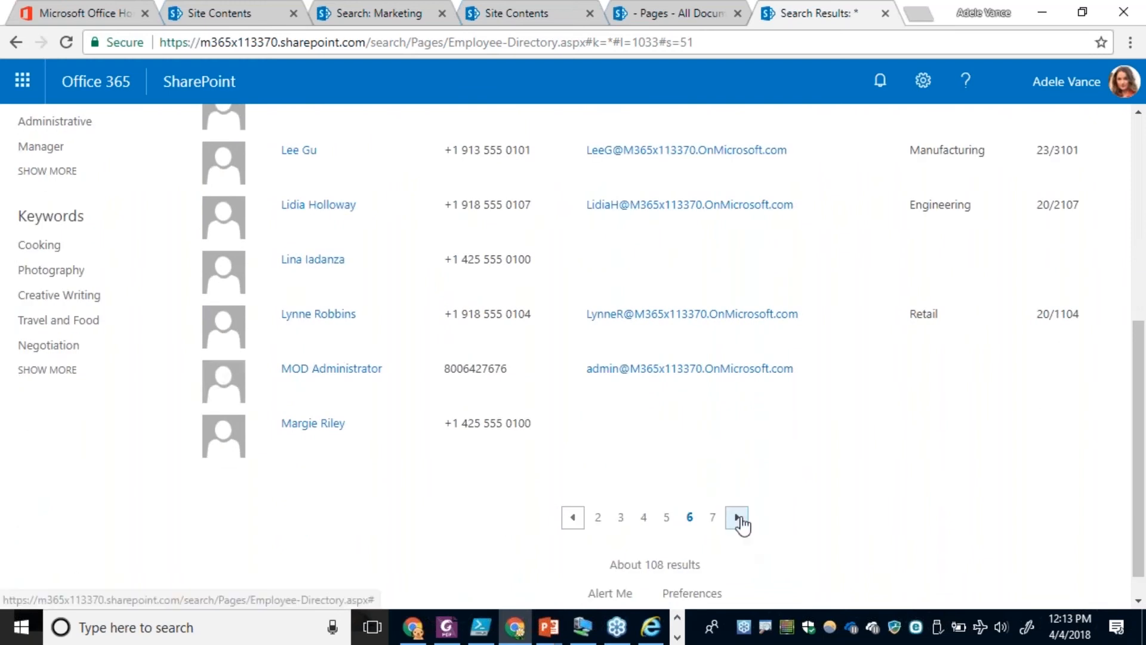
{"action": "left_click", "coordinate": [738, 518]}
{"action": "scroll", "coordinate": [685, 477], "scroll_direction": "down", "scroll_amount": 5}
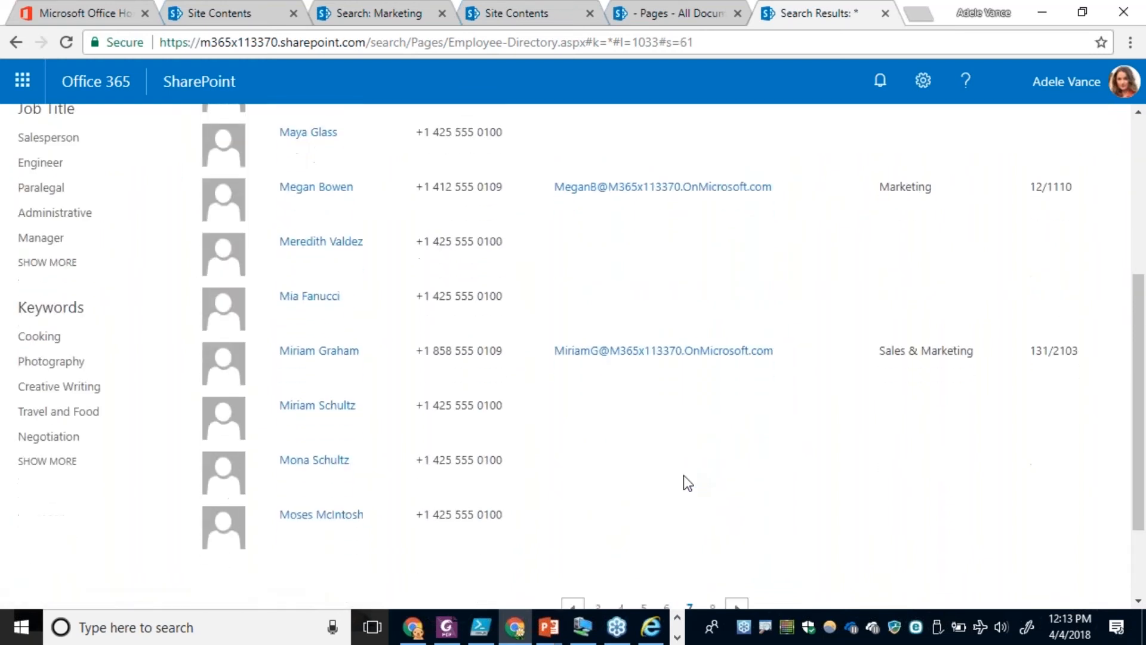
{"action": "scroll", "coordinate": [686, 483], "scroll_direction": "down", "scroll_amount": 2}
{"action": "left_click", "coordinate": [738, 522]}
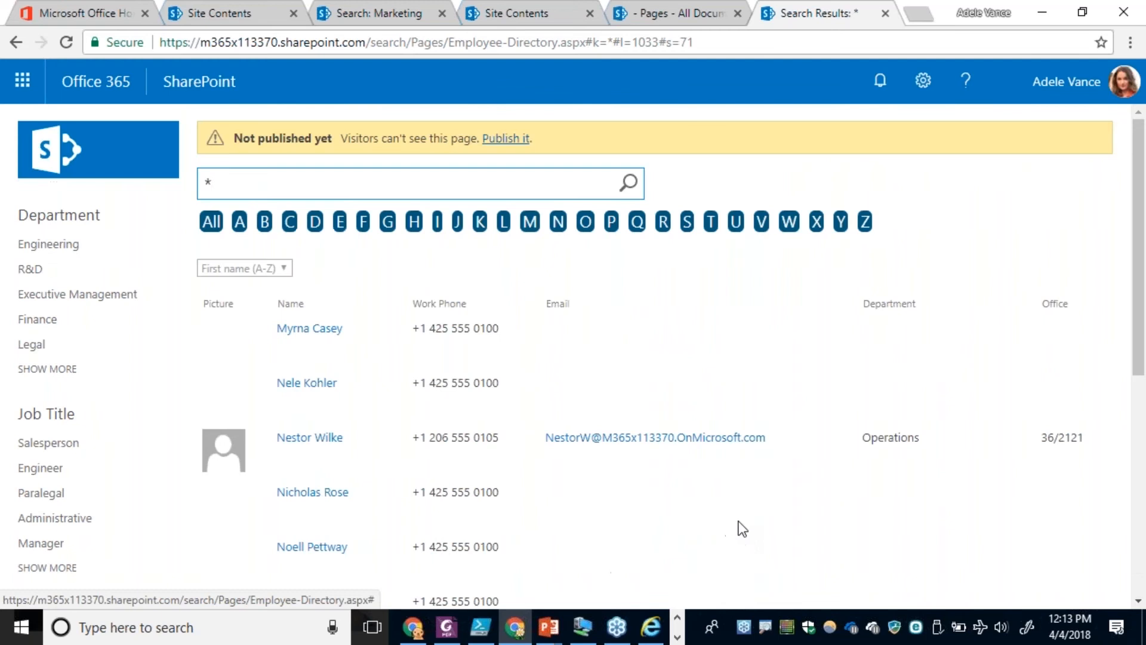
Continue through the people results to page 11 and examine the system accounts and conference rooms listed there.
{"action": "scroll", "coordinate": [743, 524], "scroll_direction": "down", "scroll_amount": 5}
{"action": "scroll", "coordinate": [746, 537], "scroll_direction": "down", "scroll_amount": 2}
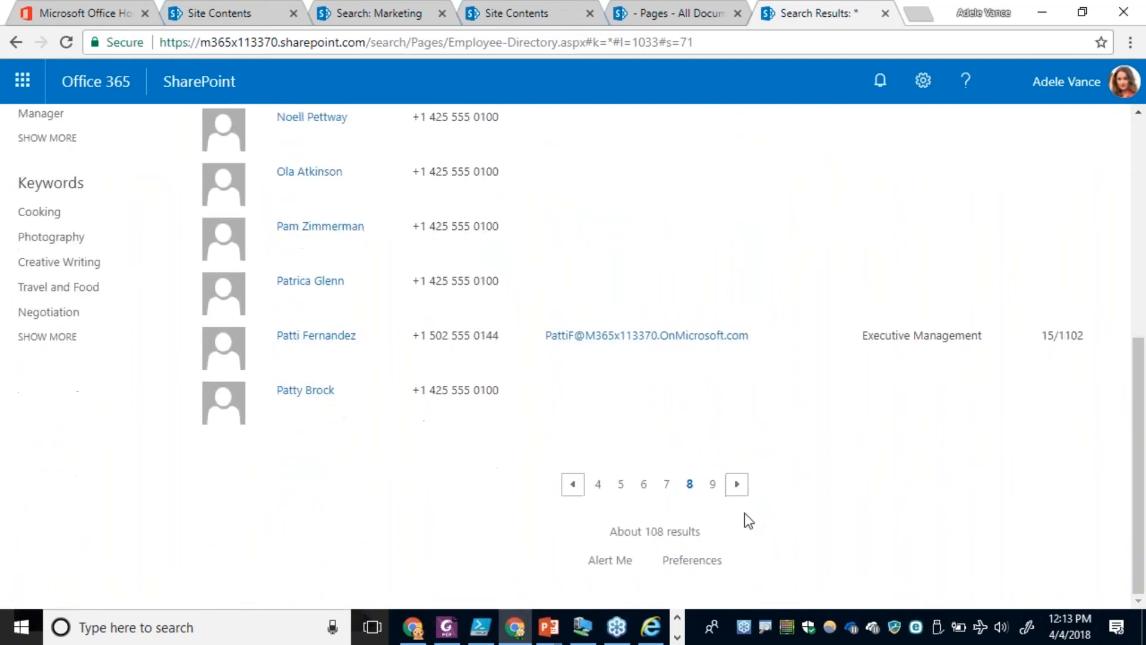
{"action": "left_click", "coordinate": [738, 490]}
{"action": "scroll", "coordinate": [740, 484], "scroll_direction": "down", "scroll_amount": 7}
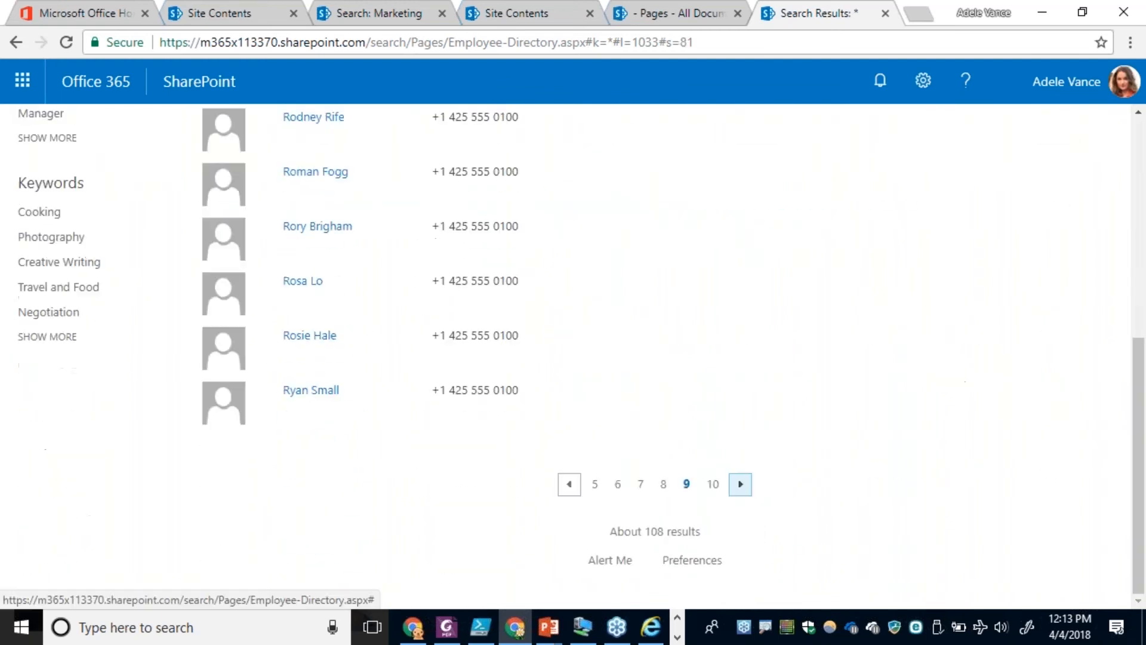
{"action": "left_click", "coordinate": [740, 483]}
{"action": "scroll", "coordinate": [740, 483], "scroll_direction": "down", "scroll_amount": 7}
{"action": "scroll", "coordinate": [741, 490], "scroll_direction": "up", "scroll_amount": 4}
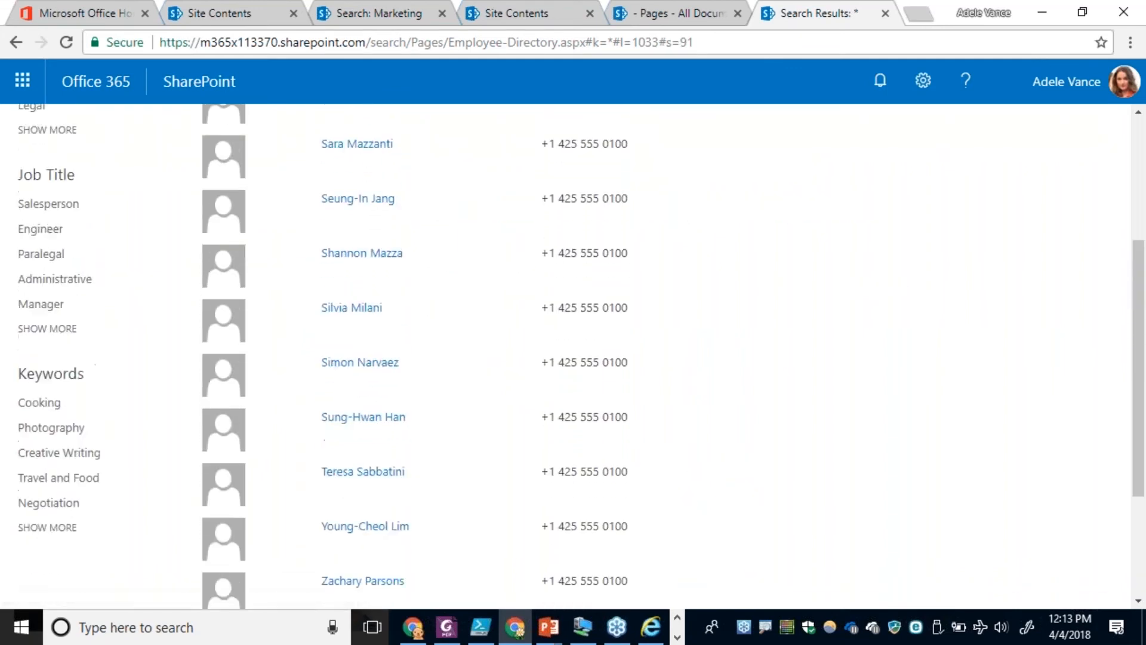
{"action": "scroll", "coordinate": [742, 496], "scroll_direction": "down", "scroll_amount": 6}
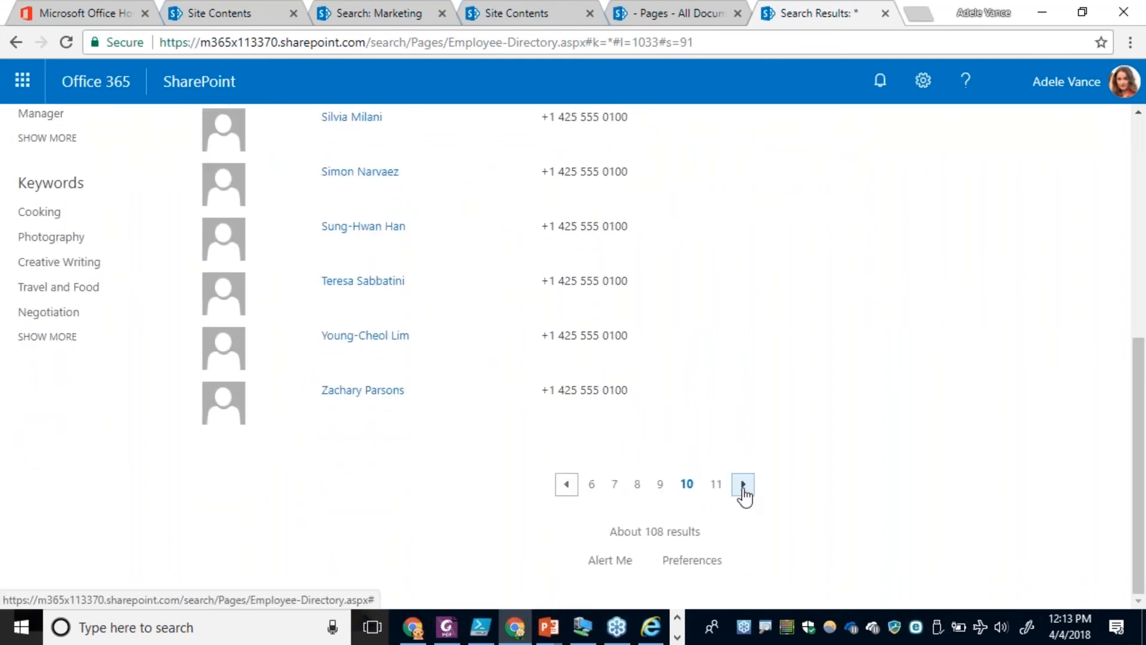
{"action": "left_click", "coordinate": [743, 487]}
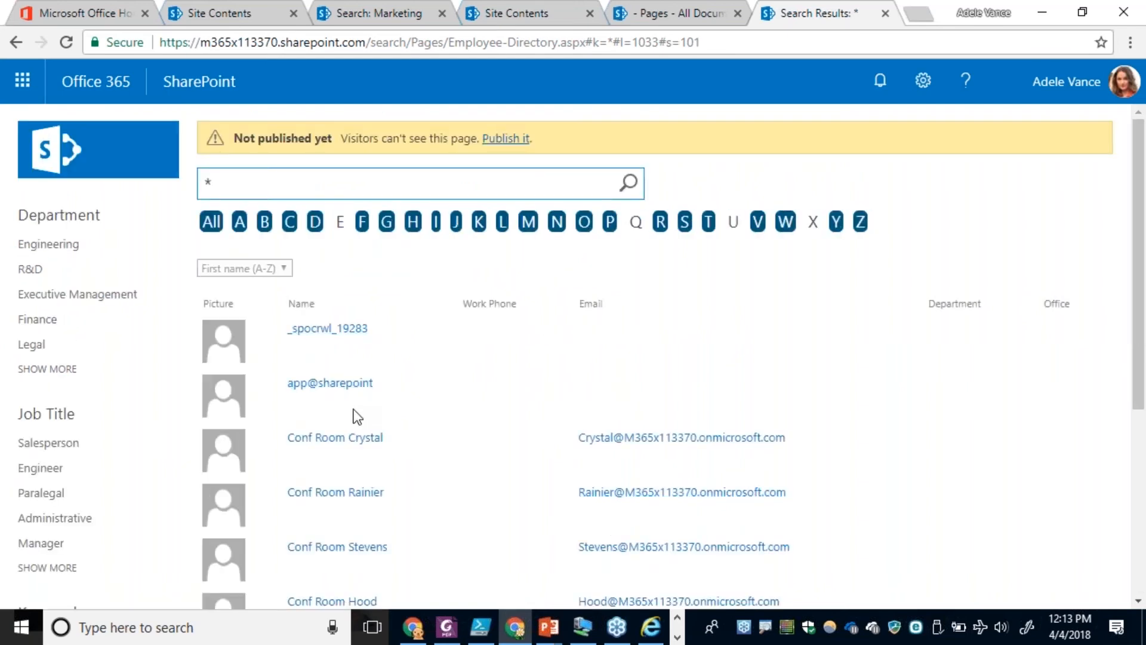
{"action": "scroll", "coordinate": [350, 415], "scroll_direction": "down", "scroll_amount": 2}
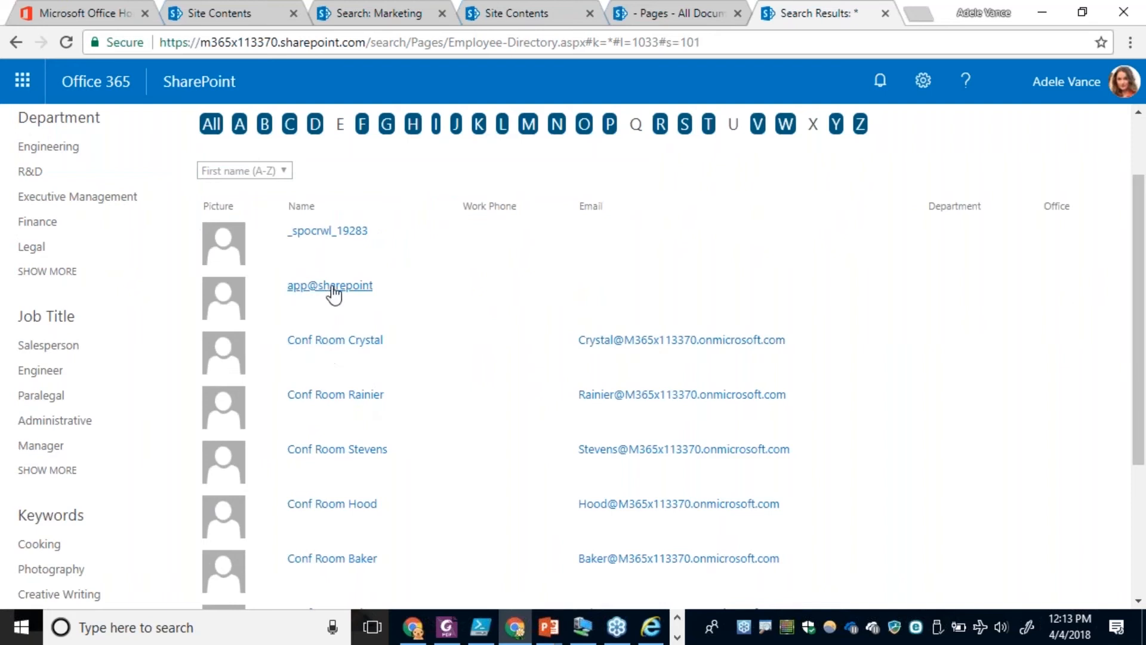
{"action": "scroll", "coordinate": [396, 453], "scroll_direction": "down", "scroll_amount": 4}
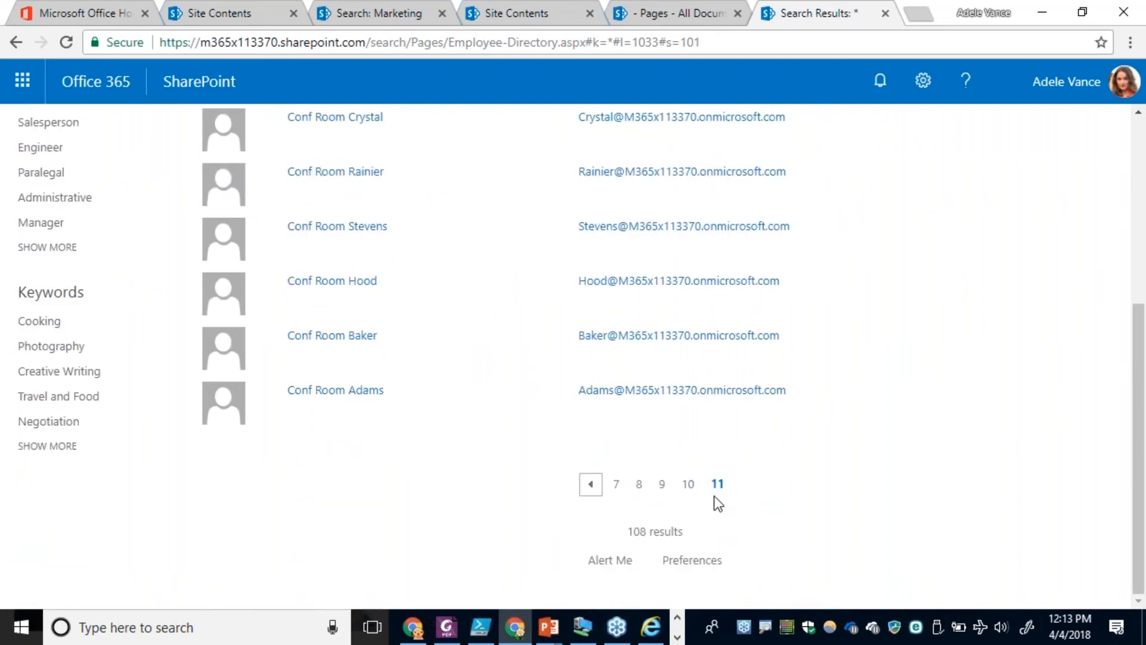
{"action": "scroll", "coordinate": [366, 391], "scroll_direction": "up", "scroll_amount": 5}
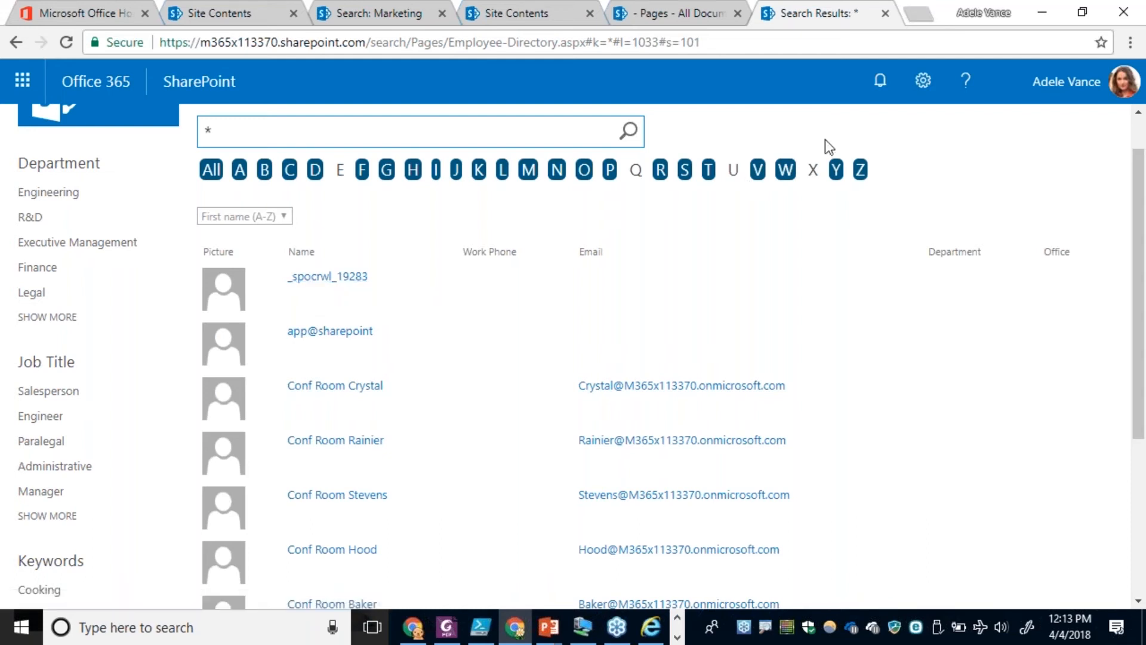
Put the Employee Directory page in edit mode and open the query builder of the People Search Core Results web part.
{"action": "left_click", "coordinate": [923, 86]}
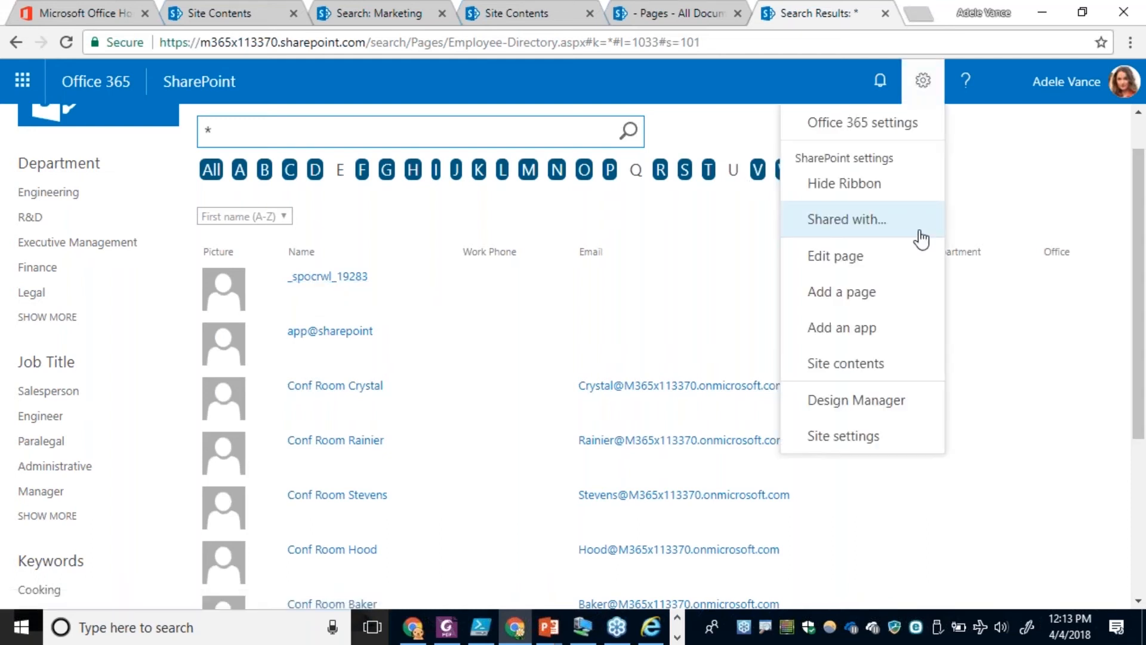
{"action": "left_click", "coordinate": [822, 266]}
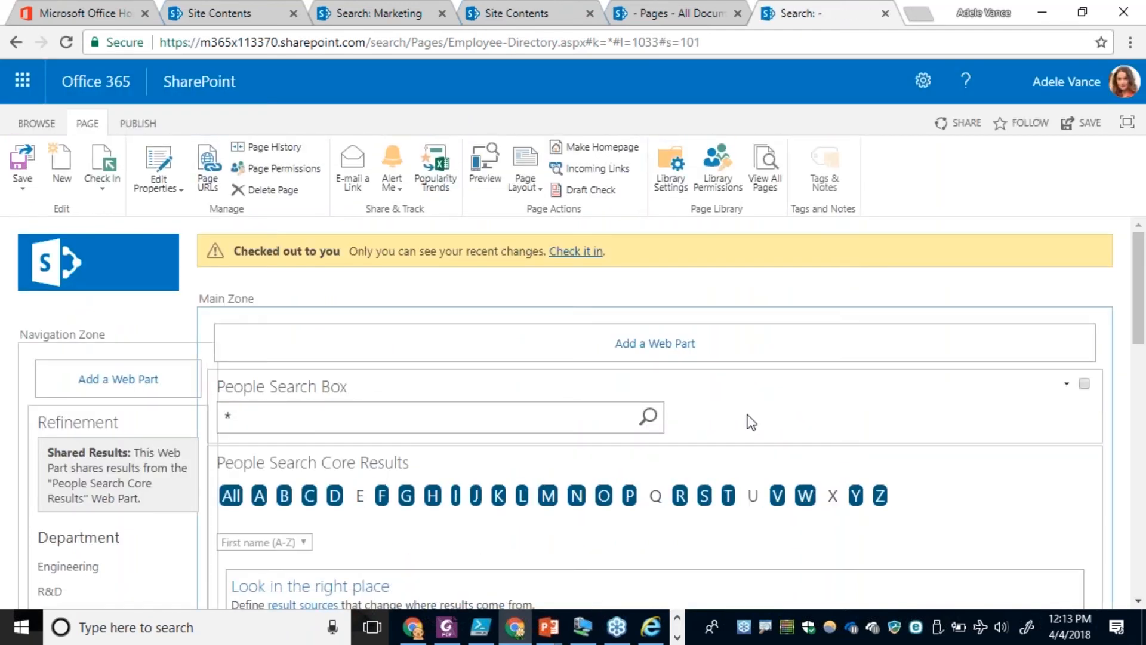
{"action": "left_click", "coordinate": [1066, 460]}
{"action": "left_click", "coordinate": [1003, 533]}
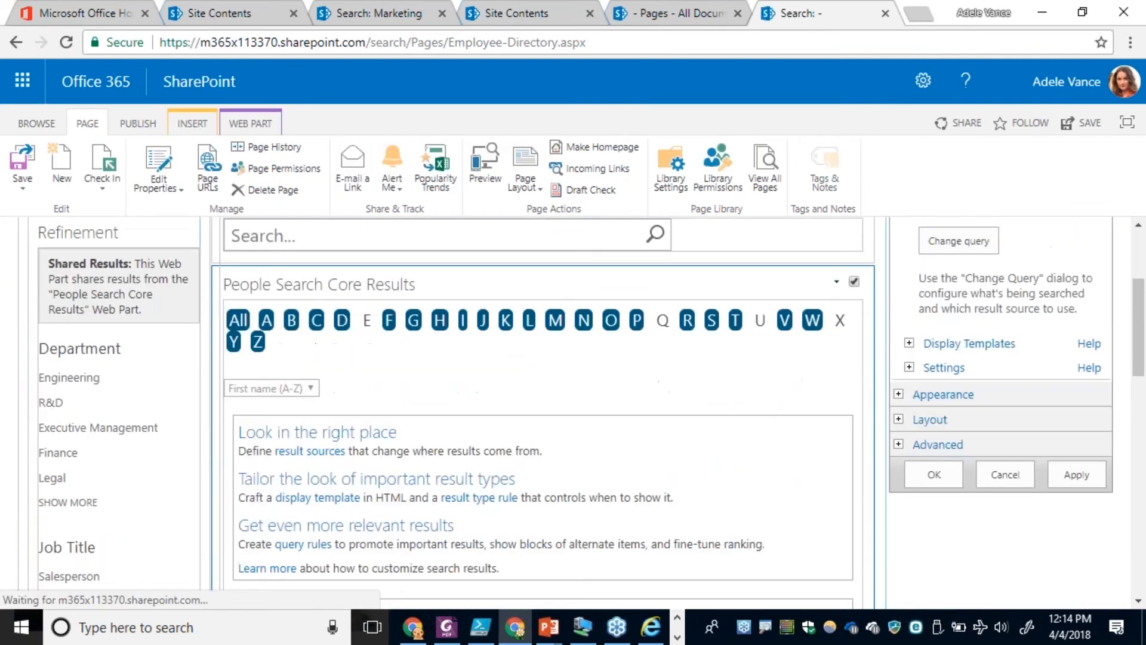
{"action": "left_click", "coordinate": [951, 330]}
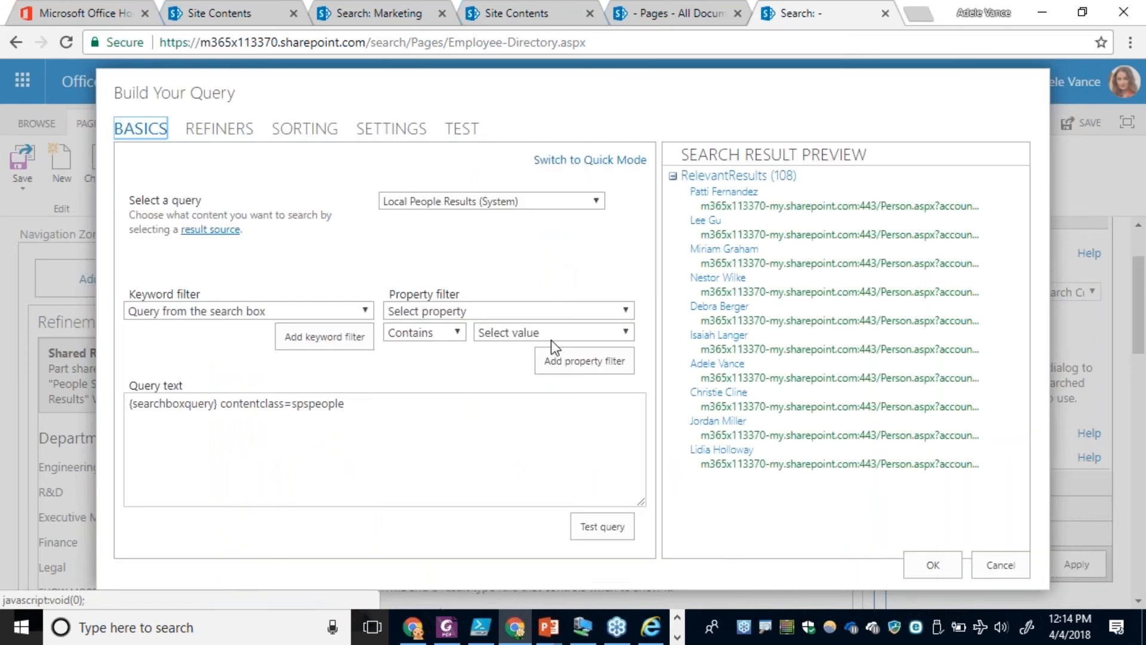
Append the service account term to the query text, testing it as _spo, _spo* and _spocrwl_*.
{"action": "left_click", "coordinate": [380, 413]}
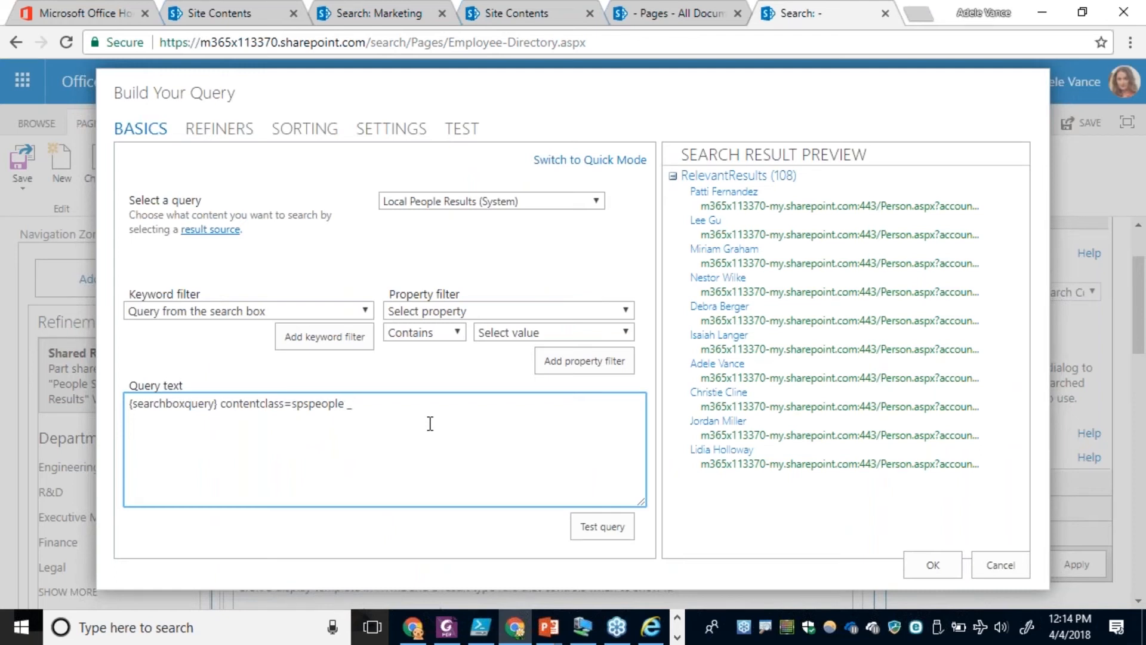
{"action": "left_click", "coordinate": [589, 528]}
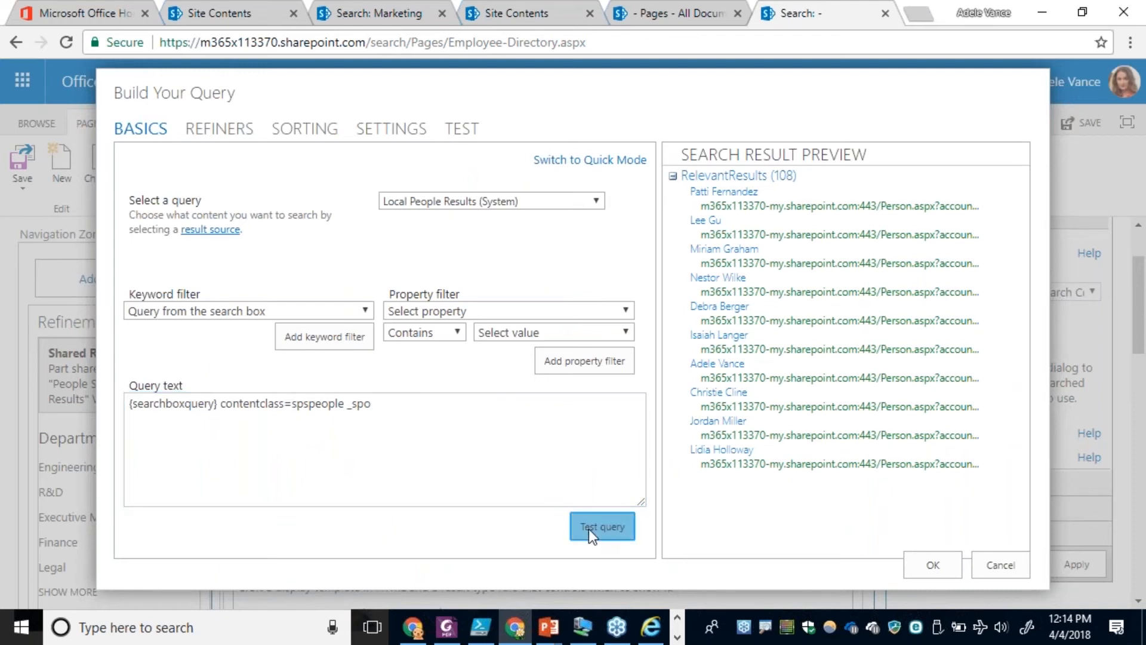
{"action": "left_click", "coordinate": [396, 419]}
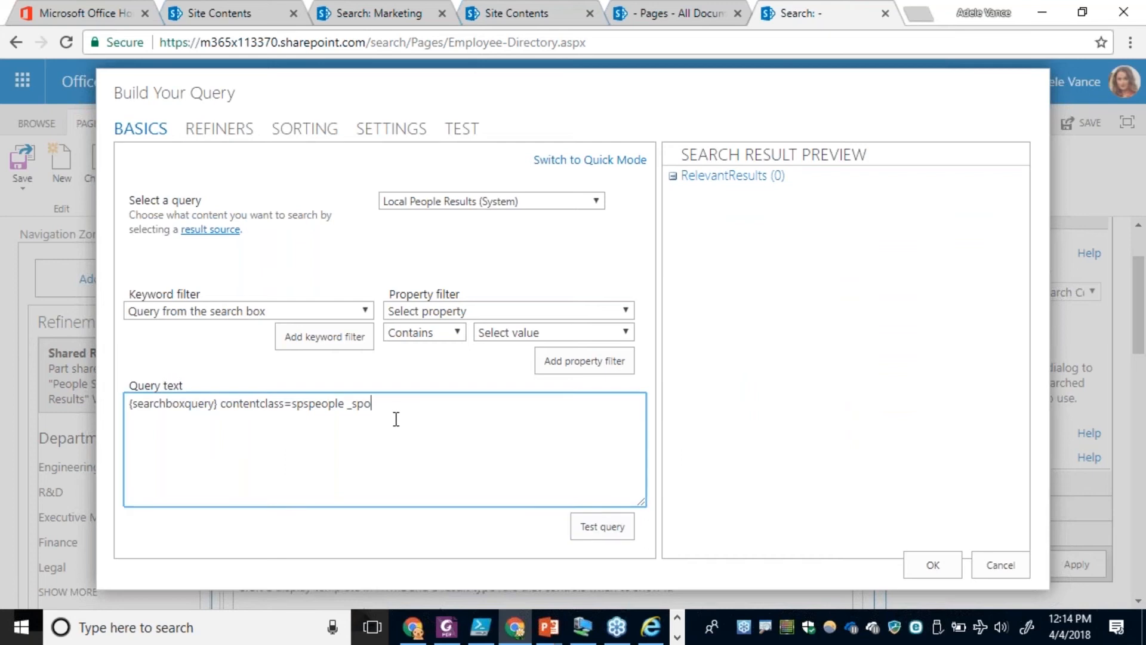
{"action": "left_click", "coordinate": [608, 538]}
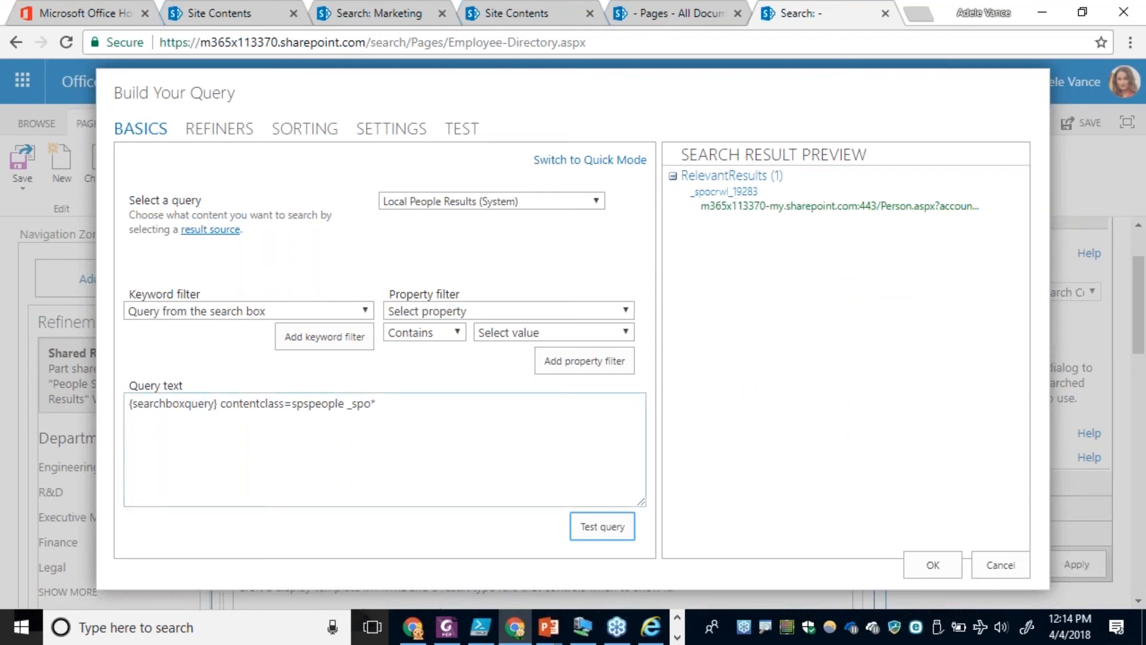
{"action": "left_click", "coordinate": [381, 404]}
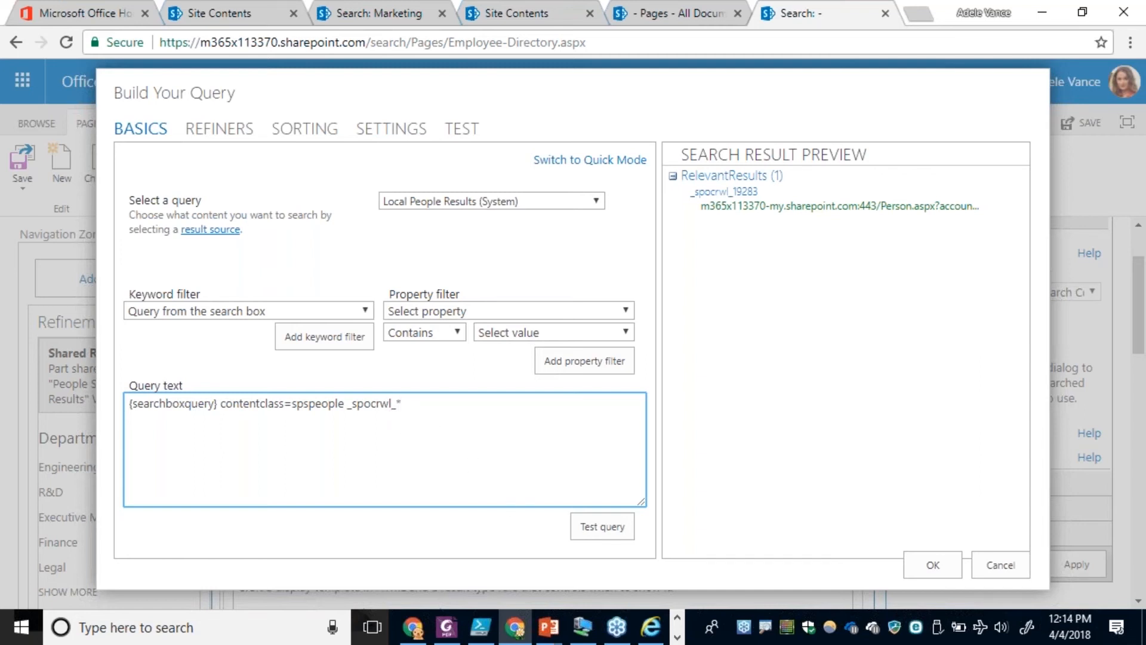
{"action": "left_click", "coordinate": [594, 534]}
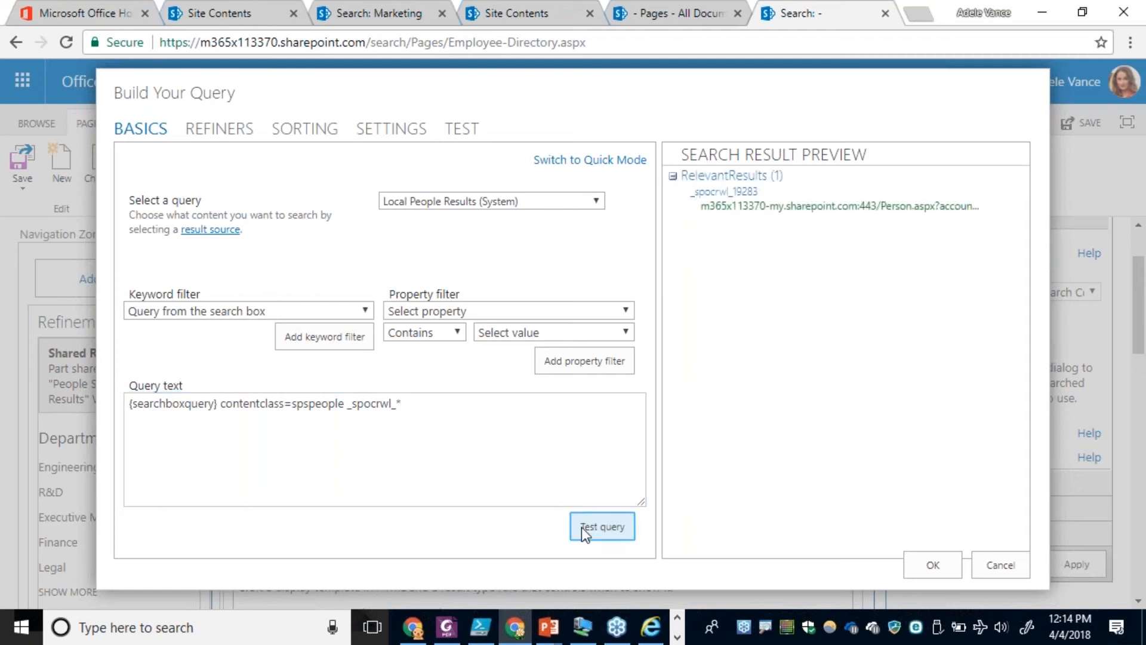
Turn the term into the exclusion -_spocrwl_*, test the query, and apply it to the People Search Core Results web part.
{"action": "left_click", "coordinate": [346, 403]}
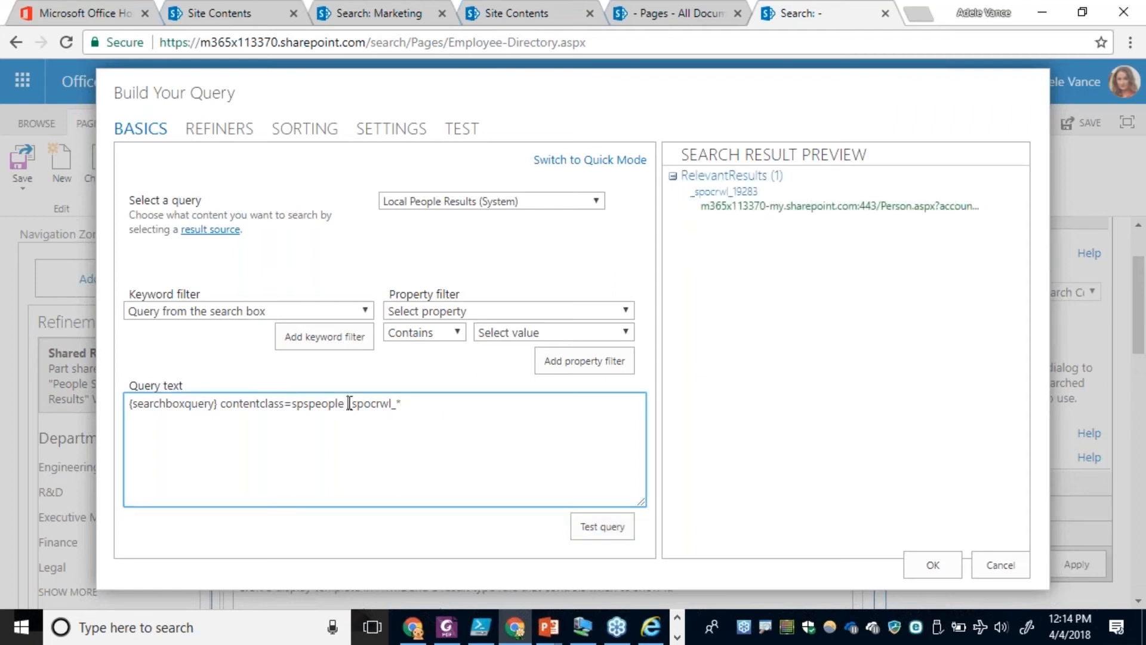
{"action": "type", "text": "-"}
{"action": "left_click", "coordinate": [594, 528]}
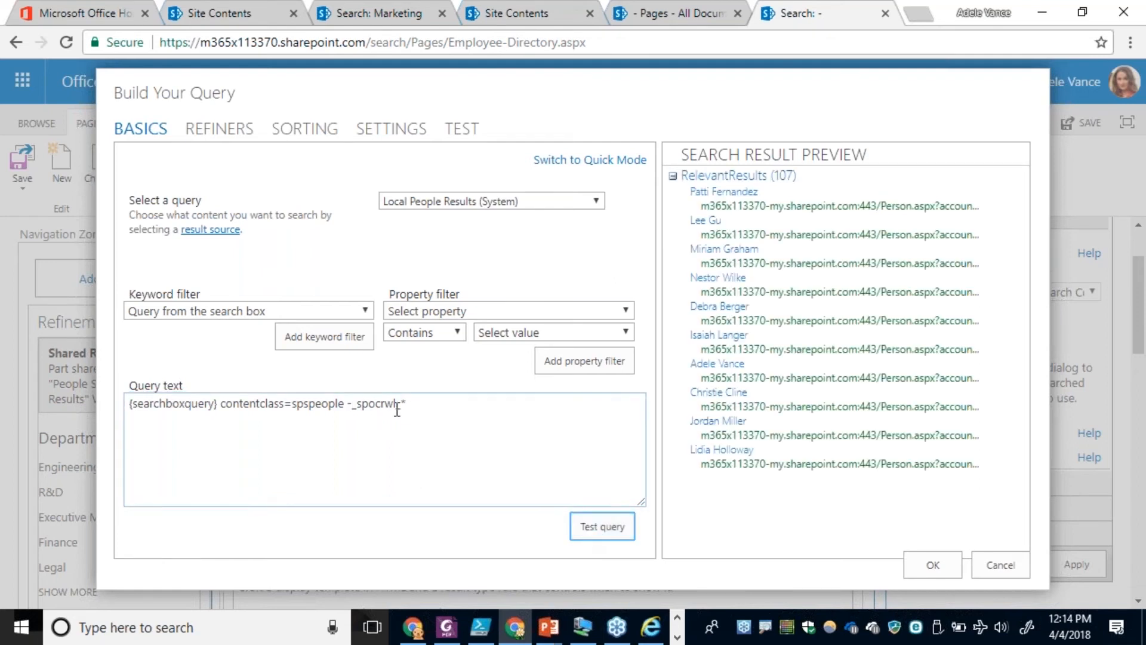
{"action": "left_click_drag", "start_coordinate": [349, 406], "coordinate": [411, 403]}
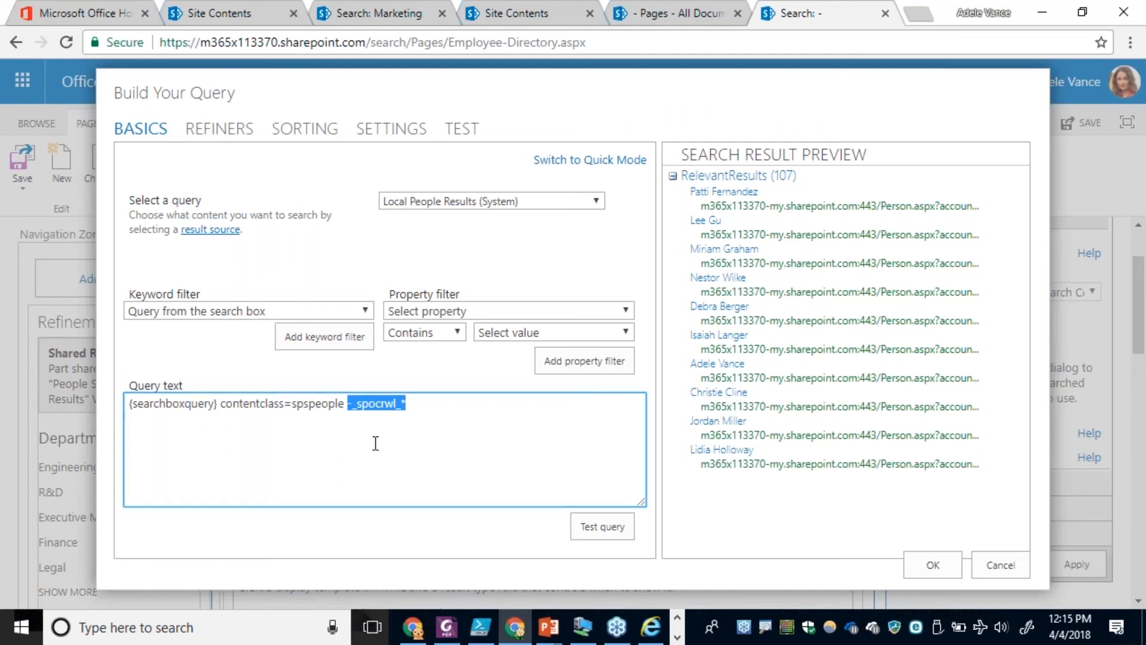
{"action": "left_click", "coordinate": [928, 565]}
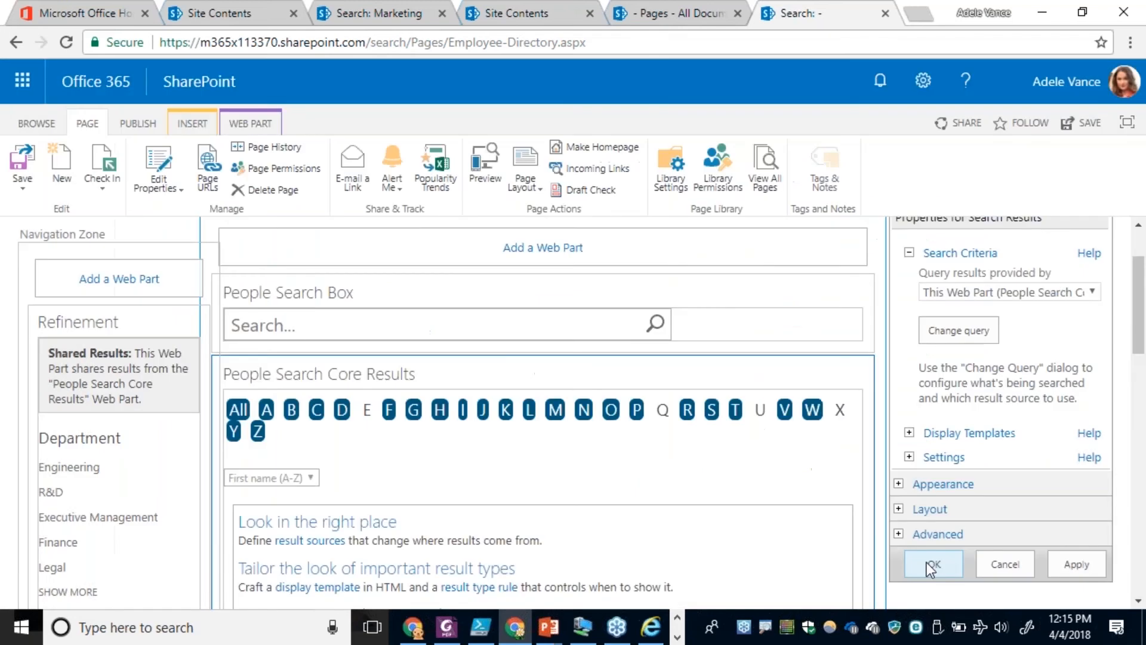
{"action": "left_click", "coordinate": [929, 565]}
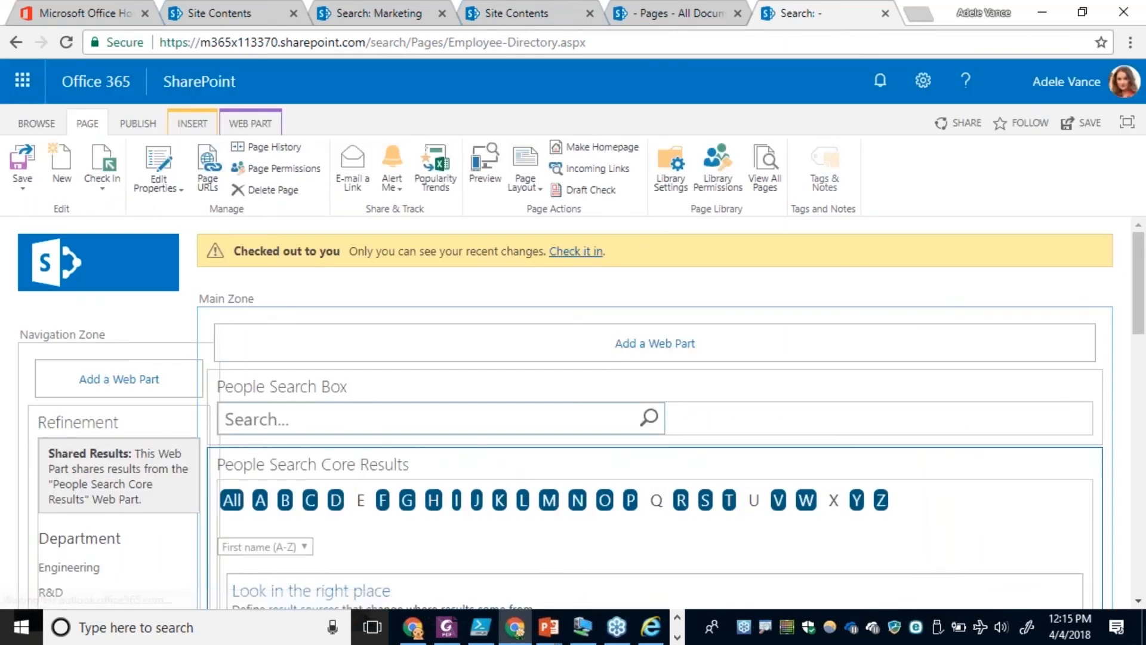
Check in the Employee Directory page with the comment "Added service account exclusion".
{"action": "left_click", "coordinate": [584, 258]}
{"action": "type", "text": "Added service account excl"}
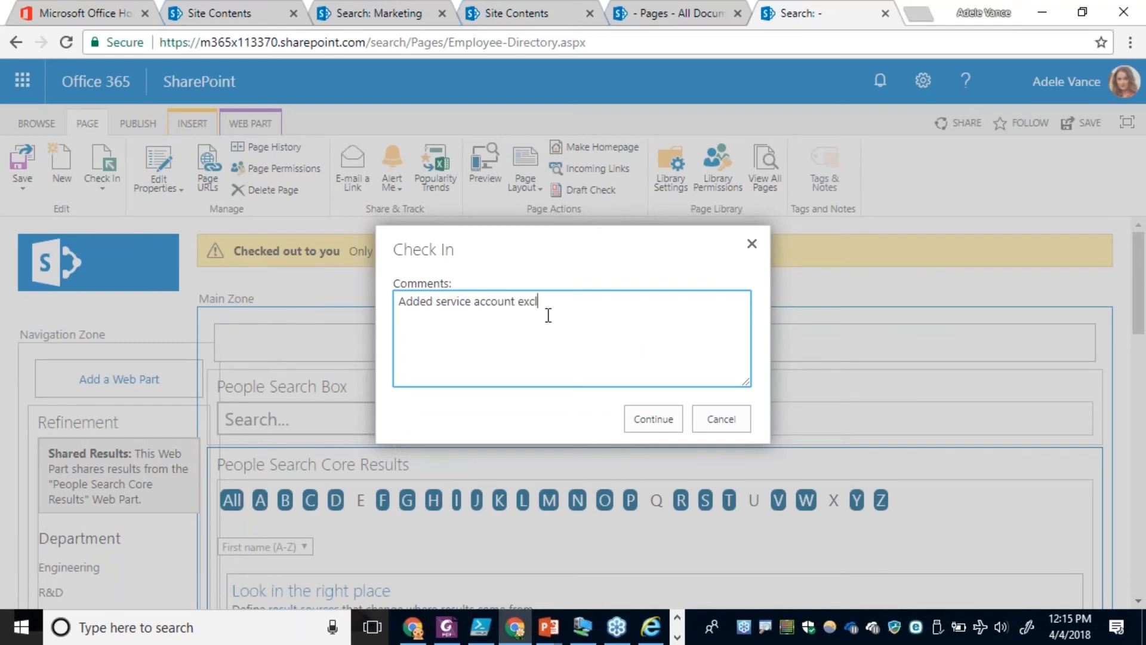
{"action": "type", "text": "usion"}
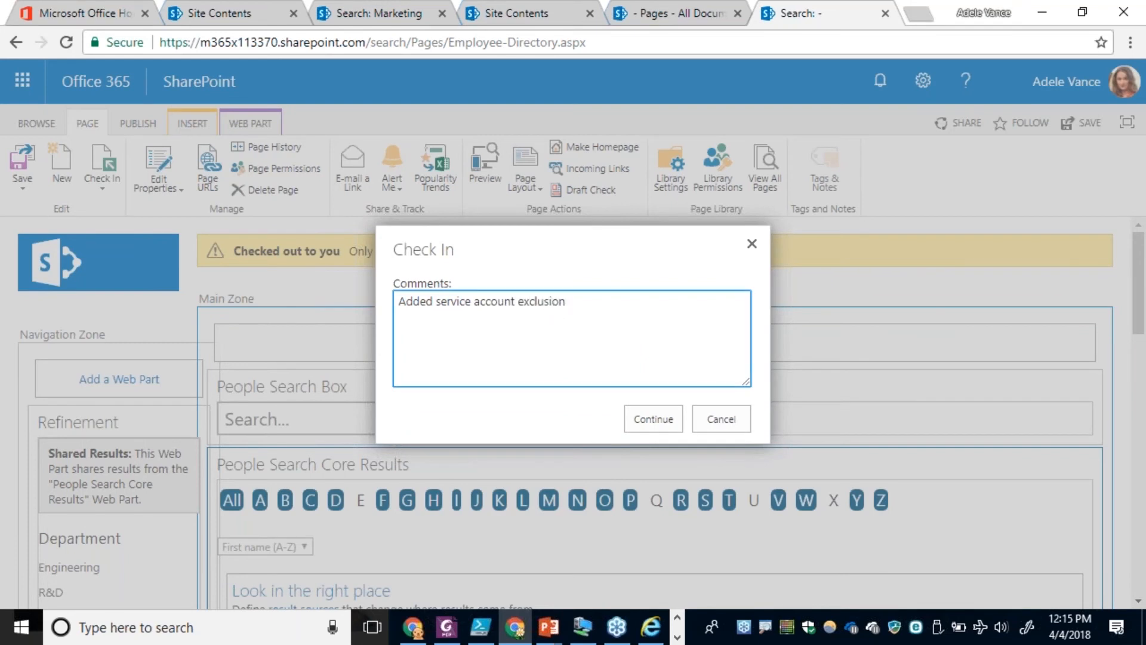
{"action": "left_click", "coordinate": [652, 426]}
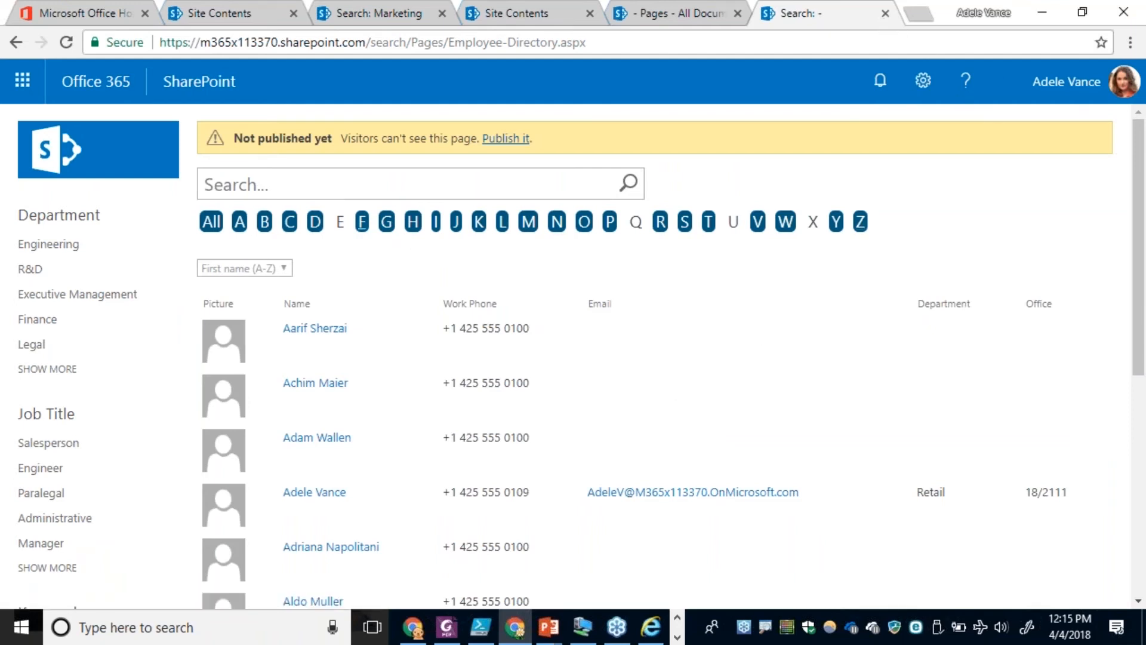
Search the employee directory for _spo and look through the results page.
{"action": "left_click", "coordinate": [281, 189]}
{"action": "type", "text": "_spo"}
{"action": "key", "text": "Return"}
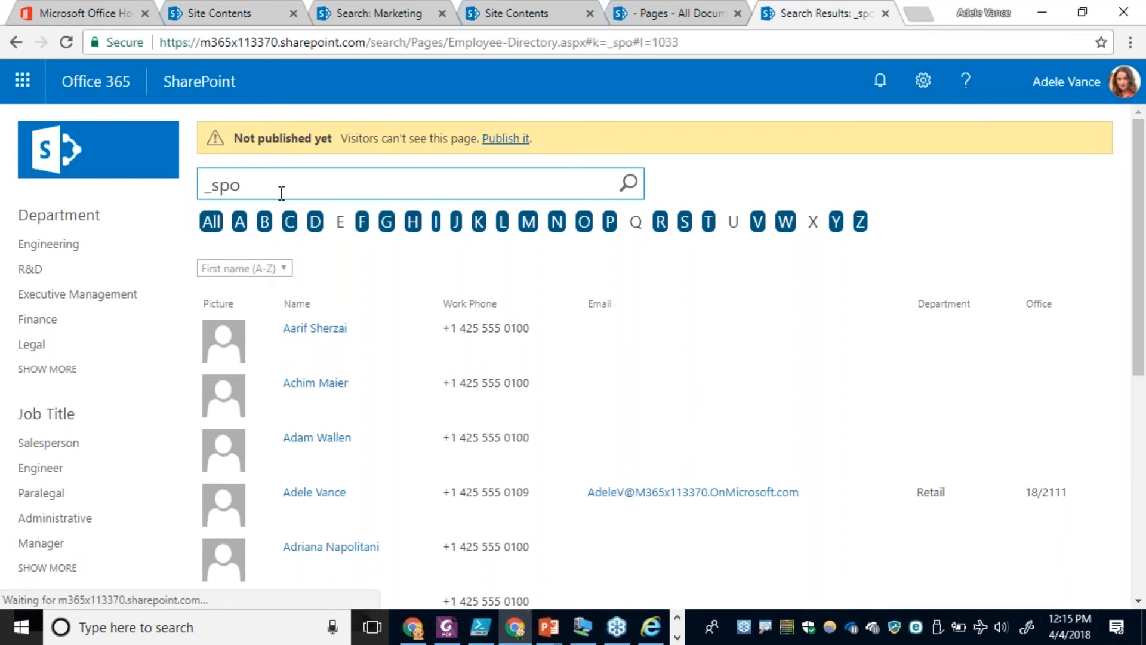
{"action": "scroll", "coordinate": [634, 381], "scroll_direction": "down", "scroll_amount": 5}
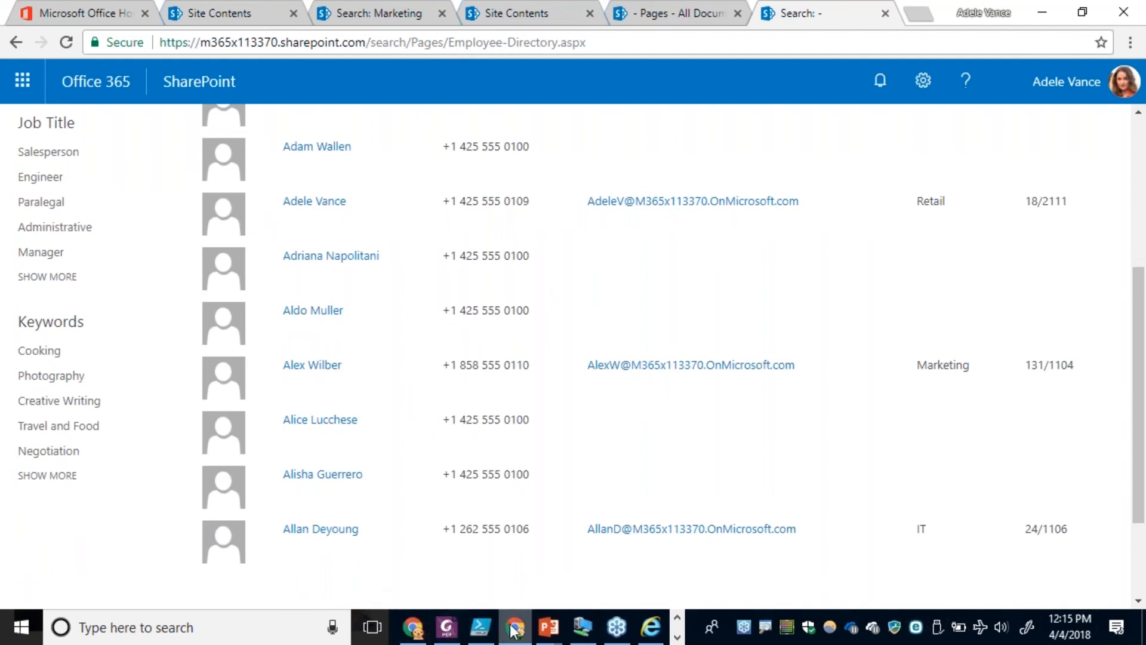
Switch to the PowerPoint slide show and advance from the Excluding Service Accounts slide.
{"action": "left_click", "coordinate": [544, 627]}
{"action": "left_click", "coordinate": [632, 561]}
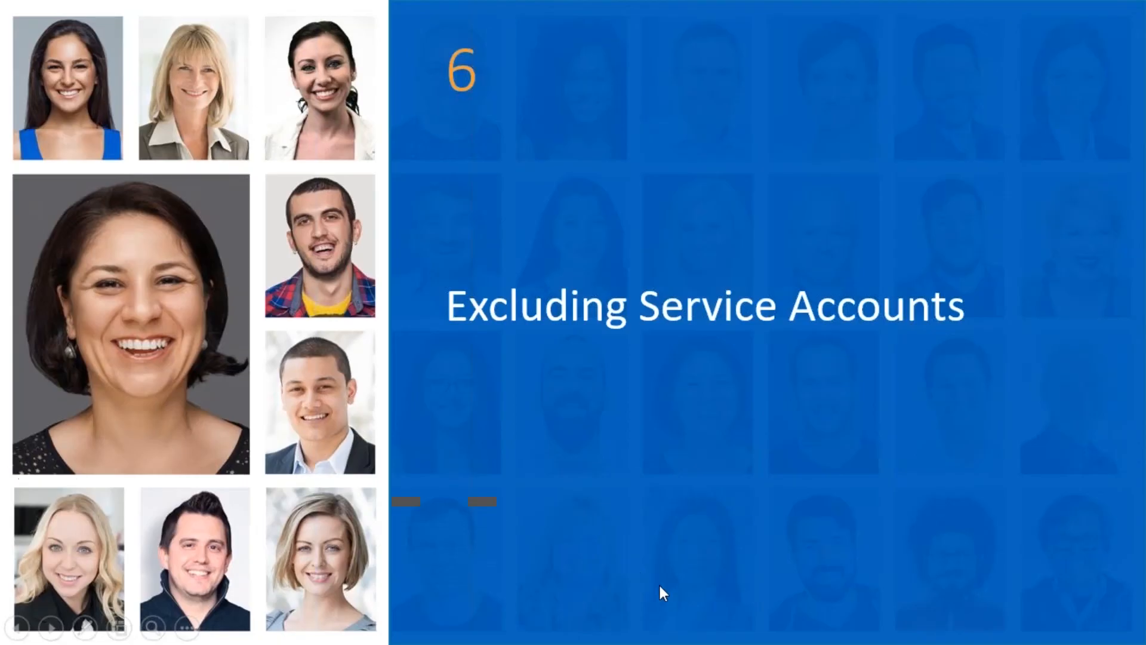
{"action": "left_click", "coordinate": [659, 586]}
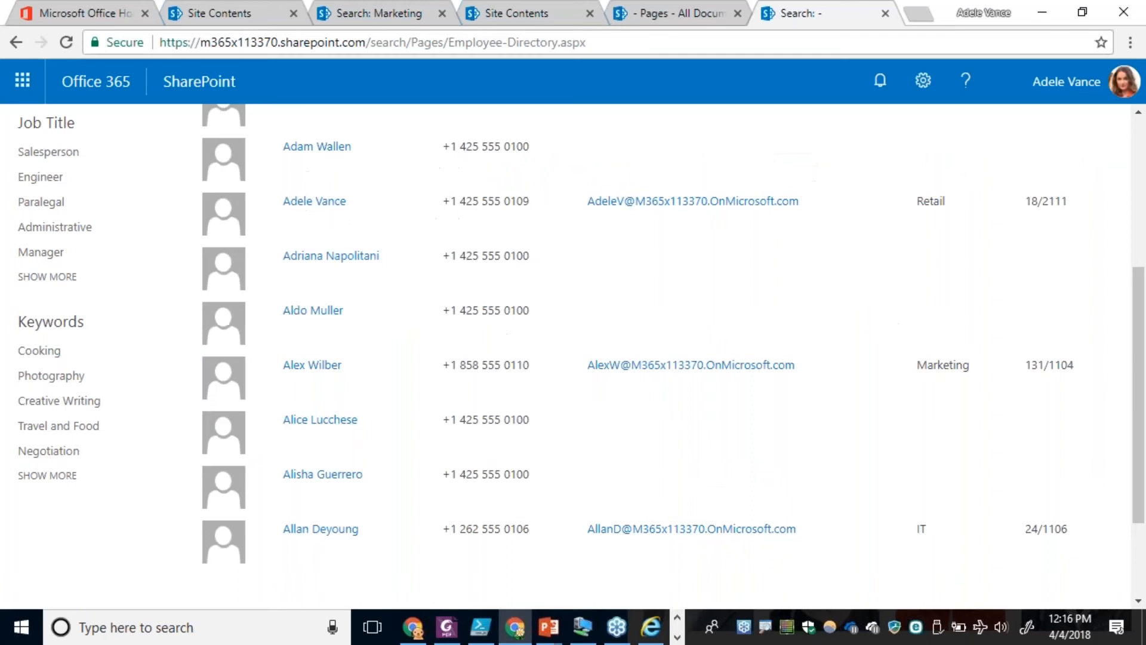
Return to the Employee Directory page in Chrome and search it for DogBreed:*.
{"action": "scroll", "coordinate": [600, 266], "scroll_direction": "up", "scroll_amount": 5}
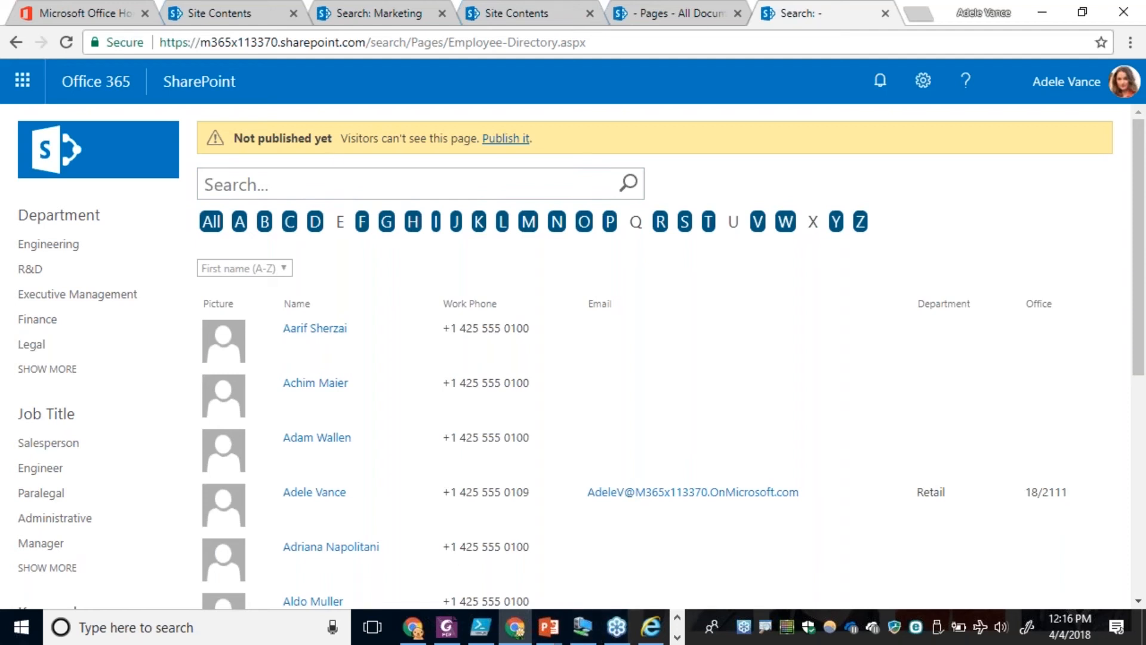
{"action": "left_click", "coordinate": [327, 182]}
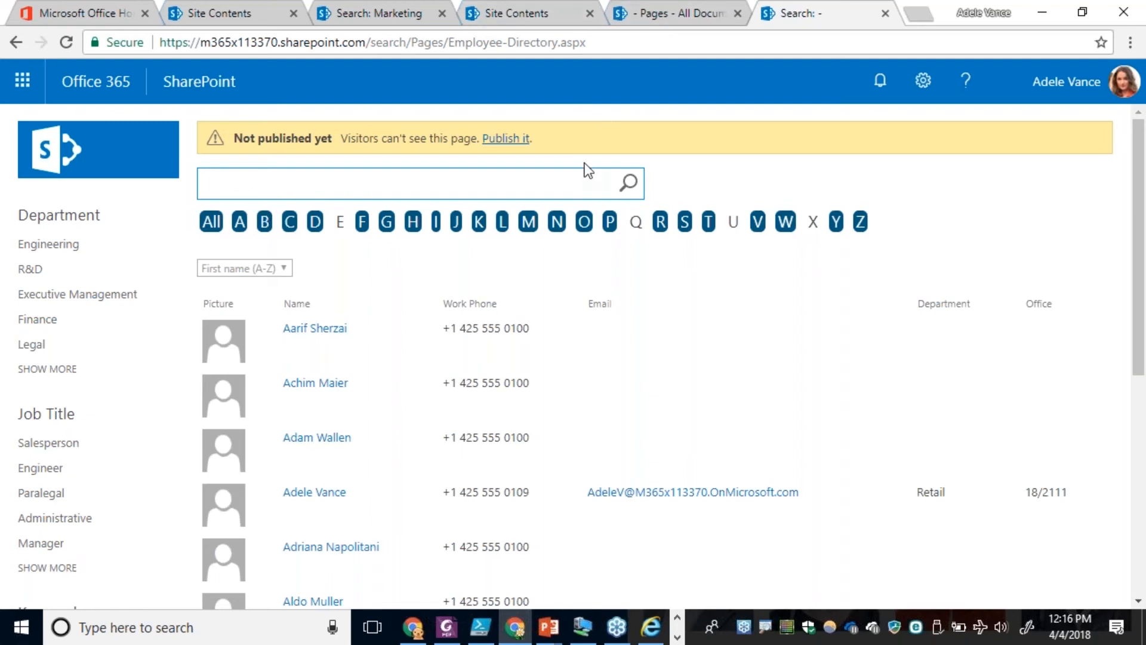
{"action": "type", "text": "DogBreed:*"}
{"action": "key", "text": "Return"}
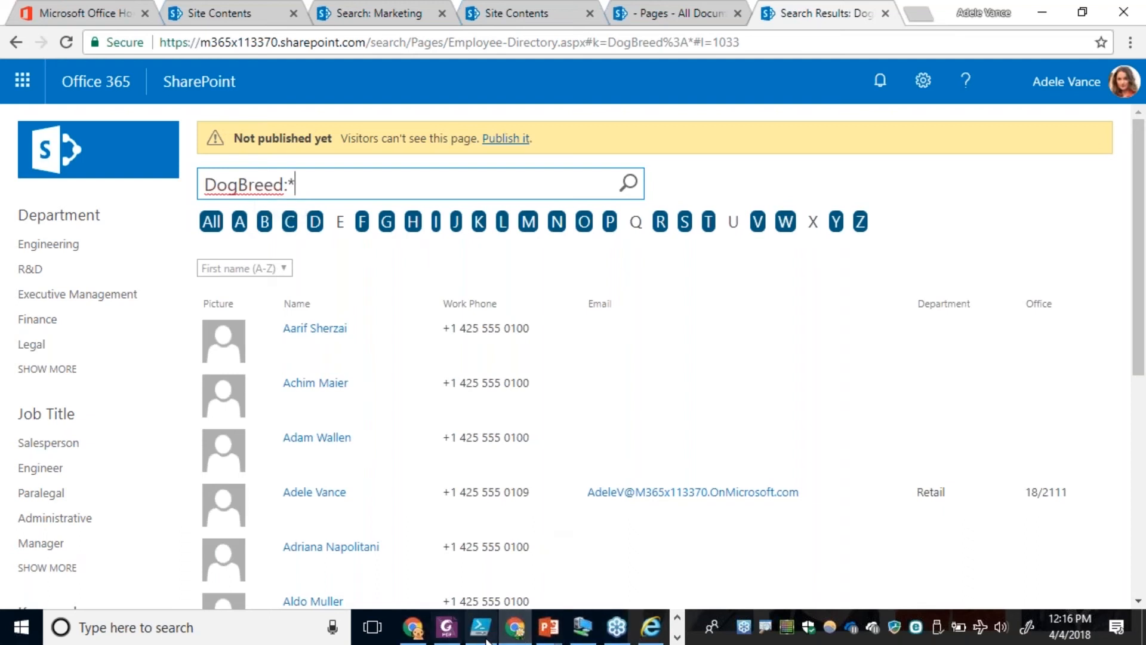
Switch to Notepad++ and duplicate the Office header cell on a new line below it in Item_Person_Table.html.
{"action": "left_click", "coordinate": [677, 617]}
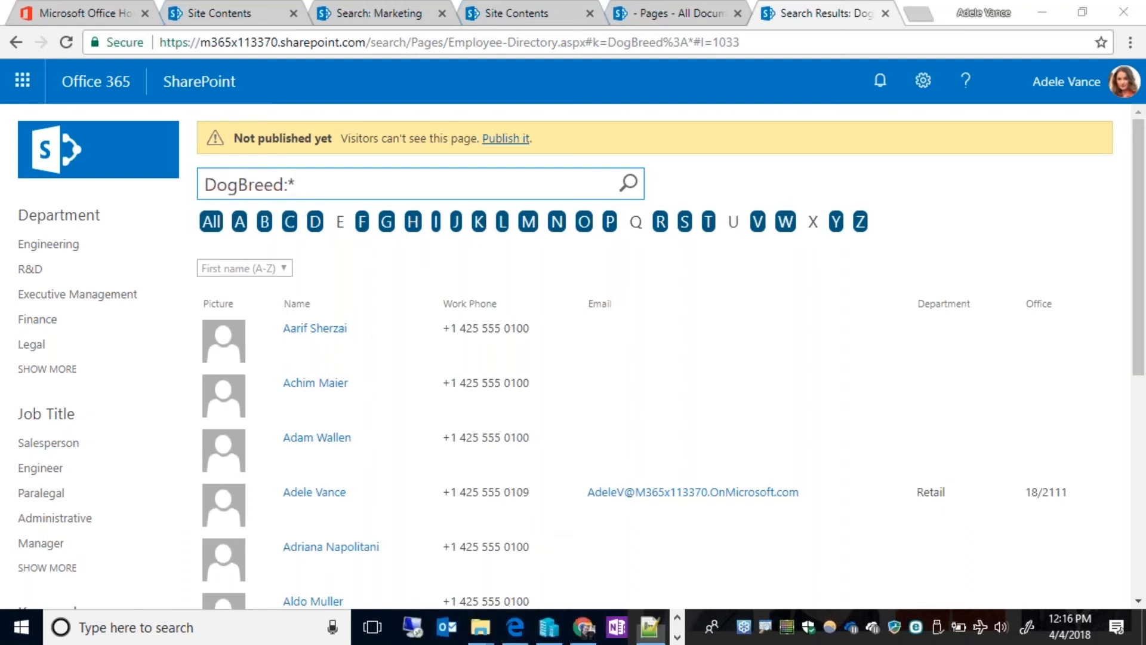
{"action": "left_click", "coordinate": [650, 627]}
{"action": "left_click", "coordinate": [210, 78]}
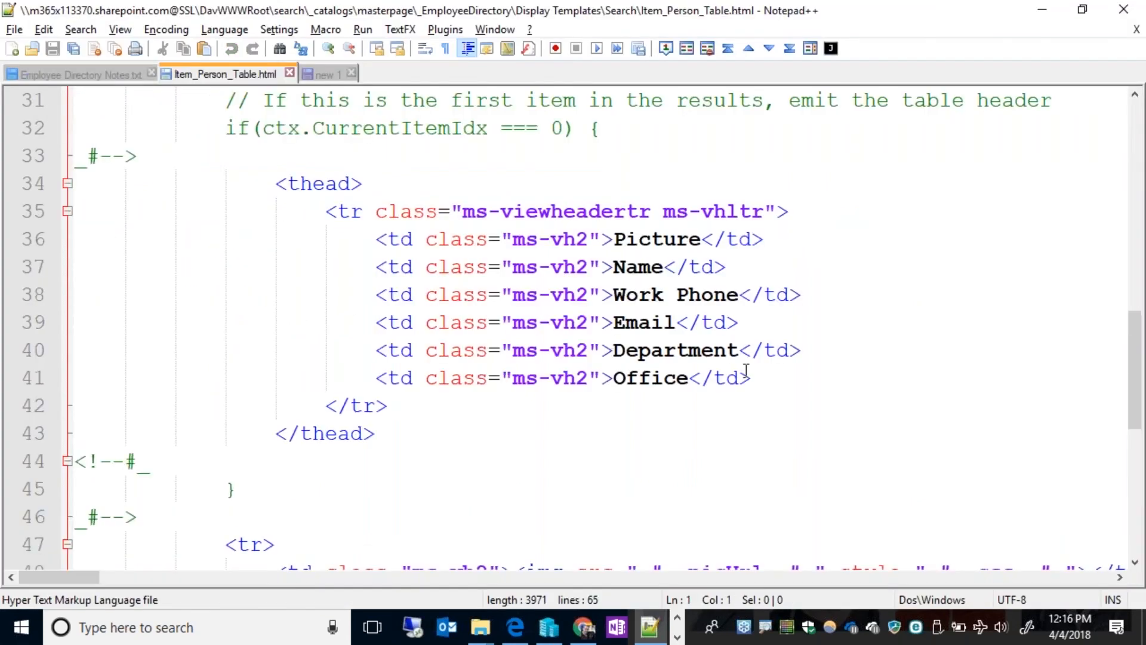
{"action": "left_click_drag", "start_coordinate": [753, 381], "coordinate": [377, 387]}
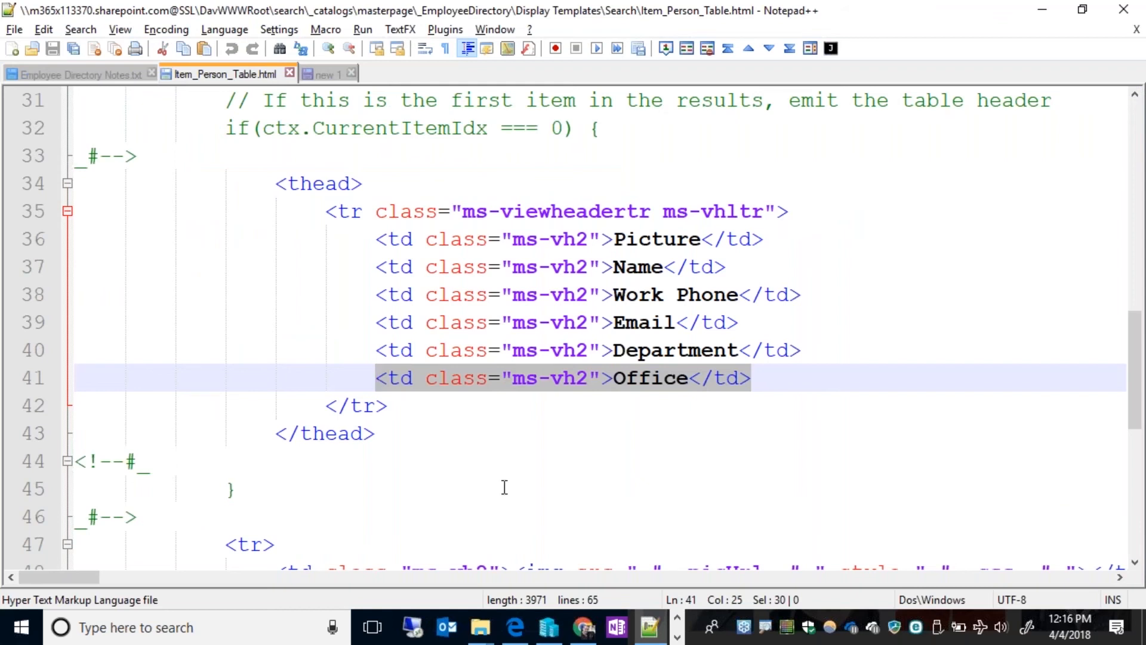
{"action": "key", "text": "ctrl+c"}
{"action": "key", "text": "End"}
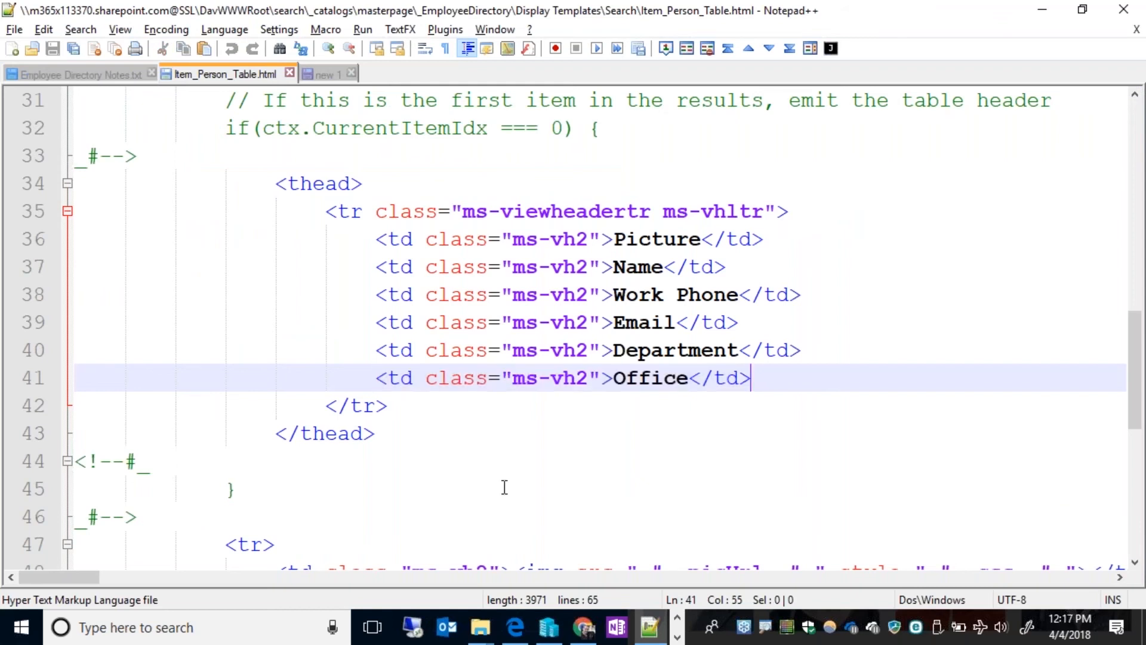
{"action": "key", "text": "Return"}
{"action": "key", "text": "ctrl+v"}
Change the label of the duplicated table header cell to Dog Breed.
{"action": "key", "text": "Left"}
{"action": "key", "text": "Left"}
{"action": "key", "text": "Left"}
{"action": "key", "text": "Left"}
{"action": "key", "text": "Left"}
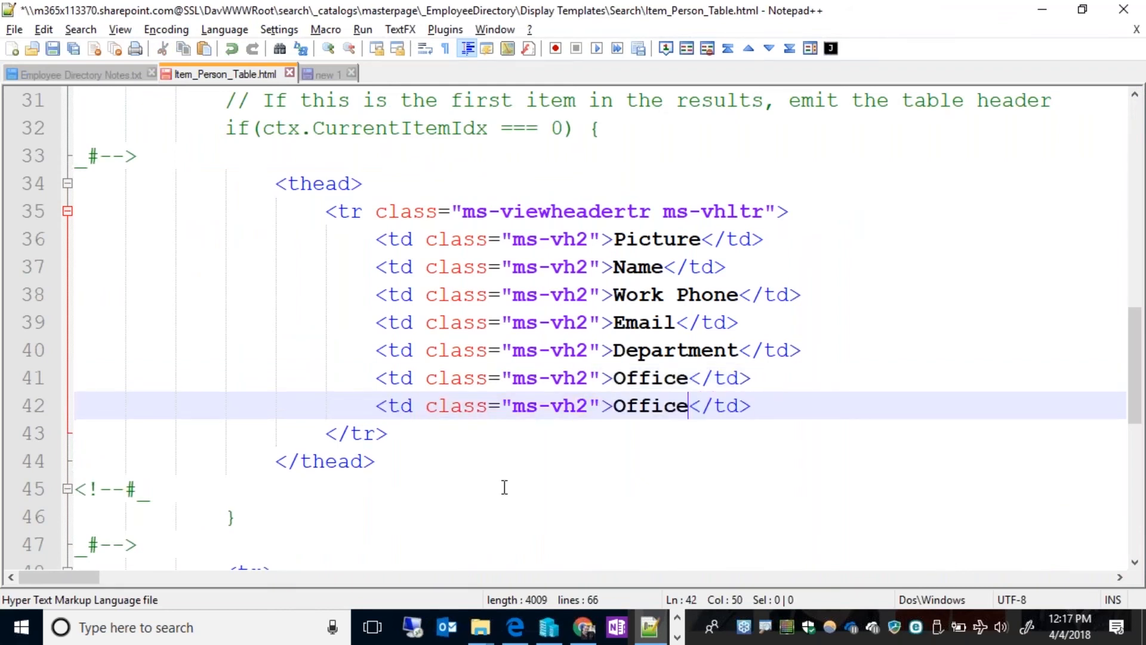
{"action": "key", "text": "ctrl+shift+Left"}
{"action": "type", "text": "Breed"}
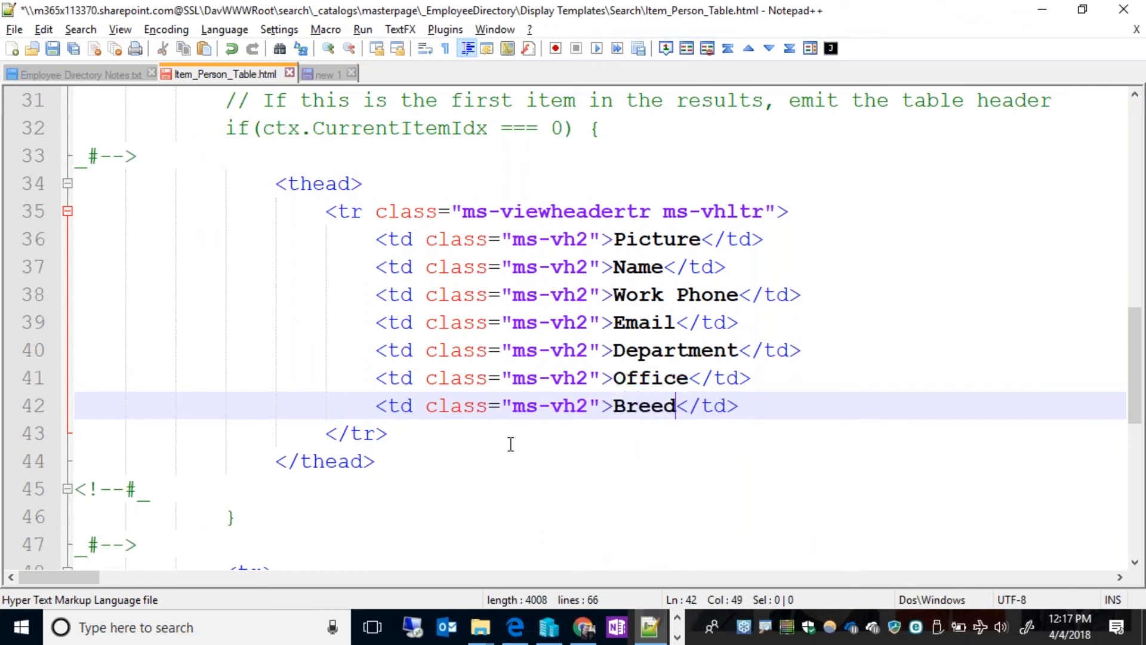
{"action": "key", "text": "Left"}
{"action": "key", "text": "Left"}
{"action": "key", "text": "Left"}
{"action": "key", "text": "Left"}
{"action": "key", "text": "Left"}
{"action": "type", "text": "Dog"}
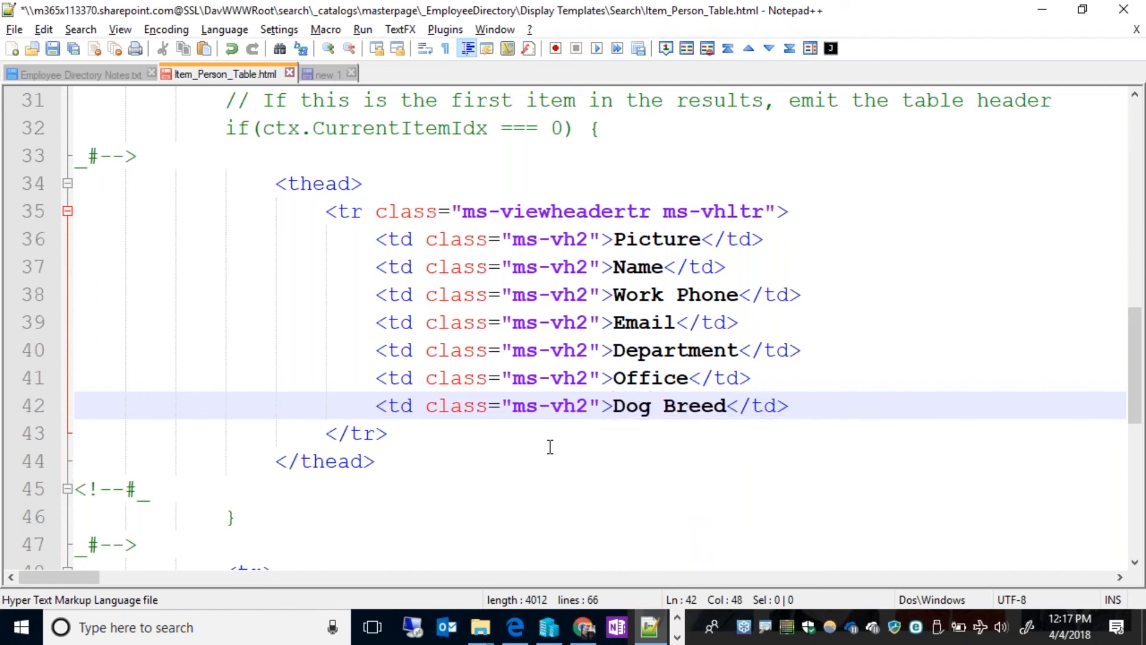
Duplicate the OfficeNumber table cell on a new line below it in the template's result row.
{"action": "scroll", "coordinate": [553, 444], "scroll_direction": "down", "scroll_amount": 1}
{"action": "scroll", "coordinate": [553, 444], "scroll_direction": "down", "scroll_amount": 5}
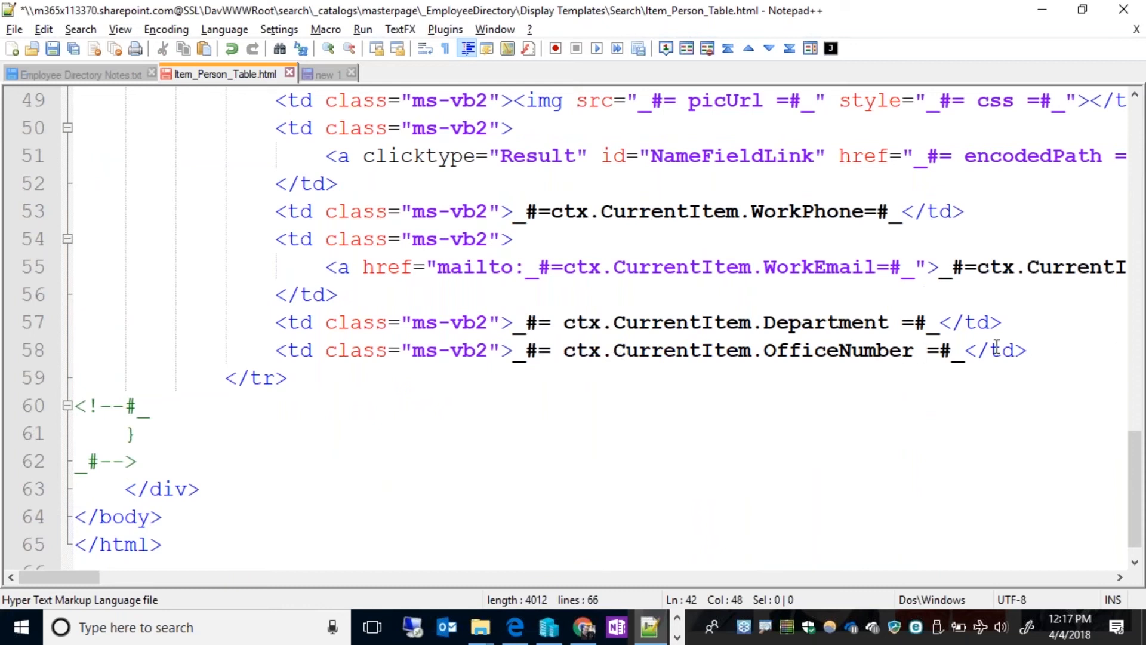
{"action": "scroll", "coordinate": [700, 297], "scroll_direction": "up", "scroll_amount": 5}
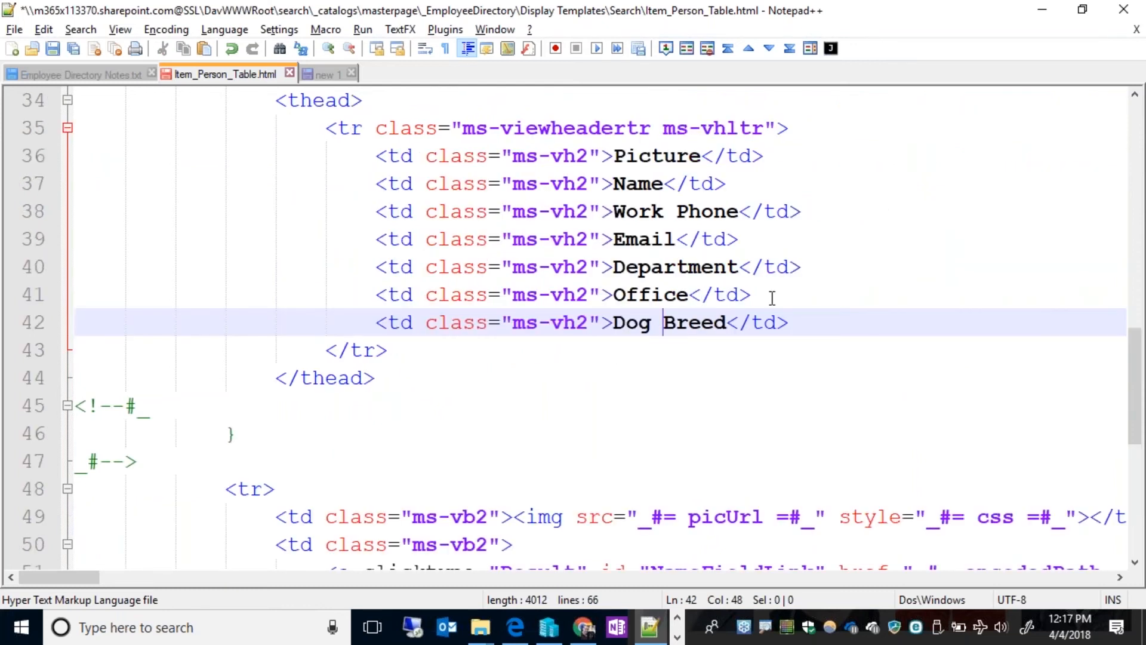
{"action": "left_click_drag", "start_coordinate": [765, 295], "coordinate": [376, 293]}
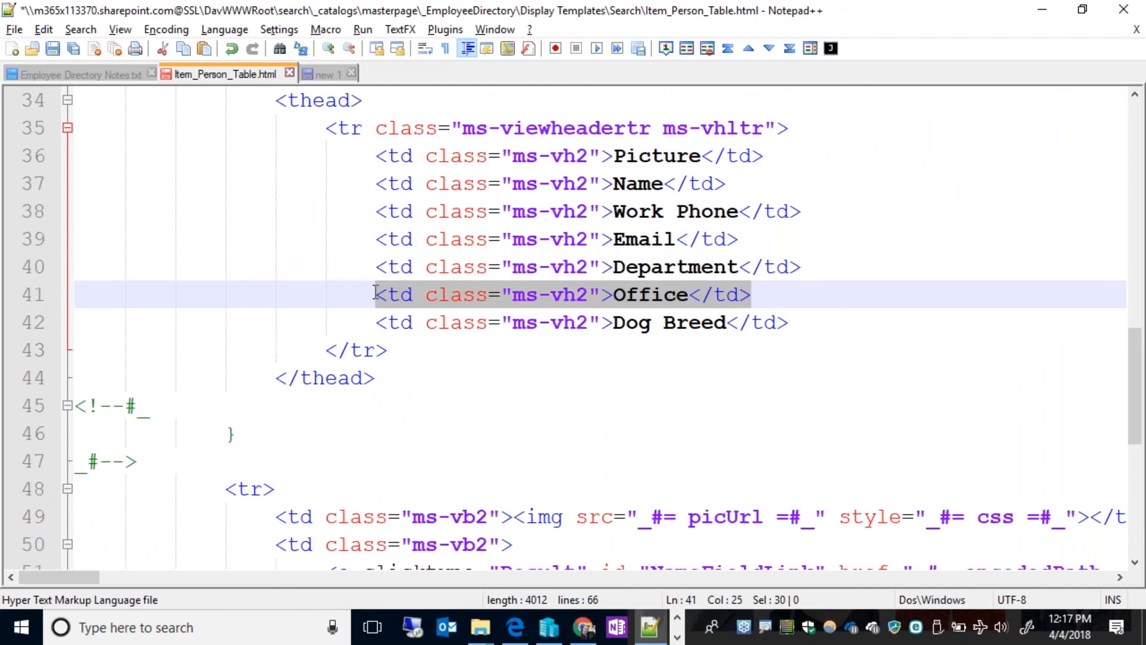
{"action": "scroll", "coordinate": [452, 338], "scroll_direction": "down", "scroll_amount": 4}
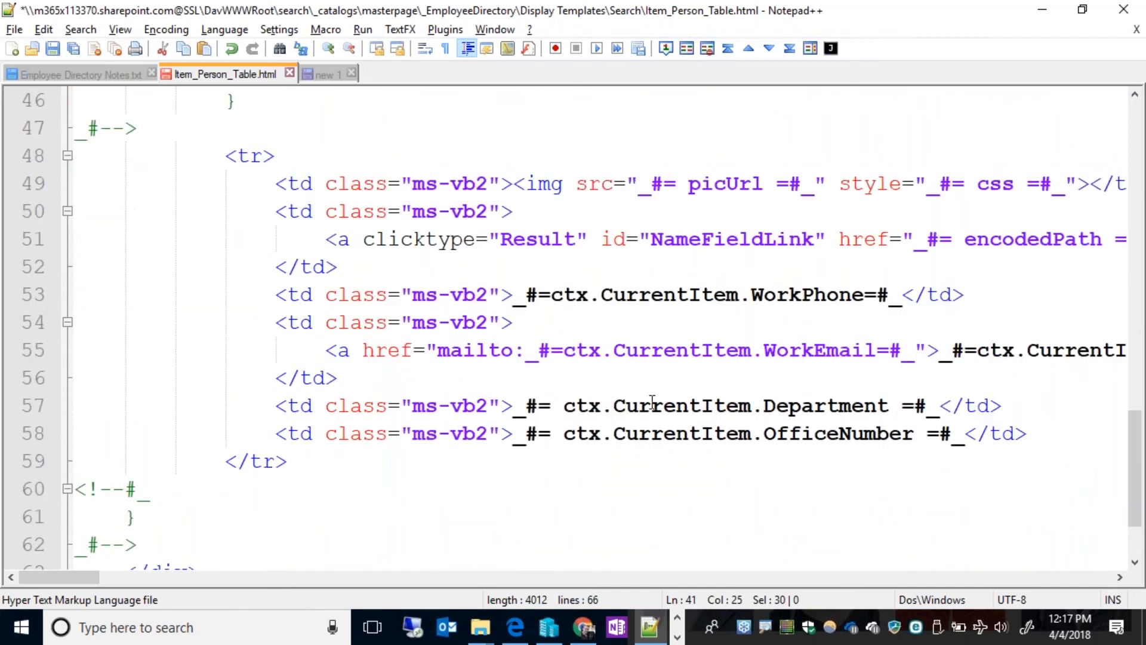
{"action": "left_click_drag", "start_coordinate": [1051, 435], "coordinate": [269, 431]}
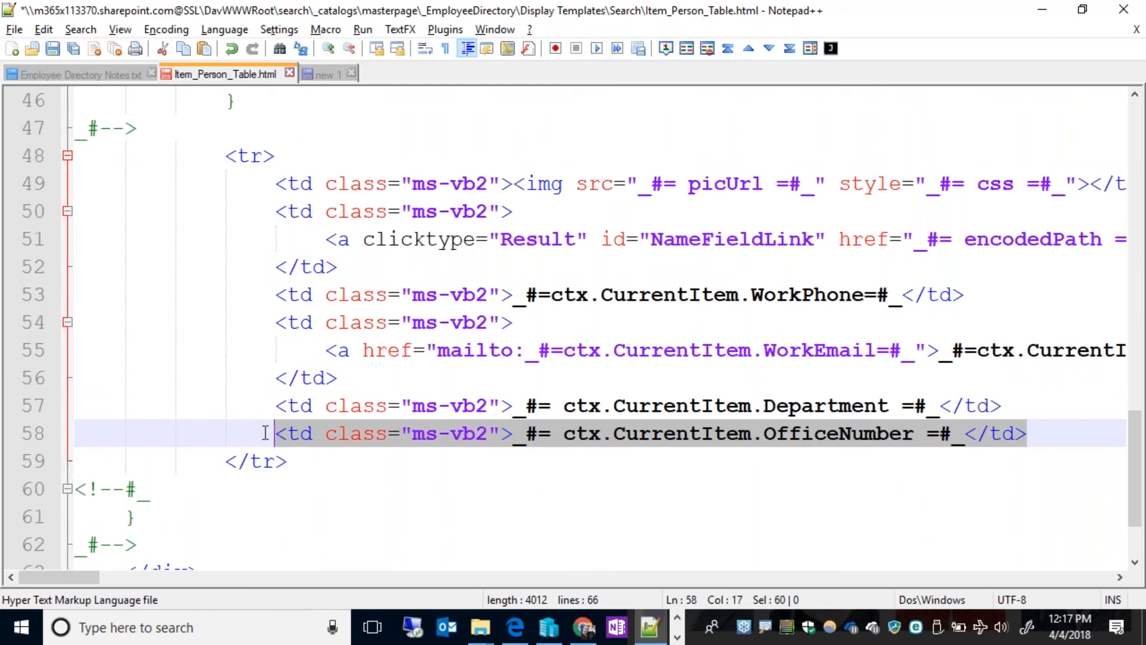
{"action": "key", "text": "ctrl+c"}
{"action": "key", "text": "End"}
{"action": "key", "text": "Return"}
{"action": "key", "text": "ctrl+v"}
Replace OfficeNumber with DogBreed in the duplicated table cell on line 59 and copy the new property name.
{"action": "key", "text": "Left"}
{"action": "key", "text": "Left"}
{"action": "key", "text": "Left"}
{"action": "key", "text": "Left"}
{"action": "key", "text": "Left"}
{"action": "key", "text": "Left"}
{"action": "key", "text": "Left"}
{"action": "key", "text": "Left"}
{"action": "key", "text": "Left"}
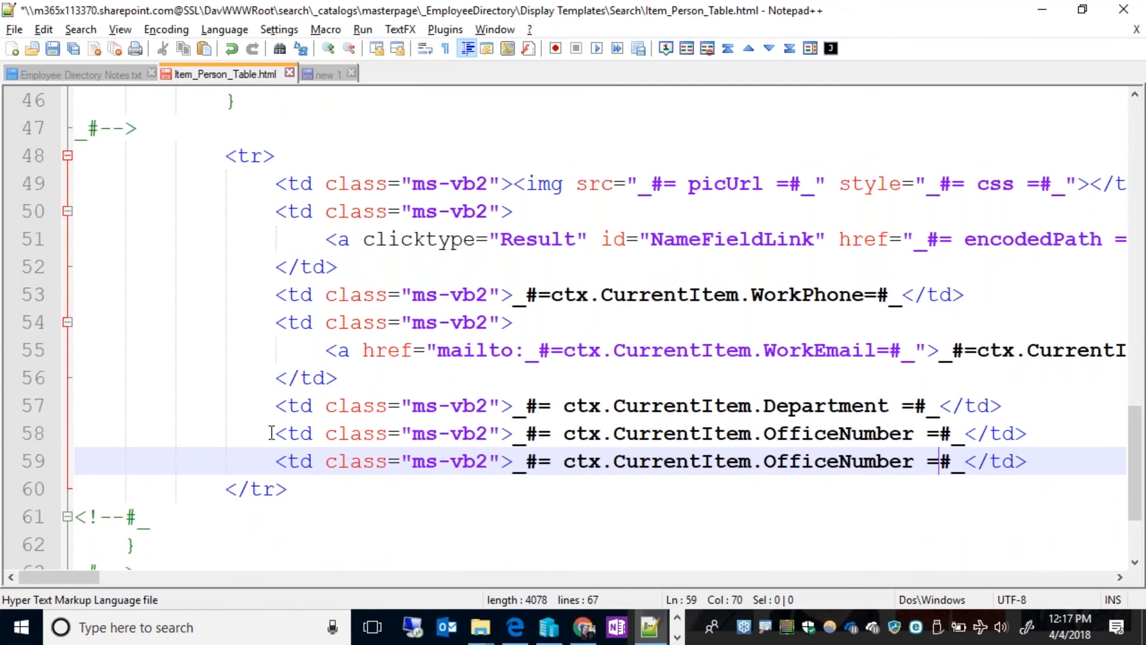
{"action": "key", "text": "ctrl+shift+Left"}
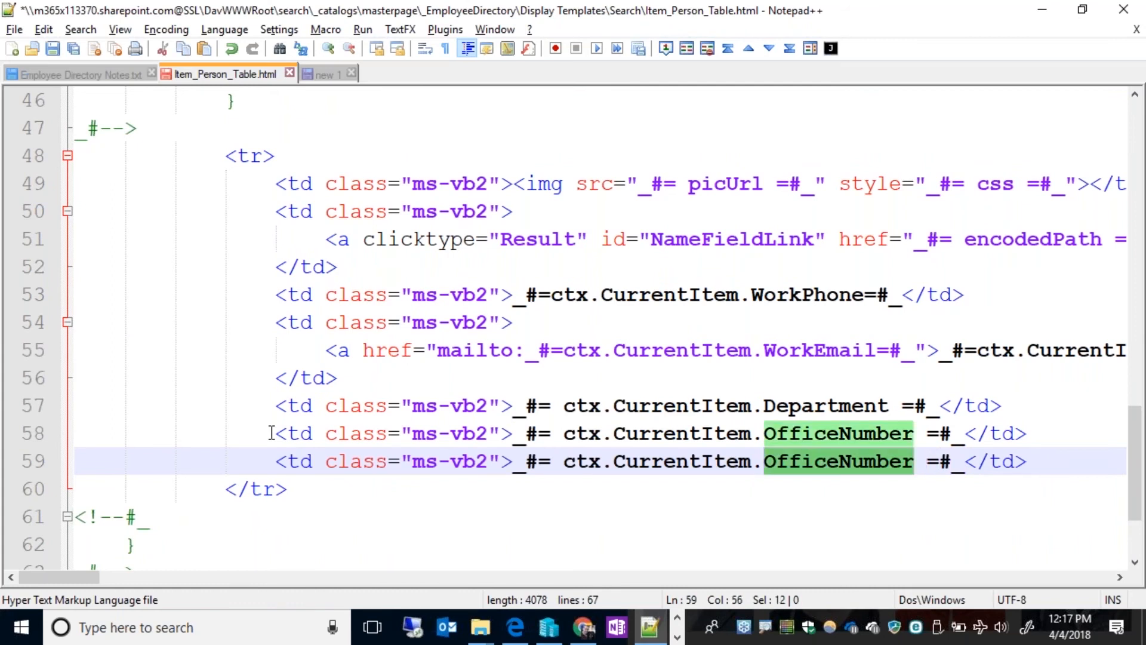
{"action": "type", "text": "DogBree"}
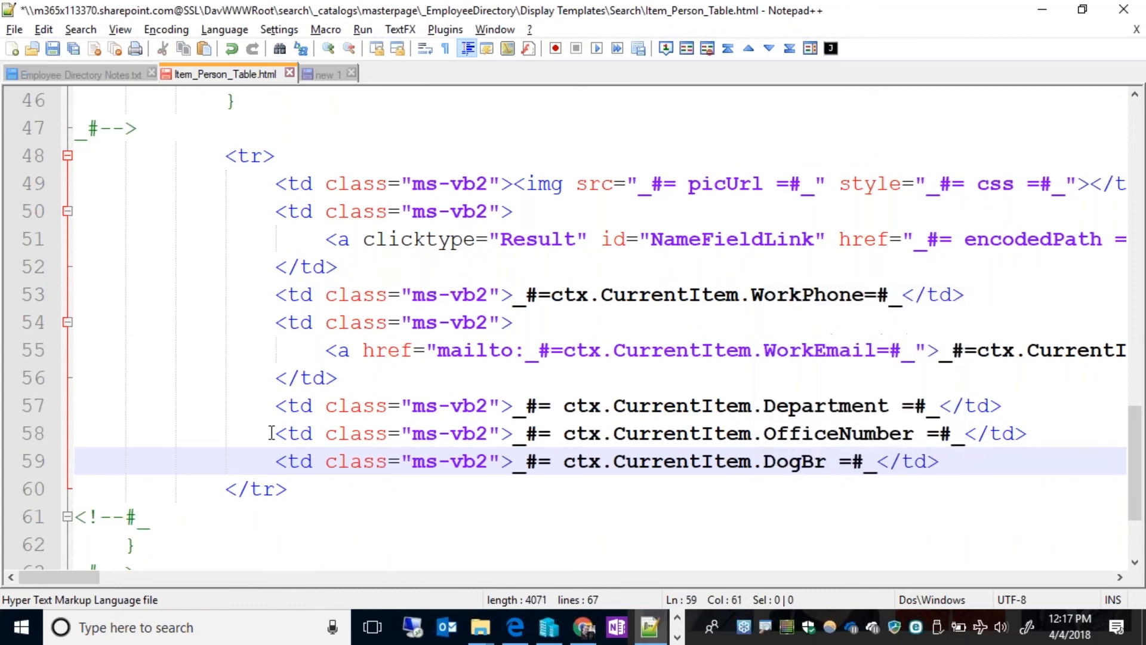
{"action": "type", "text": "d"}
{"action": "key", "text": "ctrl+shift+Left"}
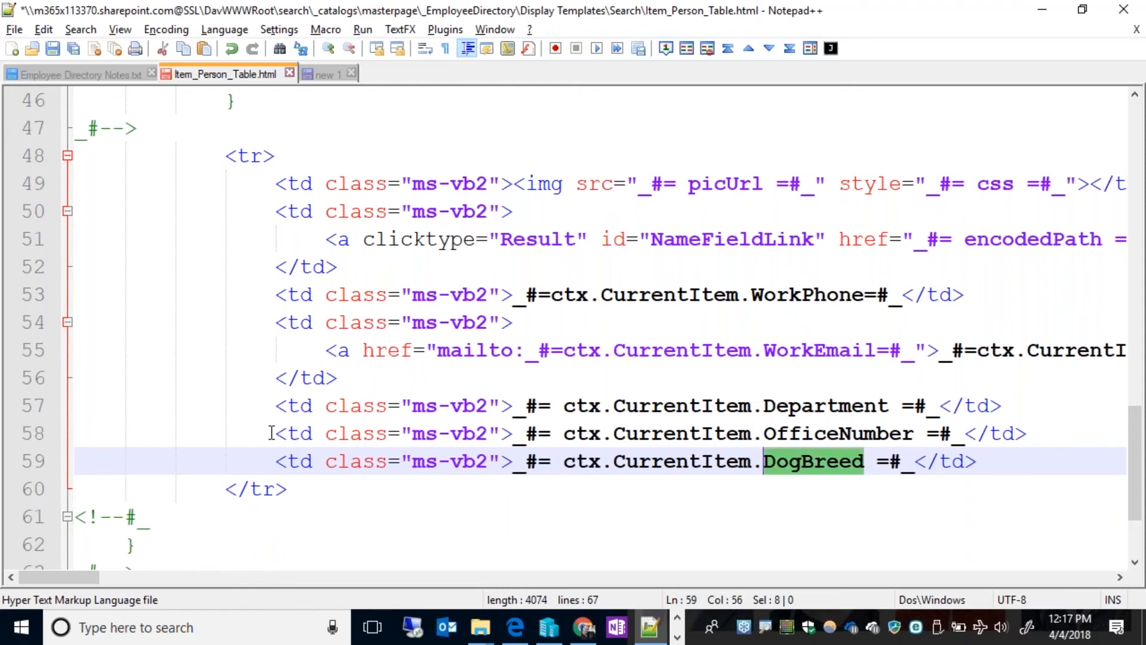
Append a comma and DogBreed to the end of the ManagedPropertyMapping value near the start of the template.
{"action": "key", "text": "ctrl+Home"}
{"action": "scroll", "coordinate": [225, 323], "scroll_direction": "down", "scroll_amount": 2}
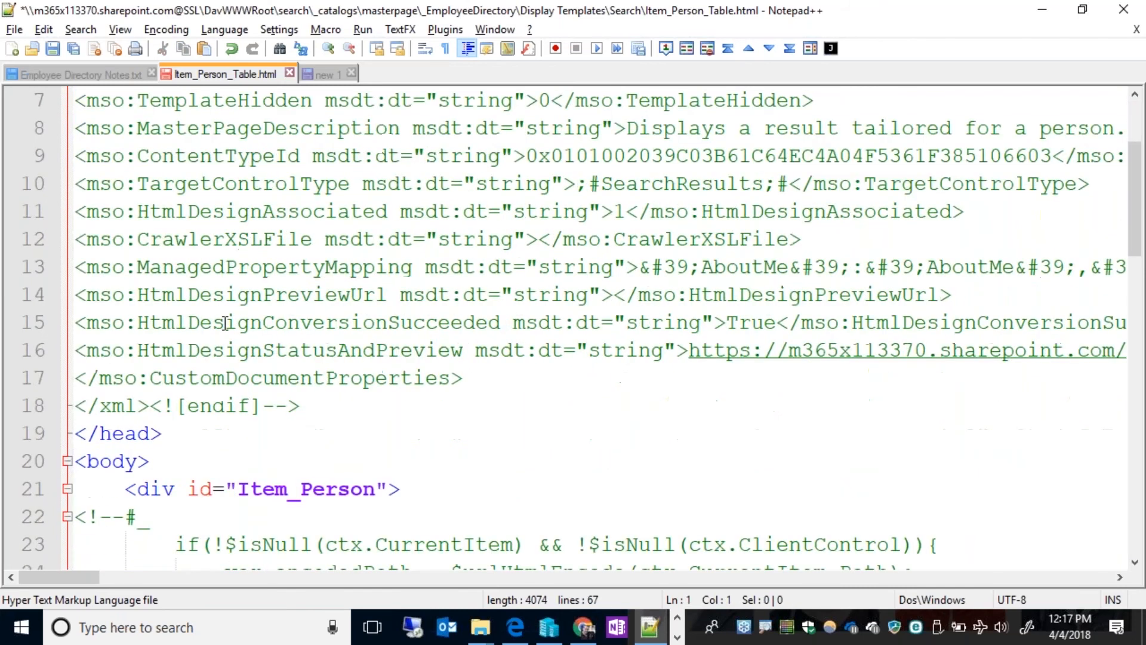
{"action": "double_click", "coordinate": [221, 268]}
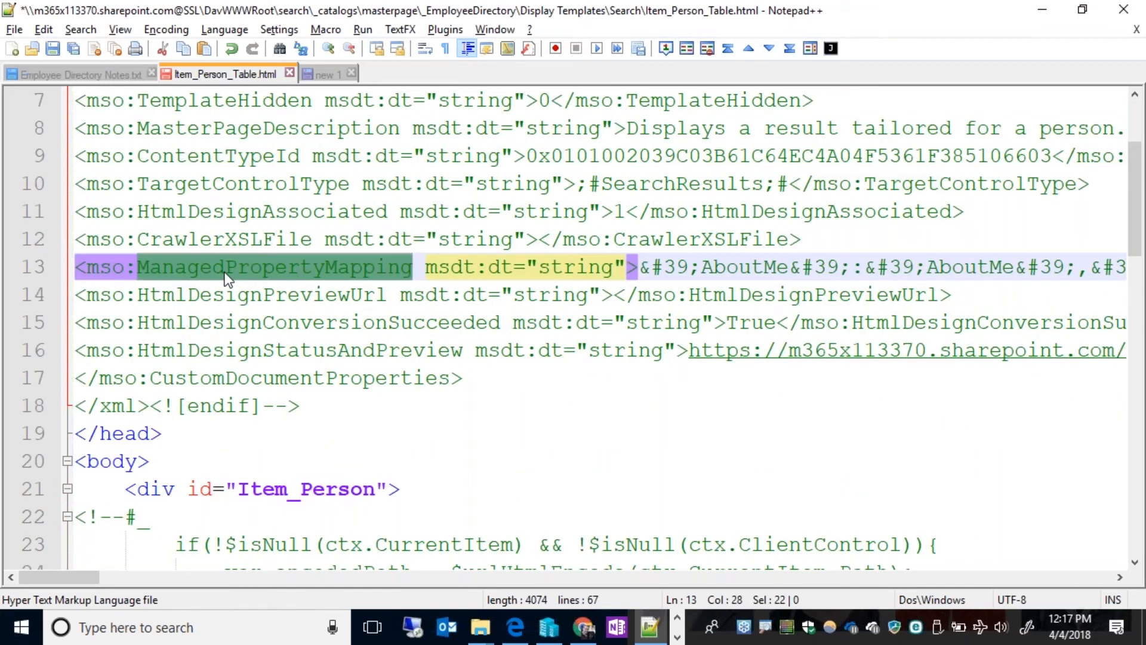
{"action": "key", "text": "End"}
{"action": "key", "text": "Left"}
{"action": "key", "text": "Left"}
{"action": "key", "text": "Left"}
{"action": "key", "text": "Left"}
{"action": "key", "text": "Left"}
{"action": "key", "text": "Left"}
{"action": "key", "text": "Left"}
{"action": "key", "text": "Left"}
{"action": "key", "text": "Left"}
{"action": "key", "text": "Left"}
{"action": "key", "text": "Left"}
{"action": "key", "text": "Left"}
{"action": "key", "text": "Left"}
{"action": "key", "text": "Left"}
{"action": "key", "text": "Left"}
{"action": "key", "text": "Left"}
{"action": "key", "text": "Left"}
{"action": "key", "text": "Left"}
{"action": "key", "text": "Left"}
{"action": "key", "text": "Left"}
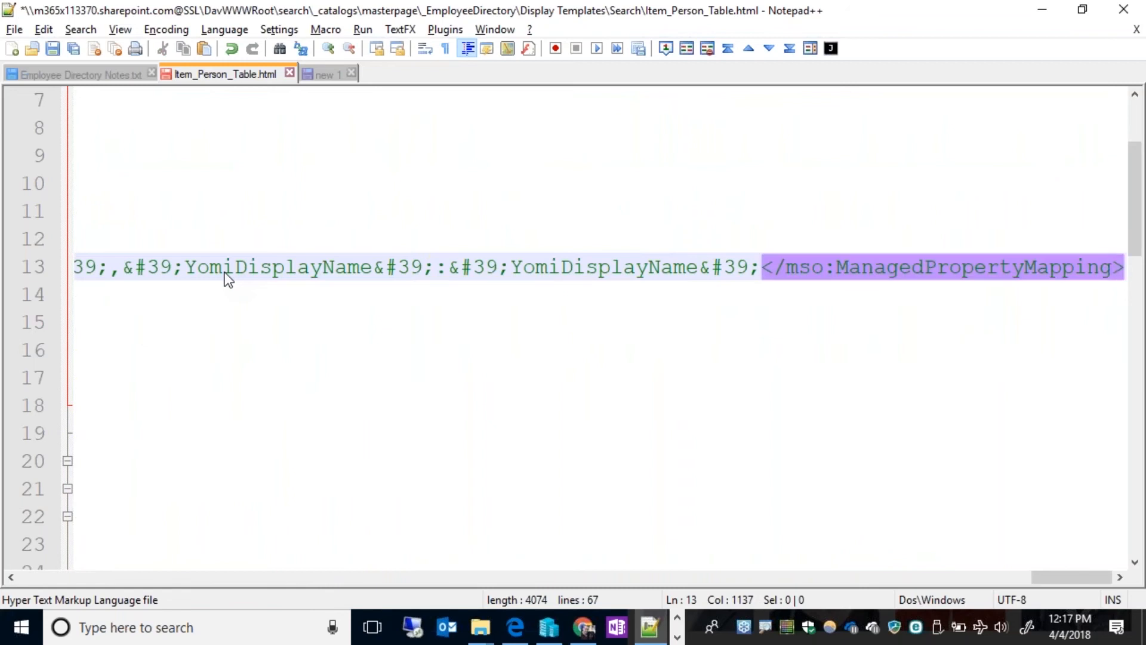
{"action": "key", "text": "Left"}
{"action": "key", "text": "Left"}
{"action": "key", "text": "Left"}
{"action": "key", "text": "Left"}
{"action": "key", "text": "Left"}
{"action": "key", "text": "Left"}
{"action": "key", "text": "Left"}
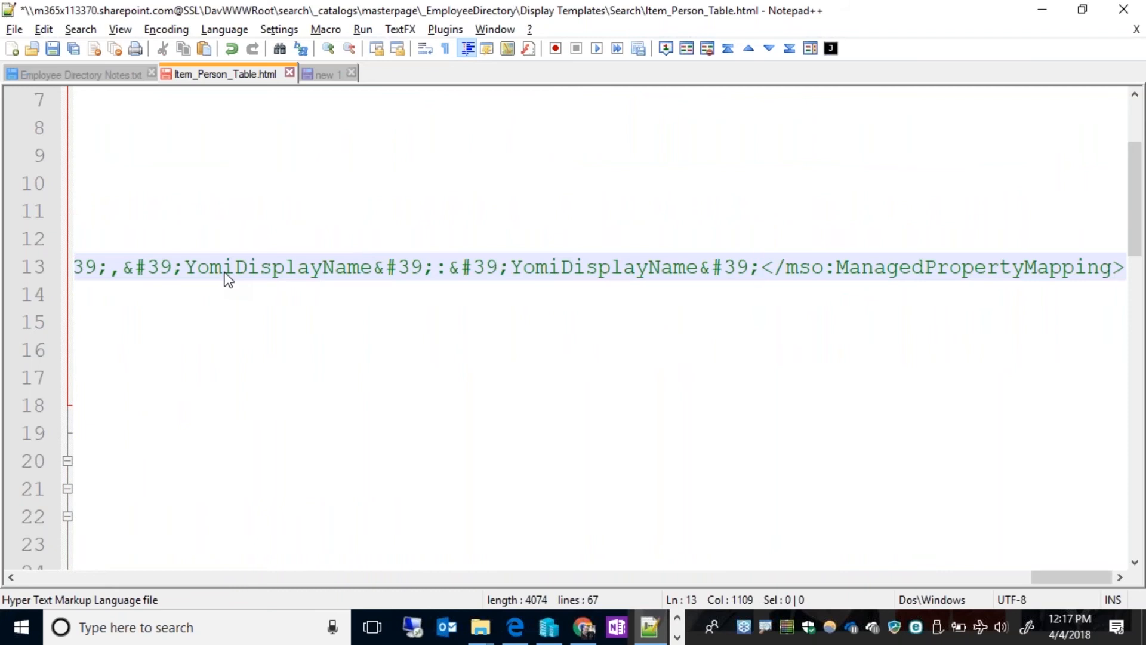
{"action": "type", "text": ","}
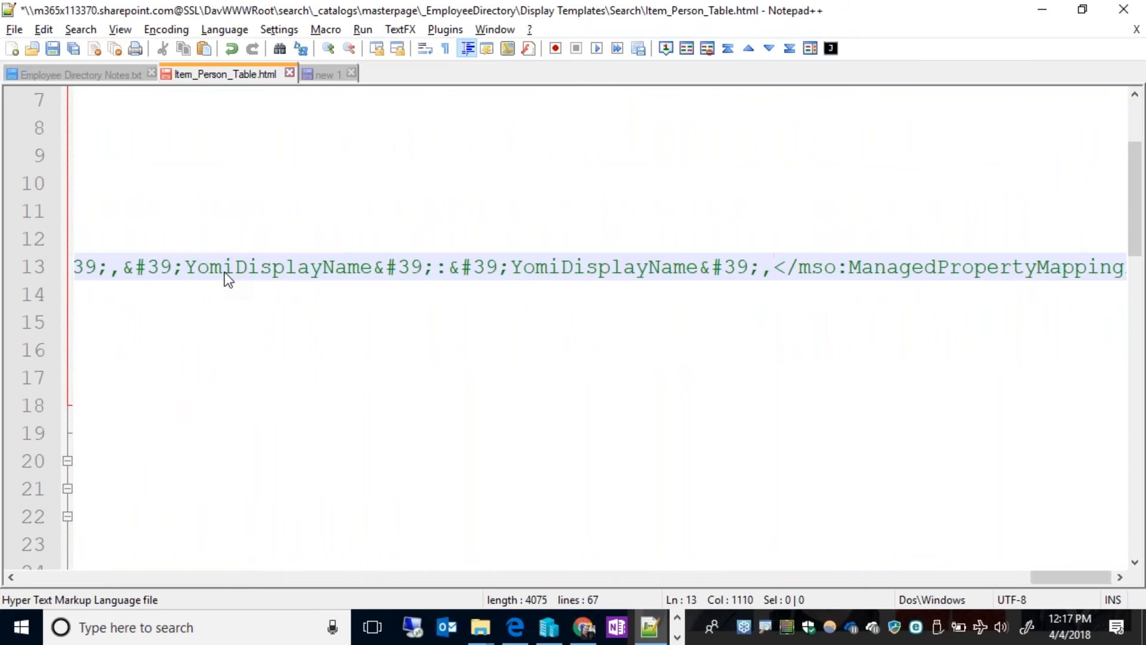
{"action": "type", "text": "\""}
{"action": "key", "text": "BackSpace"}
{"action": "key", "text": "Right"}
{"action": "key", "text": "ctrl+v"}
{"action": "key", "text": "Left"}
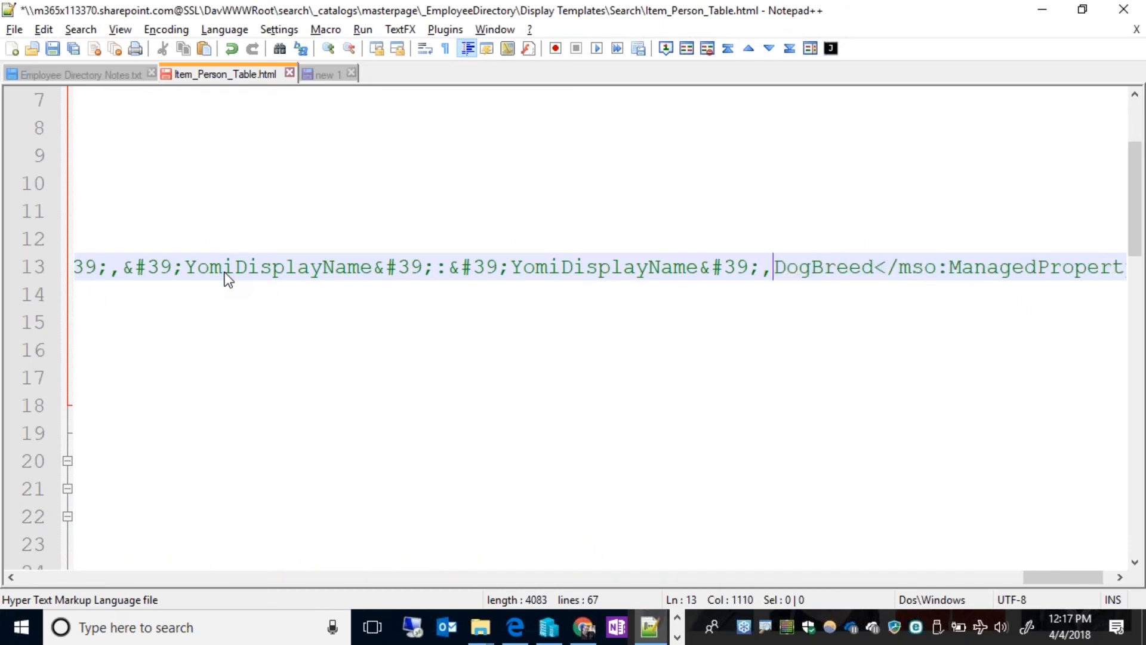
Duplicate the complete YomiDisplayName mapping pair after the added comma in ManagedPropertyMapping.
{"action": "key", "text": "ctrl+shift+Left"}
{"action": "key", "text": "ctrl+shift+Left"}
{"action": "key", "text": "ctrl+shift+Left"}
{"action": "key", "text": "ctrl+shift+Left"}
{"action": "key", "text": "ctrl+shift+Left"}
{"action": "key", "text": "ctrl+shift+Left"}
{"action": "key", "text": "ctrl+shift+Left"}
{"action": "key", "text": "ctrl+shift+Left"}
{"action": "key", "text": "ctrl+shift+Left"}
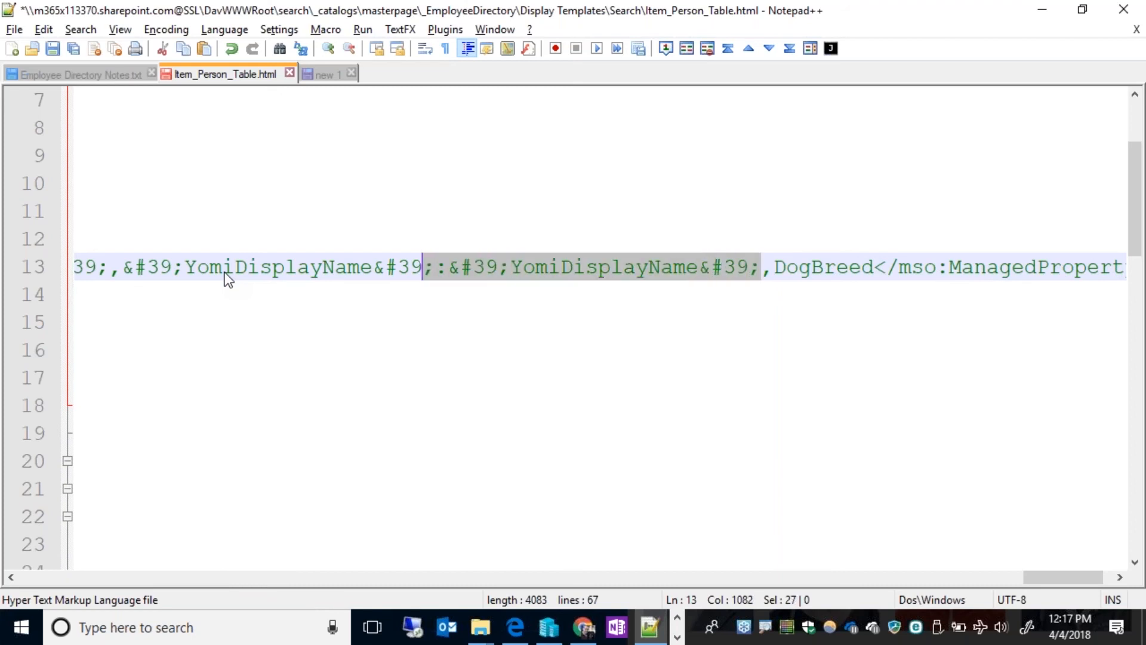
{"action": "key", "text": "ctrl+shift+Left"}
{"action": "key", "text": "ctrl+shift+Left"}
{"action": "key", "text": "ctrl+shift+Left"}
{"action": "key", "text": "ctrl+shift+Left"}
{"action": "key", "text": "shift+Right"}
{"action": "key", "text": "shift+Right"}
{"action": "key", "text": "Right"}
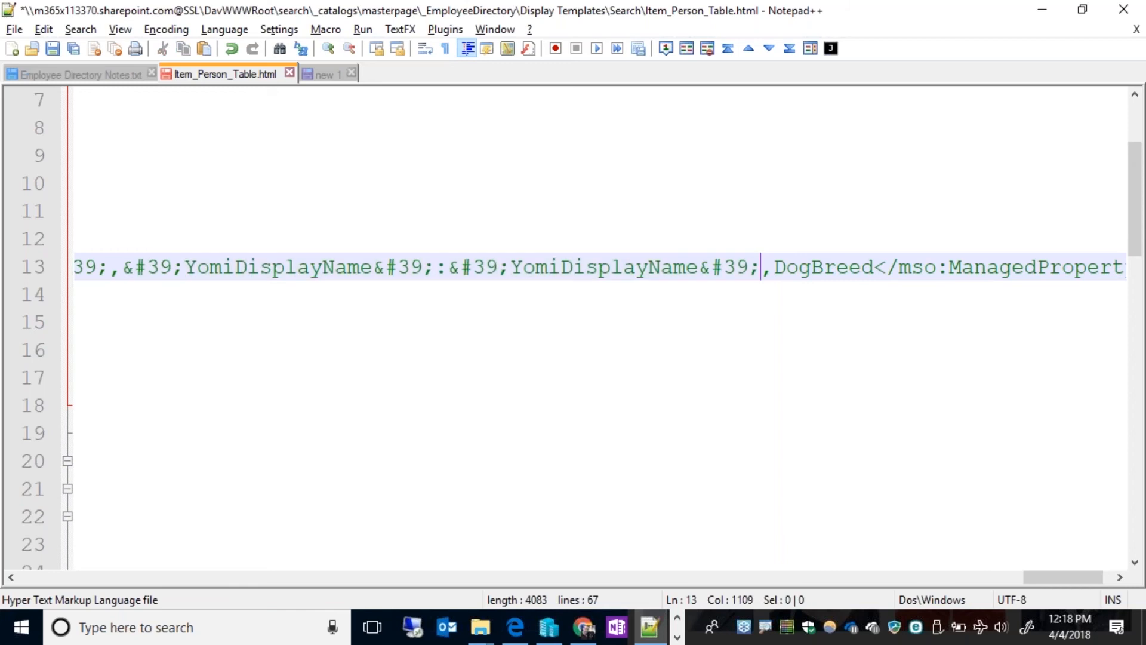
{"action": "key", "text": "Right"}
{"action": "key", "text": "ctrl+v"}
Cut the loose DogBreed text that follows the duplicated mapping pair.
{"action": "key", "text": "shift+Right"}
{"action": "key", "text": "shift+Right"}
{"action": "key", "text": "shift+Right"}
{"action": "key", "text": "shift+Right"}
{"action": "key", "text": "shift+Right"}
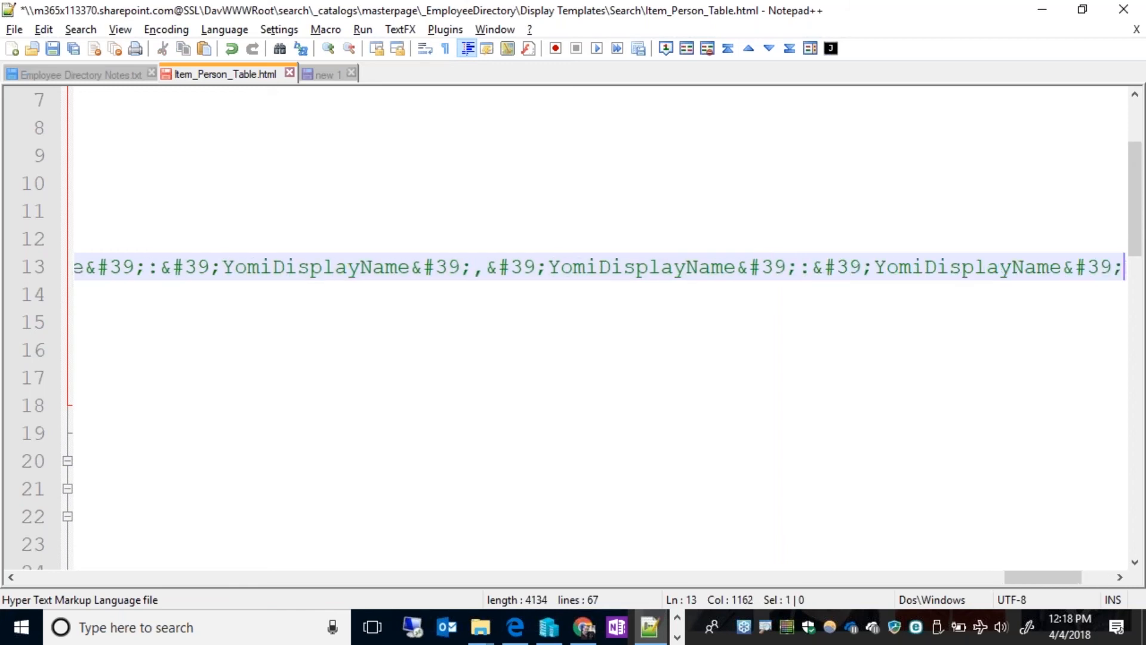
{"action": "key", "text": "shift+Right"}
{"action": "key", "text": "shift+Right"}
{"action": "key", "text": "shift+Right"}
{"action": "key", "text": "Delete"}
Replace both YomiDisplayName names in the duplicated mapping pair with DogBreed.
{"action": "key", "text": "Left"}
{"action": "key", "text": "Left"}
{"action": "key", "text": "Left"}
{"action": "key", "text": "Left"}
{"action": "key", "text": "Left"}
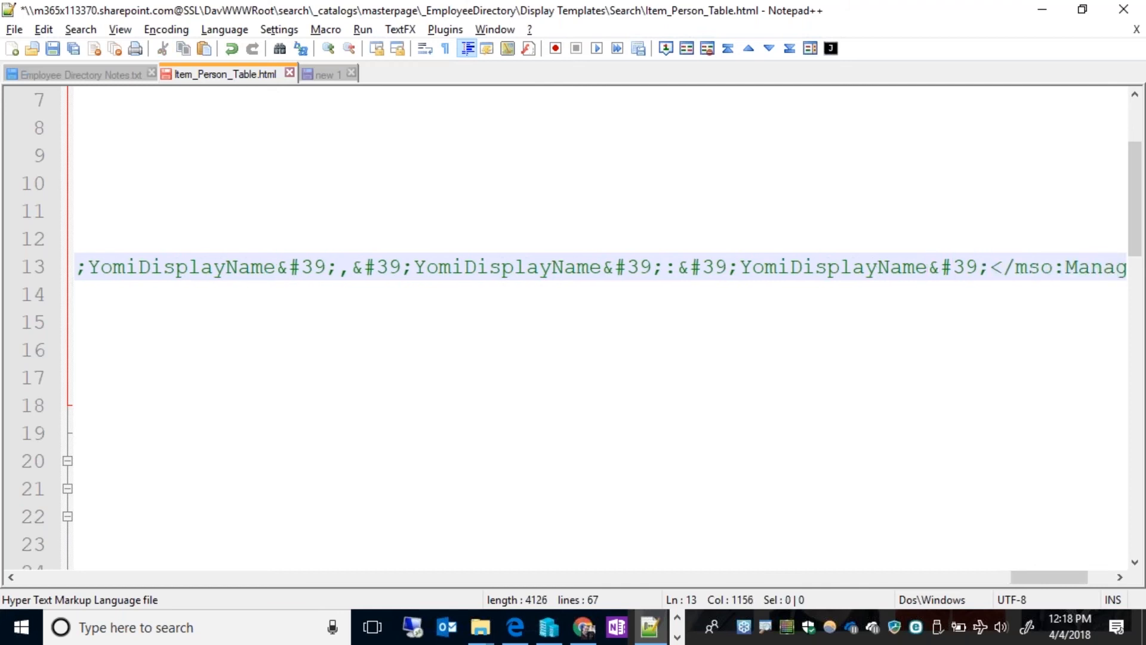
{"action": "key", "text": "ctrl+shift+Left"}
{"action": "key", "text": "ctrl+v"}
{"action": "key", "text": "Left"}
{"action": "key", "text": "Left"}
{"action": "key", "text": "Left"}
{"action": "key", "text": "Left"}
{"action": "key", "text": "Left"}
{"action": "key", "text": "Left"}
{"action": "key", "text": "Left"}
{"action": "key", "text": "Left"}
{"action": "key", "text": "Left"}
{"action": "key", "text": "Left"}
{"action": "key", "text": "Left"}
{"action": "key", "text": "Left"}
{"action": "key", "text": "Left"}
{"action": "key", "text": "Left"}
{"action": "key", "text": "Left"}
{"action": "key", "text": "Left"}
{"action": "key", "text": "Left"}
{"action": "key", "text": "Left"}
{"action": "key", "text": "Left"}
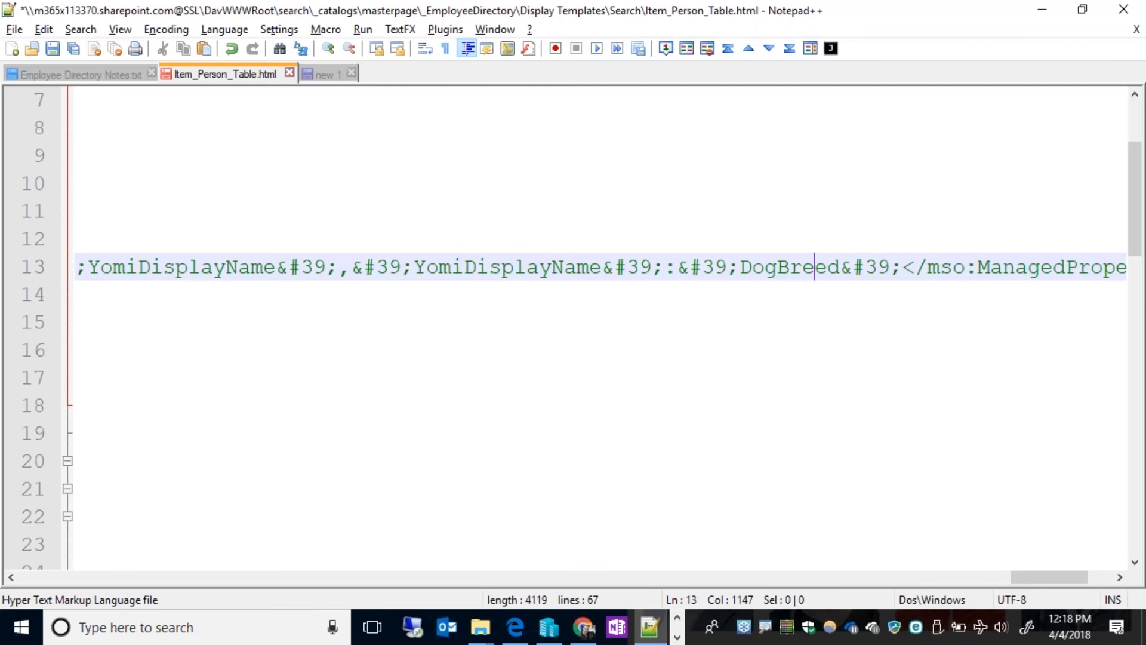
{"action": "key", "text": "ctrl+shift+Left"}
{"action": "key", "text": "ctrl+v"}
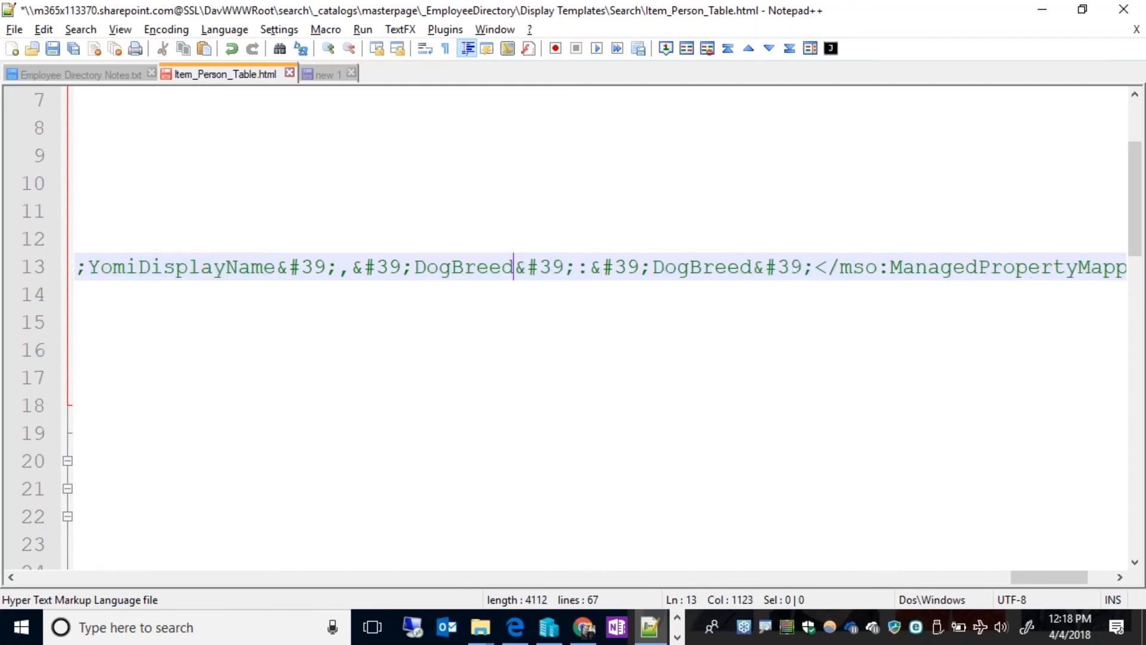
Save and close Item_Person_Table.html, and minimize Notepad++ to return to Chrome.
{"action": "key", "text": "Home"}
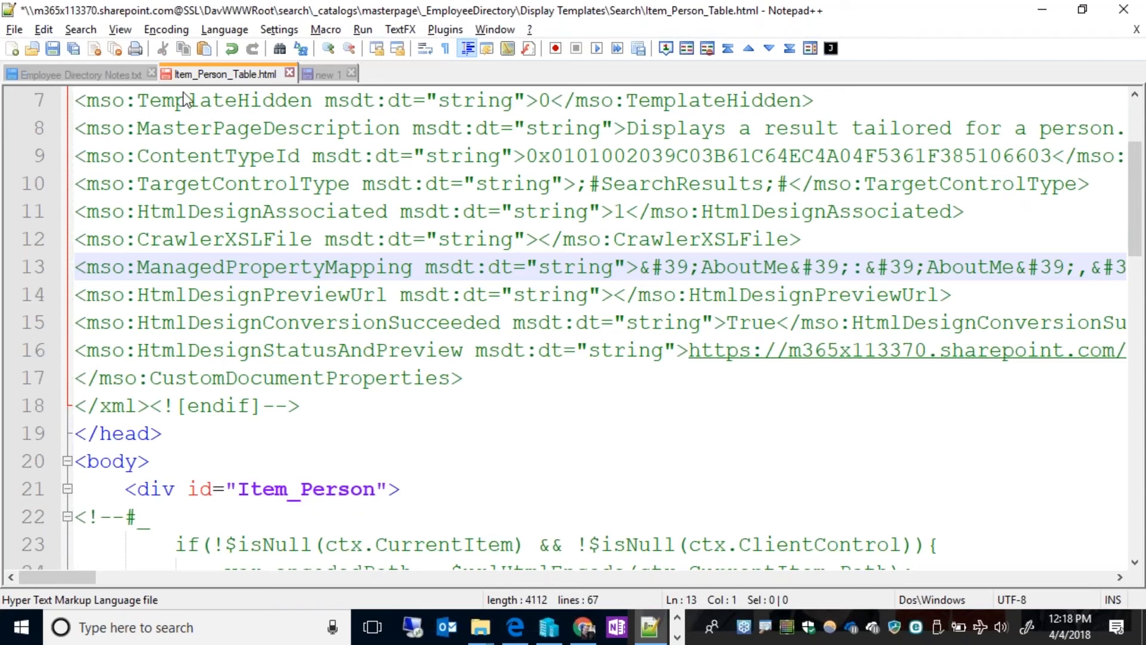
{"action": "key", "text": "ctrl+s"}
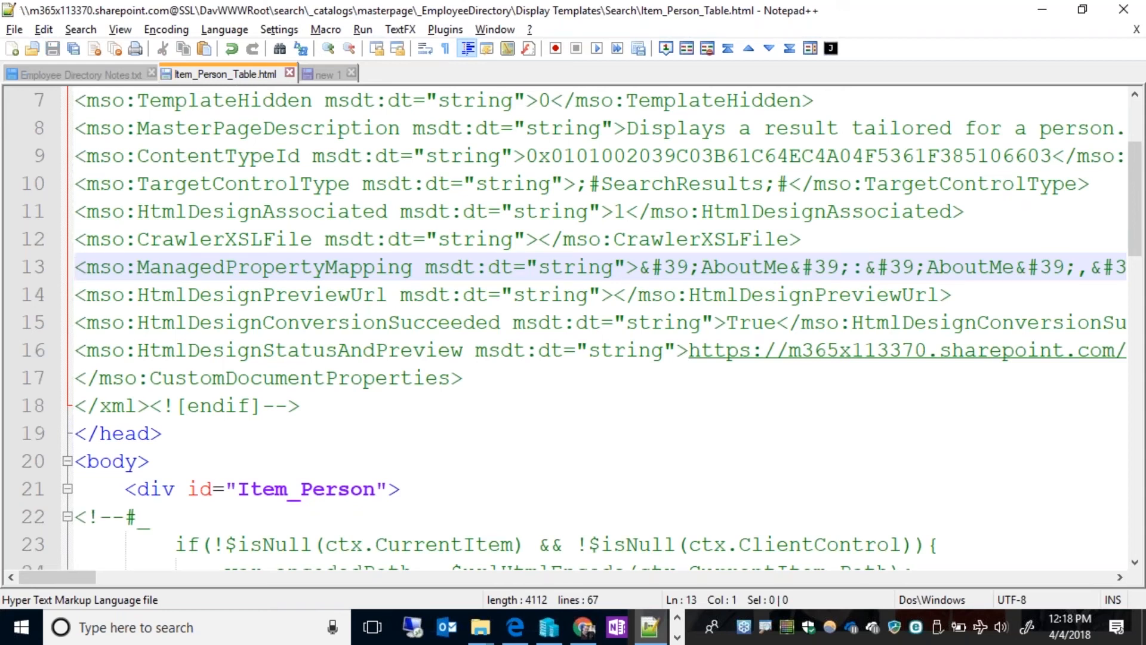
{"action": "left_click", "coordinate": [289, 73]}
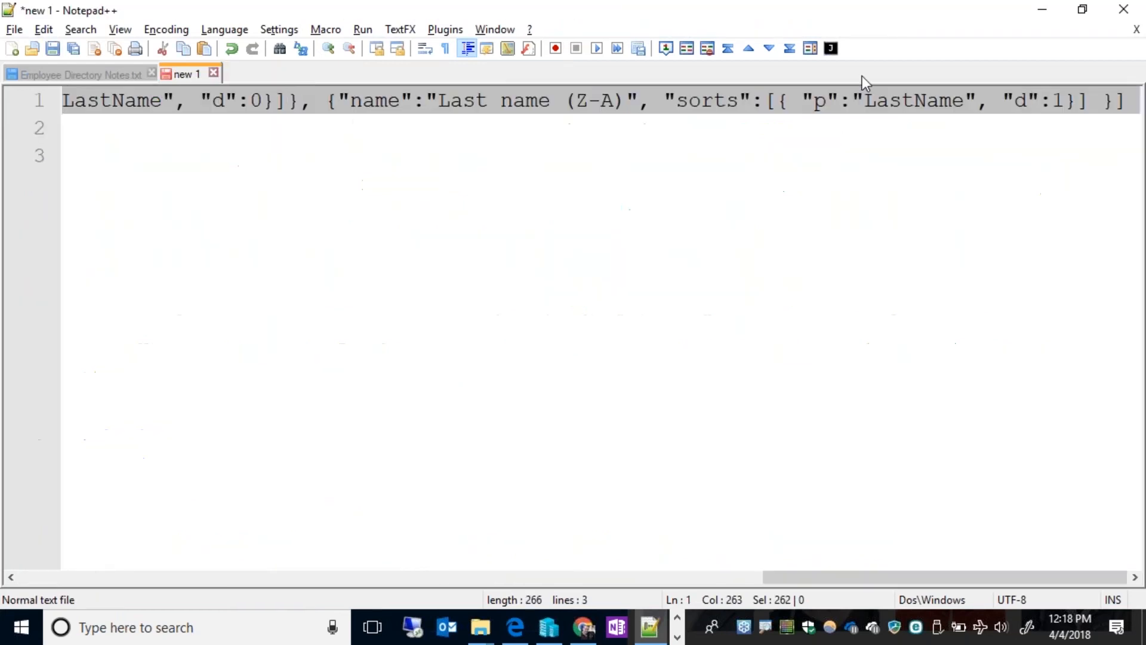
{"action": "left_click", "coordinate": [1041, 11]}
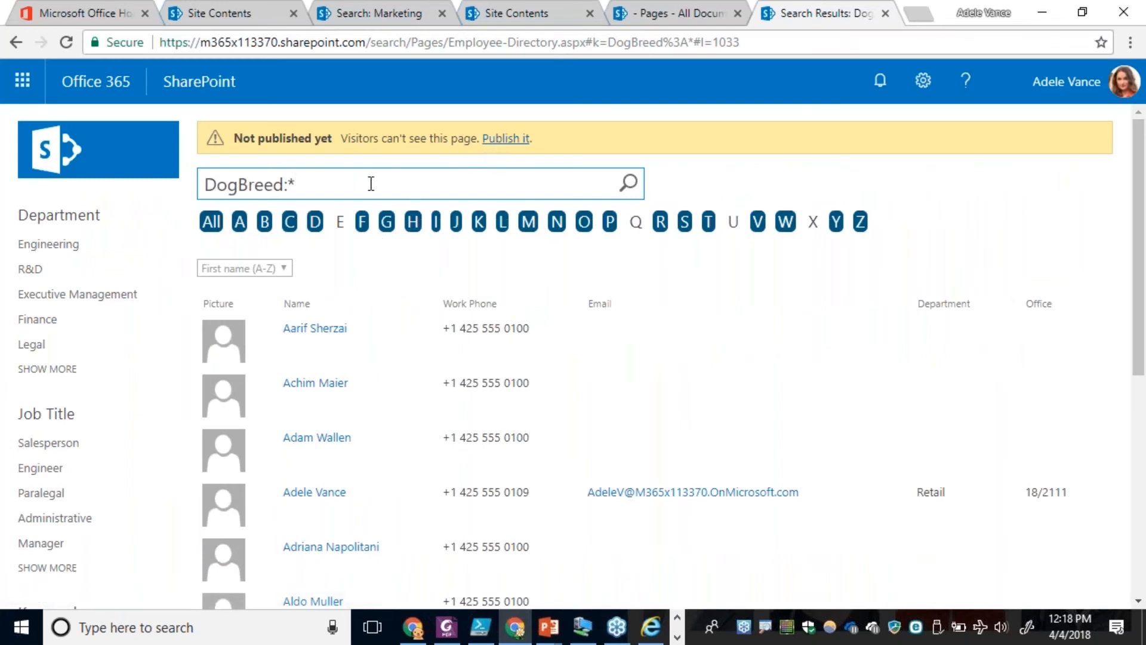
Rerun the DogBreed:* search on the Employee Directory page to check the Dog Breed column, and reload the page without a query.
{"action": "key", "text": "Return"}
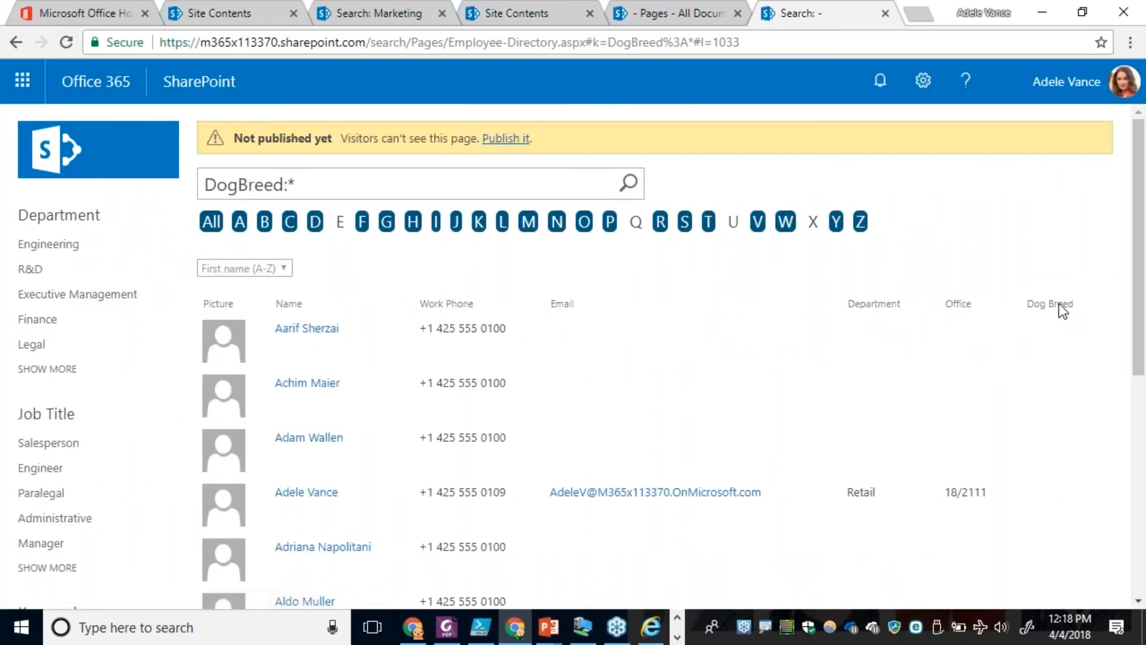
{"action": "scroll", "coordinate": [1041, 528], "scroll_direction": "down", "scroll_amount": 1}
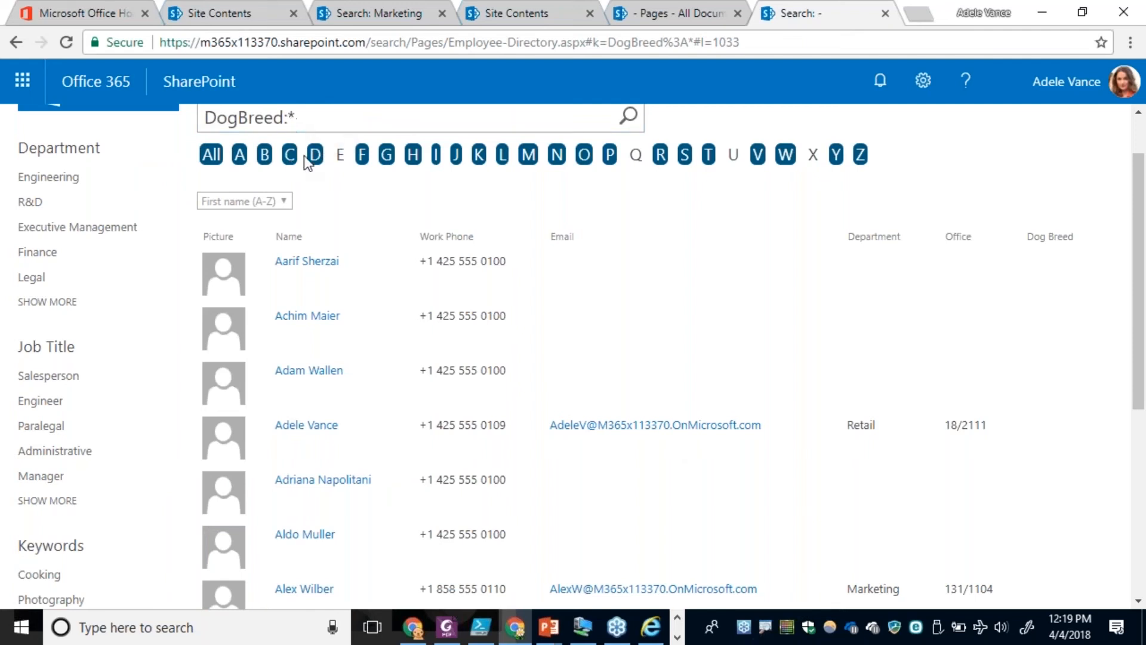
{"action": "scroll", "coordinate": [357, 248], "scroll_direction": "up", "scroll_amount": 2}
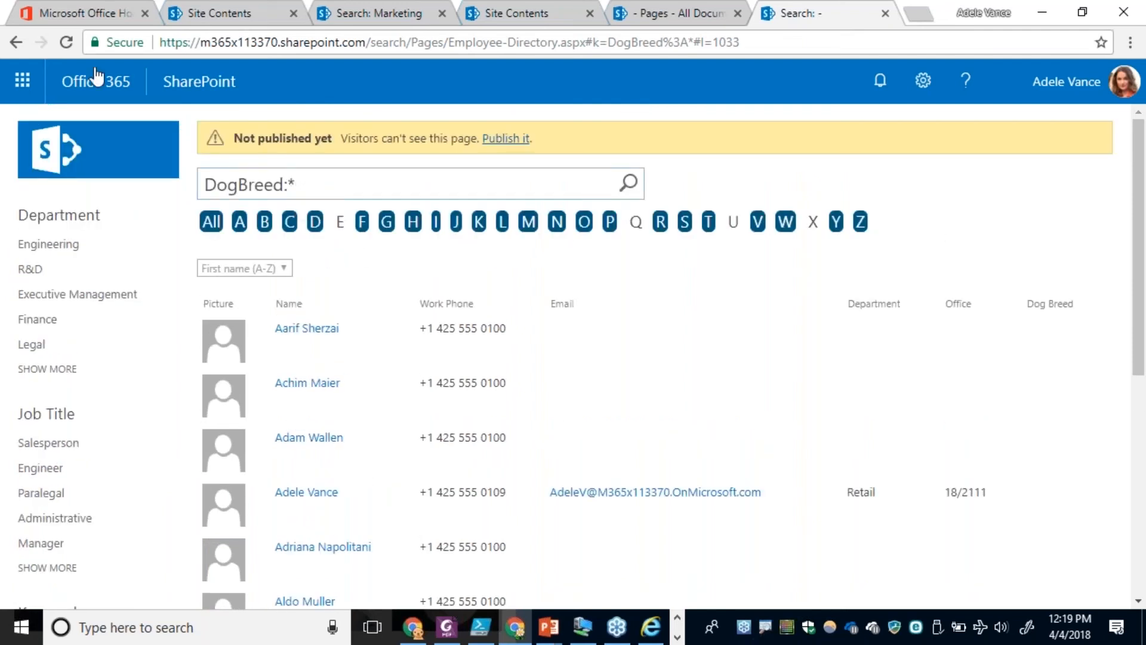
{"action": "key", "text": "F5"}
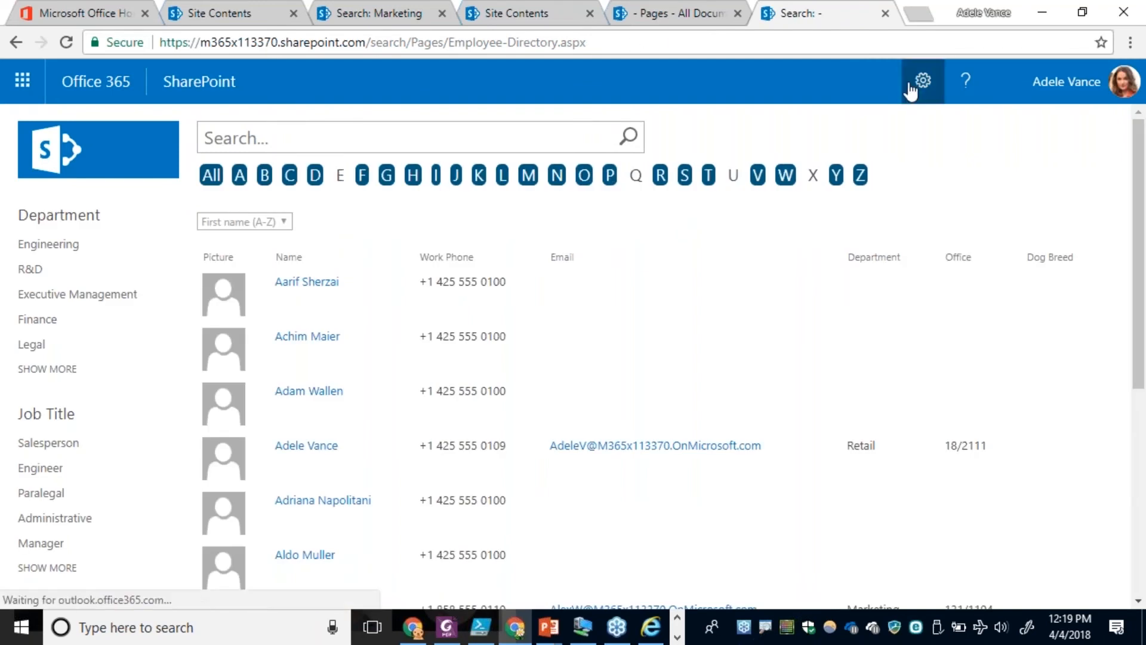
Go to the search center home page, search for an employee's first name, and view the People results.
{"action": "left_click", "coordinate": [57, 147]}
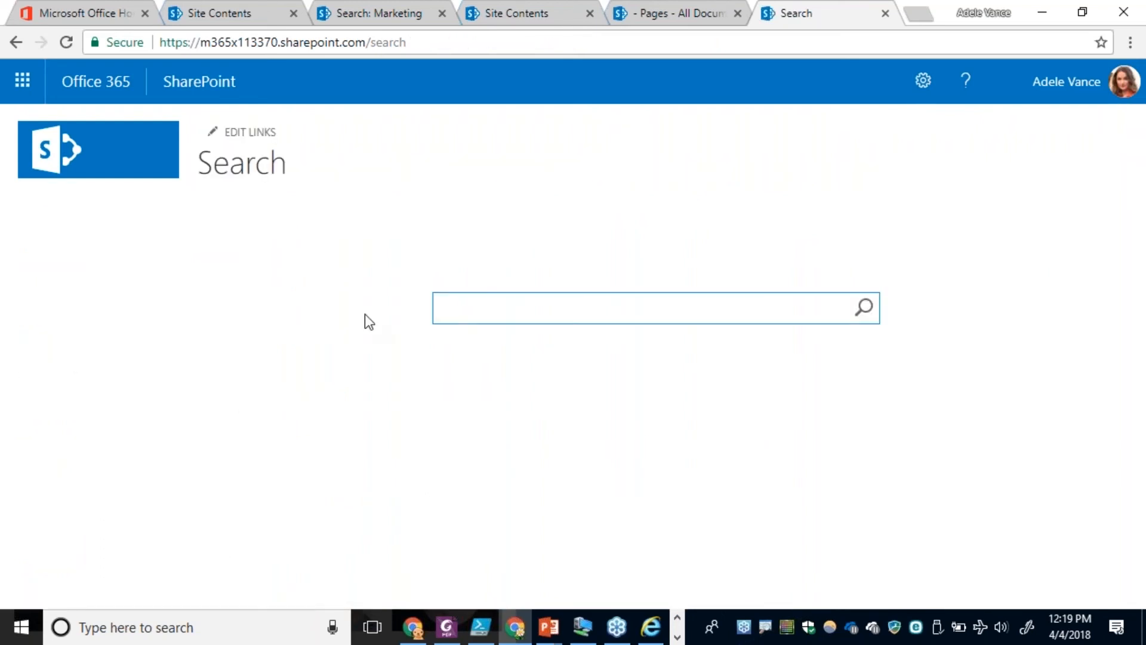
{"action": "type", "text": "Adele"}
{"action": "key", "text": "Return"}
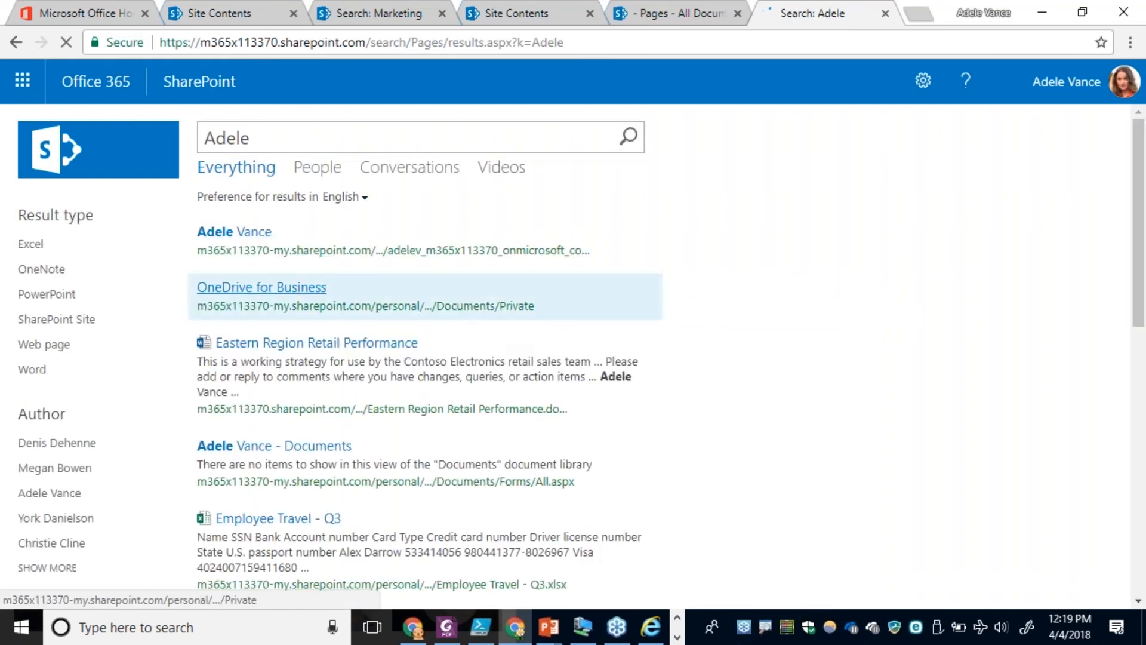
{"action": "mouse_move", "coordinate": [263, 230]}
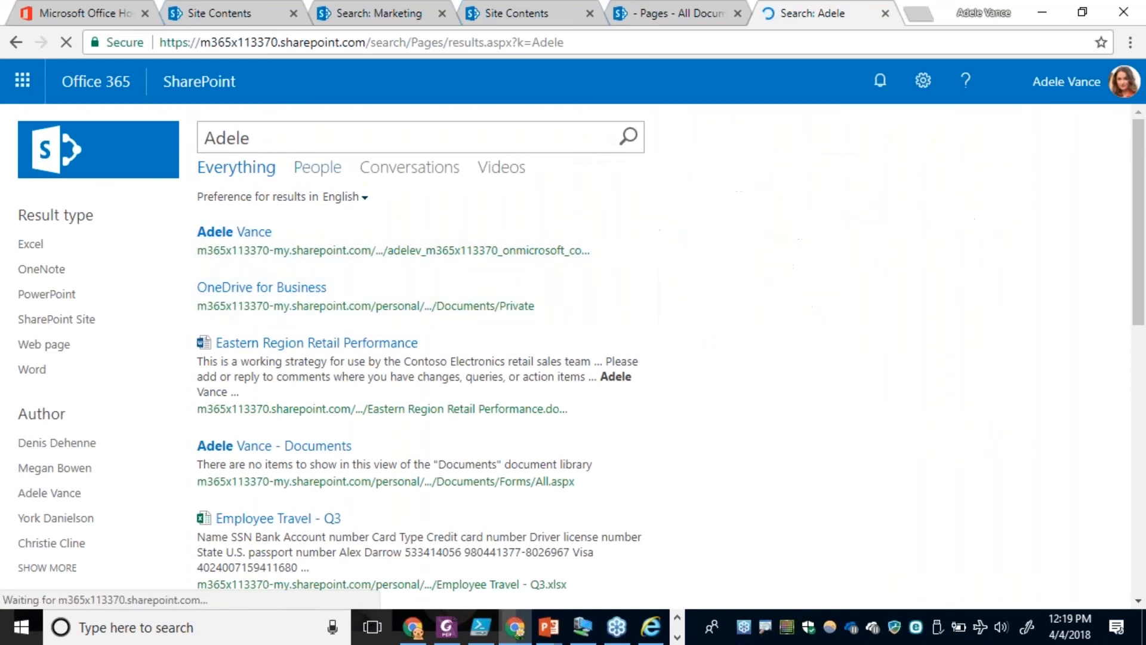
{"action": "mouse_move", "coordinate": [323, 267]}
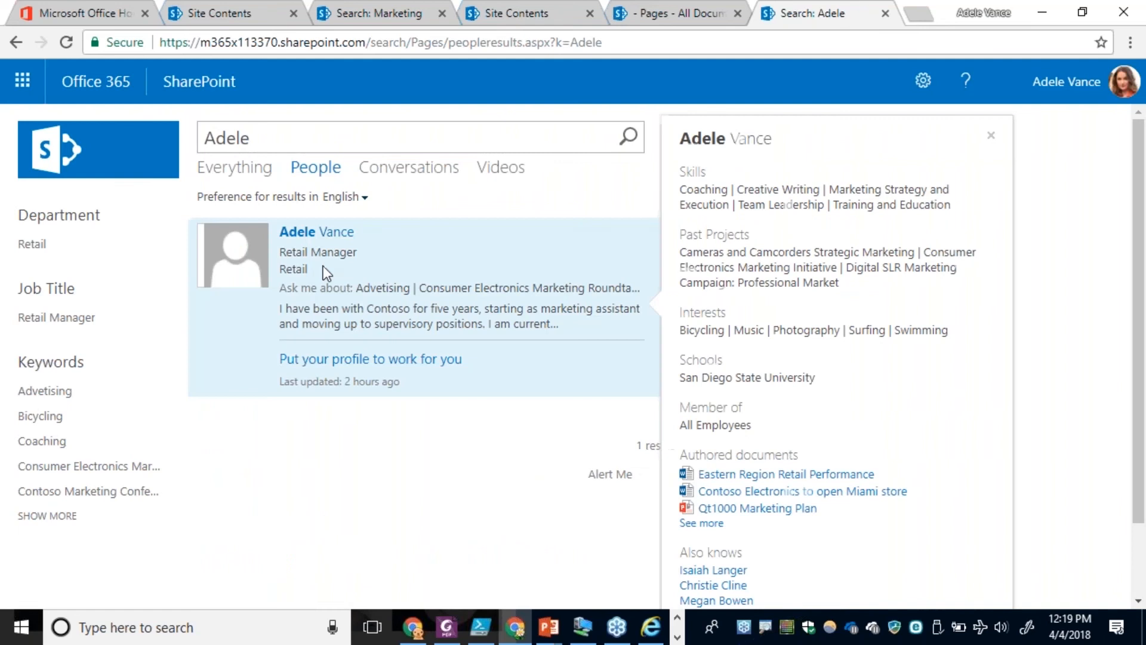
Return to the Everything results and search for the employee's last name.
{"action": "left_click", "coordinate": [257, 167]}
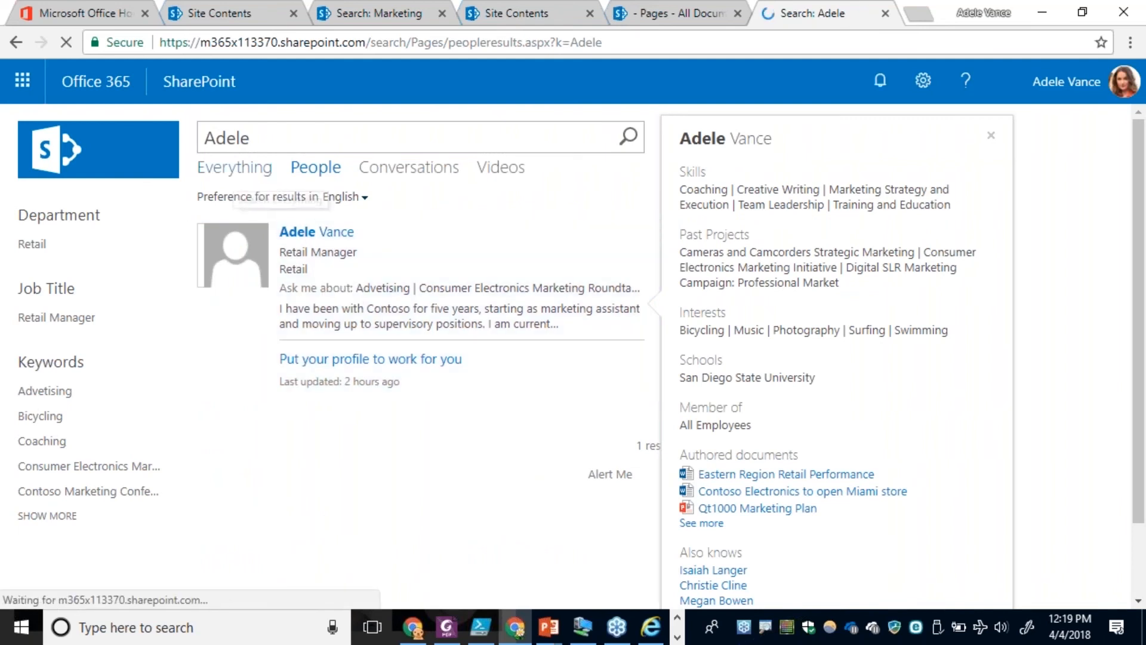
{"action": "left_click_drag", "start_coordinate": [261, 140], "coordinate": [186, 134]}
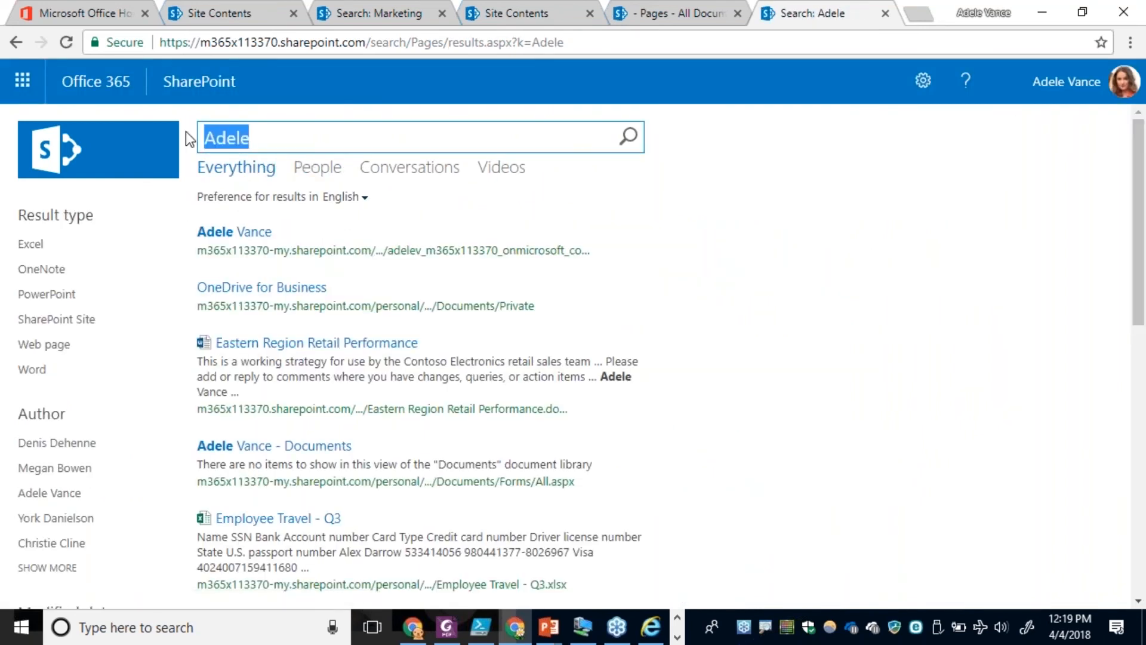
{"action": "type", "text": "Vance"}
{"action": "key", "text": "Return"}
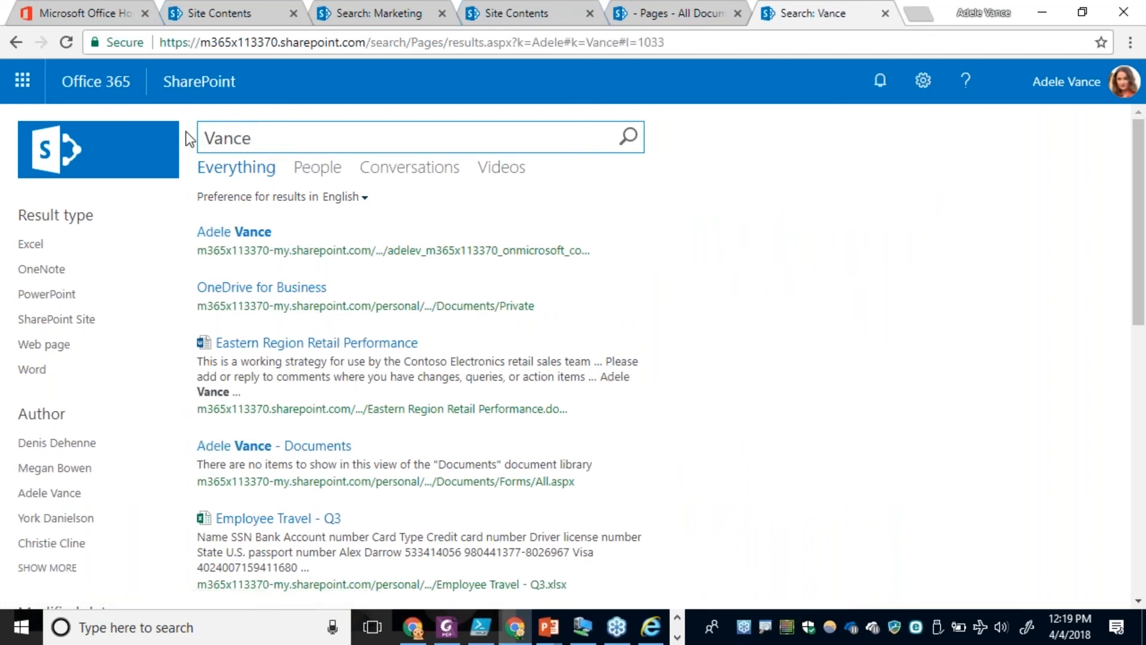
Extend the query to the employee's full name and view the people result block.
{"action": "key", "text": "Home"}
{"action": "type", "text": "Adele"}
{"action": "key", "text": "Return"}
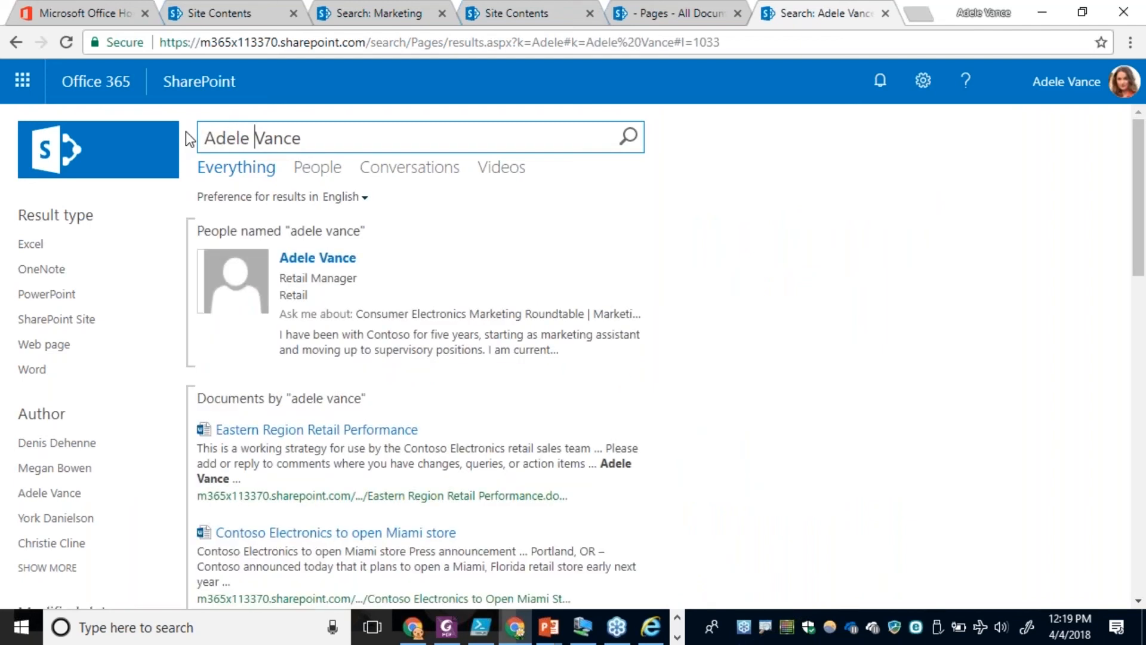
{"action": "mouse_move", "coordinate": [382, 298]}
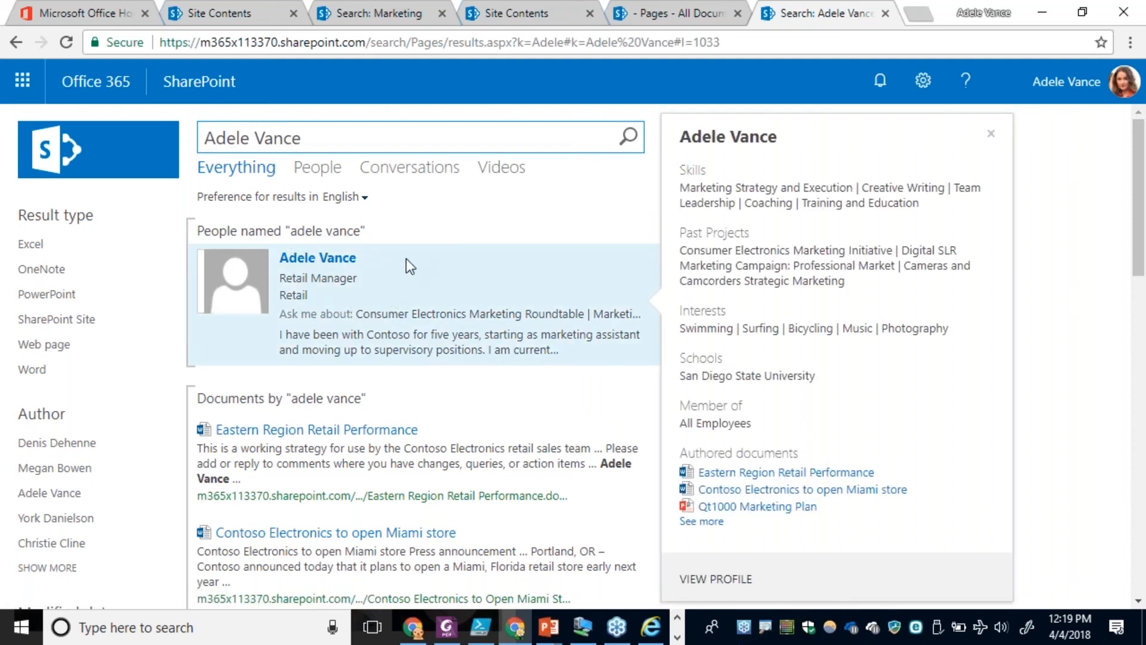
Open the search center's Site Settings page.
{"action": "left_click", "coordinate": [923, 83]}
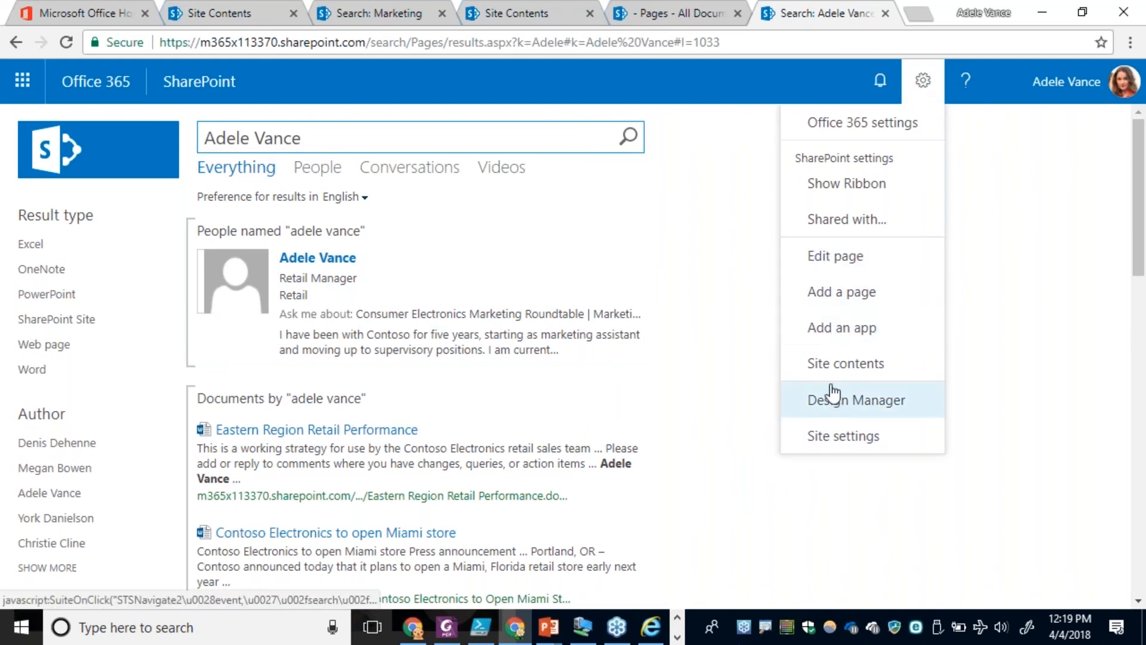
{"action": "left_click", "coordinate": [841, 436]}
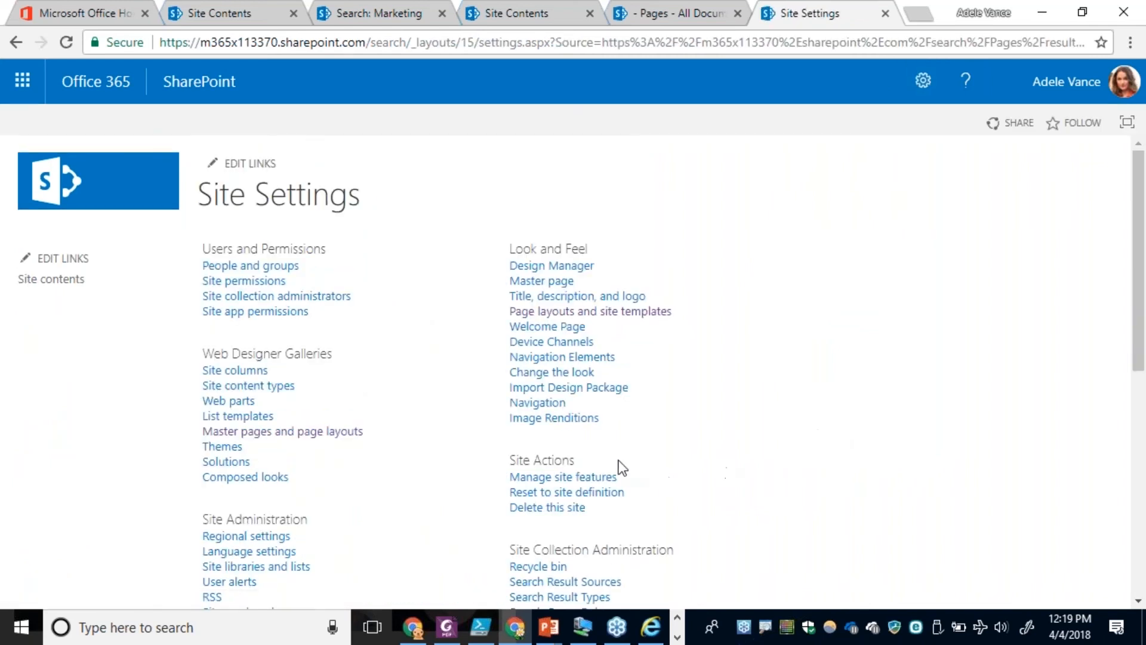
Open the site collection's Search Query Rules and show the rules for the Local SharePoint Results (System) source.
{"action": "scroll", "coordinate": [614, 493], "scroll_direction": "down", "scroll_amount": 10}
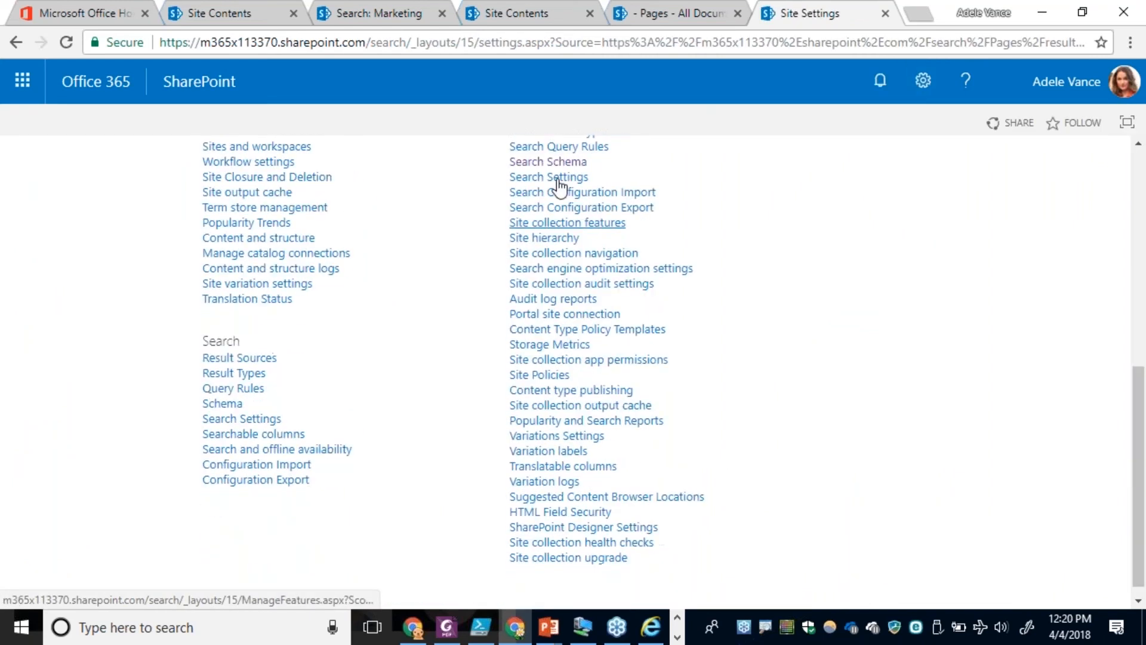
{"action": "left_click", "coordinate": [546, 161]}
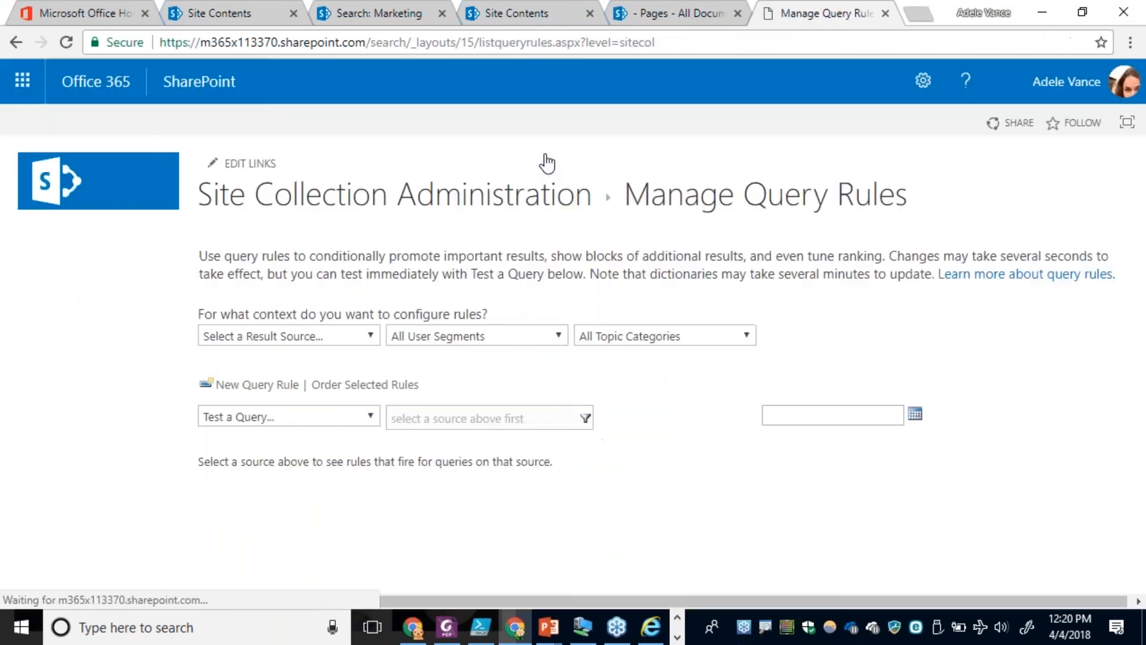
{"action": "left_click", "coordinate": [352, 335]}
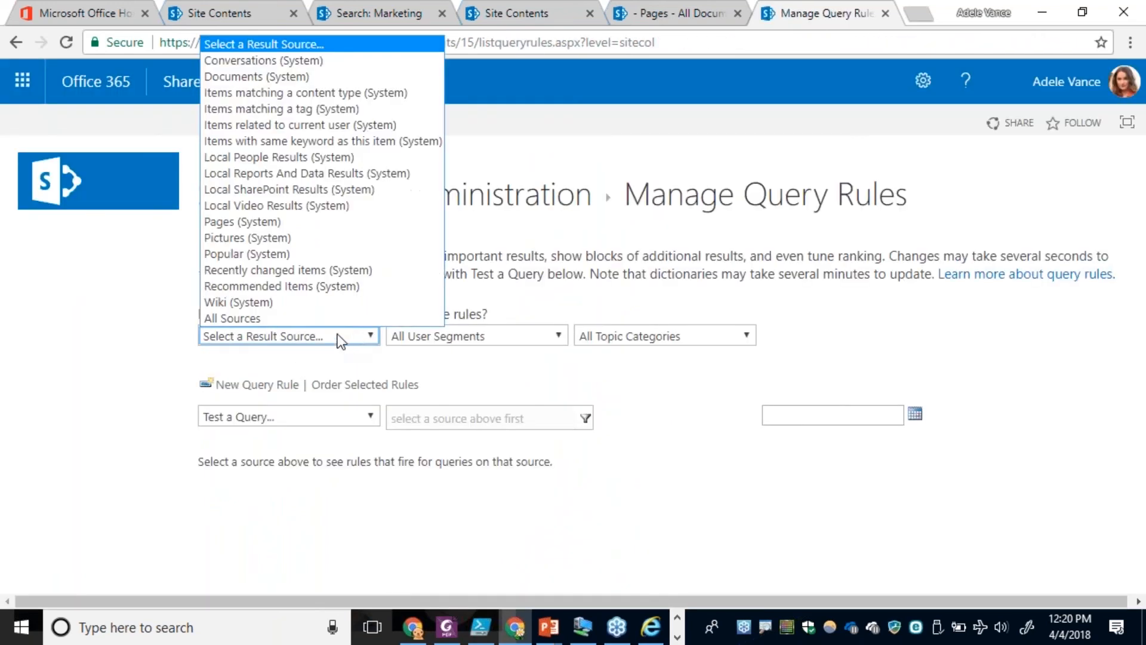
{"action": "left_click", "coordinate": [263, 190]}
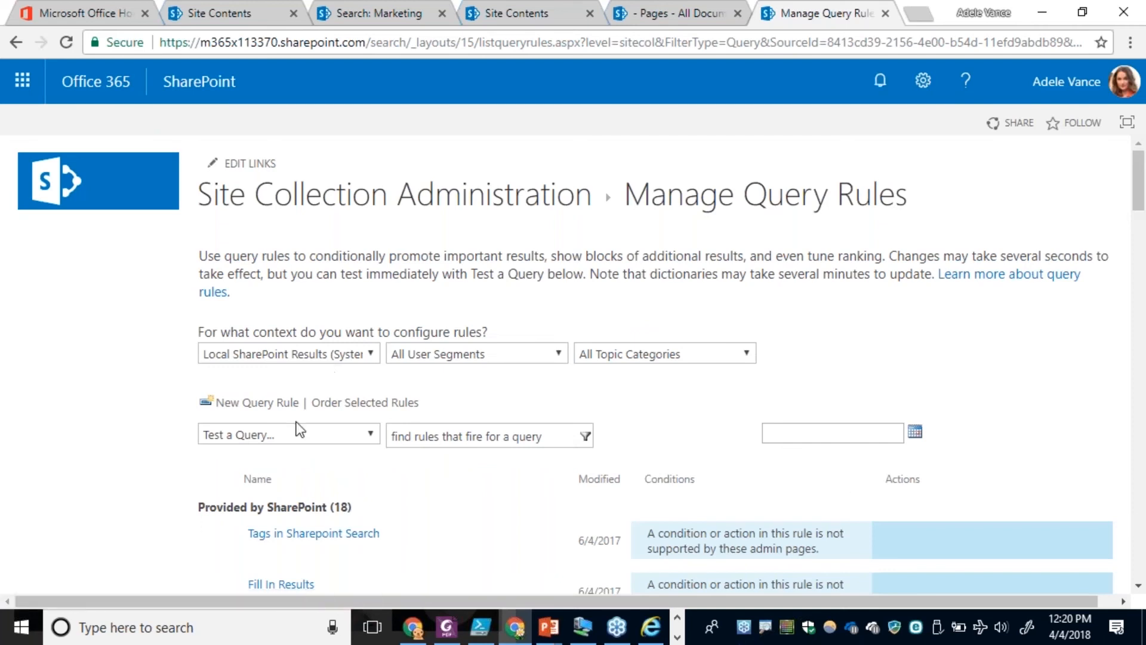
Create a query rule named "Better People Search" and remove its query condition so it fires on any query text.
{"action": "left_click", "coordinate": [257, 403]}
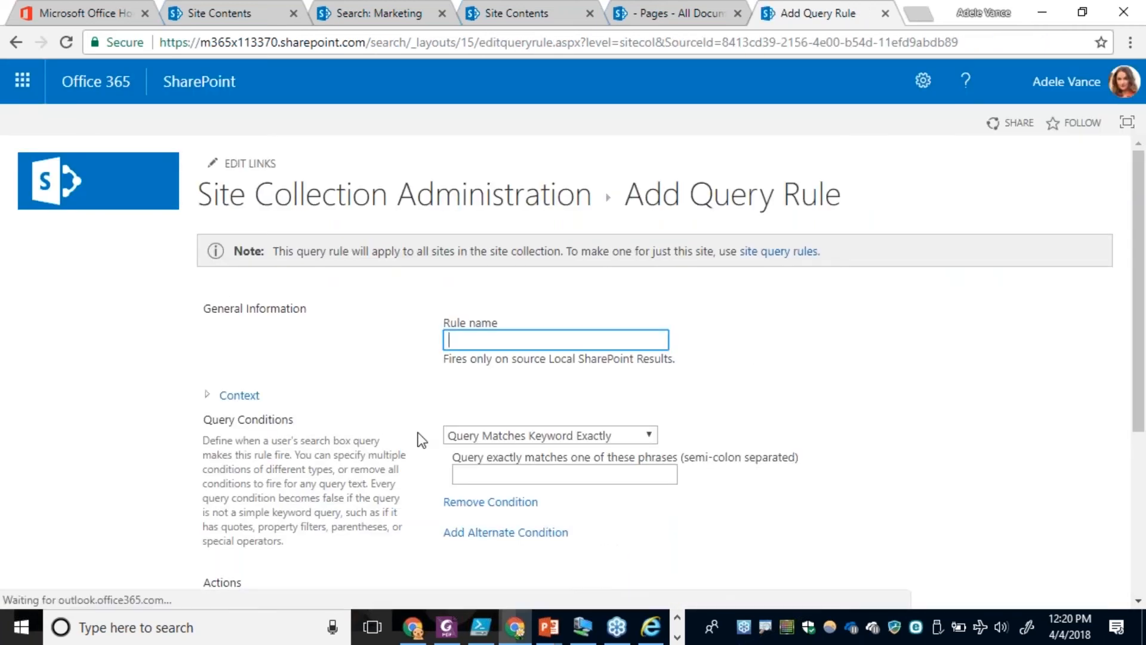
{"action": "type", "text": "Better "}
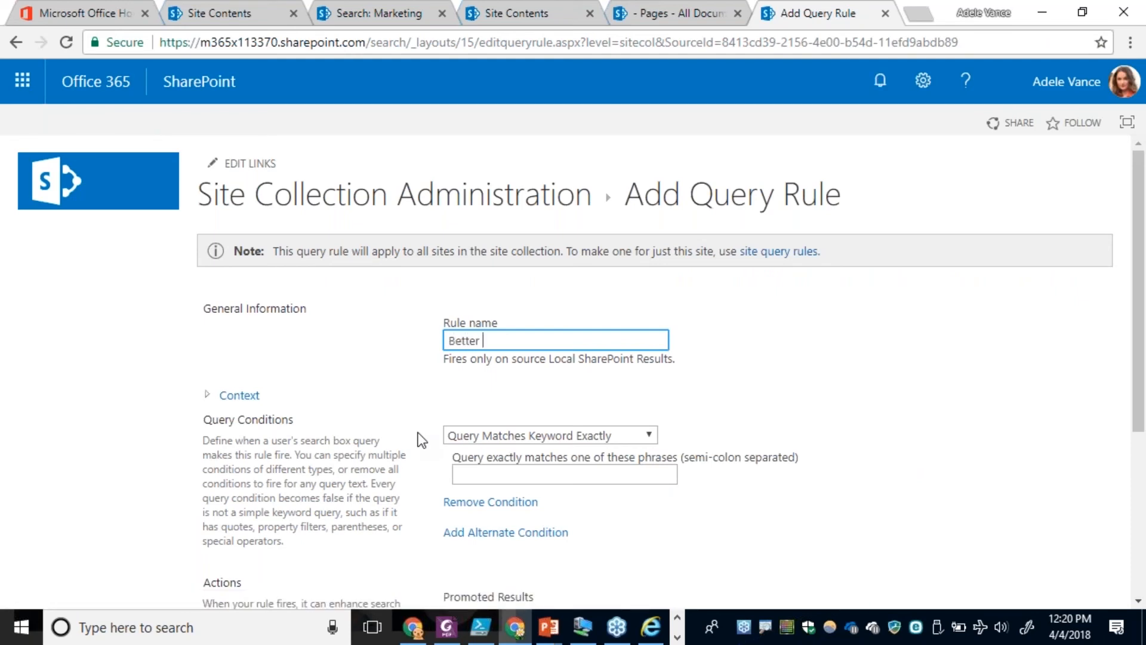
{"action": "type", "text": "People Search"}
{"action": "scroll", "coordinate": [386, 403], "scroll_direction": "down", "scroll_amount": 2}
{"action": "left_click", "coordinate": [490, 413]}
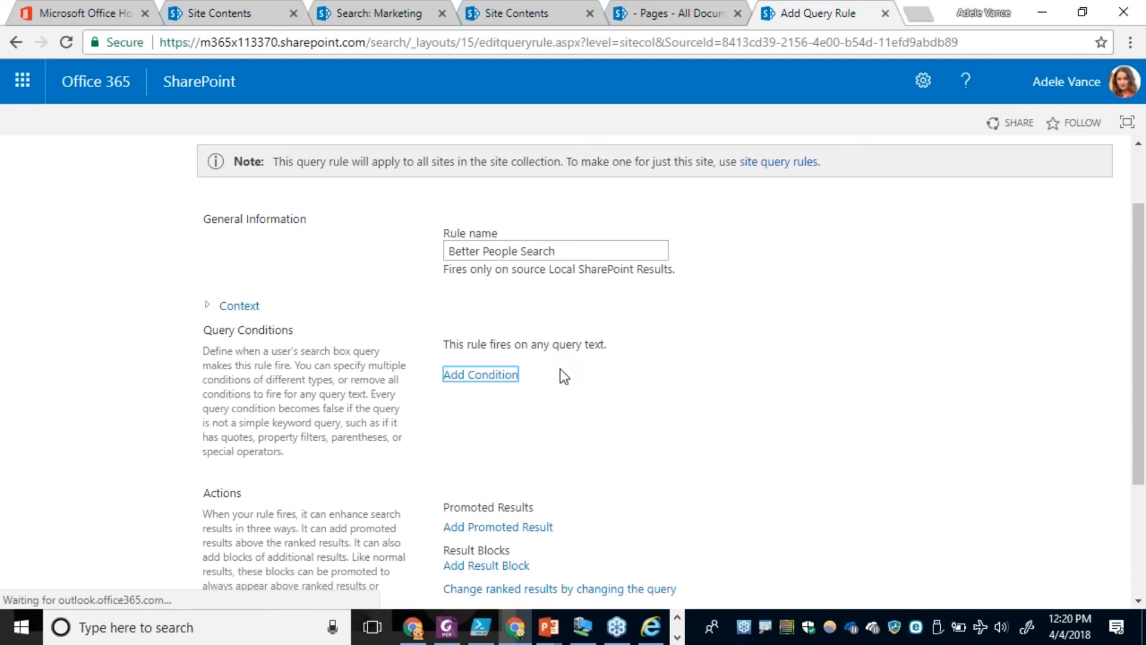
Add a result block to the rule with Local People Results (System) as its search source.
{"action": "scroll", "coordinate": [560, 367], "scroll_direction": "down", "scroll_amount": 3}
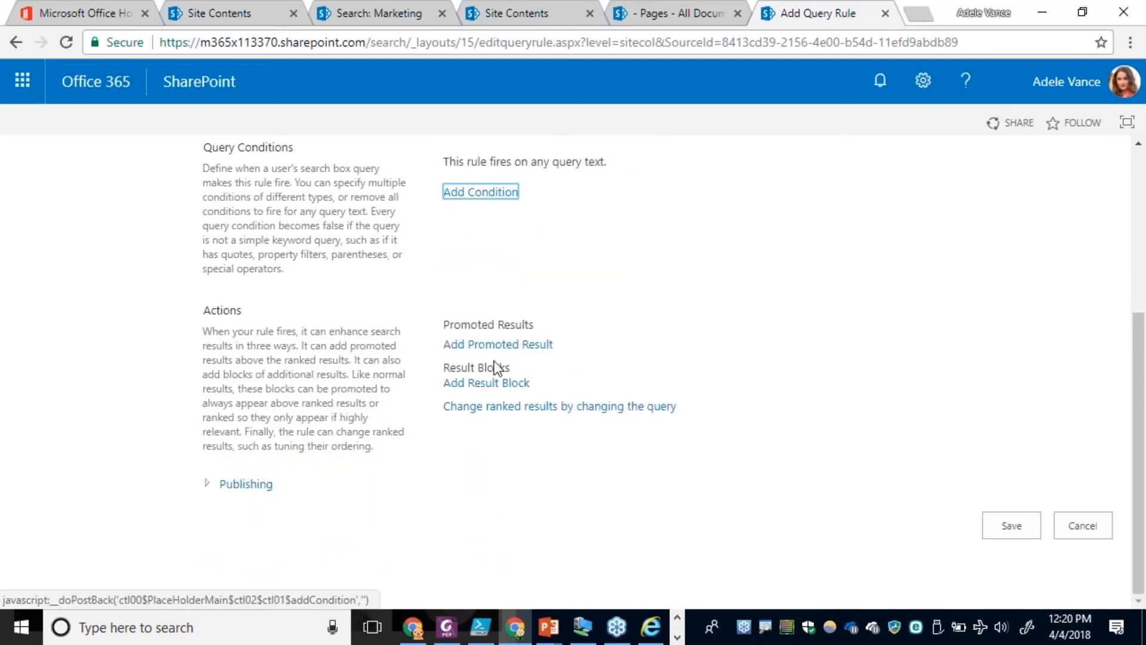
{"action": "left_click", "coordinate": [481, 385]}
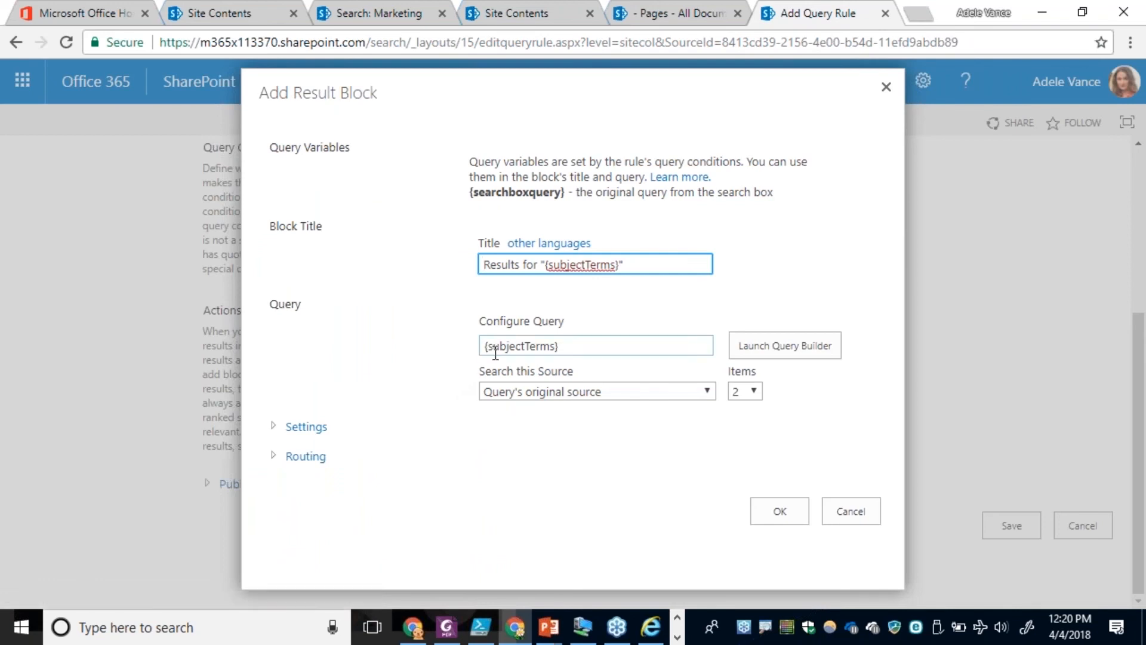
{"action": "left_click", "coordinate": [511, 393]}
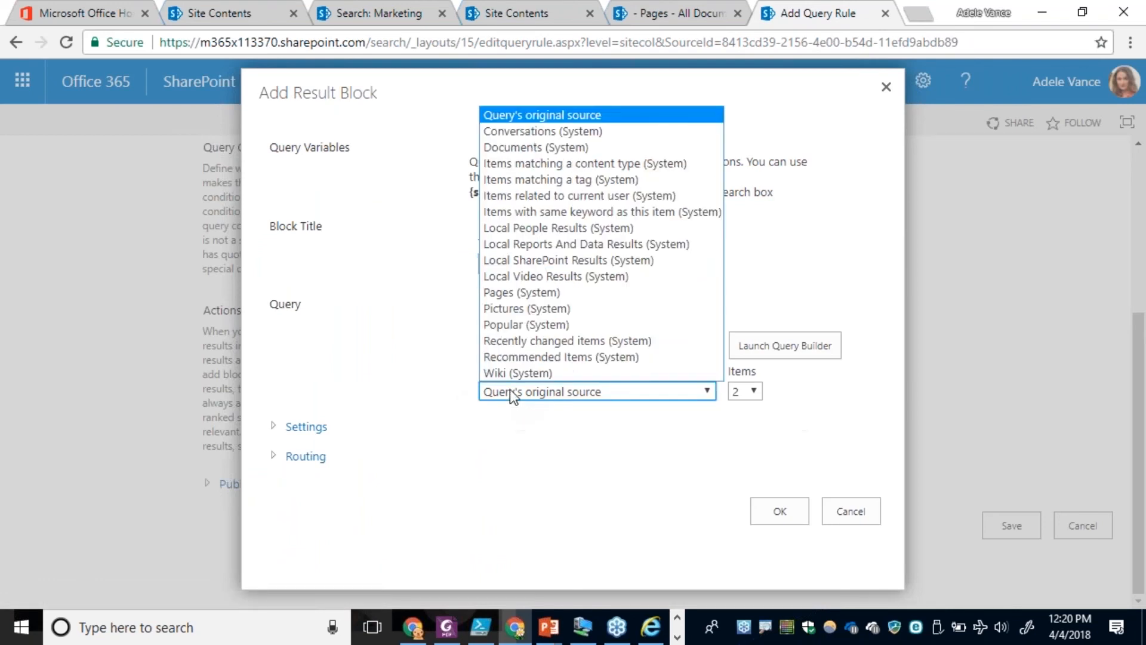
{"action": "left_click", "coordinate": [528, 228]}
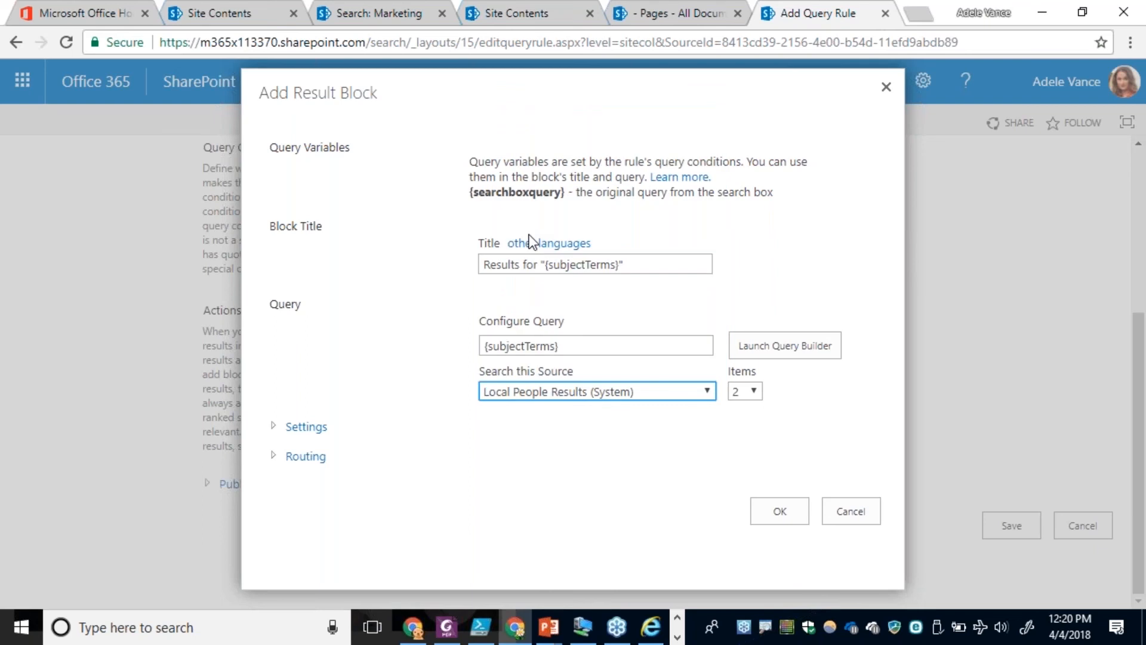
Launch the query builder for the result block and test the query with an employee's first name as {subjectTerms}.
{"action": "left_click", "coordinate": [759, 352]}
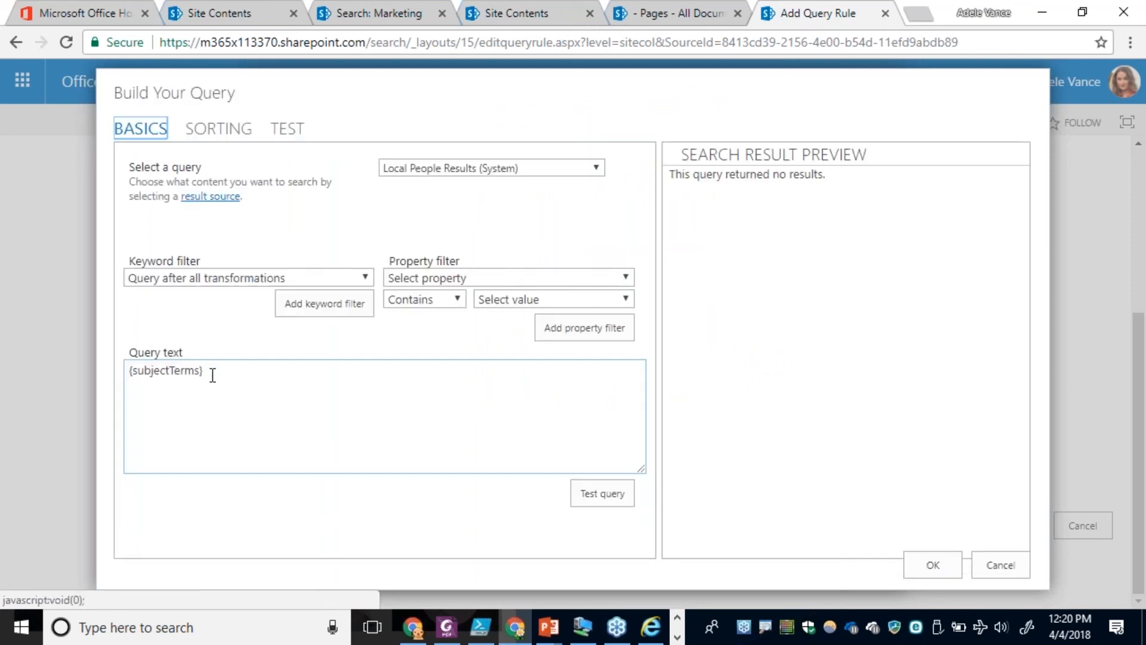
{"action": "left_click", "coordinate": [296, 131]}
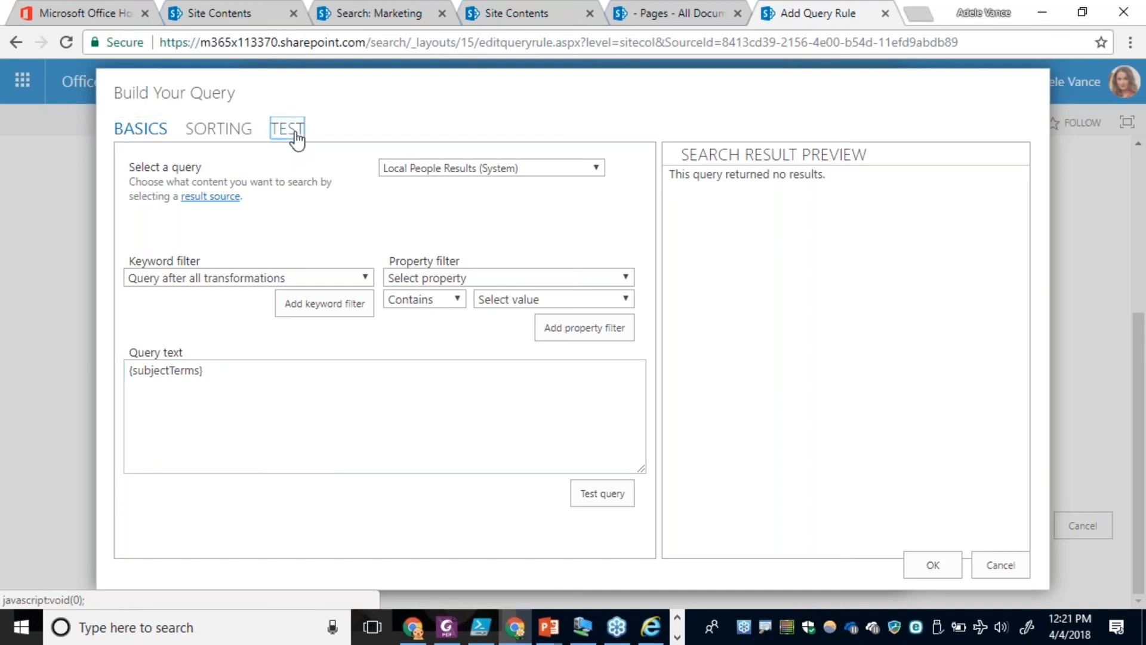
{"action": "left_click", "coordinate": [603, 166]}
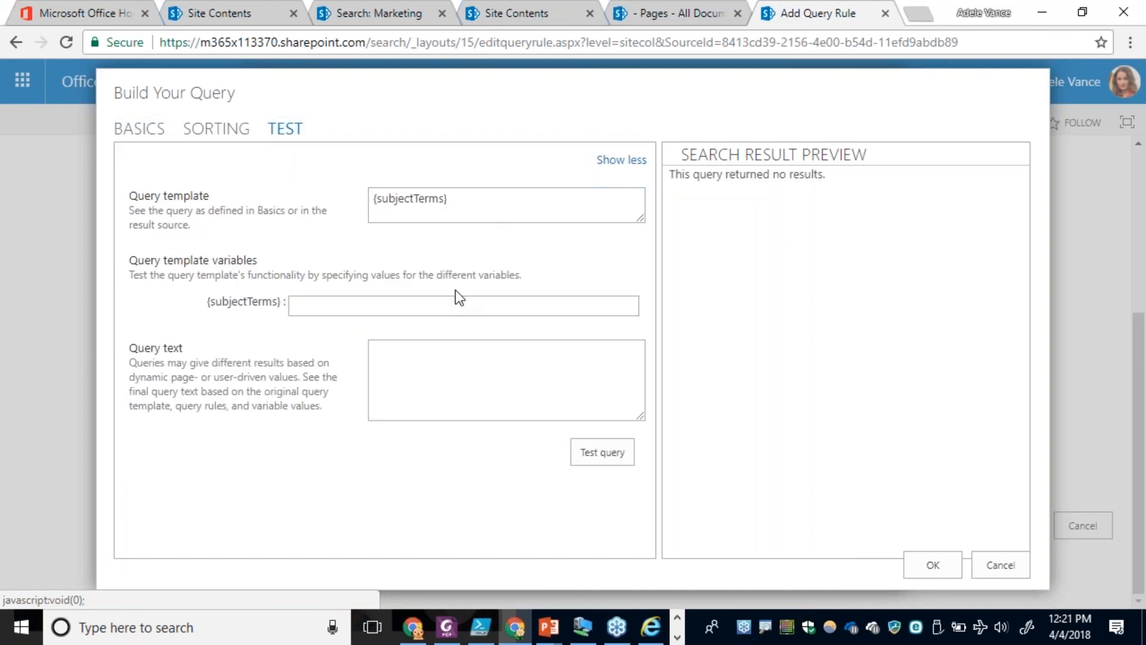
{"action": "left_click", "coordinate": [425, 305]}
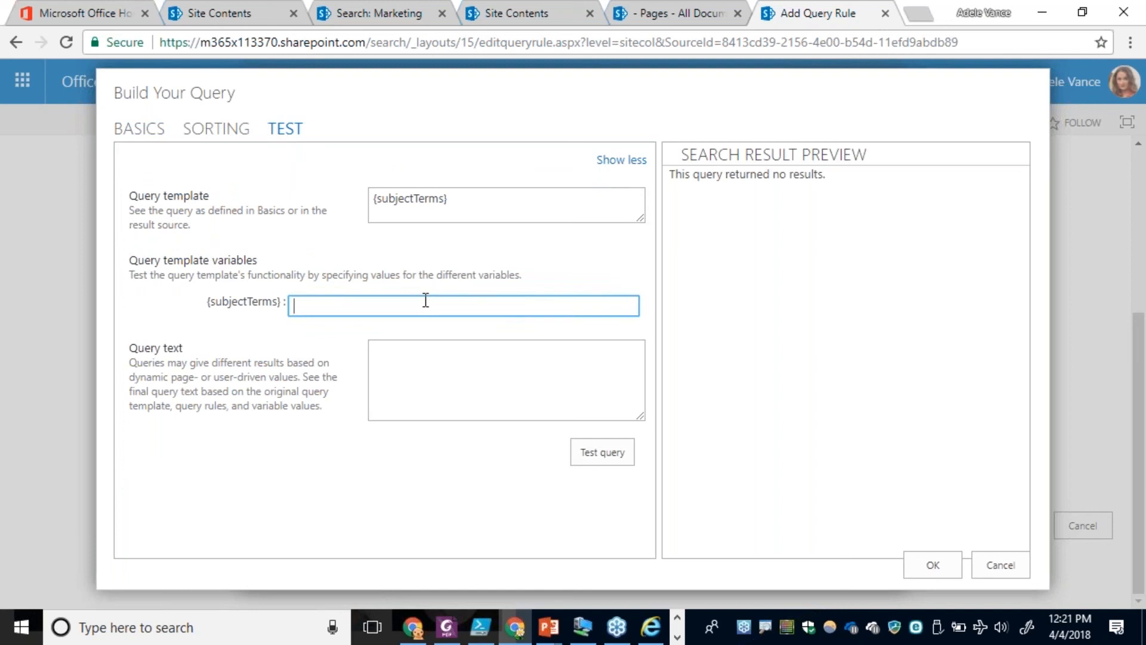
{"action": "type", "text": "adele"}
{"action": "left_click", "coordinate": [588, 452]}
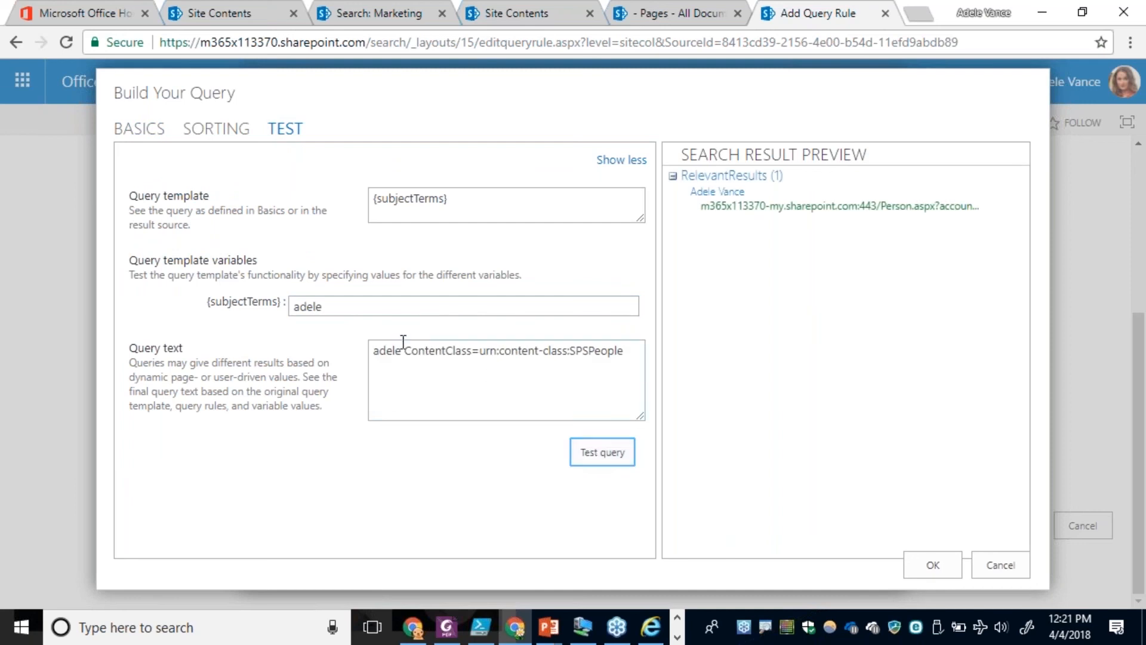
Test the query again with "marketing" as the {subjectTerms} value.
{"action": "left_click", "coordinate": [249, 301]}
{"action": "type", "text": "ma"}
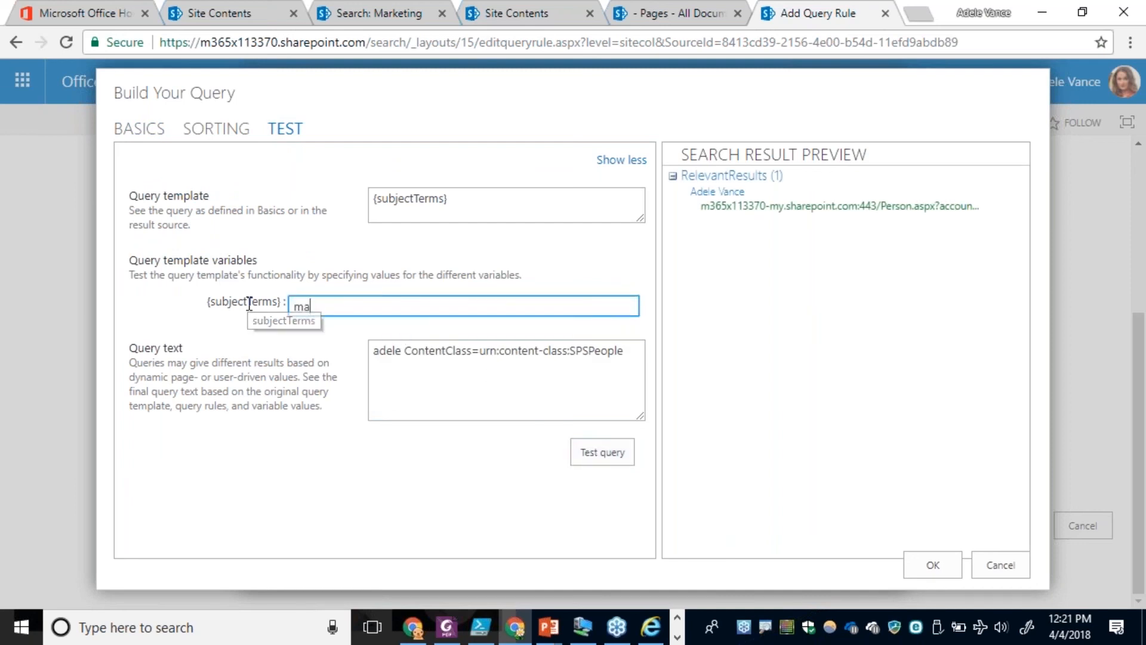
{"action": "type", "text": "rketing"}
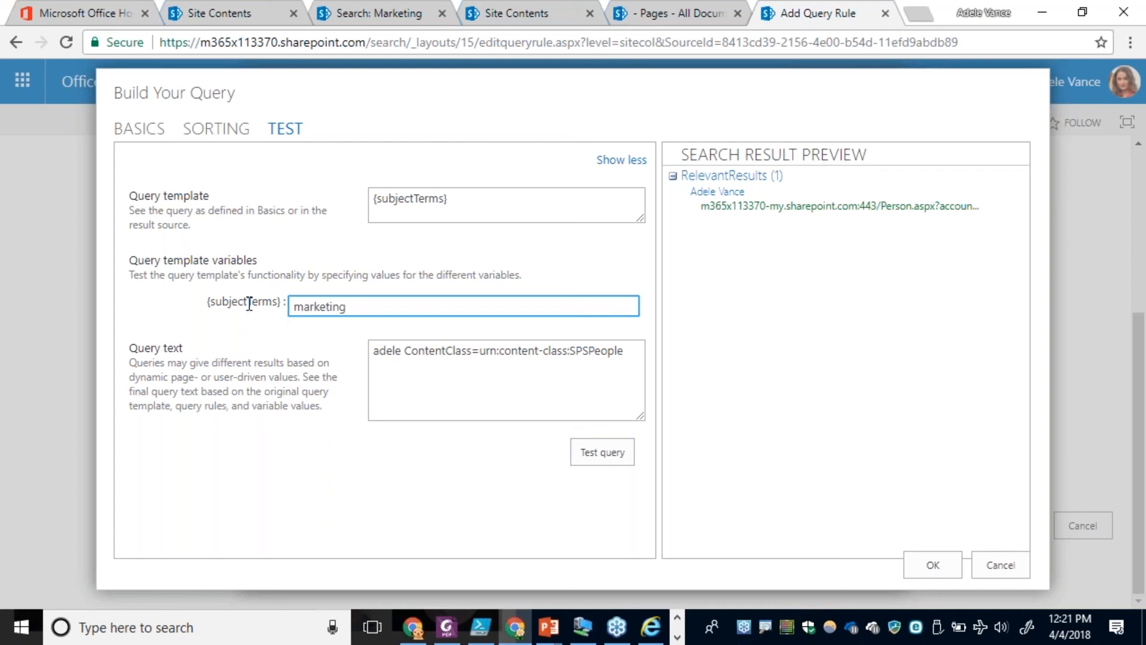
{"action": "left_click", "coordinate": [600, 459]}
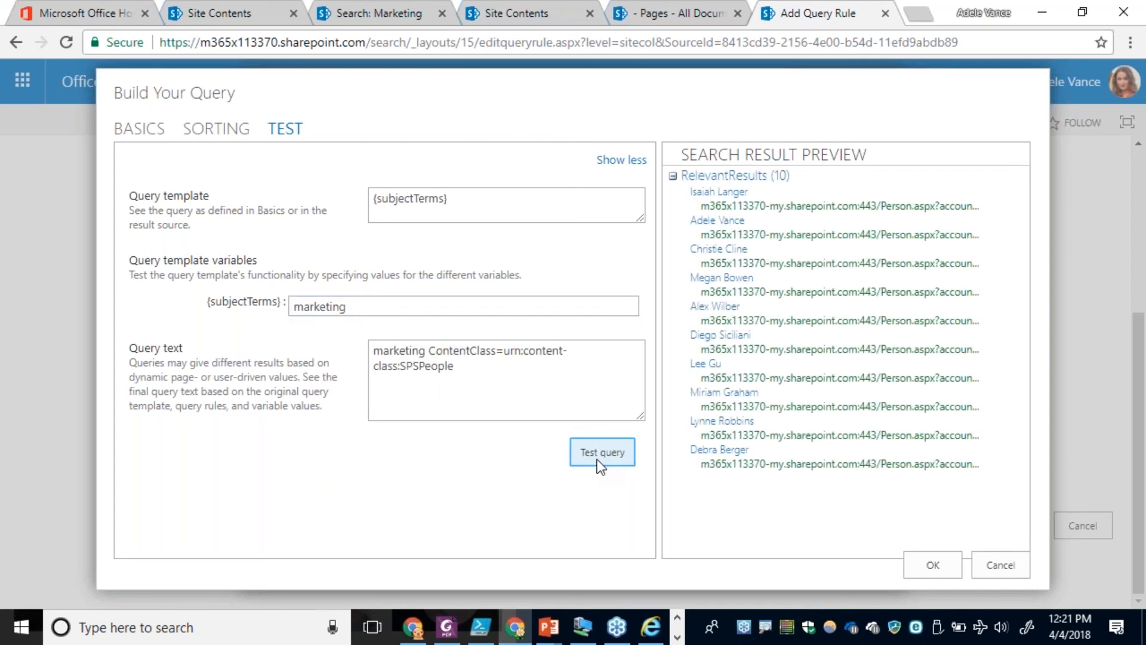
Try adding the "Name of the user who runs the query" keyword filter to the query text, and remove it again.
{"action": "left_click", "coordinate": [153, 132]}
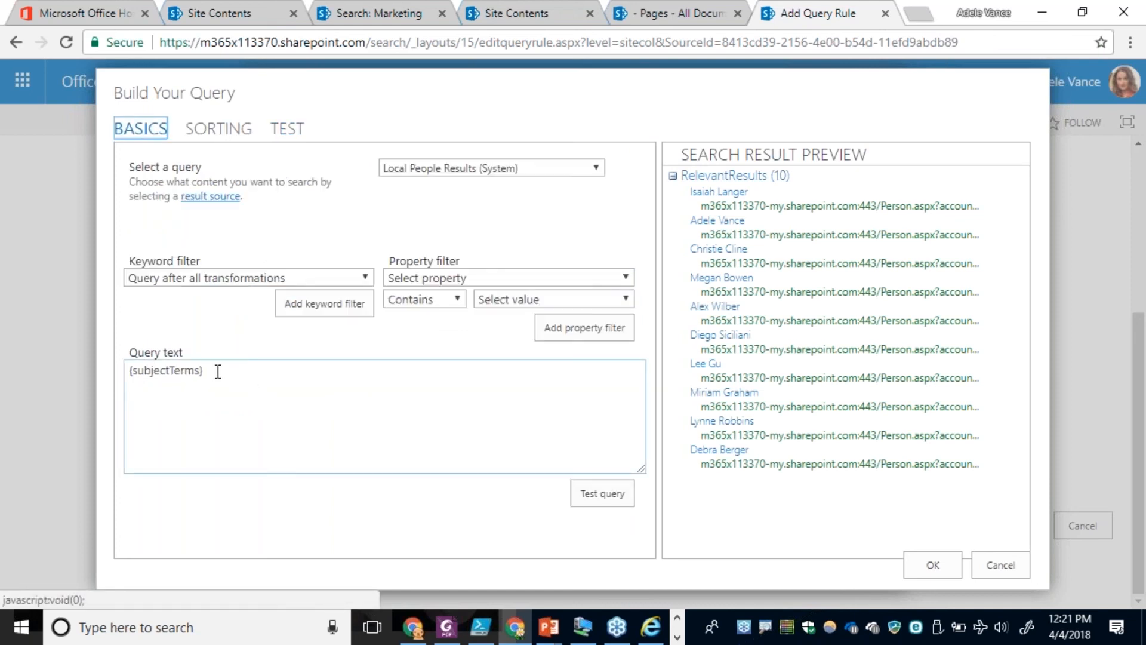
{"action": "left_click", "coordinate": [413, 280]}
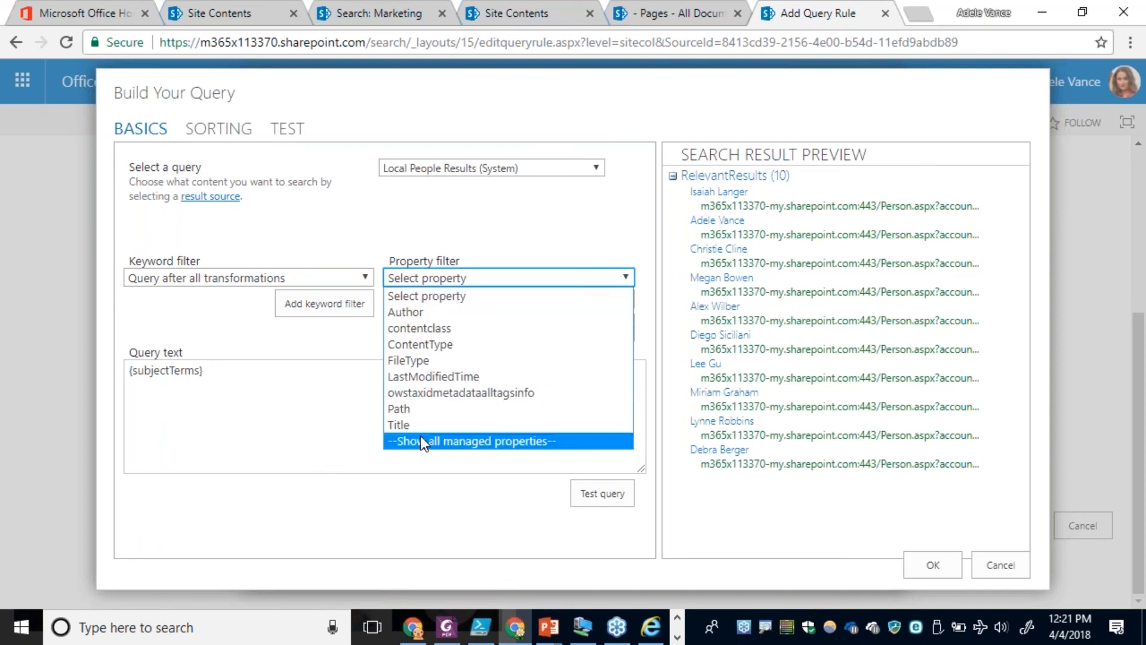
{"action": "left_click", "coordinate": [314, 277]}
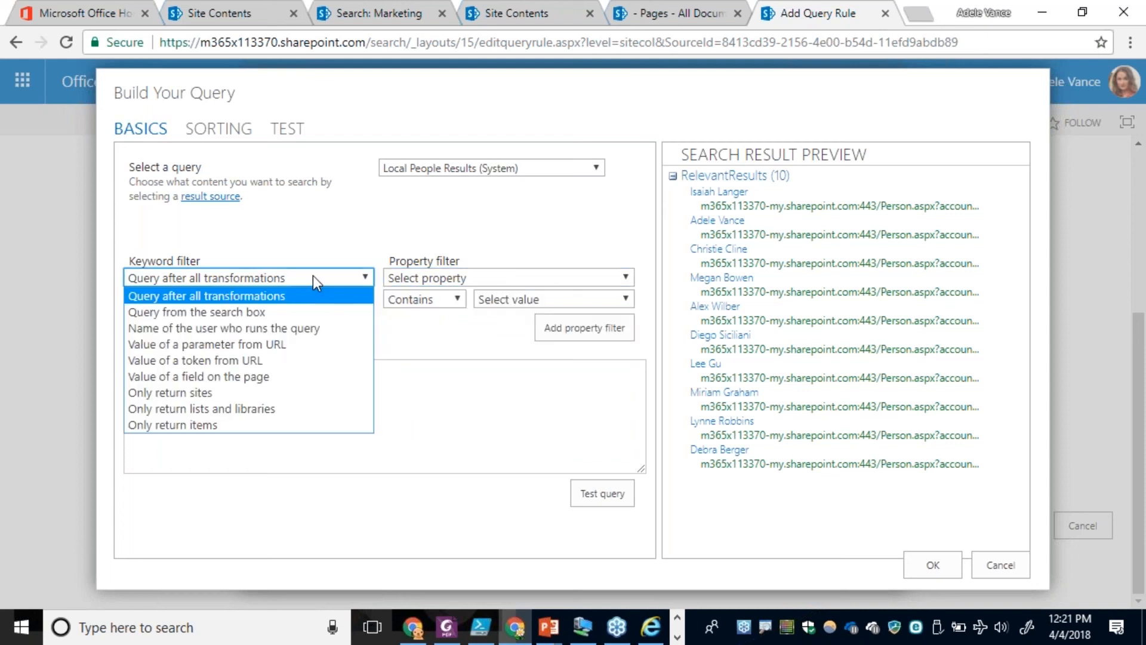
{"action": "left_click", "coordinate": [203, 328]}
{"action": "left_click", "coordinate": [300, 304]}
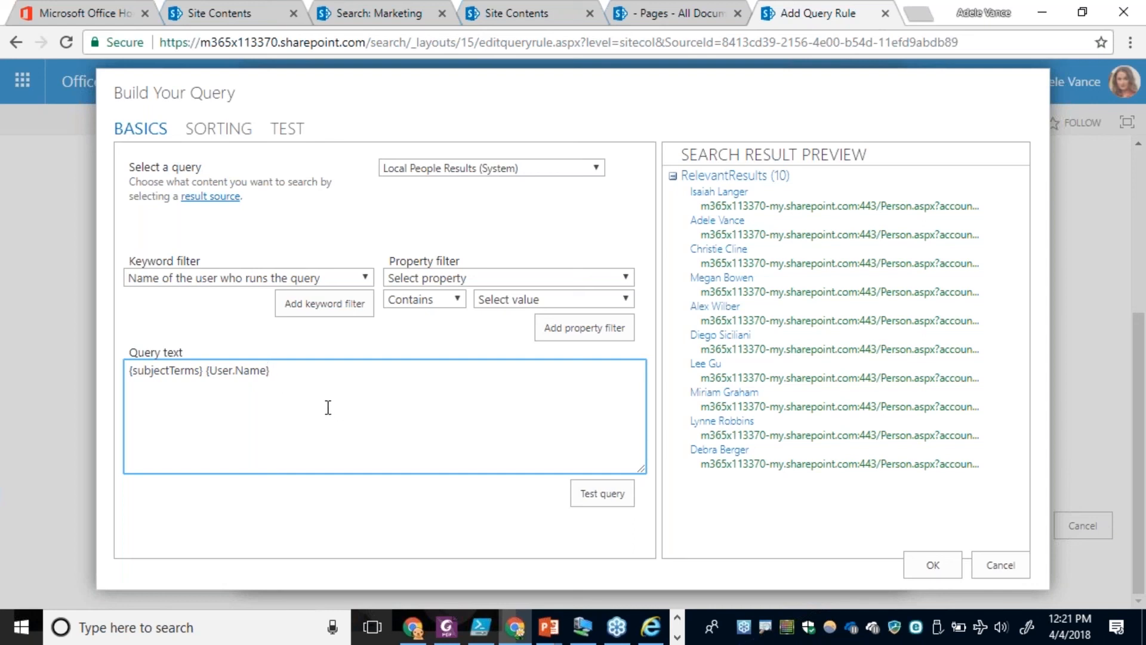
{"action": "key", "text": "ctrl+shift+Left"}
{"action": "key", "text": "ctrl+shift+Left"}
{"action": "key", "text": "BackSpace"}
Restrict the query text to last names by changing it to LastName={subjectTerms}.
{"action": "key", "text": "Home"}
{"action": "type", "text": "LastName="}
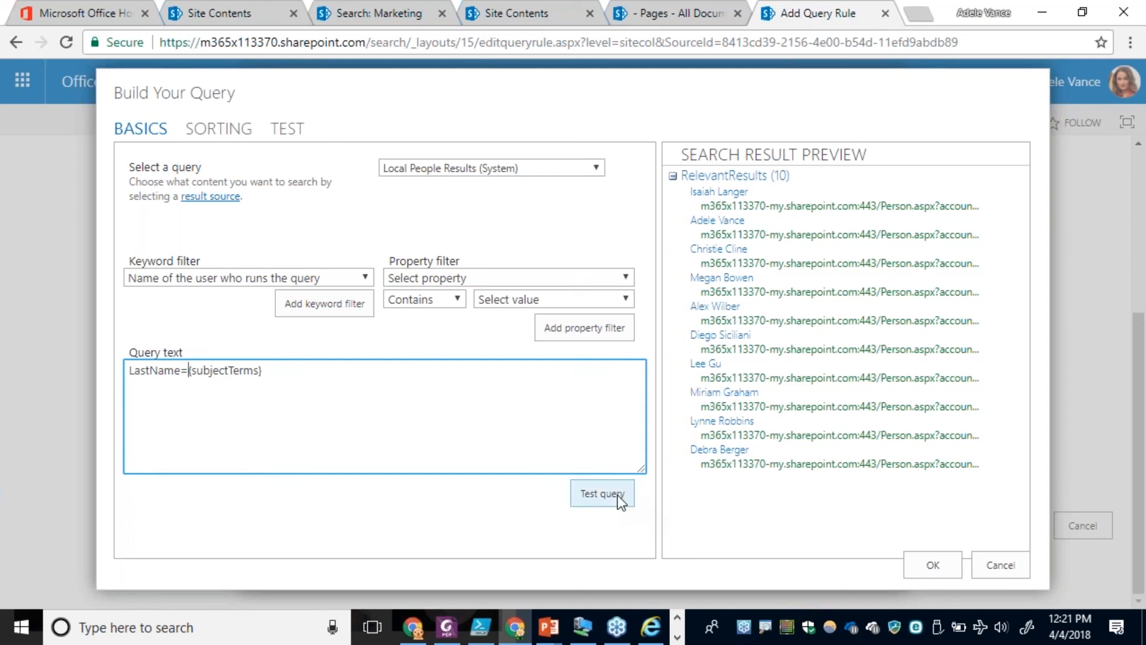
Test the LastName query with an employee's last name as {subjectTerms}.
{"action": "left_click", "coordinate": [288, 128]}
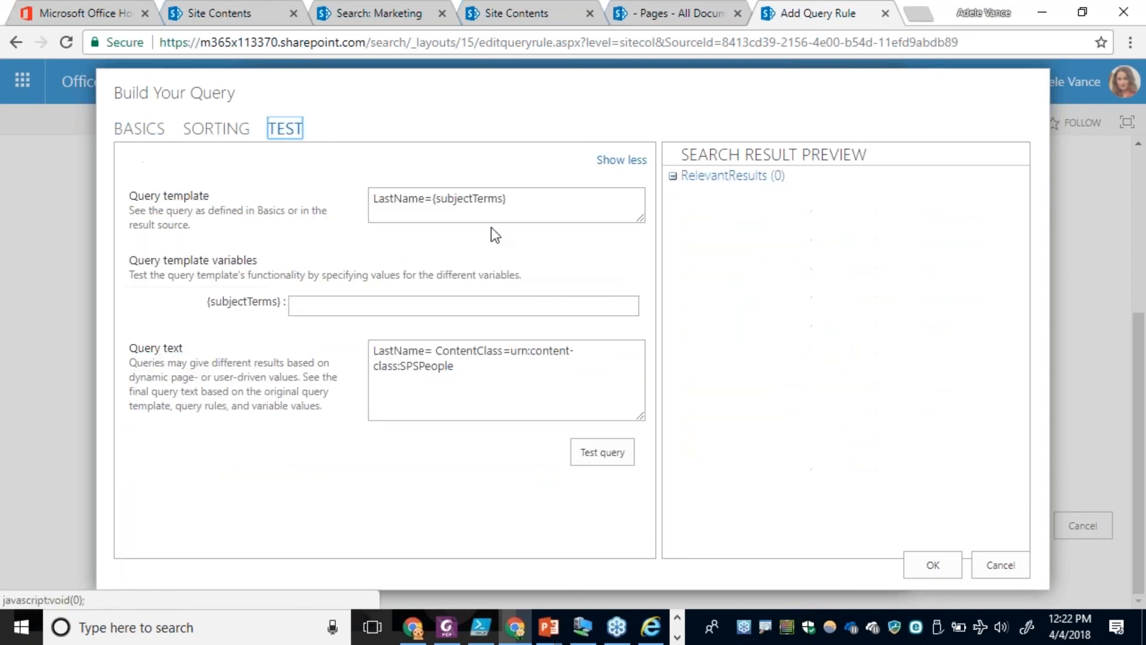
{"action": "left_click", "coordinate": [360, 307]}
{"action": "type", "text": "vance"}
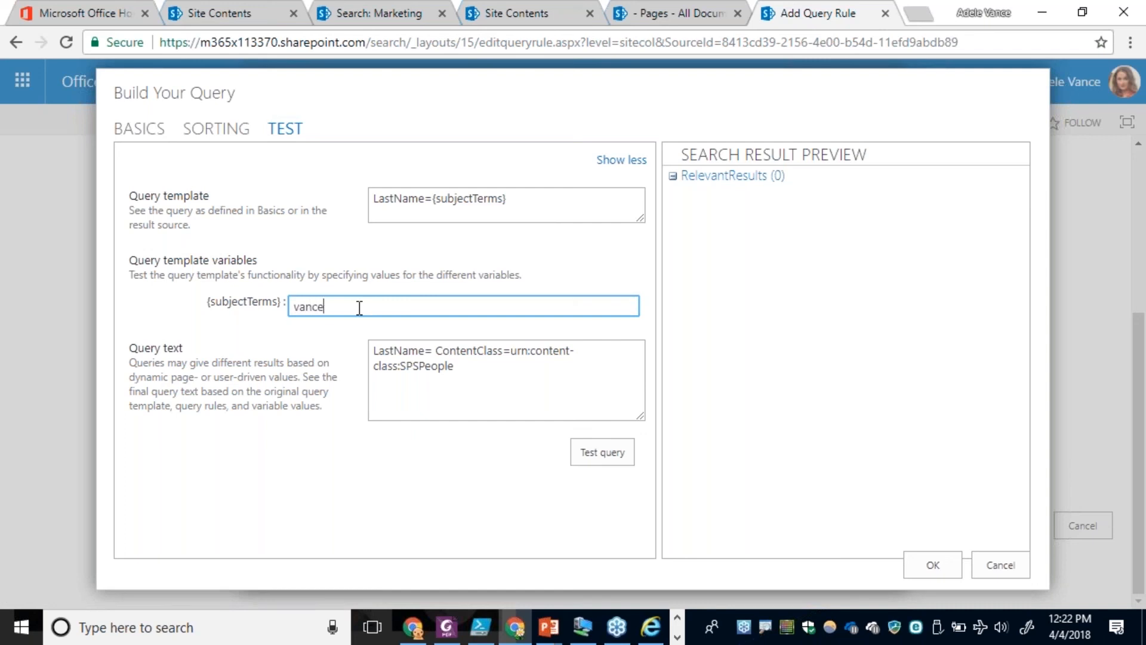
{"action": "left_click", "coordinate": [603, 453]}
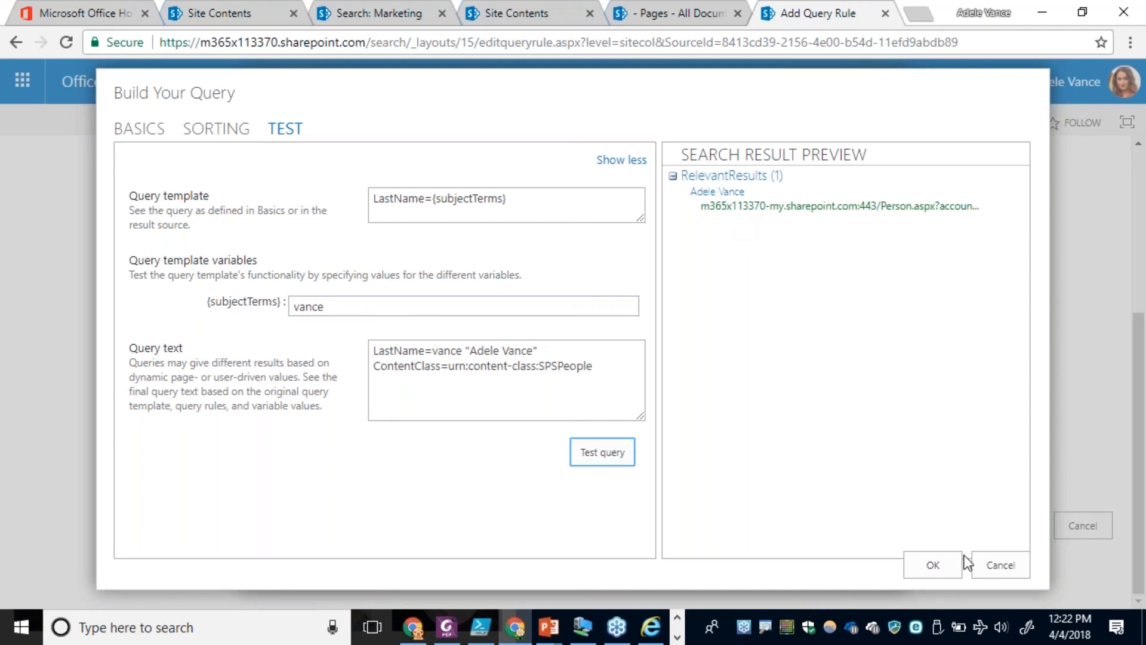
Change the query text to (LastName={subjectTerms}) OR, dropping the leftover {User.Name} variable.
{"action": "left_click", "coordinate": [152, 130]}
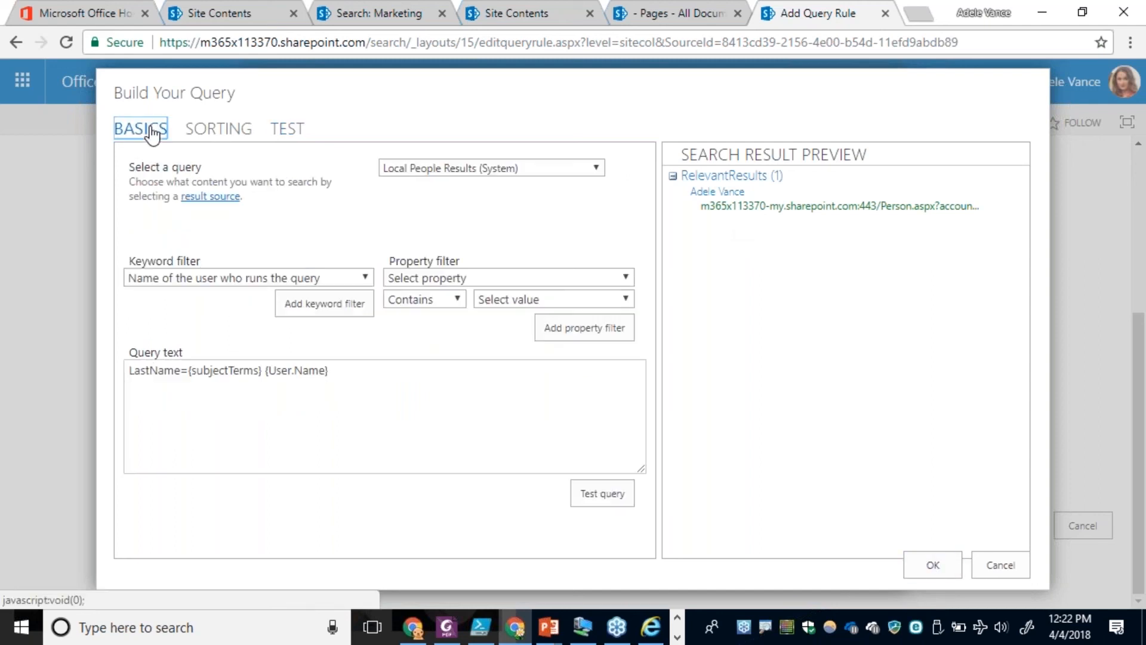
{"action": "left_click", "coordinate": [342, 371]}
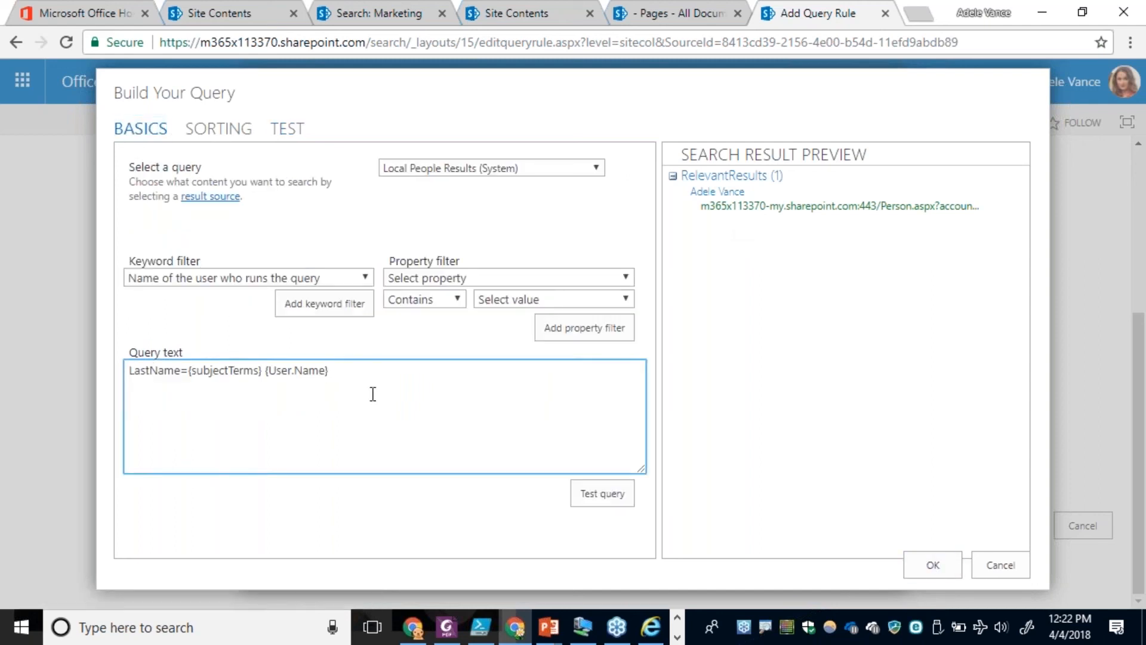
{"action": "type", "text": "("}
{"action": "key", "text": "End"}
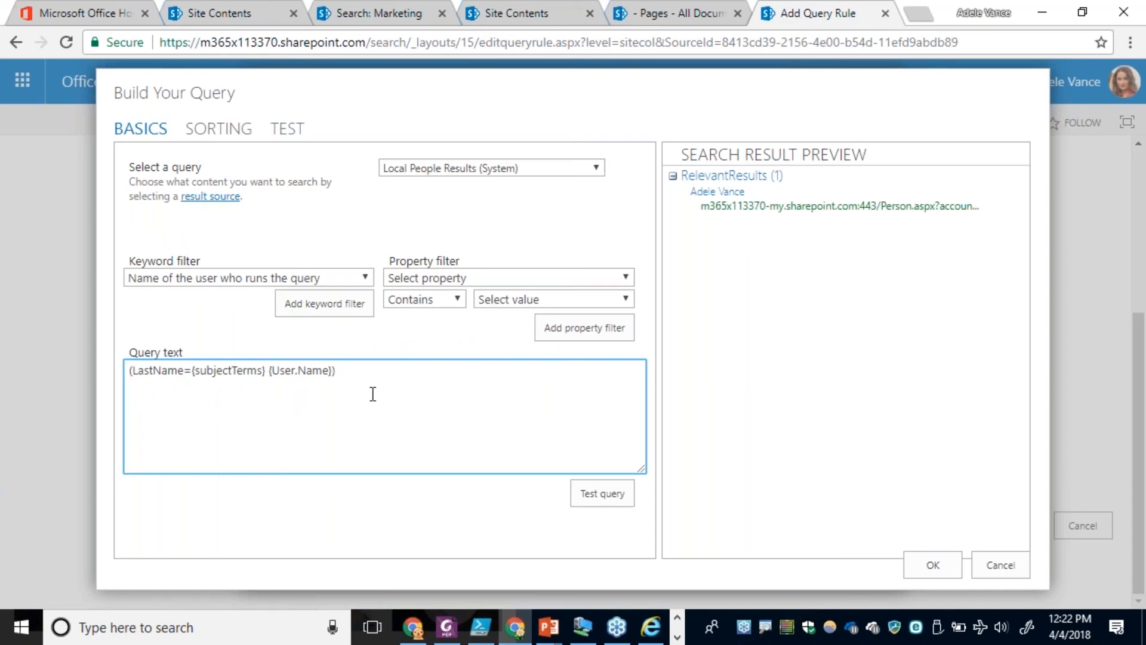
{"action": "key", "text": "ctrl+shift+Left"}
{"action": "key", "text": "ctrl+shift+Left"}
{"action": "key", "text": "ctrl+shift+Left"}
{"action": "key", "text": "ctrl+shift+Left"}
{"action": "key", "text": "shift+Right"}
{"action": "key", "text": "shift+Right"}
{"action": "key", "text": "shift+Right"}
{"action": "key", "text": "shift+Right"}
{"action": "key", "text": "shift+Right"}
{"action": "key", "text": "shift+Right"}
{"action": "key", "text": "shift+Right"}
{"action": "key", "text": "shift+Right"}
{"action": "key", "text": "shift+Right"}
{"action": "key", "text": "shift+Right"}
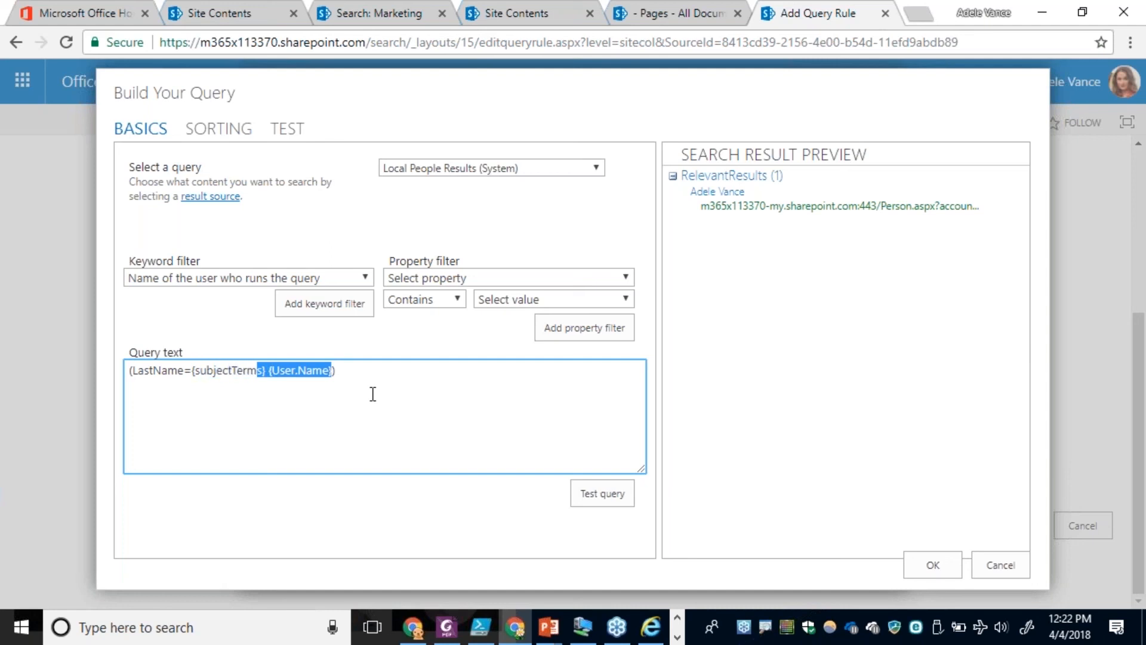
{"action": "key", "text": "Delete"}
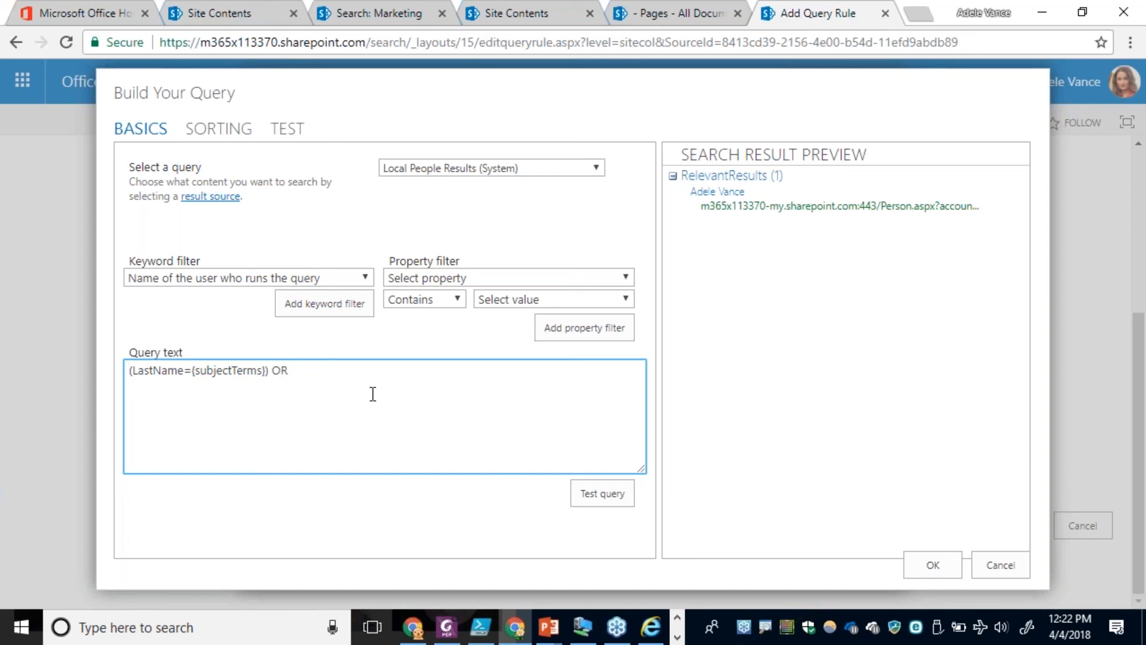
Copy the last-name condition after OR and change the copy to (FirstName={subjectTerms}).
{"action": "key", "text": "ctrl+a"}
{"action": "key", "text": "ctrl+c"}
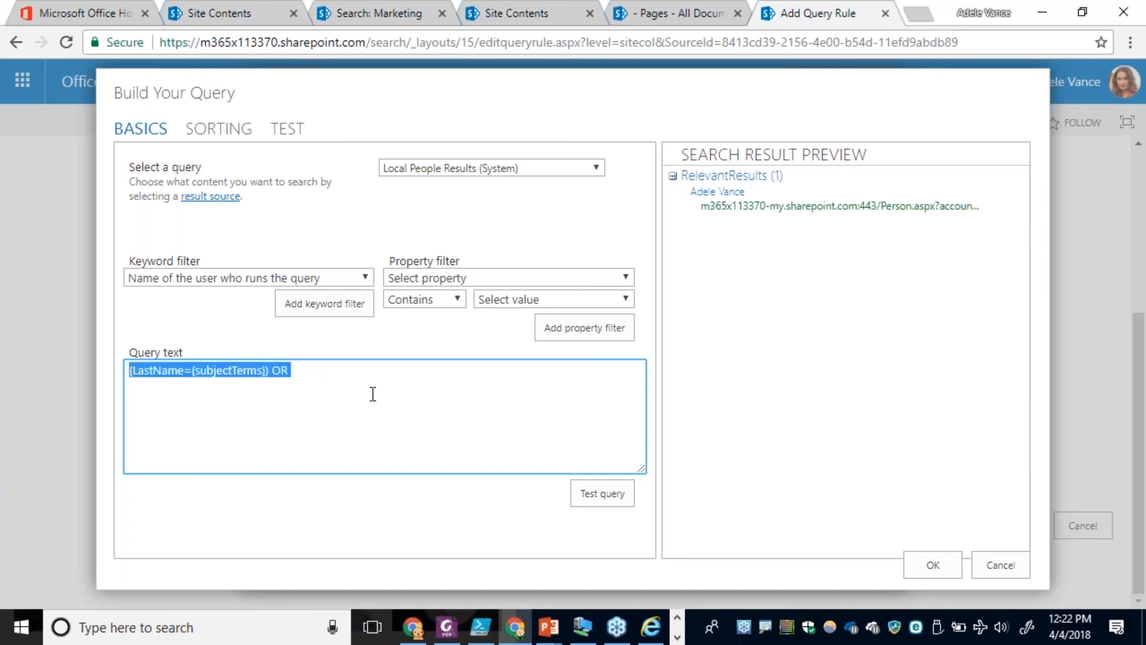
{"action": "key", "text": "End"}
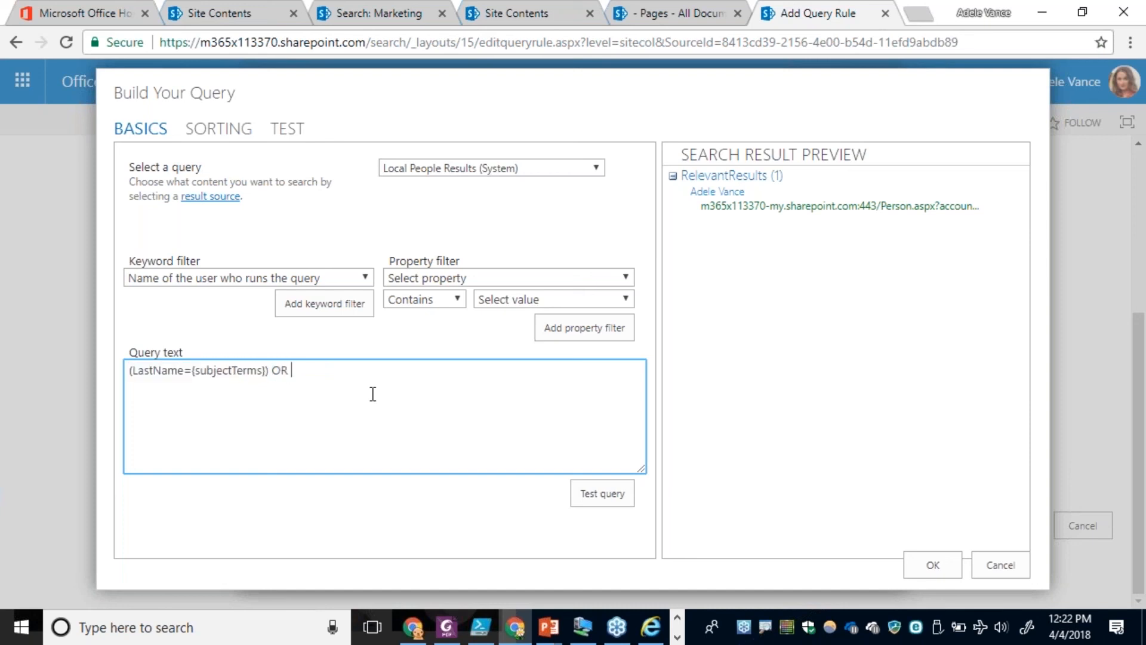
{"action": "key", "text": "ctrl+v"}
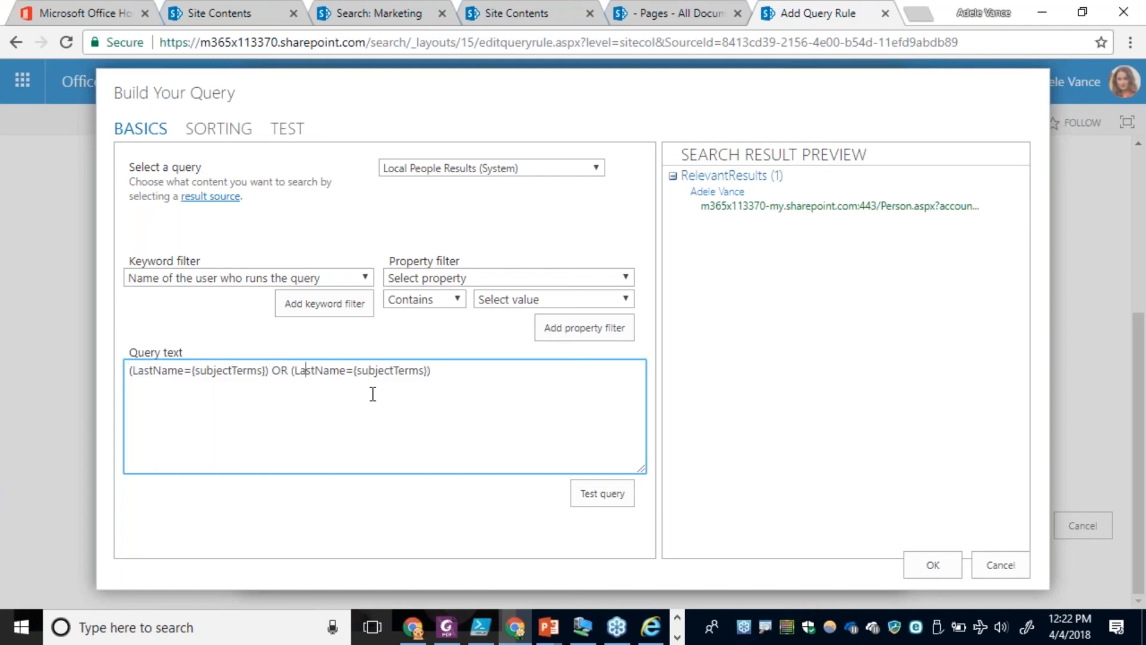
{"action": "key", "text": "BackSpace"}
{"action": "key", "text": "Delete"}
{"action": "key", "text": "Delete"}
{"action": "key", "text": "Delete"}
{"action": "type", "text": "First"}
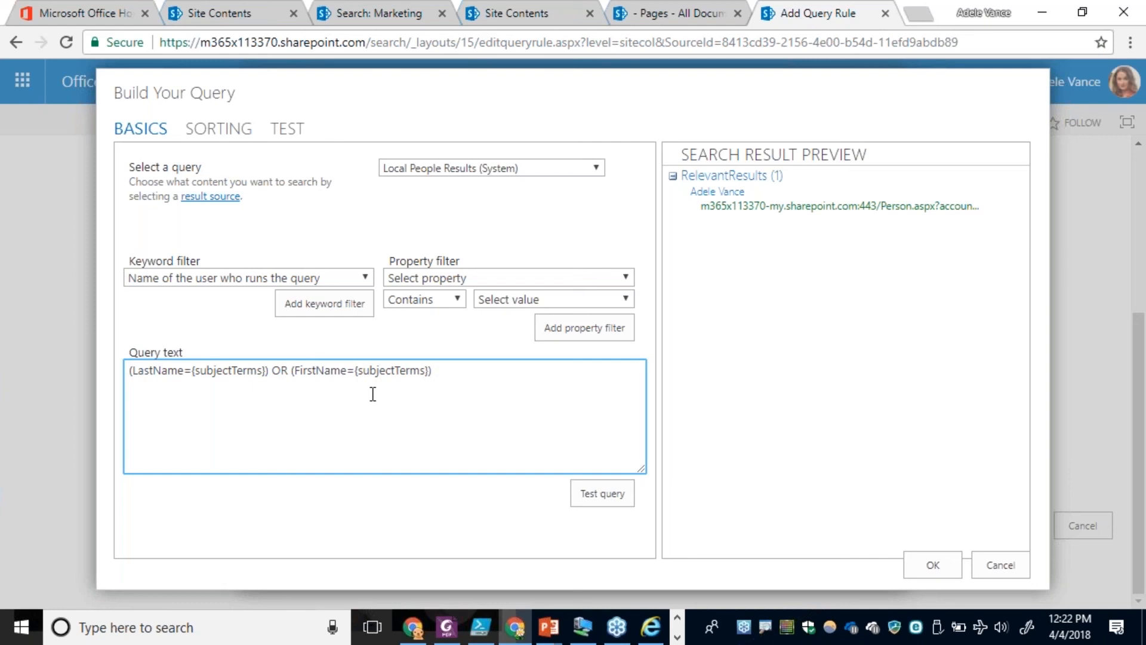
Test the combined query with an employee's first name, and accept the query and the result block.
{"action": "left_click", "coordinate": [284, 130]}
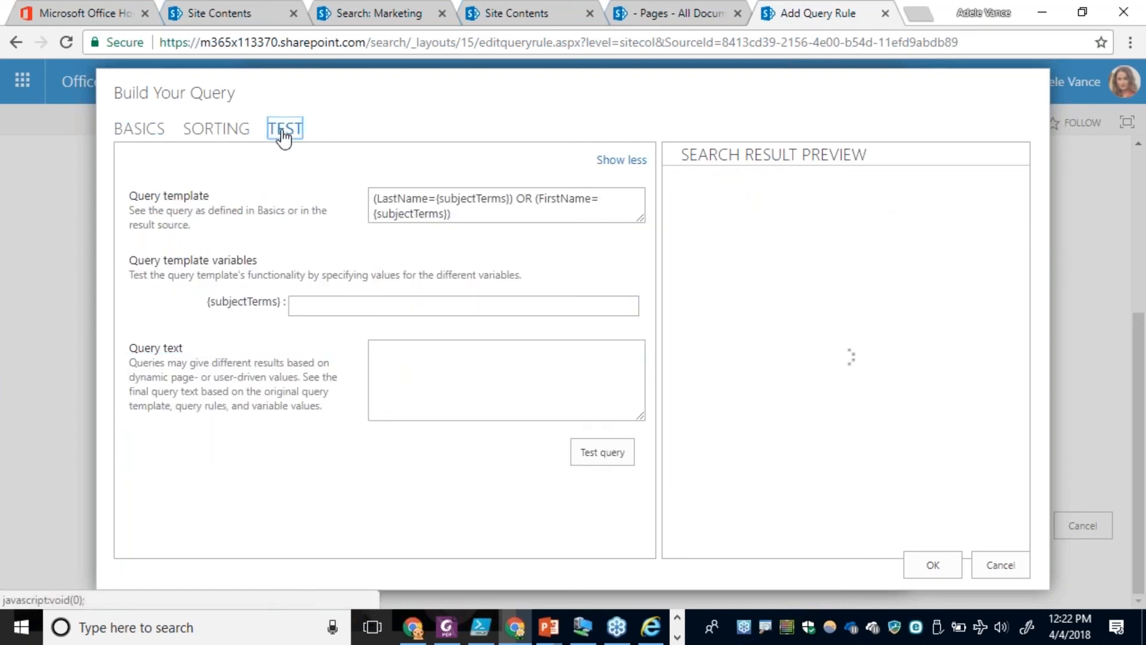
{"action": "left_click", "coordinate": [307, 307]}
{"action": "type", "text": "a"}
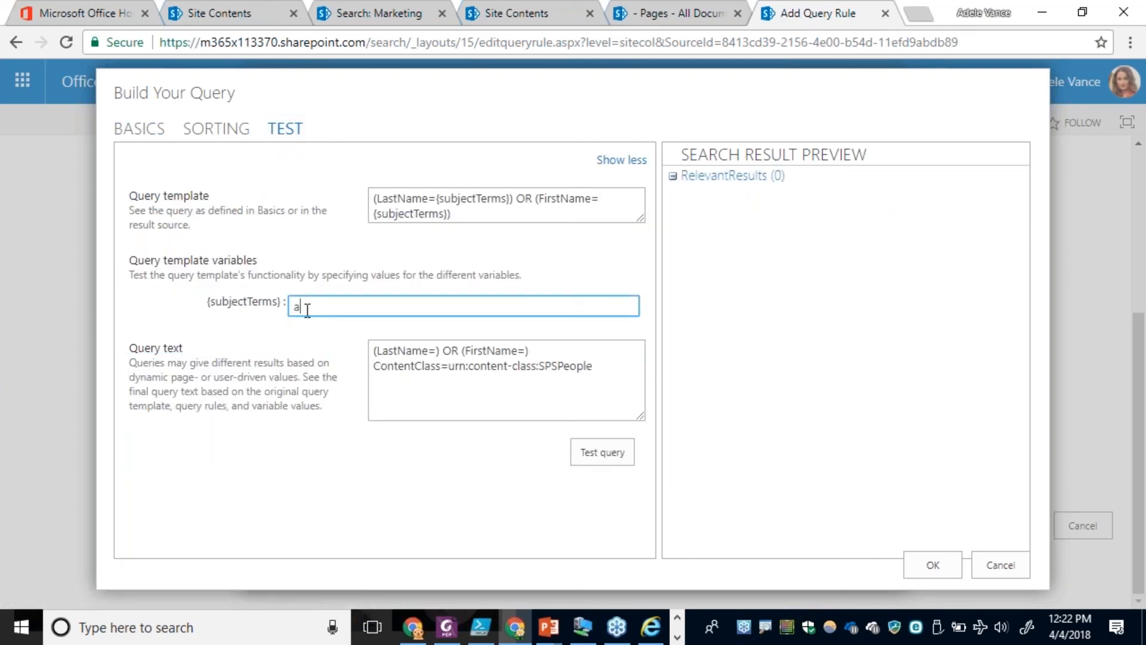
{"action": "type", "text": "dele"}
{"action": "left_click", "coordinate": [593, 455]}
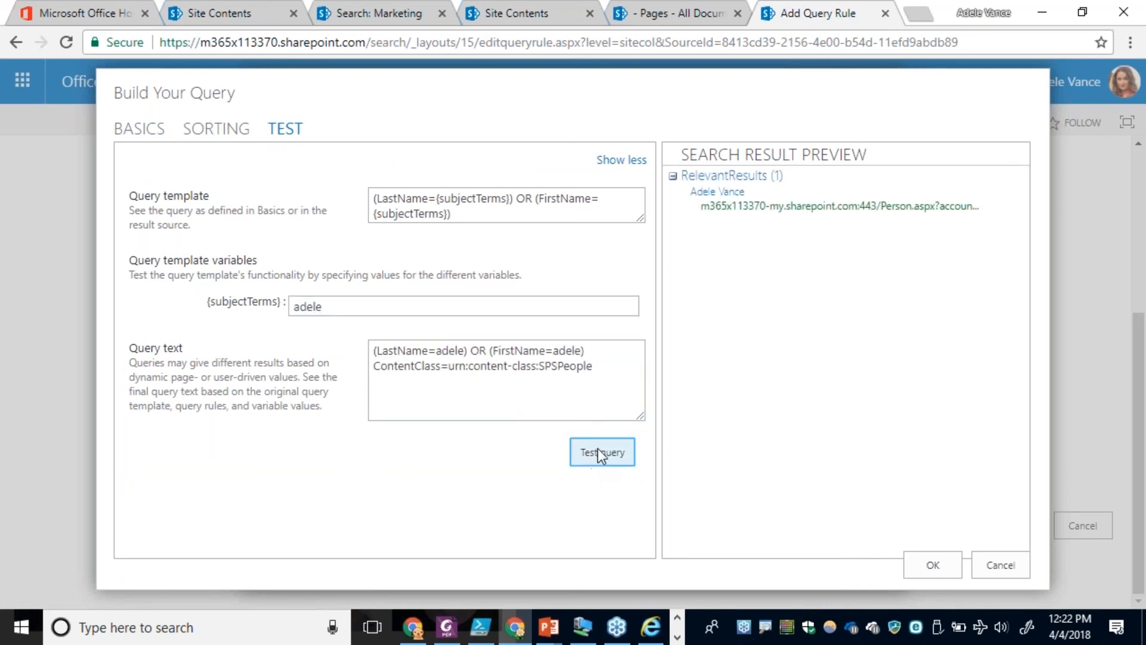
{"action": "left_click", "coordinate": [934, 564]}
{"action": "left_click", "coordinate": [772, 517]}
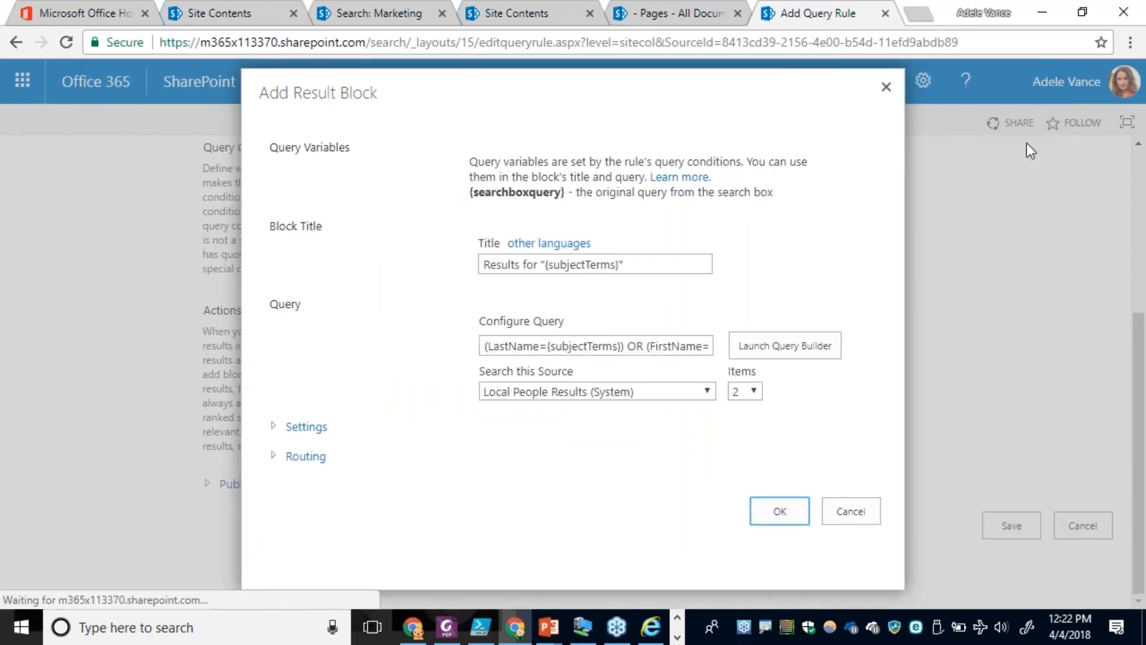
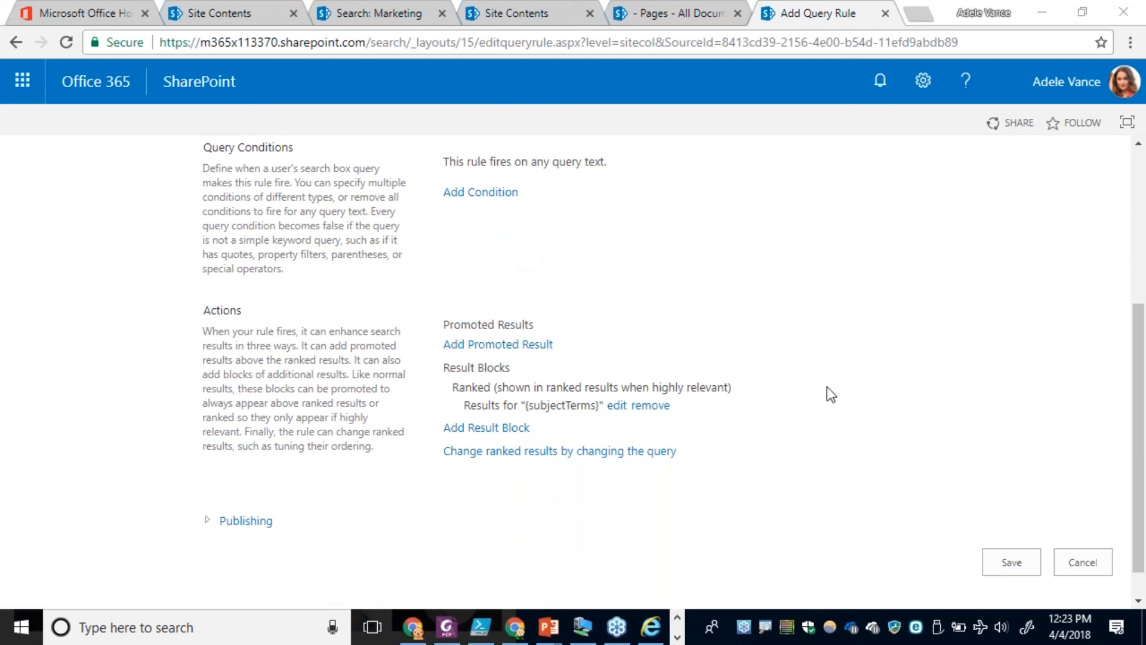
Save the query rule, and search the search center for an employee's first name to check the people result block.
{"action": "left_click", "coordinate": [1012, 565]}
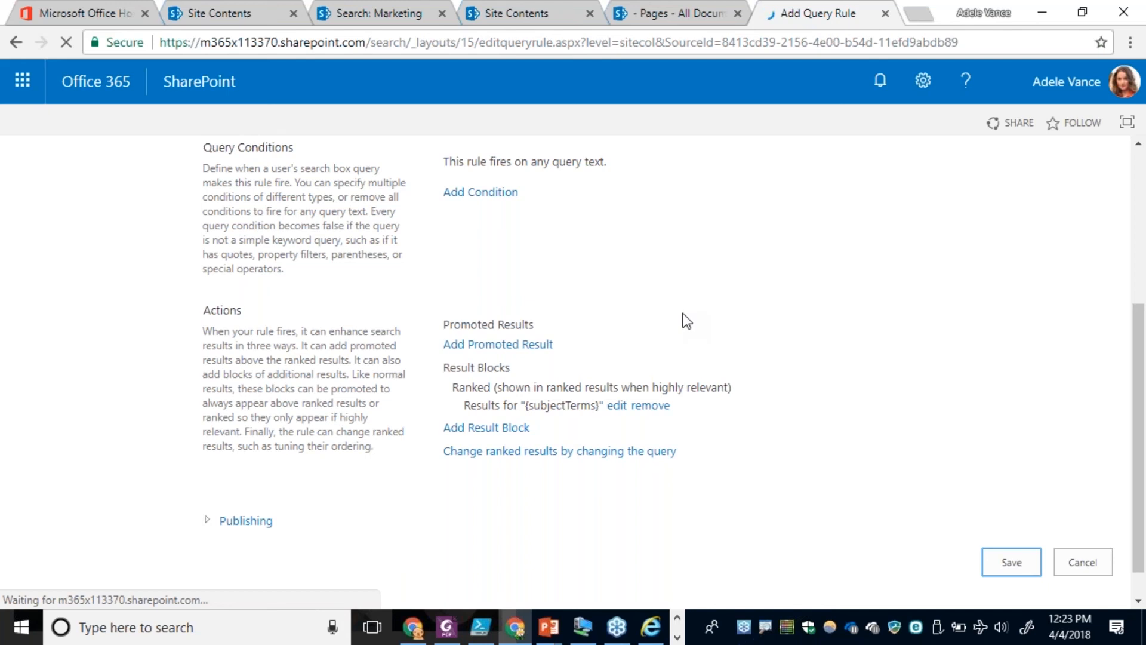
{"action": "left_click", "coordinate": [142, 191]}
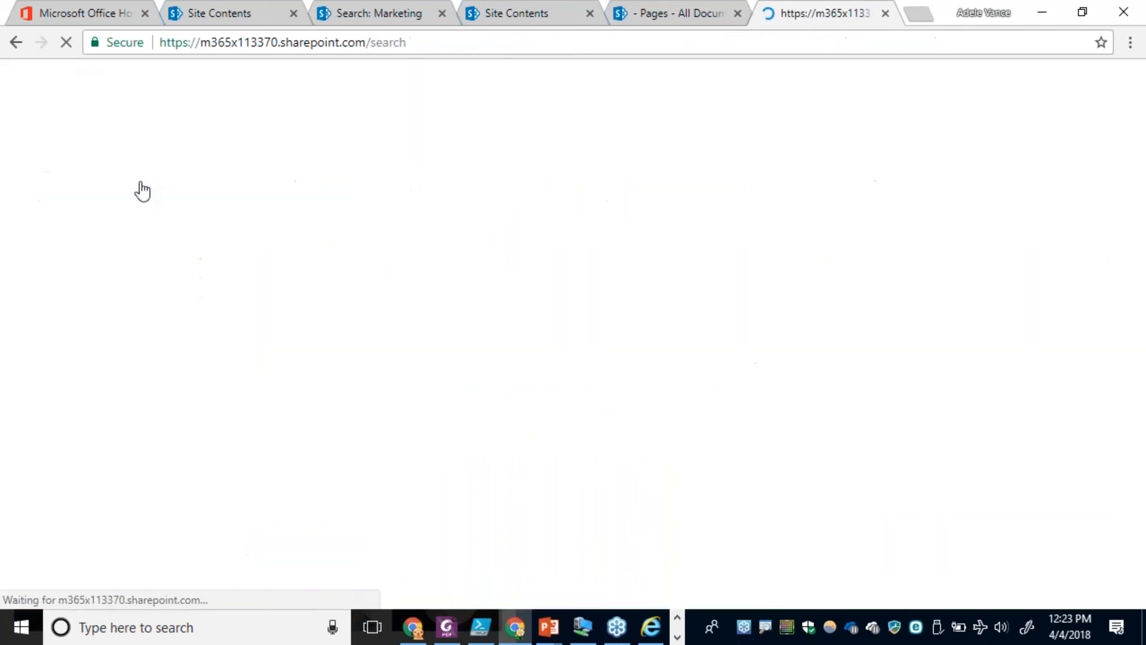
{"action": "type", "text": "adele"}
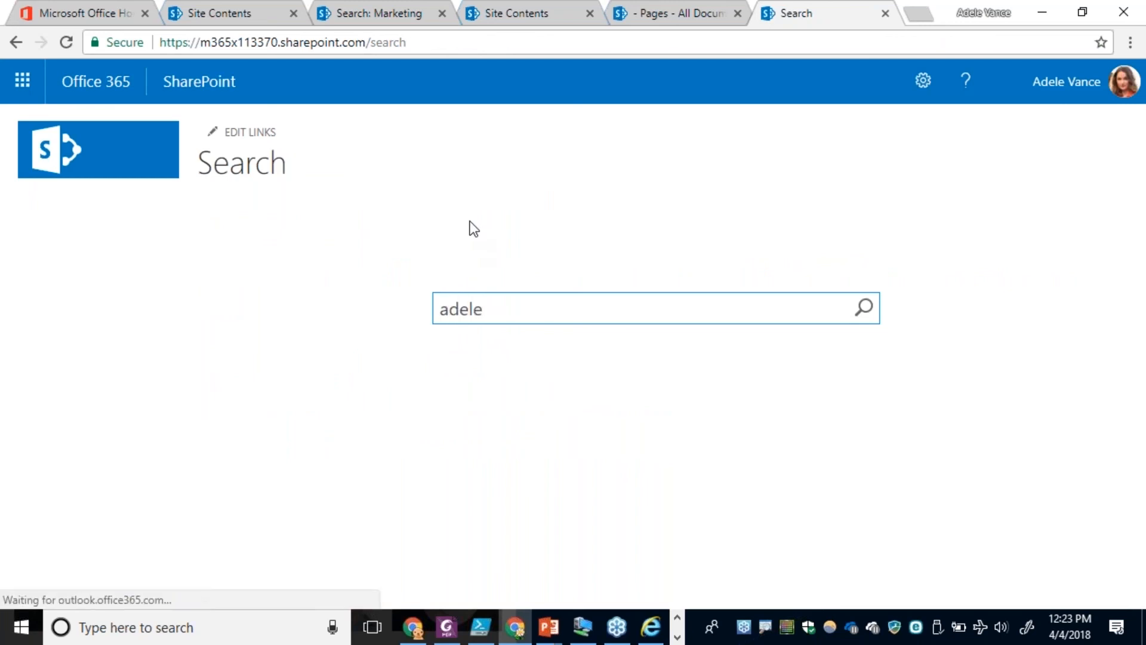
{"action": "key", "text": "Return"}
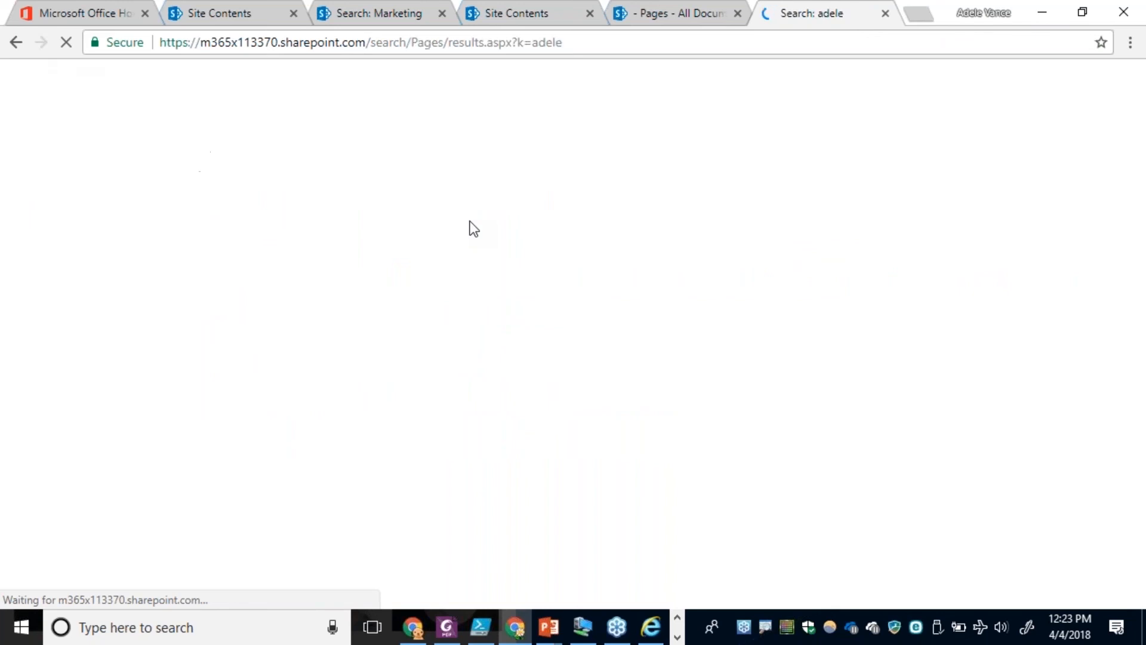
{"action": "mouse_move", "coordinate": [441, 236]}
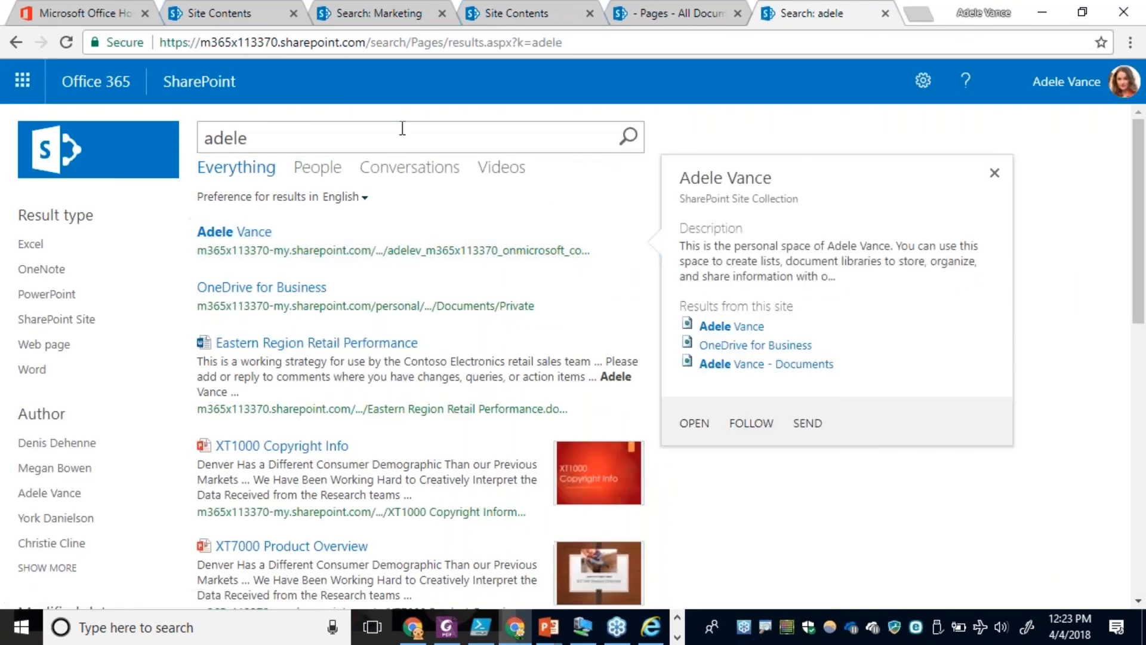
{"action": "left_click", "coordinate": [66, 41]}
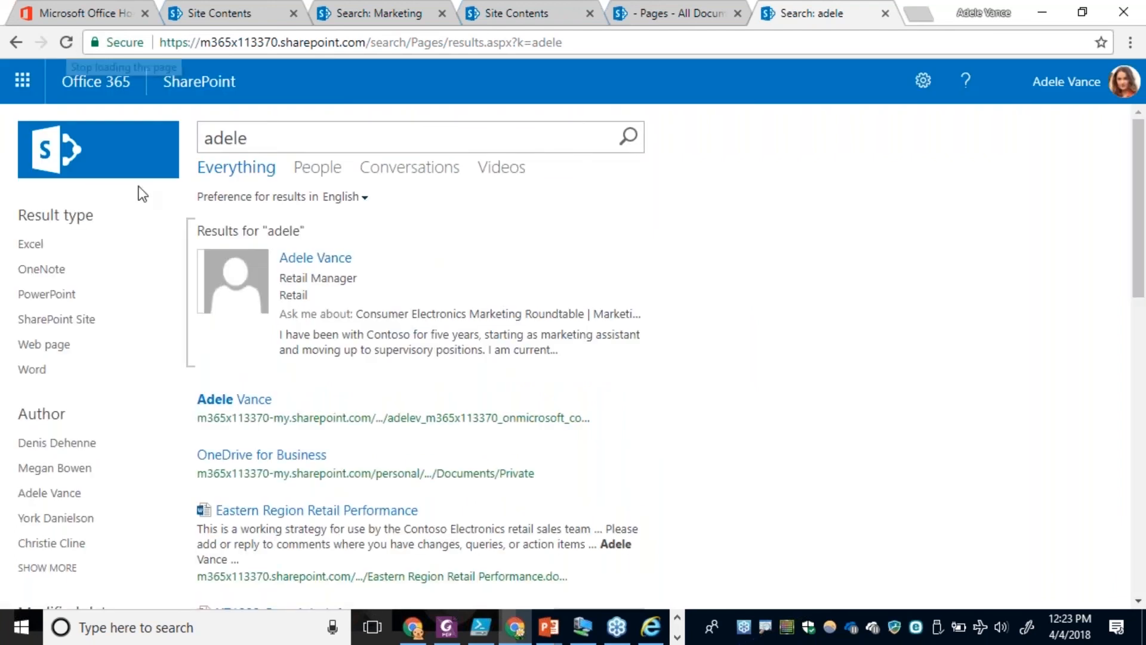
{"action": "mouse_move", "coordinate": [296, 294]}
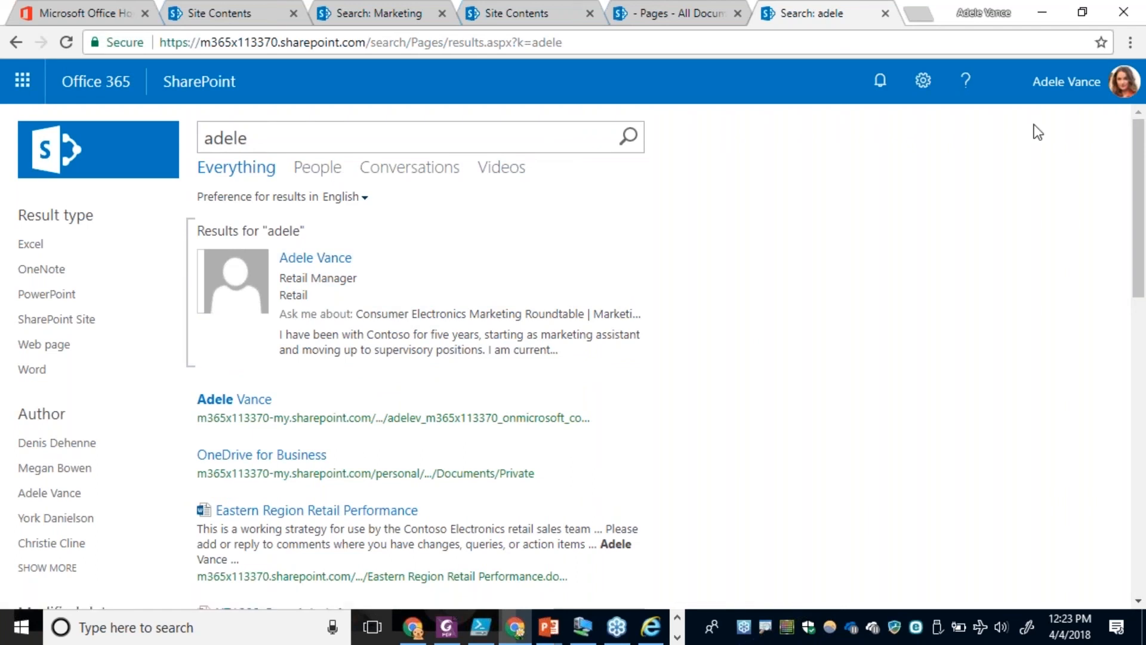
Open the search site's Pages library in a new browser tab to locate the Employee-Directory.aspx page.
{"action": "left_click", "coordinate": [922, 84]}
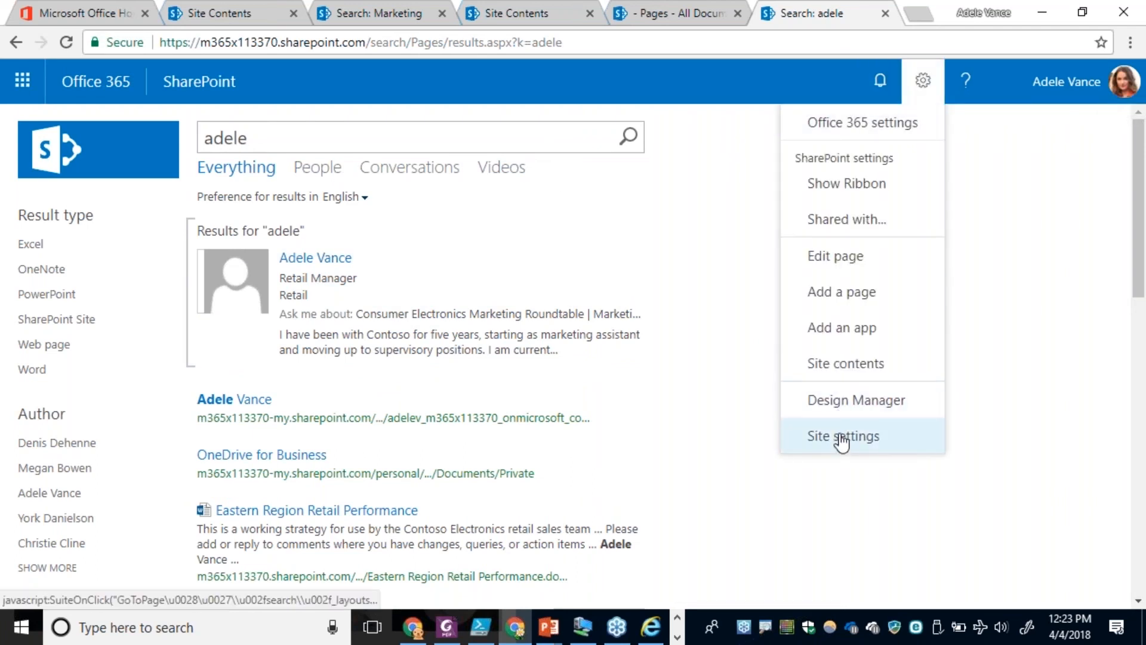
{"action": "left_click", "coordinate": [847, 362]}
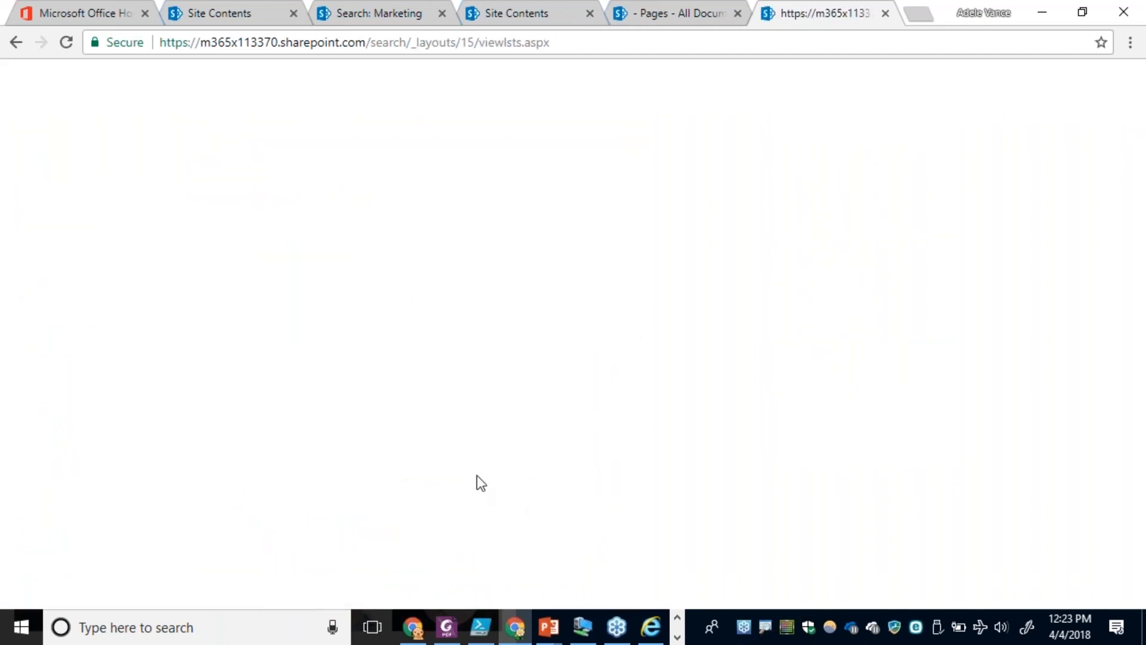
{"action": "scroll", "coordinate": [388, 422], "scroll_direction": "down", "scroll_amount": 4}
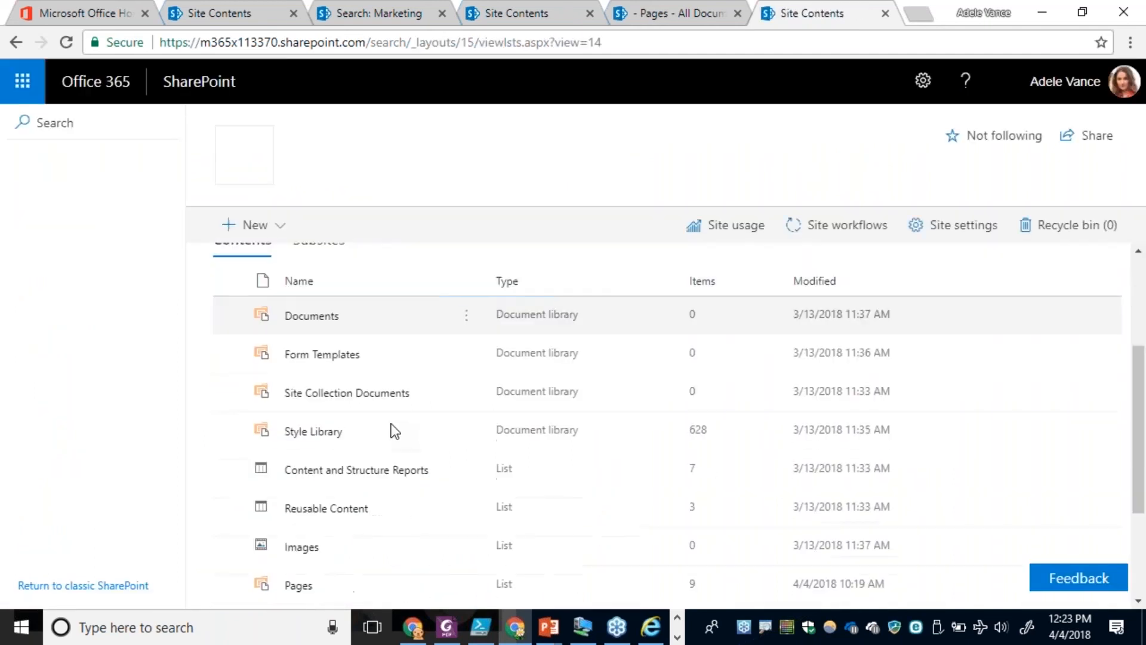
{"action": "scroll", "coordinate": [378, 513], "scroll_direction": "down", "scroll_amount": 2}
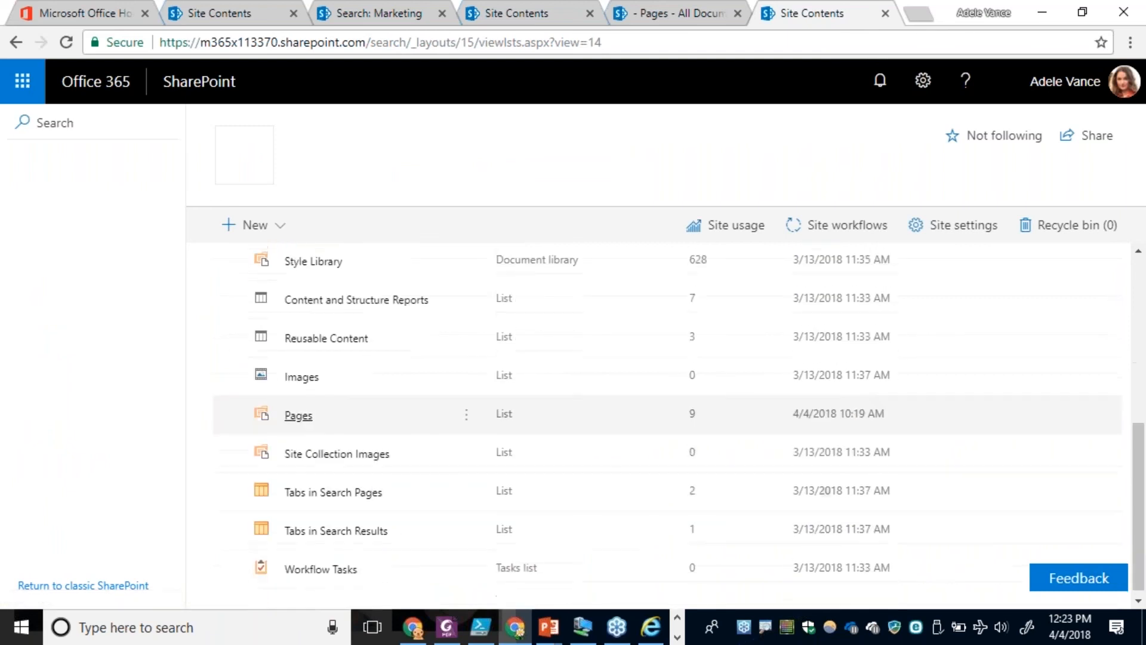
{"action": "left_click", "coordinate": [298, 416]}
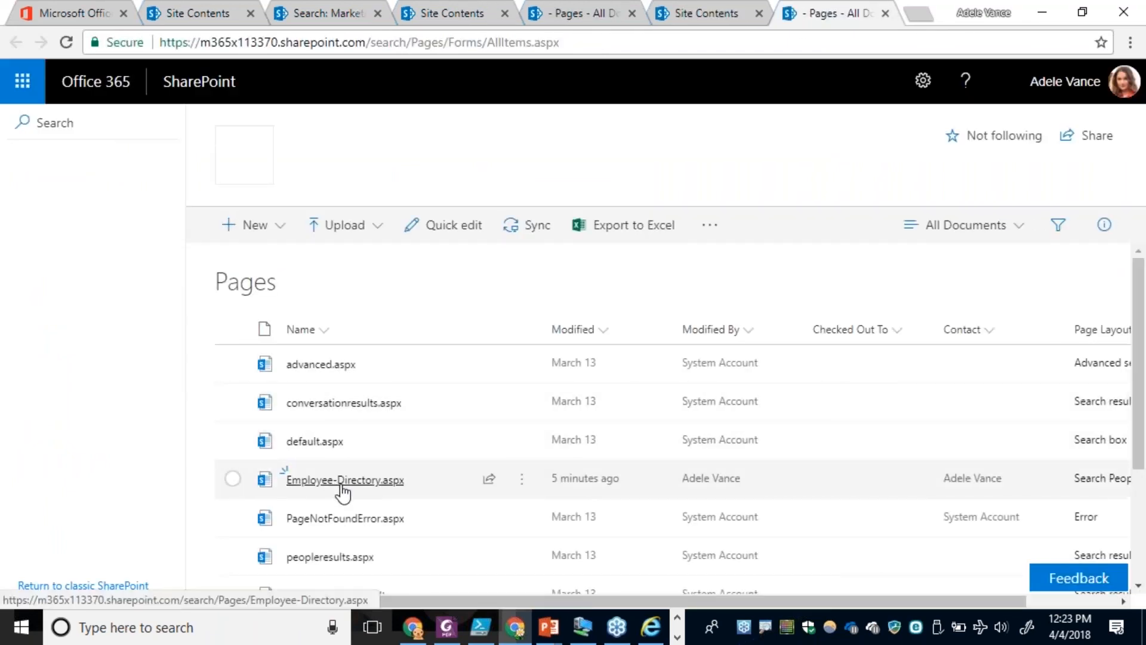
Open the site-level Search Settings page of the search site.
{"action": "left_click", "coordinate": [922, 80]}
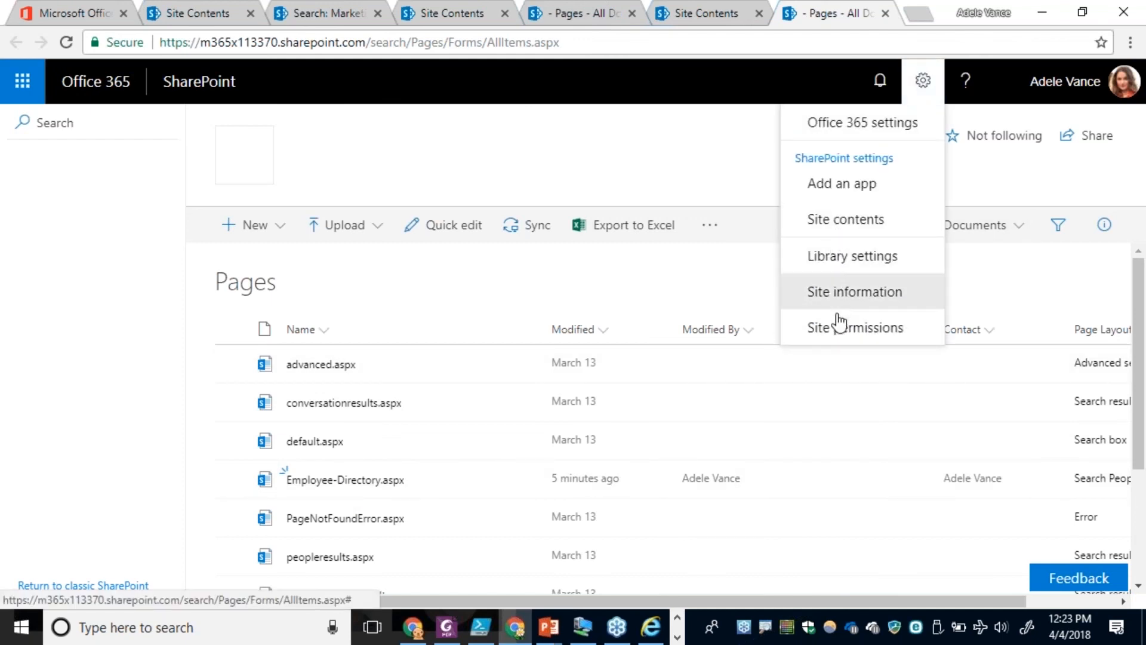
{"action": "left_click", "coordinate": [830, 221]}
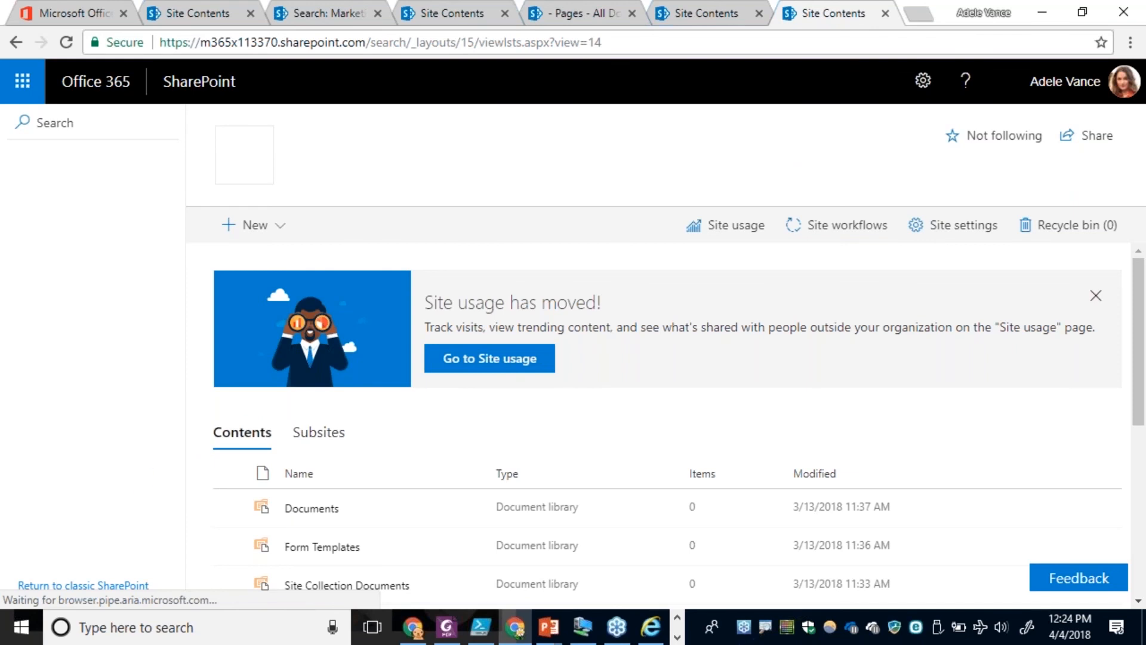
{"action": "scroll", "coordinate": [190, 397], "scroll_direction": "down", "scroll_amount": 8}
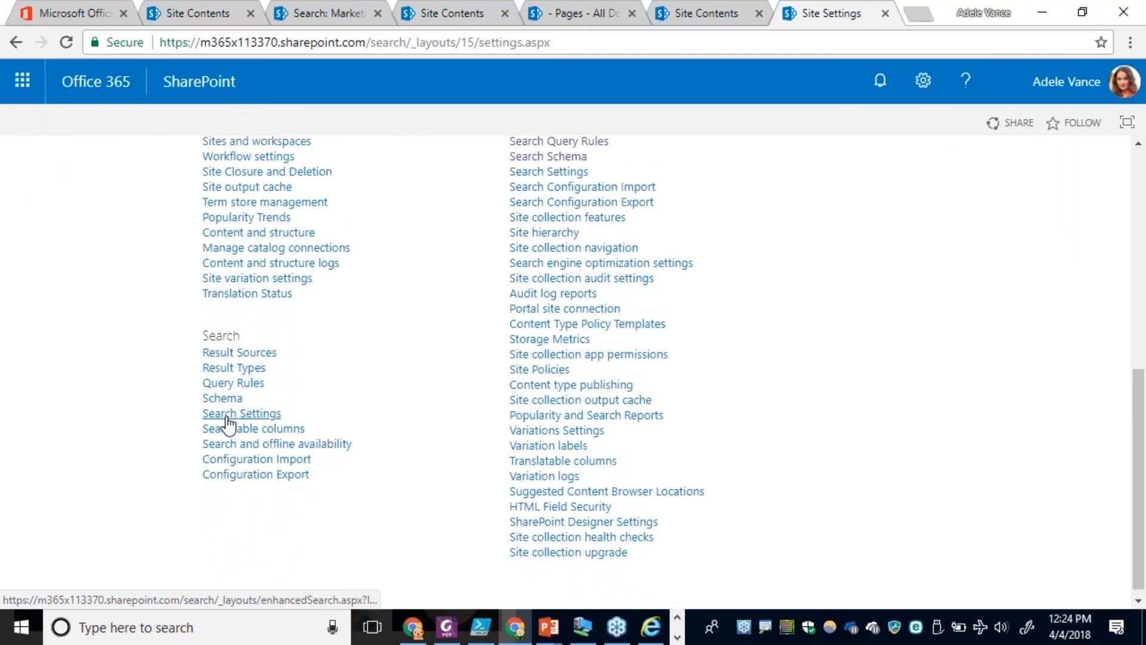
{"action": "left_click", "coordinate": [227, 416]}
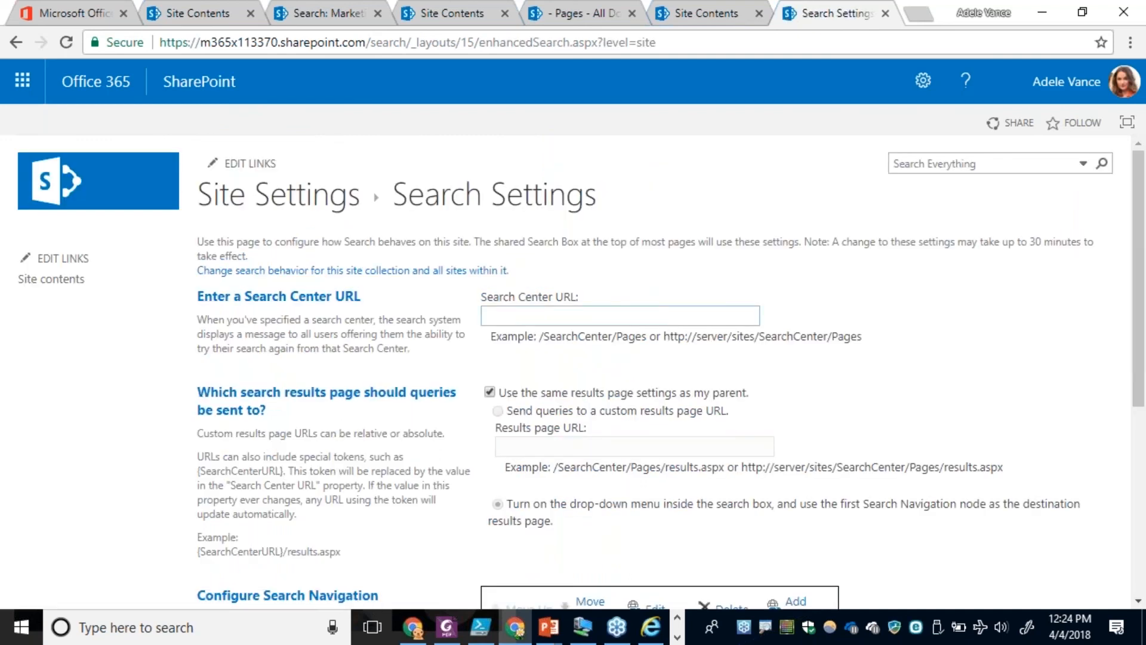
Start a new search navigation link and title it Employee Directory.
{"action": "scroll", "coordinate": [524, 389], "scroll_direction": "down", "scroll_amount": 2}
{"action": "scroll", "coordinate": [508, 376], "scroll_direction": "down", "scroll_amount": 3}
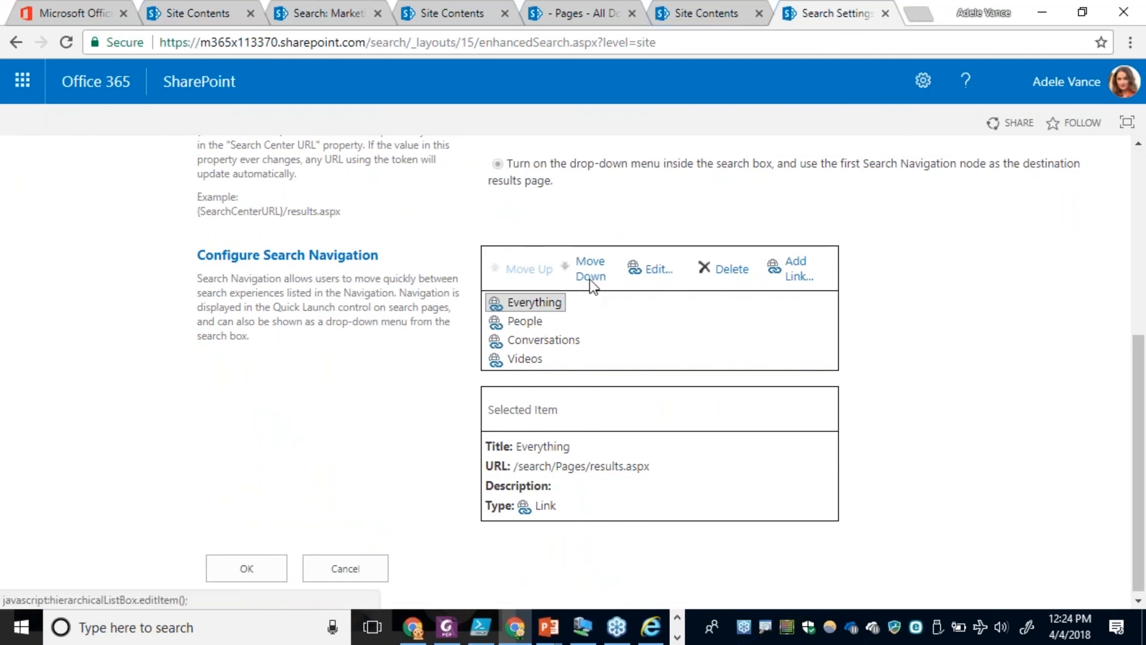
{"action": "left_click", "coordinate": [795, 272]}
{"action": "type", "text": "Employee D"}
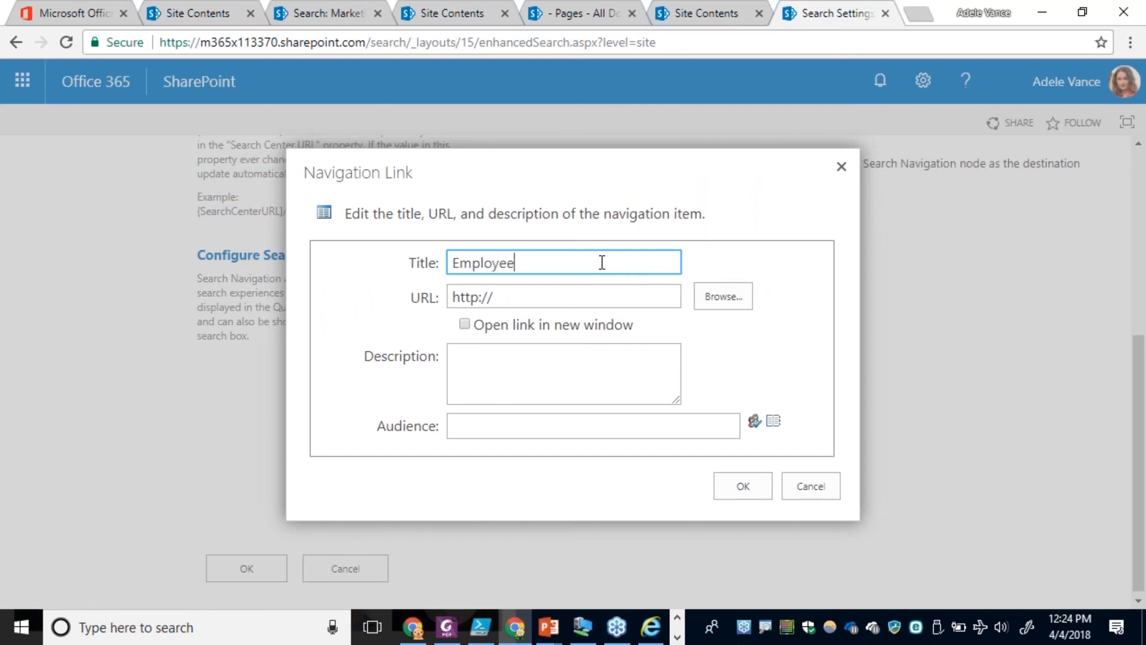
{"action": "type", "text": "irectory"}
Point the navigation link to /search/Pages/Employee-Directory.aspx by picking the page in the Pages library, and accept the link.
{"action": "left_click", "coordinate": [706, 296]}
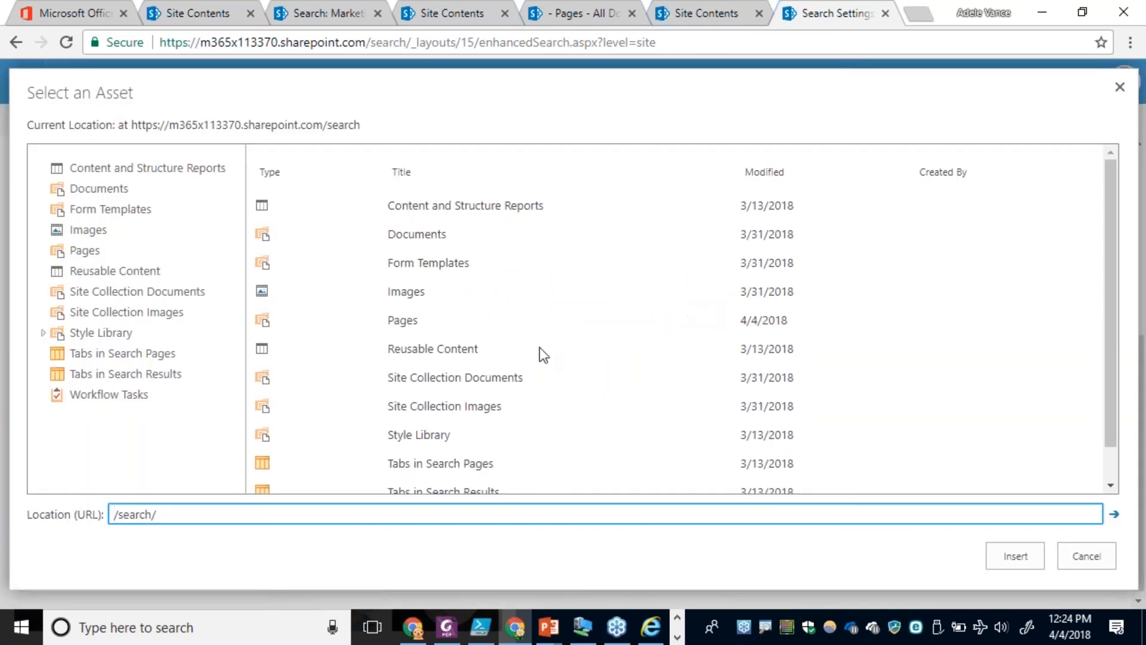
{"action": "left_click", "coordinate": [404, 322]}
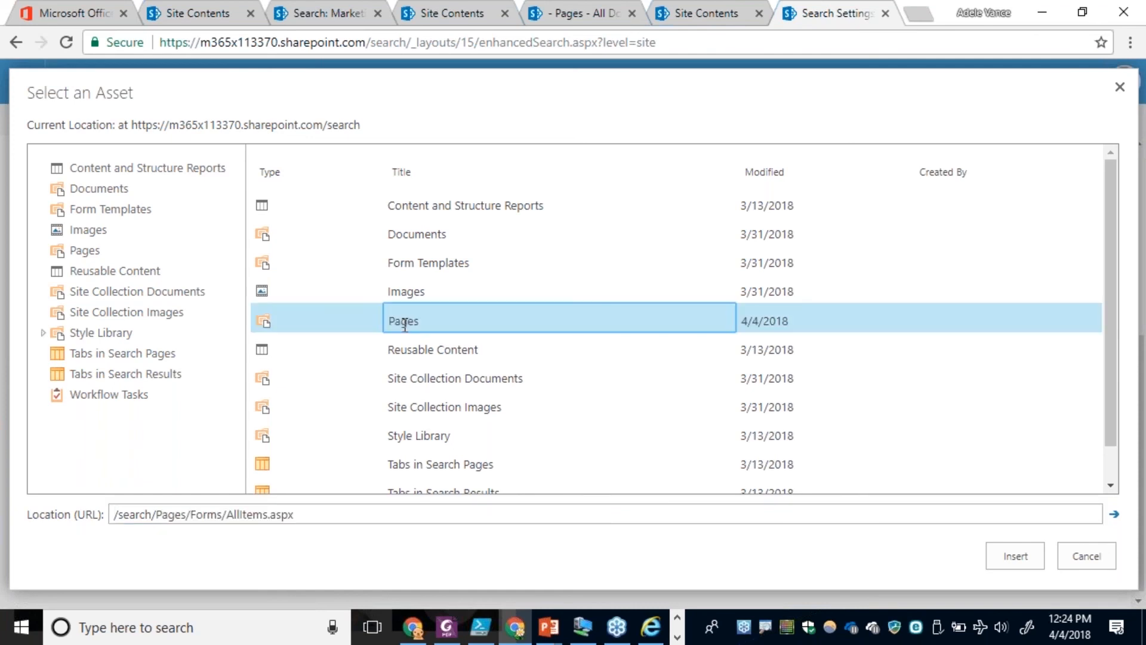
{"action": "double_click", "coordinate": [404, 322]}
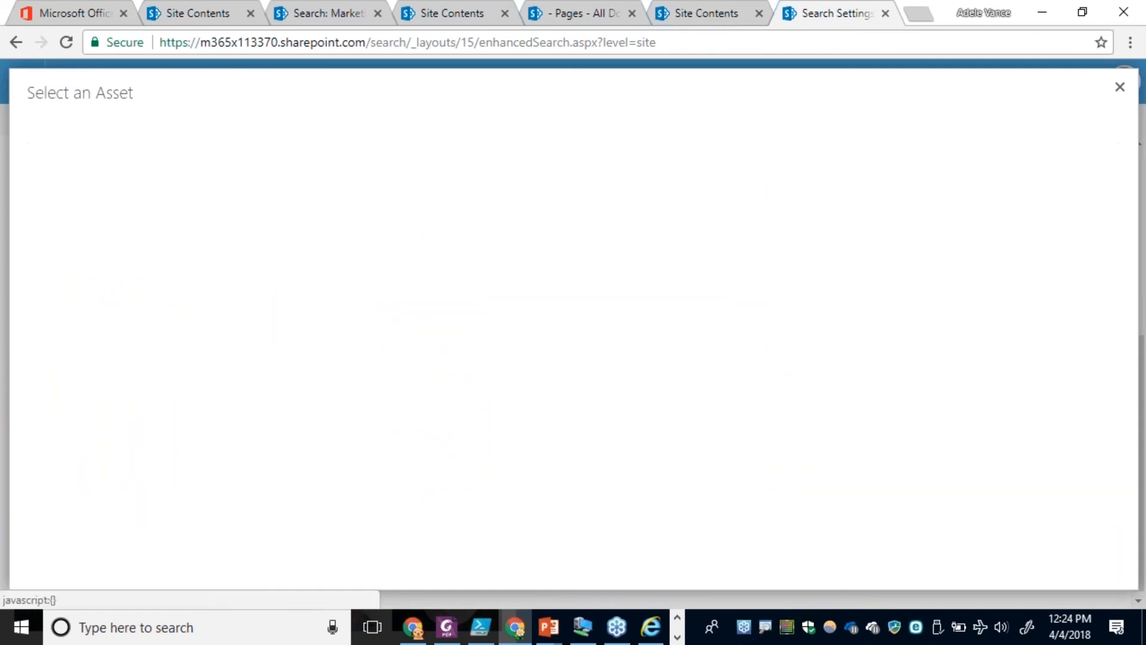
{"action": "left_click", "coordinate": [353, 299]}
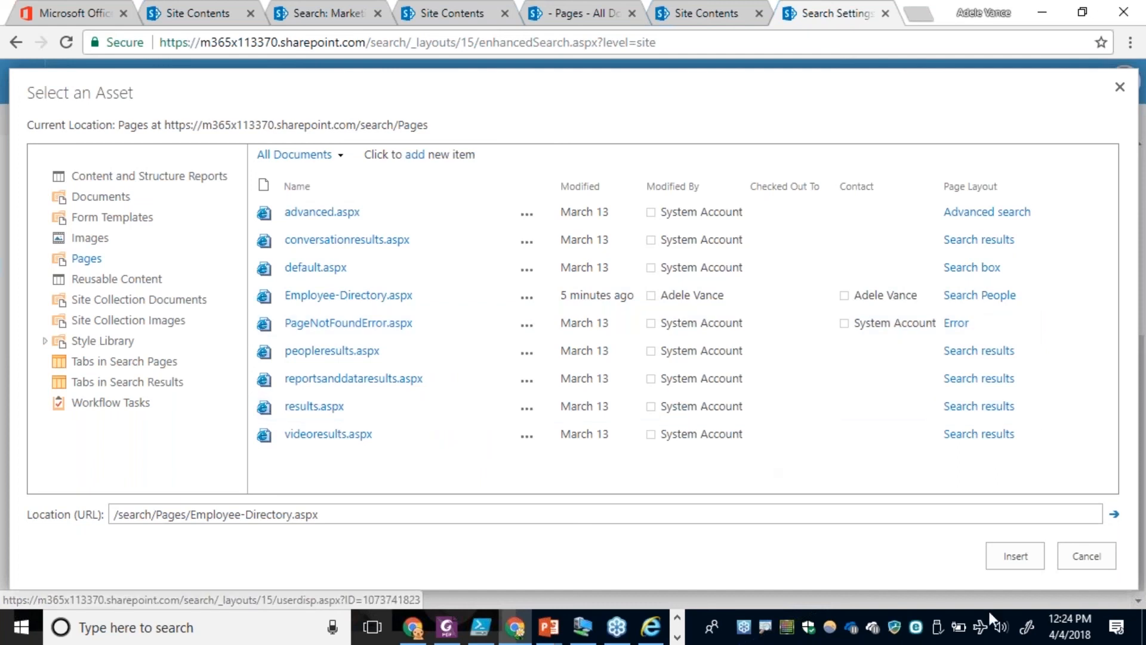
{"action": "left_click", "coordinate": [1015, 556]}
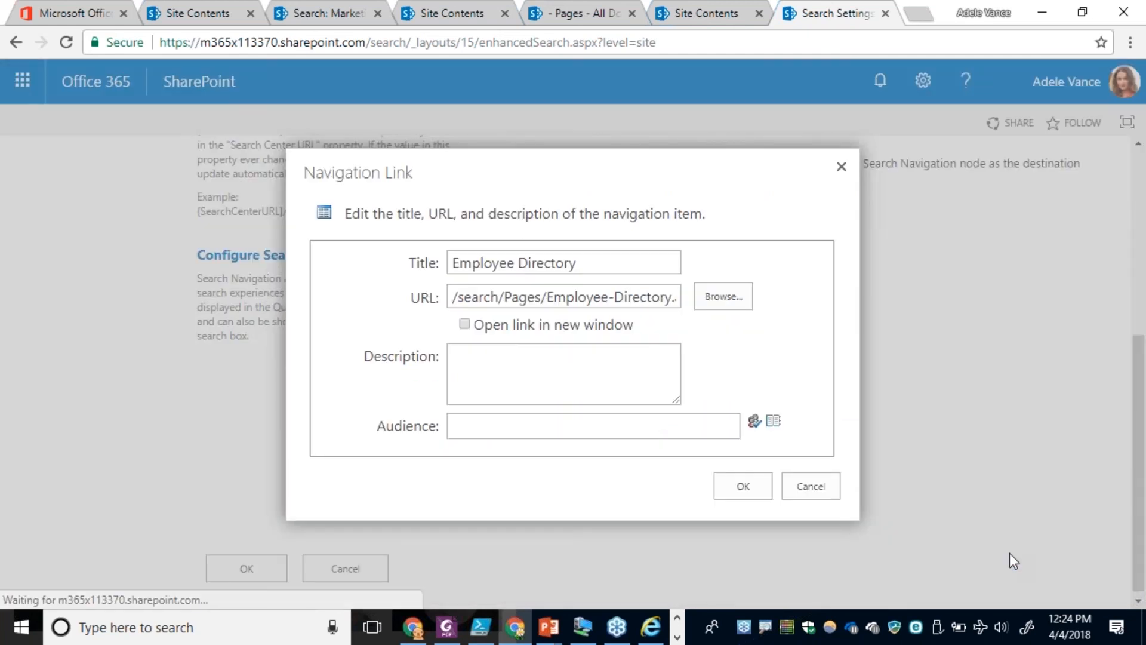
{"action": "left_click", "coordinate": [743, 487]}
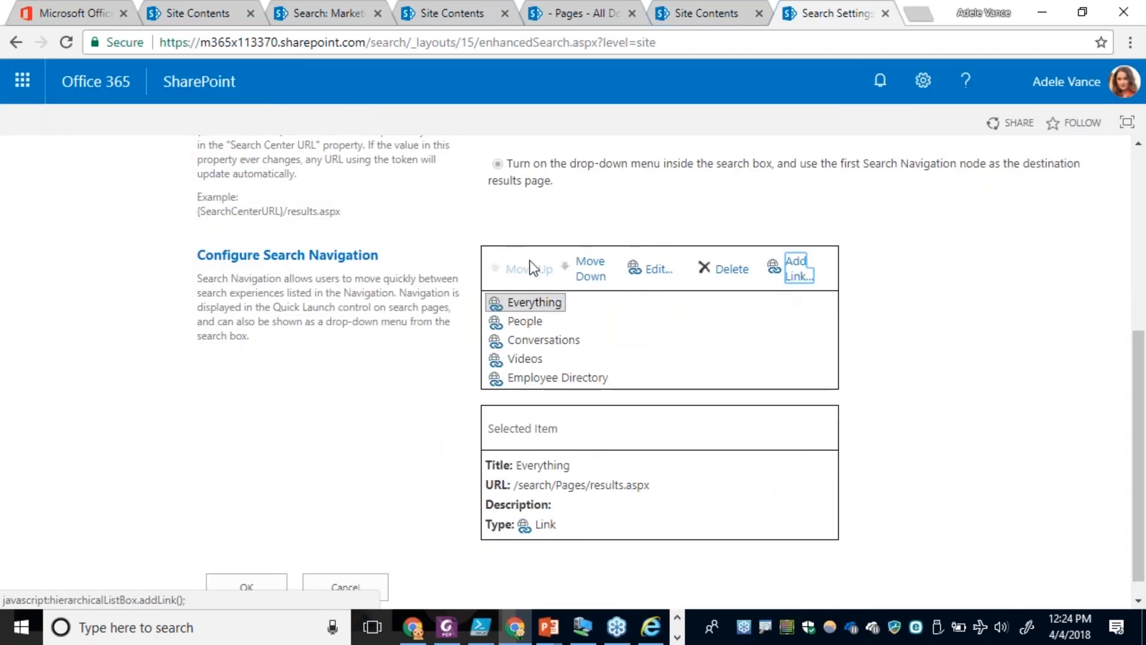
Move the Employee Directory link up to directly below People, and save the search settings.
{"action": "left_click", "coordinate": [571, 377]}
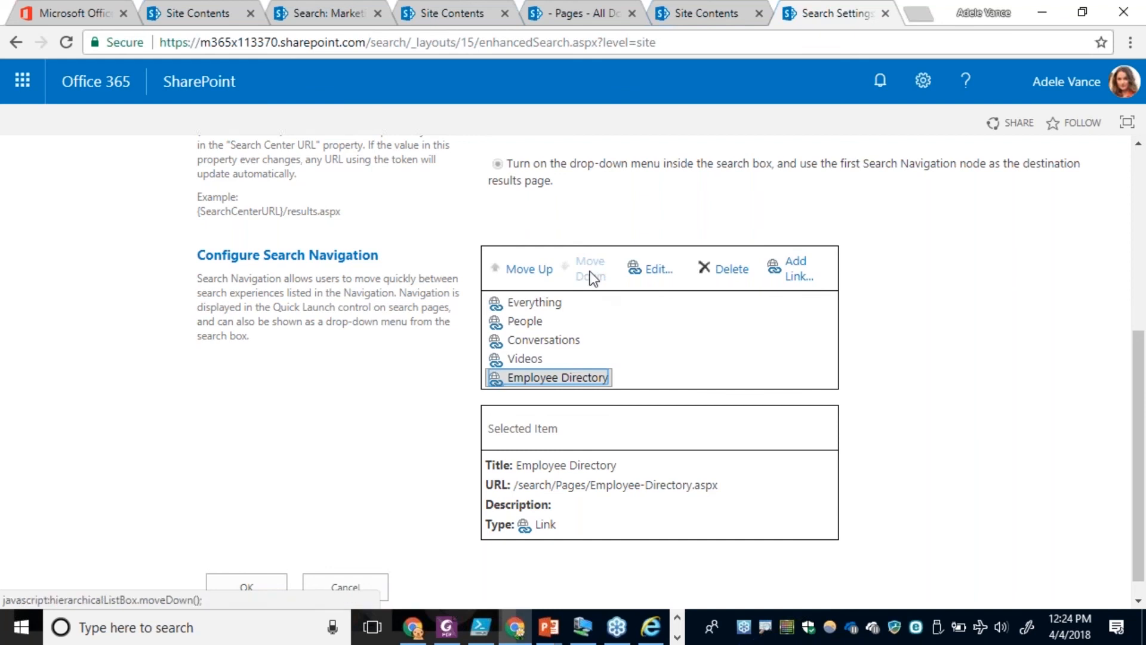
{"action": "left_click", "coordinate": [530, 270]}
{"action": "left_click", "coordinate": [530, 269]}
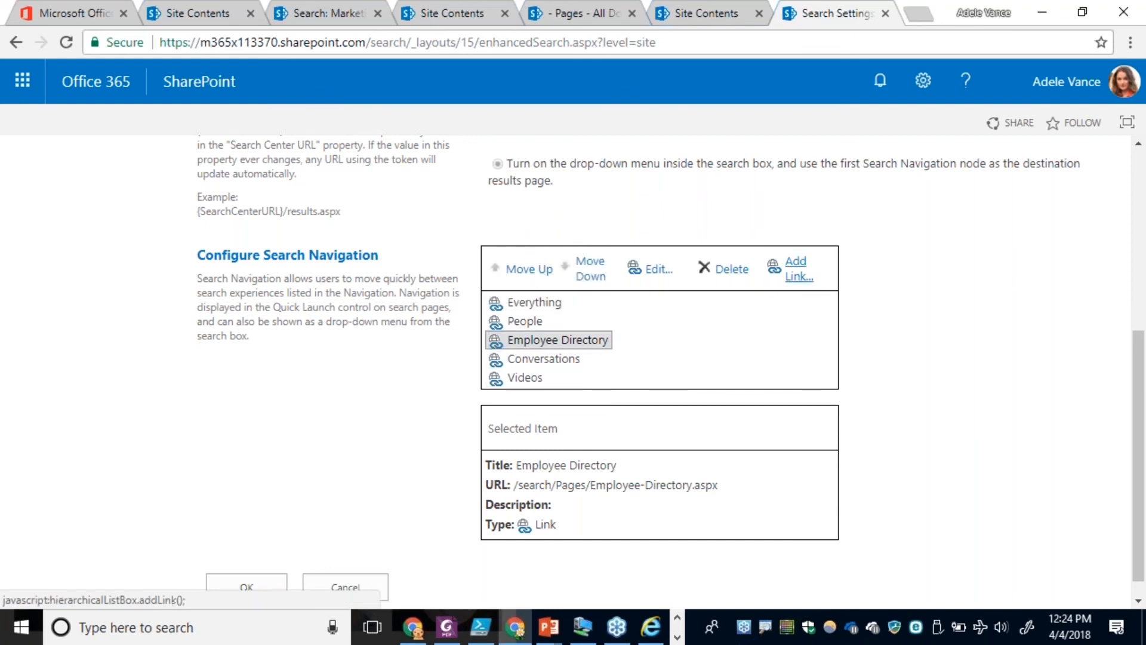
{"action": "scroll", "coordinate": [954, 307], "scroll_direction": "down", "scroll_amount": 1}
{"action": "left_click", "coordinate": [259, 558]}
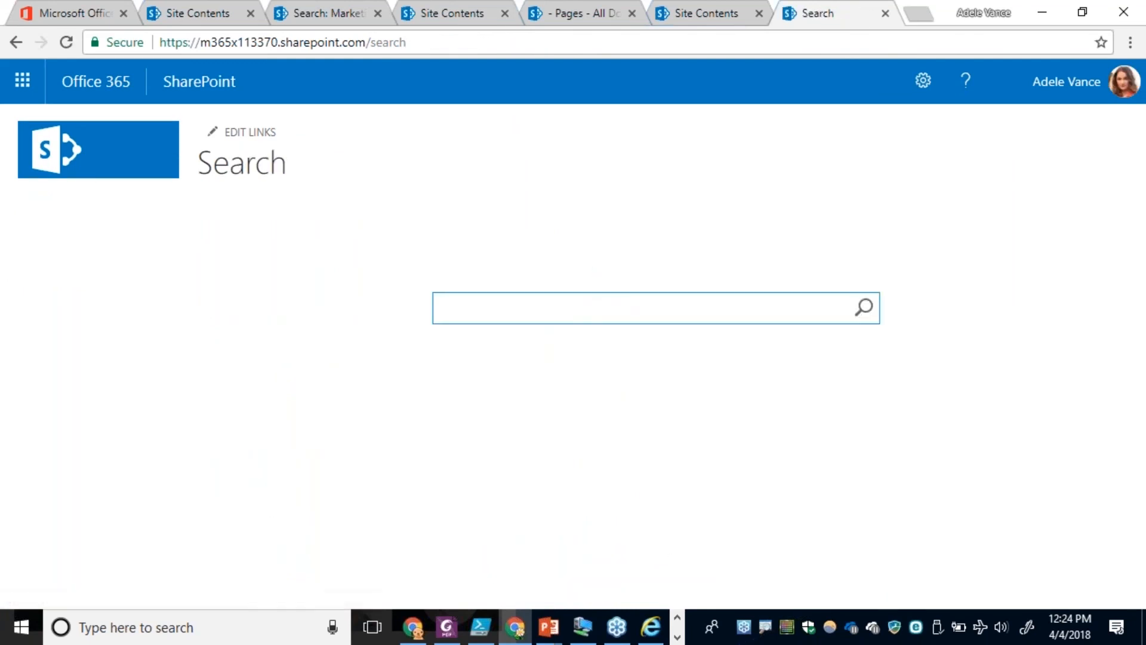
Search for Marketing, and refine the Employee Directory results to the job title Administrative Assistant.
{"action": "type", "text": "Mar"}
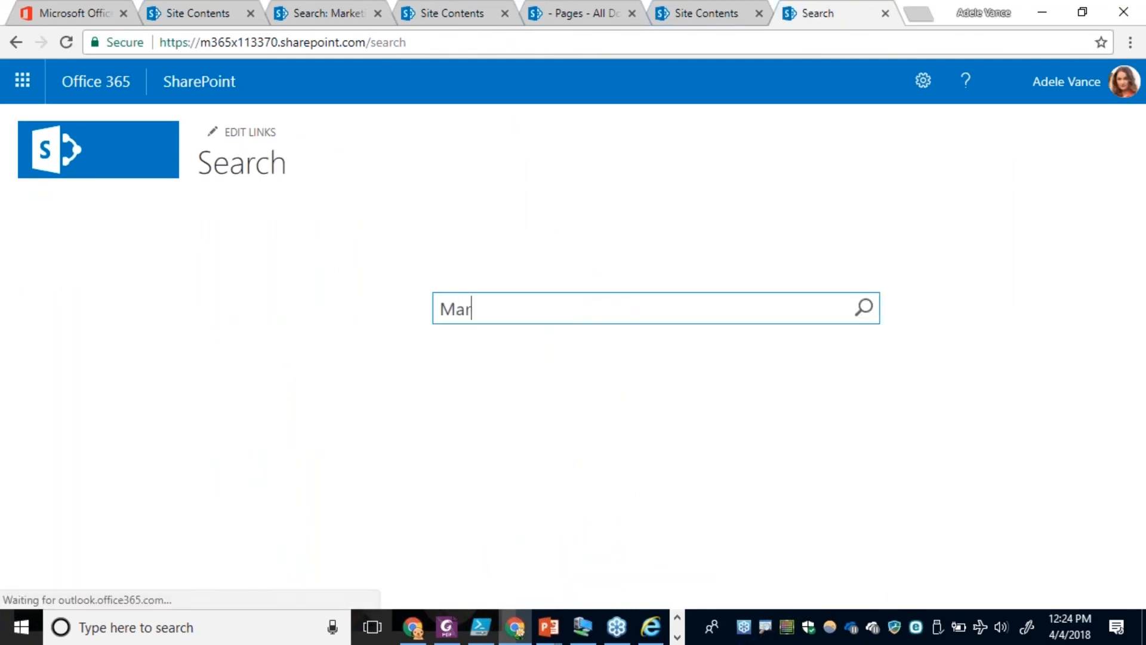
{"action": "type", "text": "keting"}
{"action": "key", "text": "Return"}
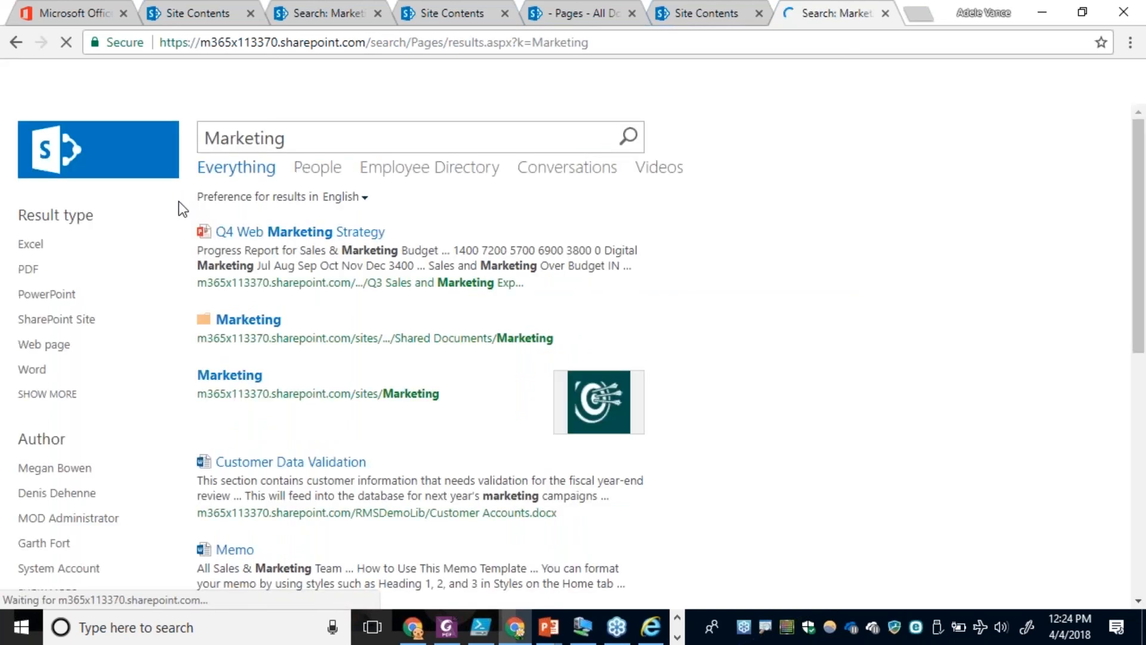
{"action": "left_click", "coordinate": [420, 173]}
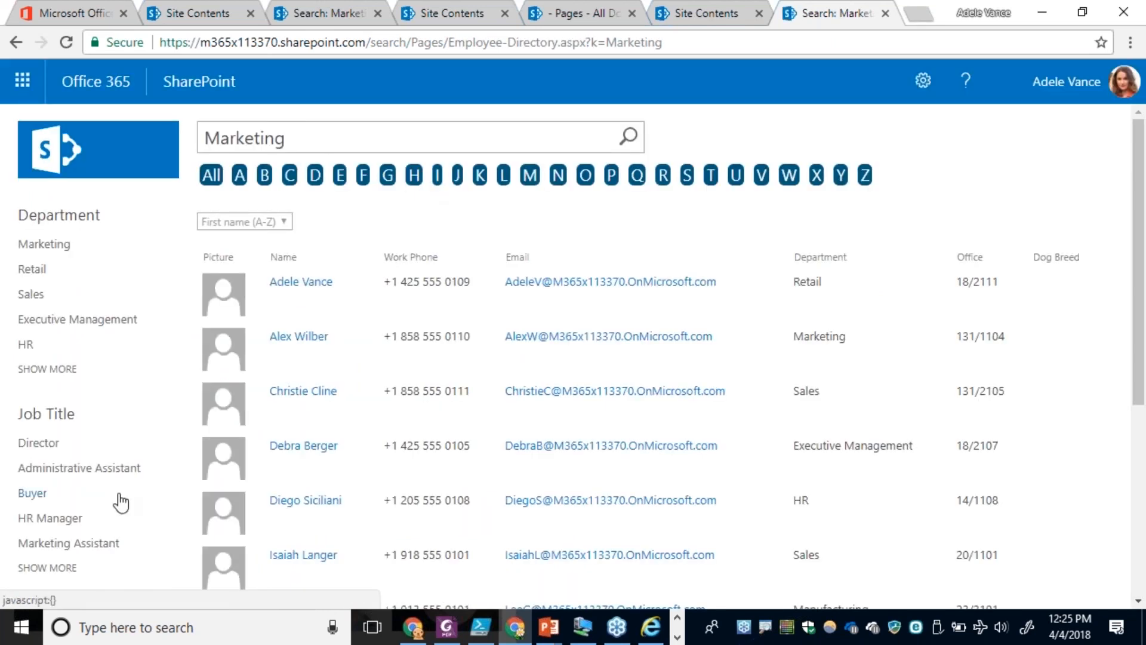
{"action": "left_click", "coordinate": [48, 471]}
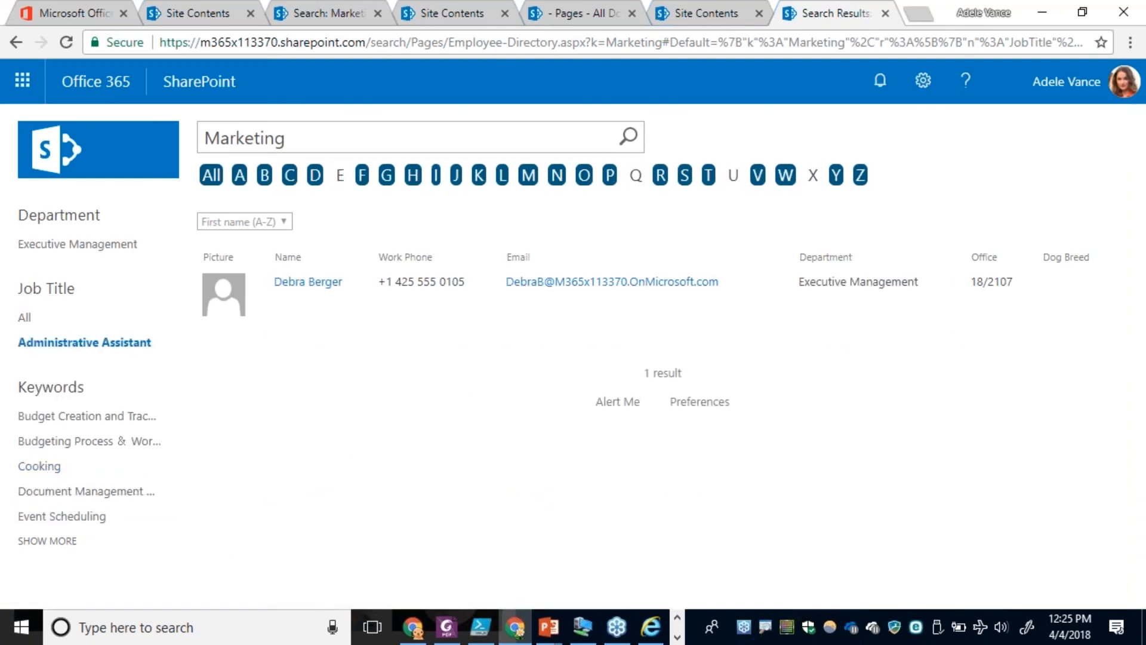
Switch to the Virtual Machine Connection window and filter its employee directory to last names starting with D.
{"action": "key", "text": "alt+Tab"}
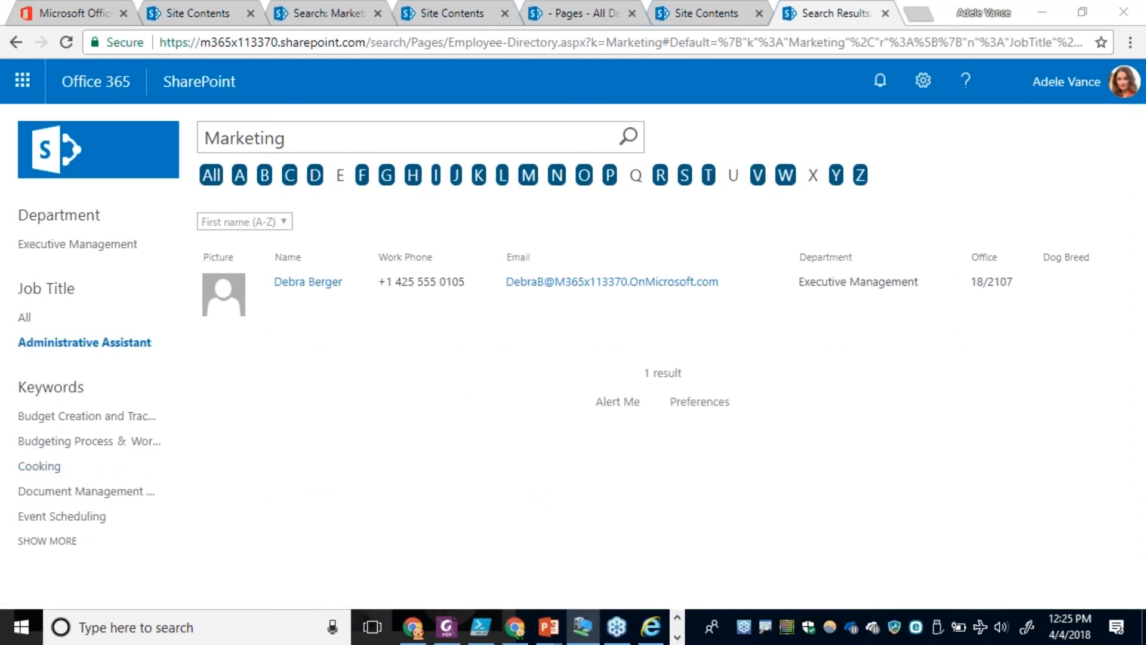
{"action": "left_click_drag", "start_coordinate": [1145, 185], "coordinate": [578, 21]}
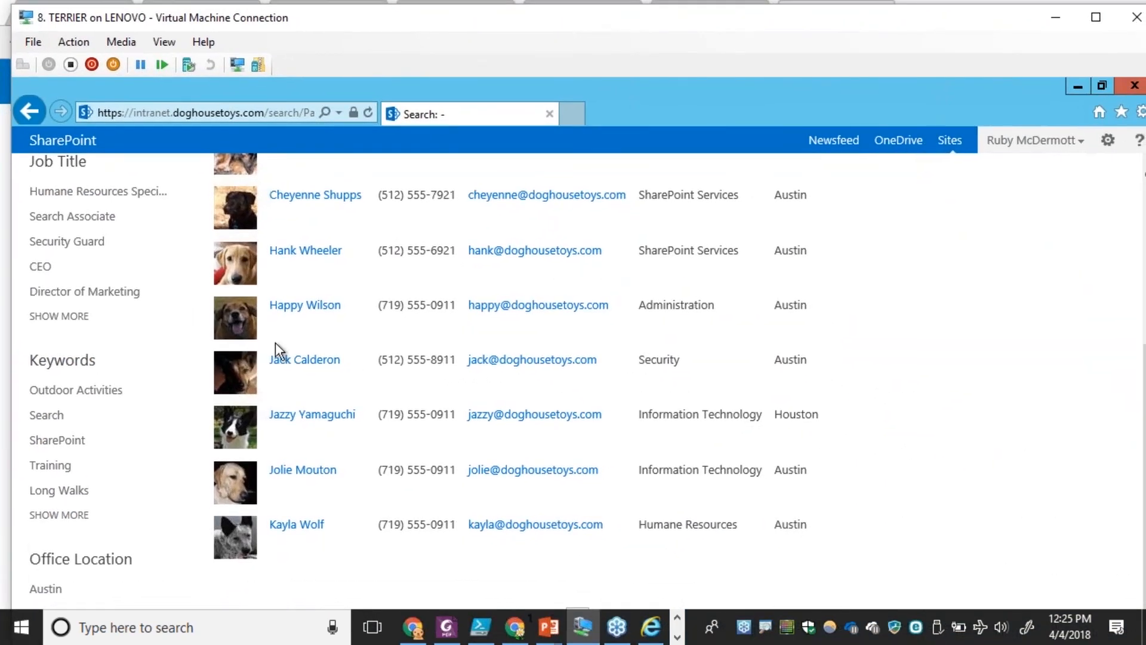
{"action": "scroll", "coordinate": [277, 346], "scroll_direction": "up", "scroll_amount": 5}
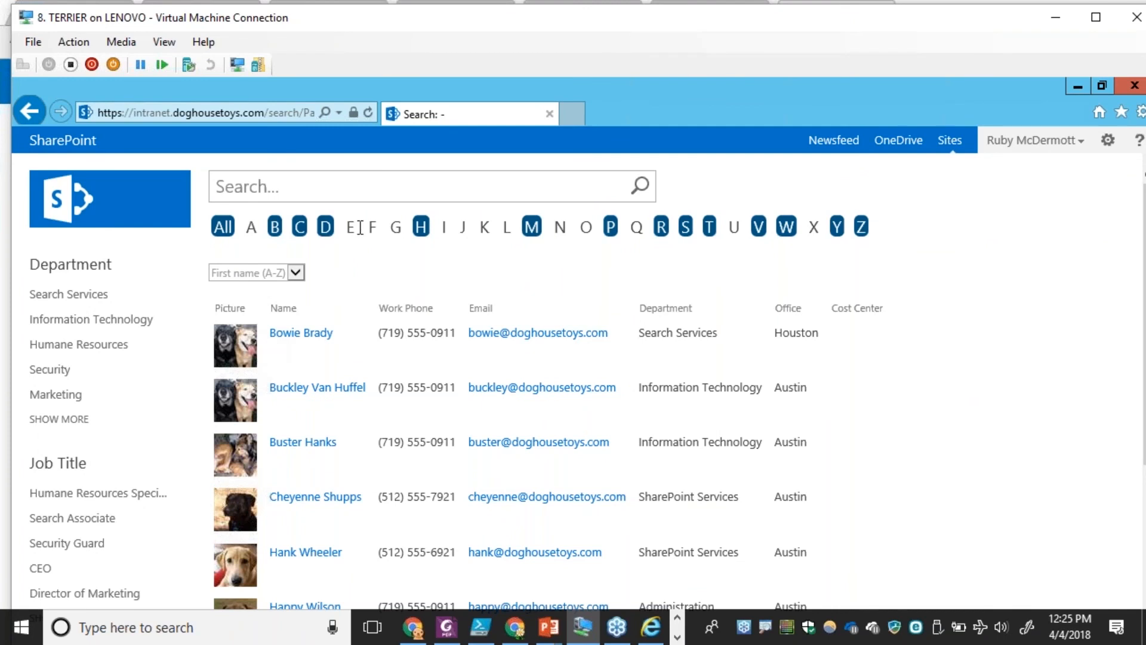
{"action": "left_click", "coordinate": [326, 228]}
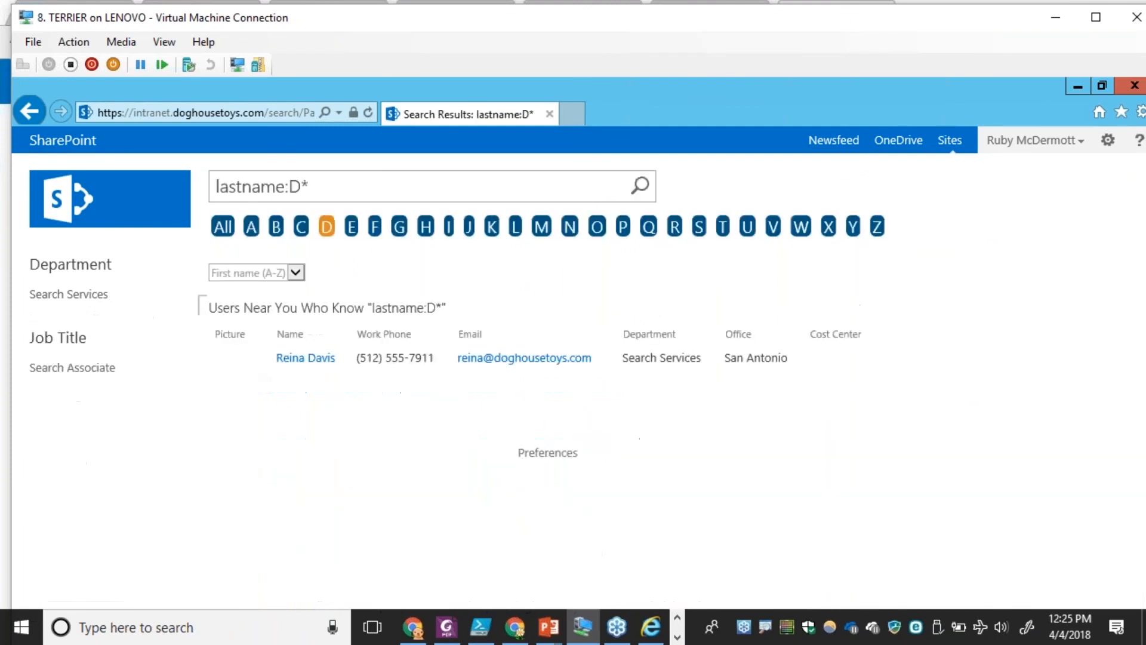
Filter the employee directory by last names starting with A, and by those starting with P.
{"action": "left_click", "coordinate": [251, 233]}
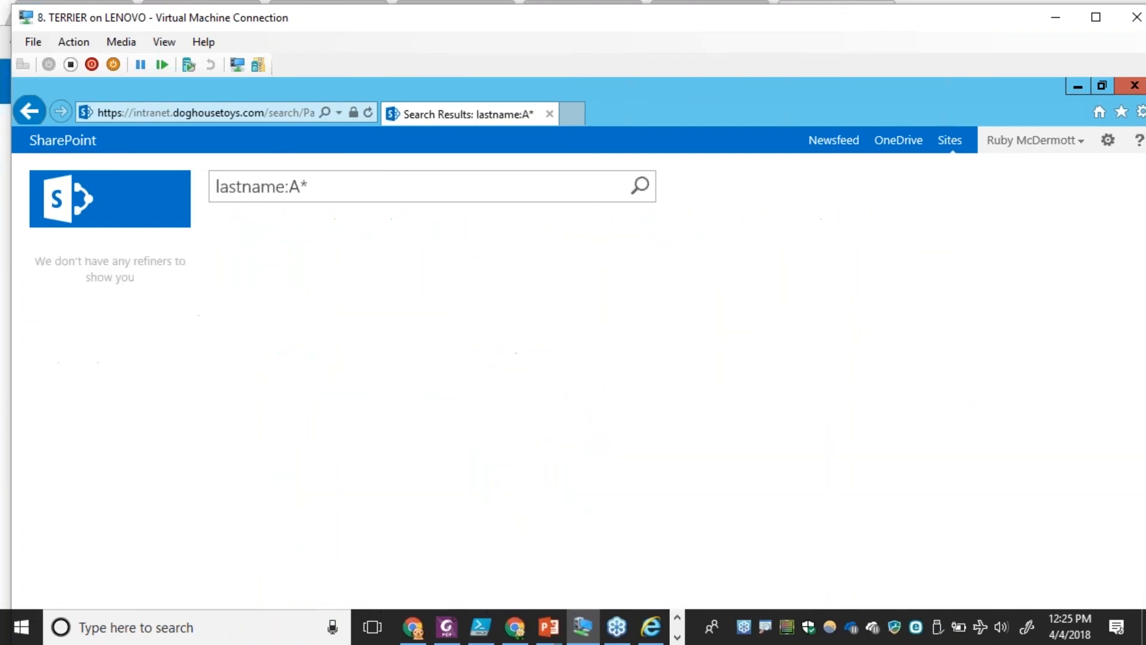
{"action": "left_click", "coordinate": [610, 226]}
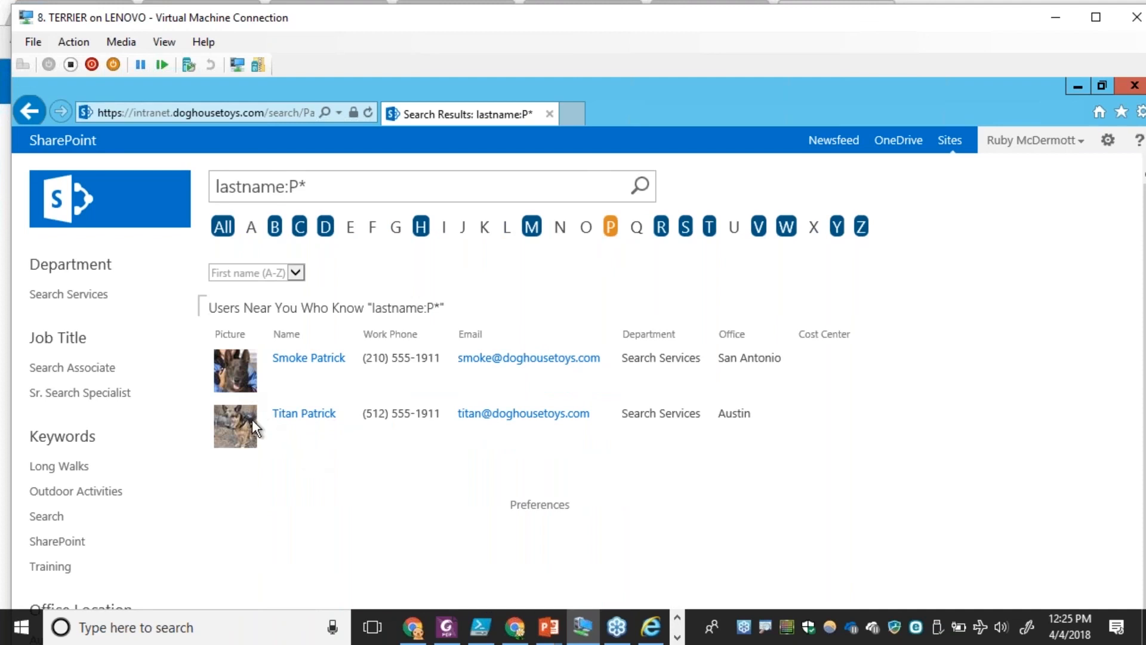
Leave the virtual machine window, switch to the PowerPoint slide show, and advance from the Better People Name Query Rule slide.
{"action": "left_click", "coordinate": [1057, 18]}
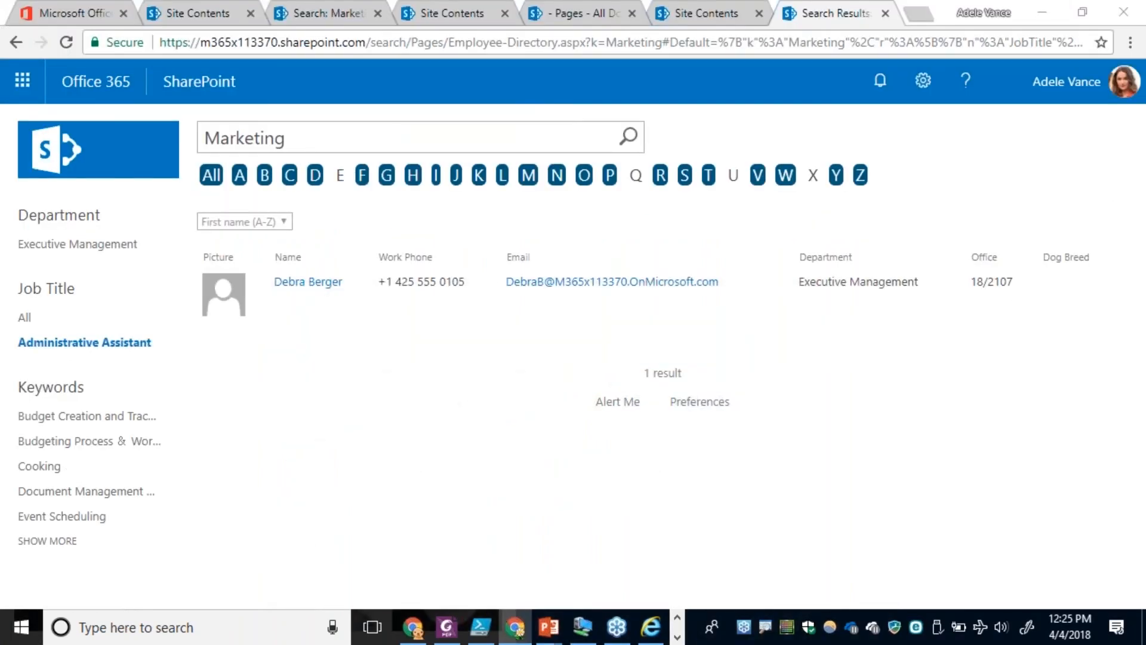
{"action": "key", "text": "alt+Tab"}
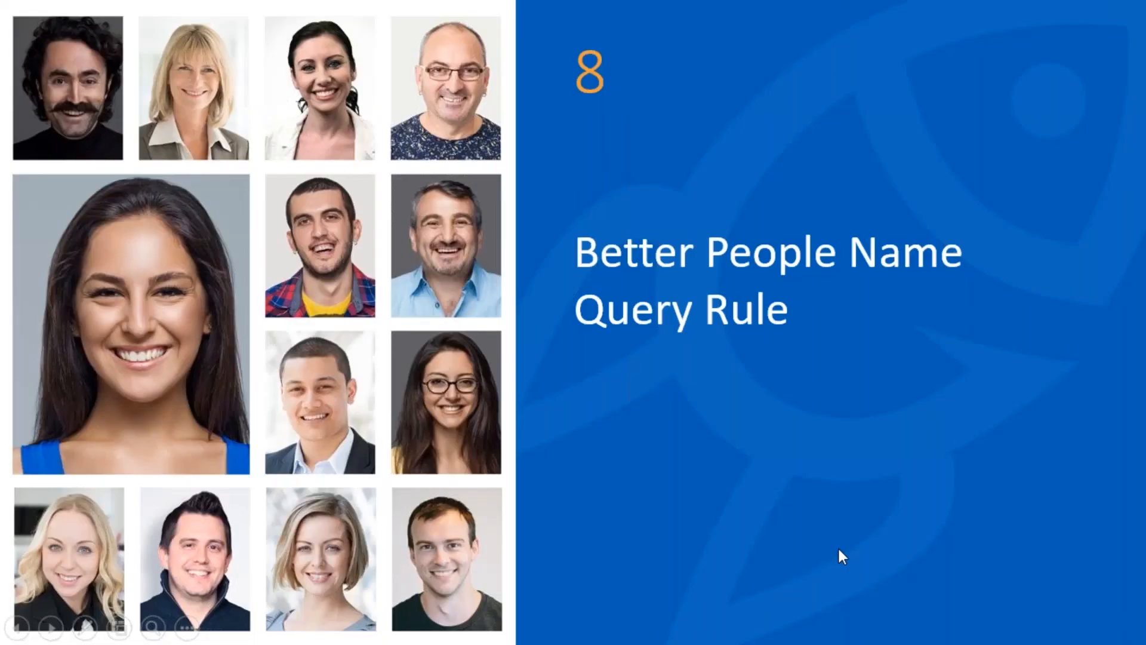
{"action": "left_click", "coordinate": [838, 549]}
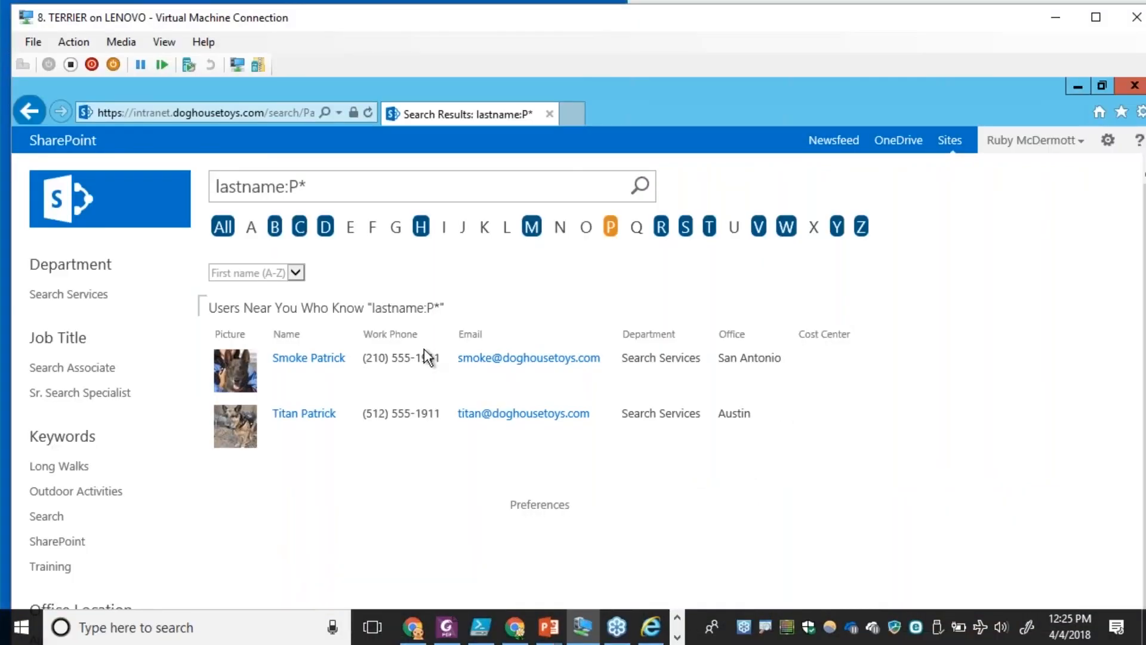
Switch to the Virtual Machine Connection in full screen, and open the search site's site collection Search Schema from its site settings.
{"action": "double_click", "coordinate": [540, 16]}
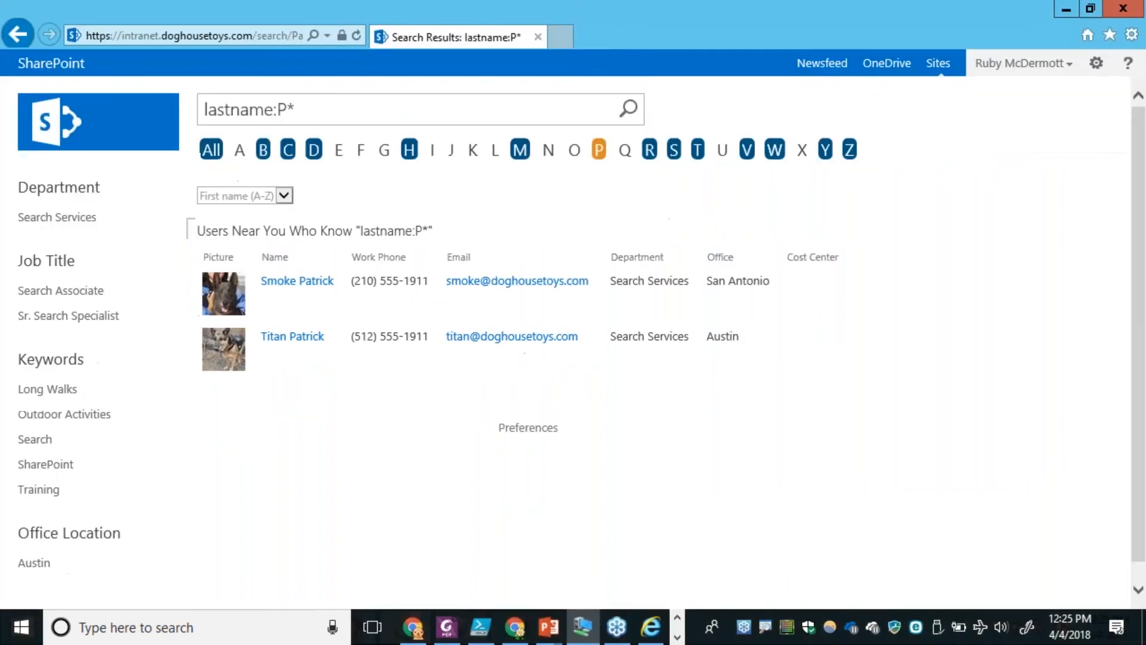
{"action": "left_click", "coordinate": [461, 630]}
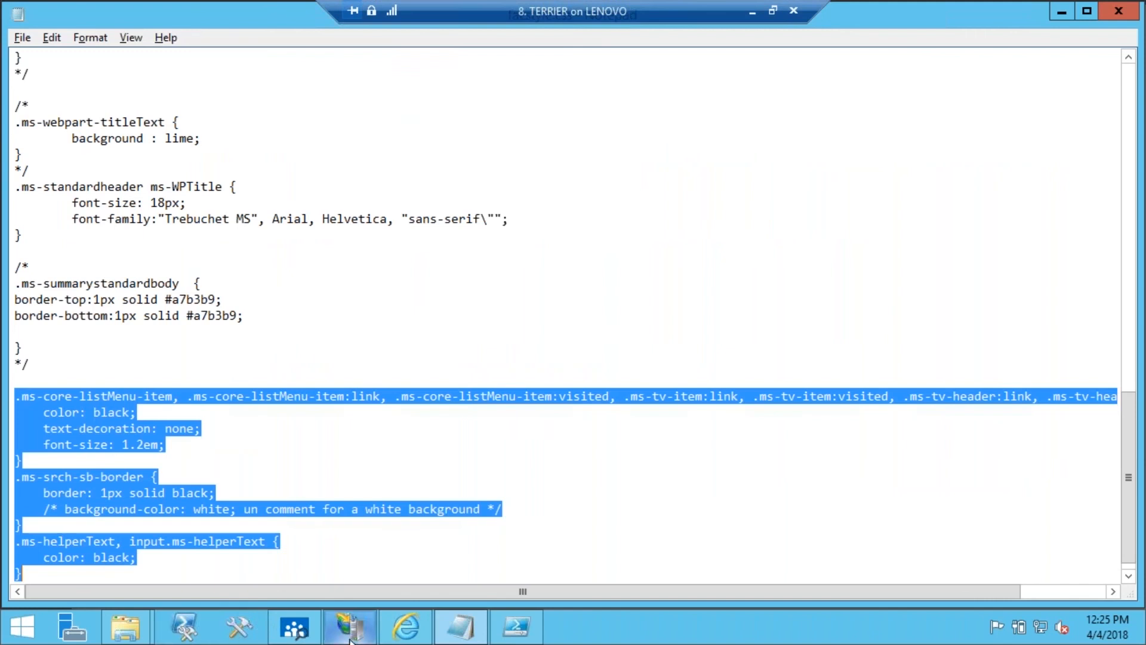
{"action": "left_click", "coordinate": [403, 628]}
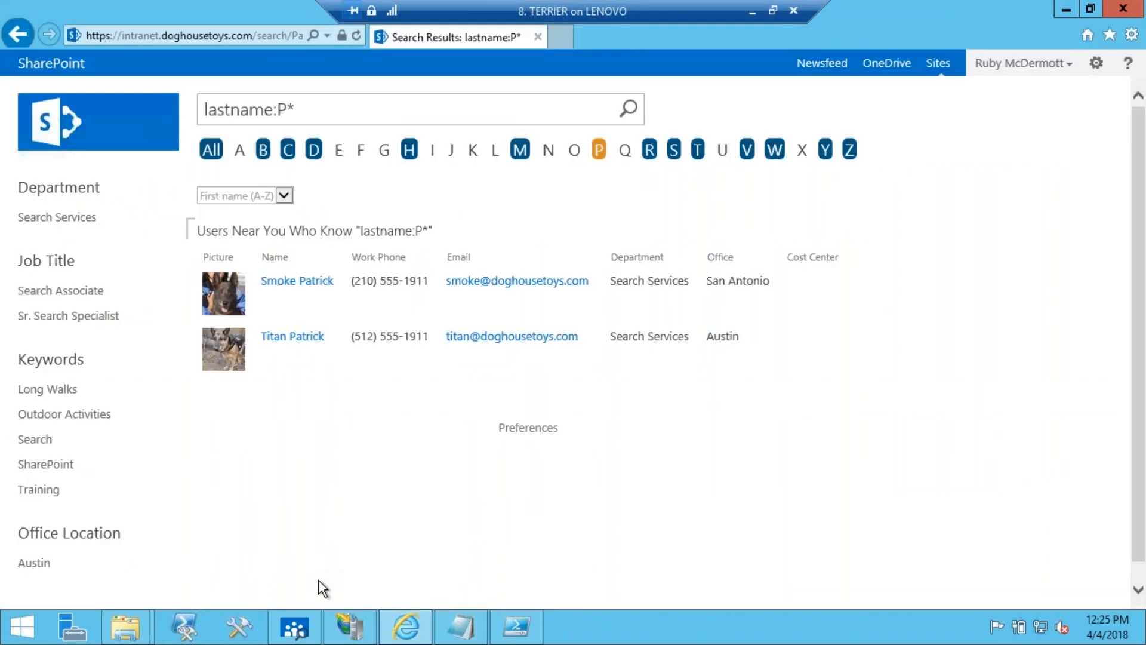
{"action": "left_click", "coordinate": [1096, 63]}
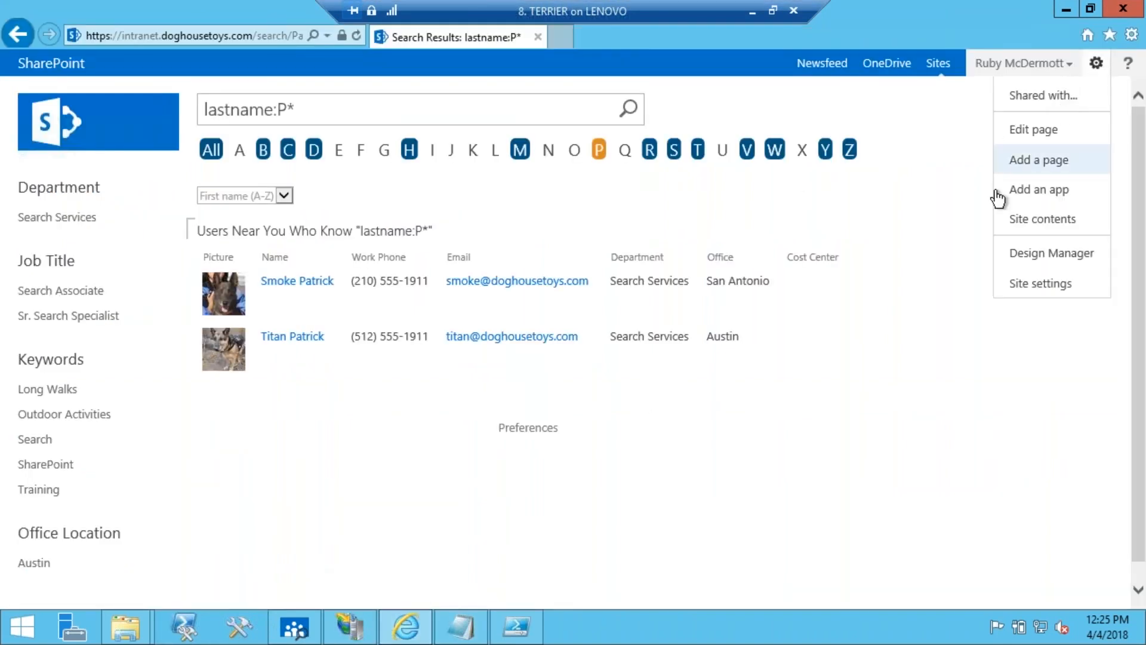
{"action": "left_click", "coordinate": [1016, 284]}
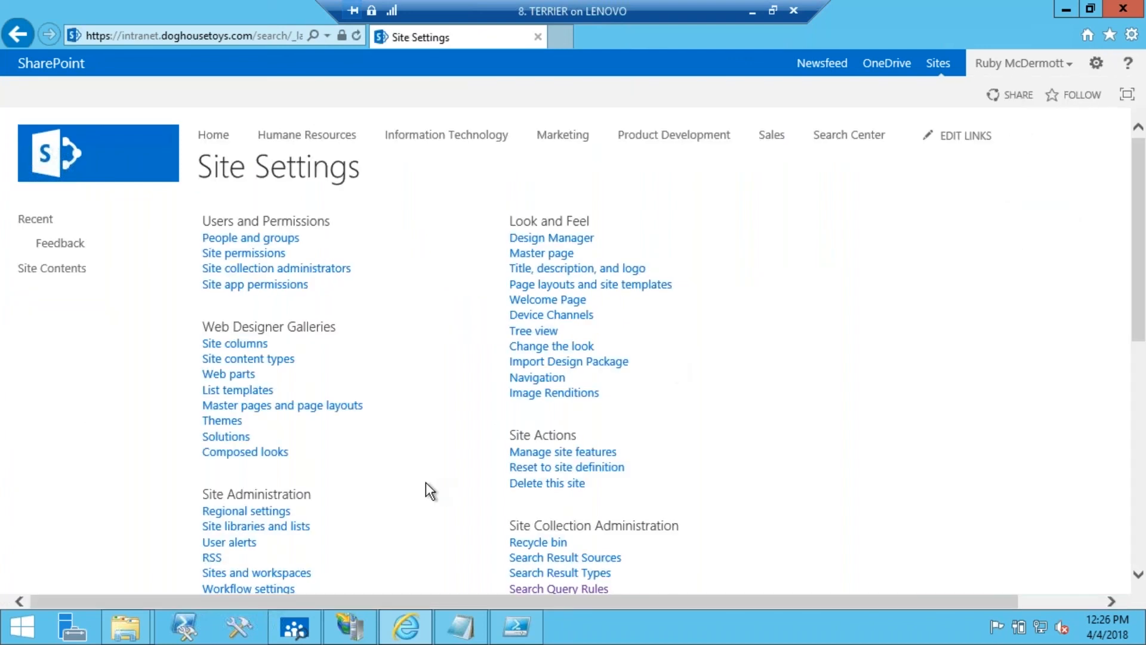
{"action": "scroll", "coordinate": [428, 484], "scroll_direction": "down", "scroll_amount": 3}
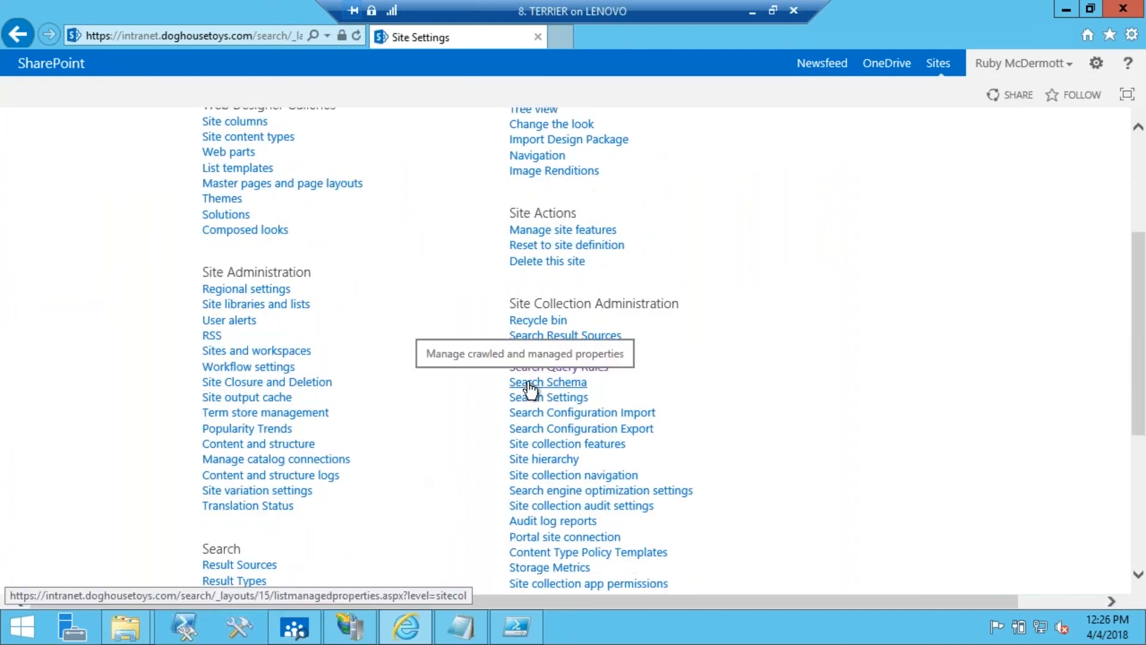
{"action": "left_click", "coordinate": [529, 383]}
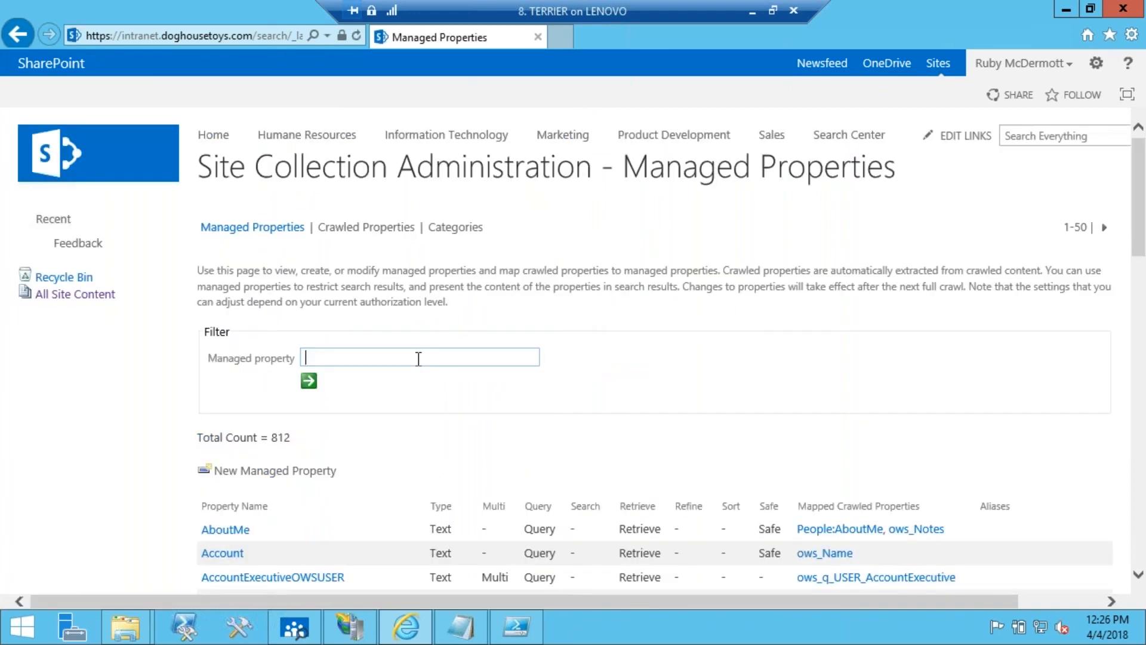
Filter the managed properties by LastName, and check the Sort setting of the LastName property.
{"action": "type", "text": "LastName"}
{"action": "left_click", "coordinate": [309, 381]}
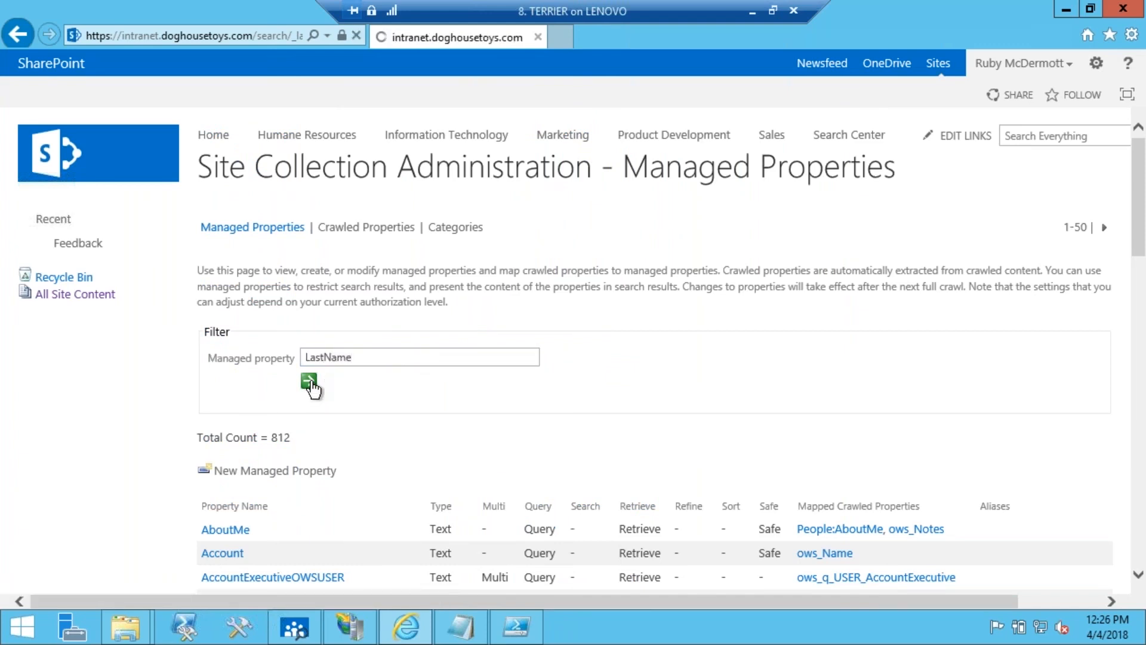
{"action": "scroll", "coordinate": [557, 404], "scroll_direction": "down", "scroll_amount": 1}
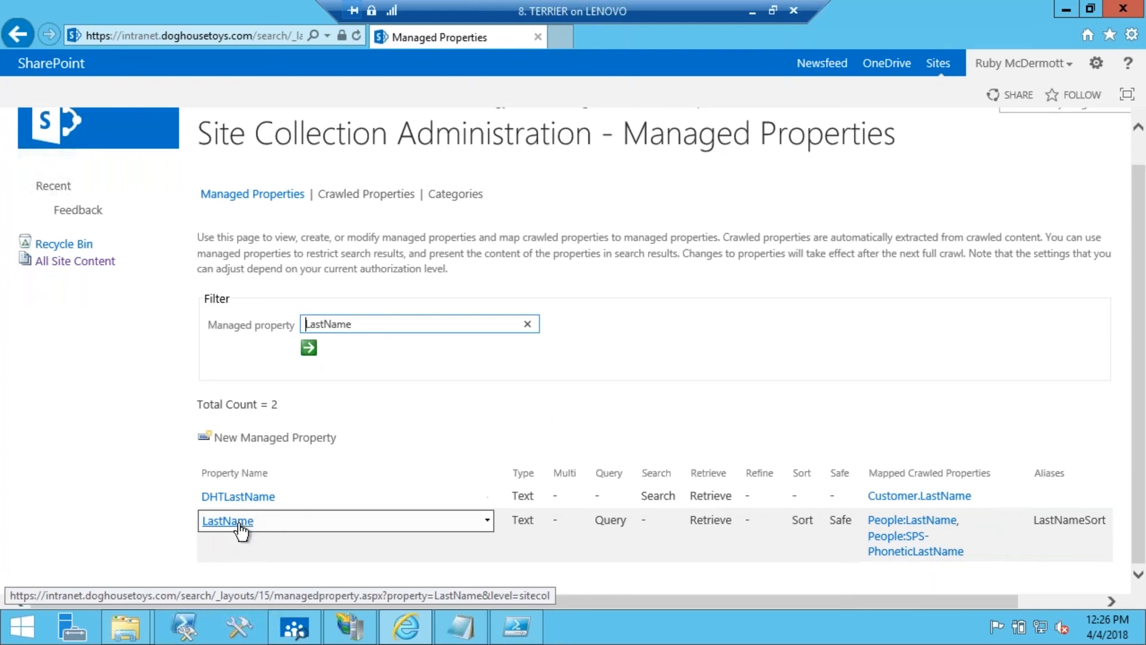
{"action": "left_click_drag", "start_coordinate": [793, 521], "coordinate": [817, 521]}
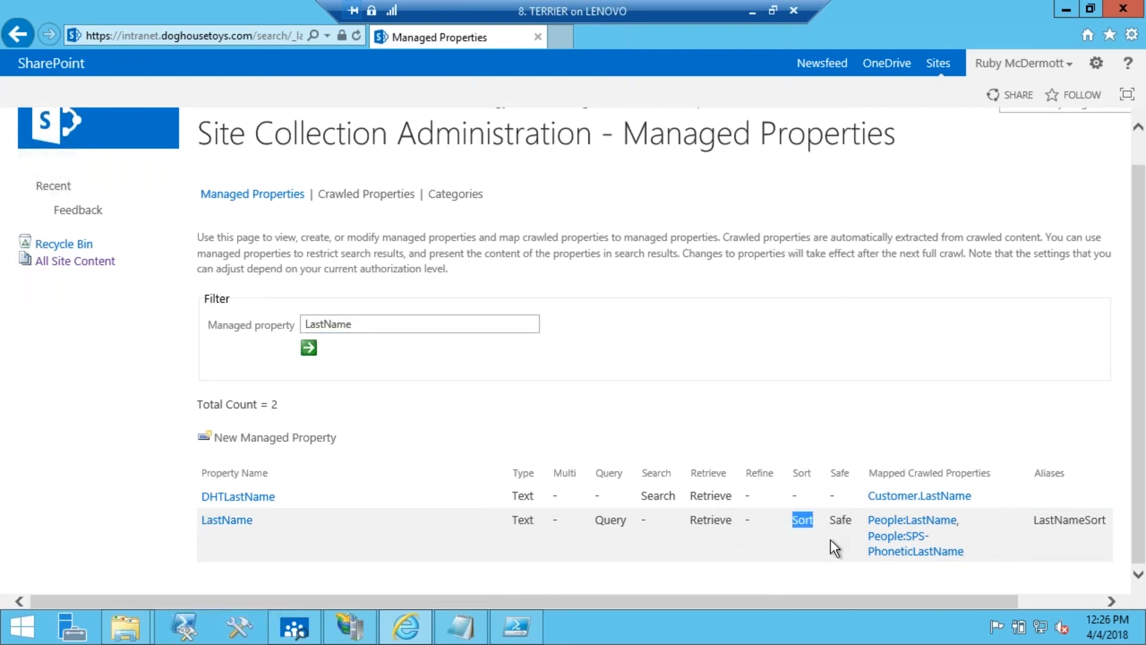
Minimize the virtual machine, return to the PowerPoint slide show, and advance to slide section 10 about triggering a profile re-index.
{"action": "left_click", "coordinate": [752, 14]}
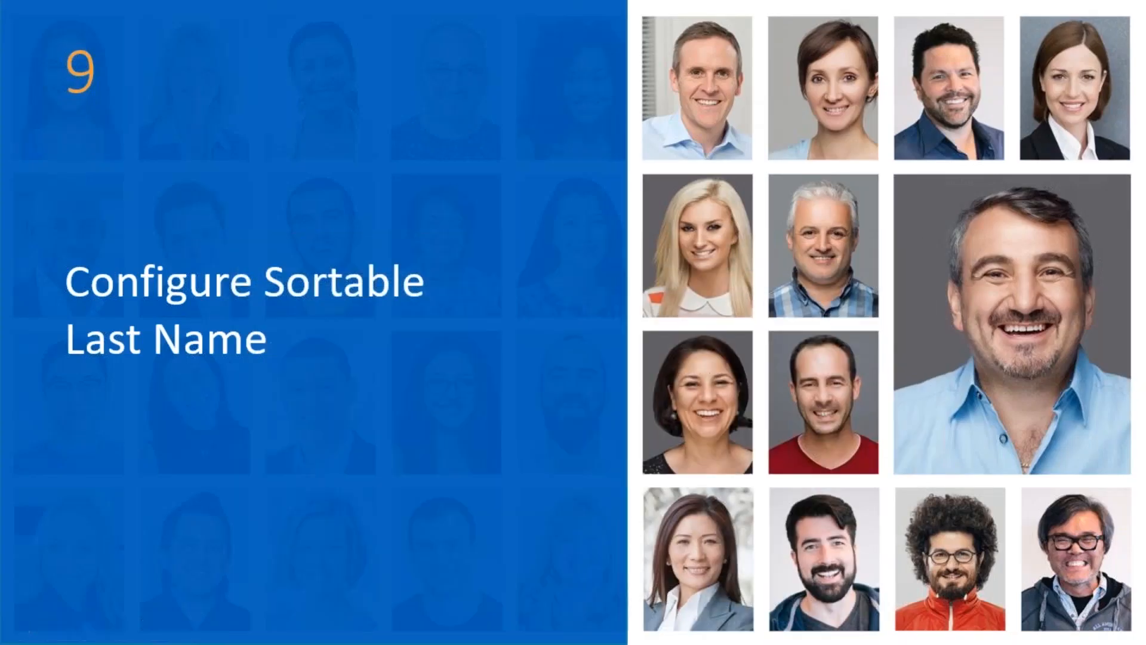
{"action": "left_click", "coordinate": [226, 375]}
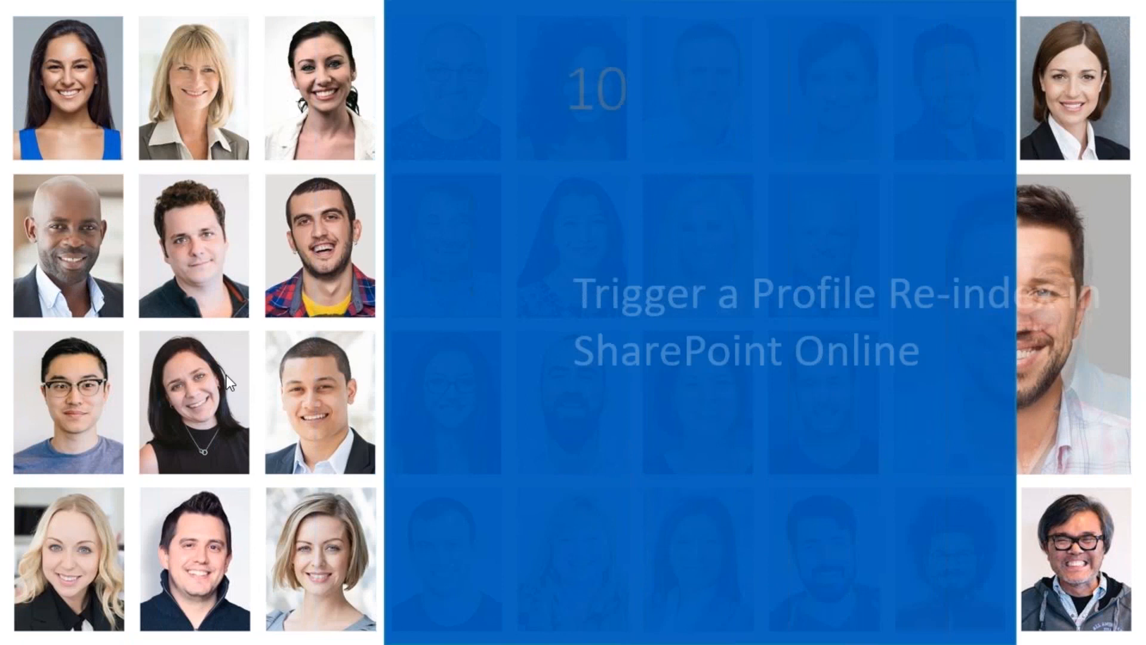